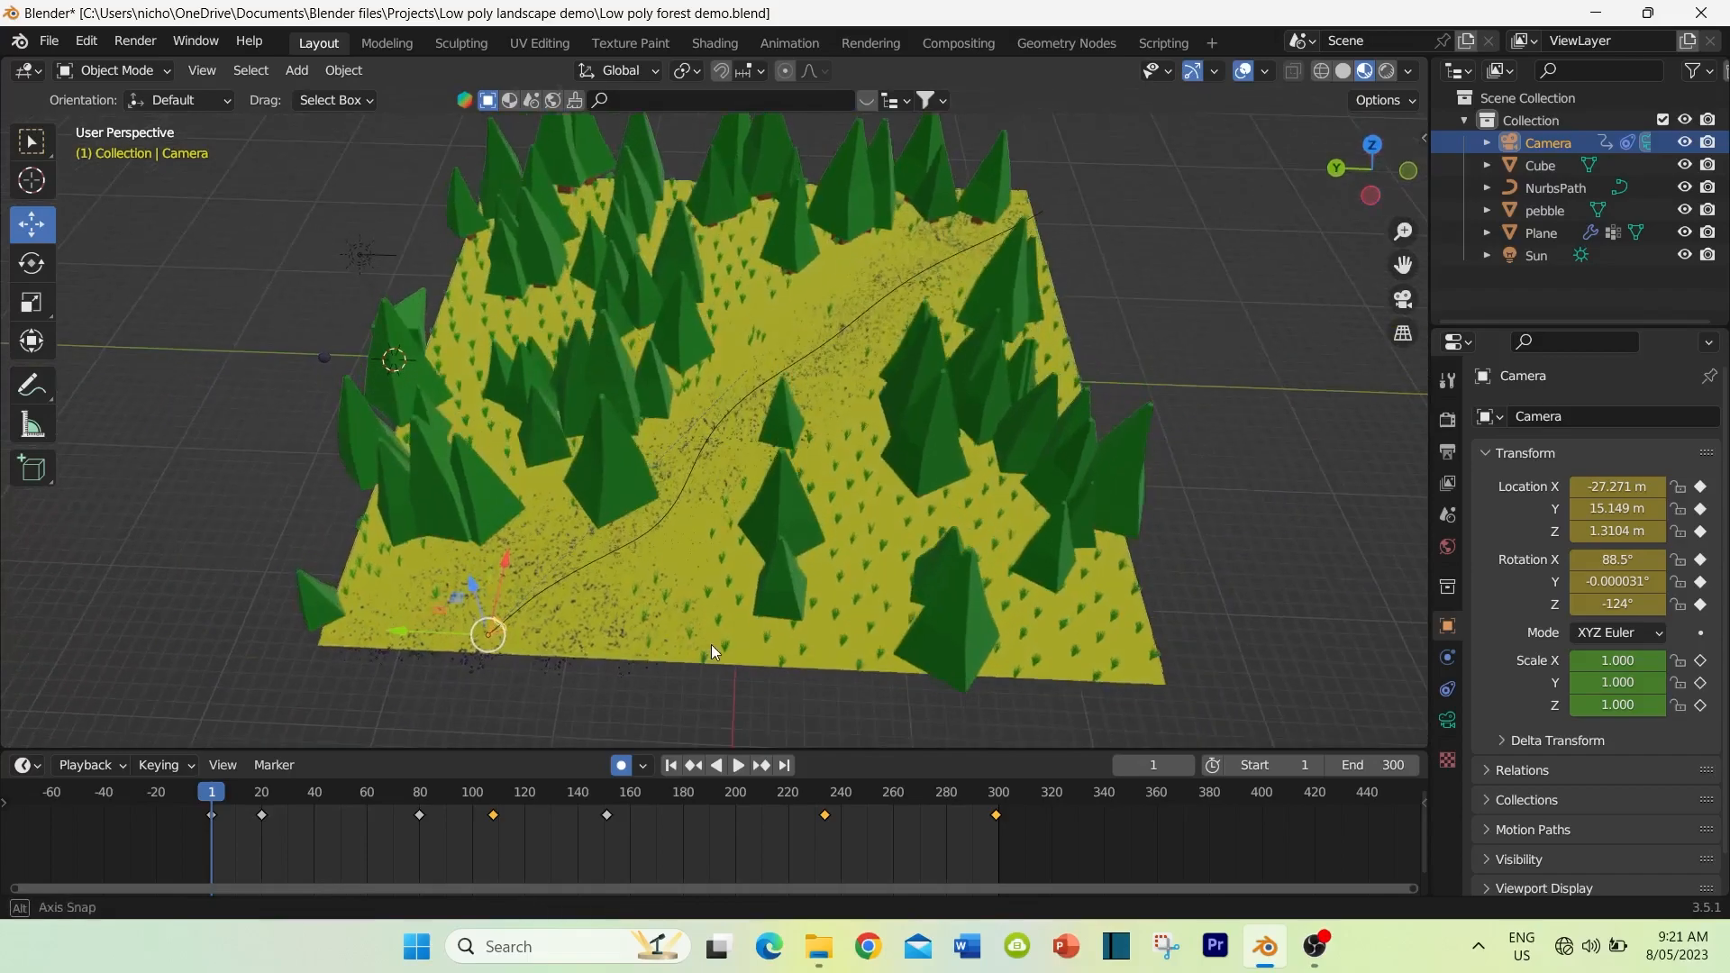
Step: Examine the finished low-poly forest scene, its pebble path and camera curve from several angles
scroll(712, 581, "down", 1)
scroll(719, 533, "up", 2)
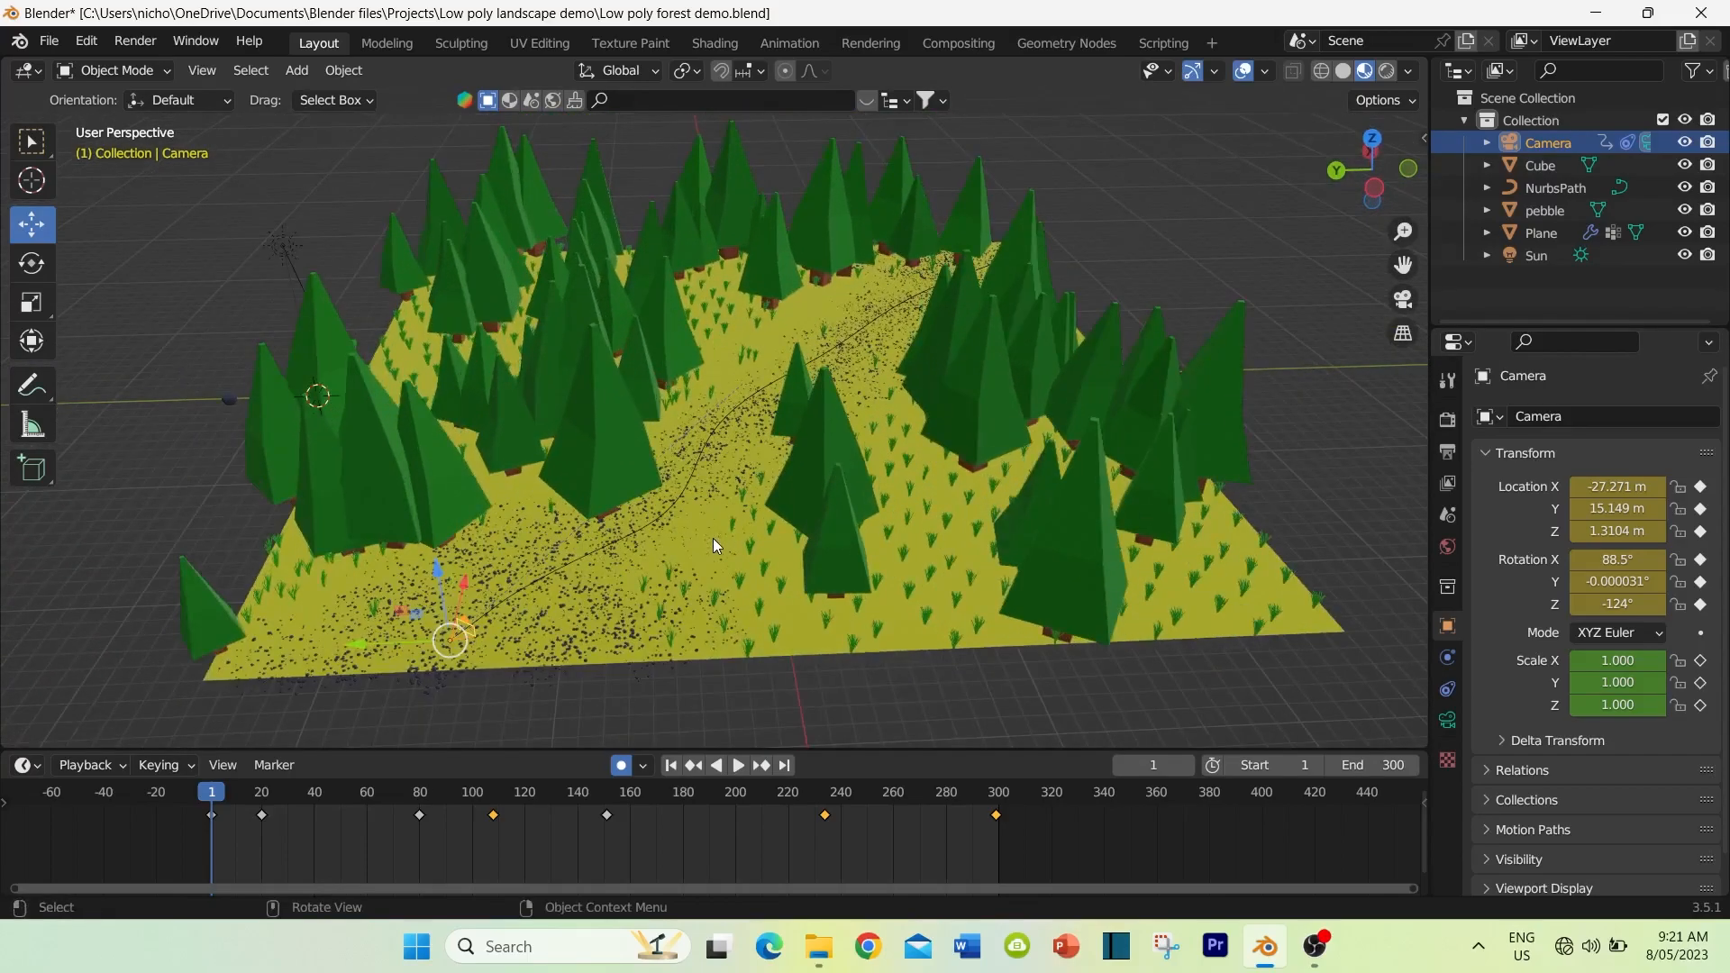
mouse_move(258, 434)
middle_mouse_down()
mouse_move(326, 409)
mouse_move(276, 440)
middle_mouse_up()
middle_click_drag(739, 468, 724, 613)
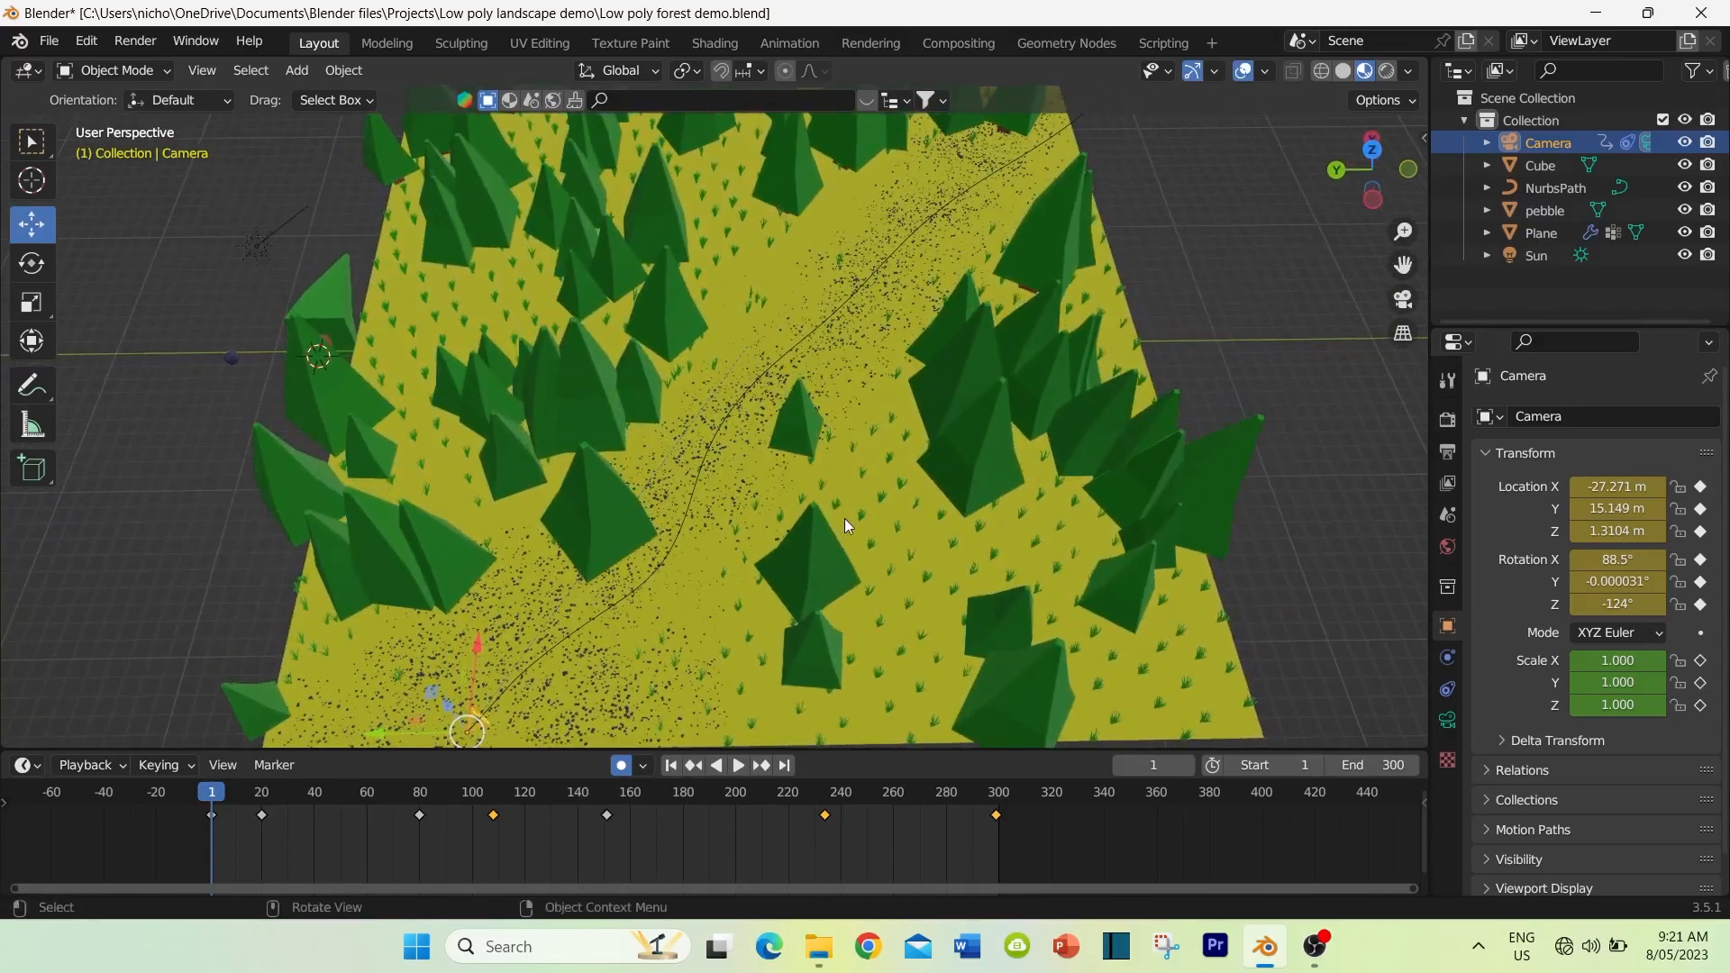
middle_click_drag(612, 622, 622, 518)
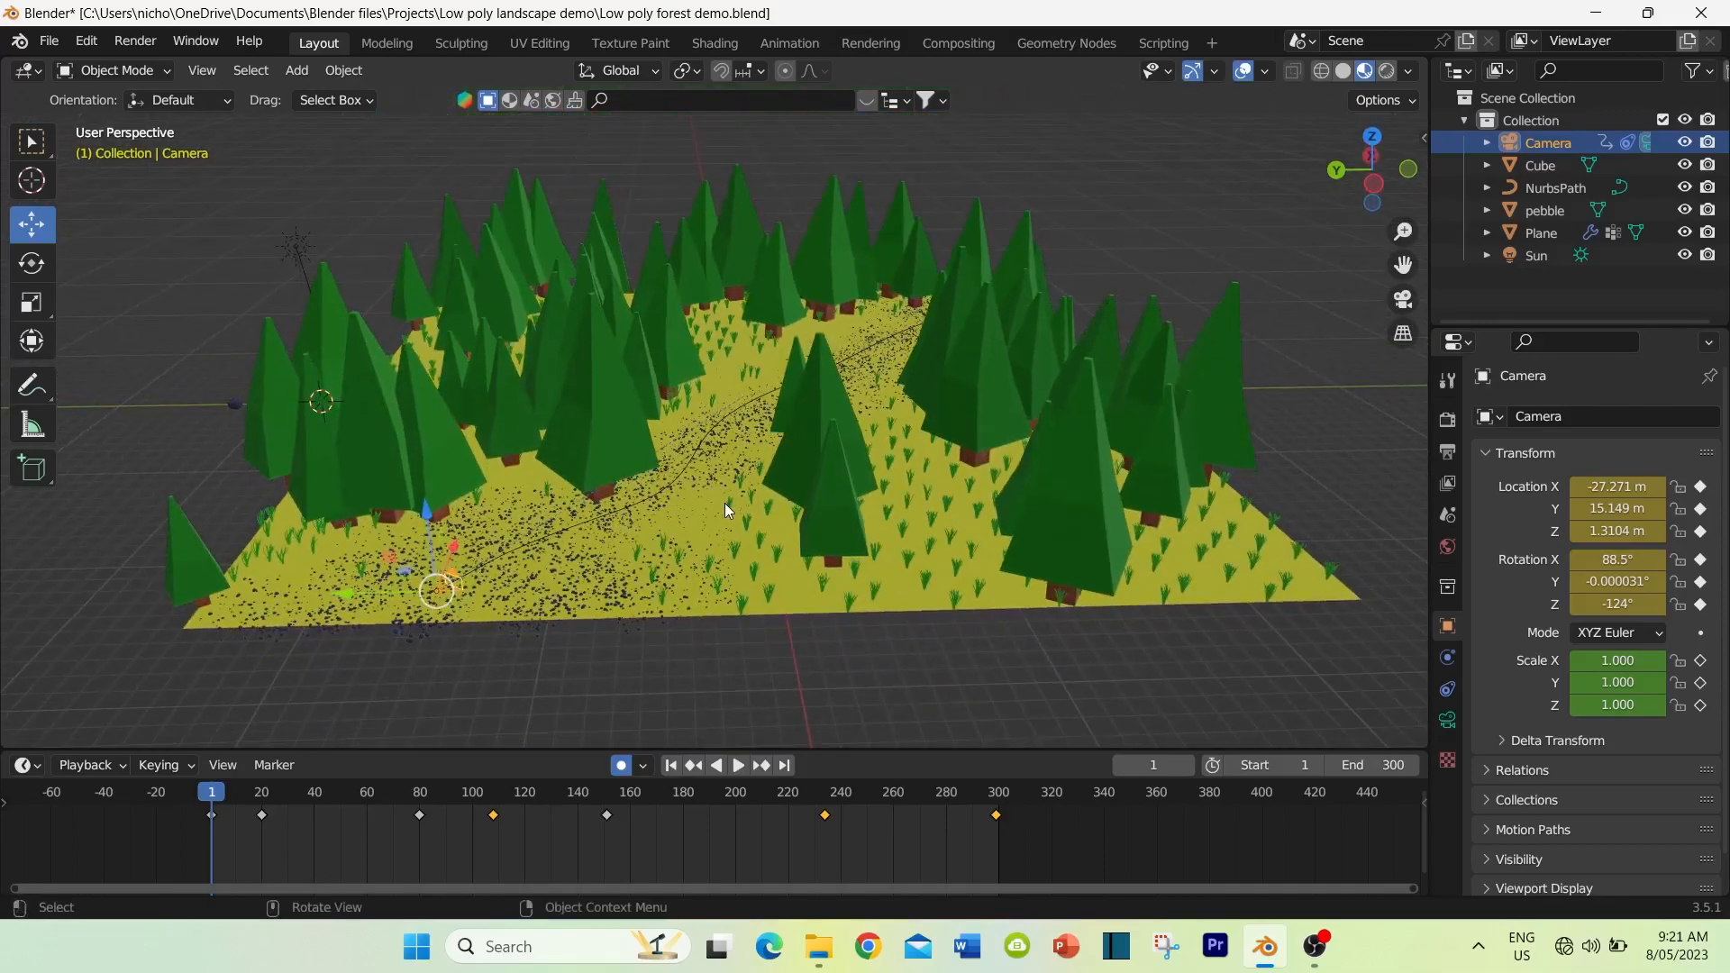
mouse_move(728, 511)
middle_mouse_down()
mouse_move(713, 609)
mouse_move(715, 530)
middle_mouse_up()
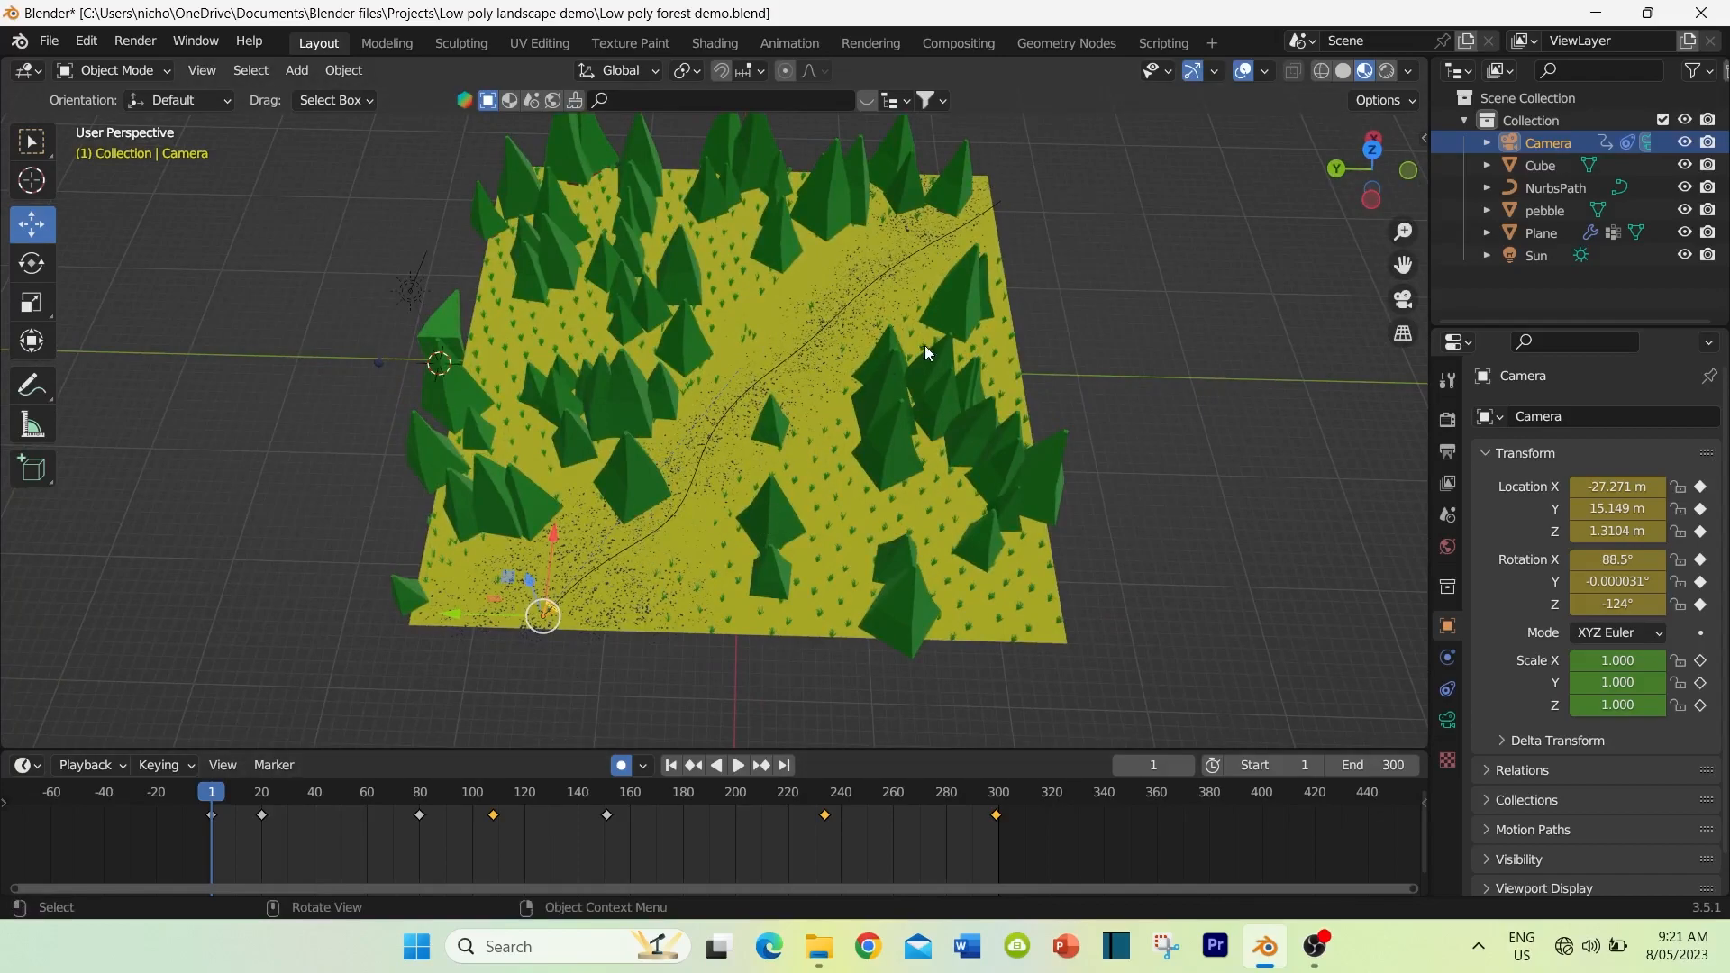
middle_click_drag(667, 551, 717, 467)
scroll(718, 466, "up", 4)
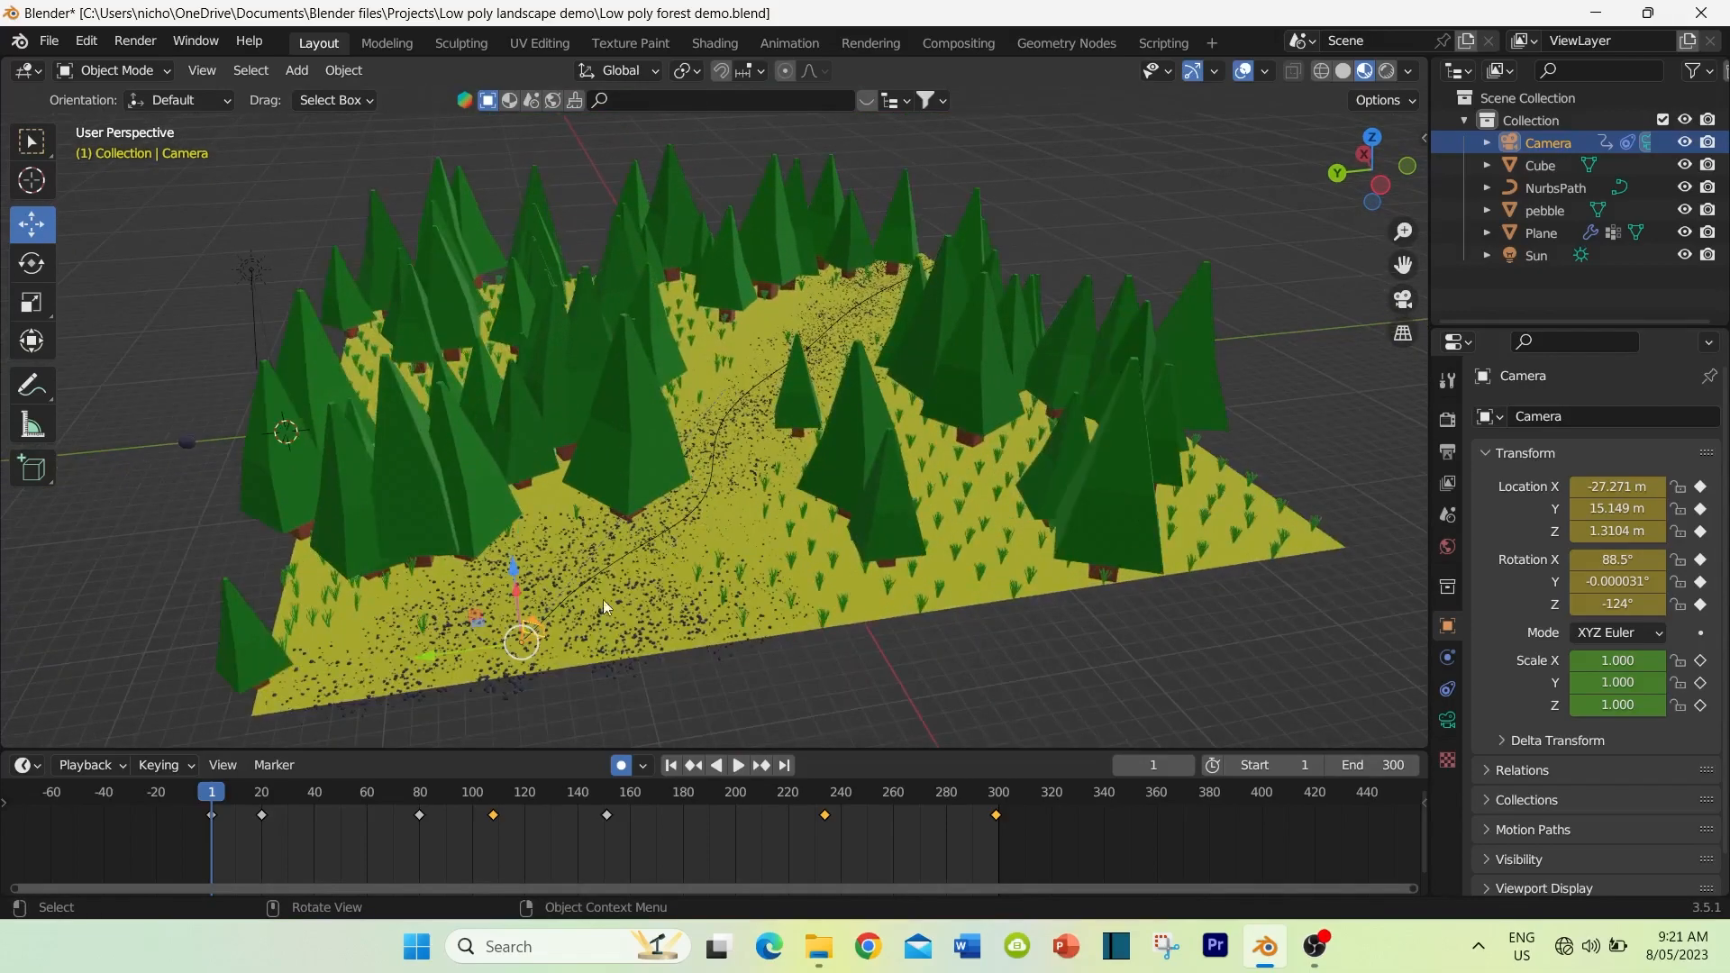
middle_click_drag(485, 615, 486, 591)
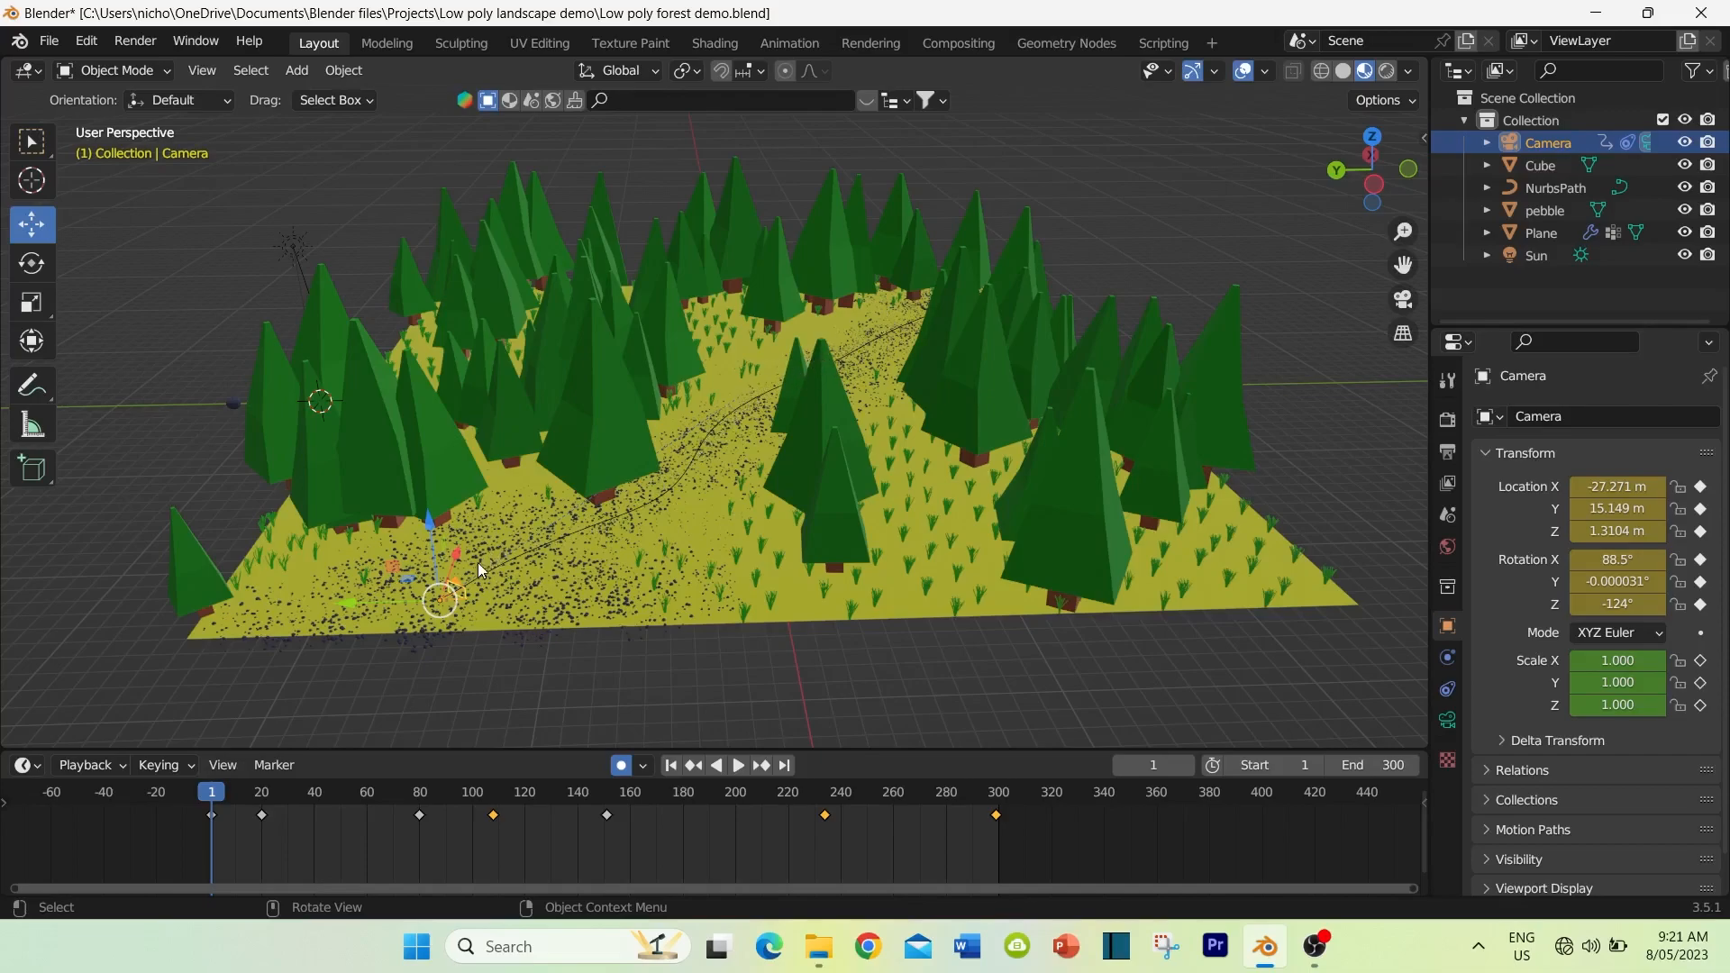
Step: Play the camera animation in the perspective view and again through the camera view
left_click(738, 764)
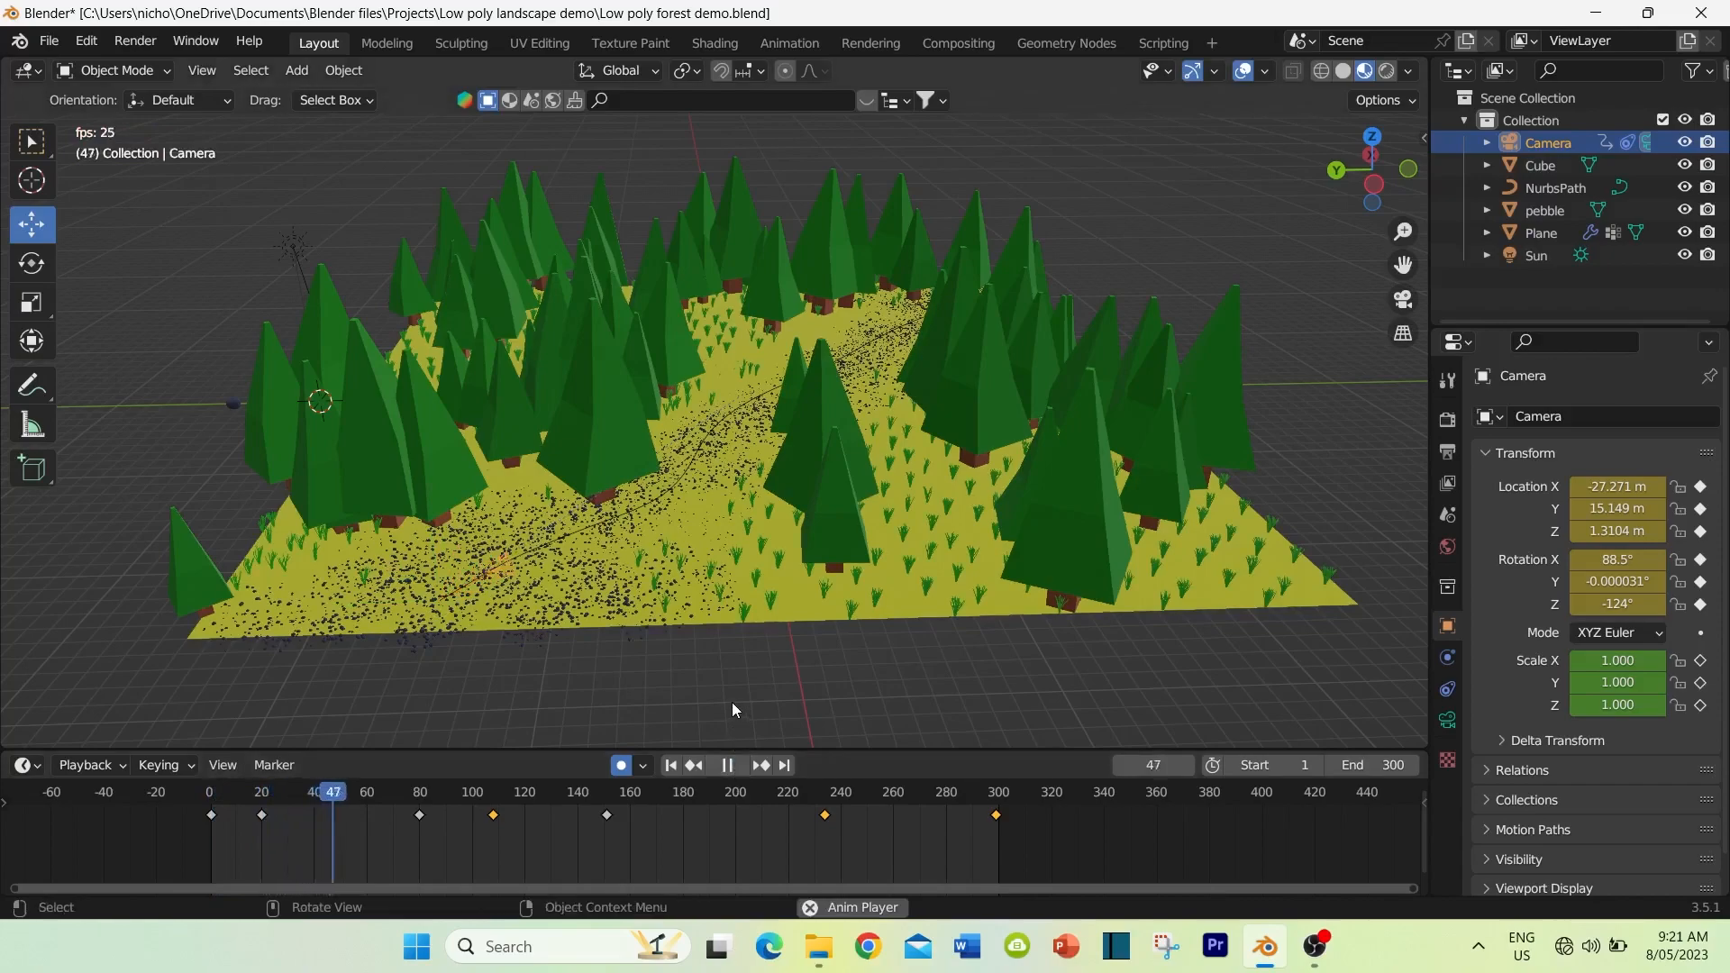
left_click(727, 765)
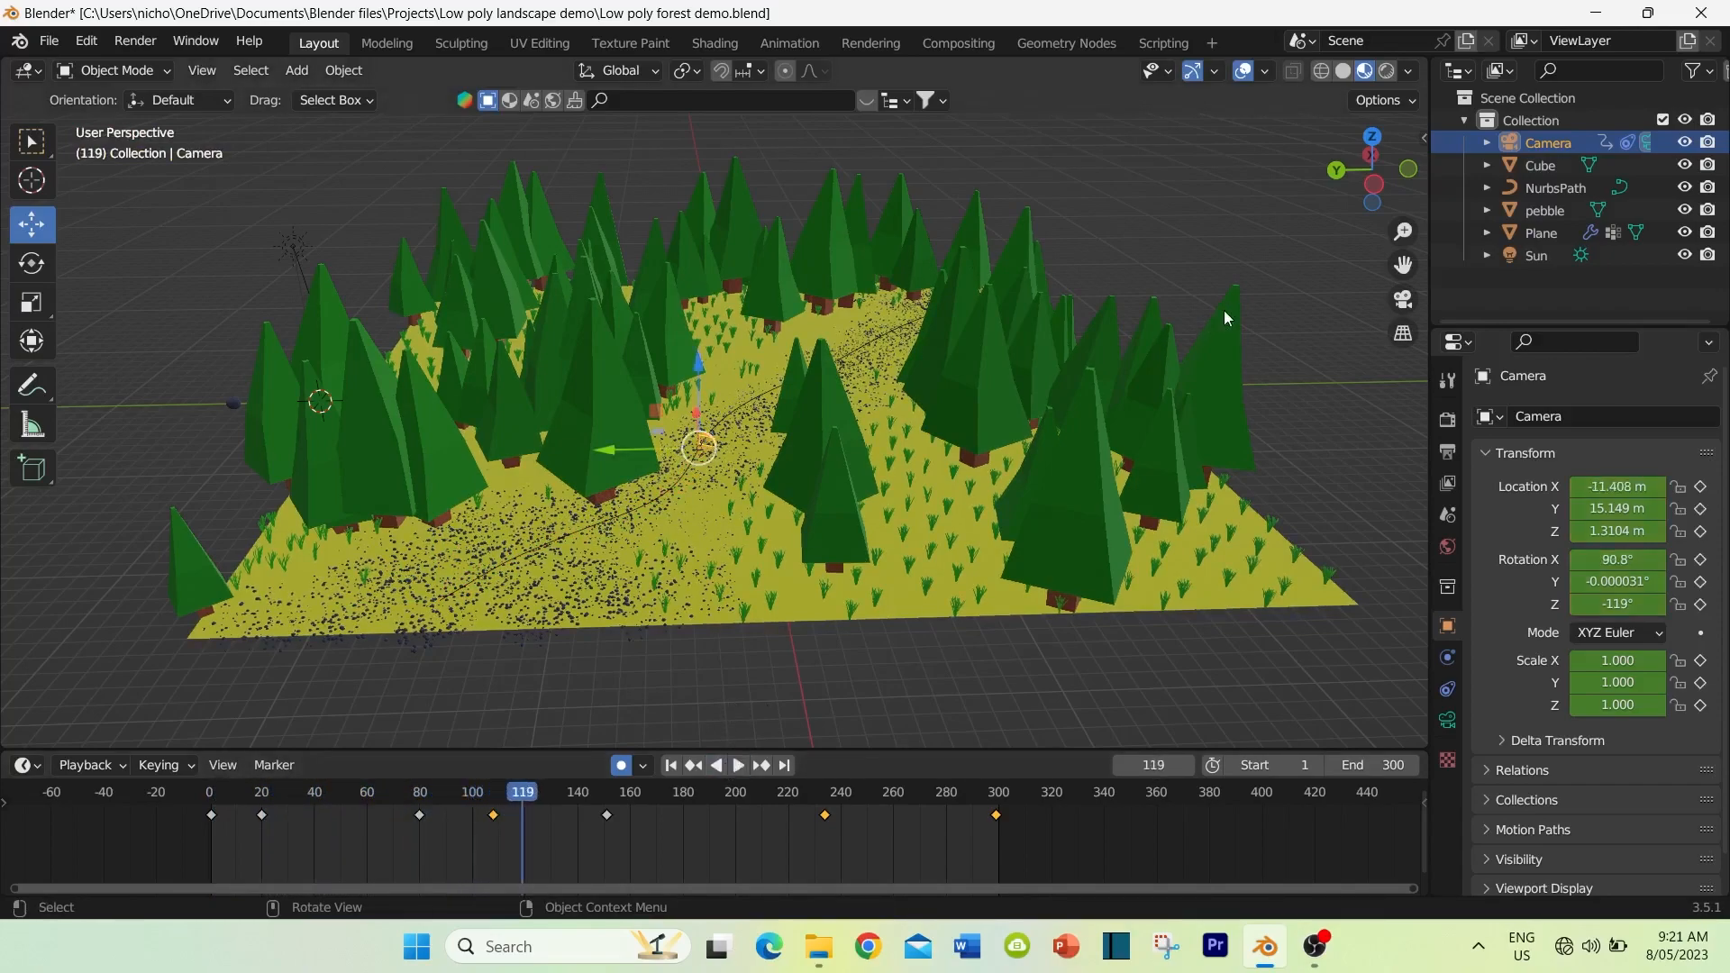
left_click(1403, 300)
left_click(738, 765)
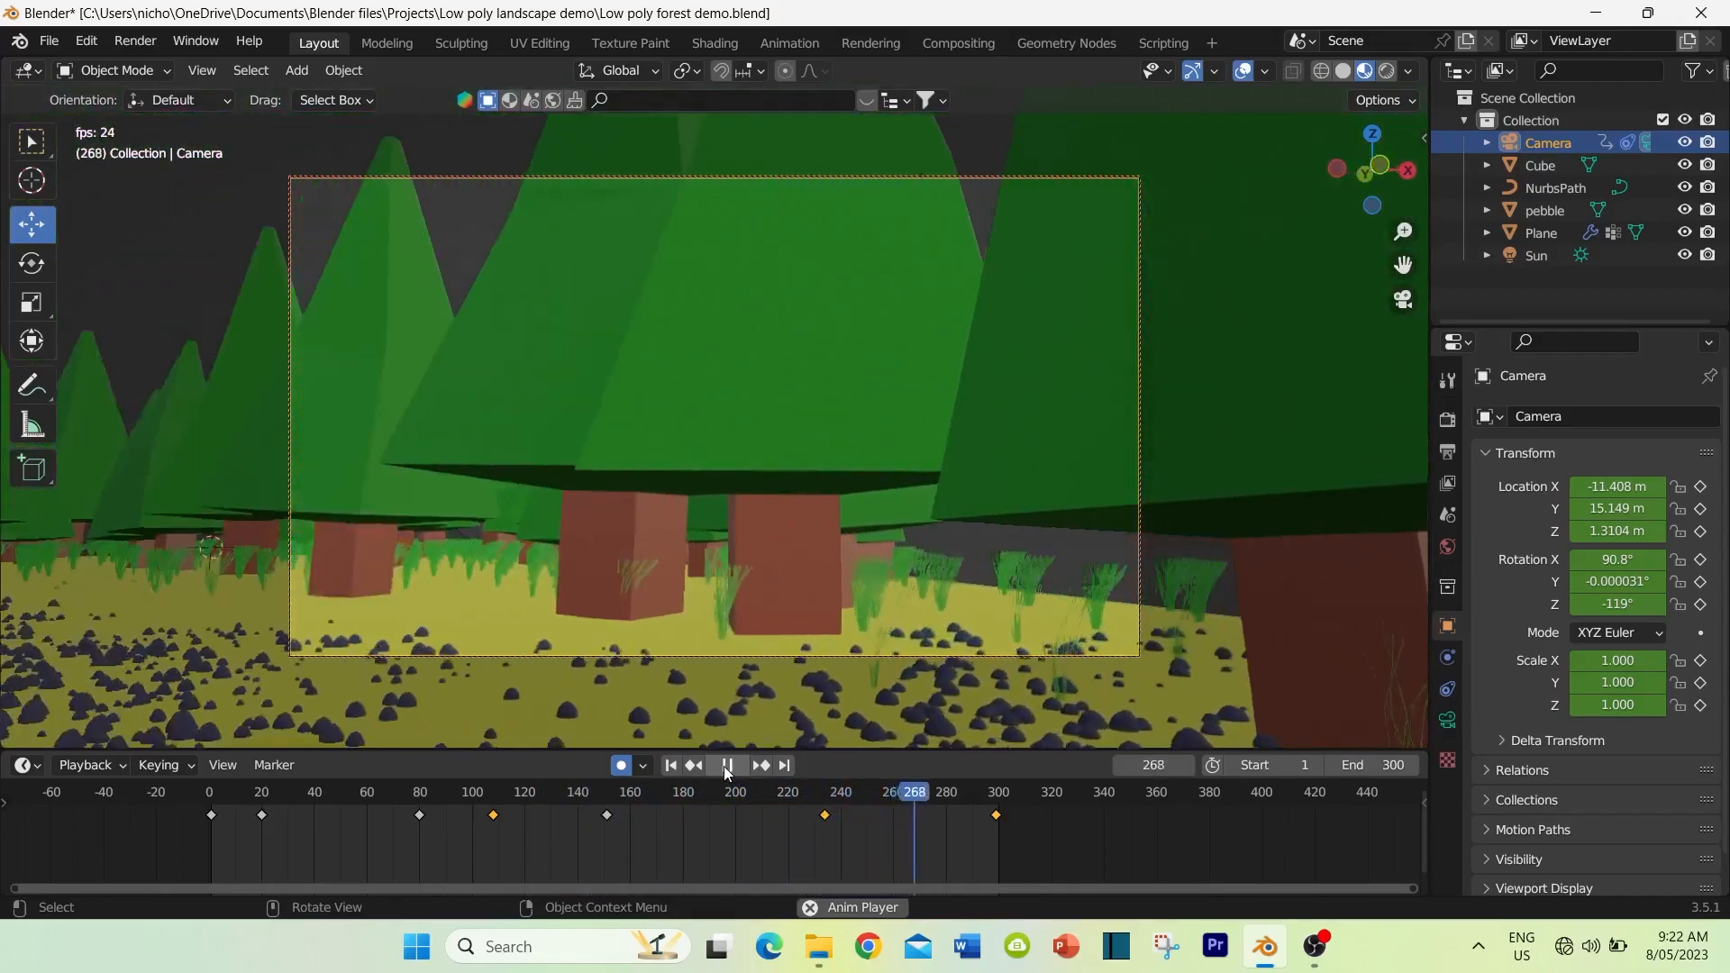
left_click(726, 765)
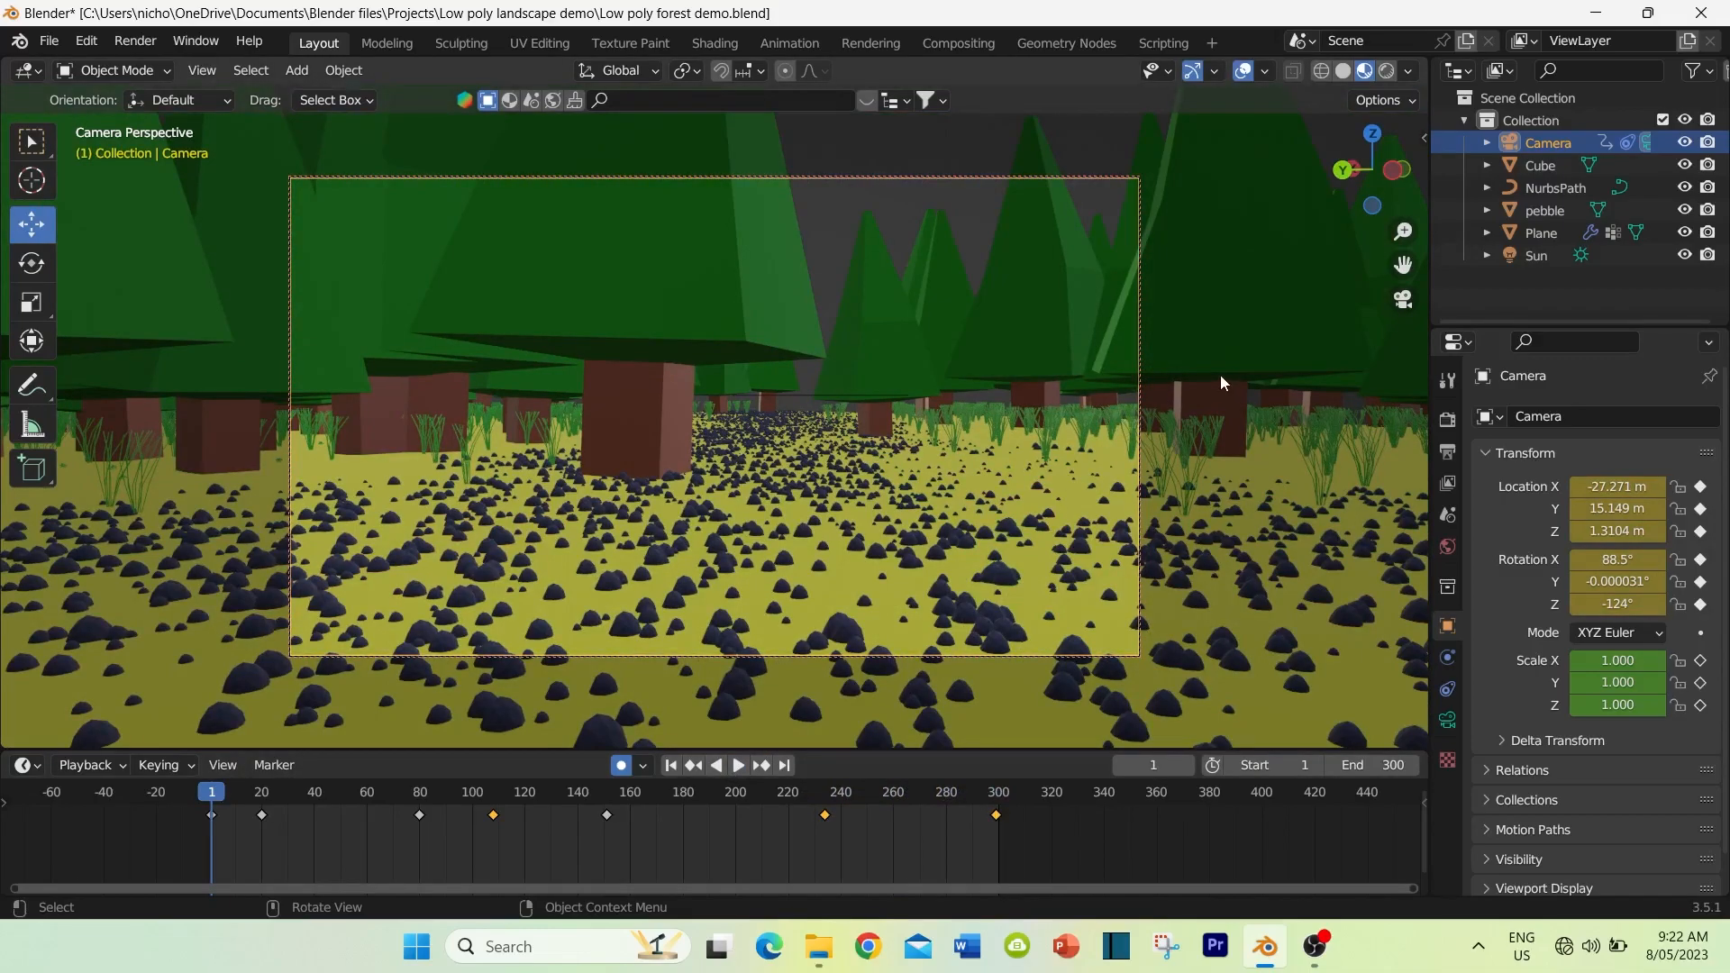
Step: Start a new General file, saving the changes to Low poly forest demo.blend
left_click(49, 41)
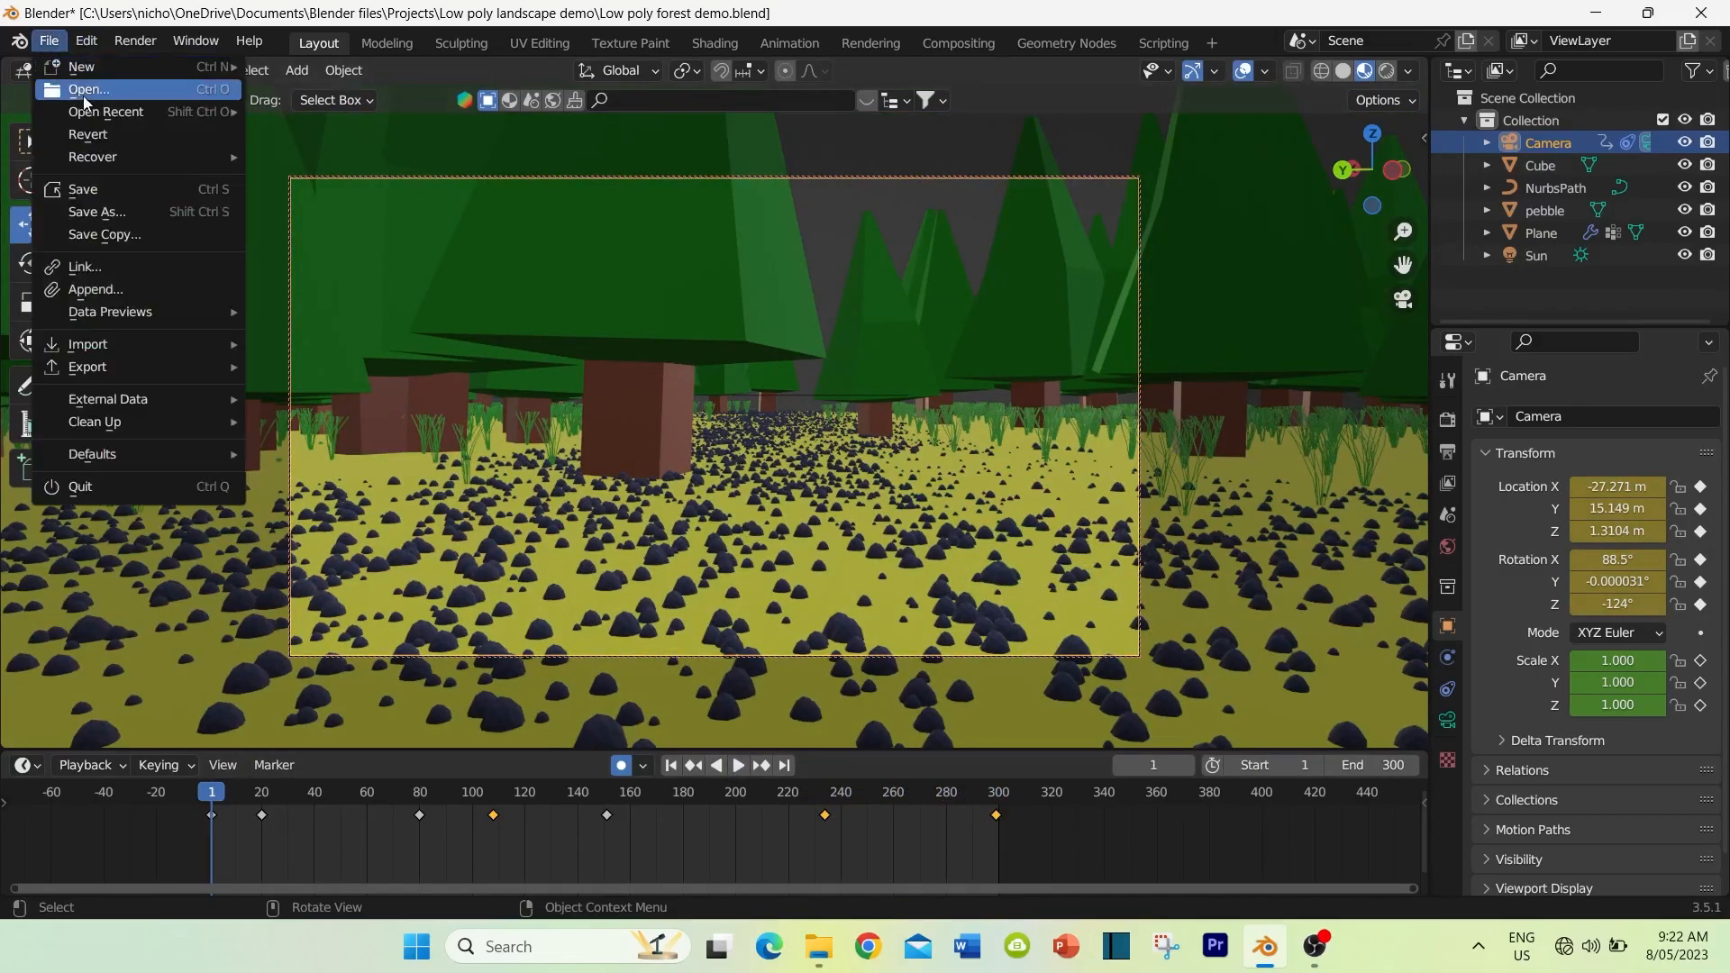
mouse_move(99, 67)
left_click(305, 63)
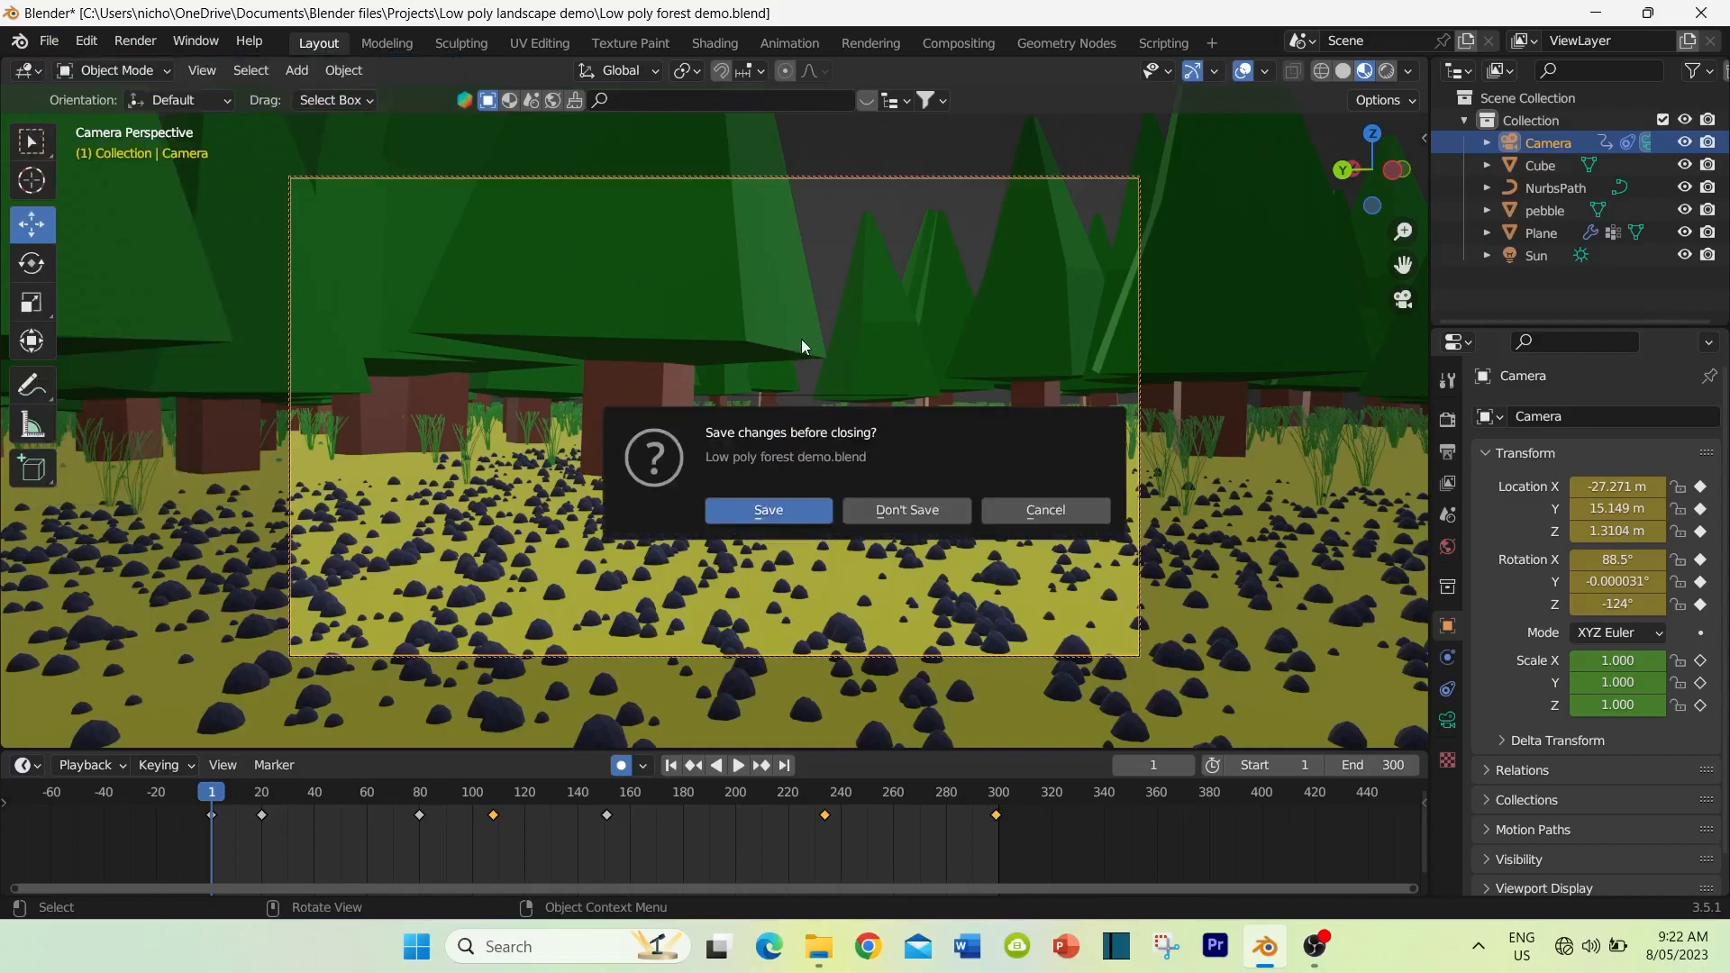
left_click(798, 514)
Step: Delete the default cube from the new scene
mouse_move(703, 551)
middle_mouse_down()
mouse_move(673, 542)
mouse_move(711, 544)
middle_mouse_up()
scroll(684, 542, "down", 2)
key("x")
left_click(676, 490)
middle_click_drag(653, 533, 591, 555)
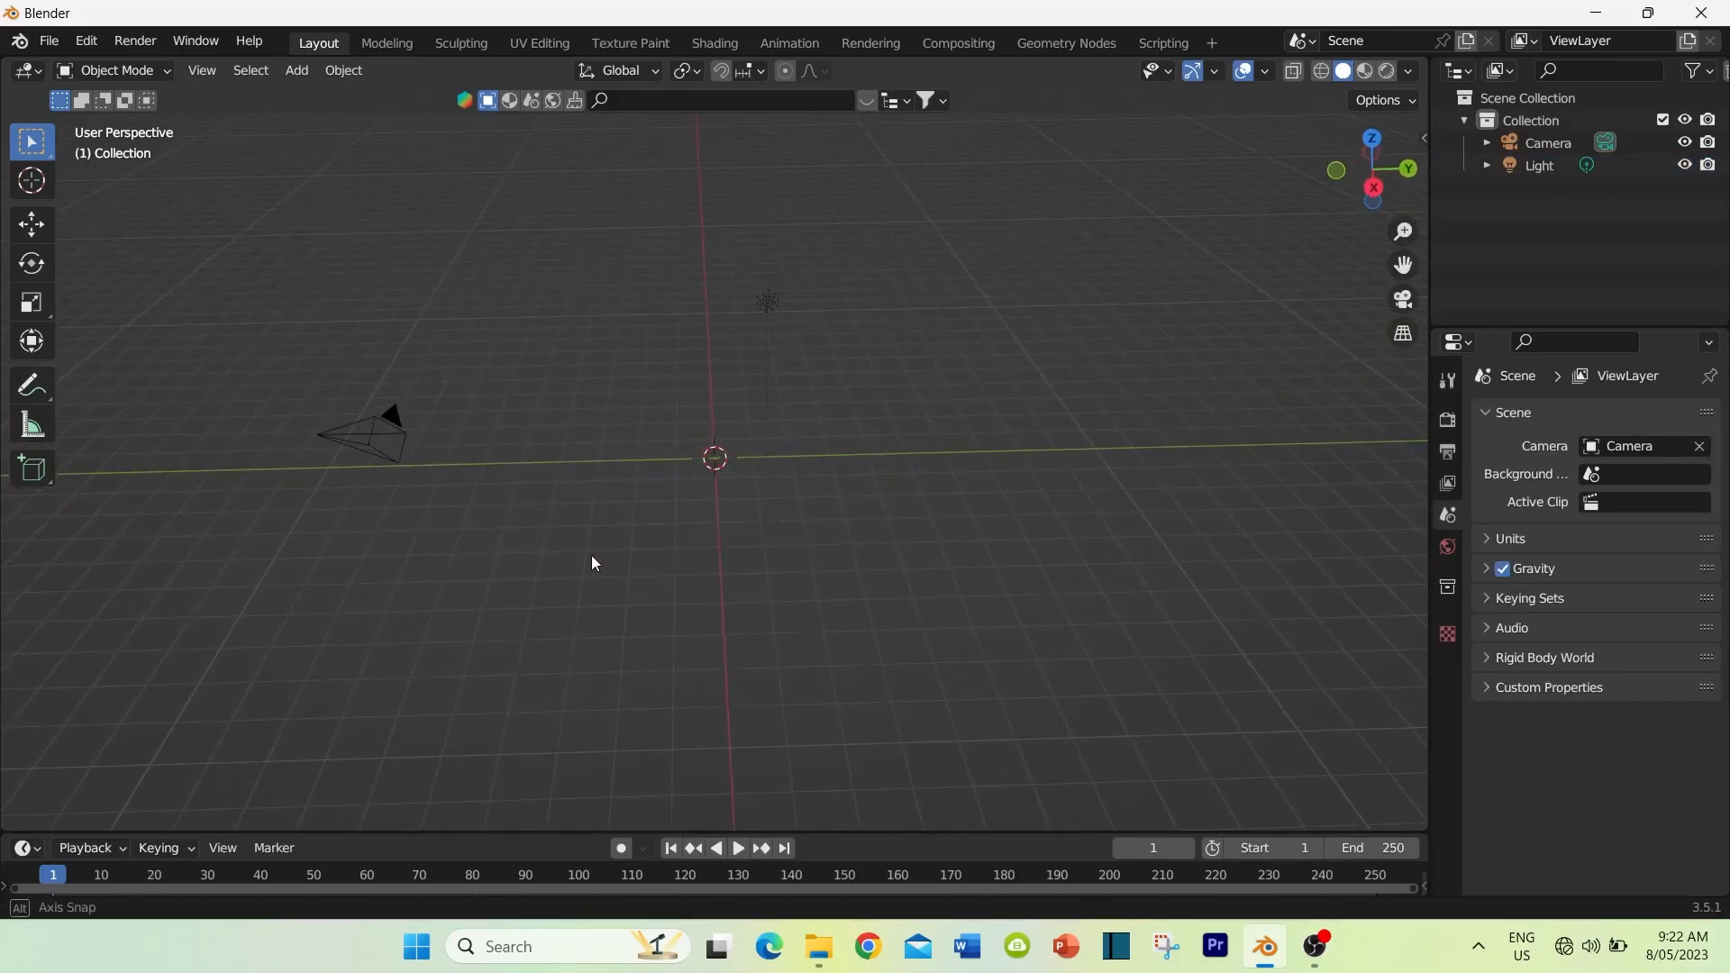
Step: Add a mesh plane at the world origin with a size of 50 m
left_click(304, 78)
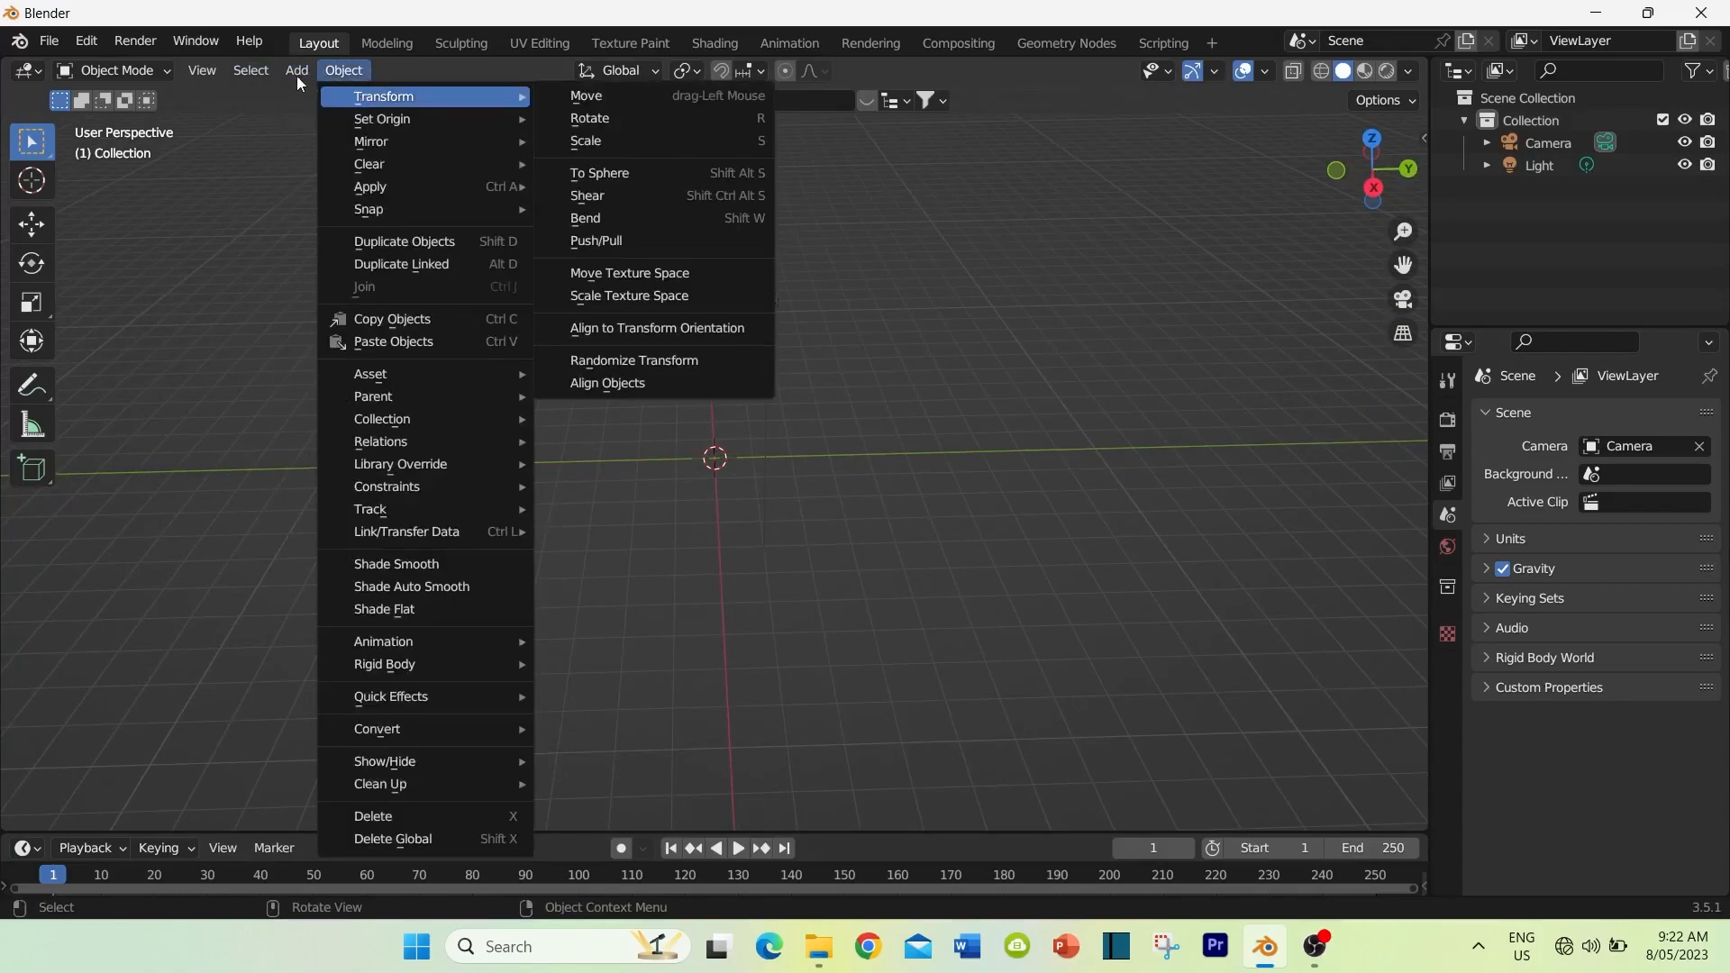
mouse_move(342, 97)
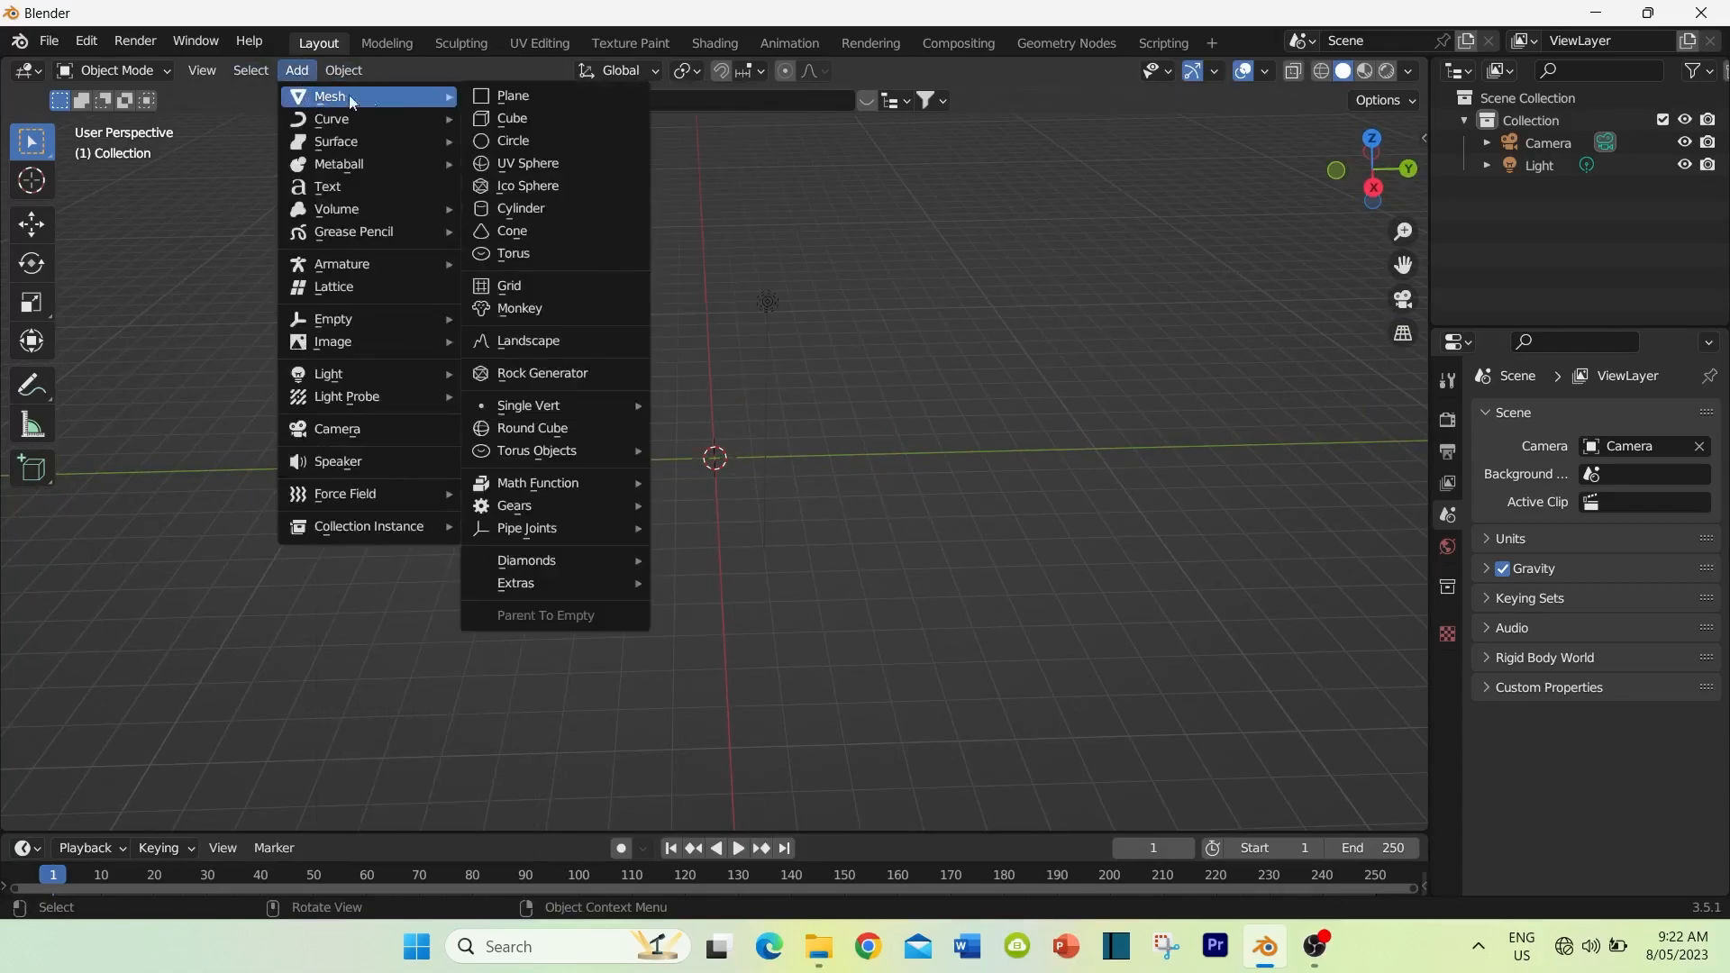
left_click(534, 98)
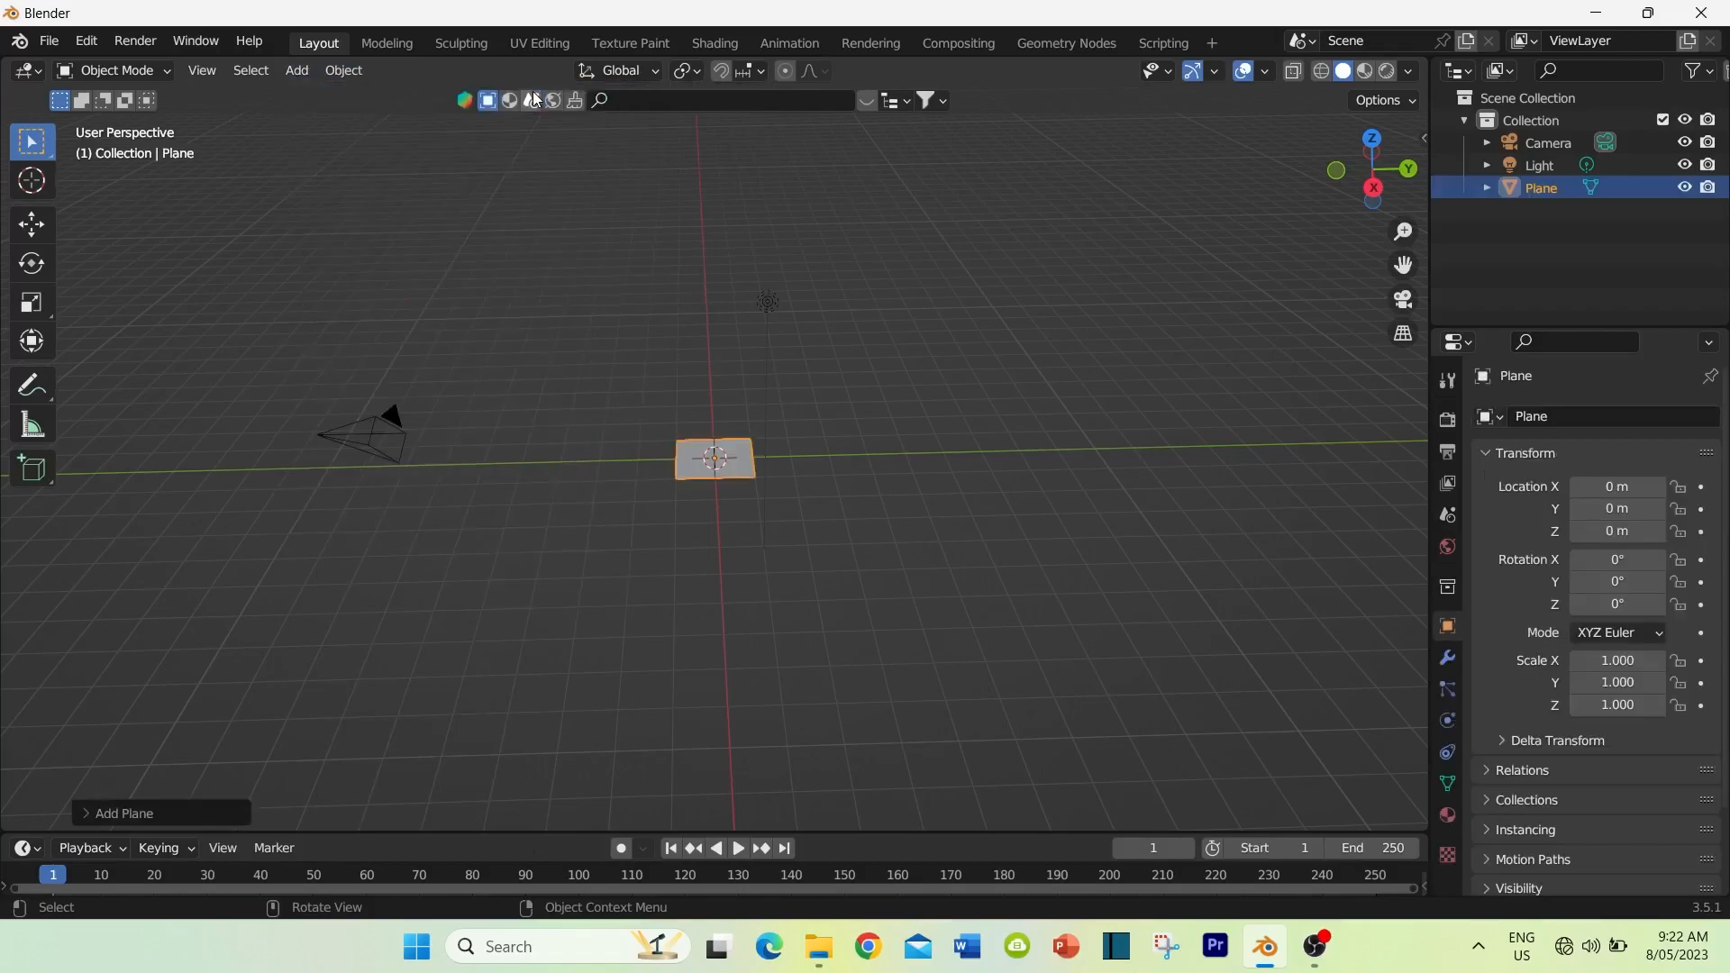
left_click(85, 813)
left_click(292, 617)
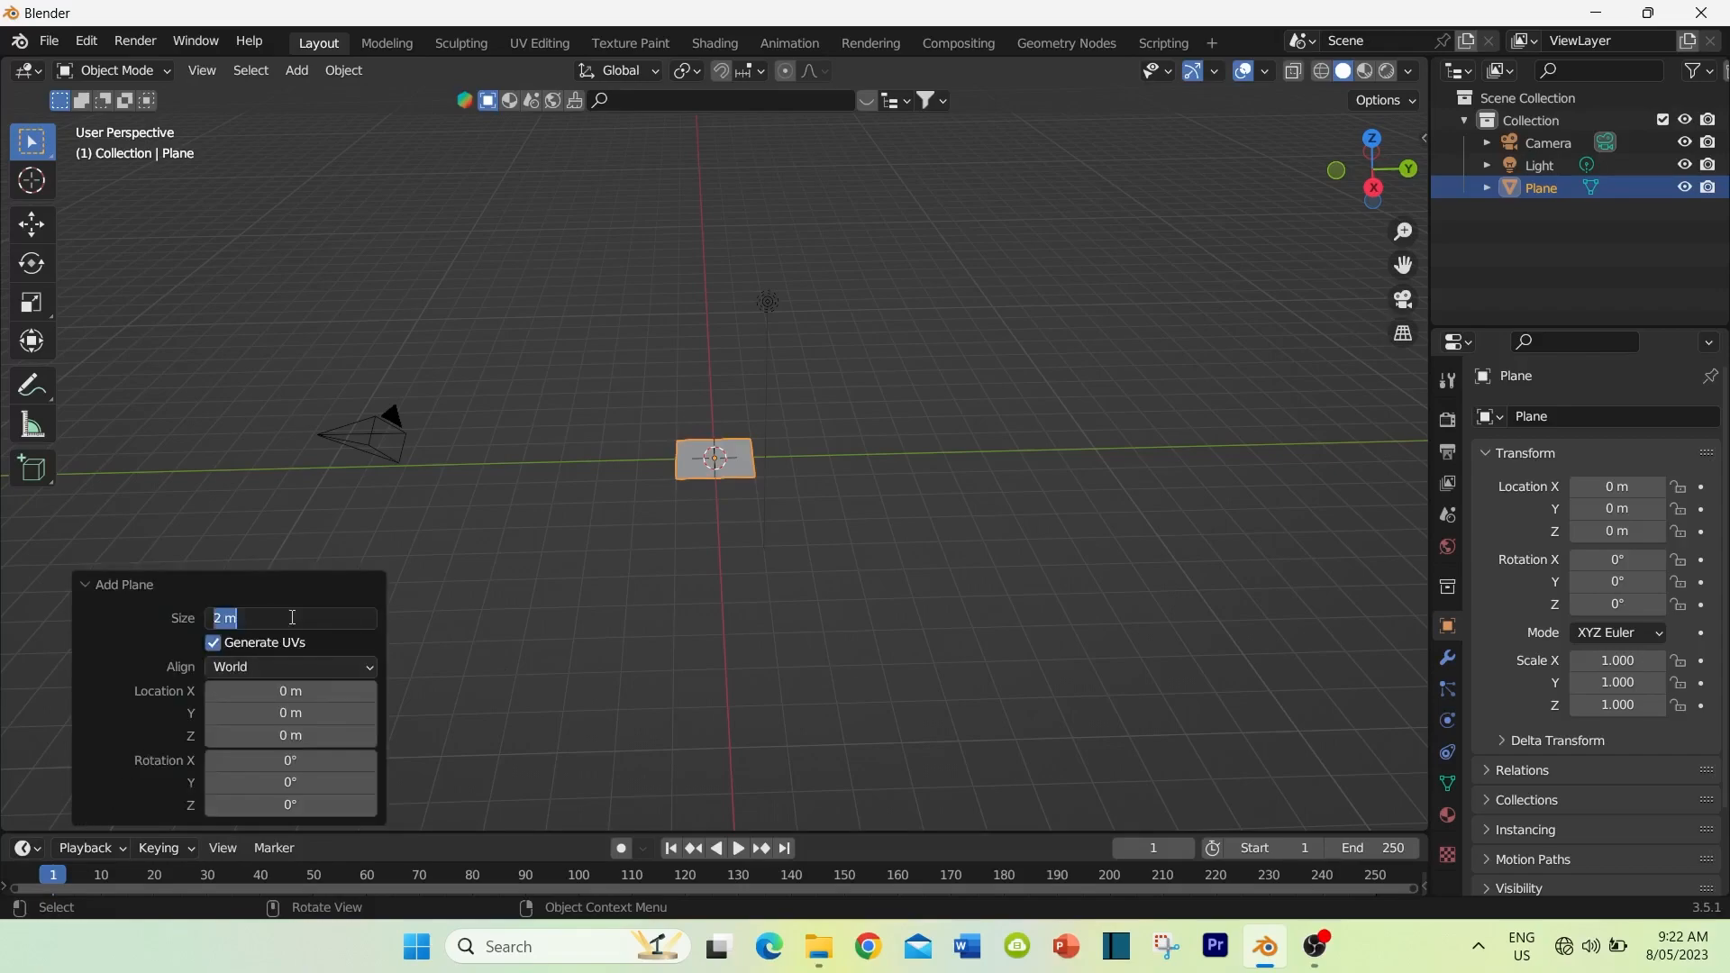
type("50")
key("Return")
Step: Create a new material on the plane and name it "forest floor"
scroll(577, 494, "down", 3)
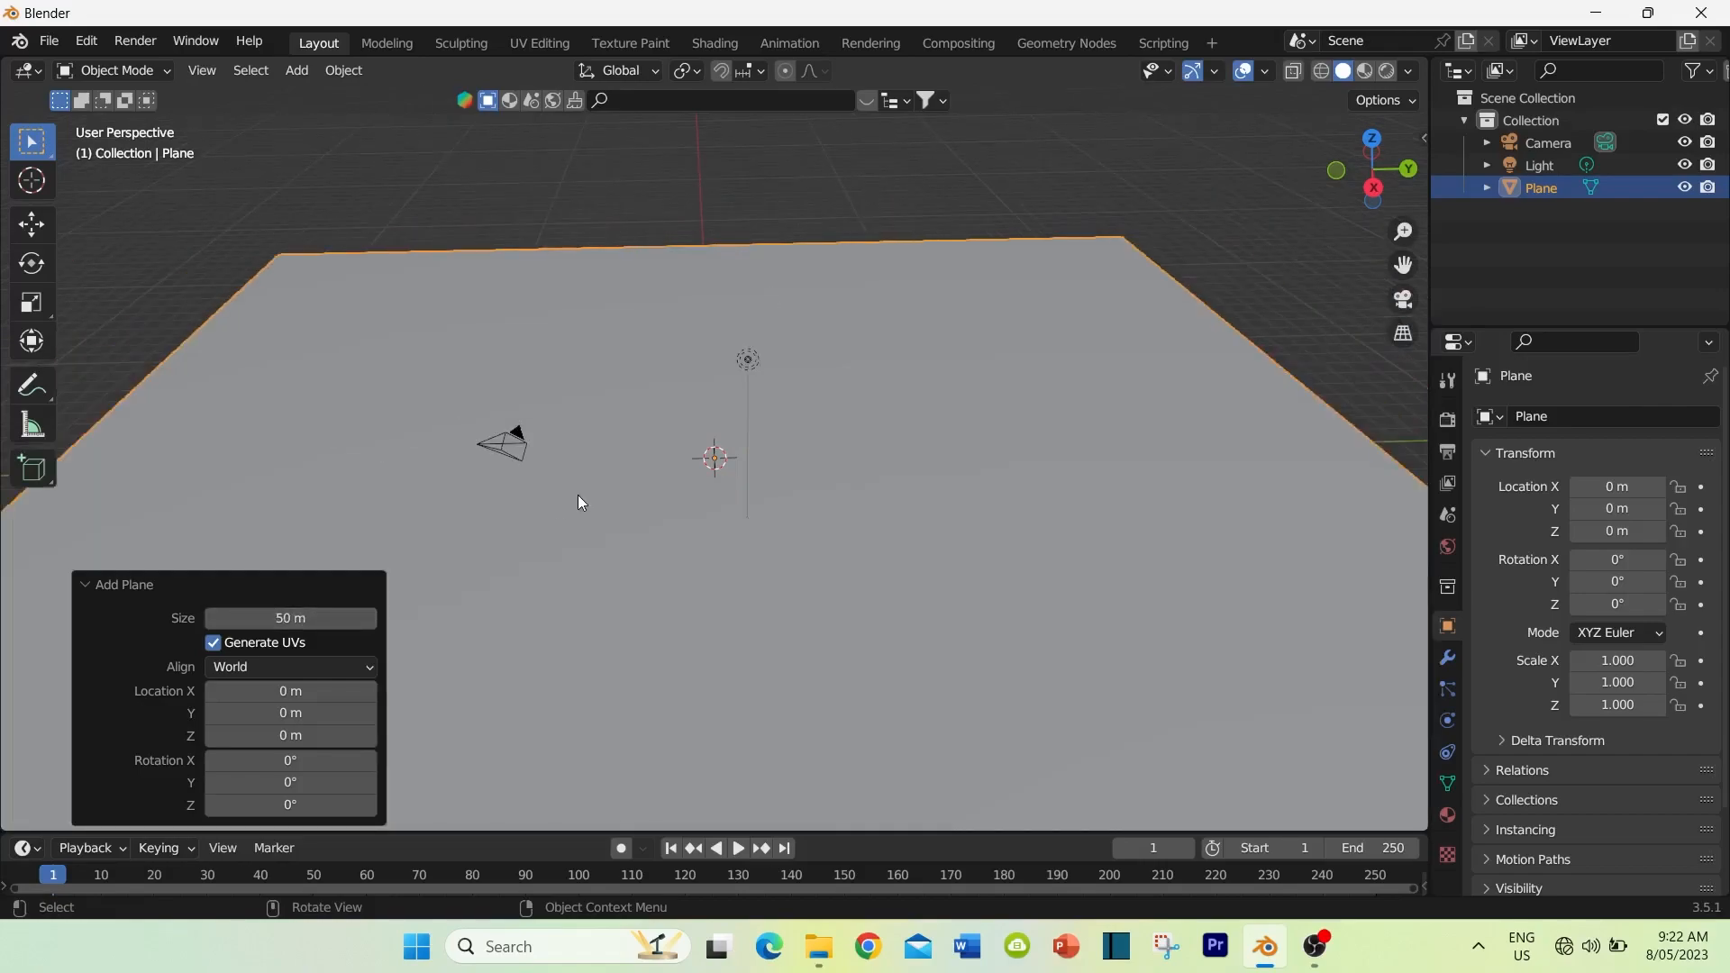
scroll(579, 501, "down", 1)
middle_click_drag(604, 498, 659, 401)
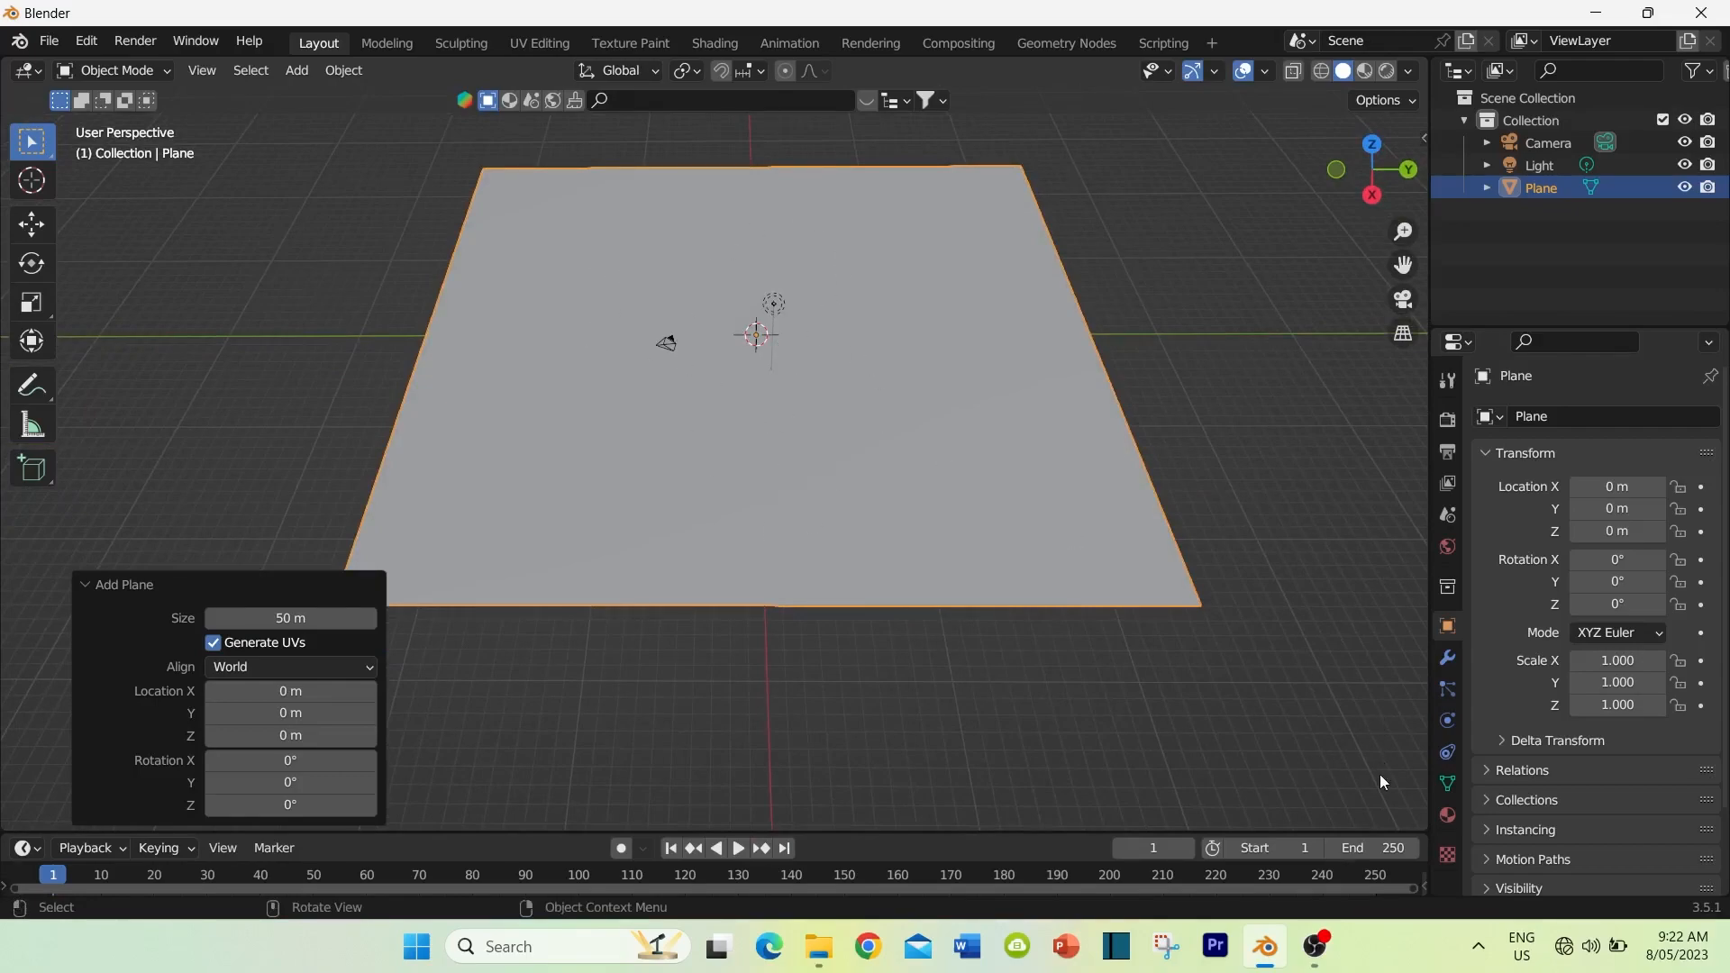
left_click(1448, 815)
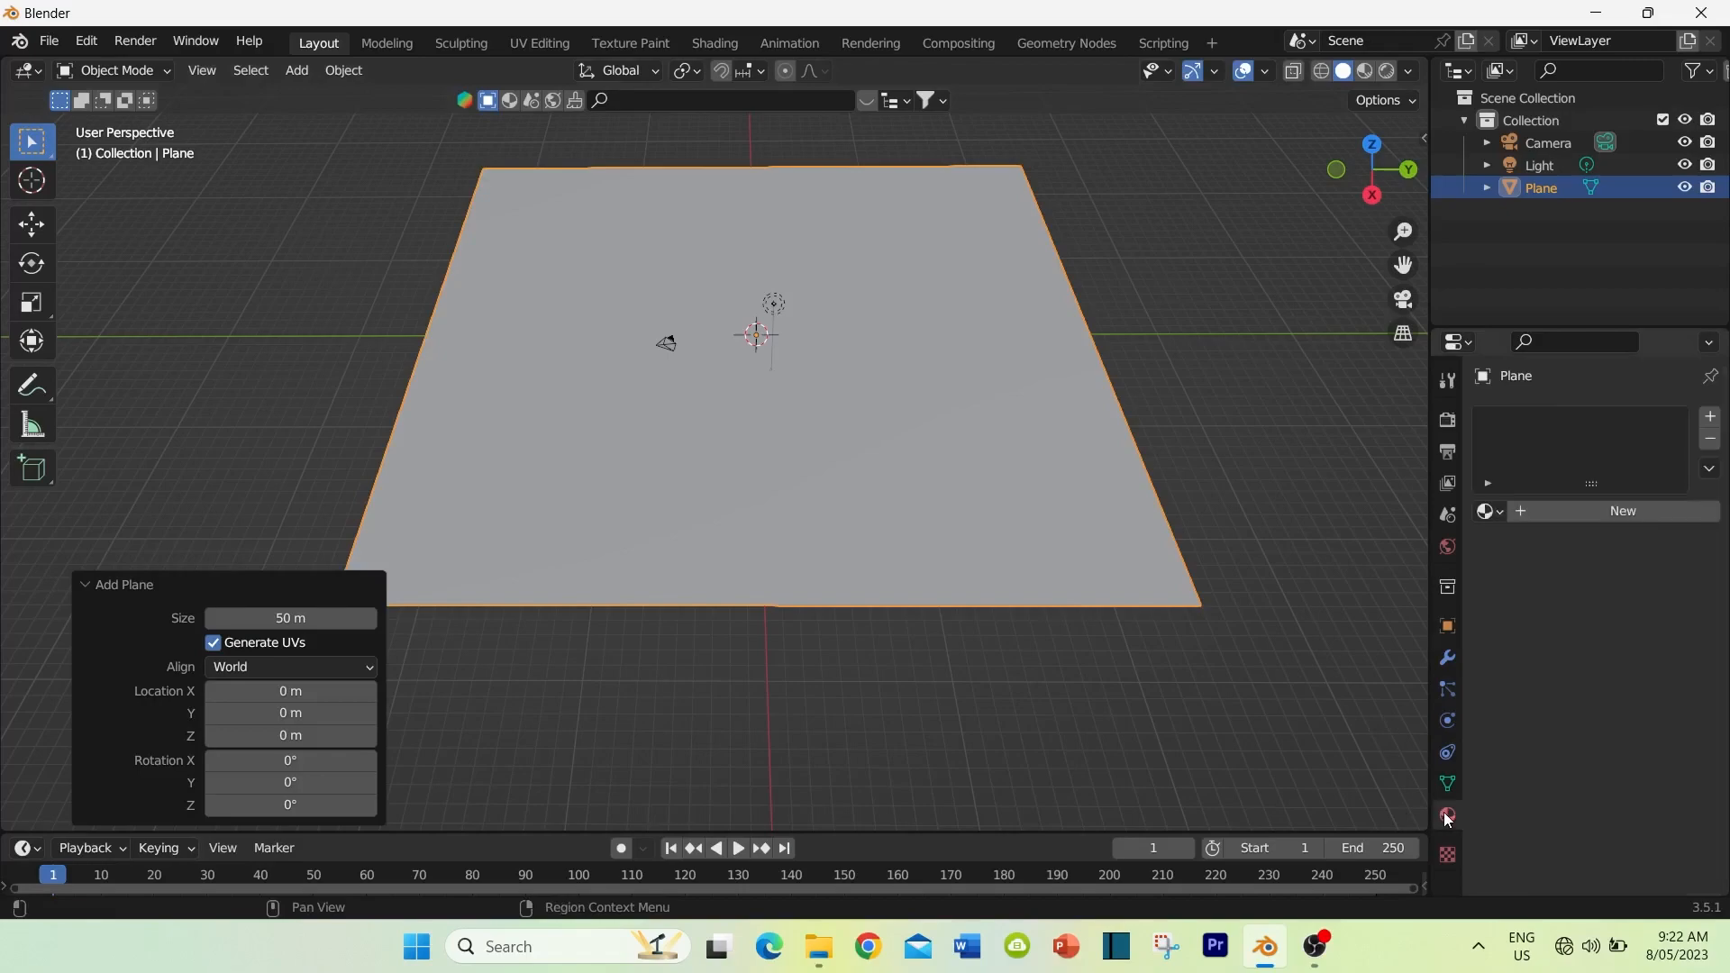
left_click(1575, 513)
double_click(1567, 512)
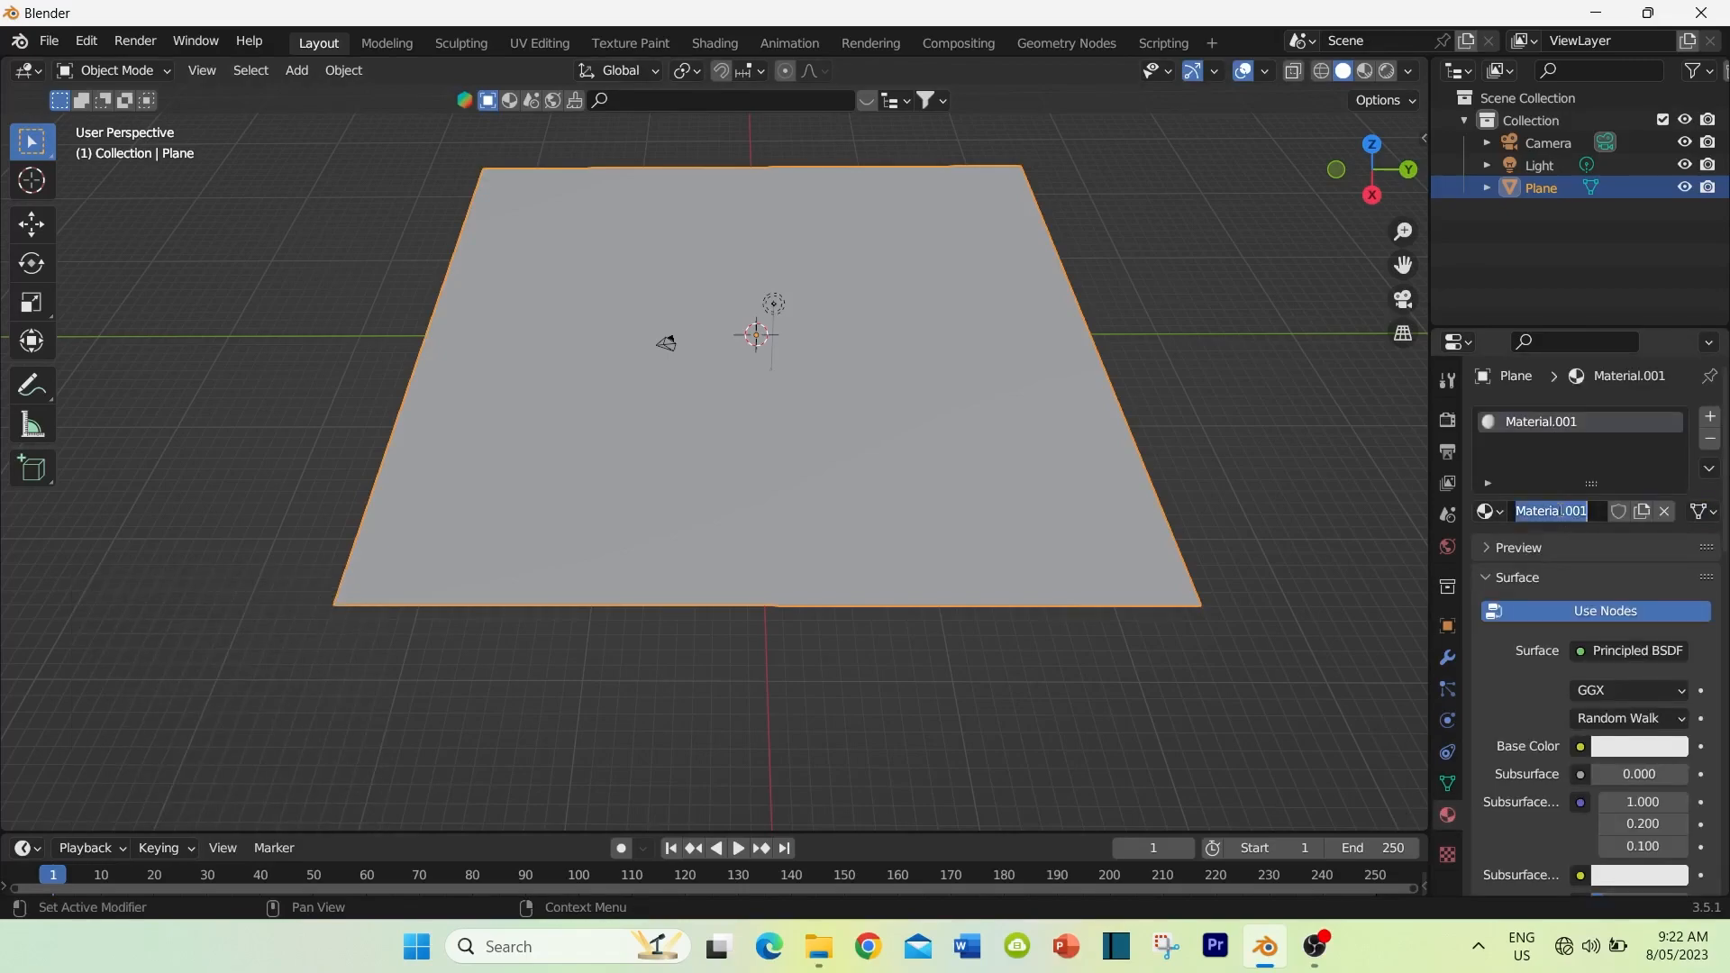
type("forest floor")
key("Return")
Step: Give the forest floor material a bright green base color with hue 0.302 and saturation 0.967, and set its roughness to 1.000
left_click(1638, 748)
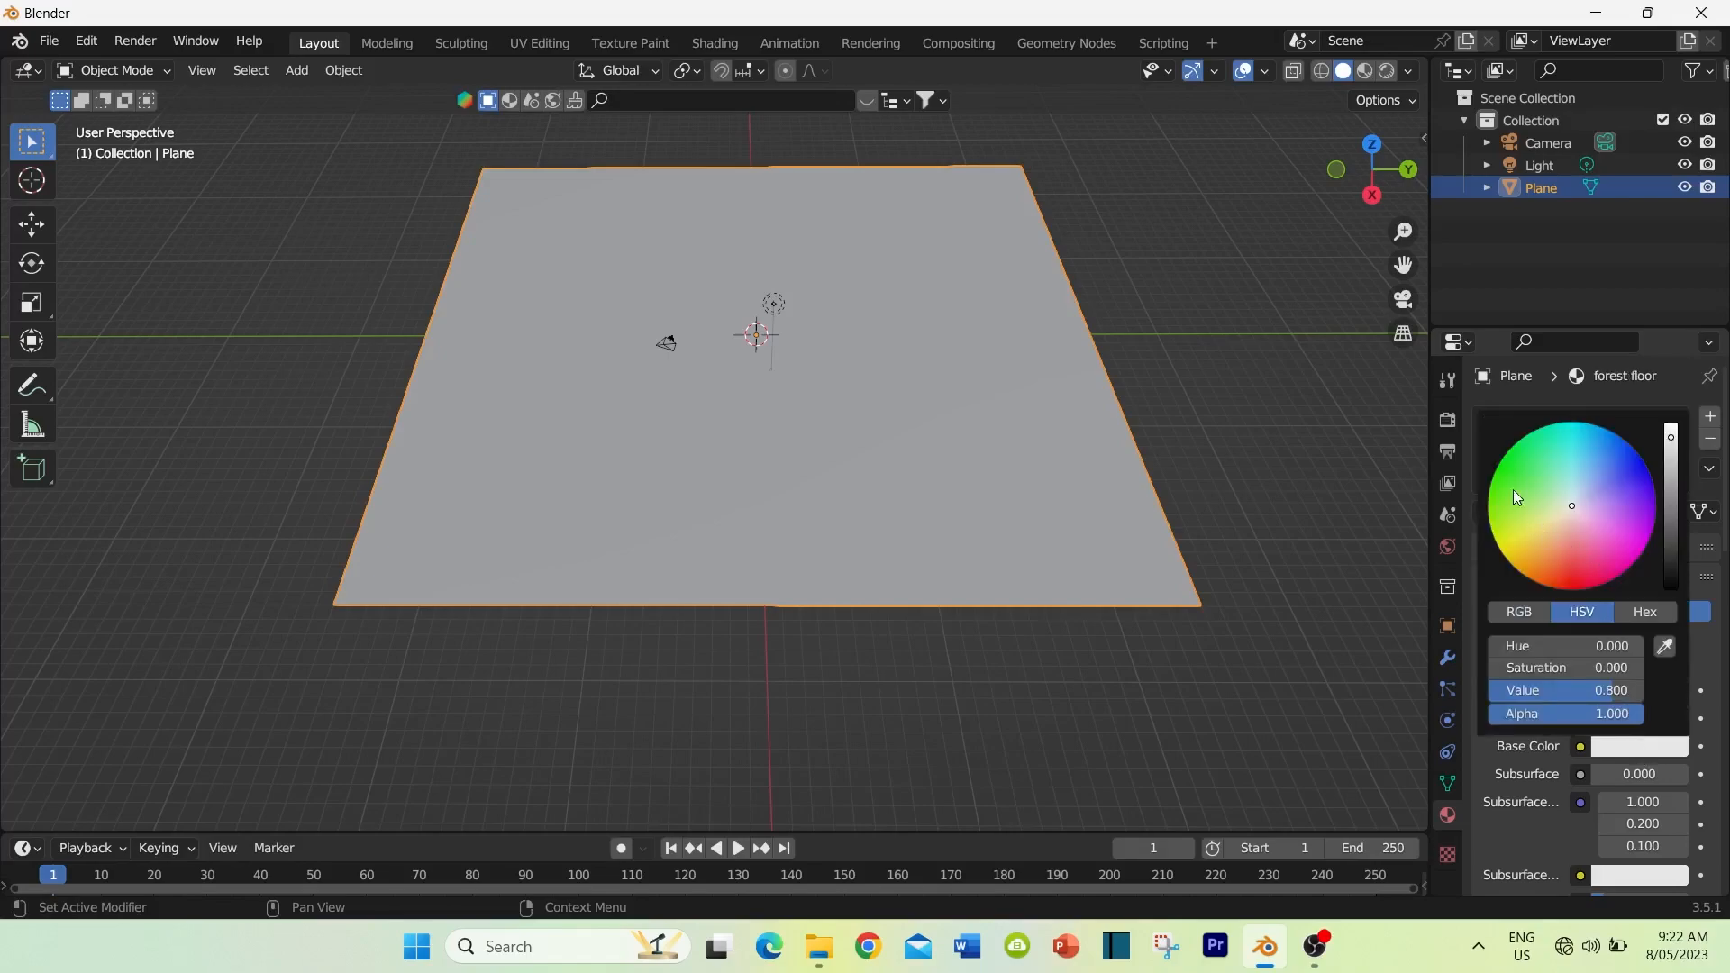
left_click_drag(1502, 476, 1503, 498)
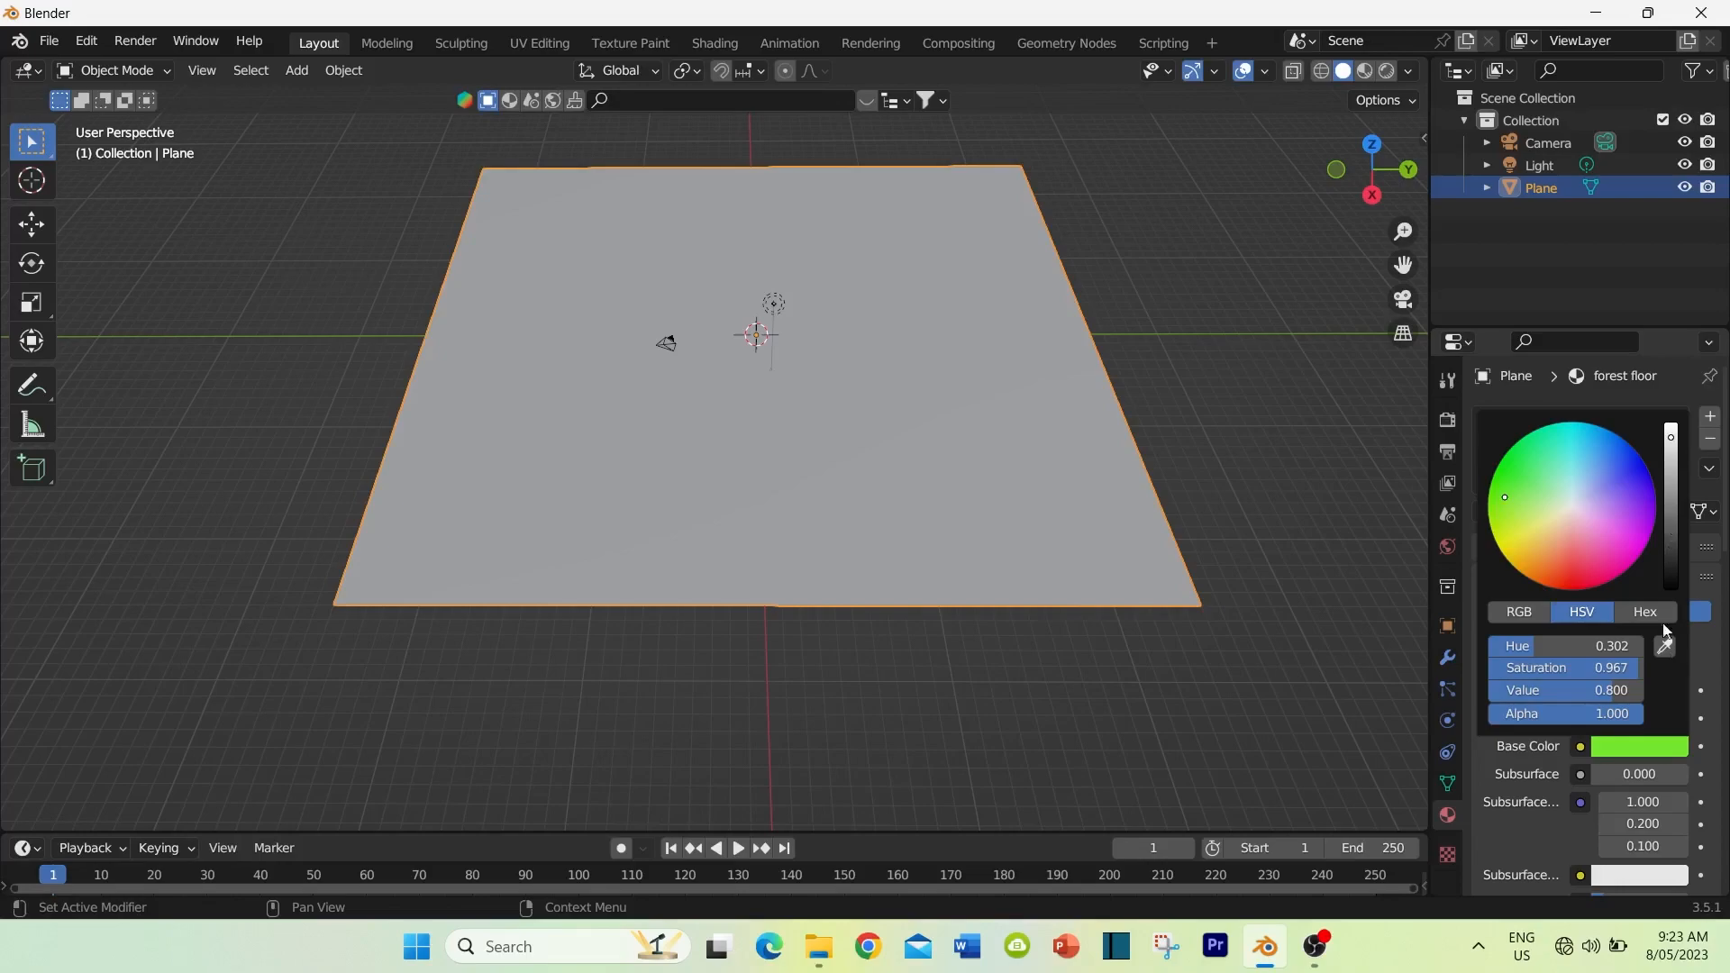
scroll(1538, 689, "down", 2)
scroll(1539, 688, "down", 5)
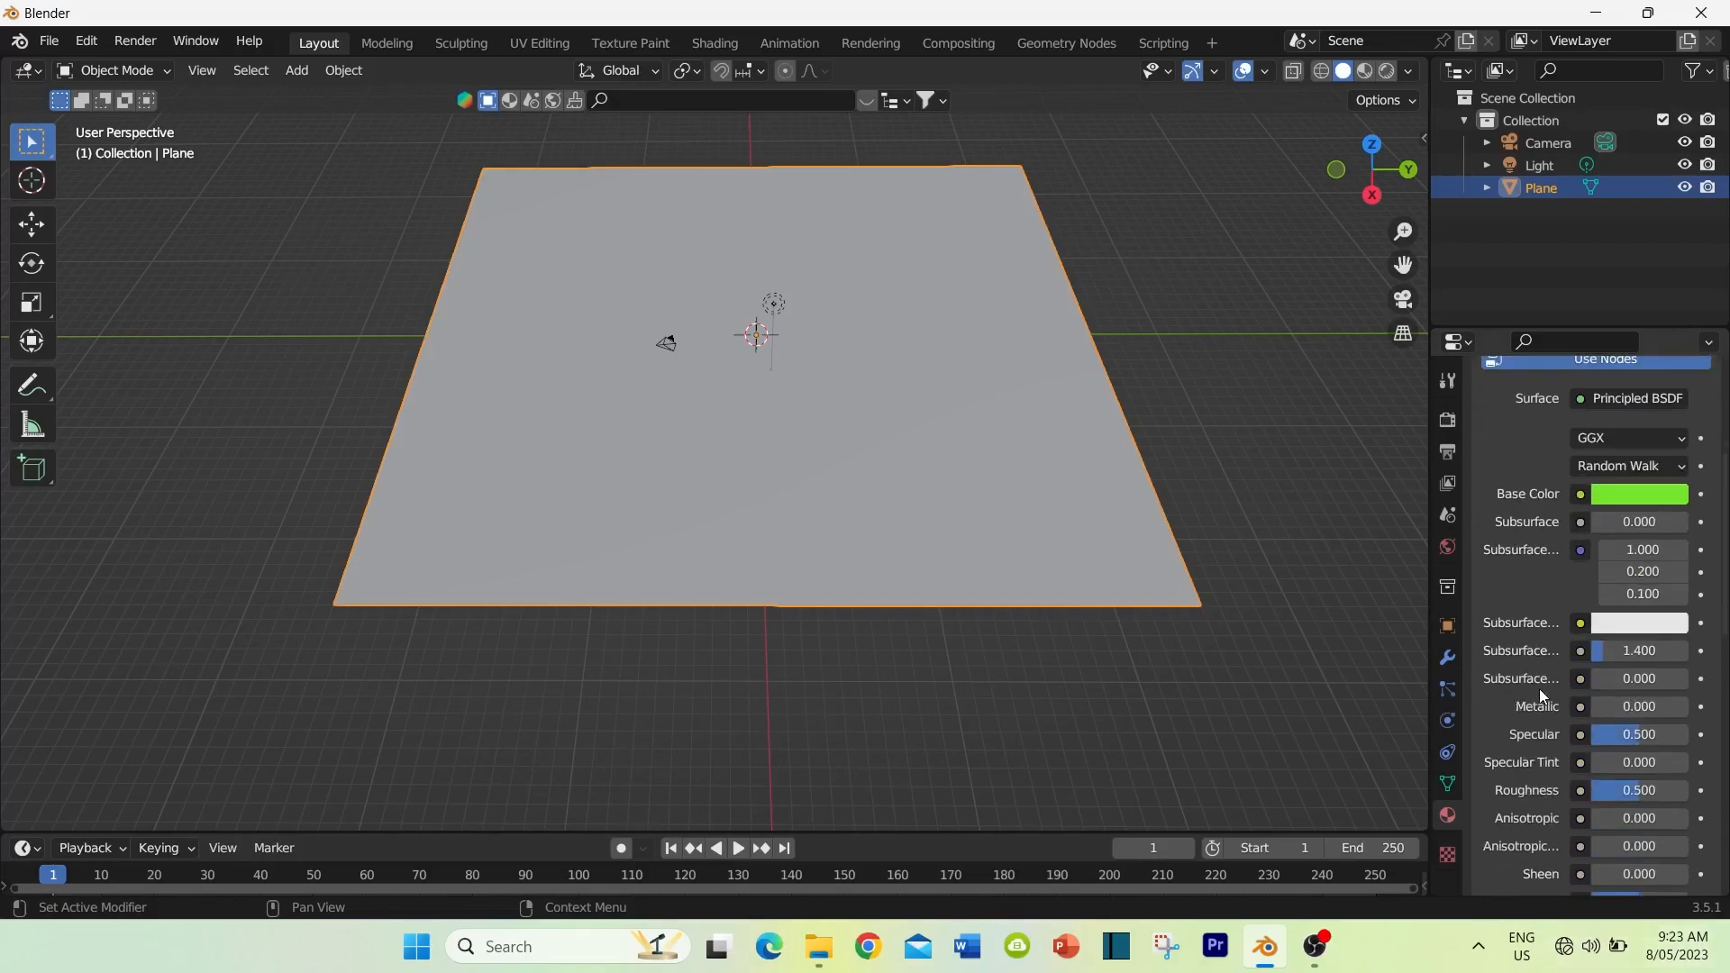
left_click_drag(1631, 793, 1682, 793)
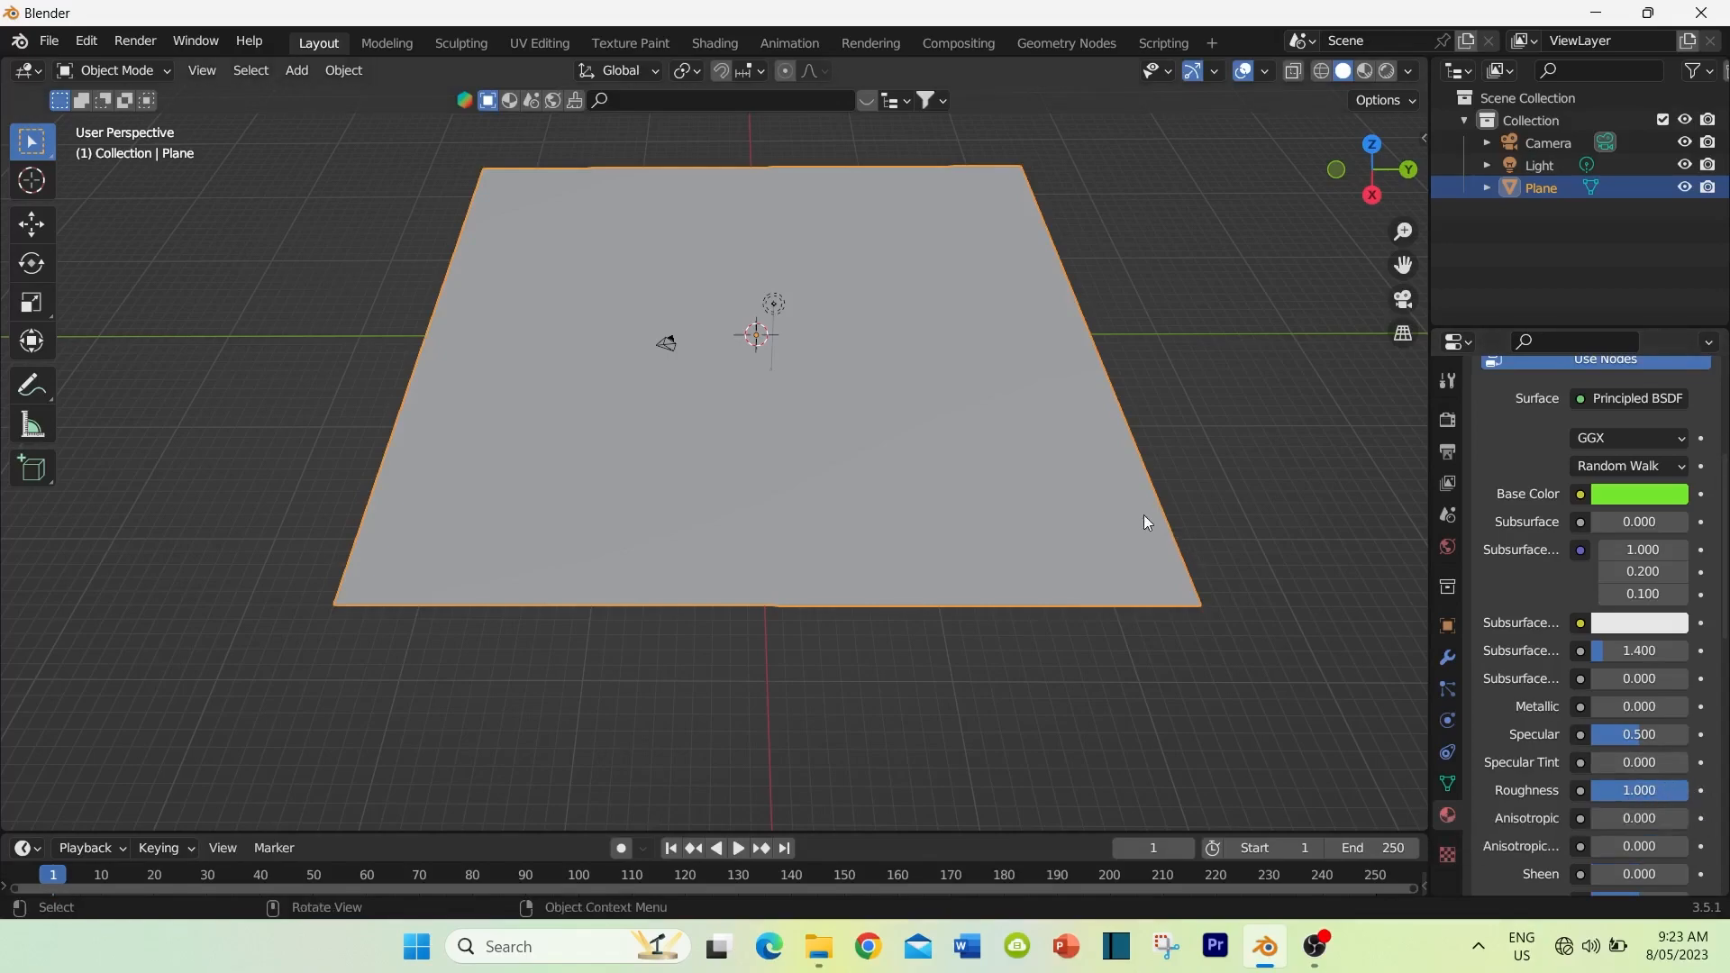
Step: Compare the plane in Solid and Material Preview shading, leaving the viewport in Material Preview
left_click(1364, 73)
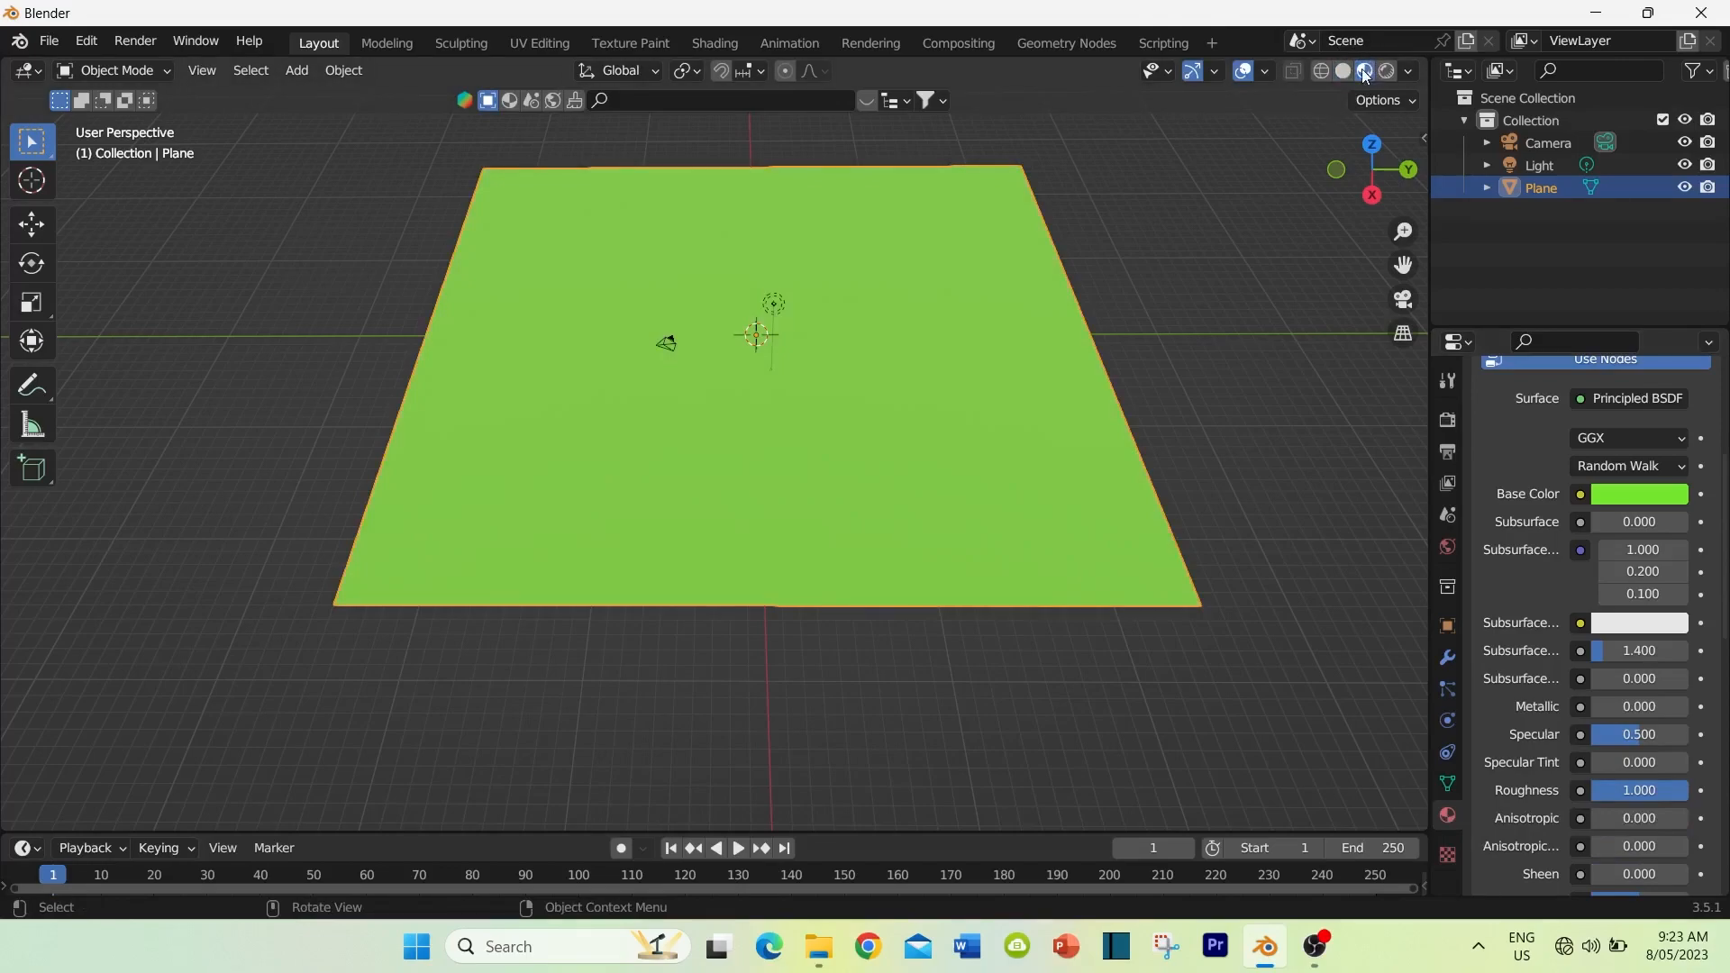
left_click(1344, 72)
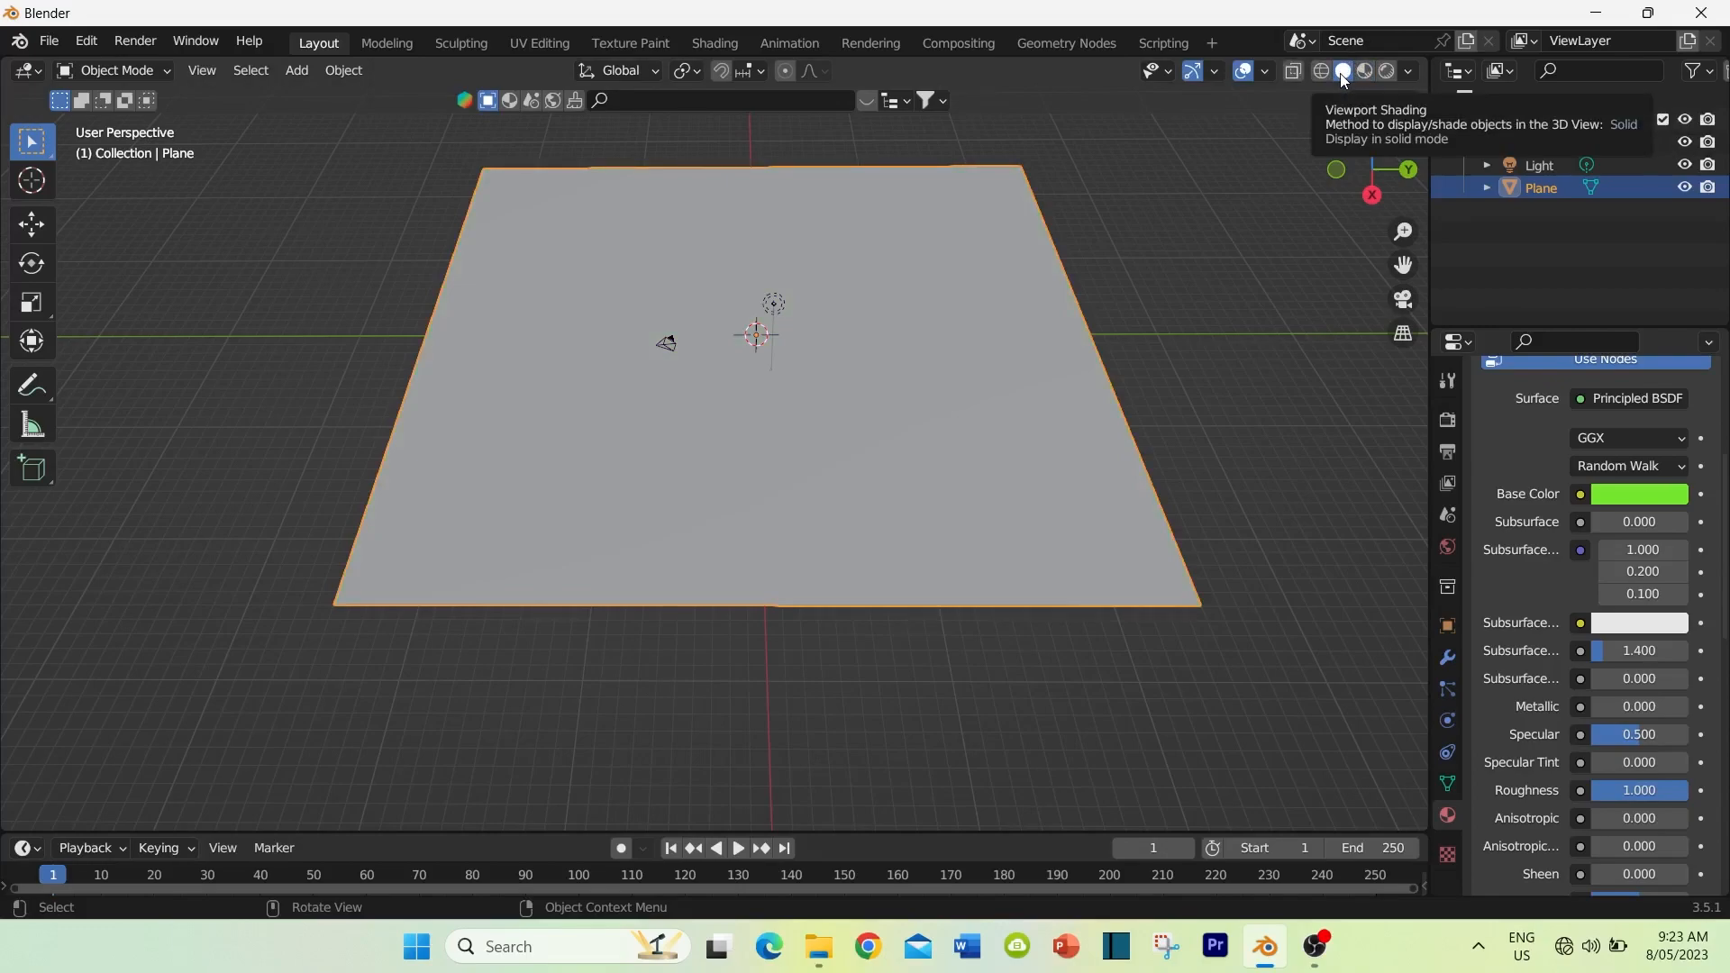
left_click(1366, 74)
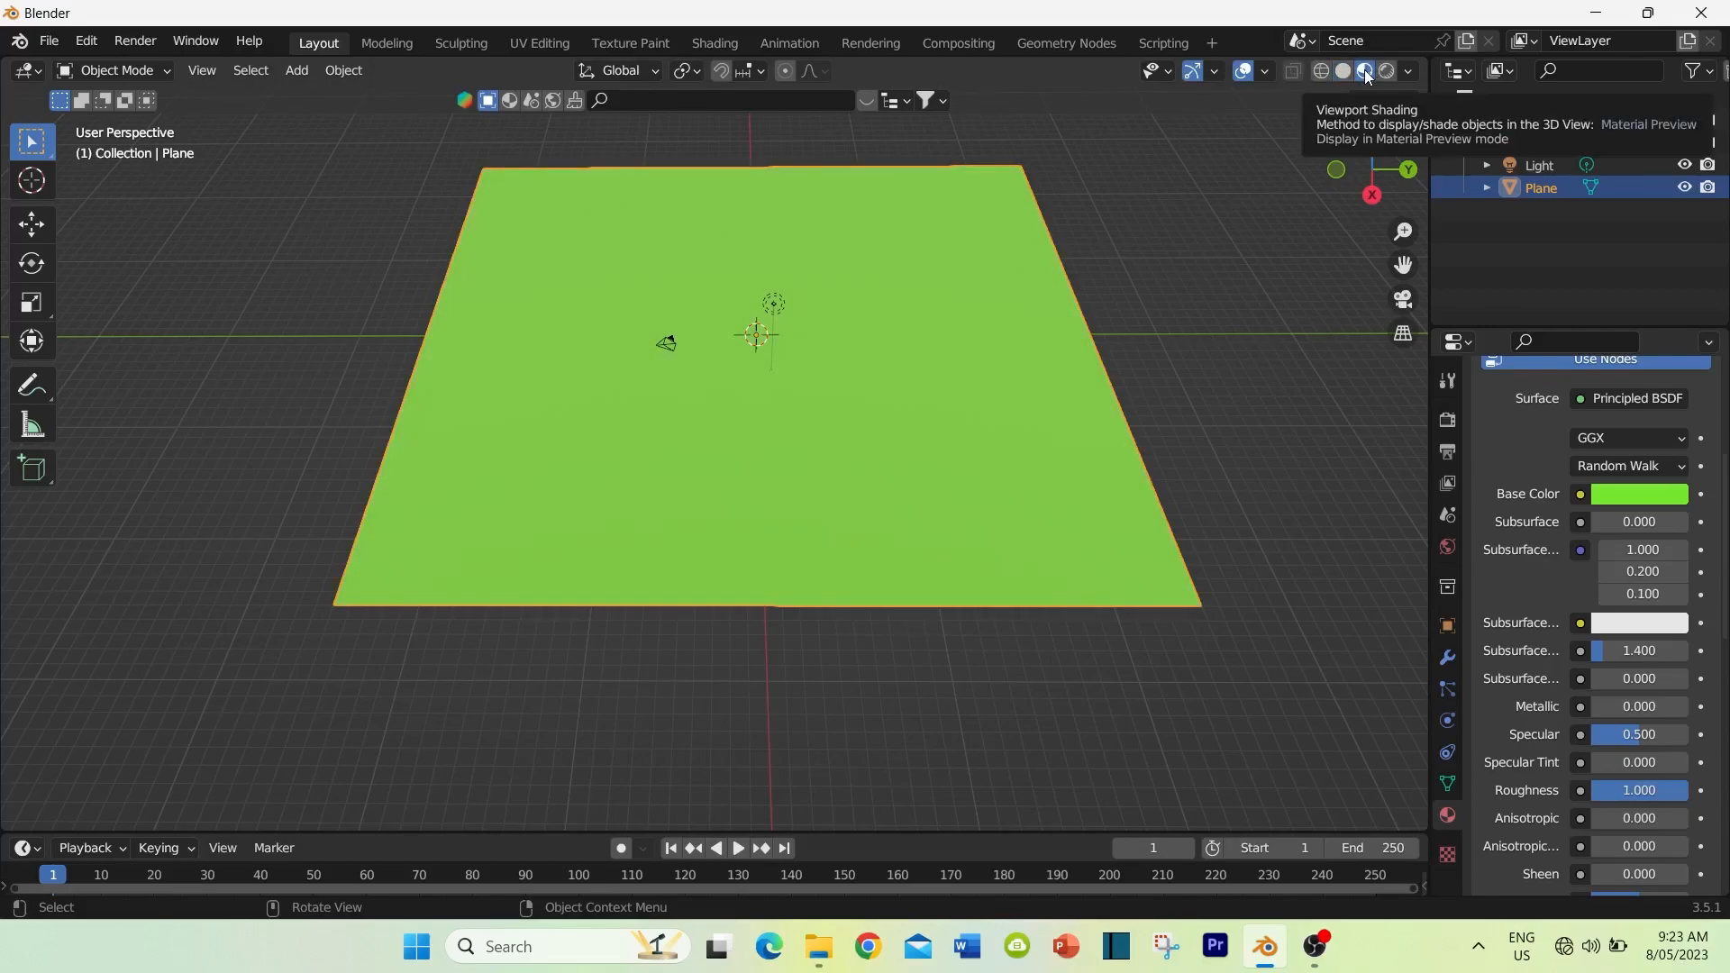
Step: Subdivide the whole plane in Edit Mode with 8 cuts
middle_click_drag(950, 390, 906, 401)
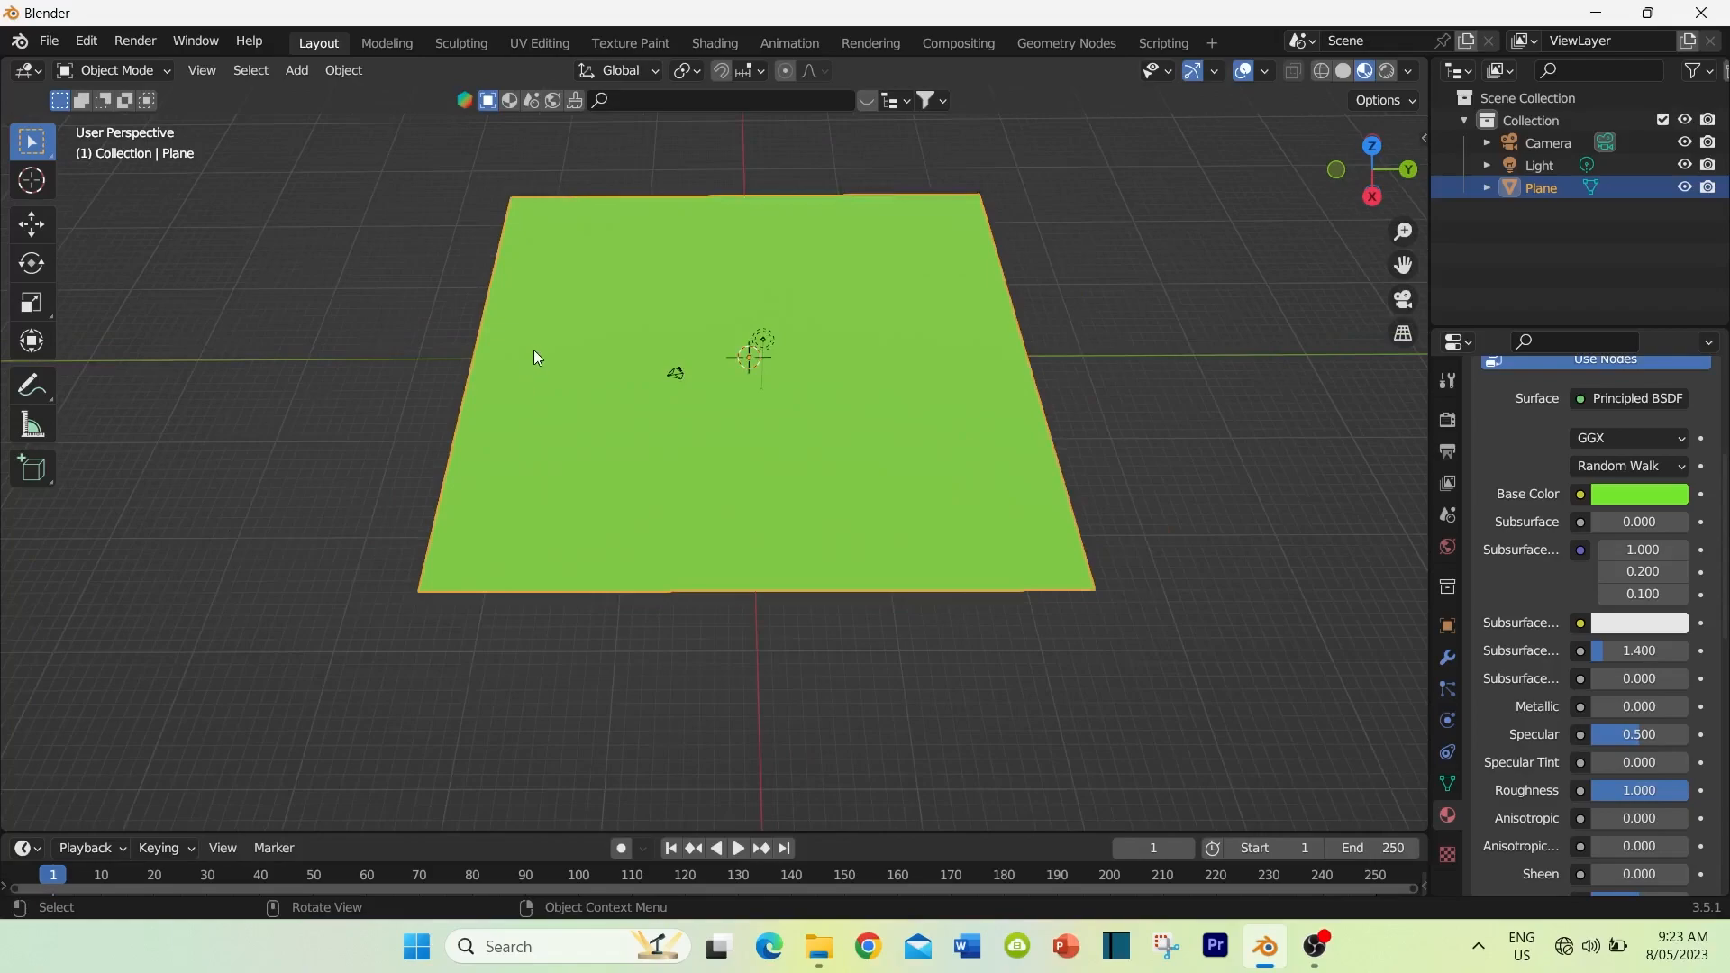
left_click(115, 72)
key("Tab")
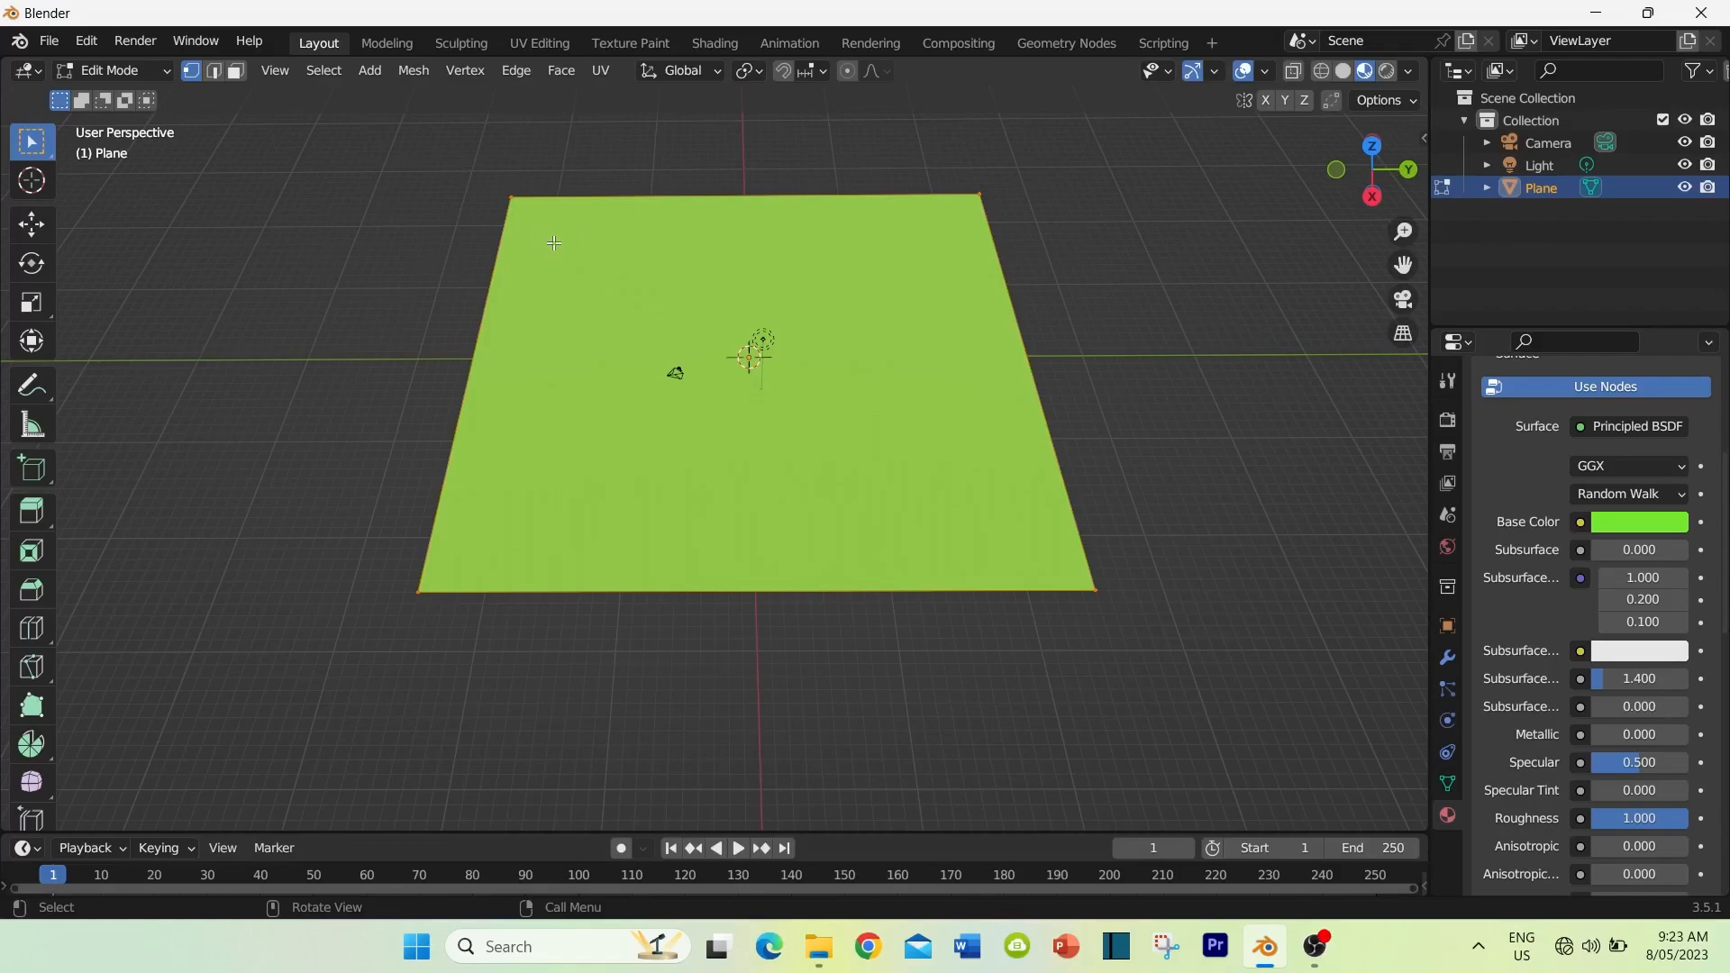
middle_click_drag(572, 272, 541, 291)
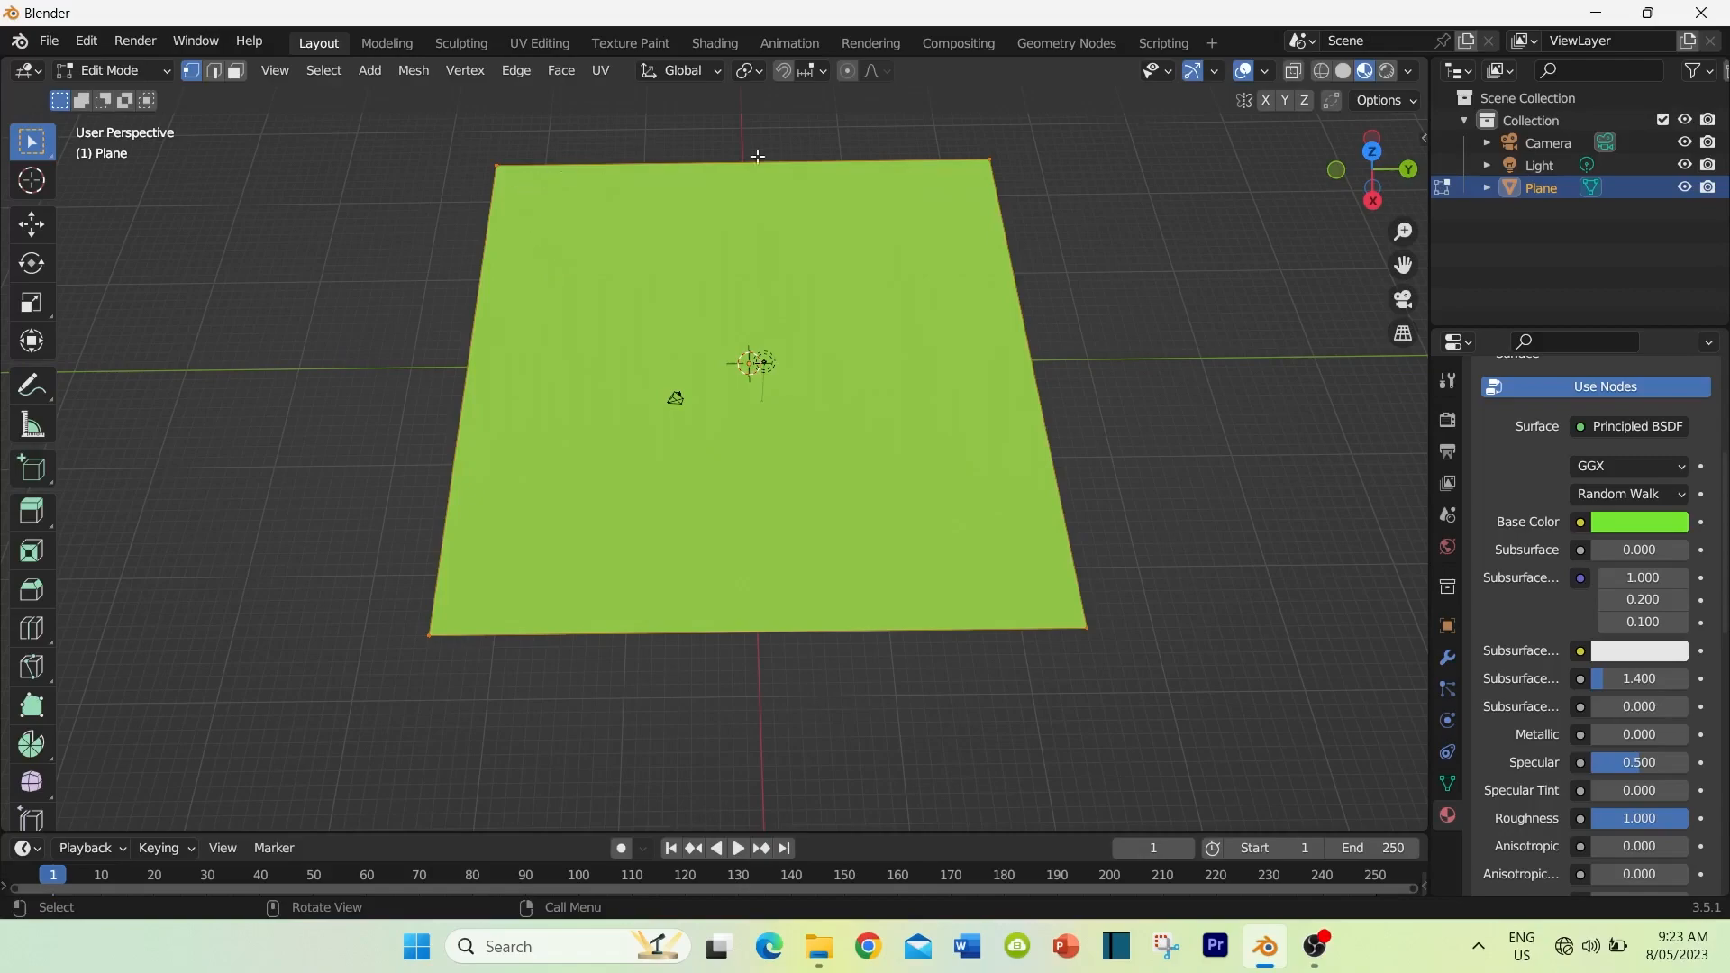
right_click(628, 272)
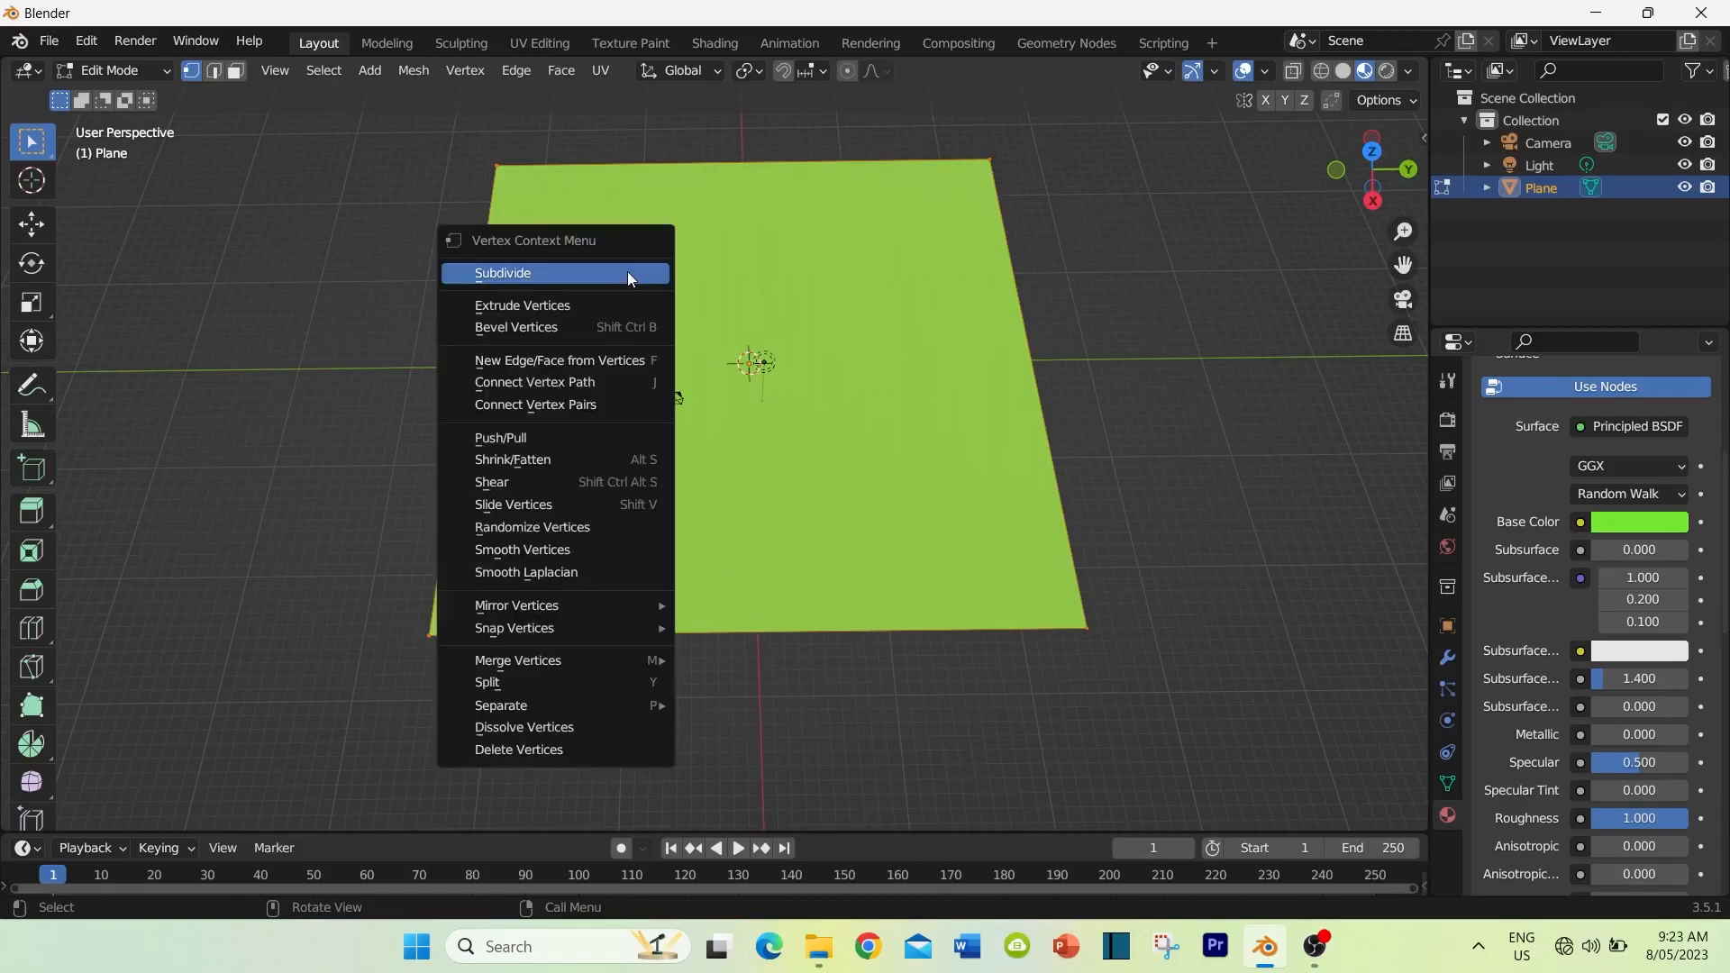
left_click(528, 274)
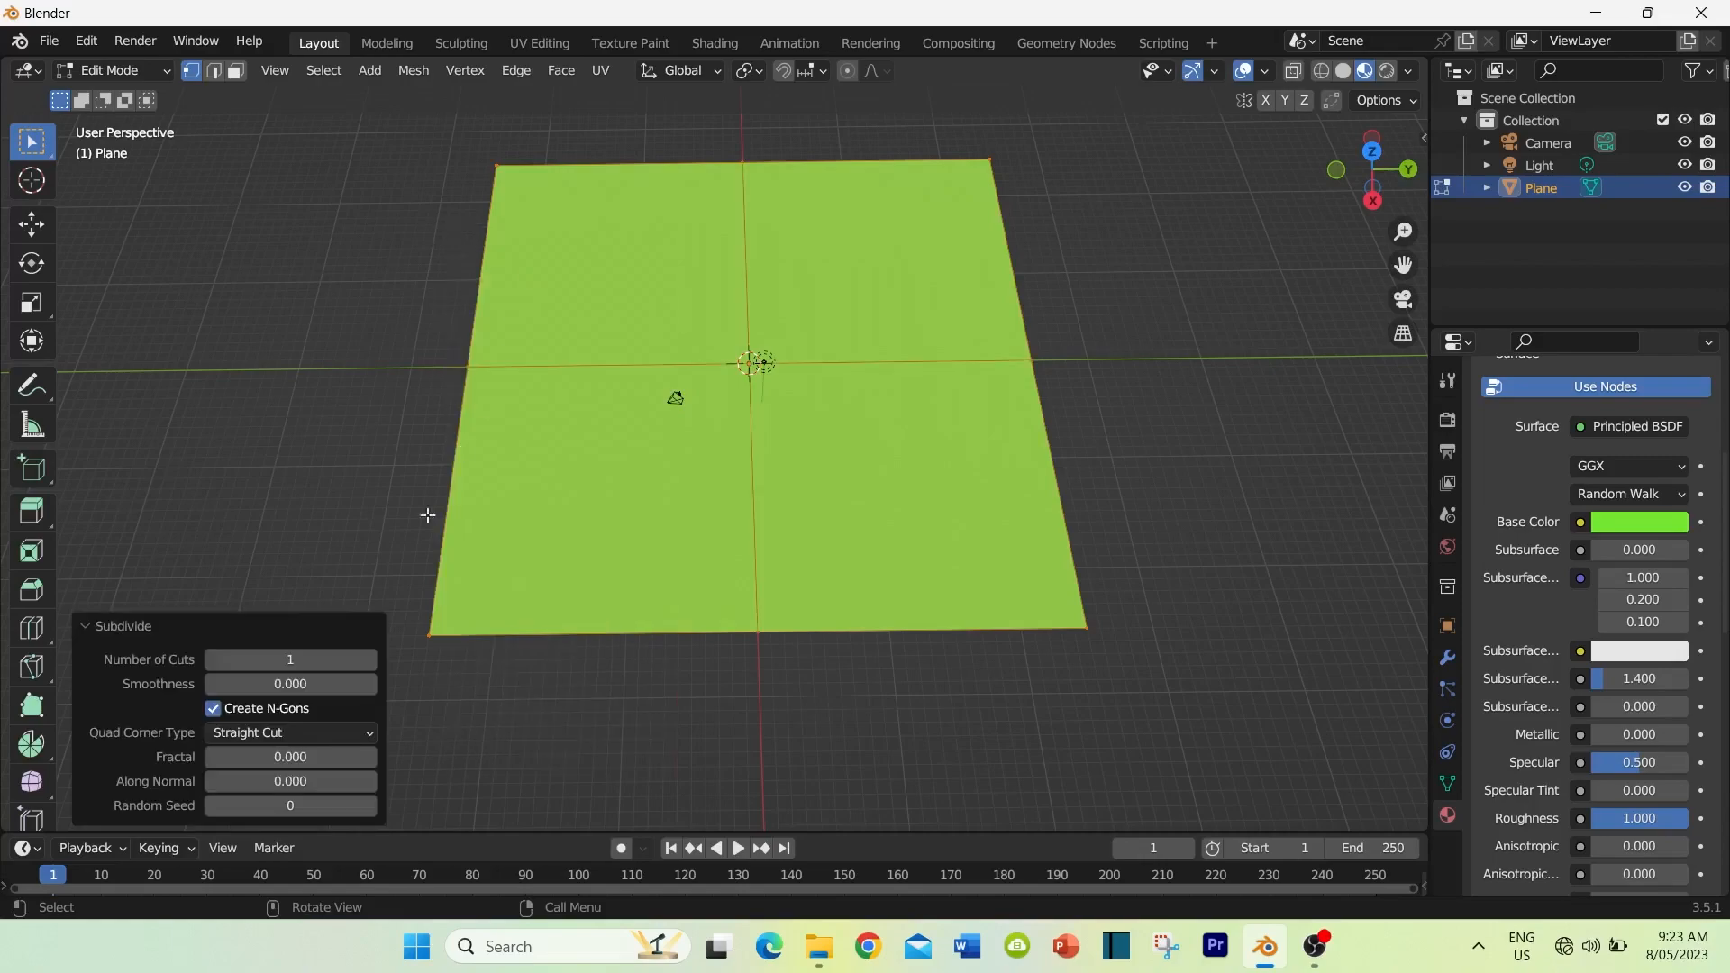
left_click(369, 661)
left_click(368, 660)
left_click(369, 660)
left_click(369, 660)
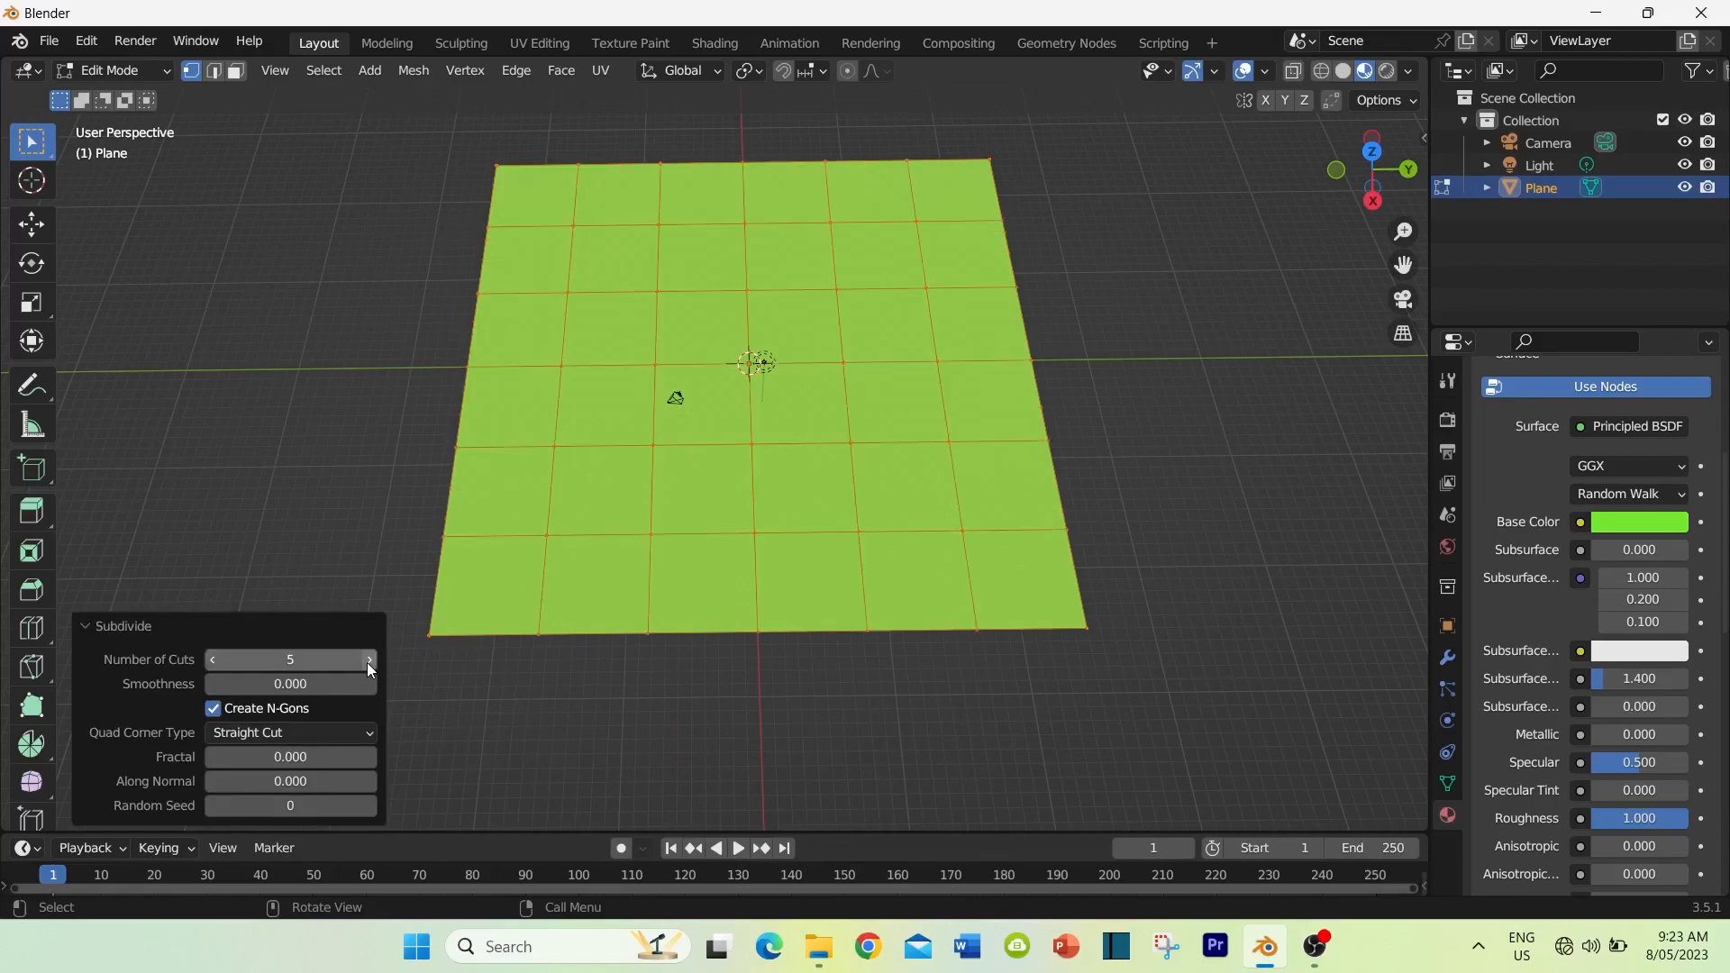
left_click(368, 661)
left_click(368, 660)
left_click(368, 660)
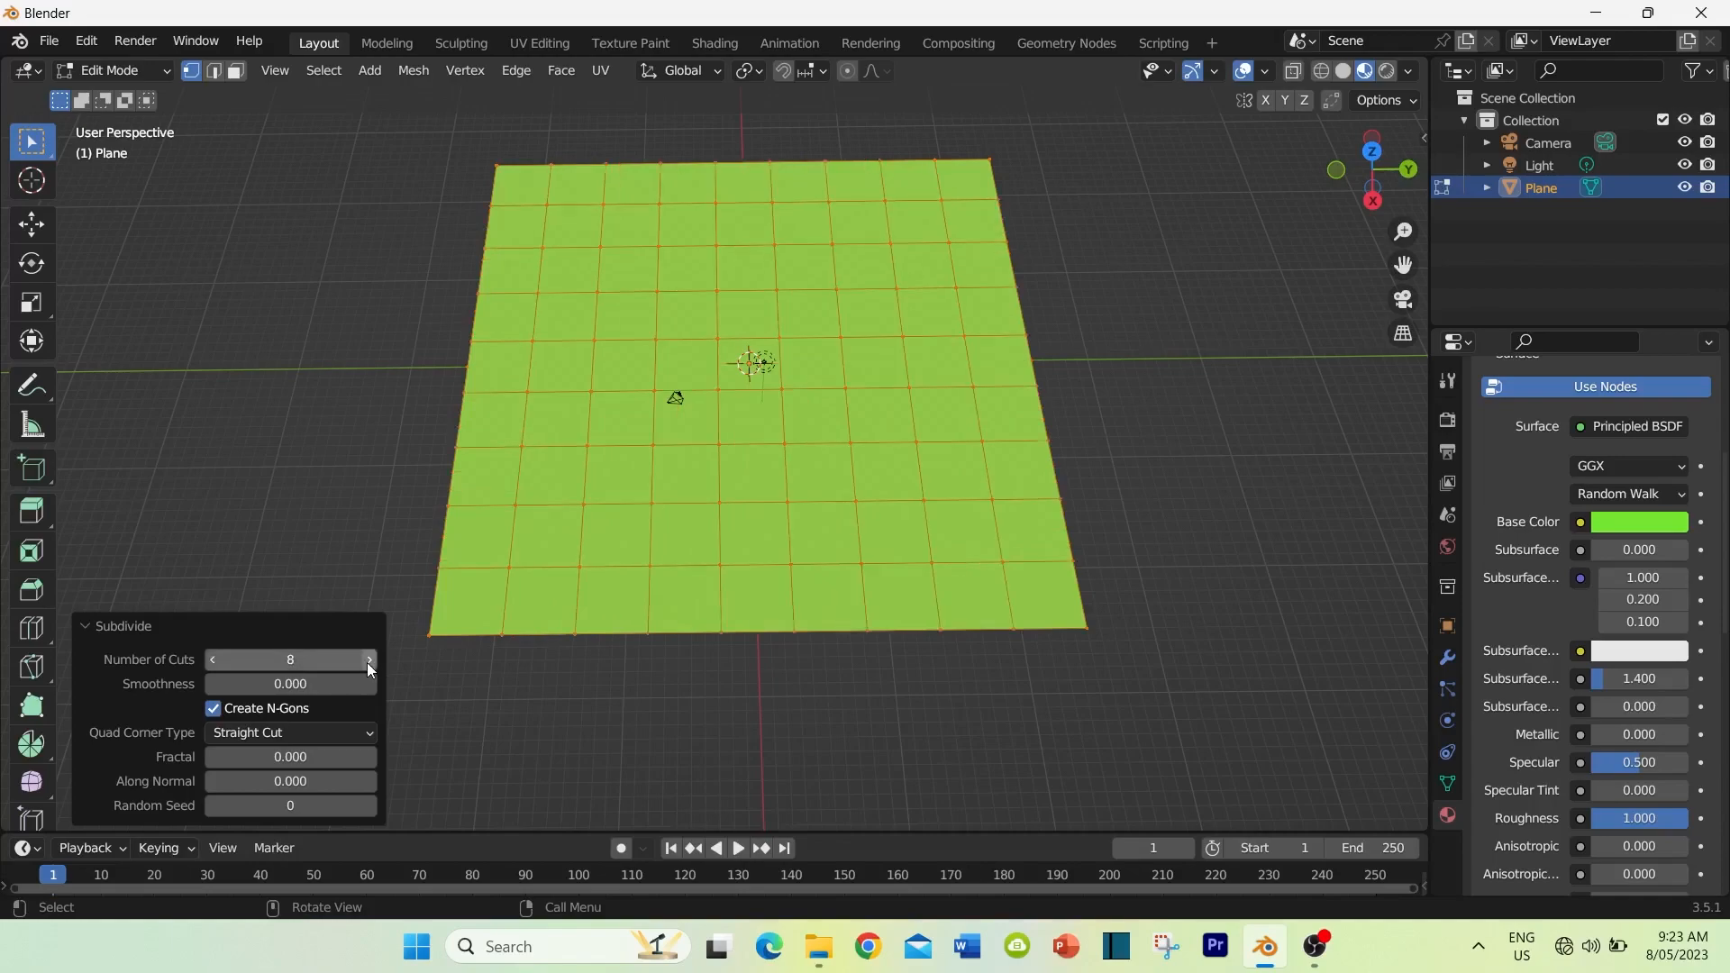
Step: Try subdividing the plane with 10 cuts and with 20 cuts
left_click(369, 660)
left_click(368, 660)
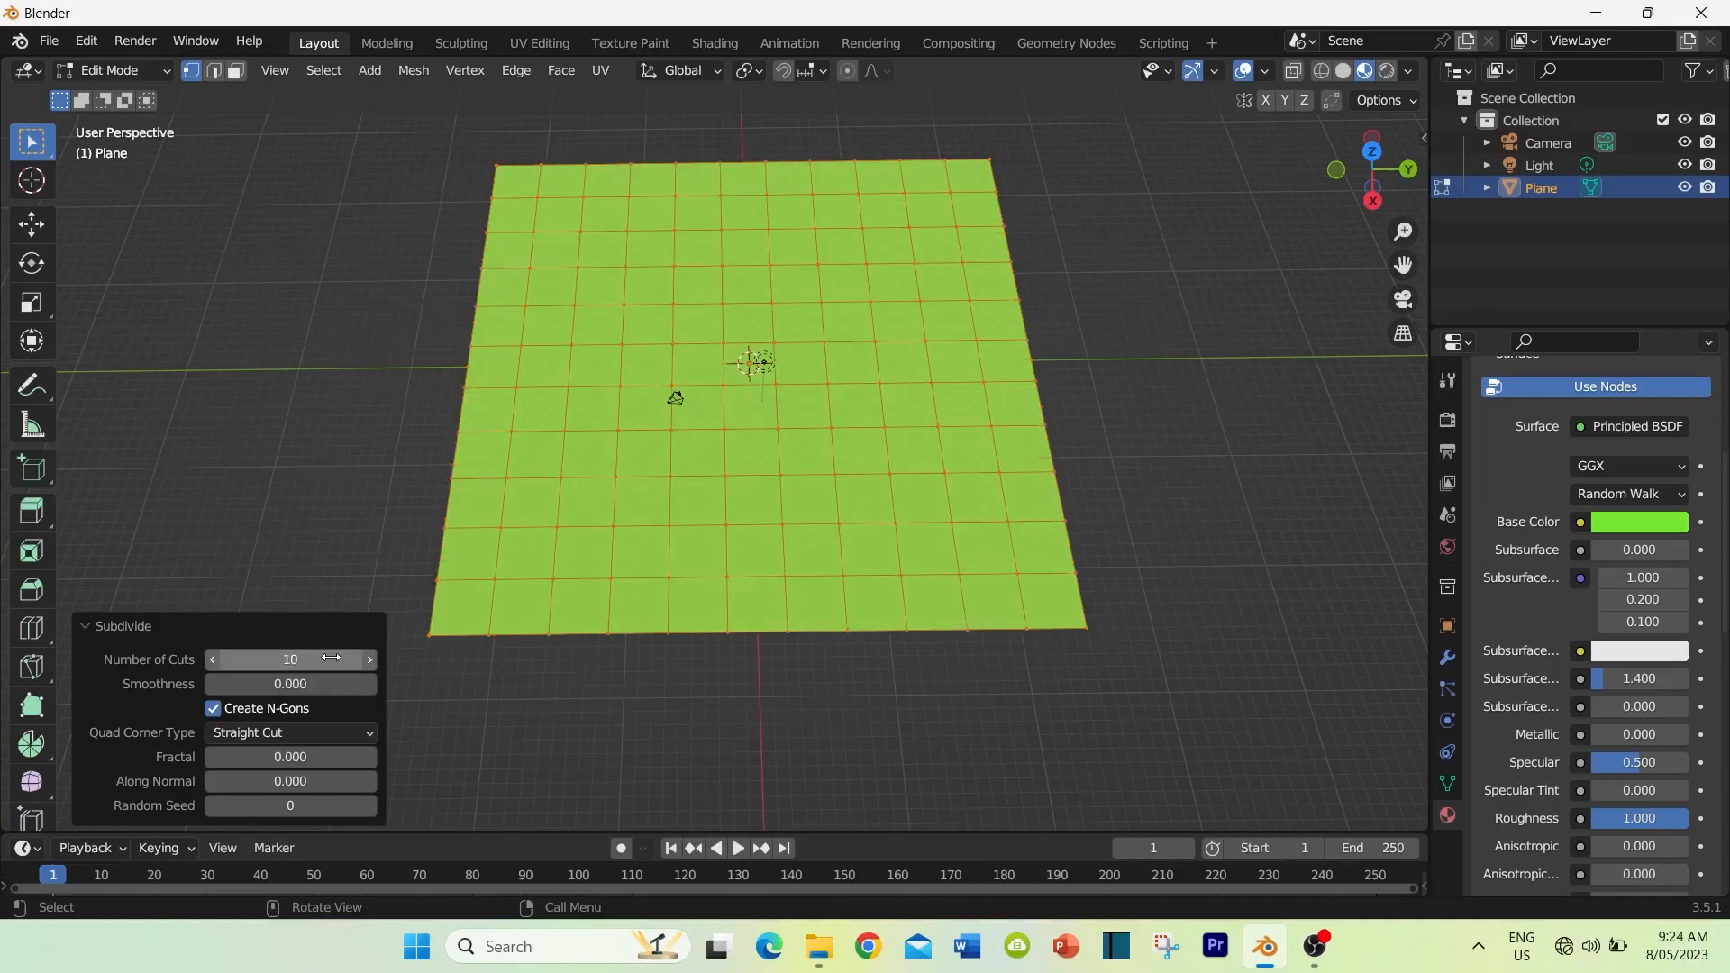
left_click(284, 662)
key("BackSpace")
key("BackSpace")
type("20")
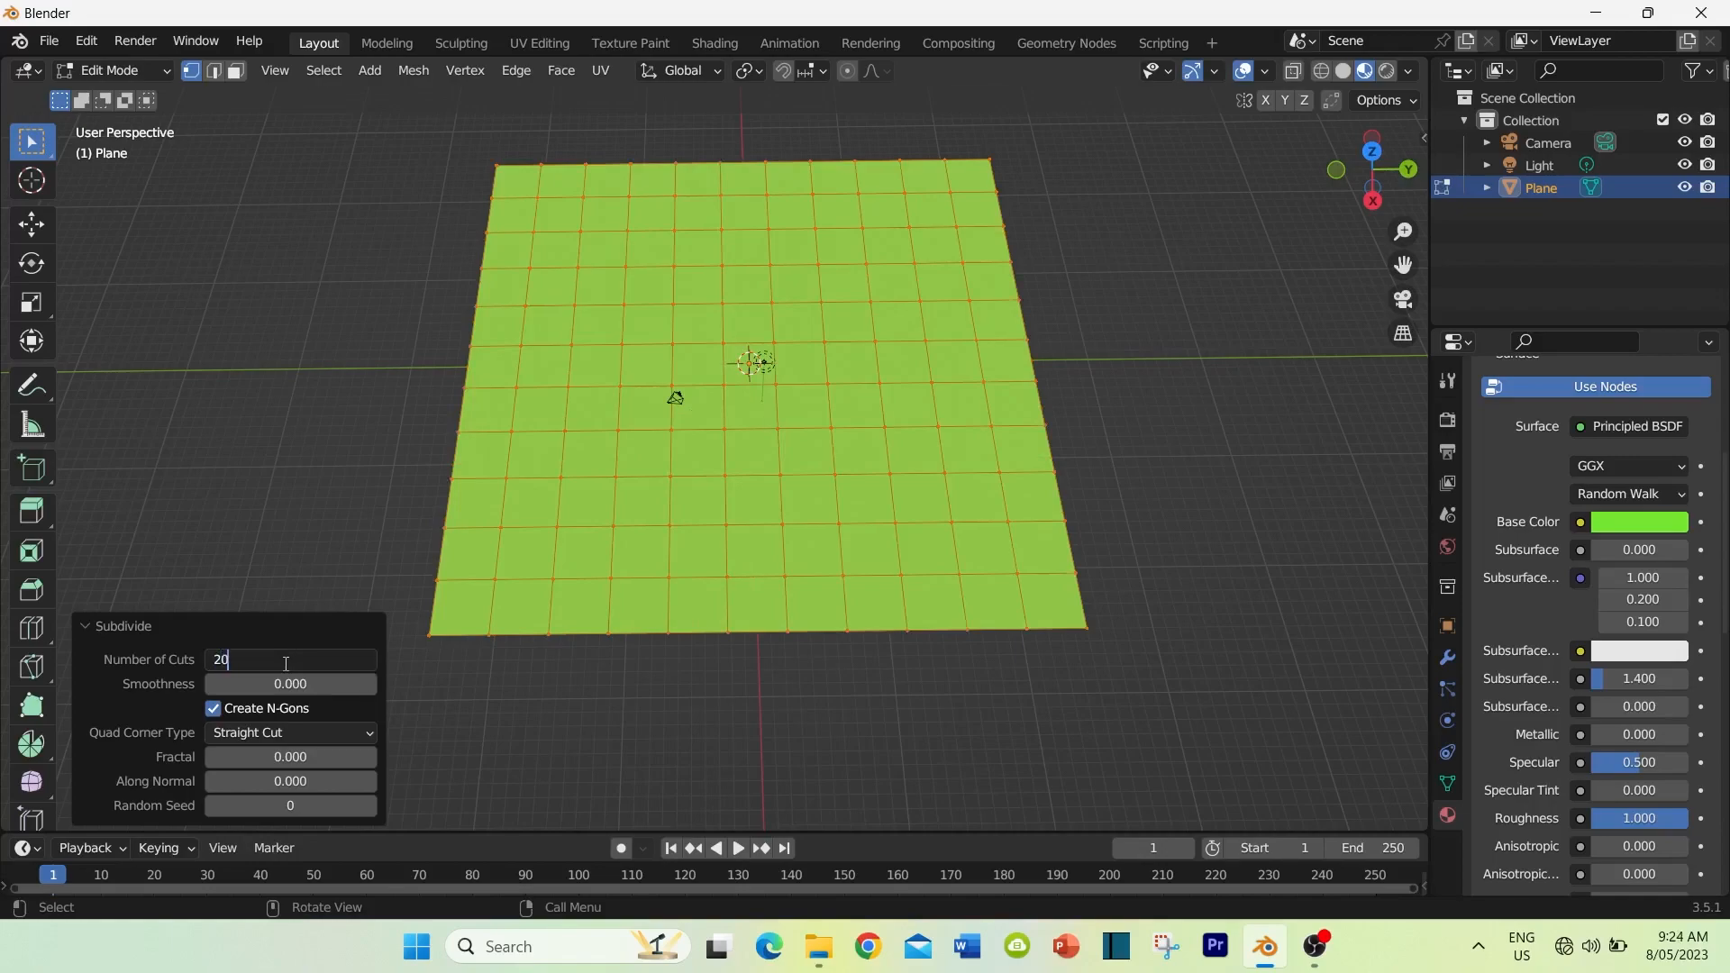
key("Return")
Step: Set the plane's subdivision to 30 cuts, deselect the mesh and return to Object Mode
left_click(285, 662)
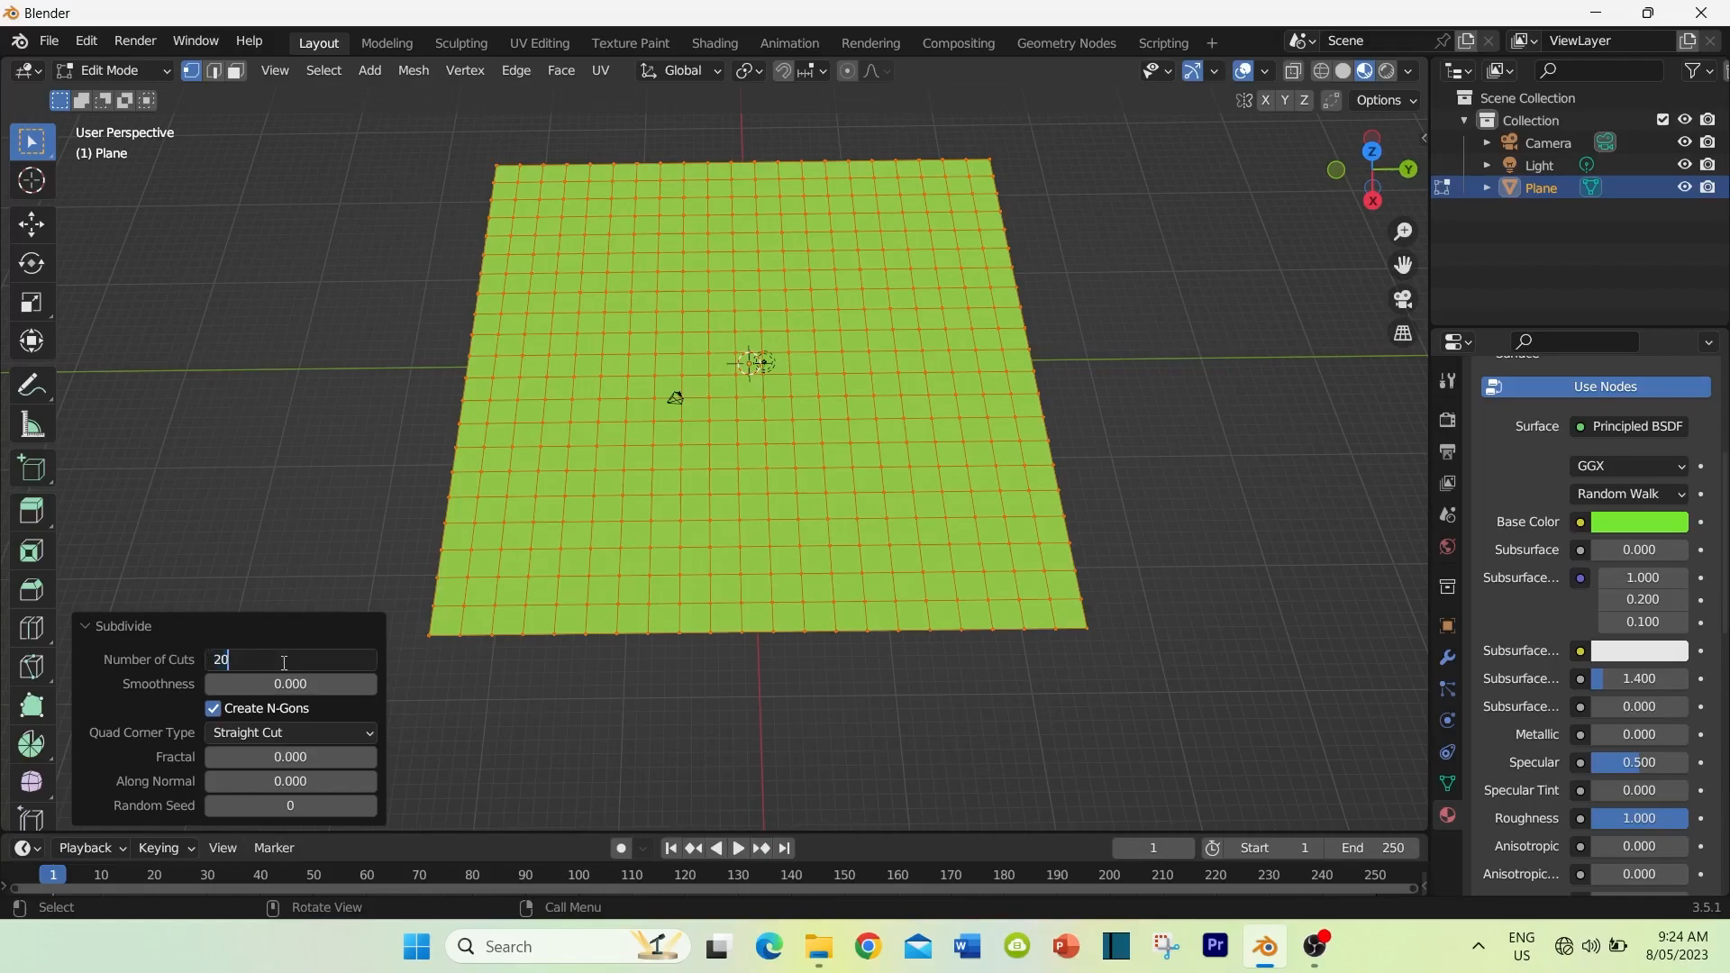
key("BackSpace")
type("30")
key("Return")
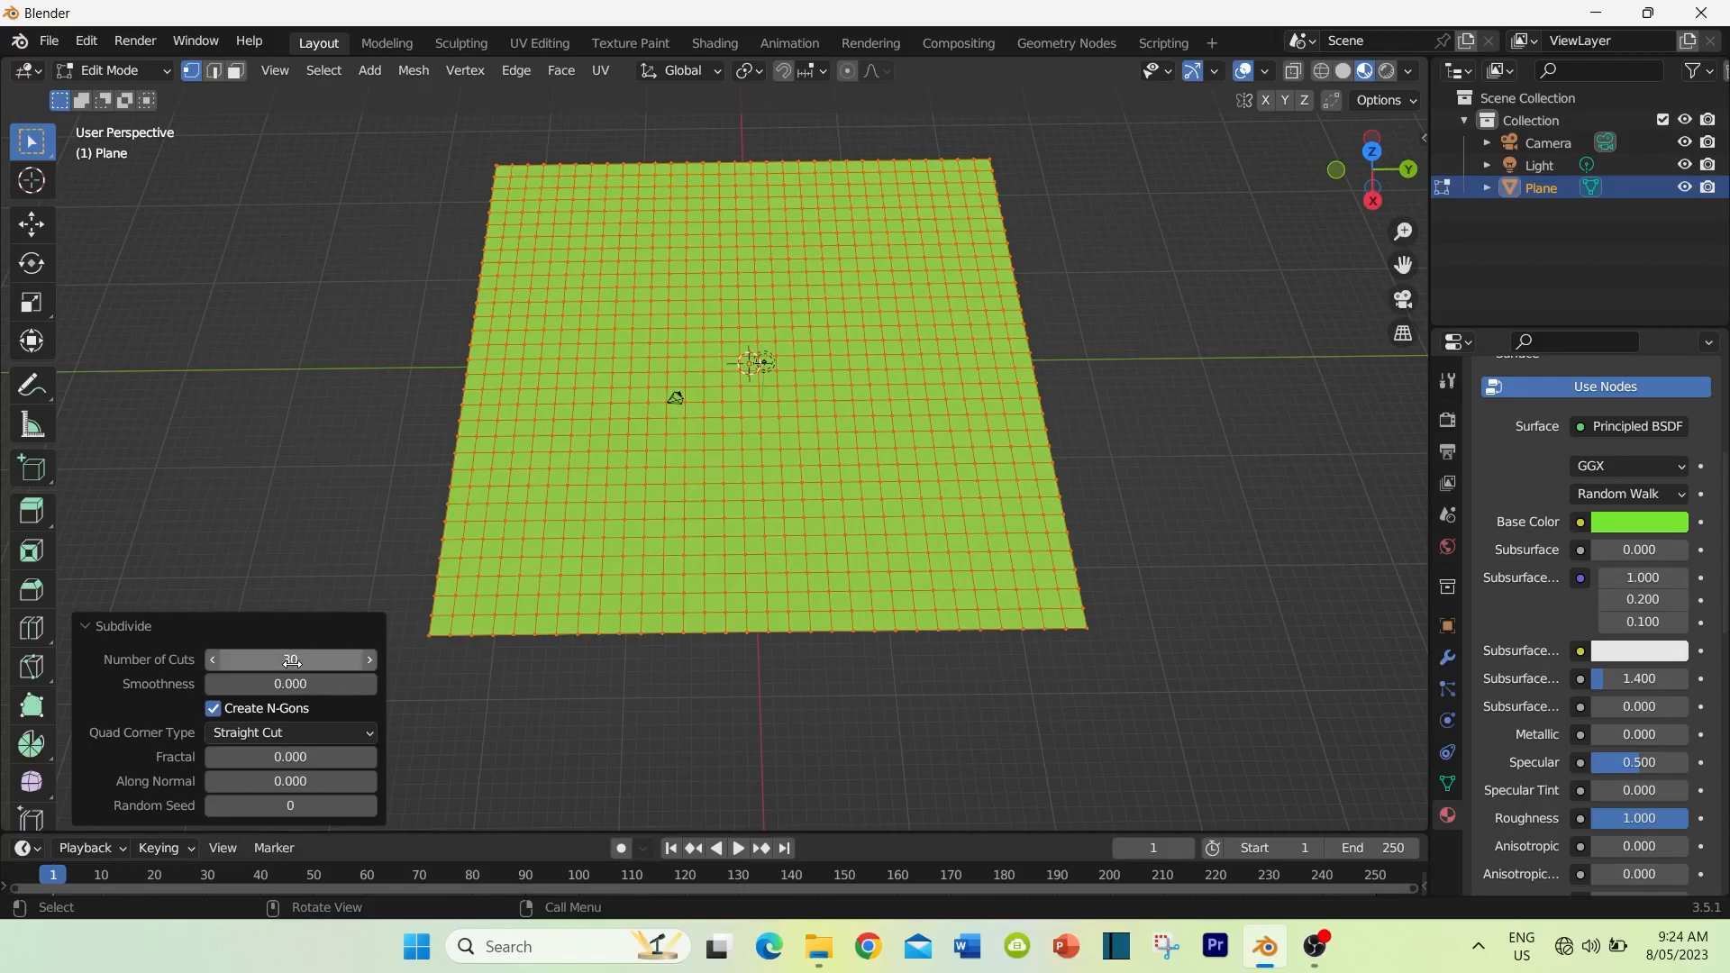
left_click(383, 342)
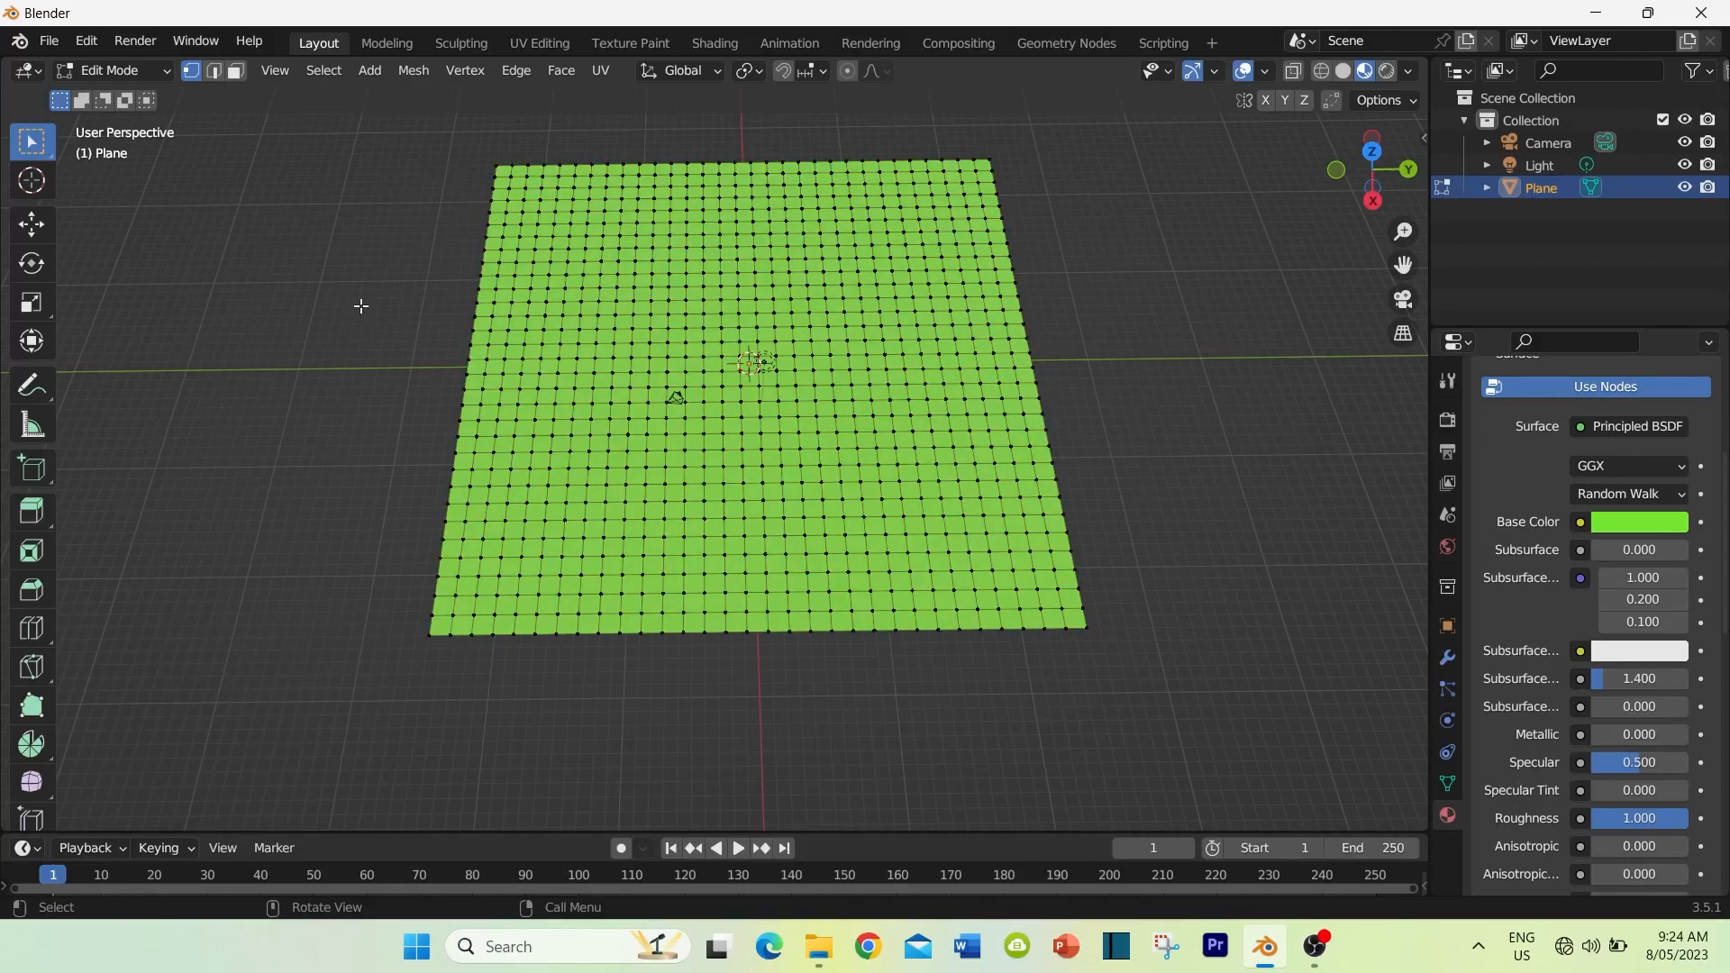
key("Tab")
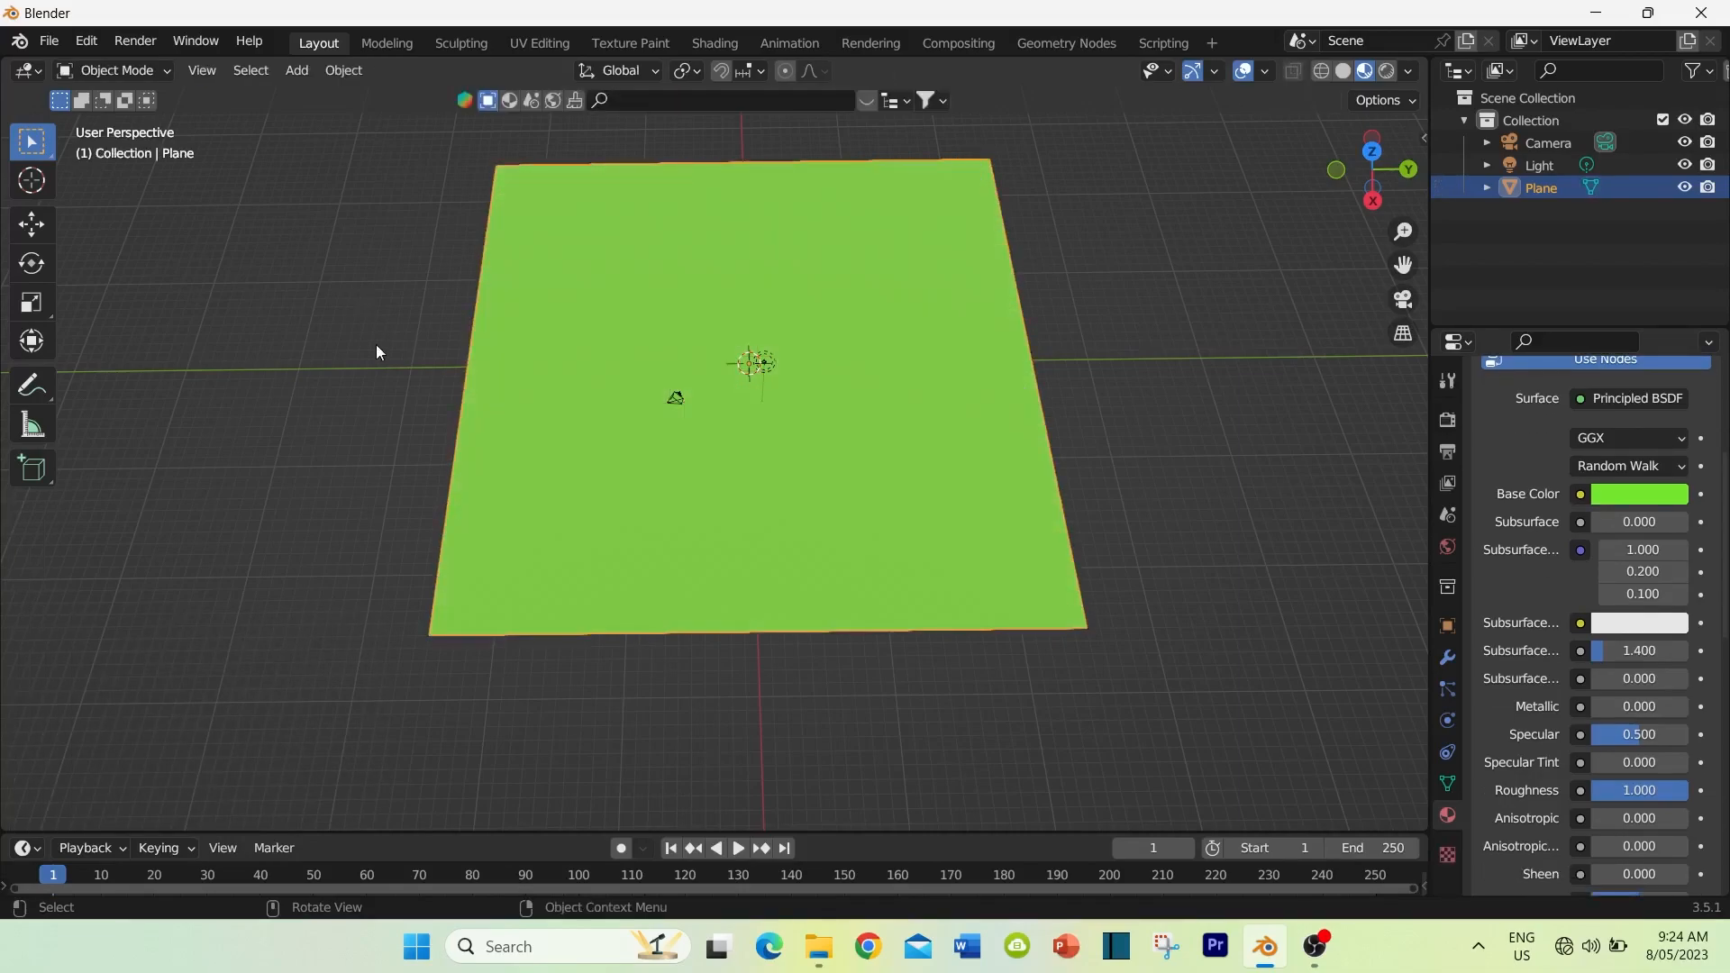
left_click(133, 69)
left_click(133, 68)
Step: Select the scene light to look at its light type options, and select the ground plane again
mouse_move(225, 372)
middle_mouse_down()
mouse_move(229, 266)
mouse_move(218, 402)
middle_mouse_up()
middle_click_drag(577, 289, 610, 258)
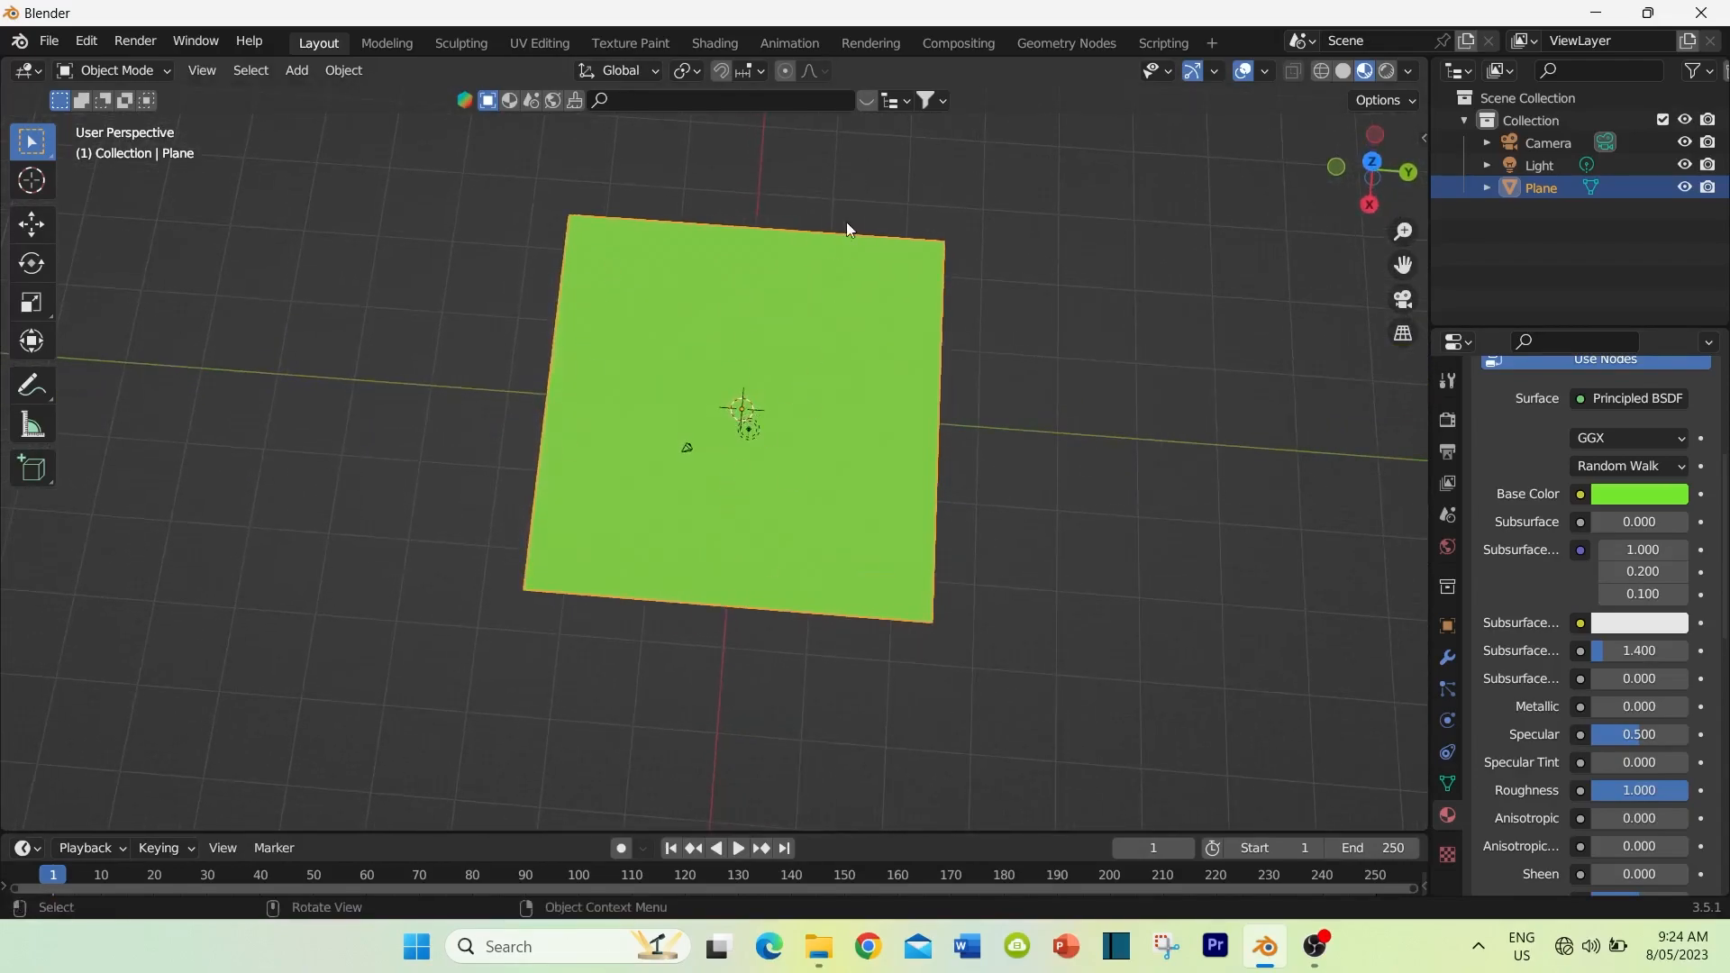
middle_click_drag(949, 491, 973, 342)
scroll(854, 423, "up", 3)
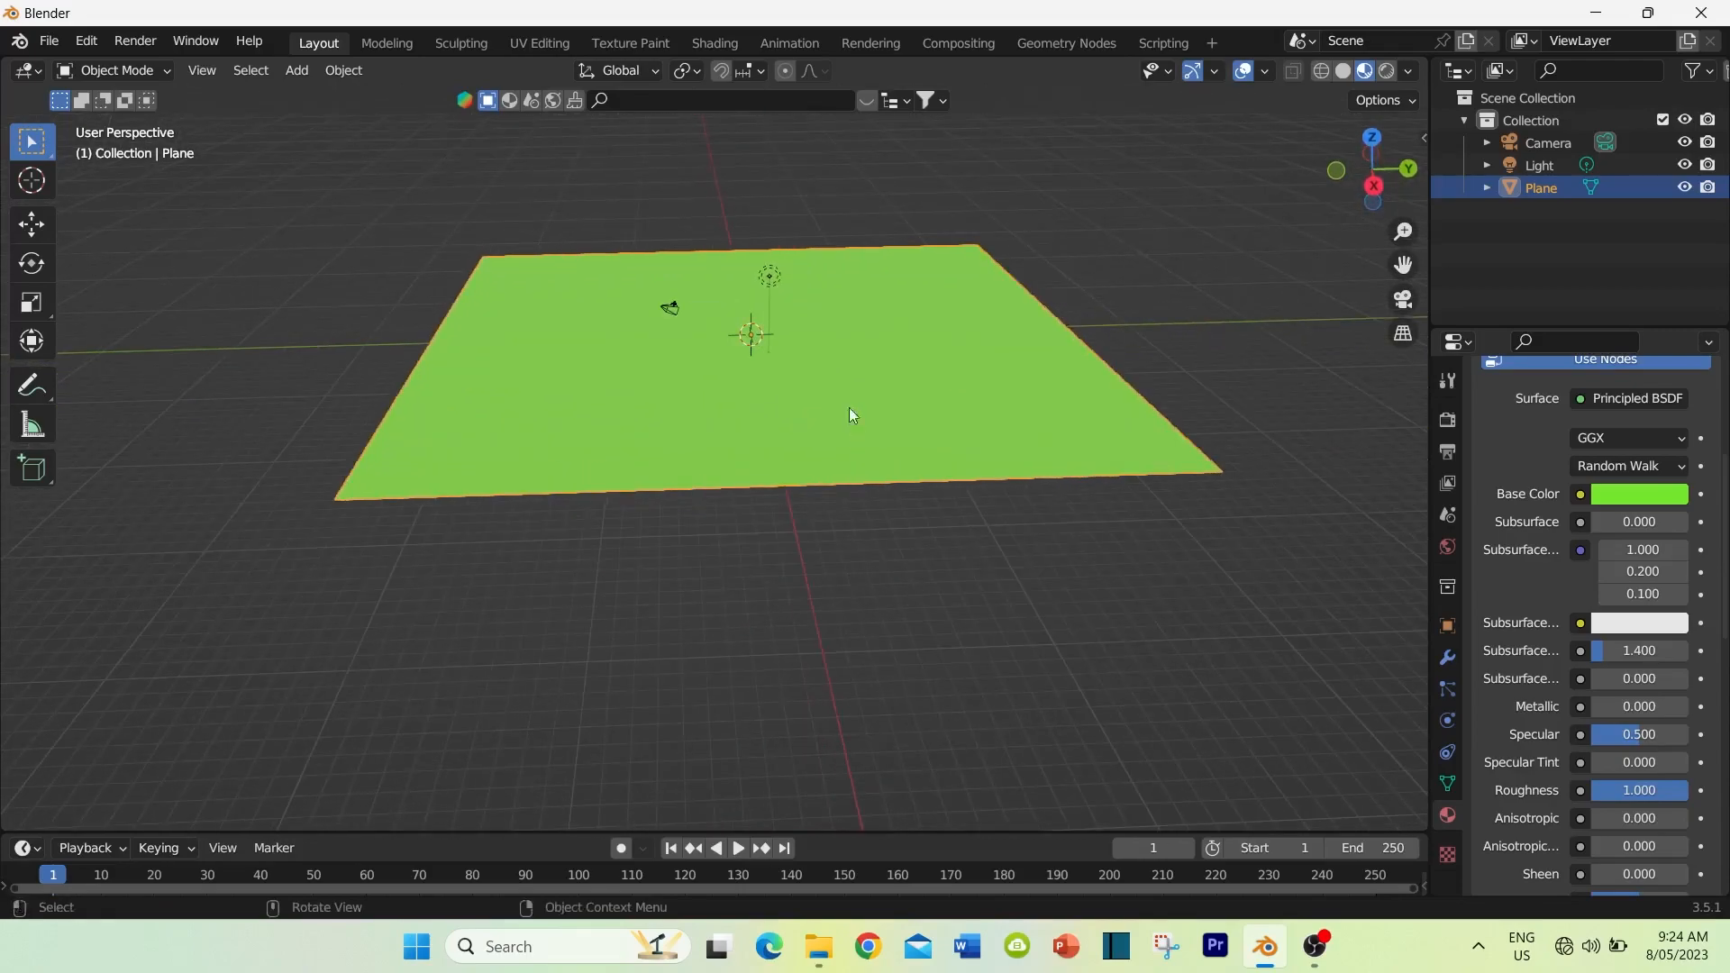
left_click(776, 279)
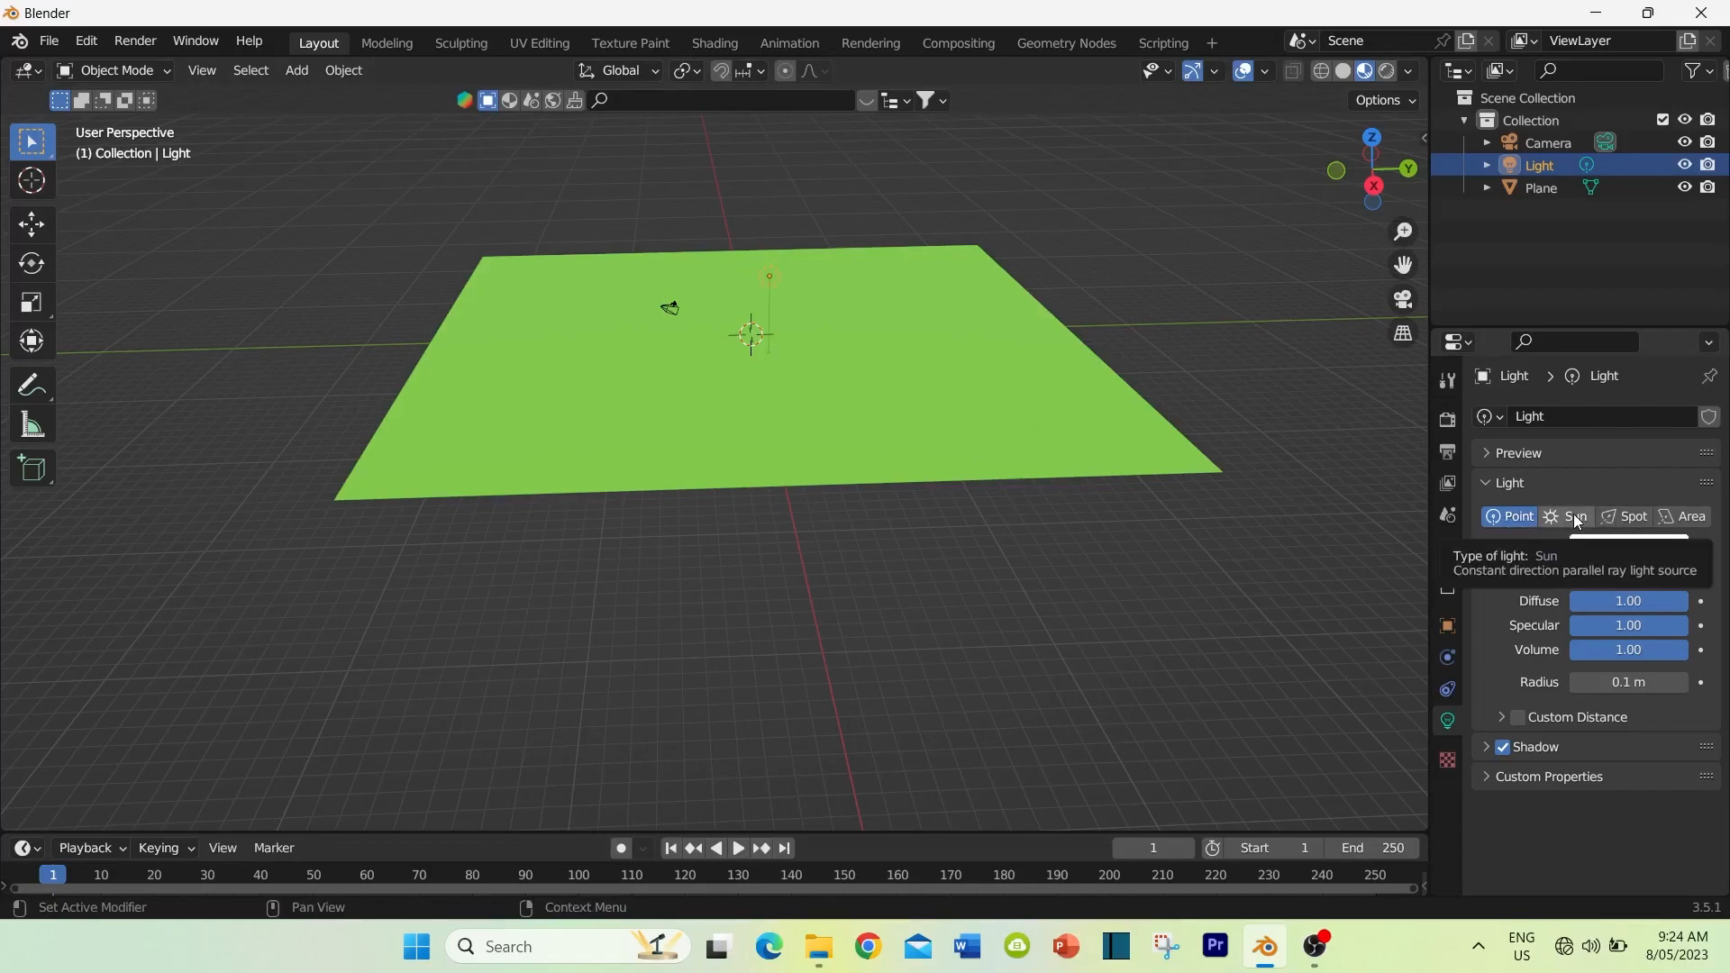
middle_click_drag(811, 418, 769, 417)
left_click(752, 400)
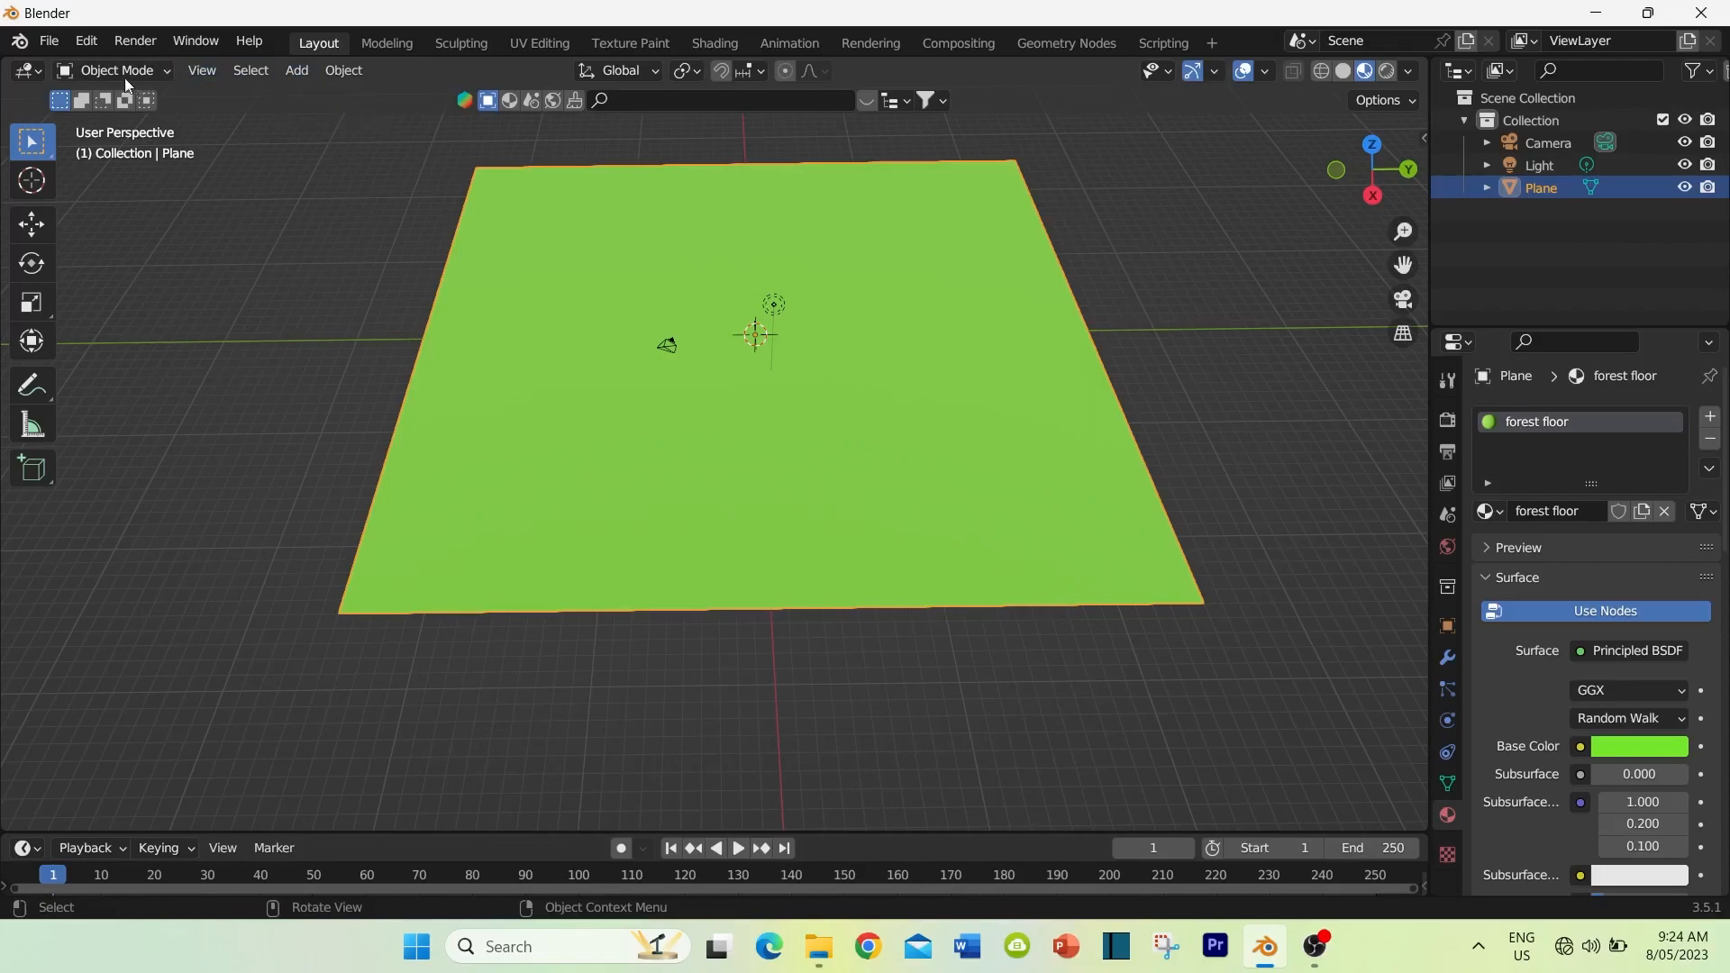
Step: Add a cube mesh at the world origin and set its size to 1 m
left_click(295, 72)
mouse_move(322, 99)
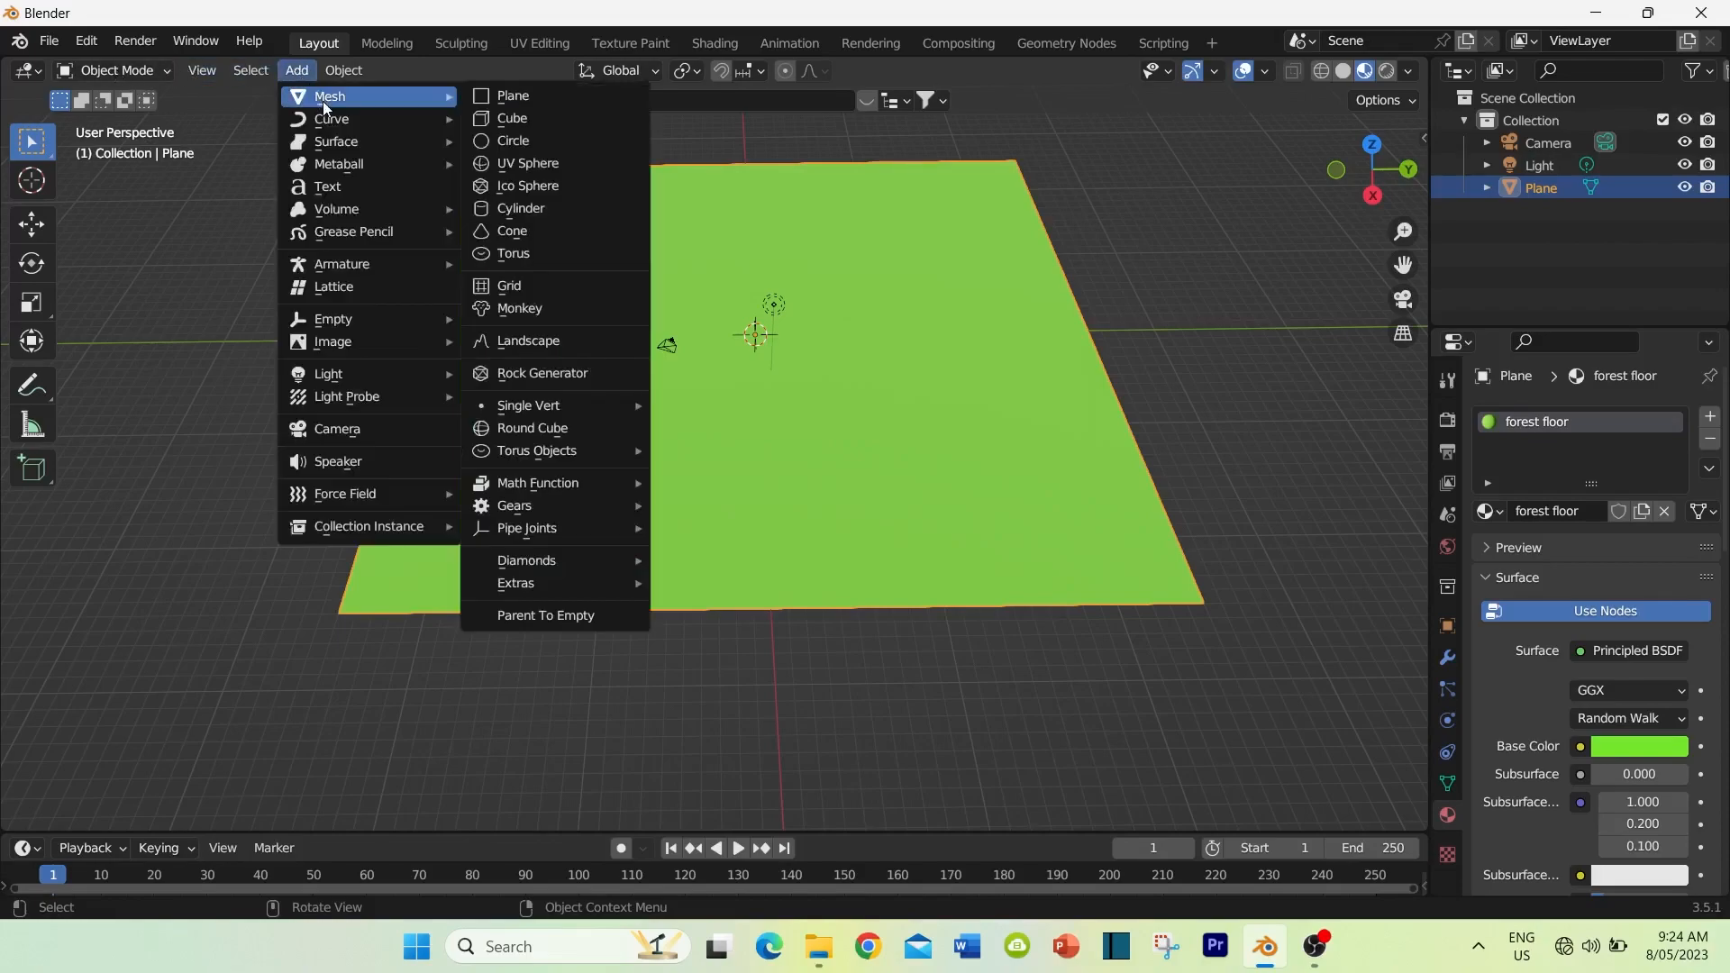
left_click(512, 119)
middle_click_drag(620, 369, 613, 334)
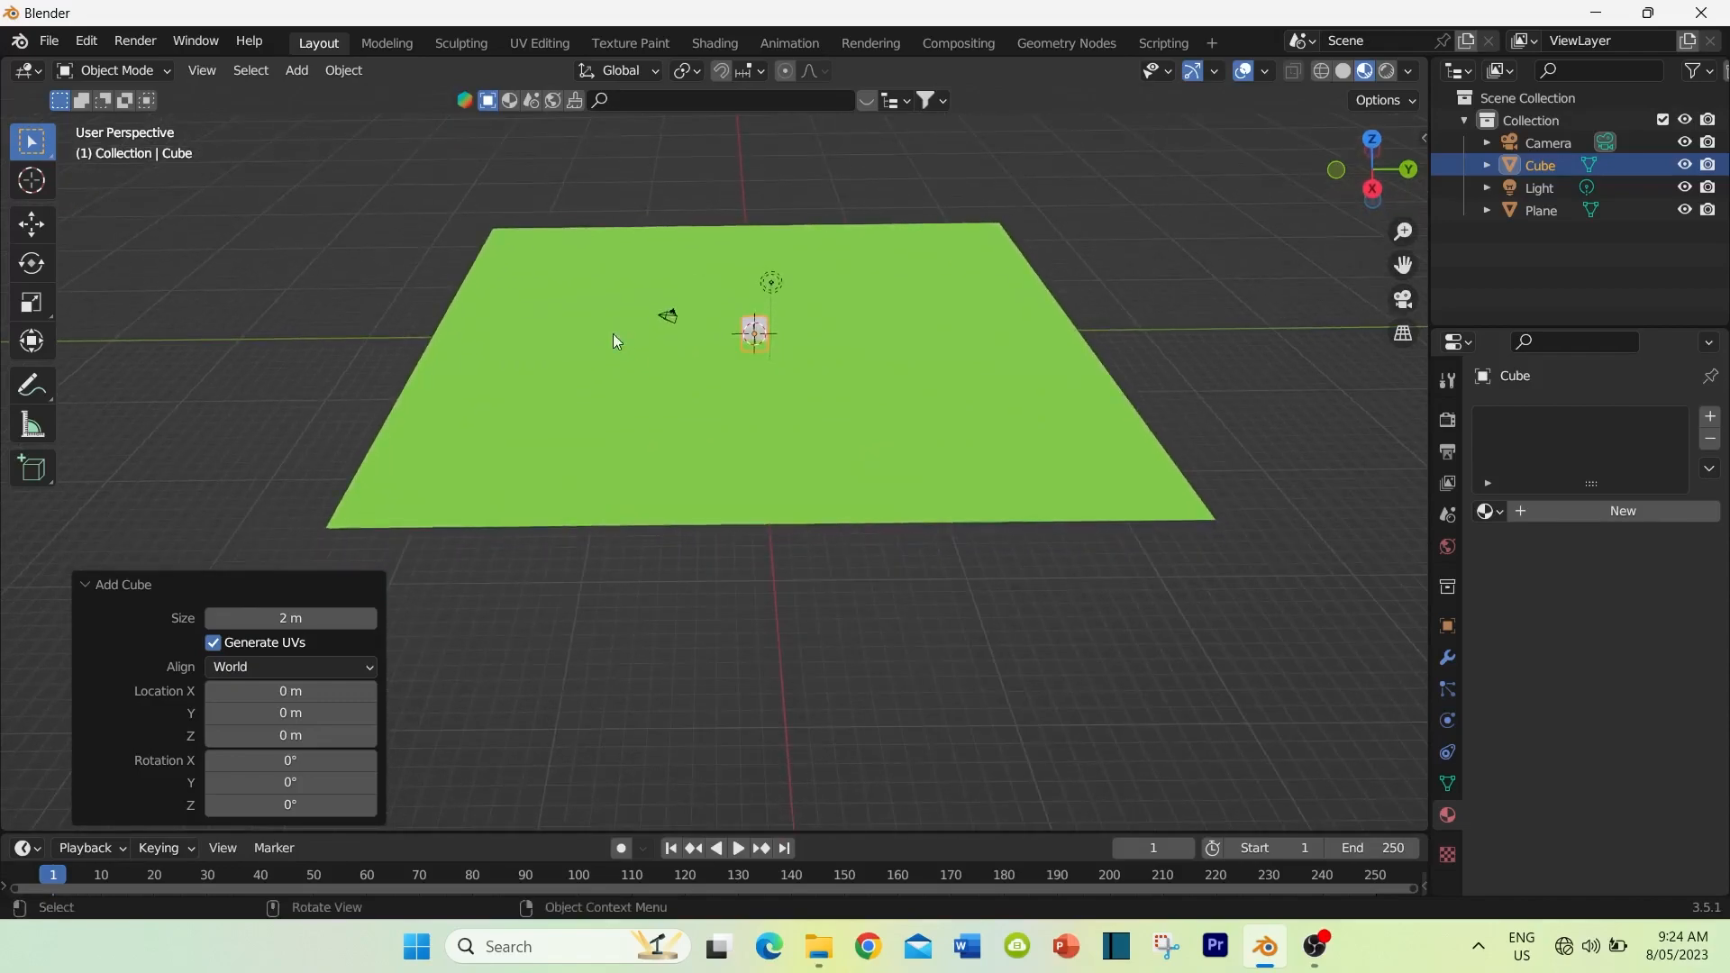
left_click(300, 618)
type("1")
key("Return")
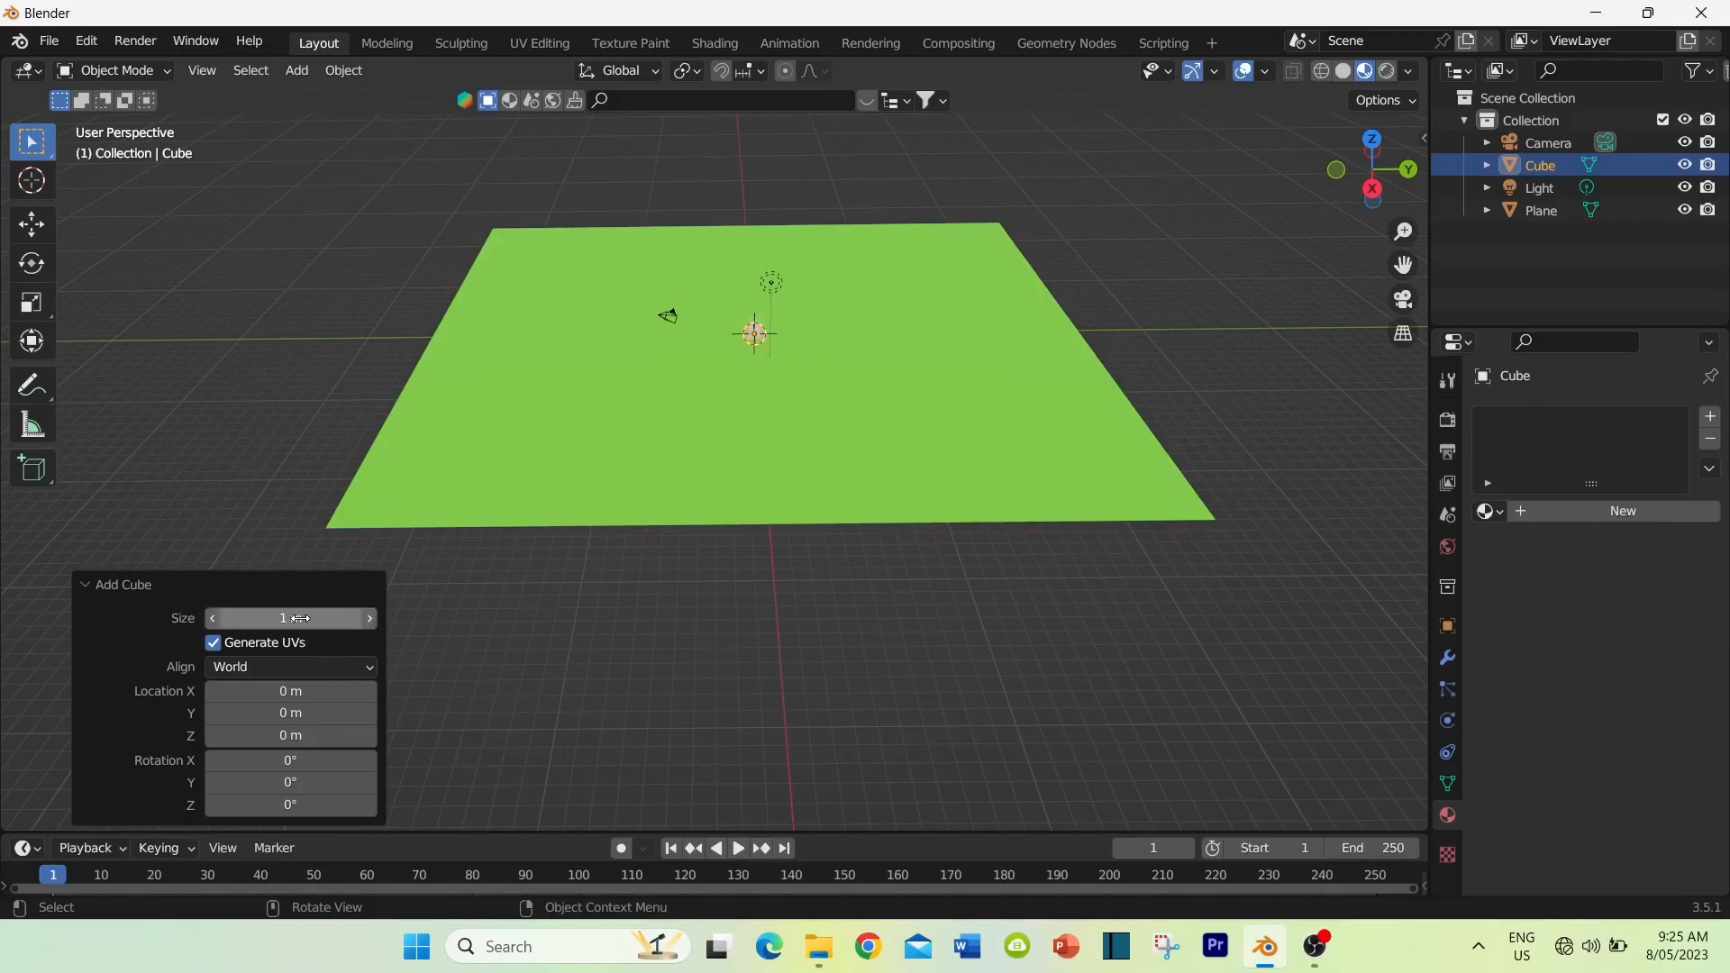
Step: Raise the cube about 0.37 m along the Z axis so that it stands on the ground plane
scroll(678, 375, "up", 2)
middle_click_drag(674, 365, 576, 509)
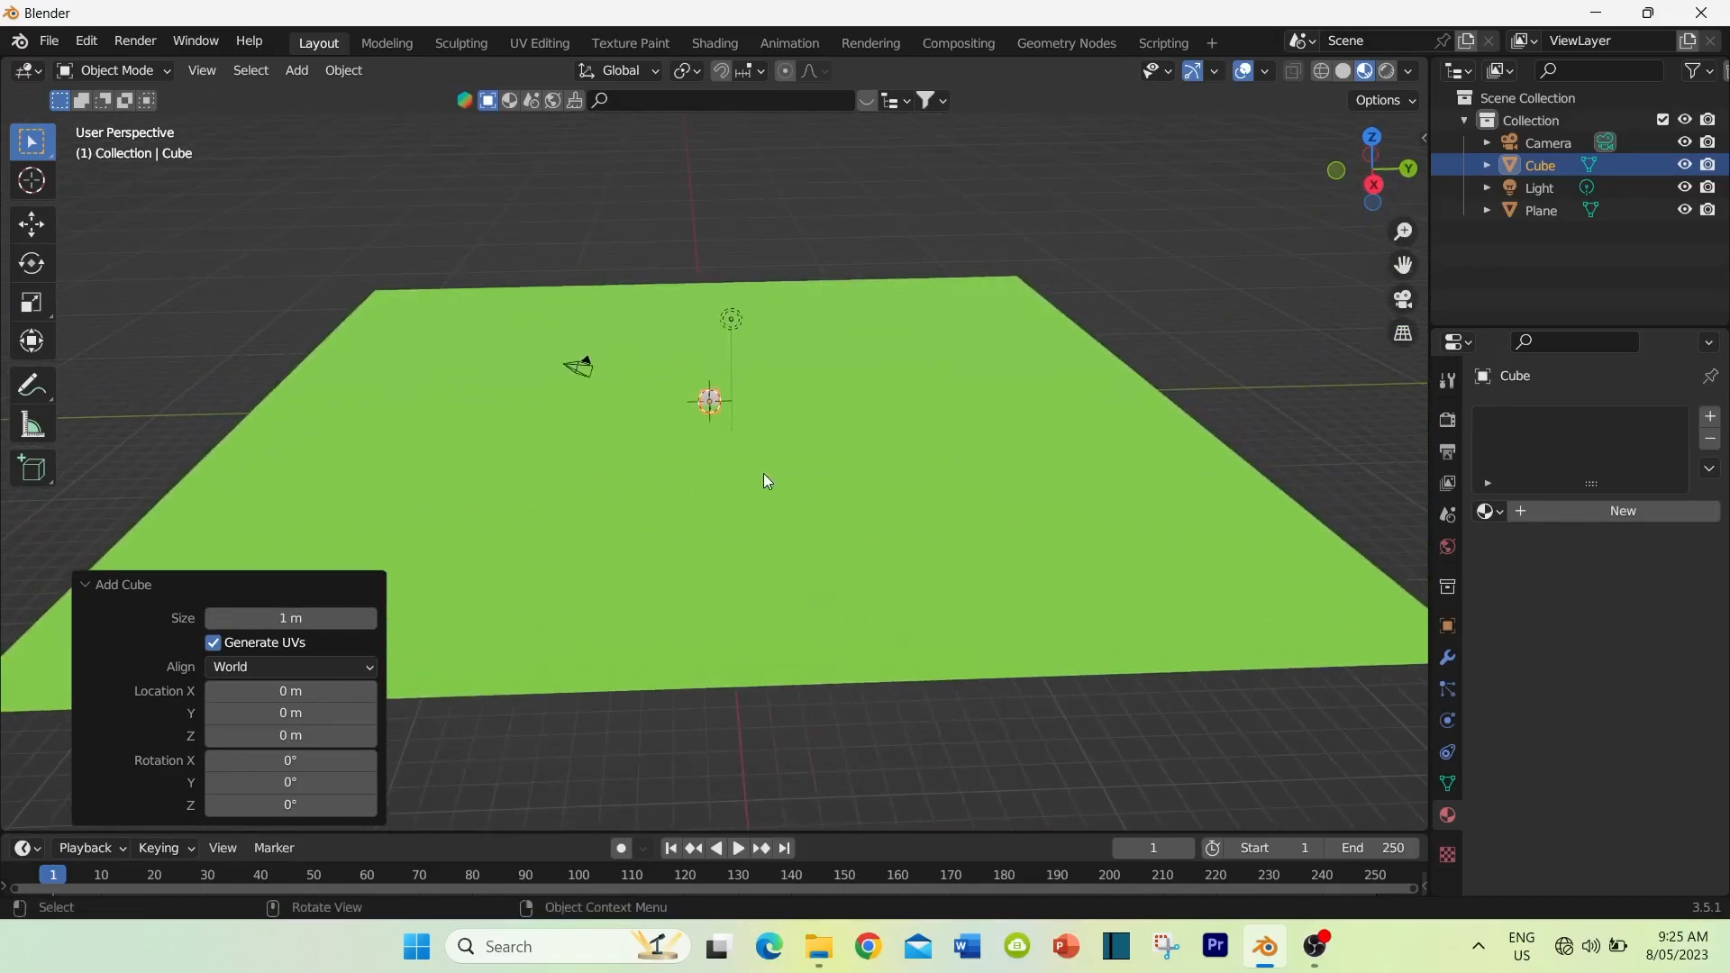
scroll(762, 480, "up", 2)
middle_click_drag(749, 456, 751, 410)
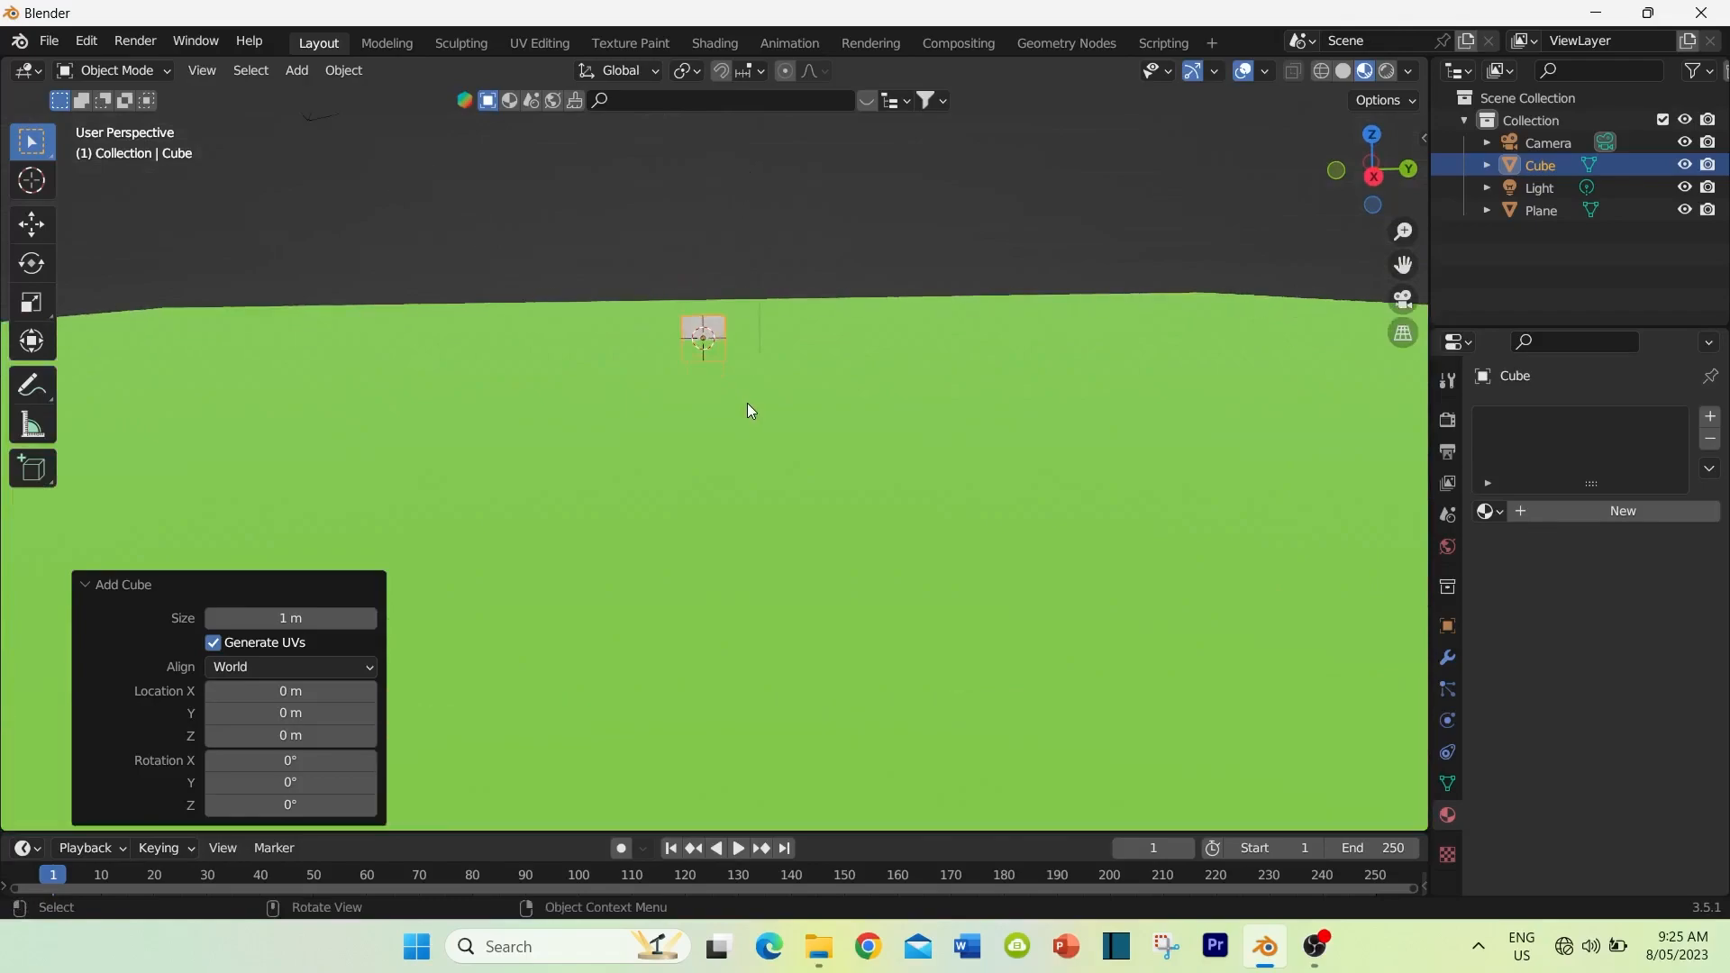
left_click(30, 223)
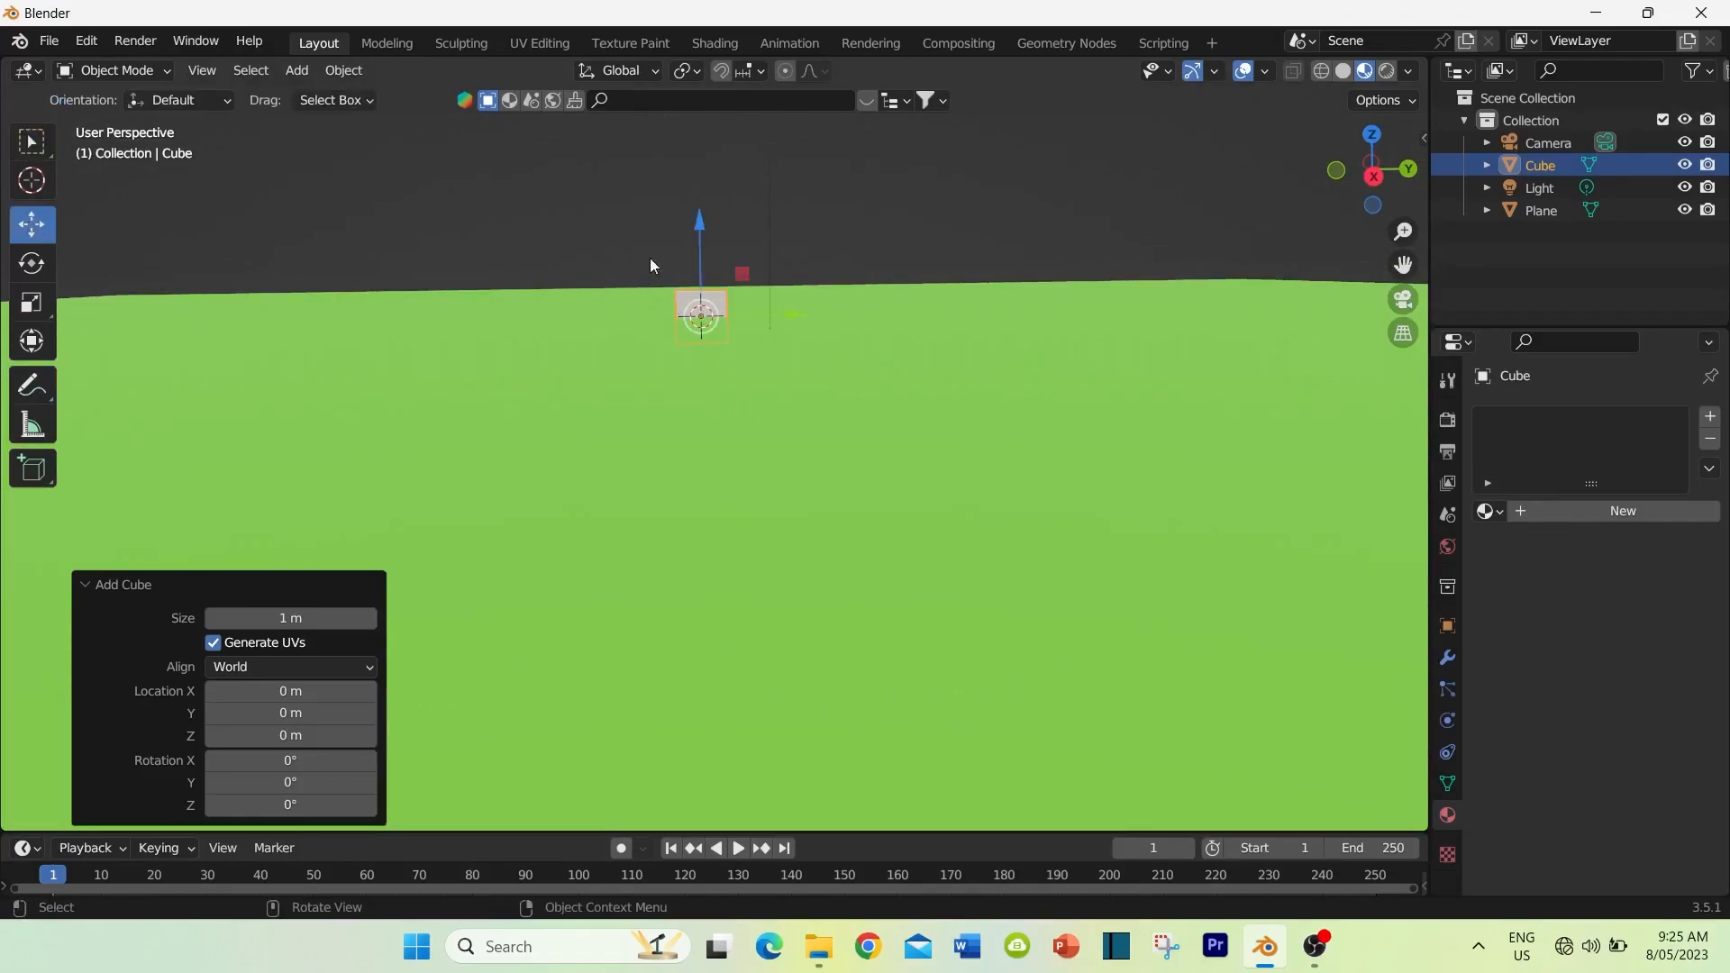
left_click_drag(702, 222, 743, 304)
middle_click_drag(740, 303, 753, 383)
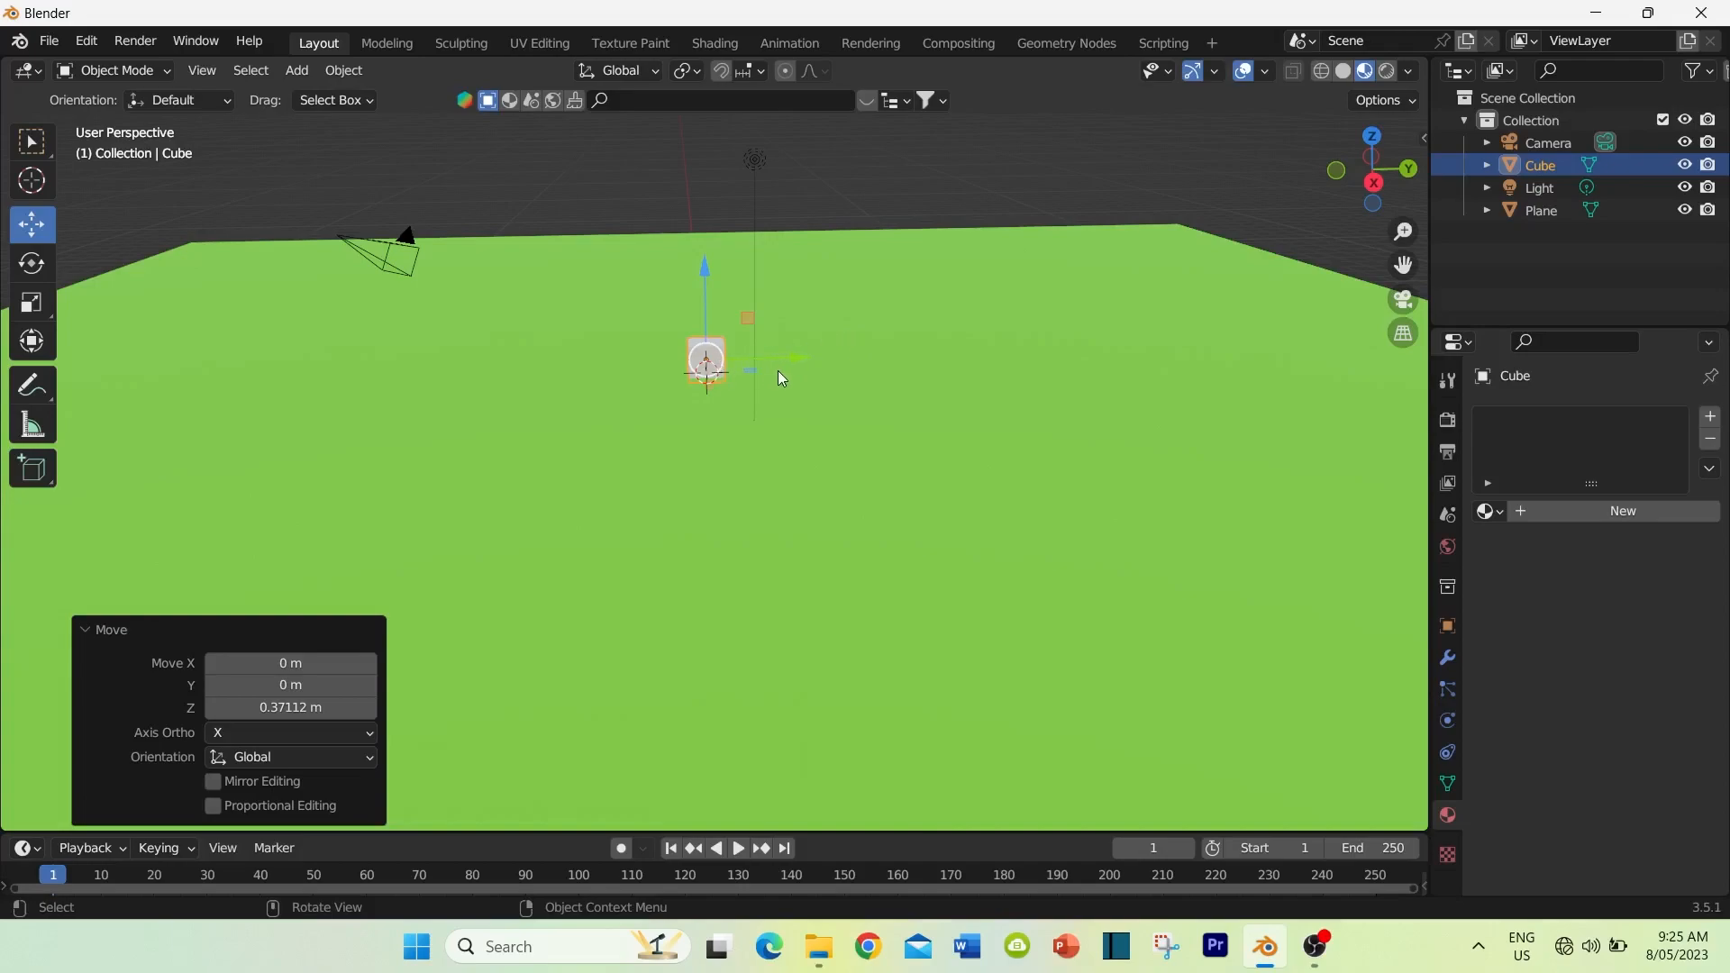
Step: In Edit Mode, extrude the cube's top face upward by about 0.1 m
key("Tab")
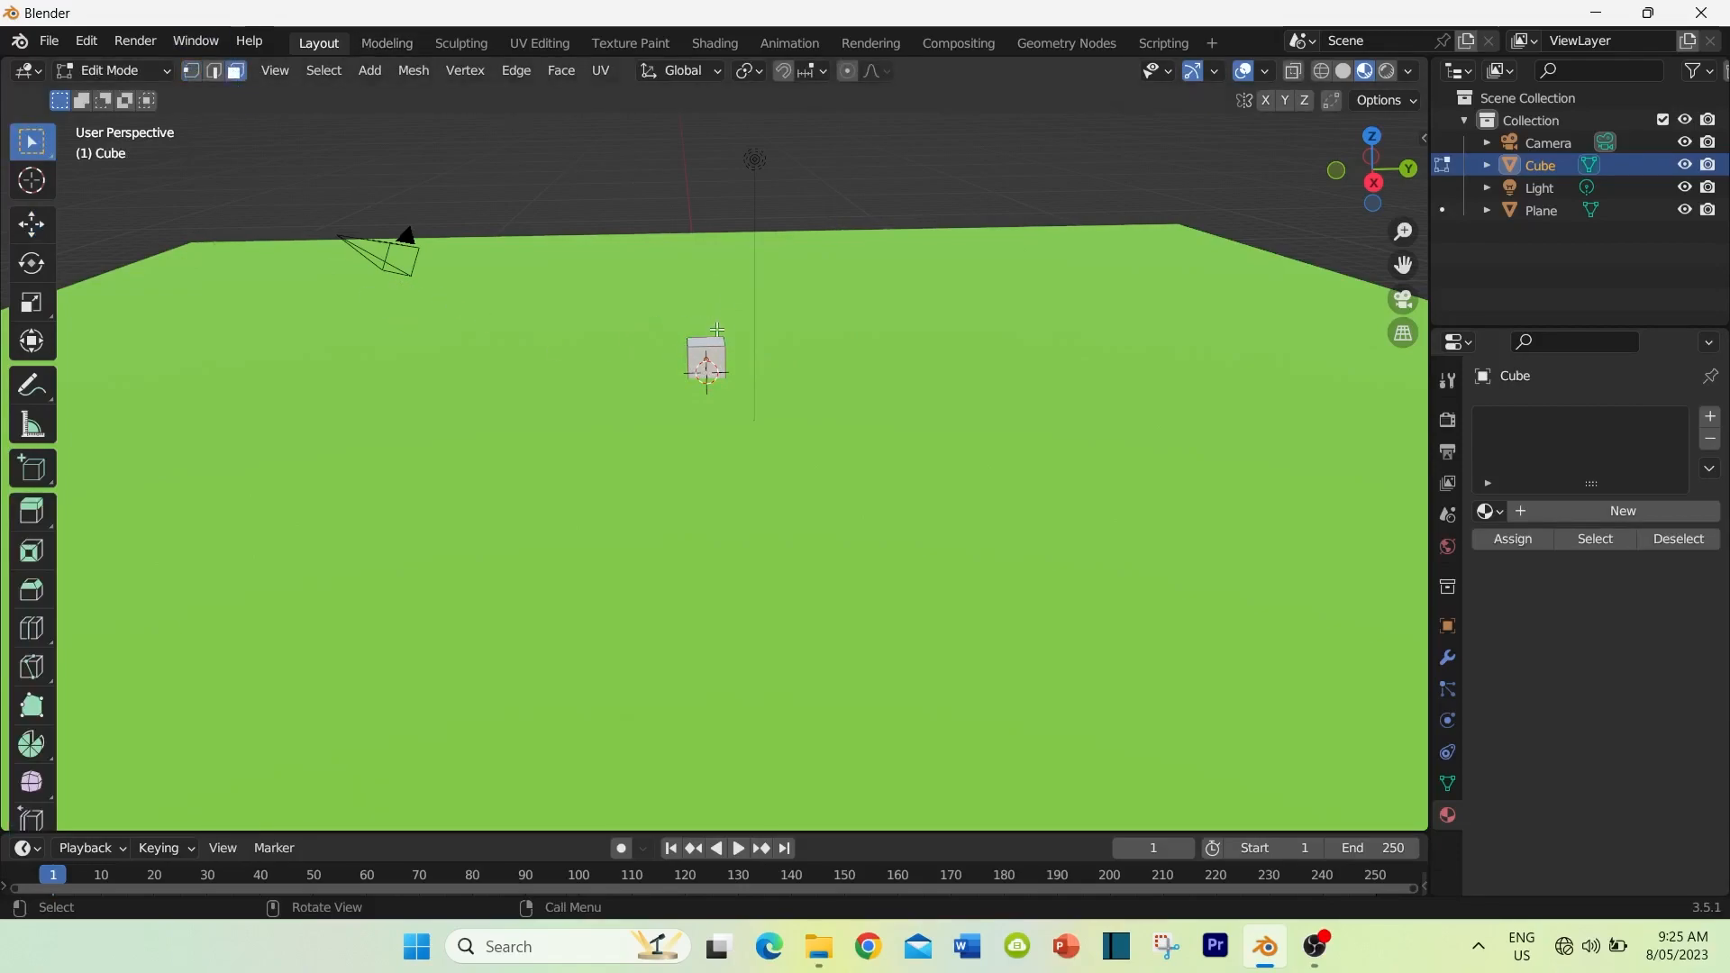
middle_click_drag(659, 363, 658, 364)
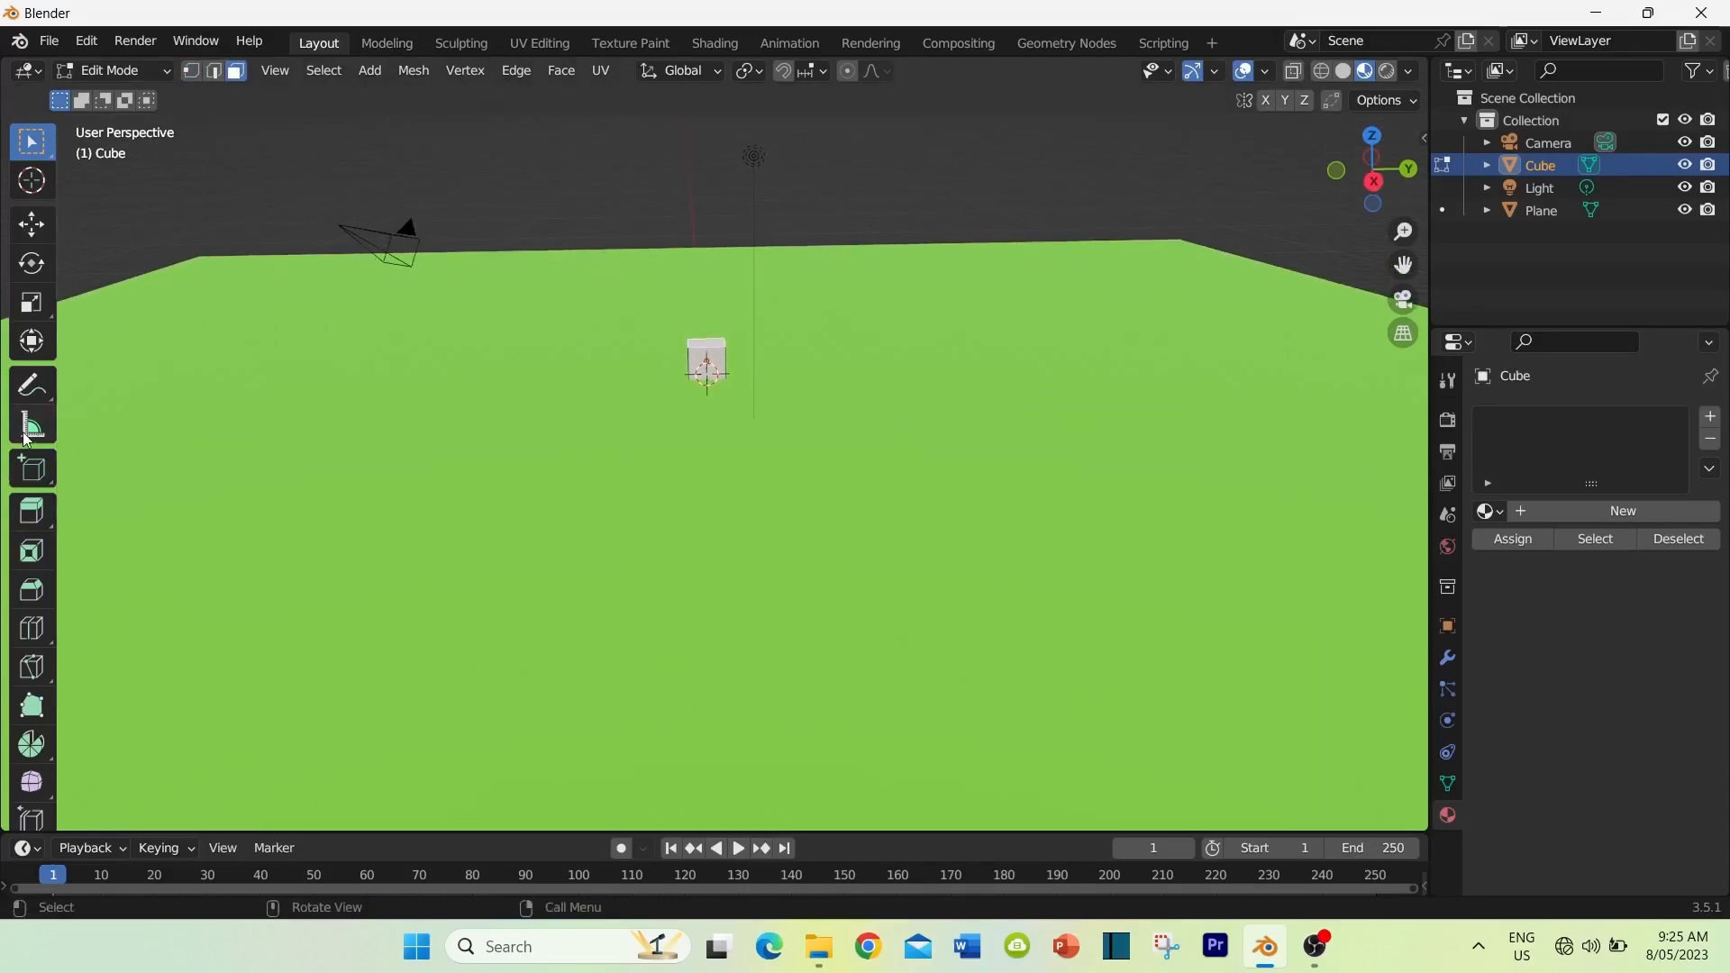
scroll(32, 558, "down", 3)
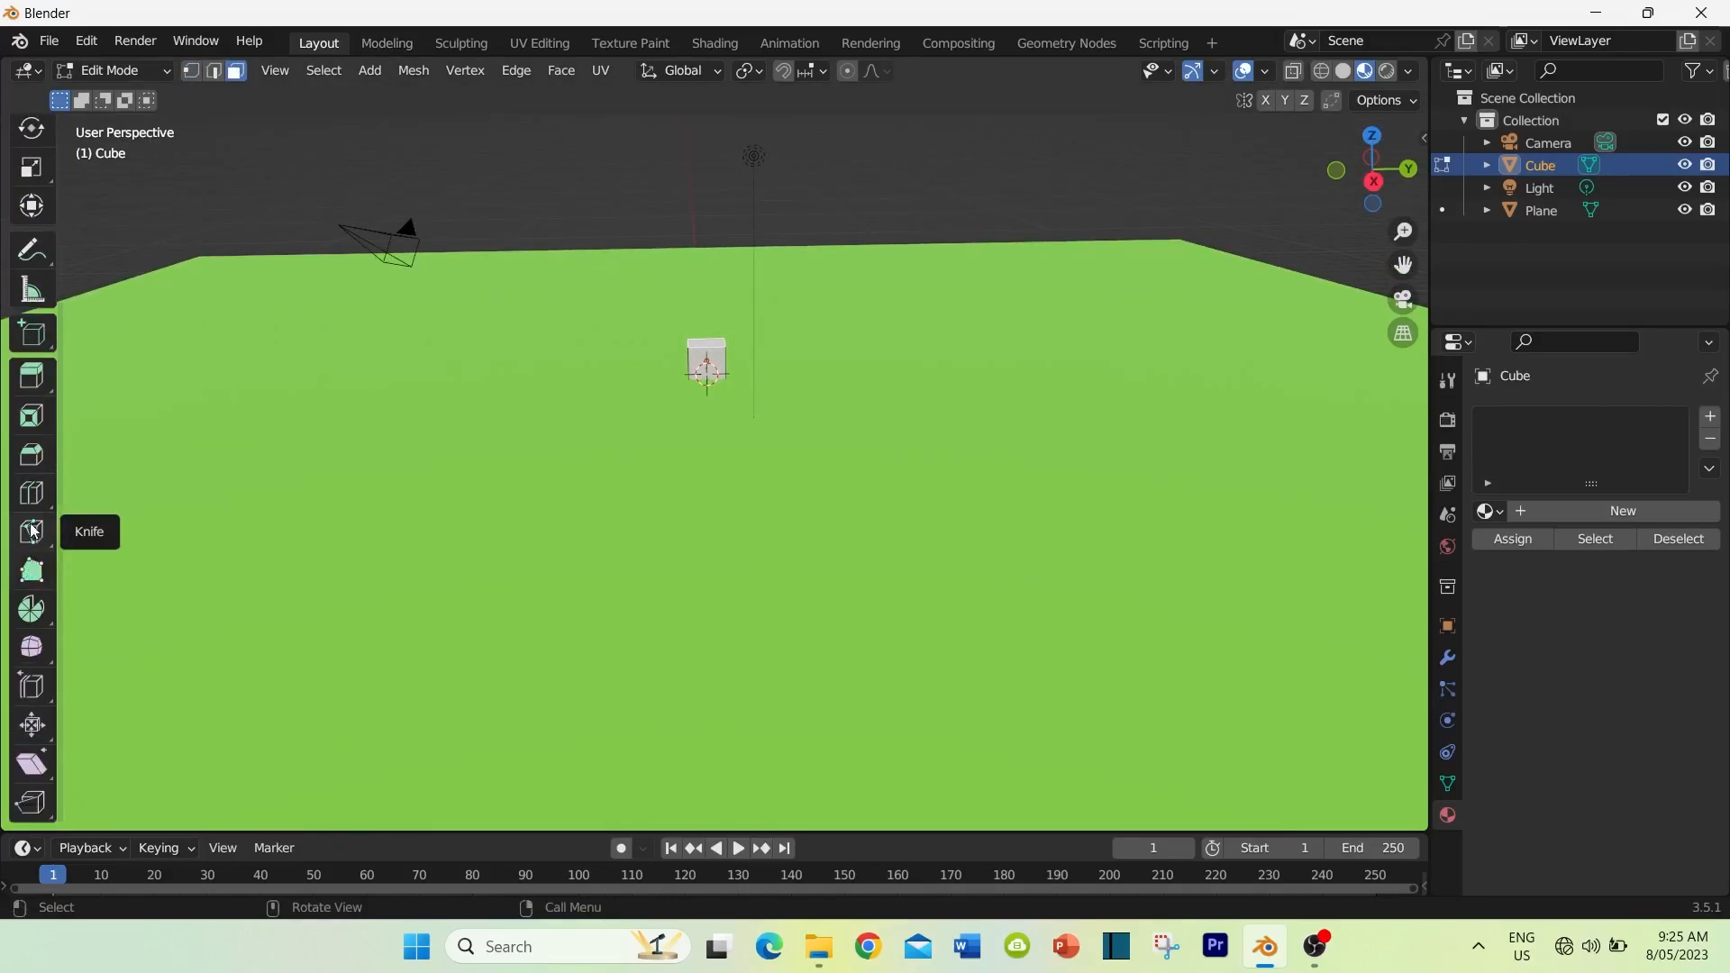
left_click(31, 386)
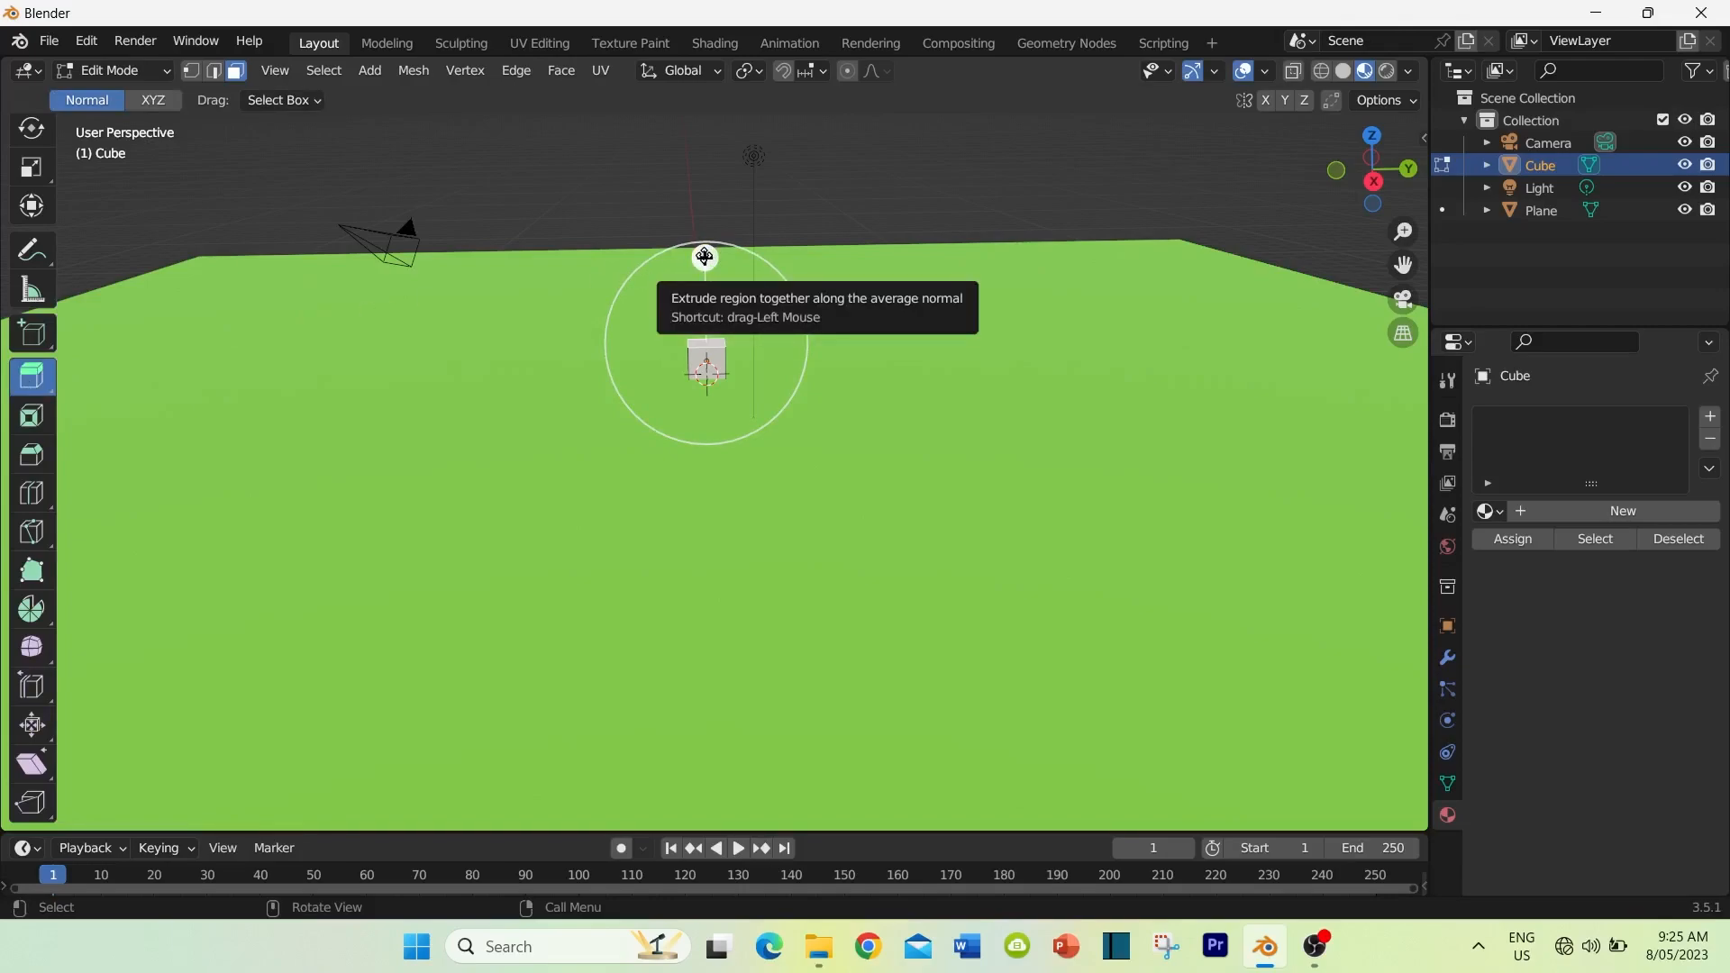
left_click_drag(704, 258, 706, 250)
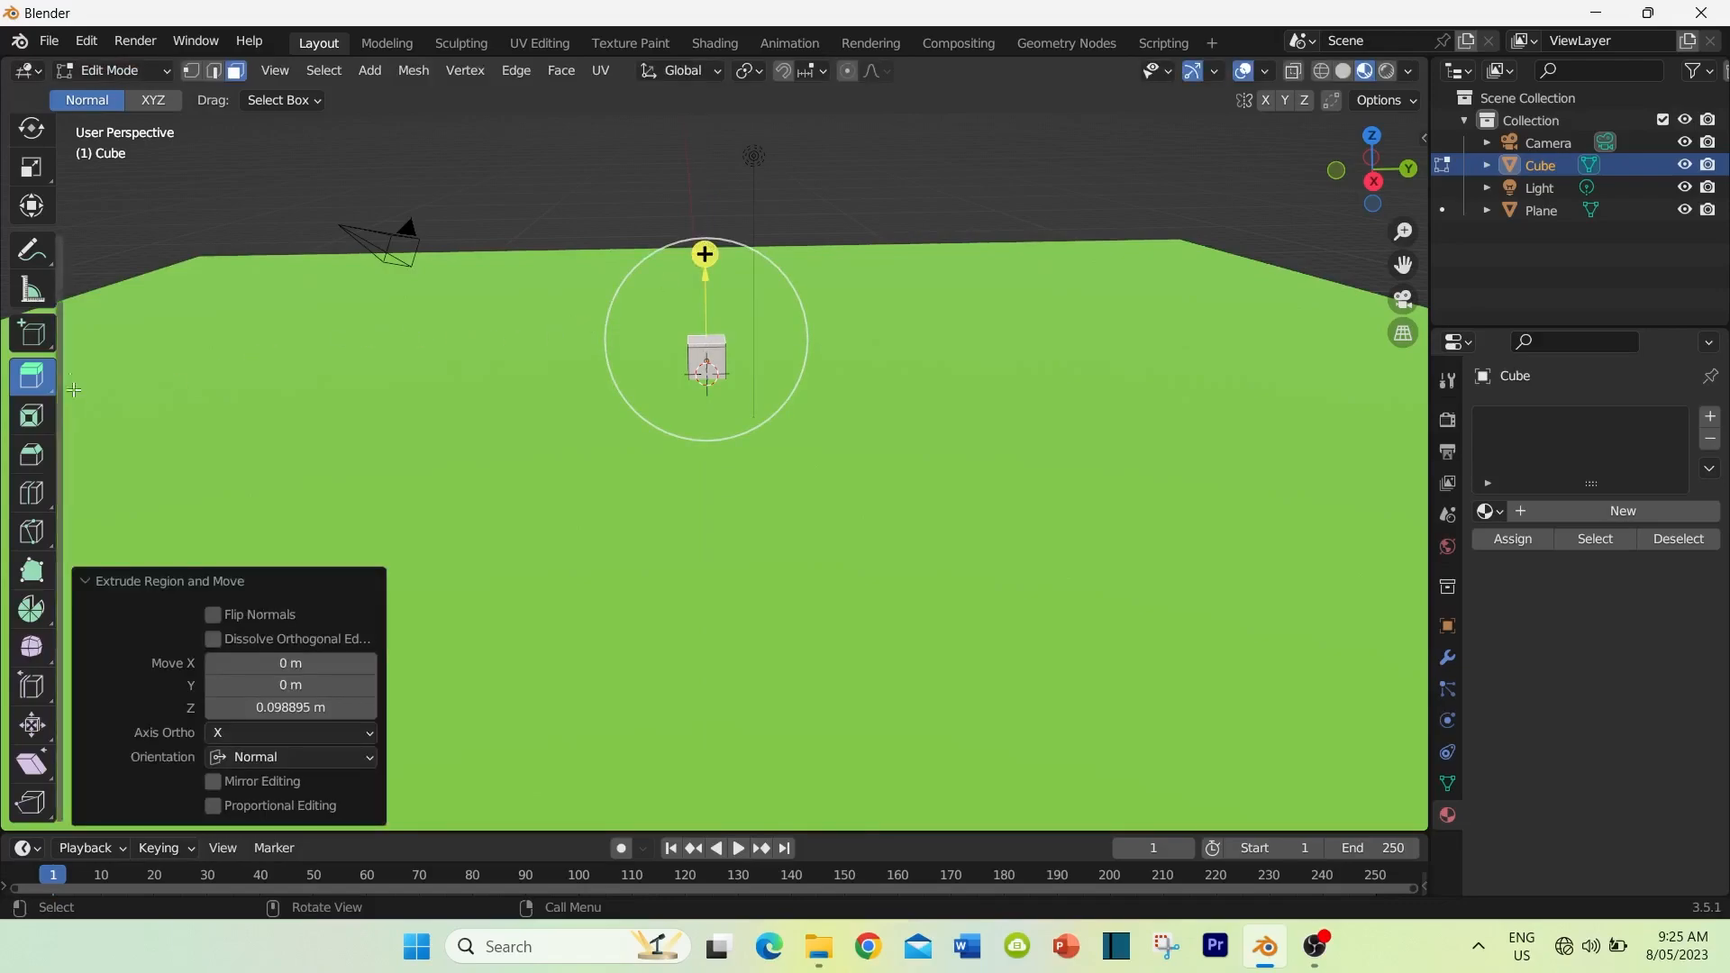
Step: Scale the extruded top face outward uniformly by about 3.478, and again by about 1.092, to form the wide foliage base
left_click(30, 177)
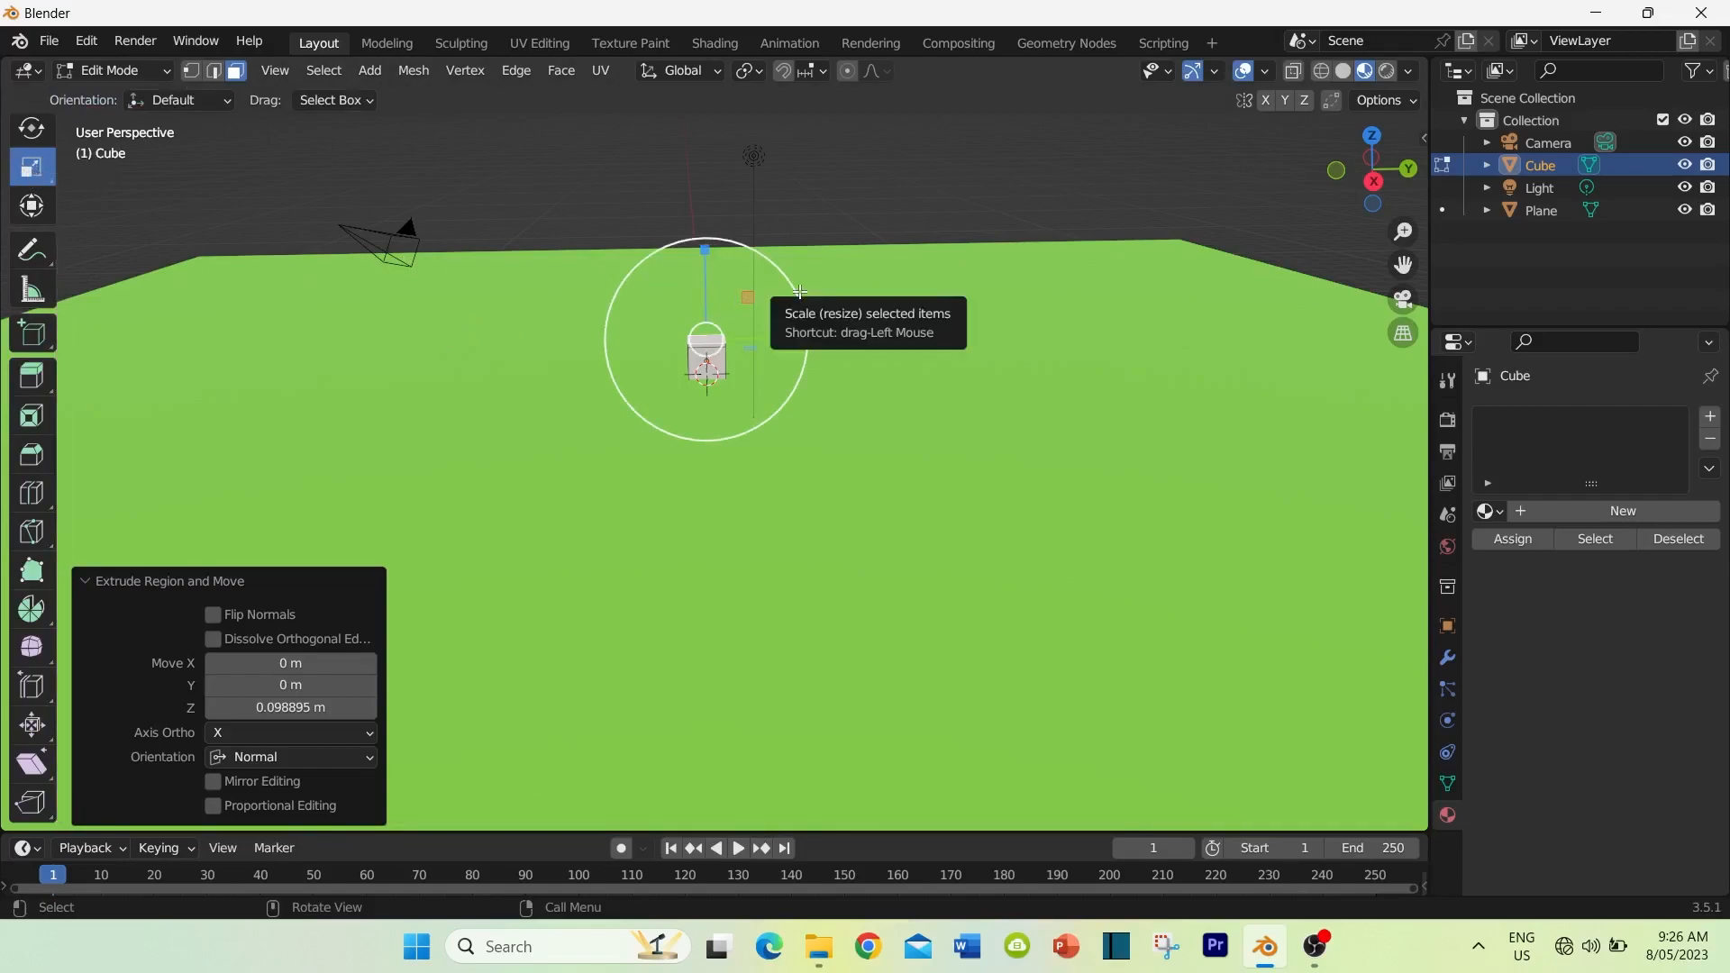
left_click_drag(795, 292, 1061, 262)
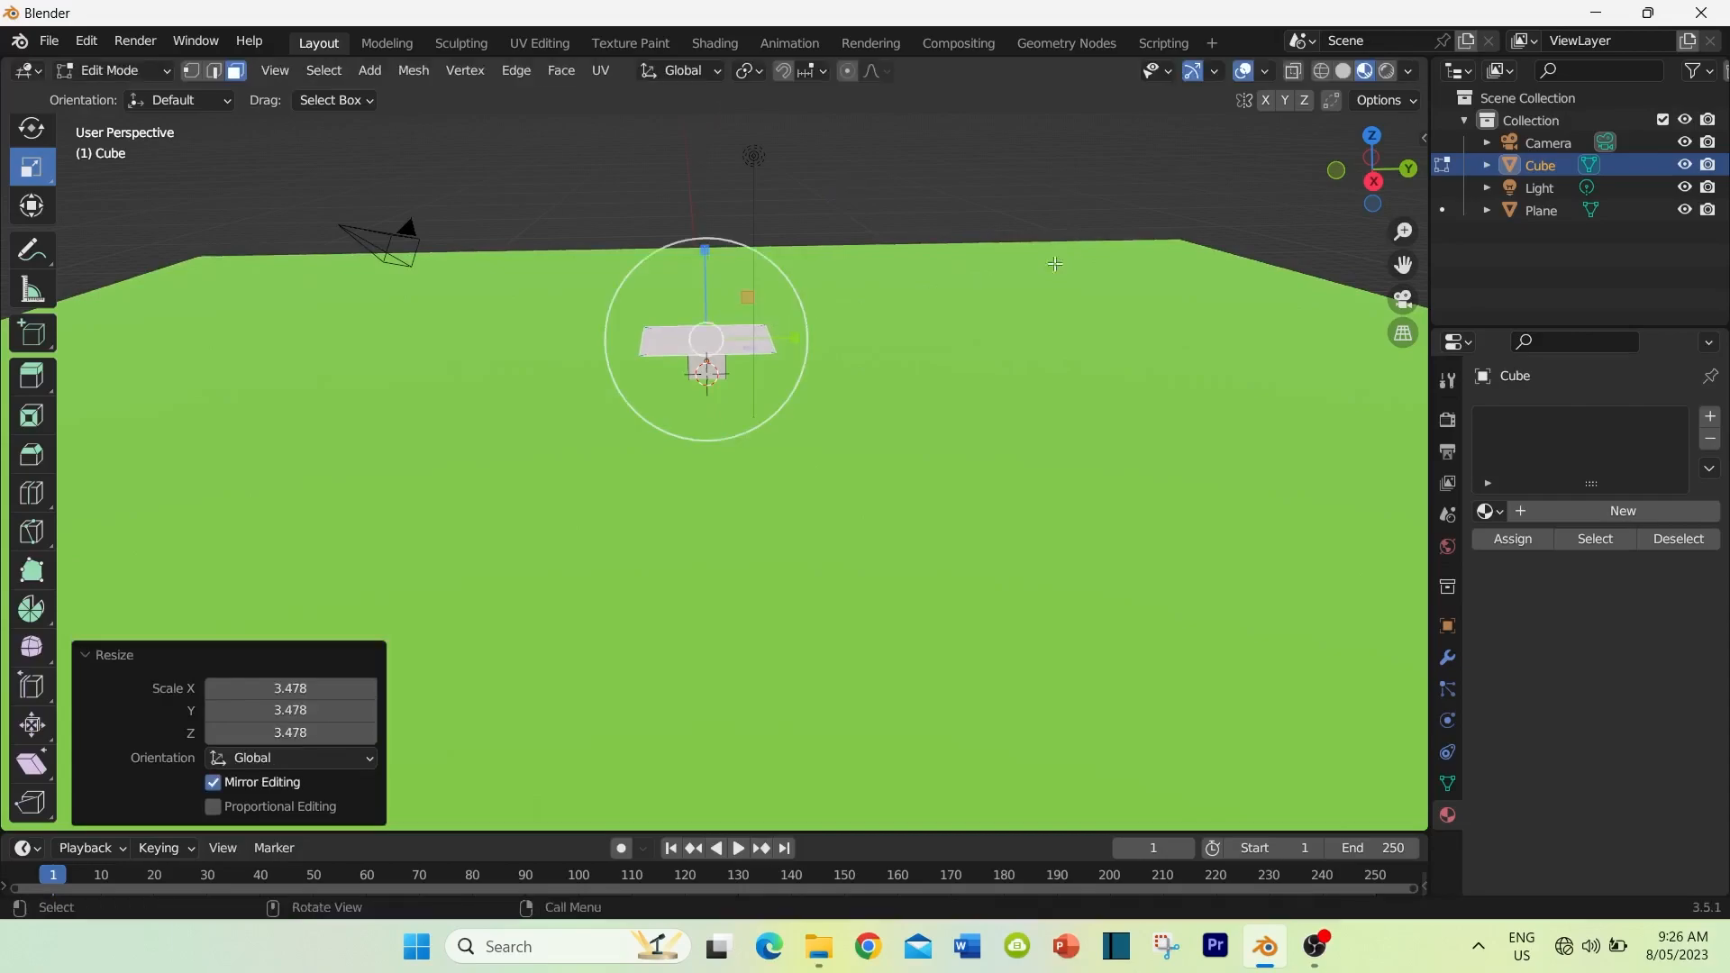
middle_click_drag(818, 436, 786, 308)
mouse_move(785, 309)
left_mouse_down()
mouse_move(816, 295)
mouse_move(782, 297)
left_mouse_up()
Step: Extrude the widened face upward by about 5.6 m to form the tree's tall foliage block
middle_click_drag(684, 378, 602, 431)
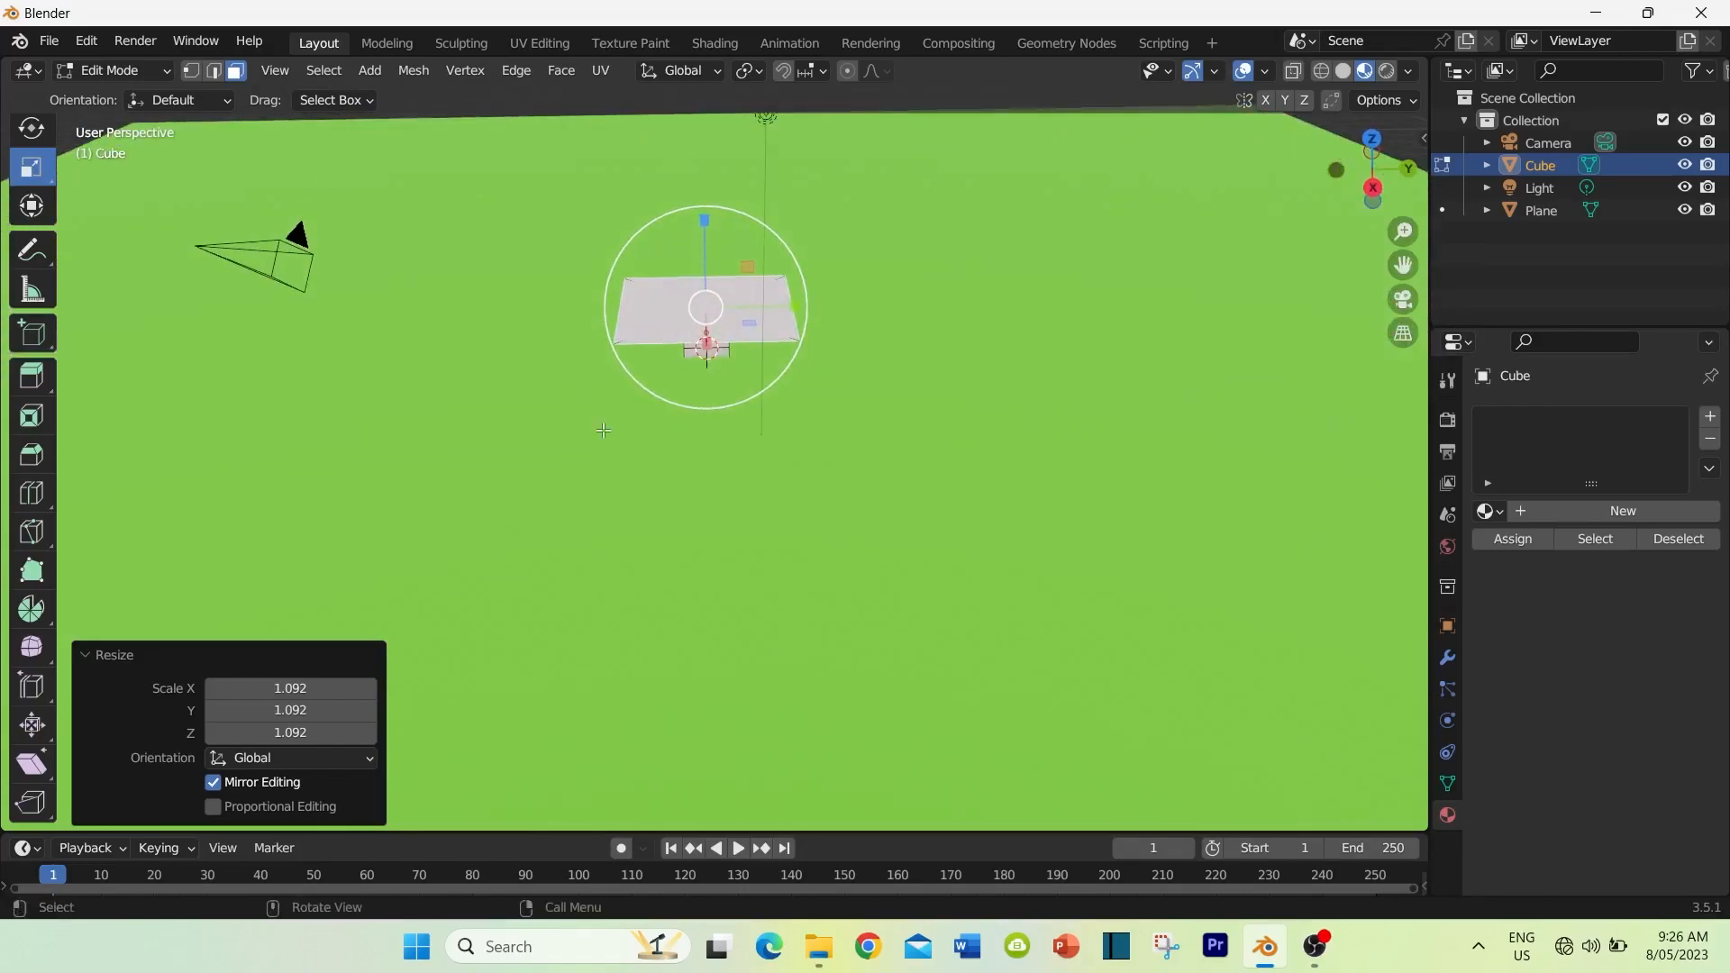
left_click(33, 378)
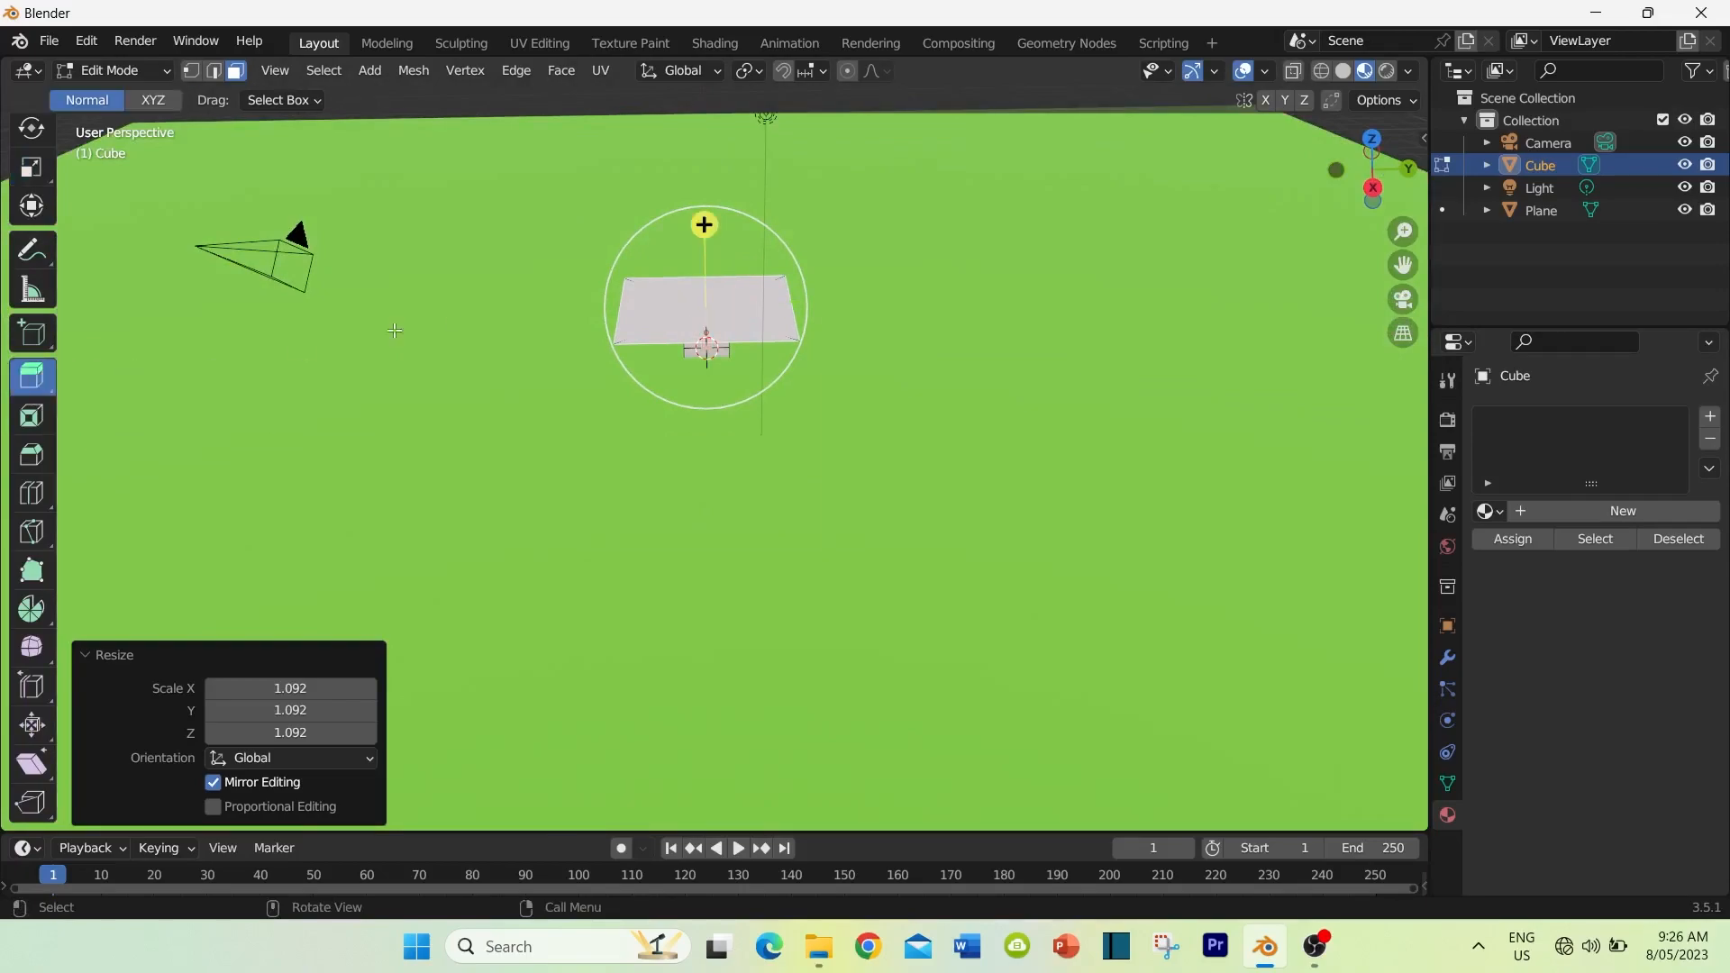
middle_click_drag(753, 393, 758, 344)
left_click_drag(706, 240, 723, 725)
middle_click_drag(857, 243, 881, 532)
middle_click_drag(576, 531, 545, 585)
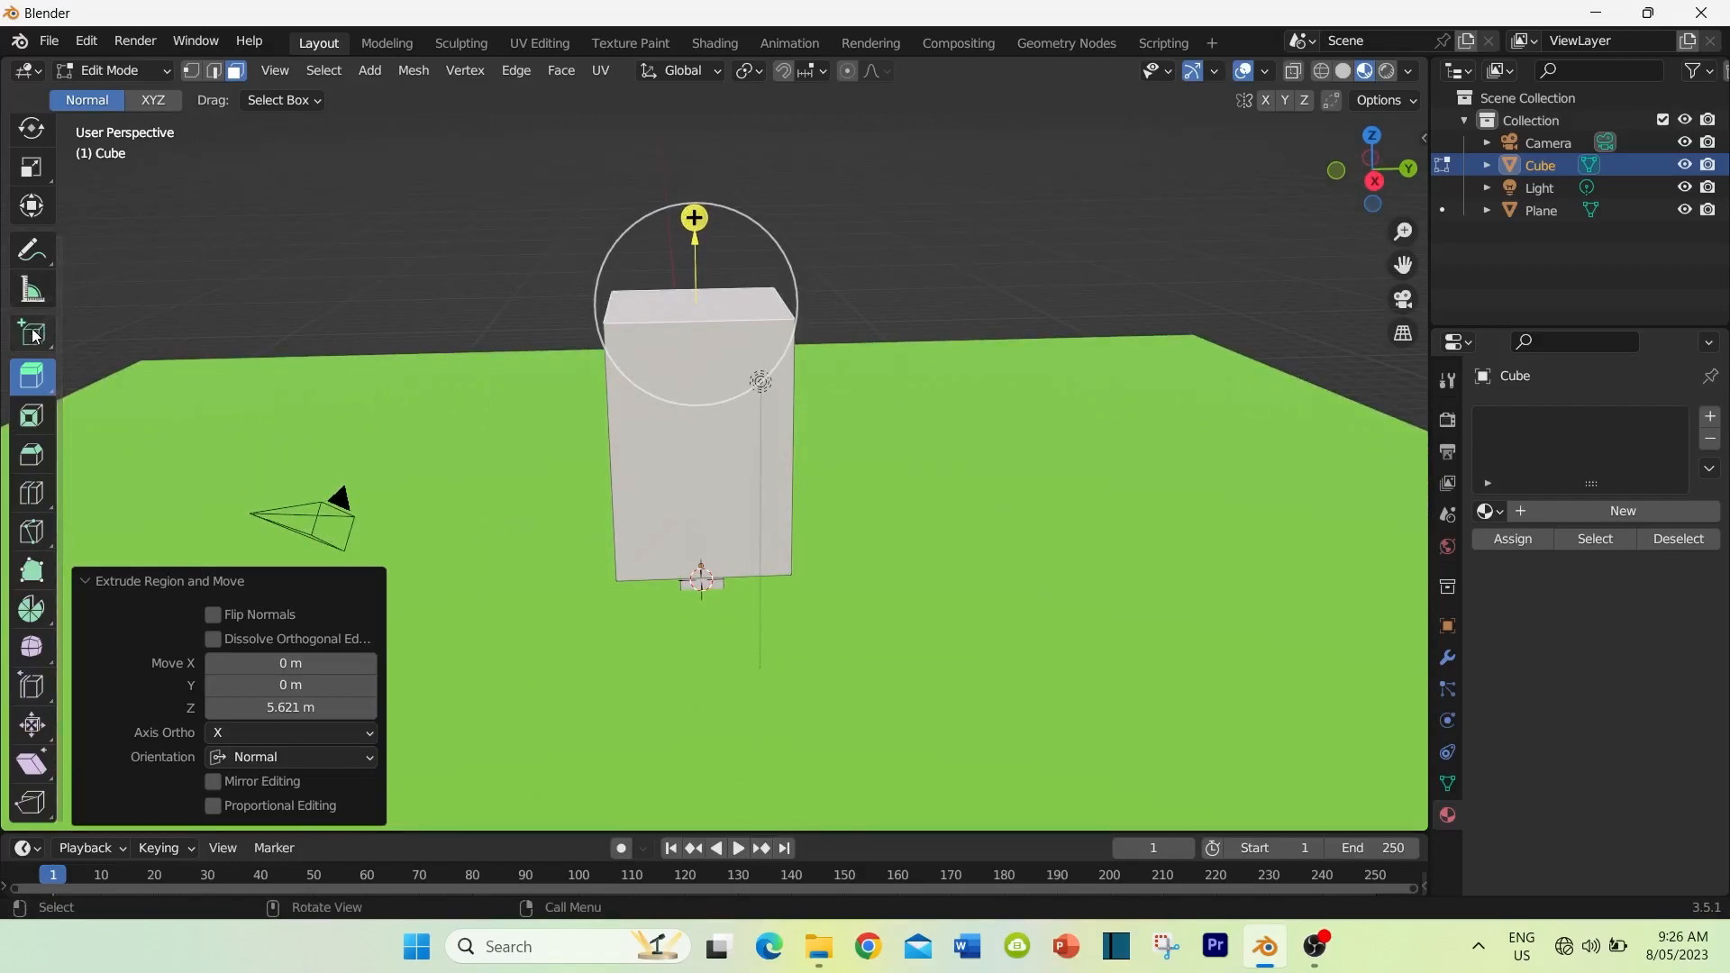
Step: Taper the foliage to a point by scaling its top face uniformly to about 0.074, and again to about 0.475
left_click(29, 169)
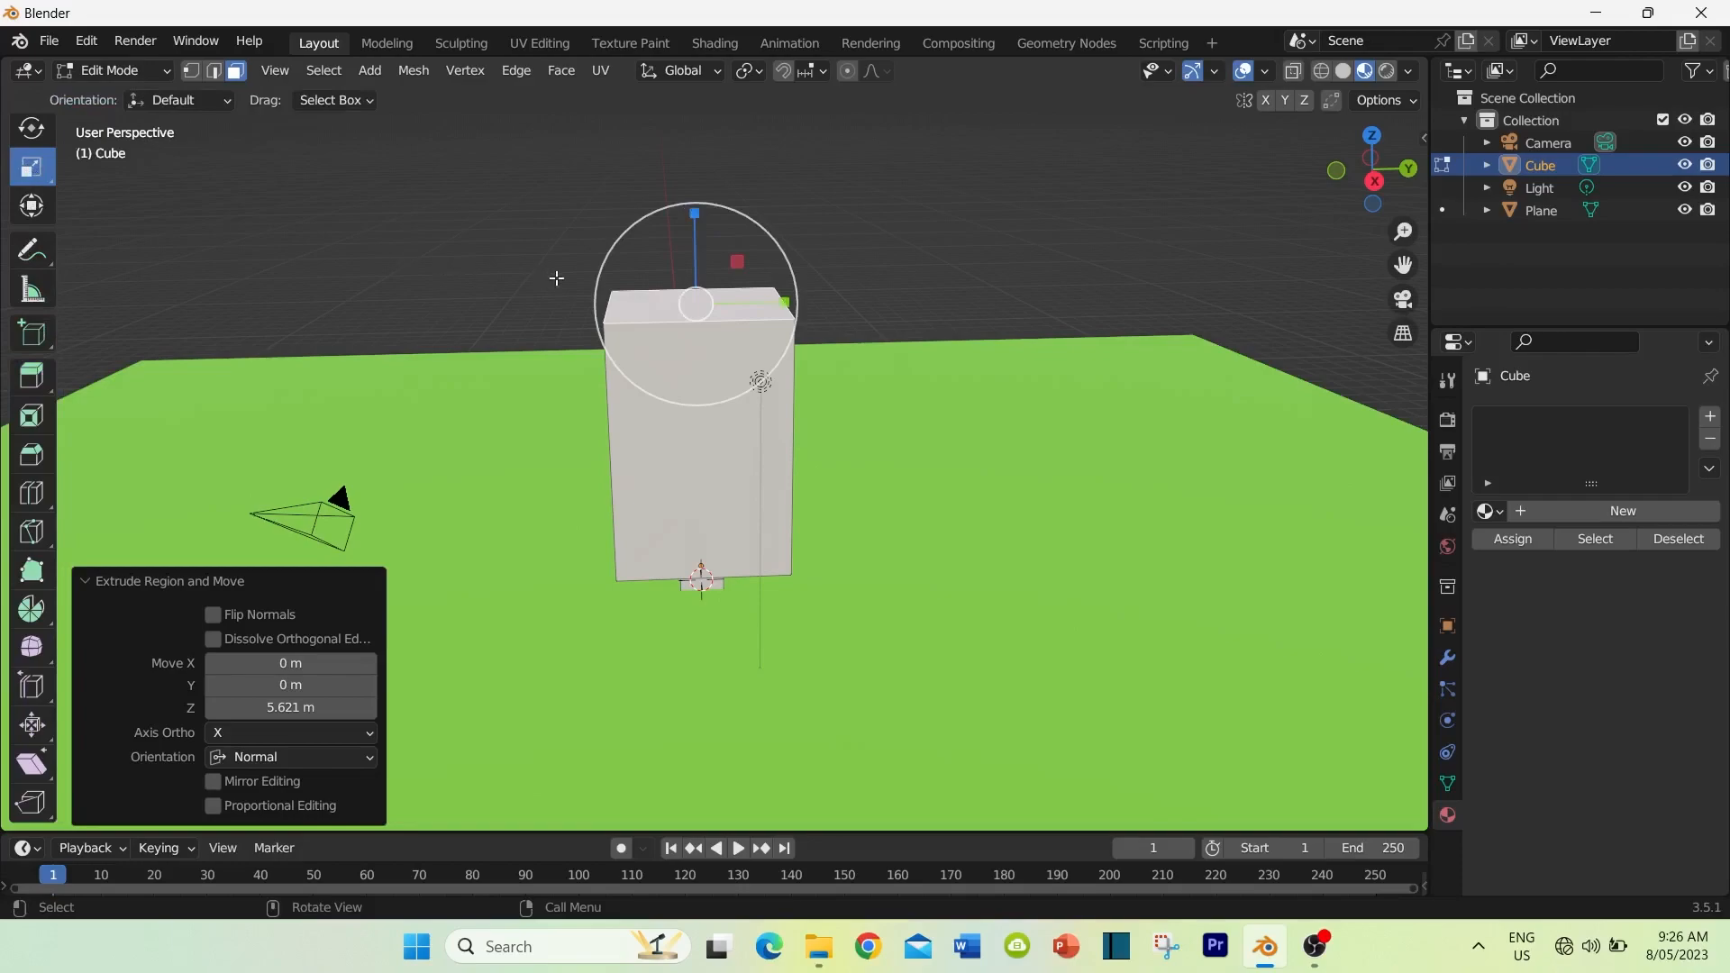
left_click_drag(601, 277, 680, 302)
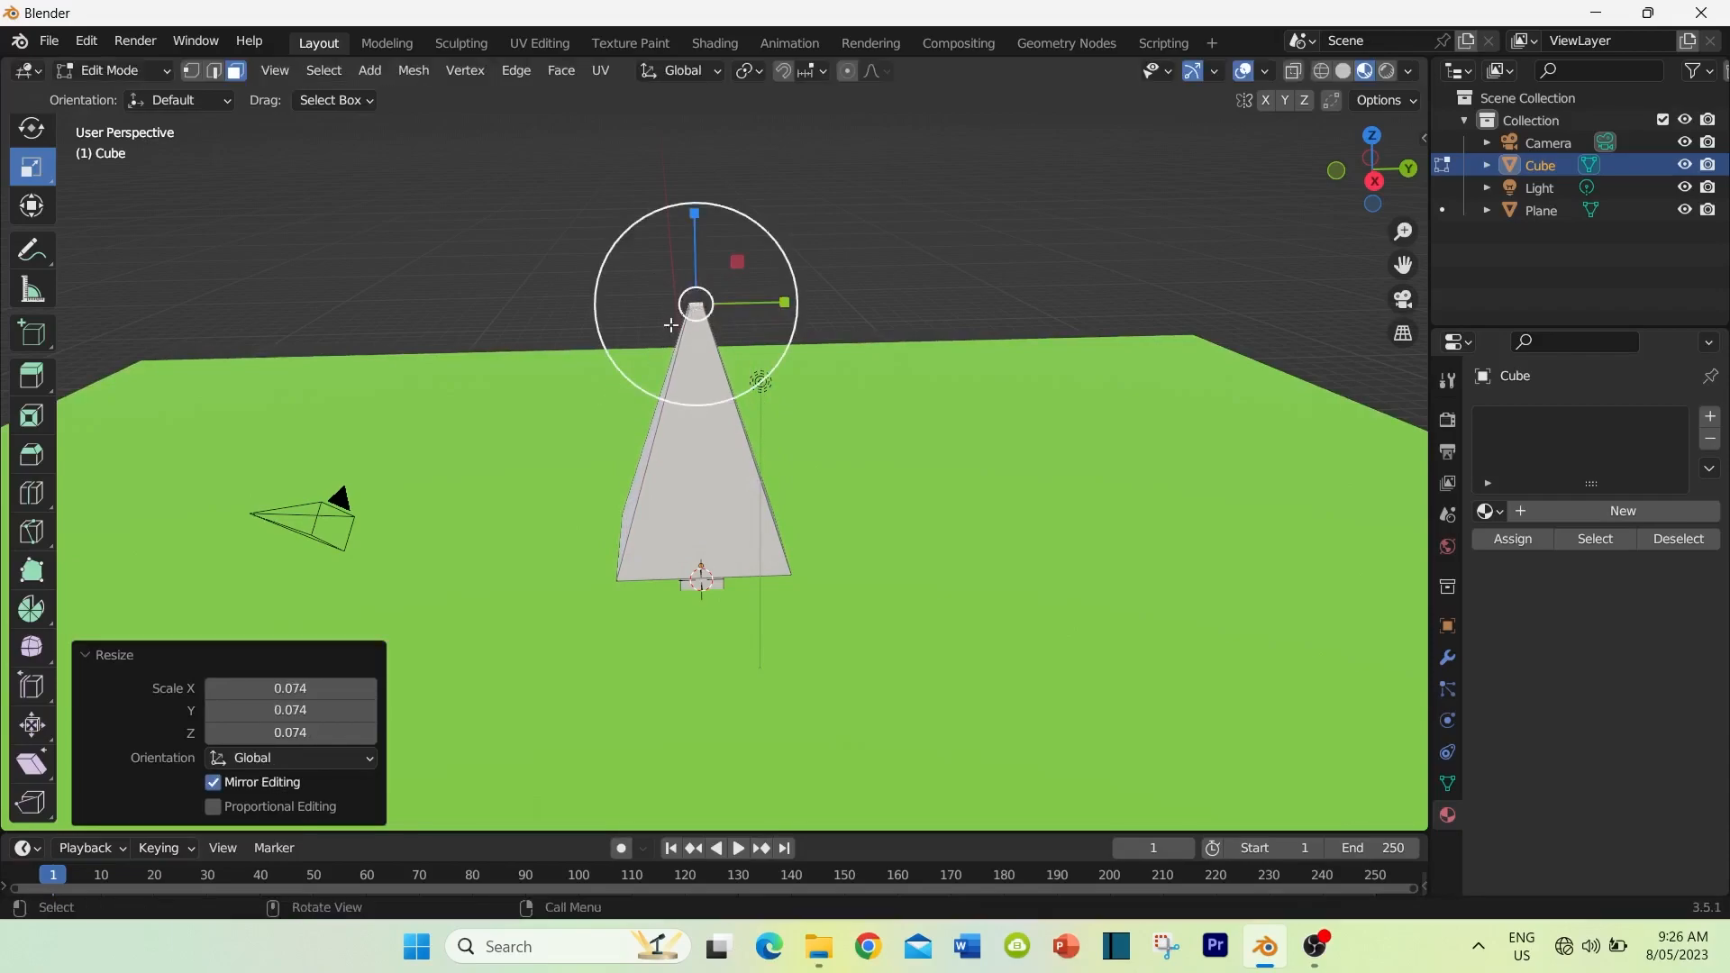
middle_click_drag(637, 328, 639, 382)
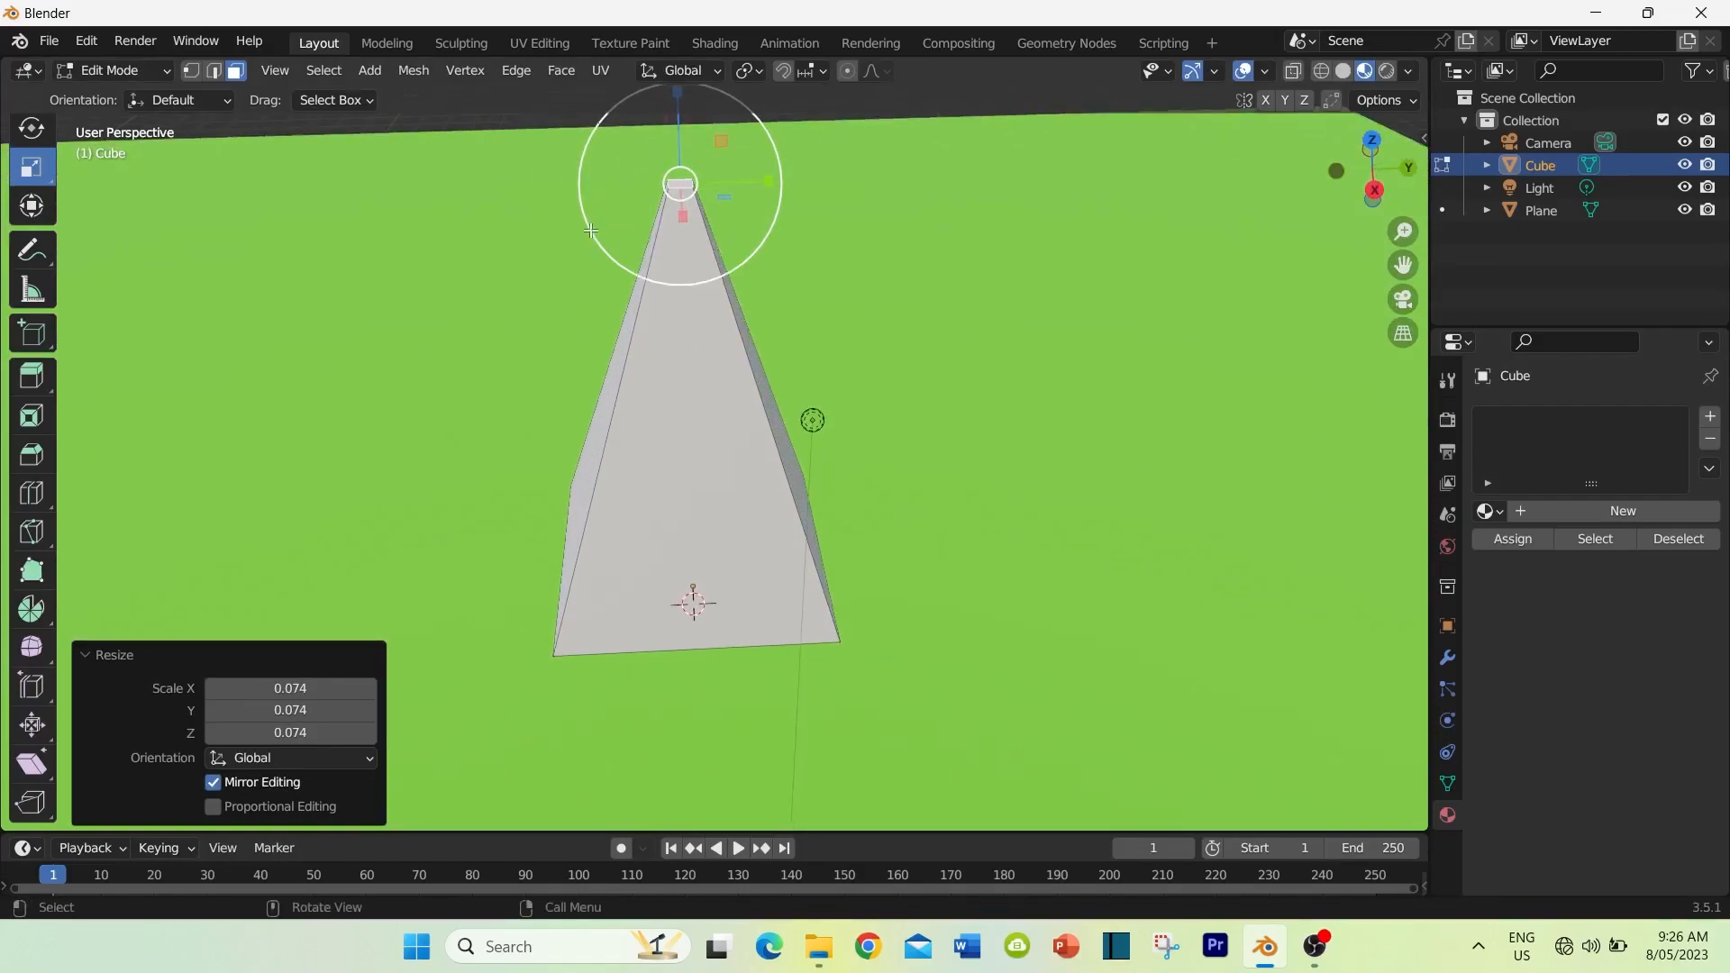
left_click_drag(593, 231, 645, 211)
Step: Add one horizontal loop cut around the foliage and slide it toward the base with a factor of about 0.220
middle_click_drag(518, 377, 459, 418)
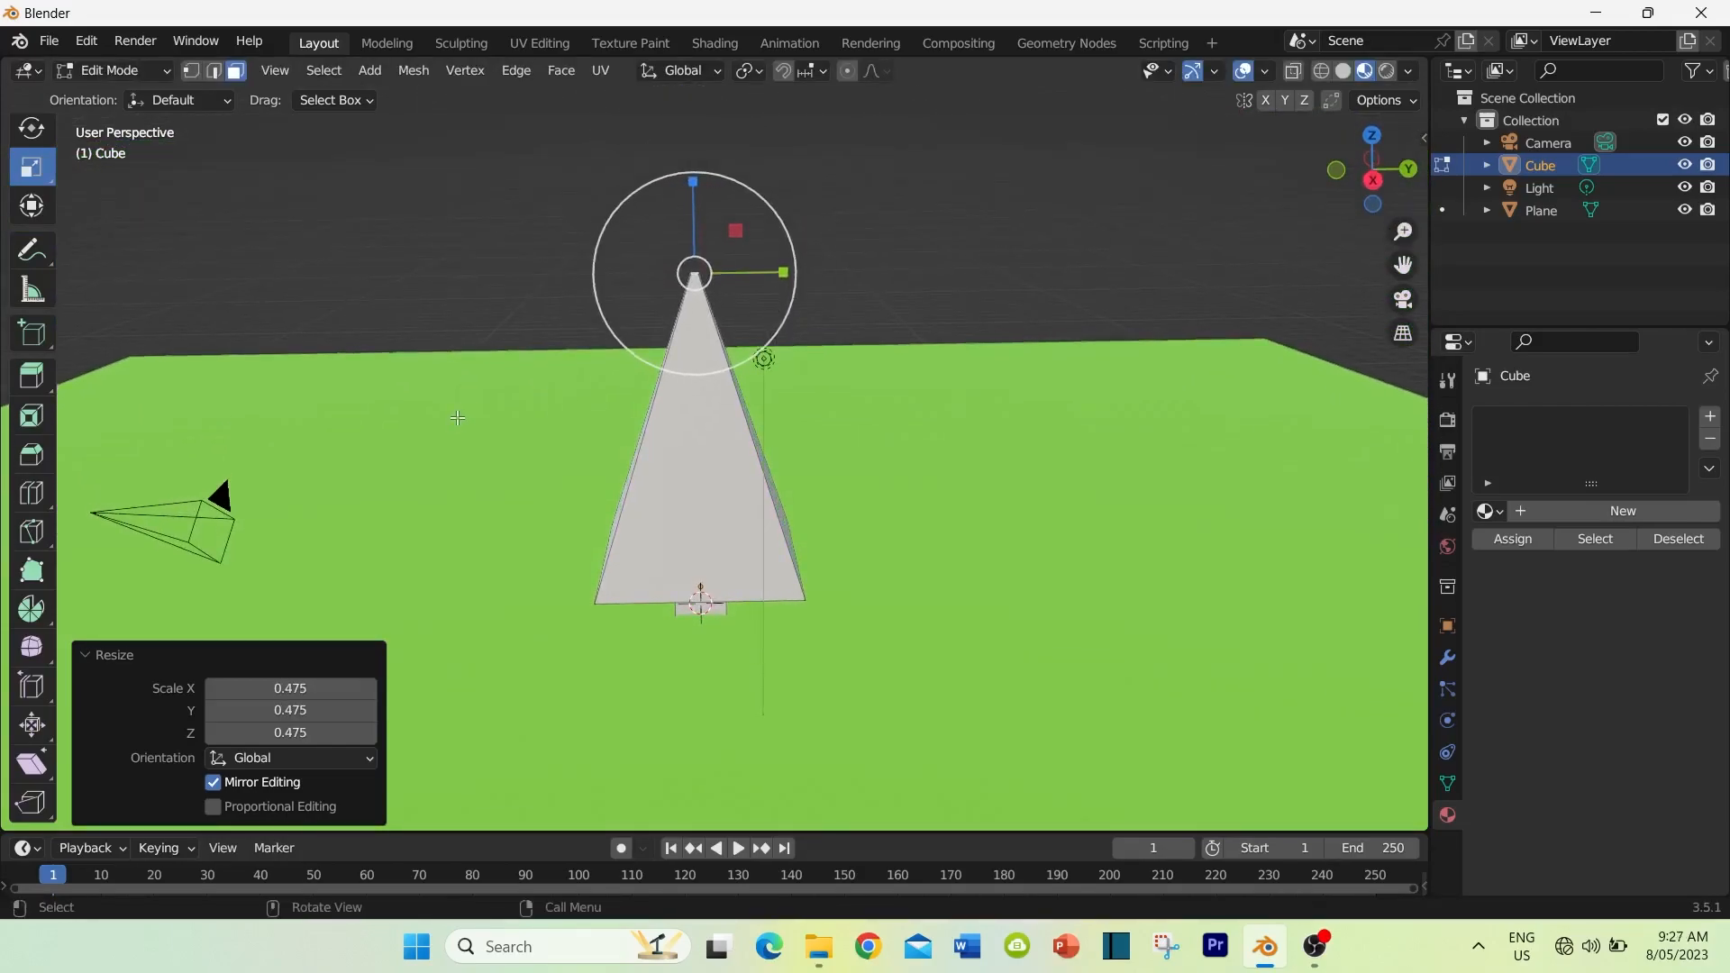
middle_click_drag(568, 436, 559, 412)
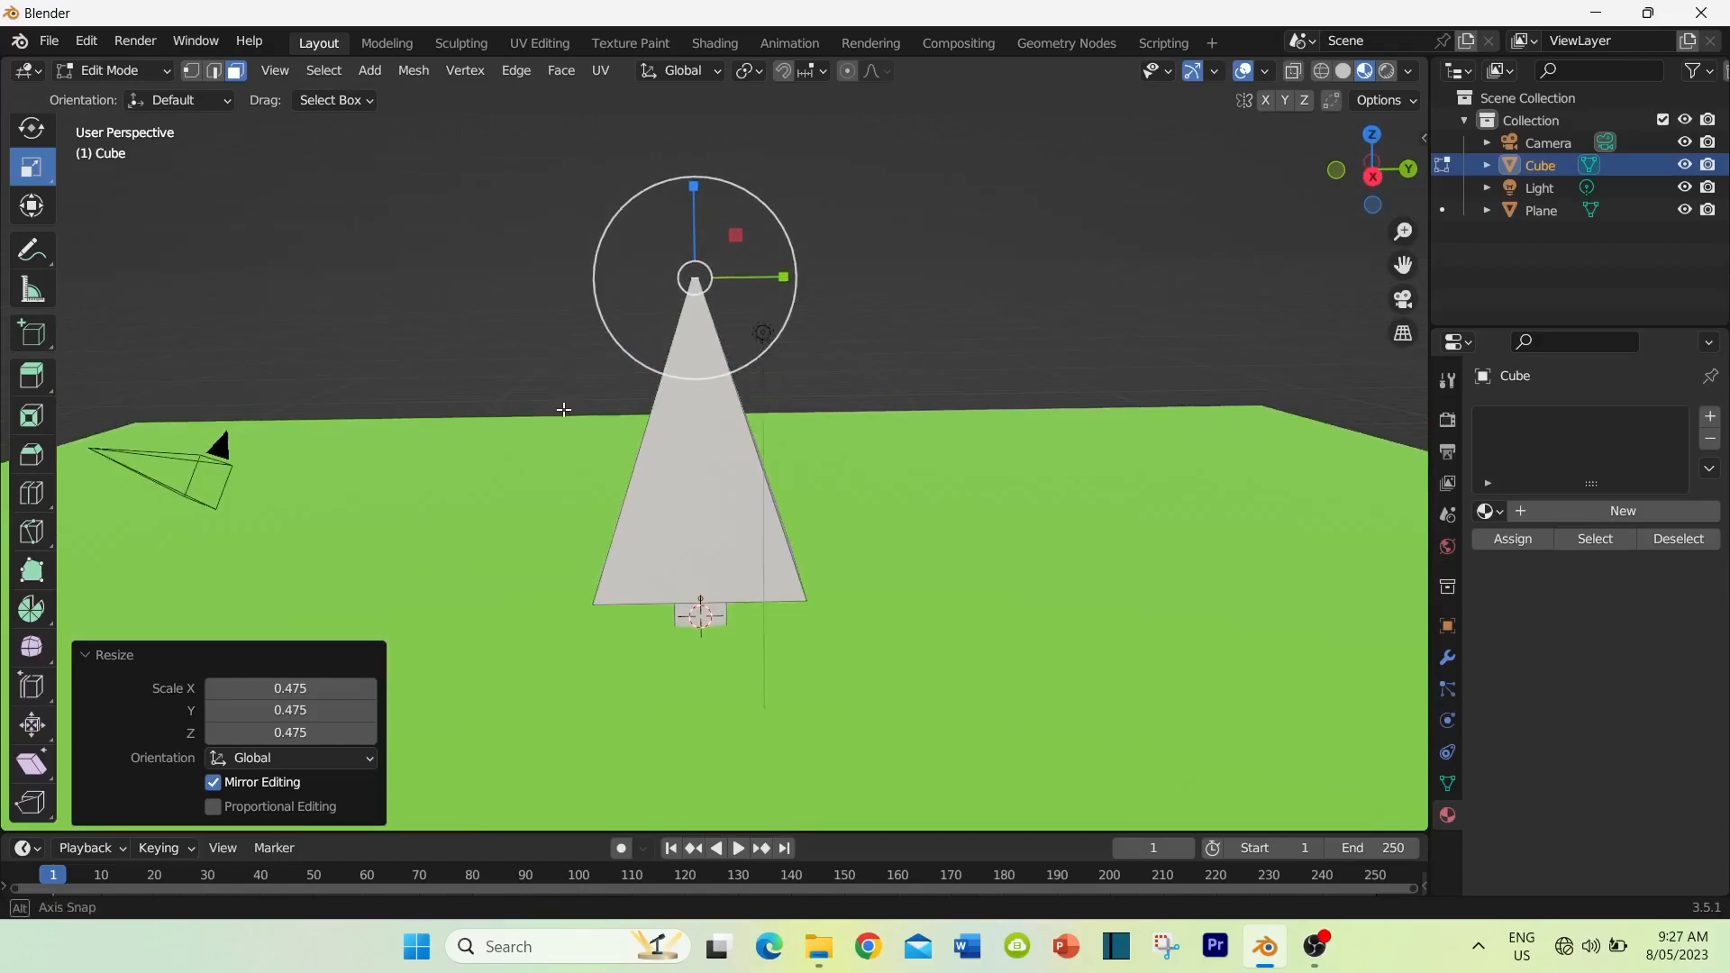
left_click(31, 492)
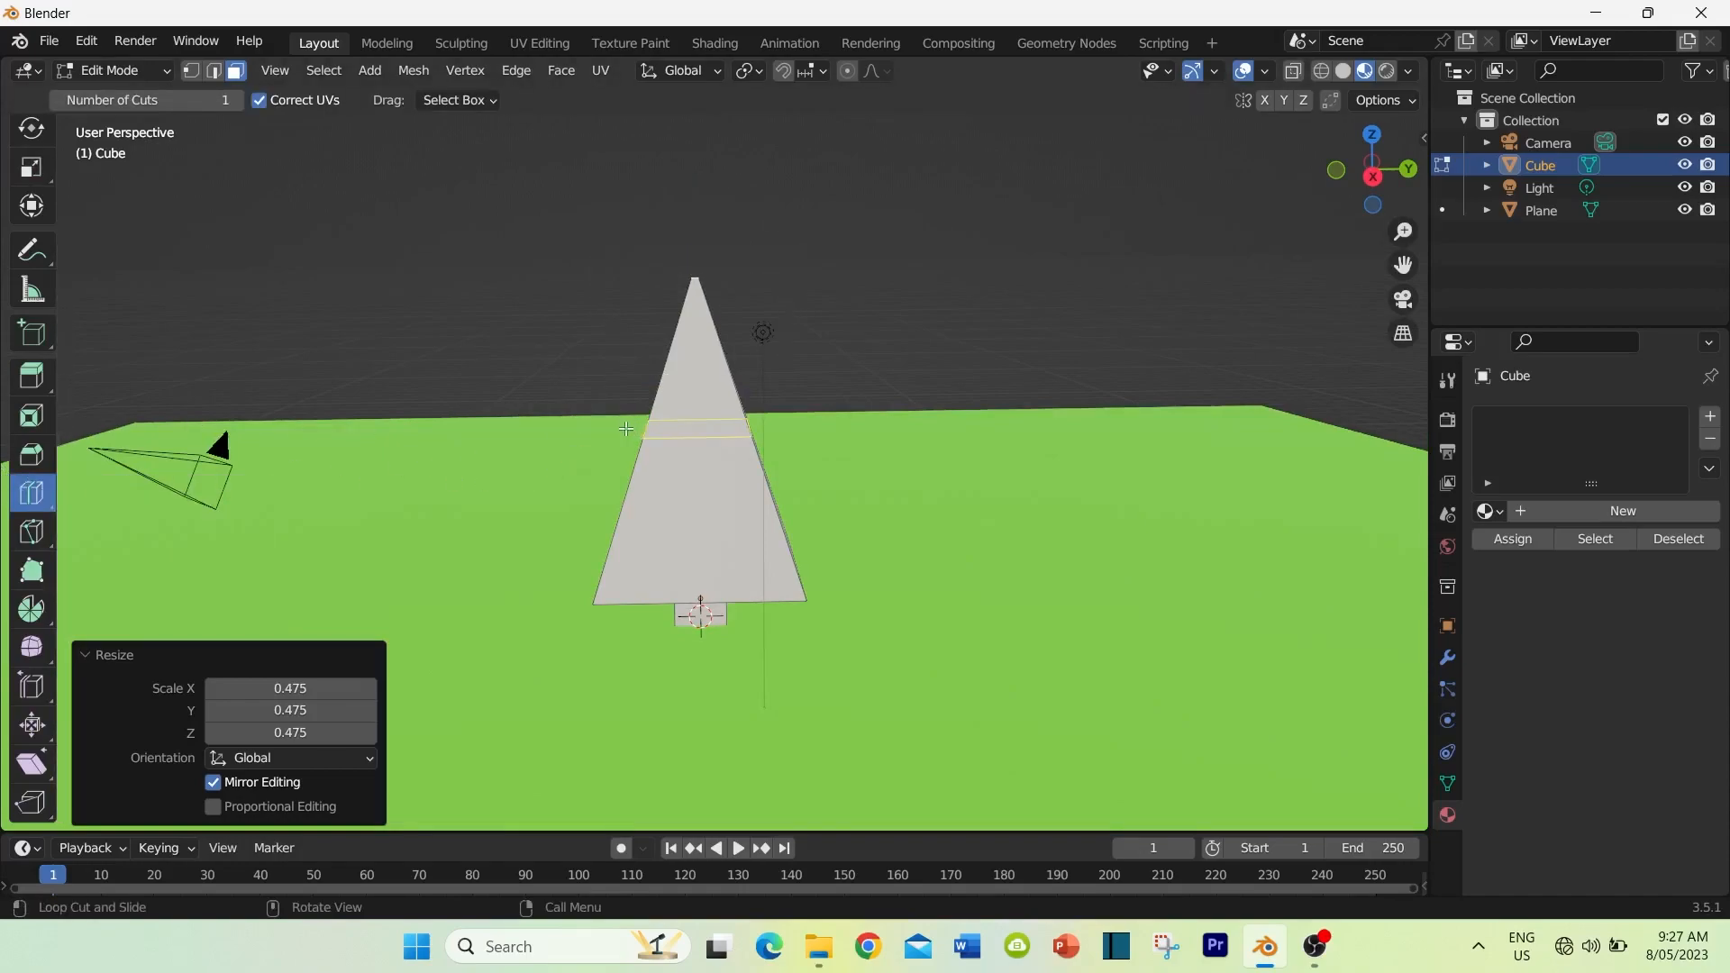
left_click_drag(619, 430, 608, 465)
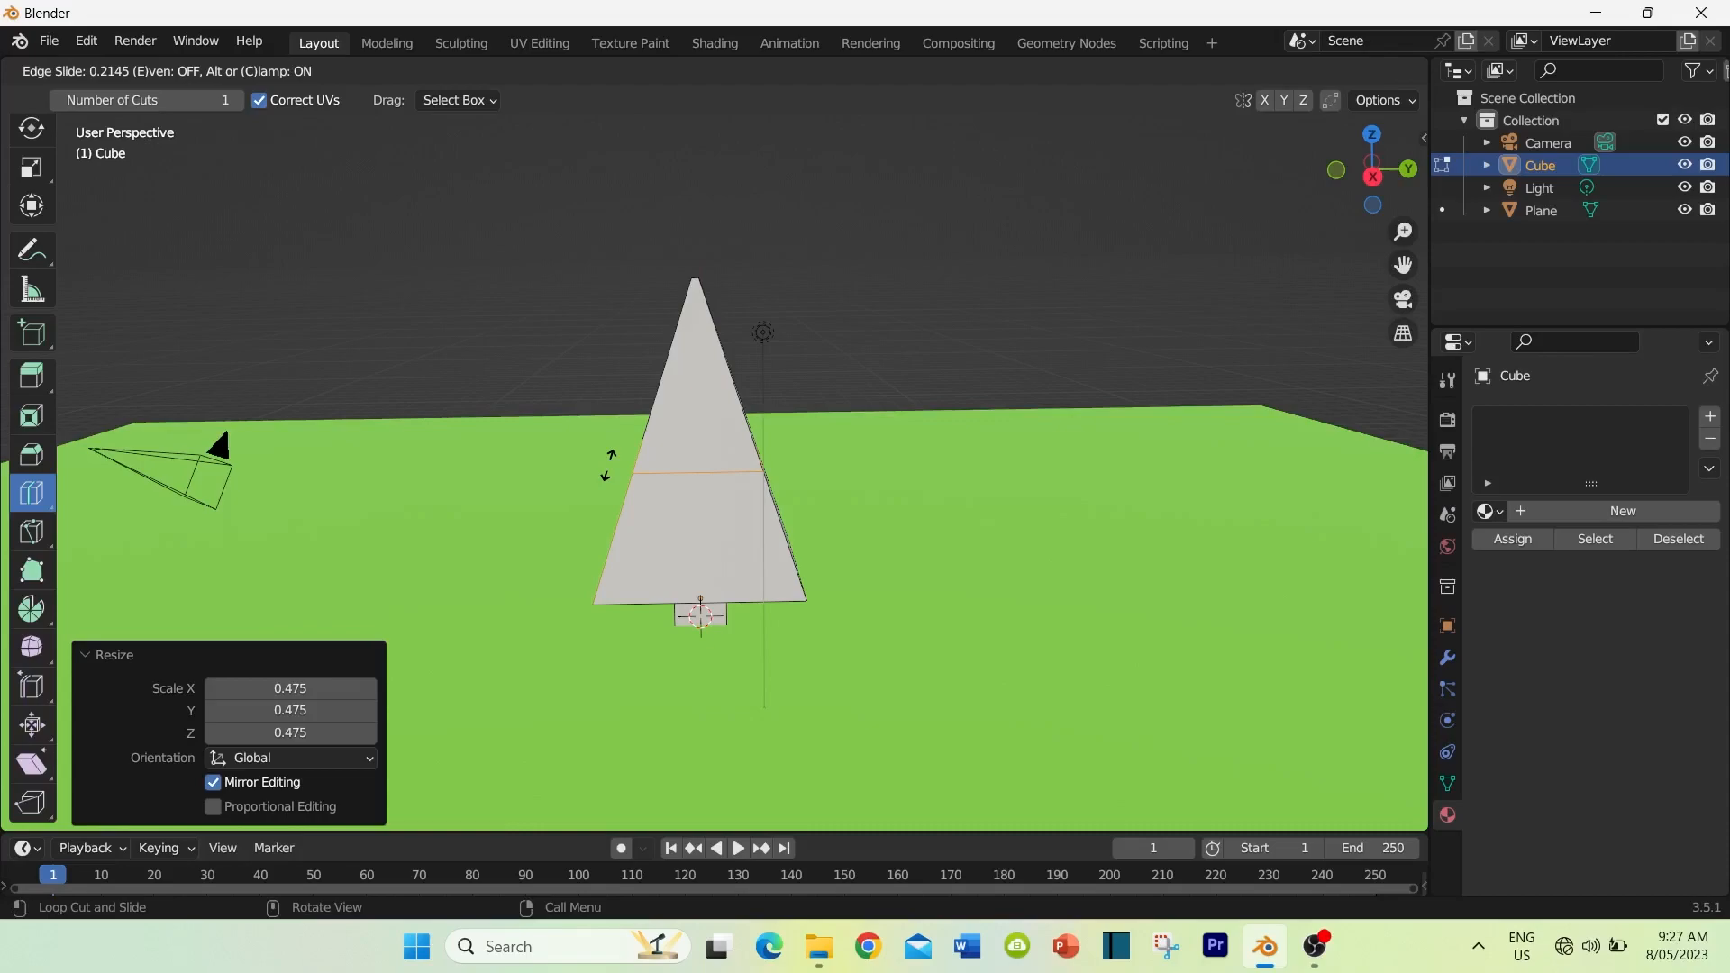
left_click_drag(608, 465, 608, 466)
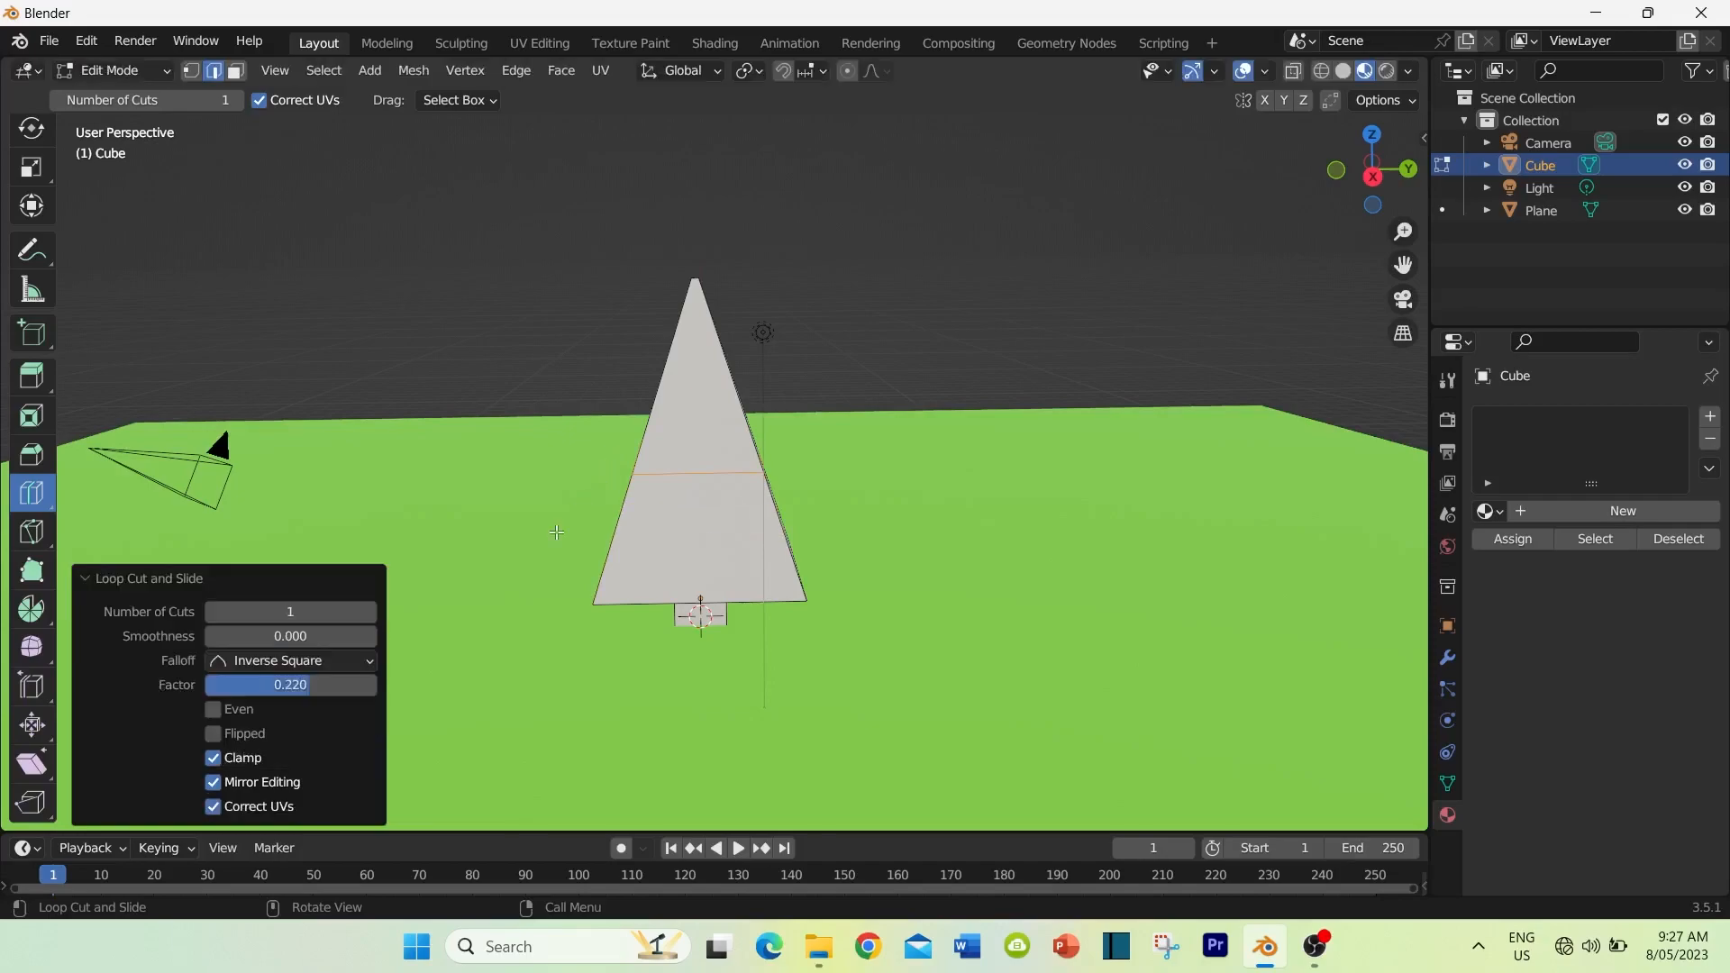
Step: Move the foliage's loop cut about 0.24 m along the positive Y axis to make the tree's outline irregular
scroll(36, 288, "up", 1)
scroll(31, 257, "up", 2)
left_click(31, 225)
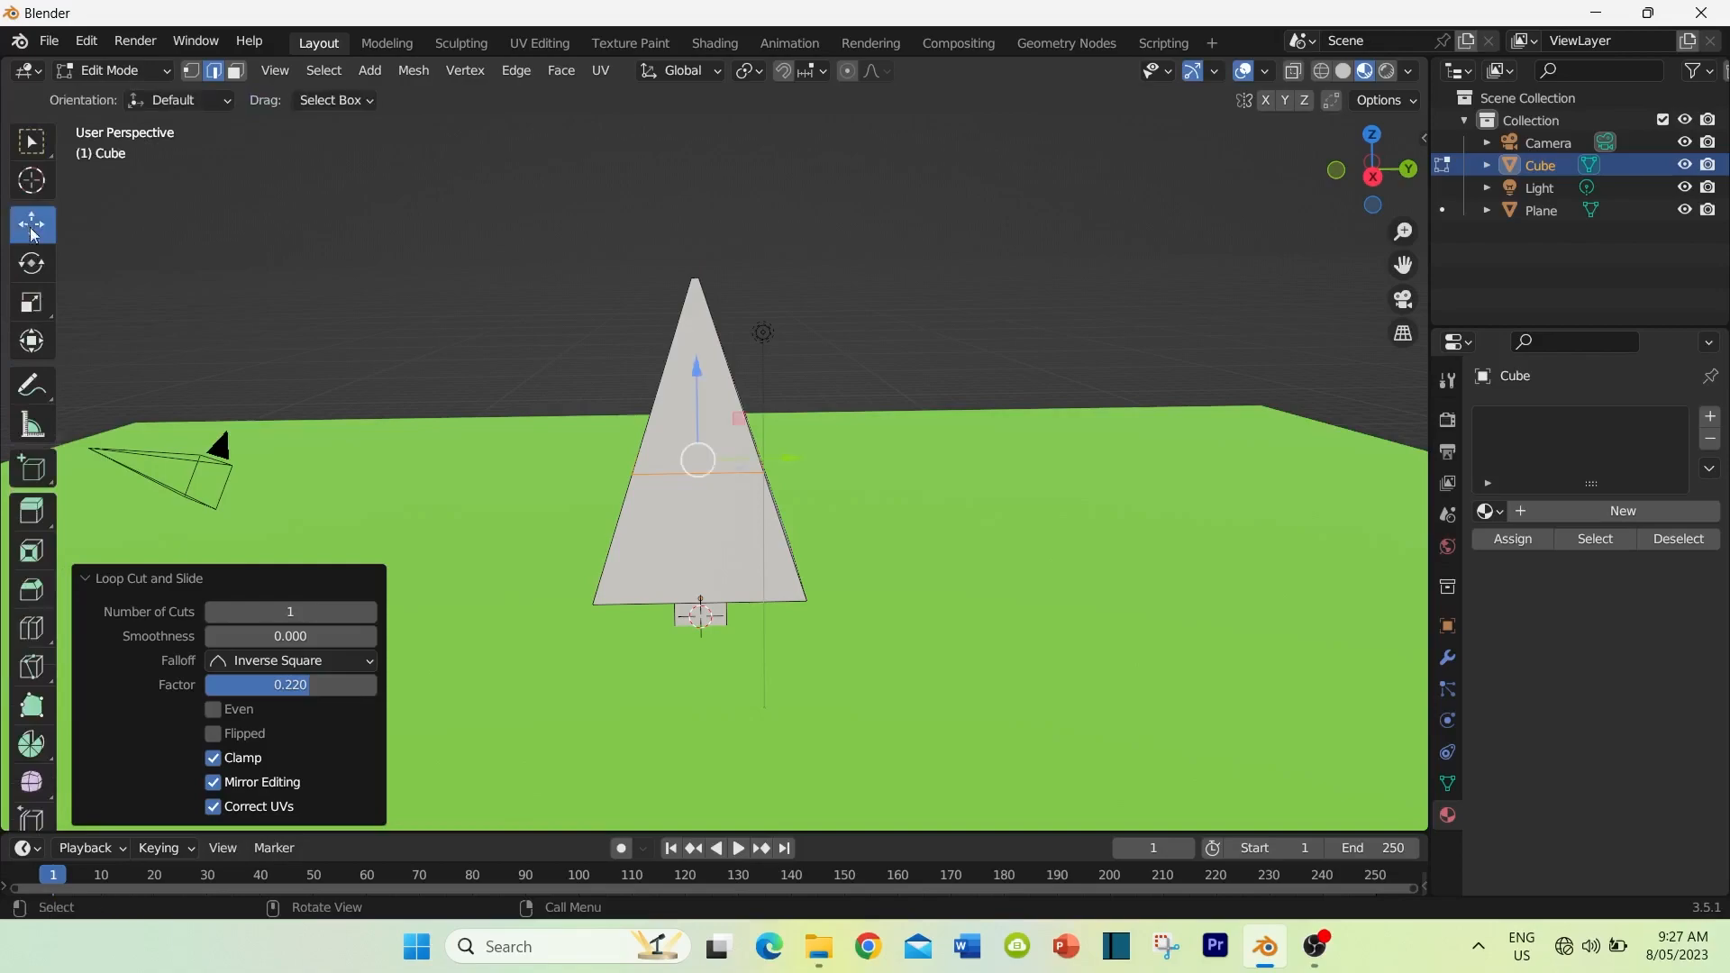
middle_click_drag(358, 398, 367, 360)
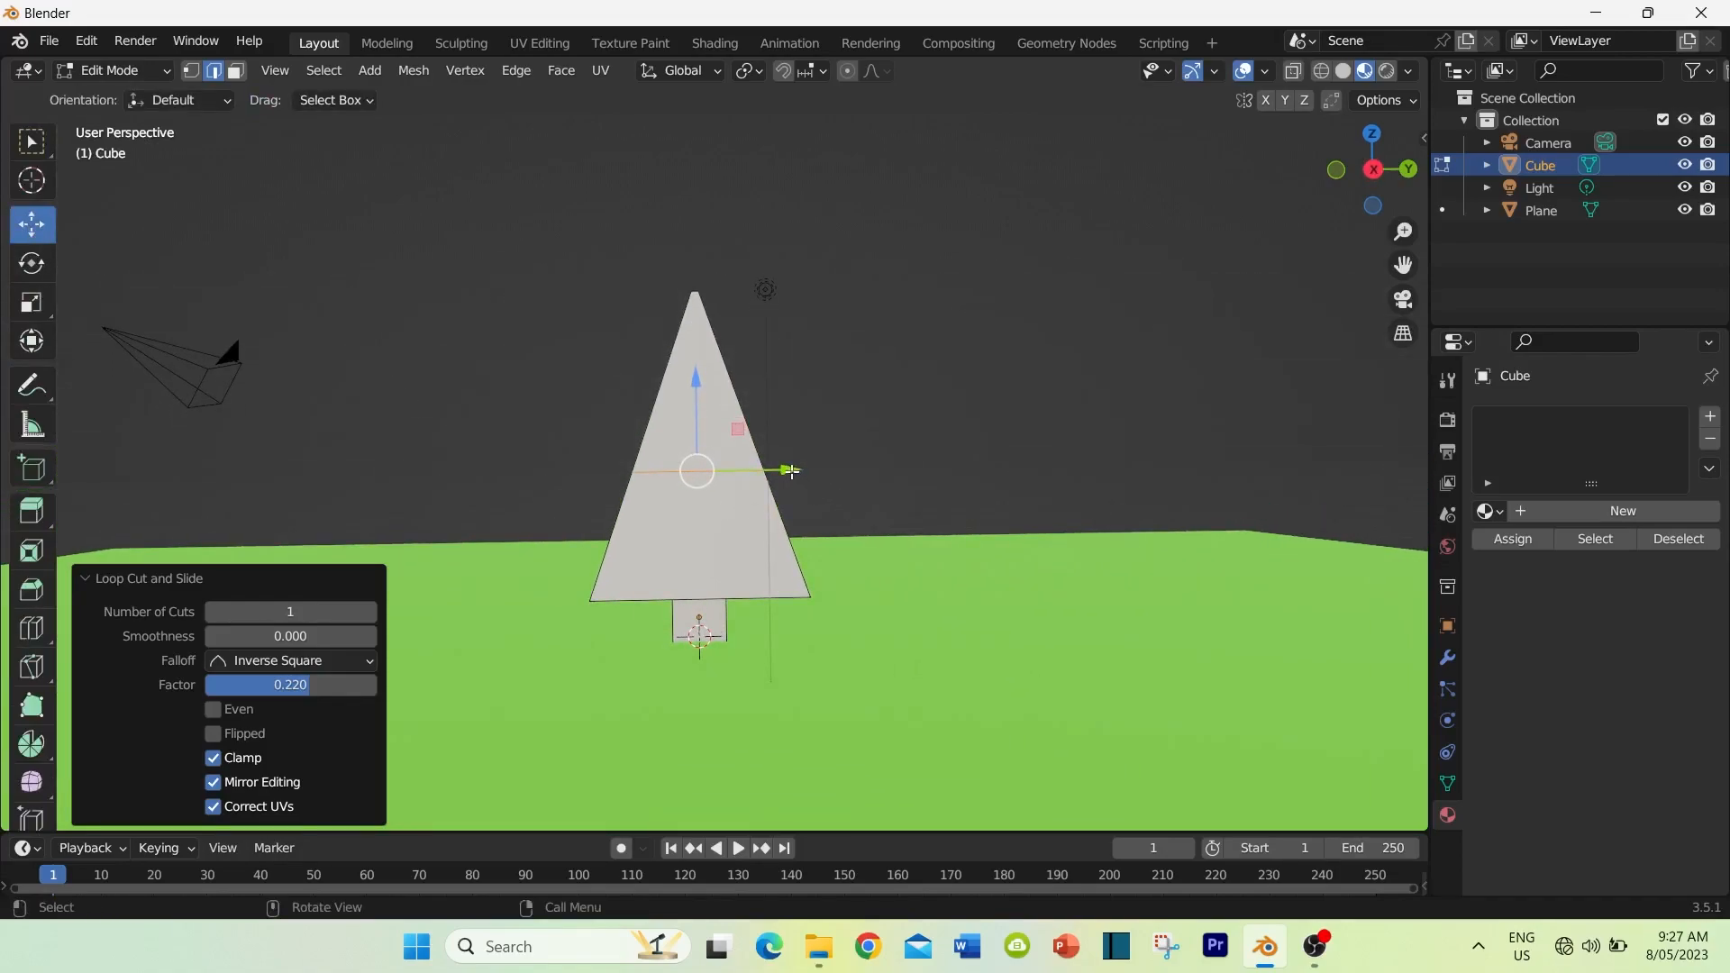
left_click_drag(790, 469, 806, 472)
middle_click_drag(806, 472, 851, 437)
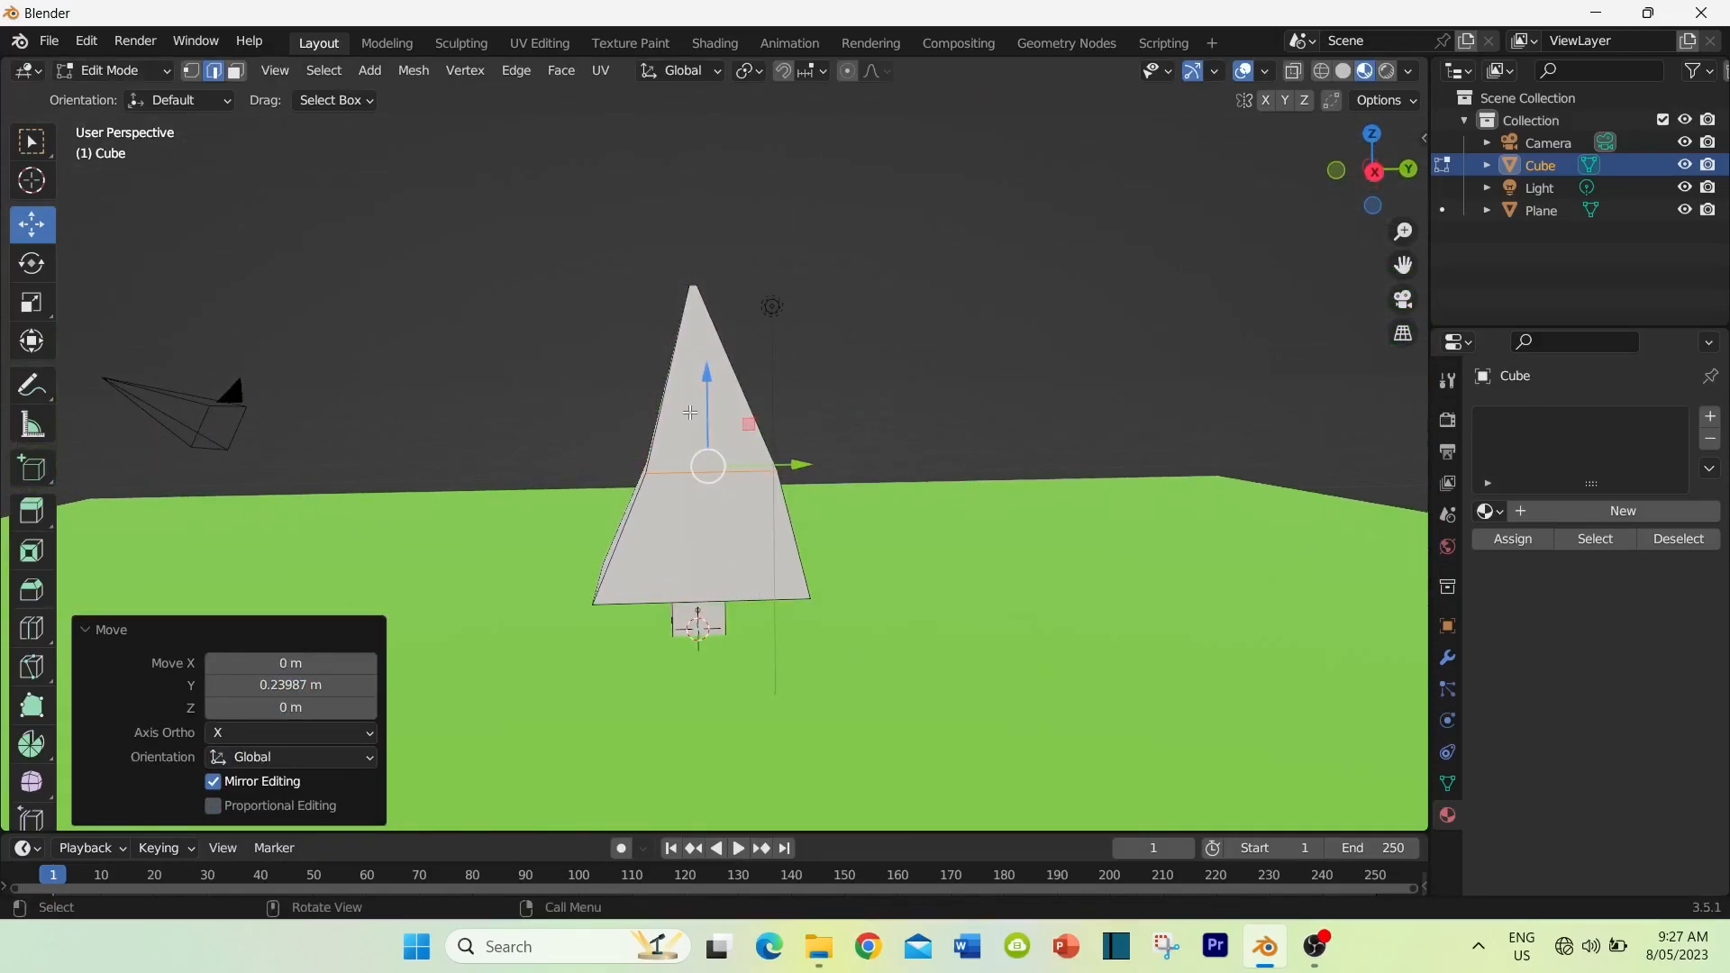
Step: Add a second horizontal loop cut midway up the upper foliage and move it about -0.103 m along Y
left_click(31, 628)
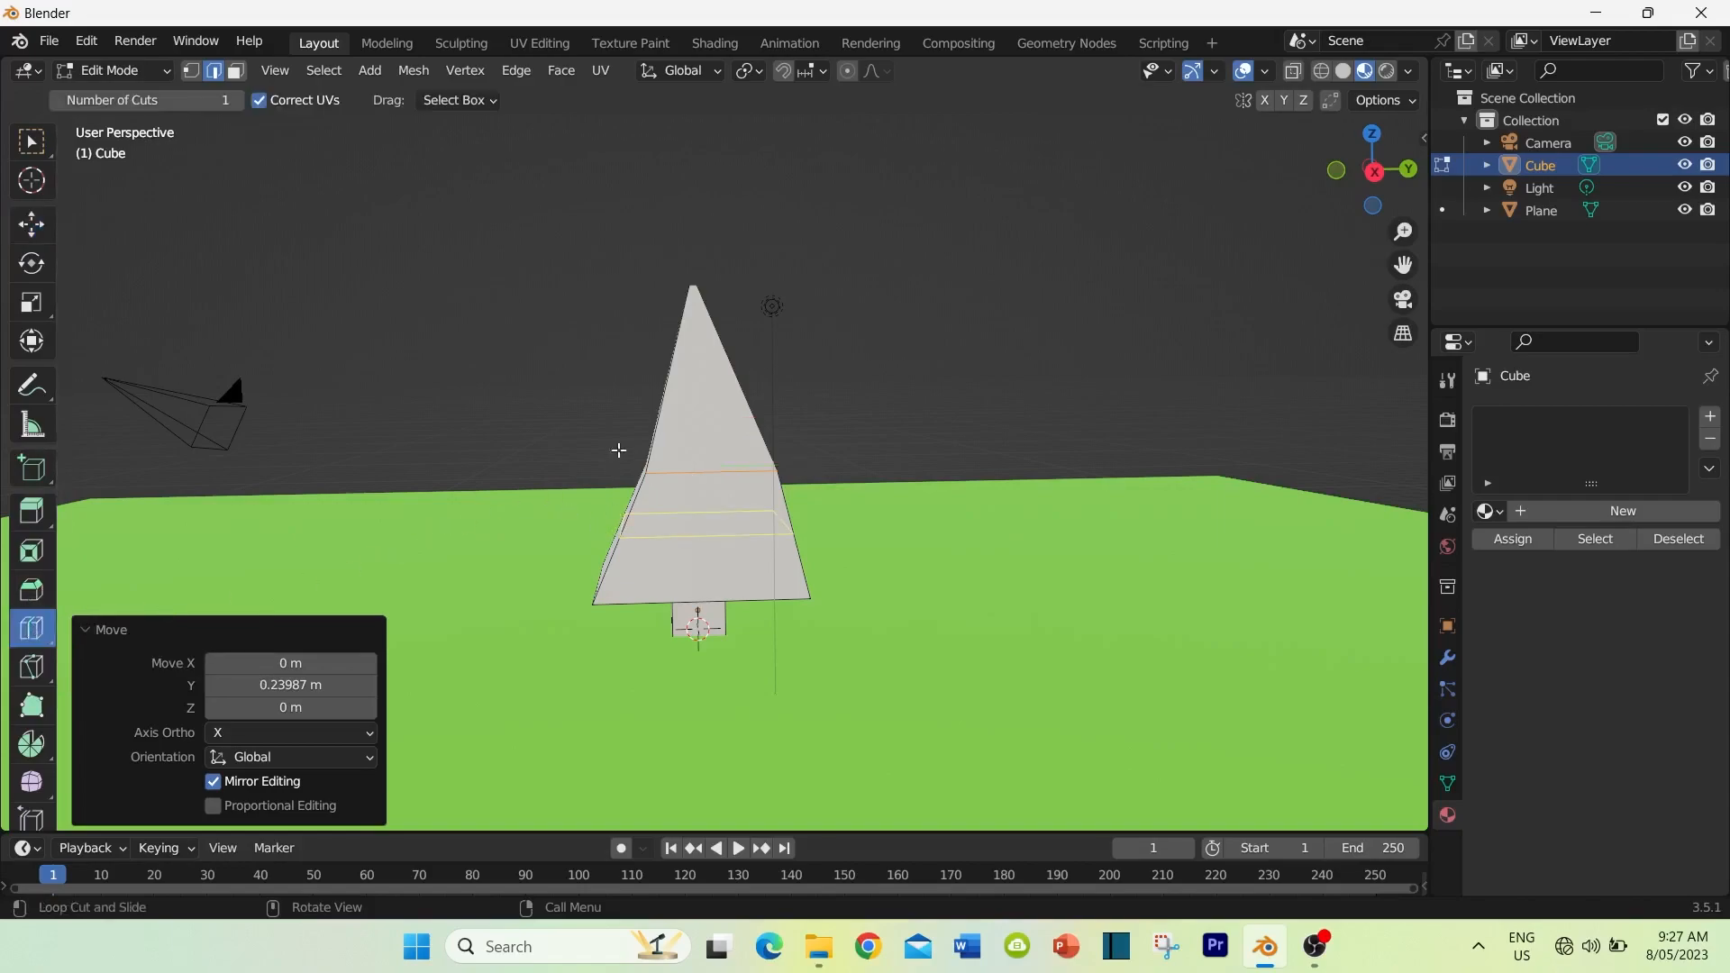
left_click(641, 382)
left_click(31, 224)
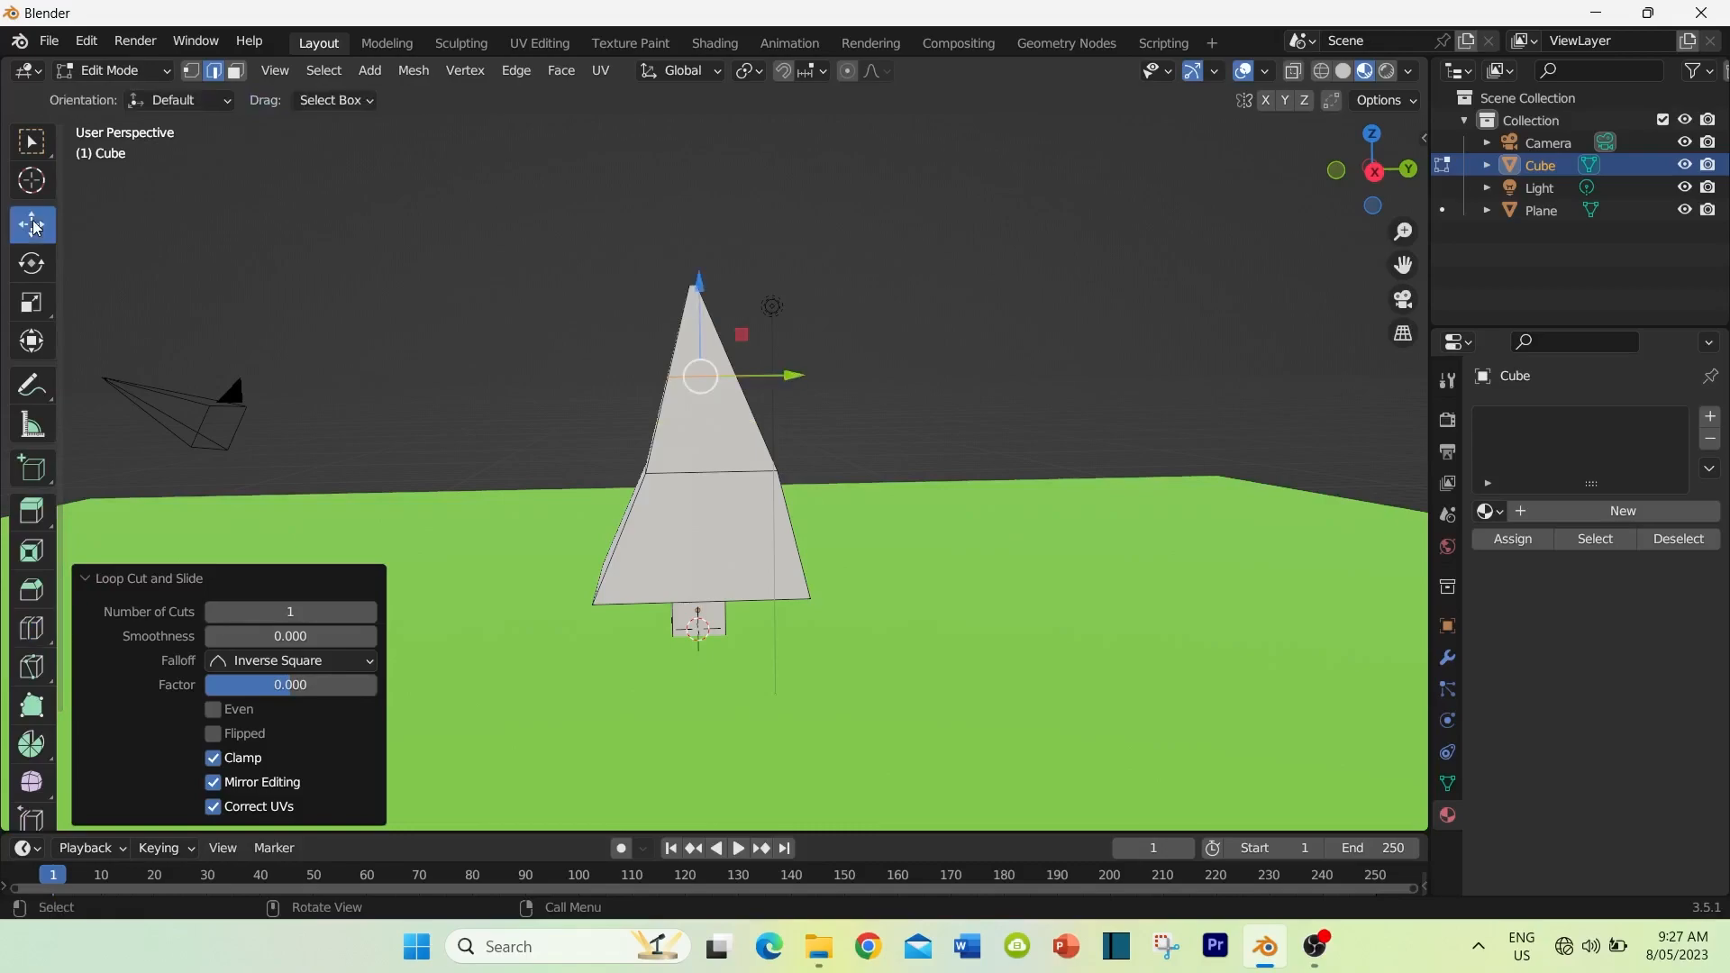
left_click_drag(789, 375, 782, 374)
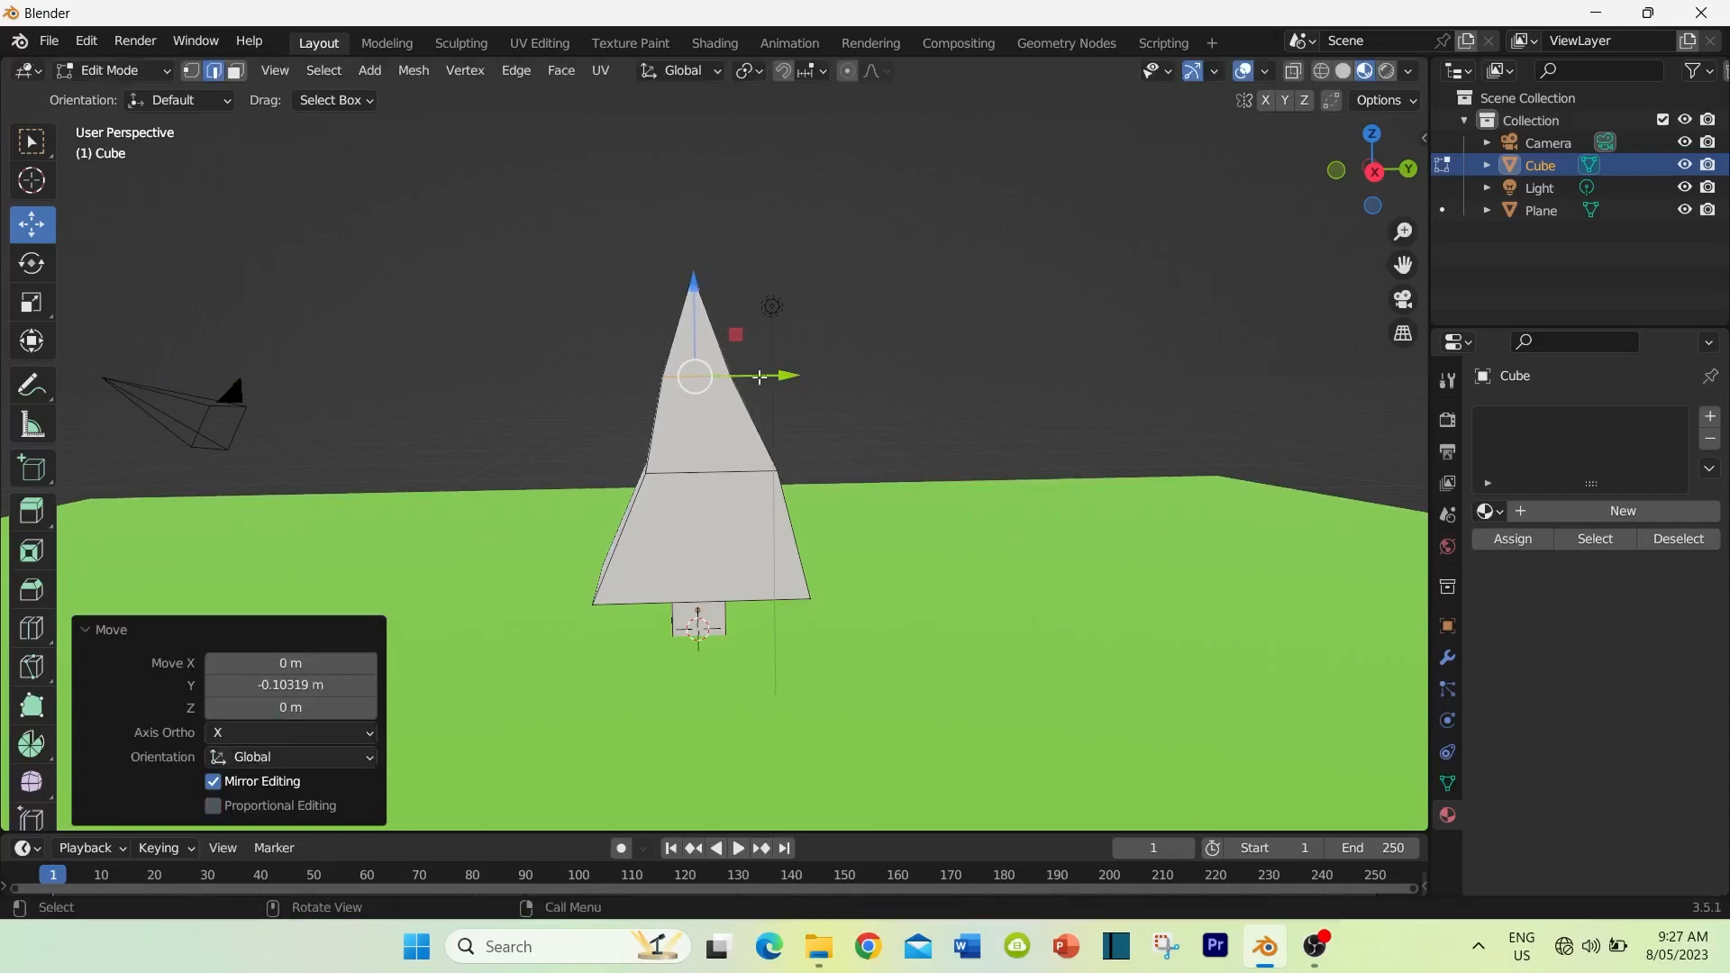
left_click(567, 381)
middle_click_drag(556, 423, 511, 418)
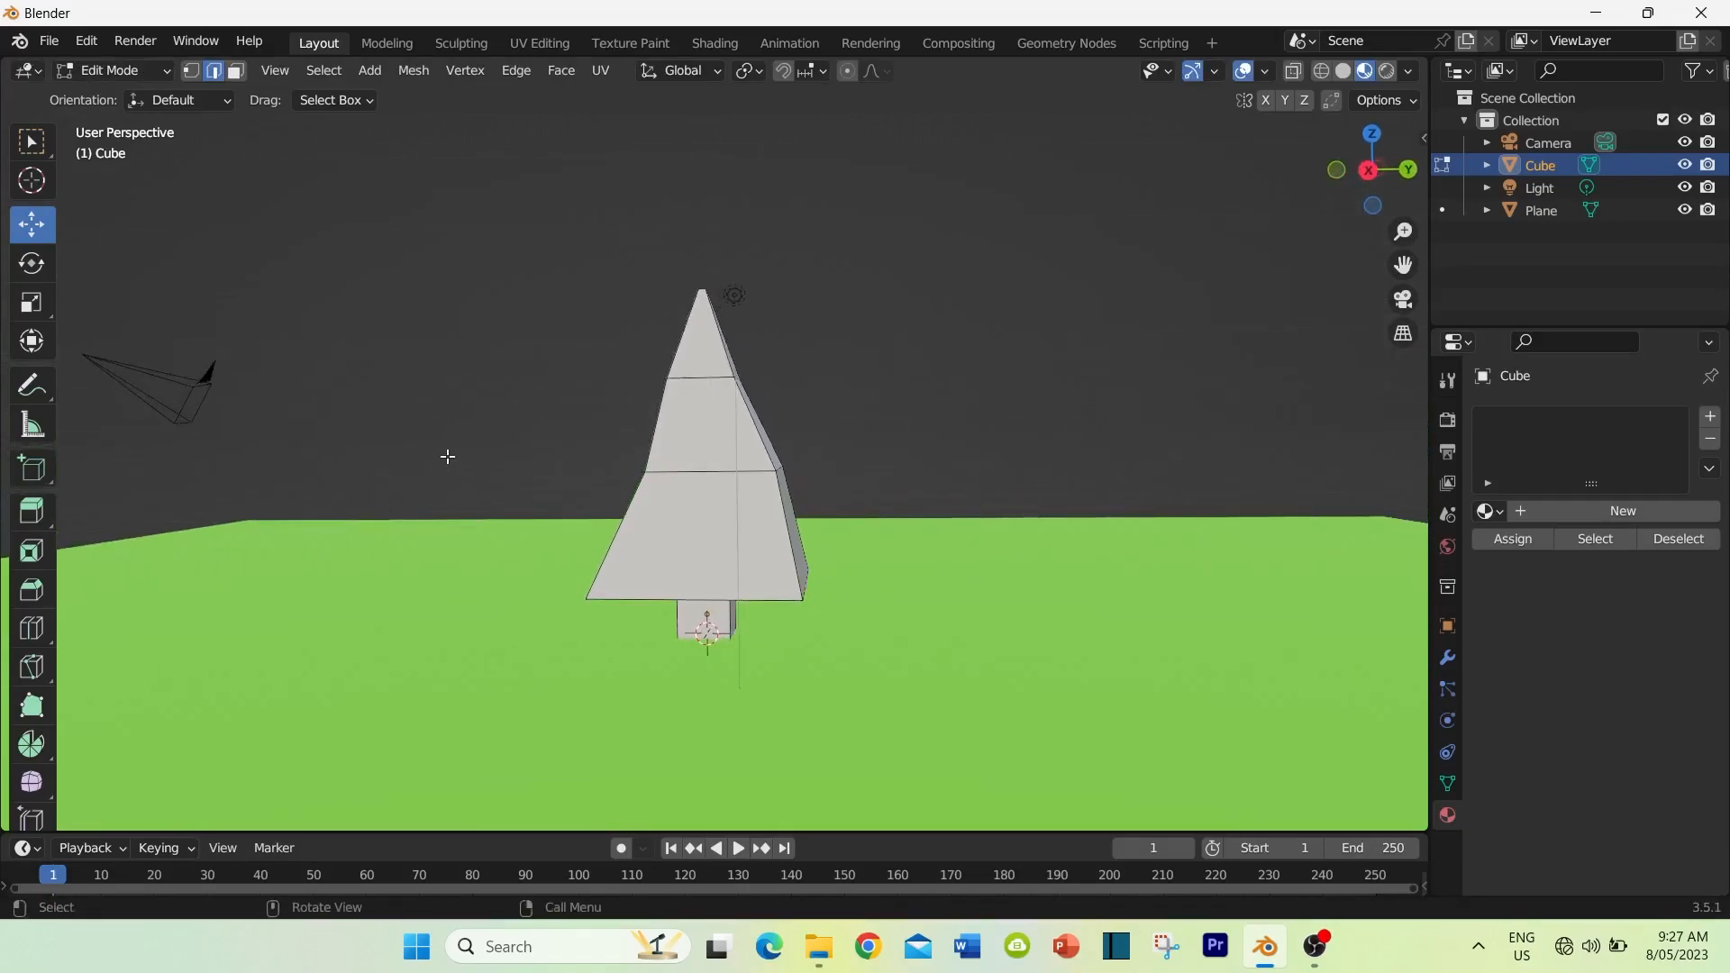
Step: Return to Object Mode and give the tree a new material named "pine tree leaves"
key("Tab")
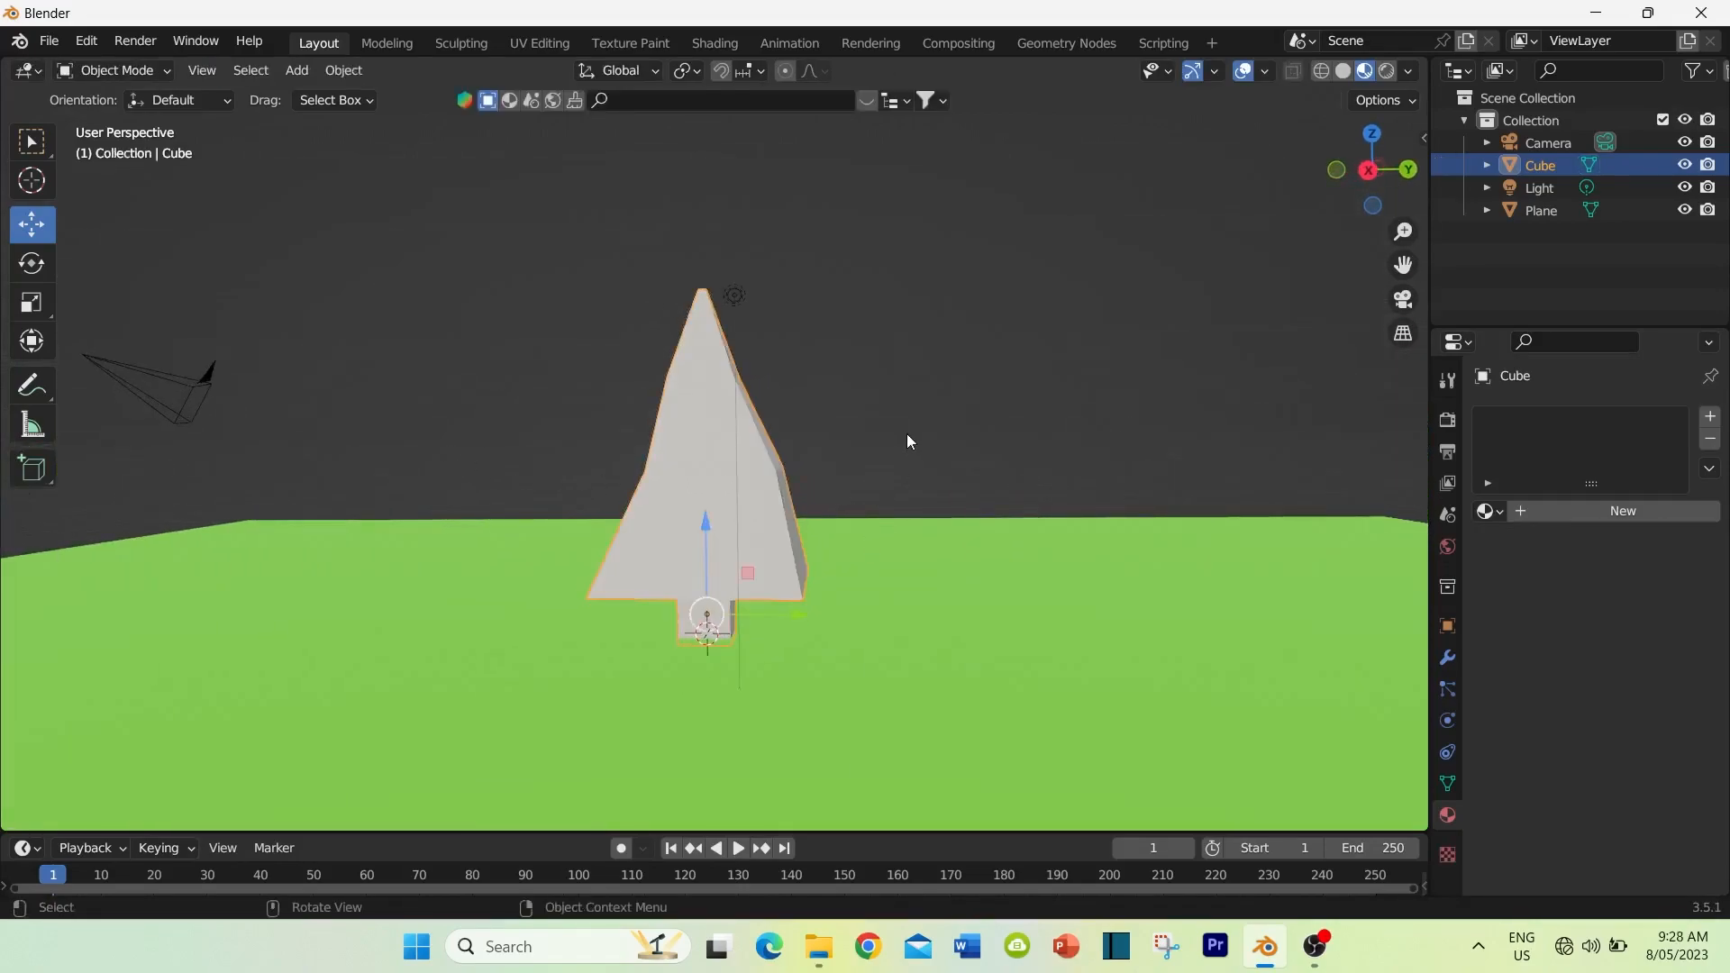
scroll(907, 487, "down", 1)
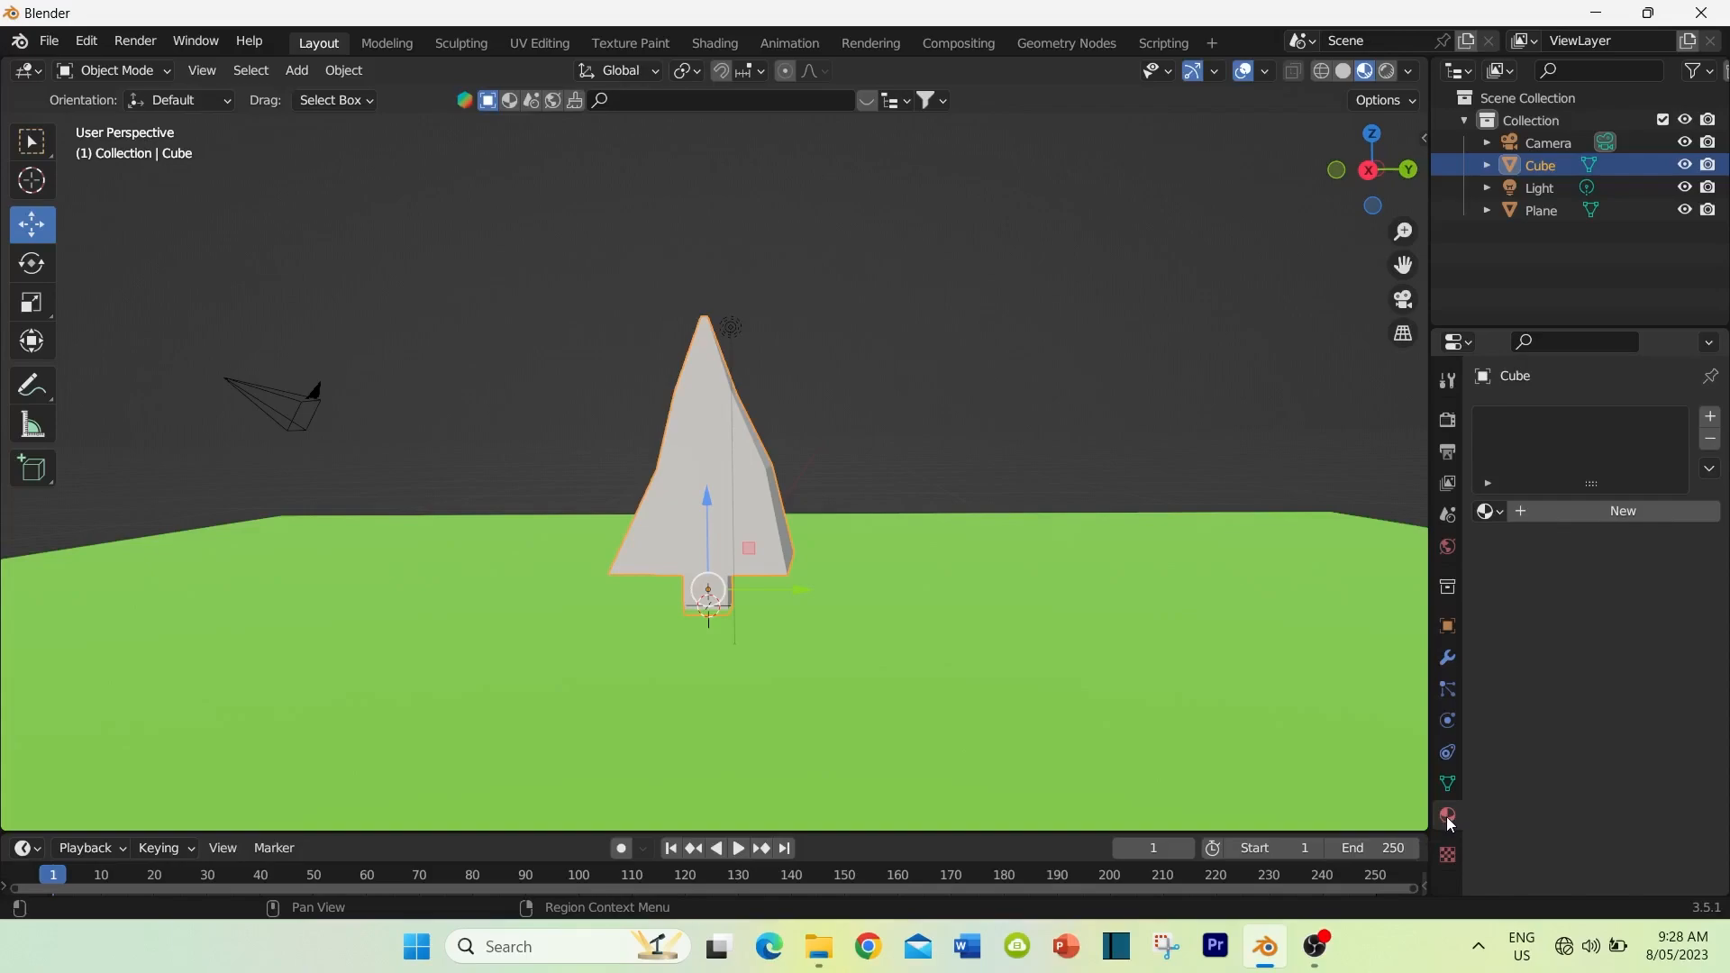
left_click(1634, 510)
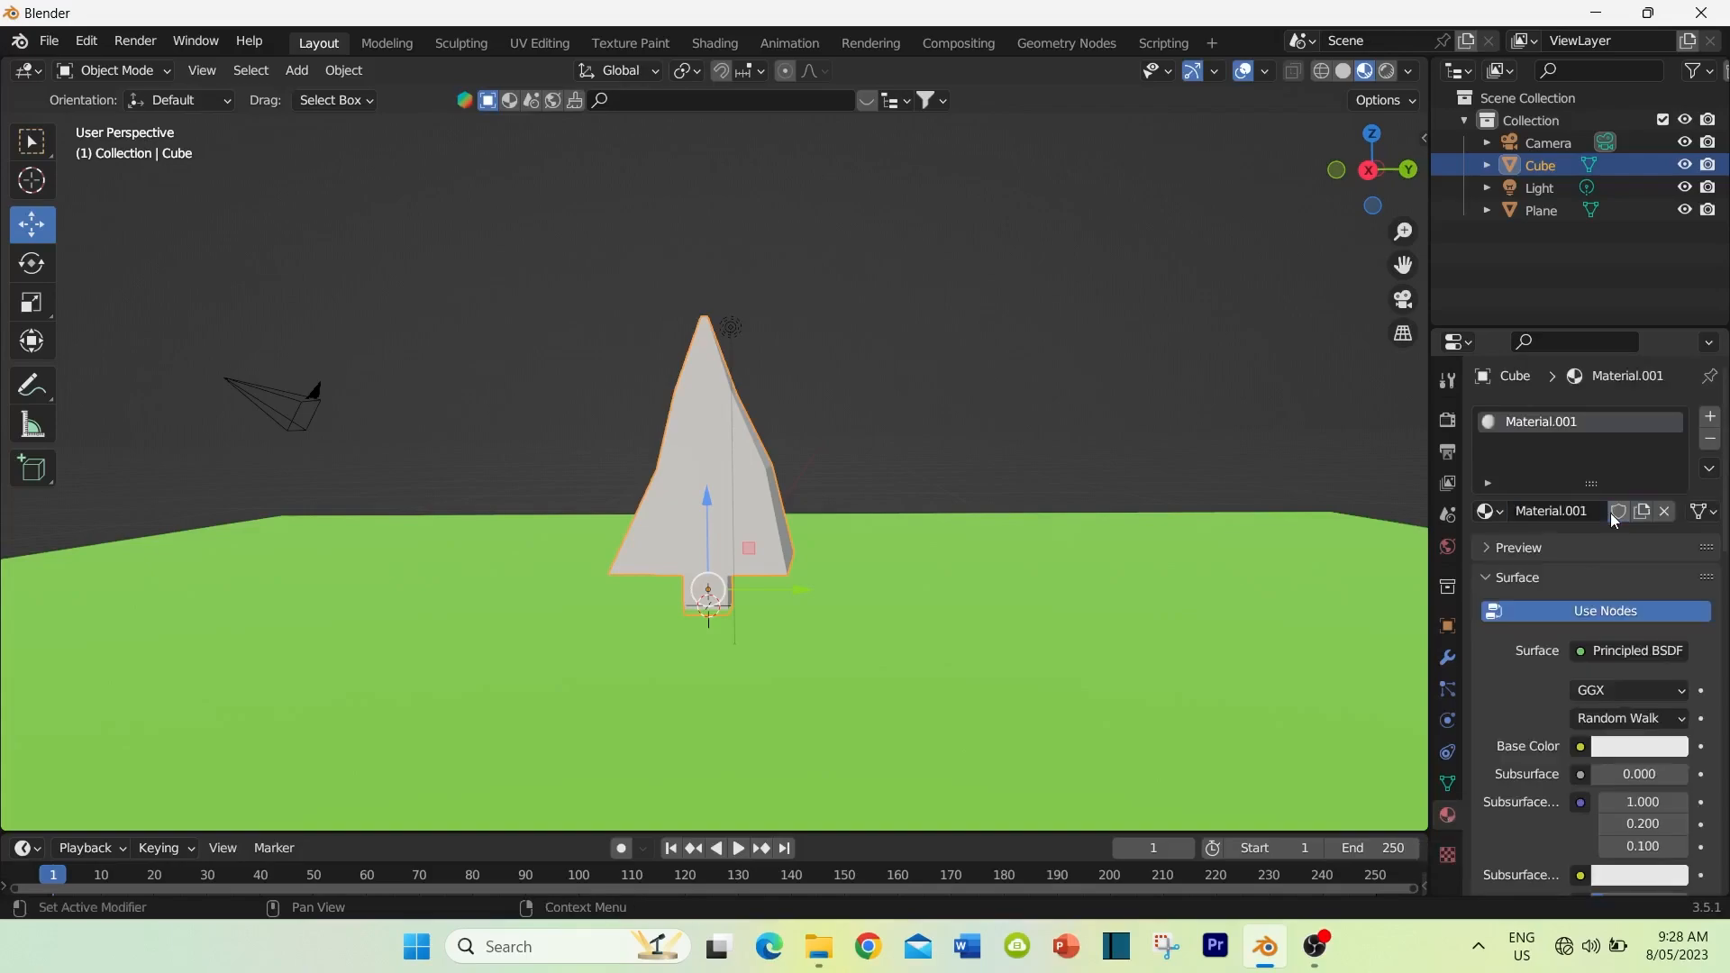
left_click(1568, 511)
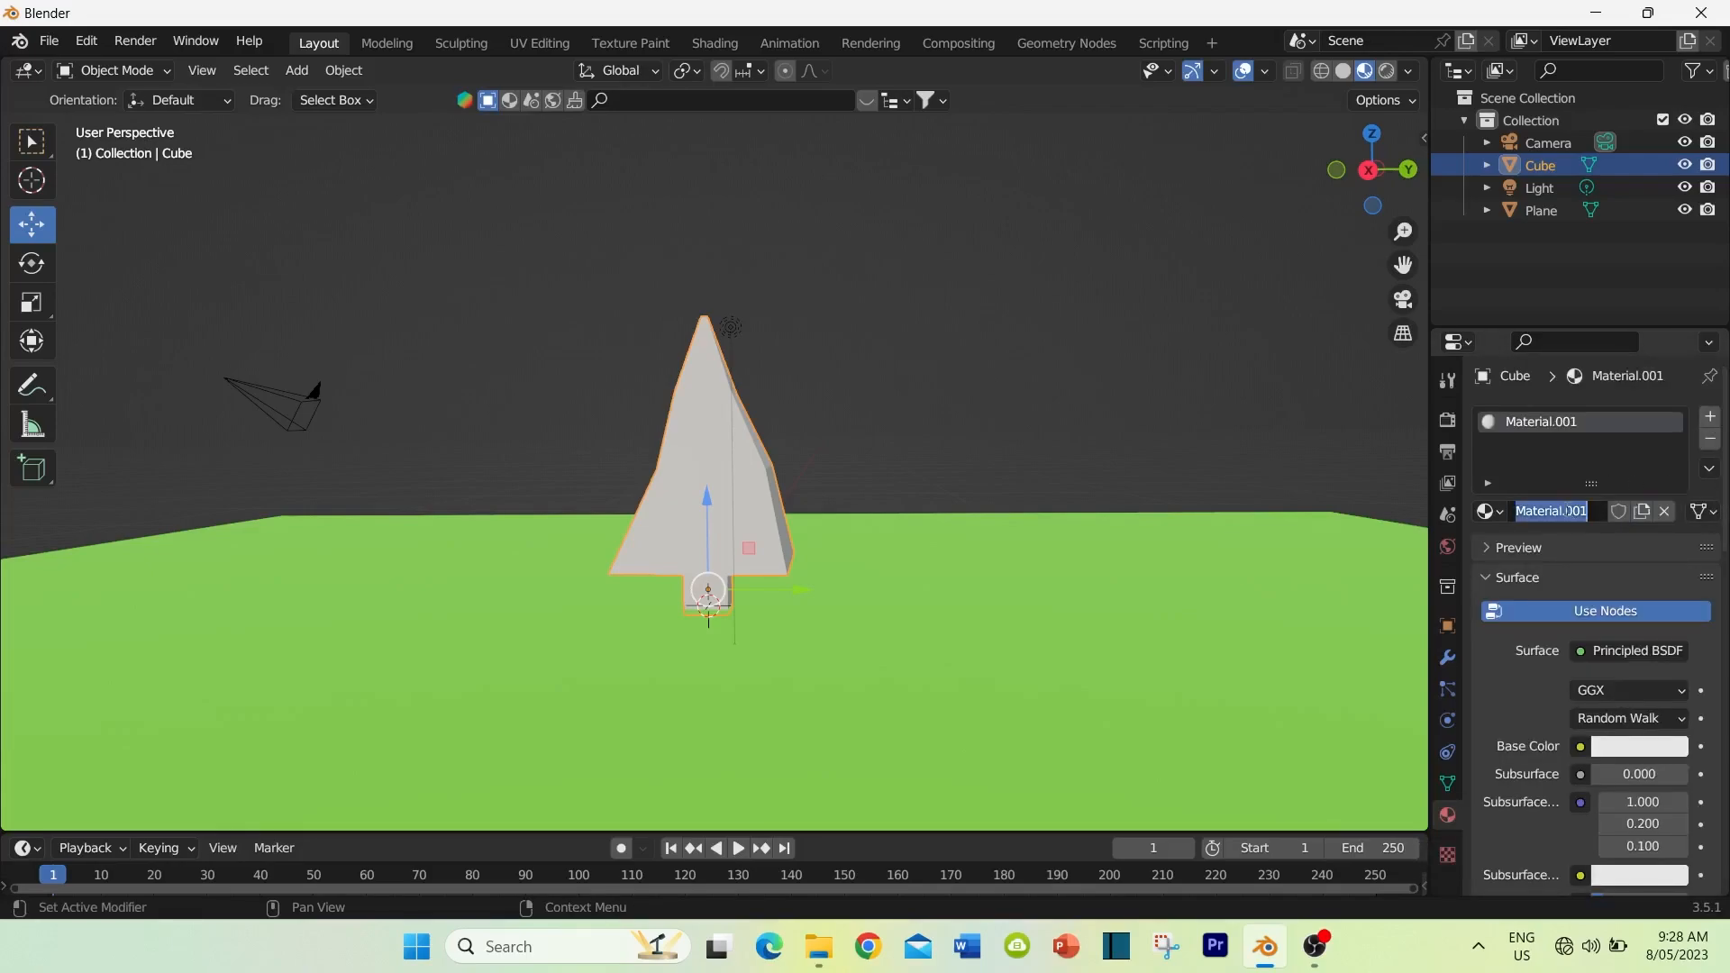
type("pine tree leaves")
key("Return")
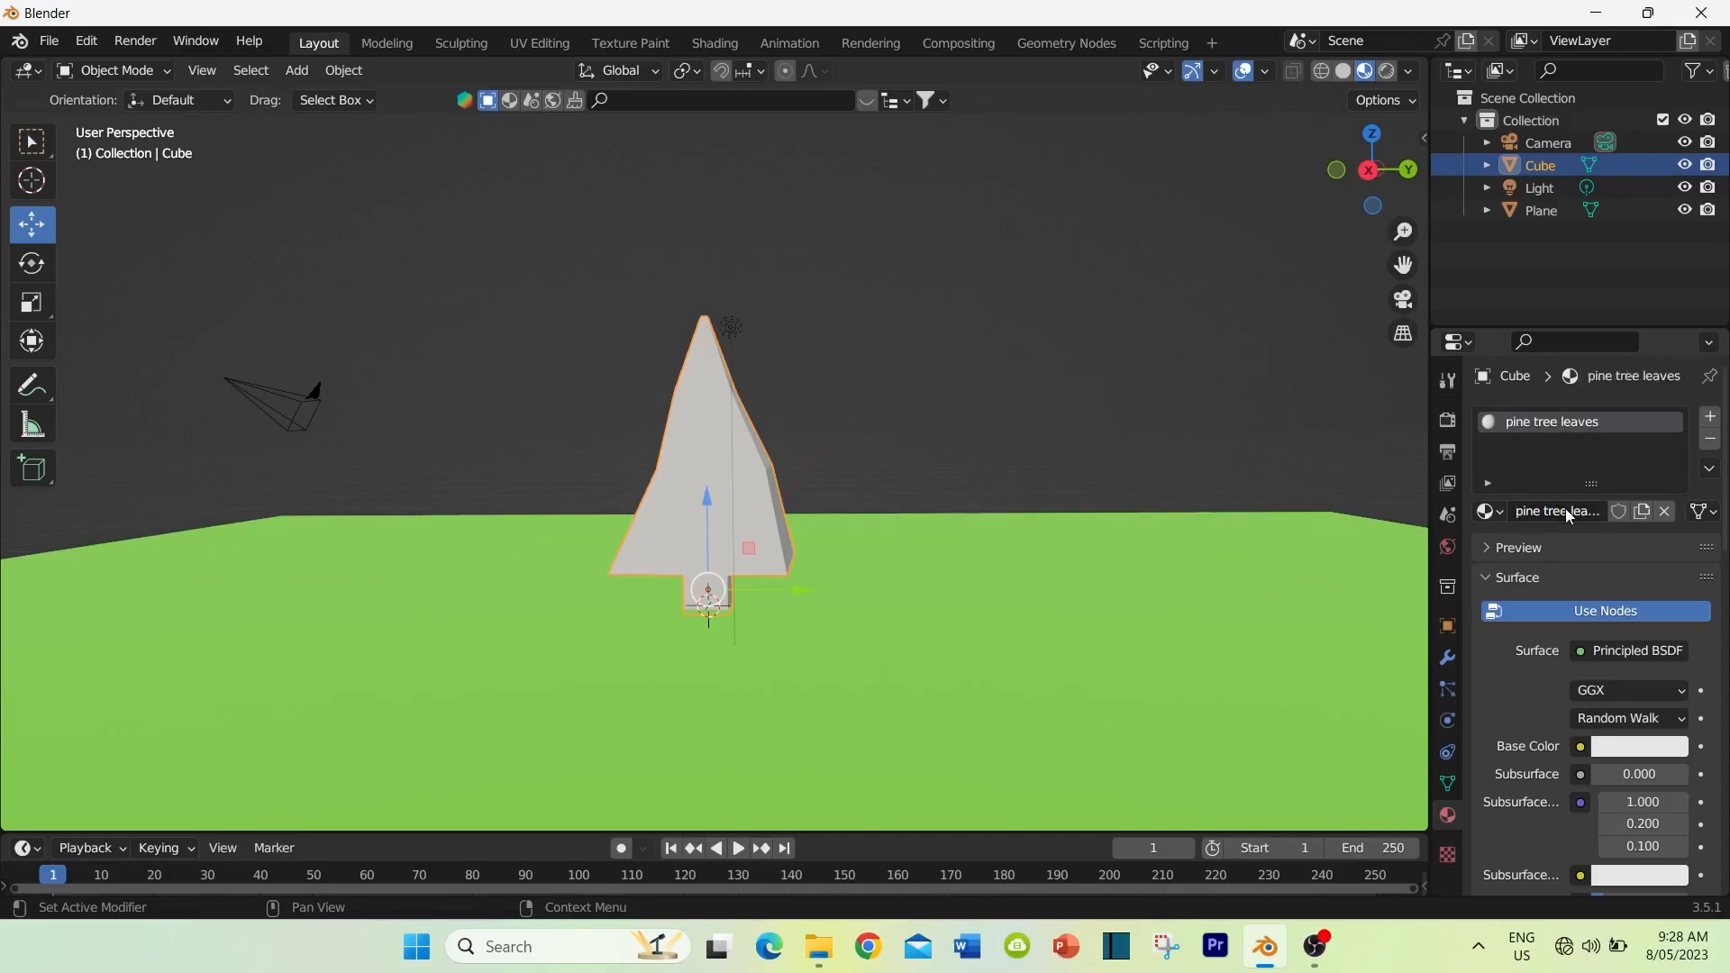
Step: Set the leaves material's base colour to dark green and its roughness to 1.000
left_click(1662, 740)
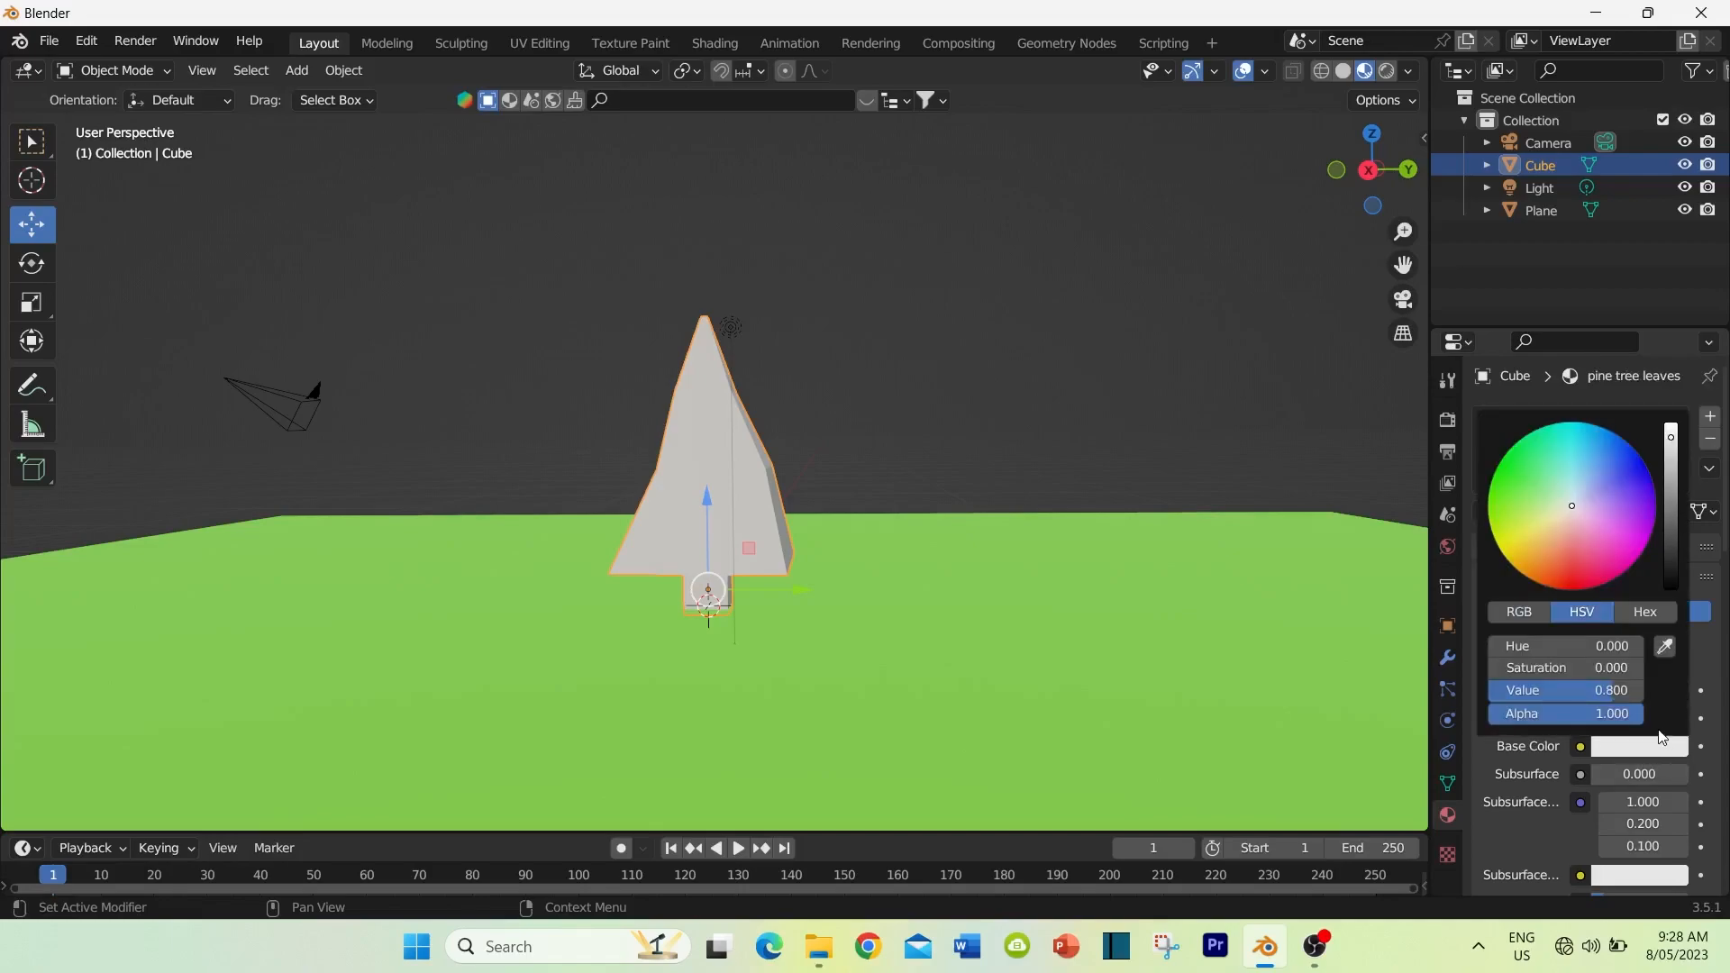
left_click(1503, 484)
left_click_drag(1670, 436, 1670, 523)
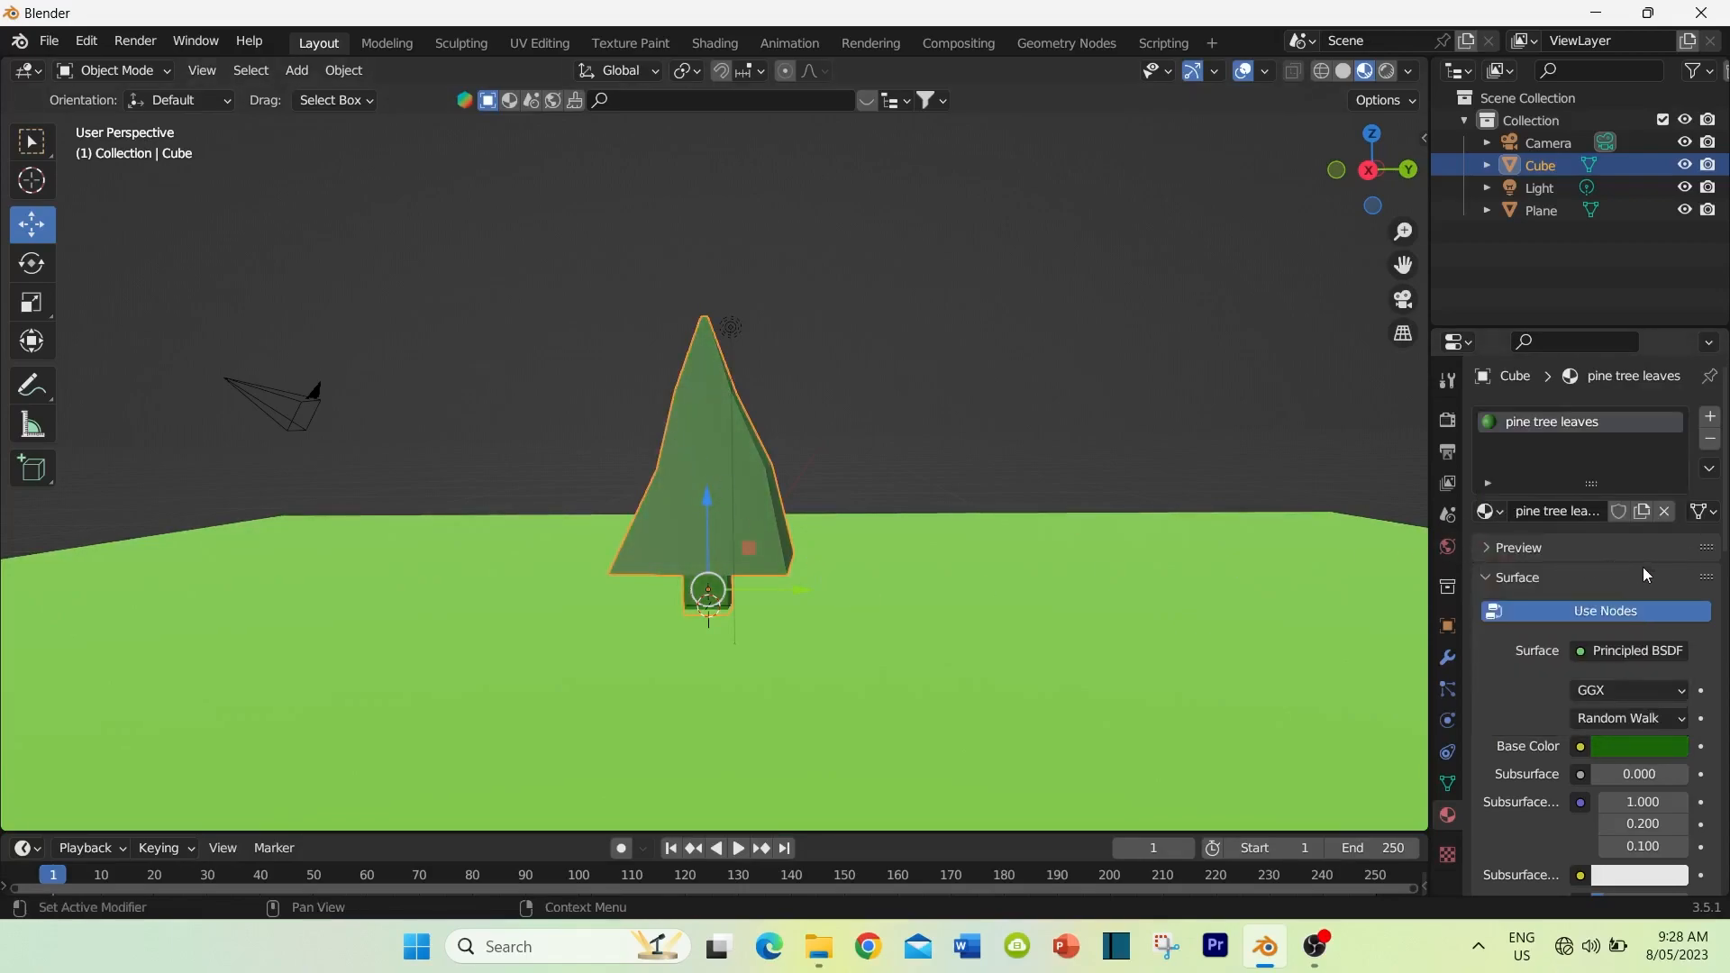
scroll(1536, 694, "down", 5)
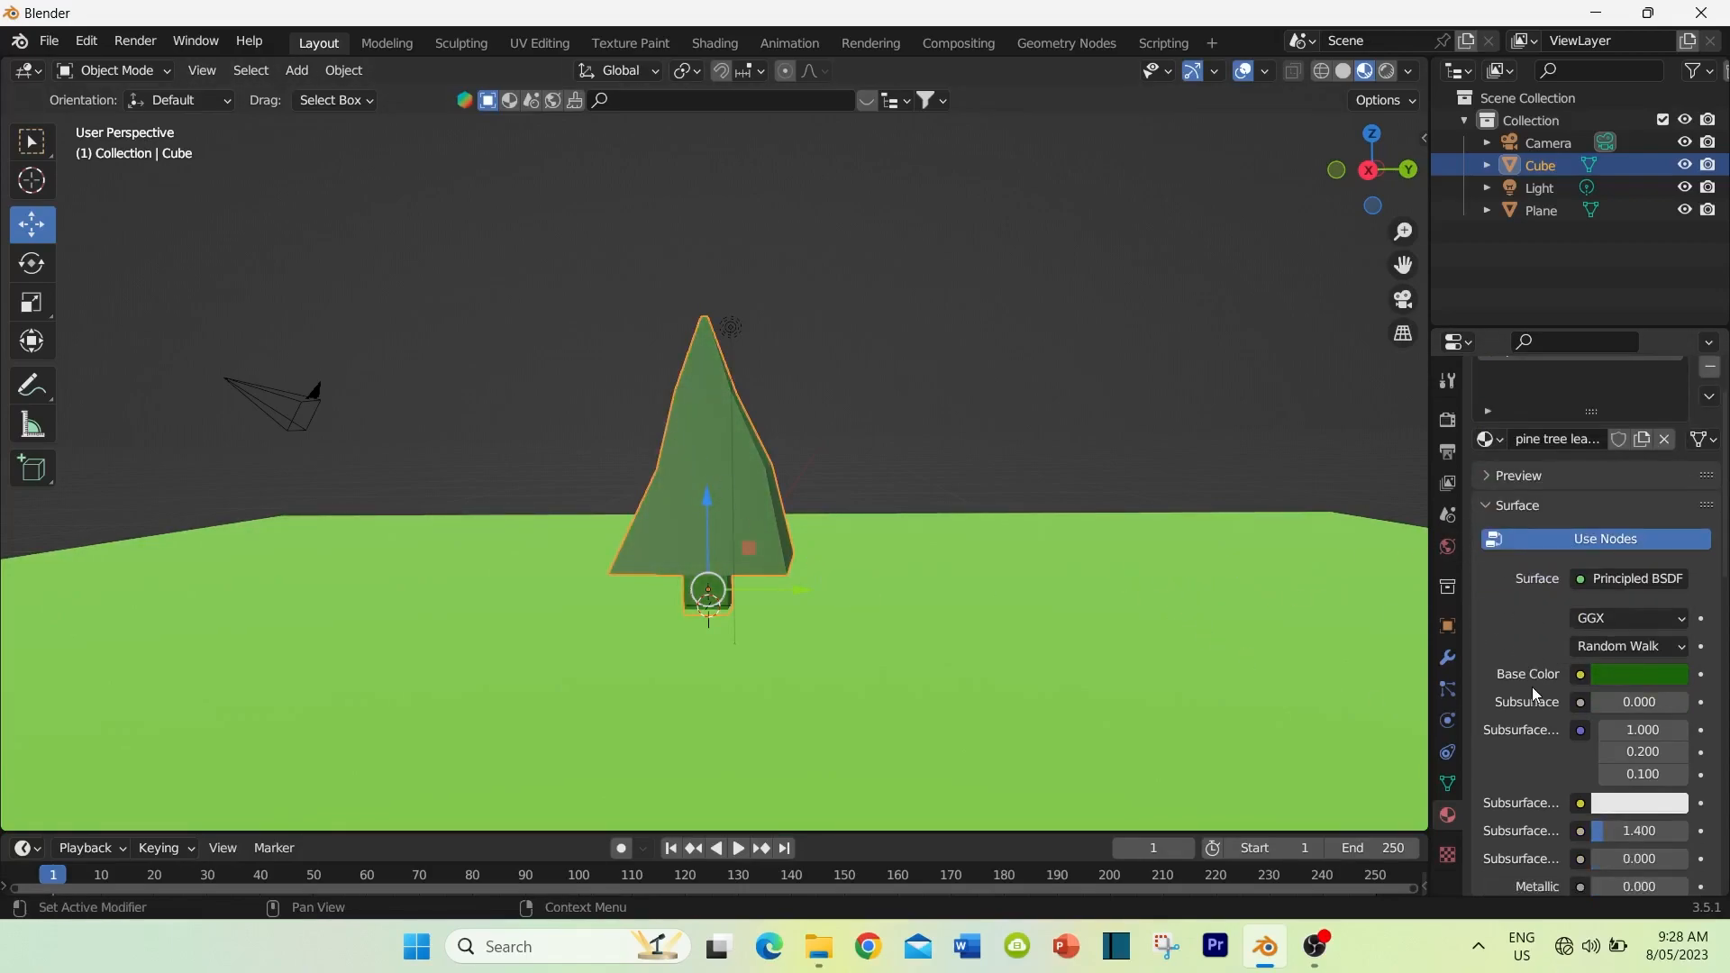
scroll(1536, 694, "down", 4)
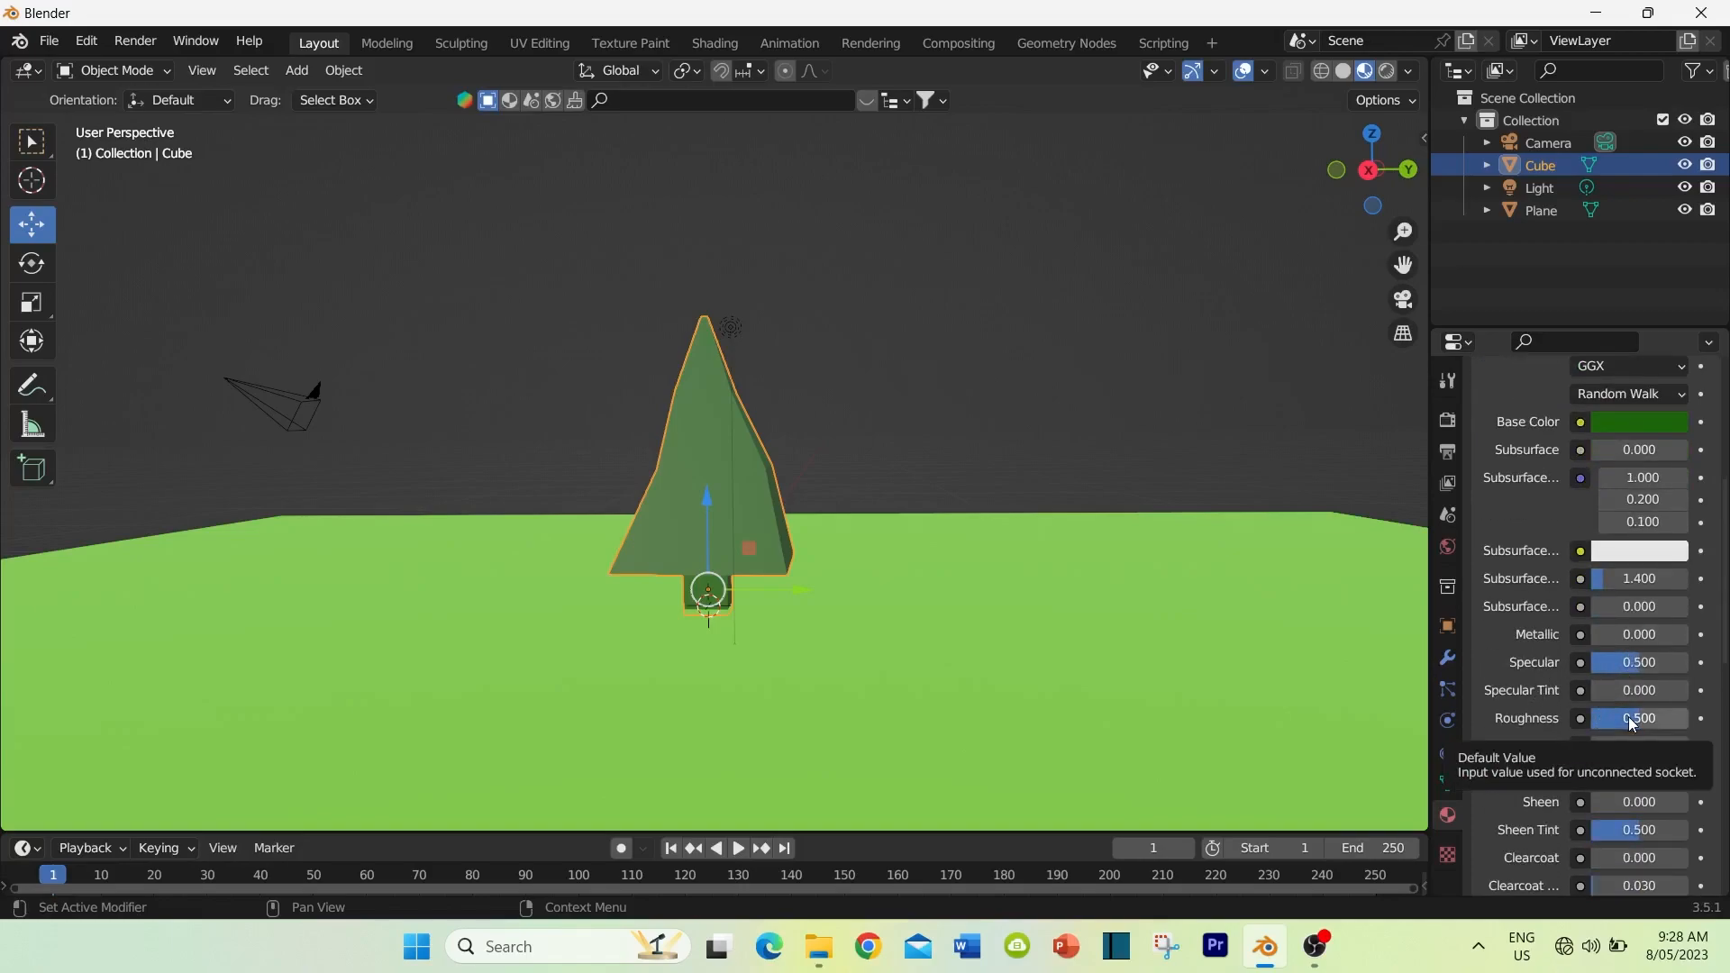
left_click(1635, 718)
left_click_drag(1635, 718, 1698, 718)
mouse_move(916, 527)
middle_mouse_down()
mouse_move(915, 499)
mouse_move(894, 506)
middle_mouse_up()
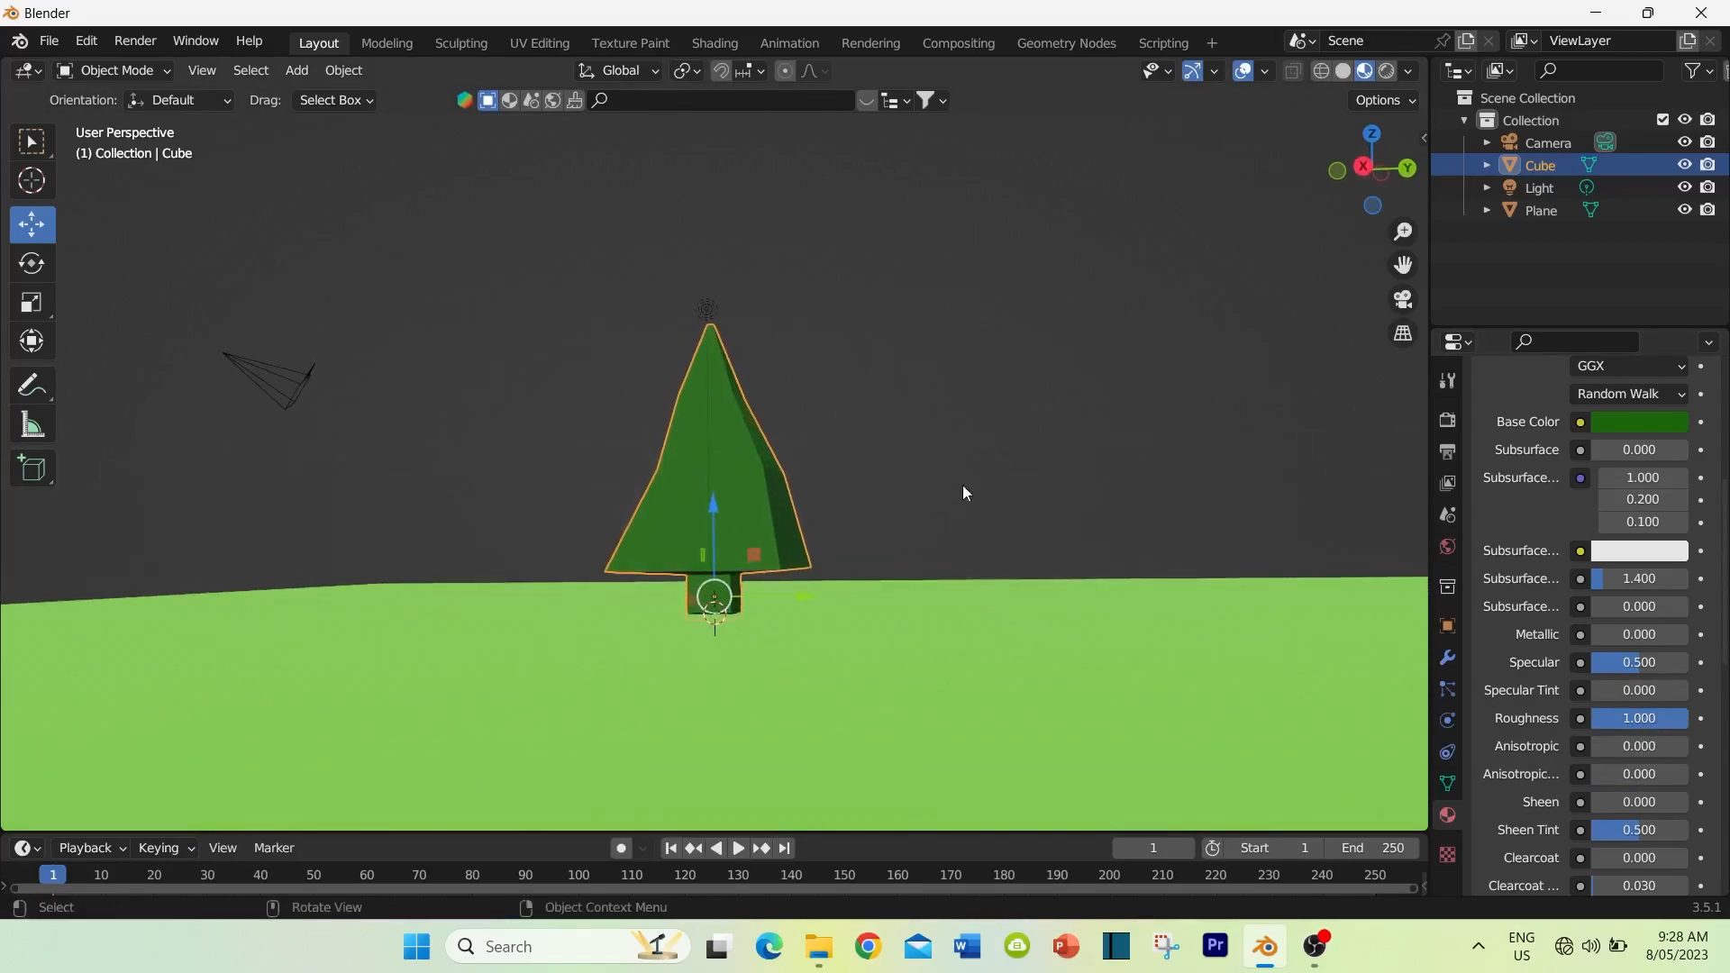
Step: Add a second material slot to the tree with a new material named "pine tree trunk"
scroll(1565, 505, "up", 9)
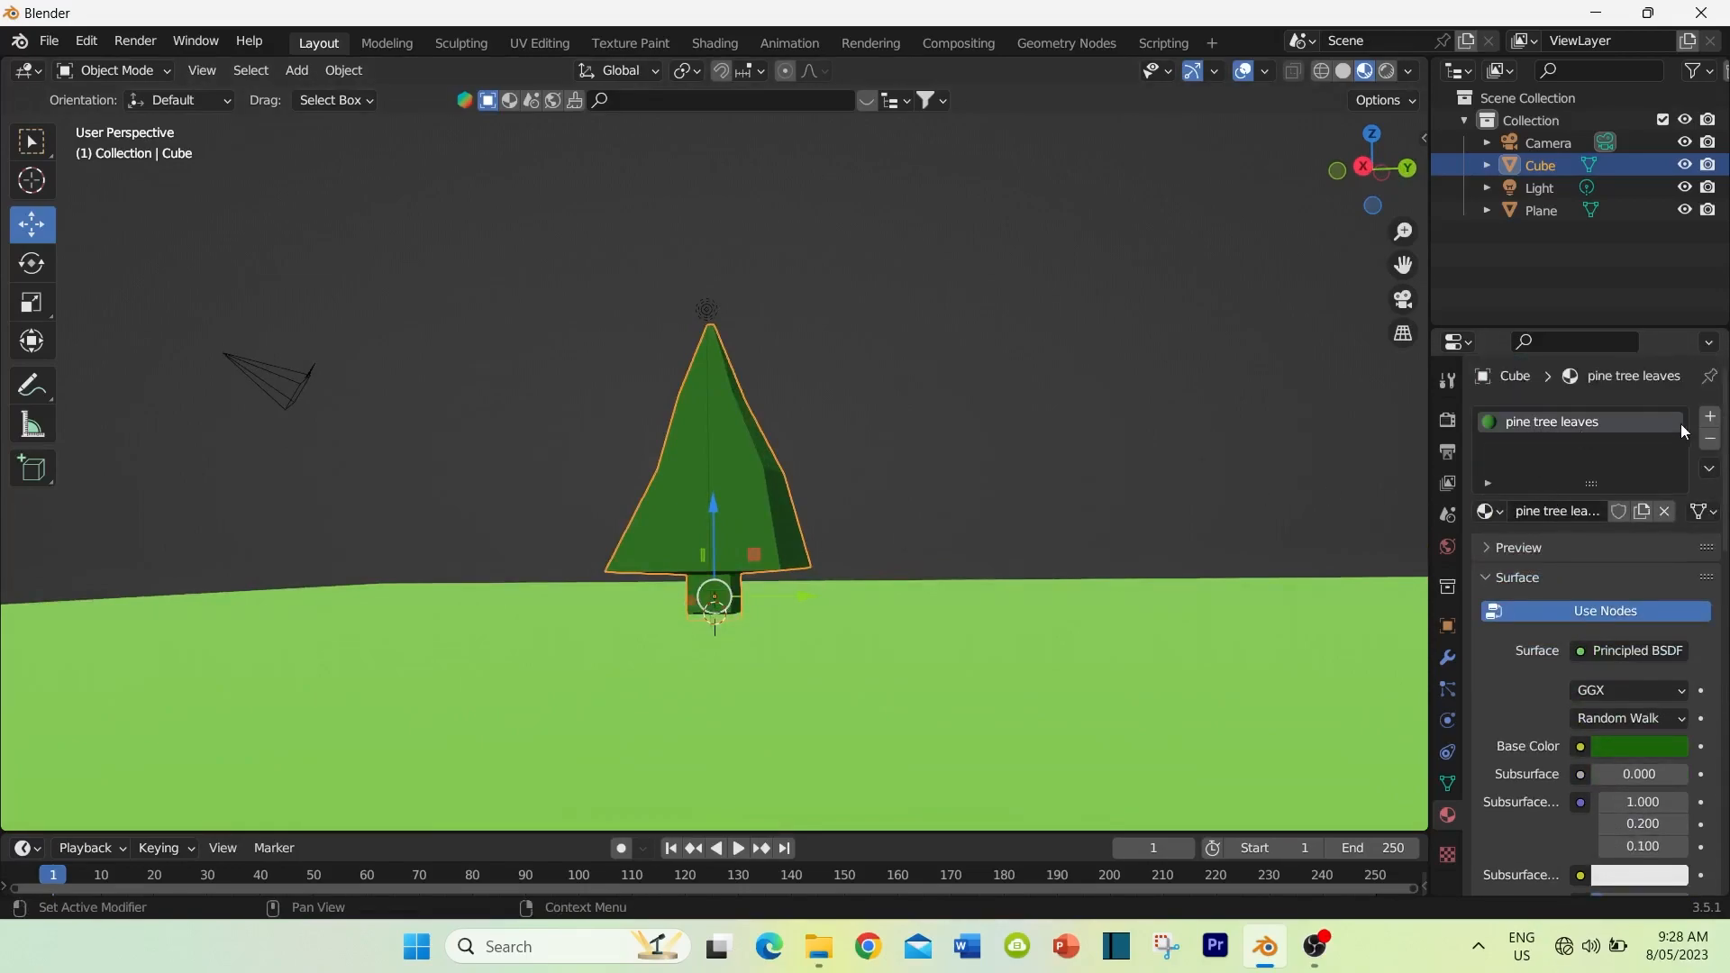
left_click(1710, 420)
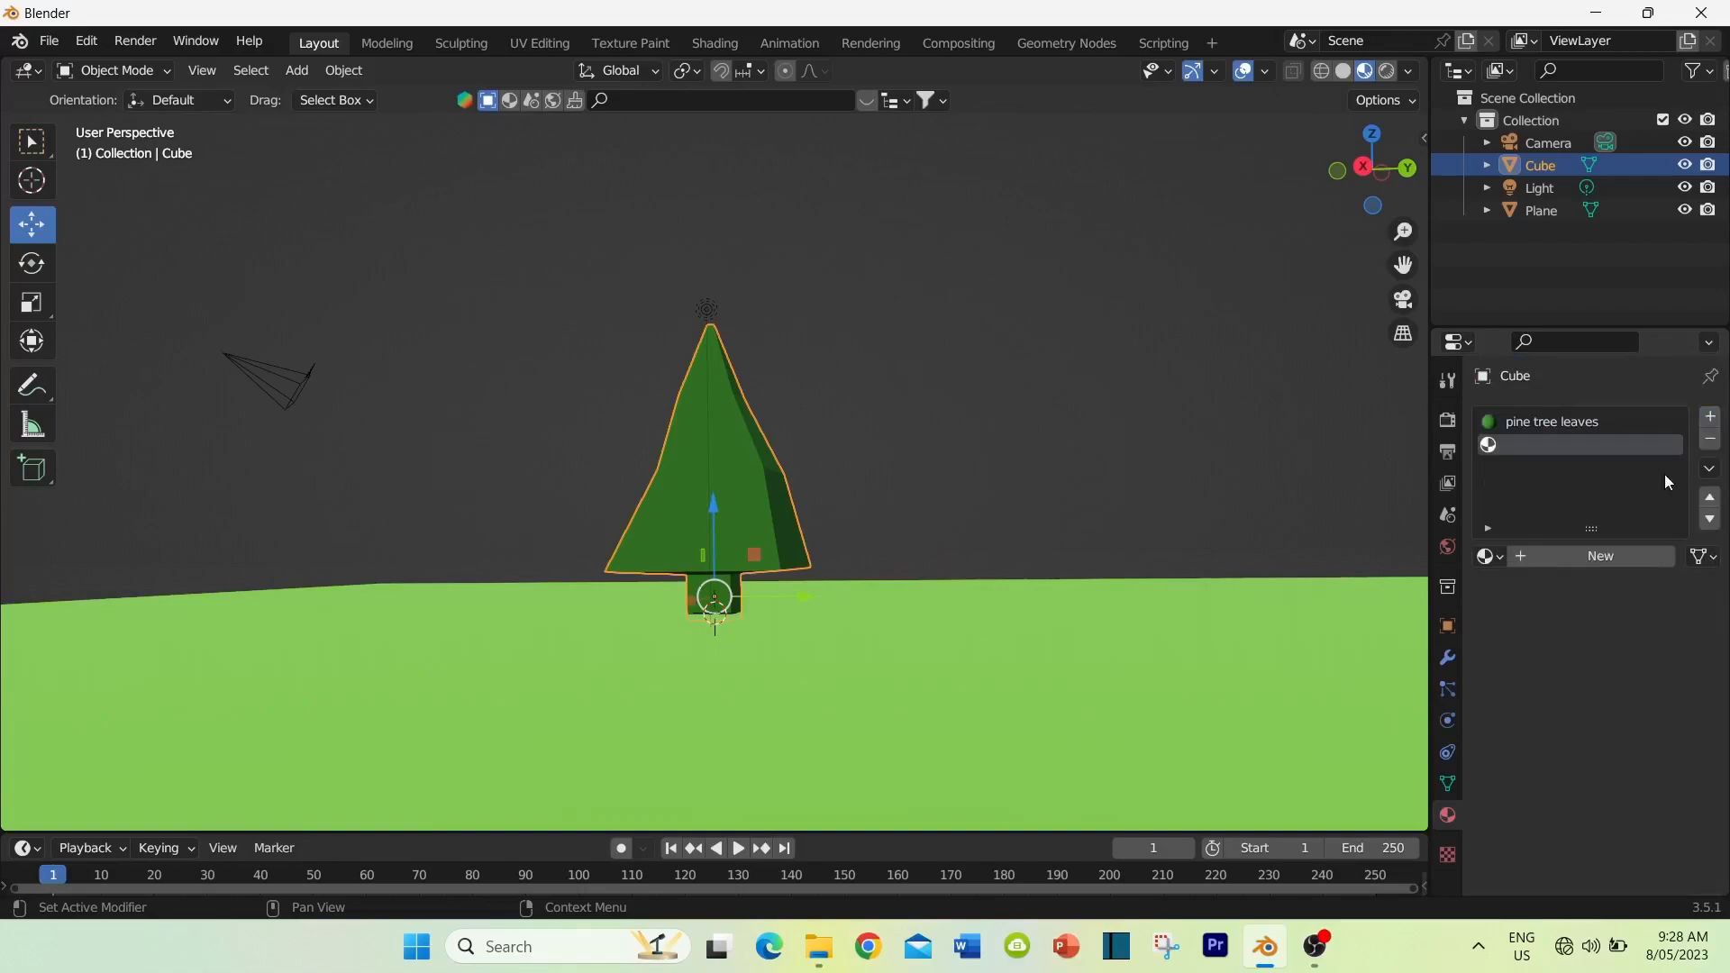
left_click(1567, 565)
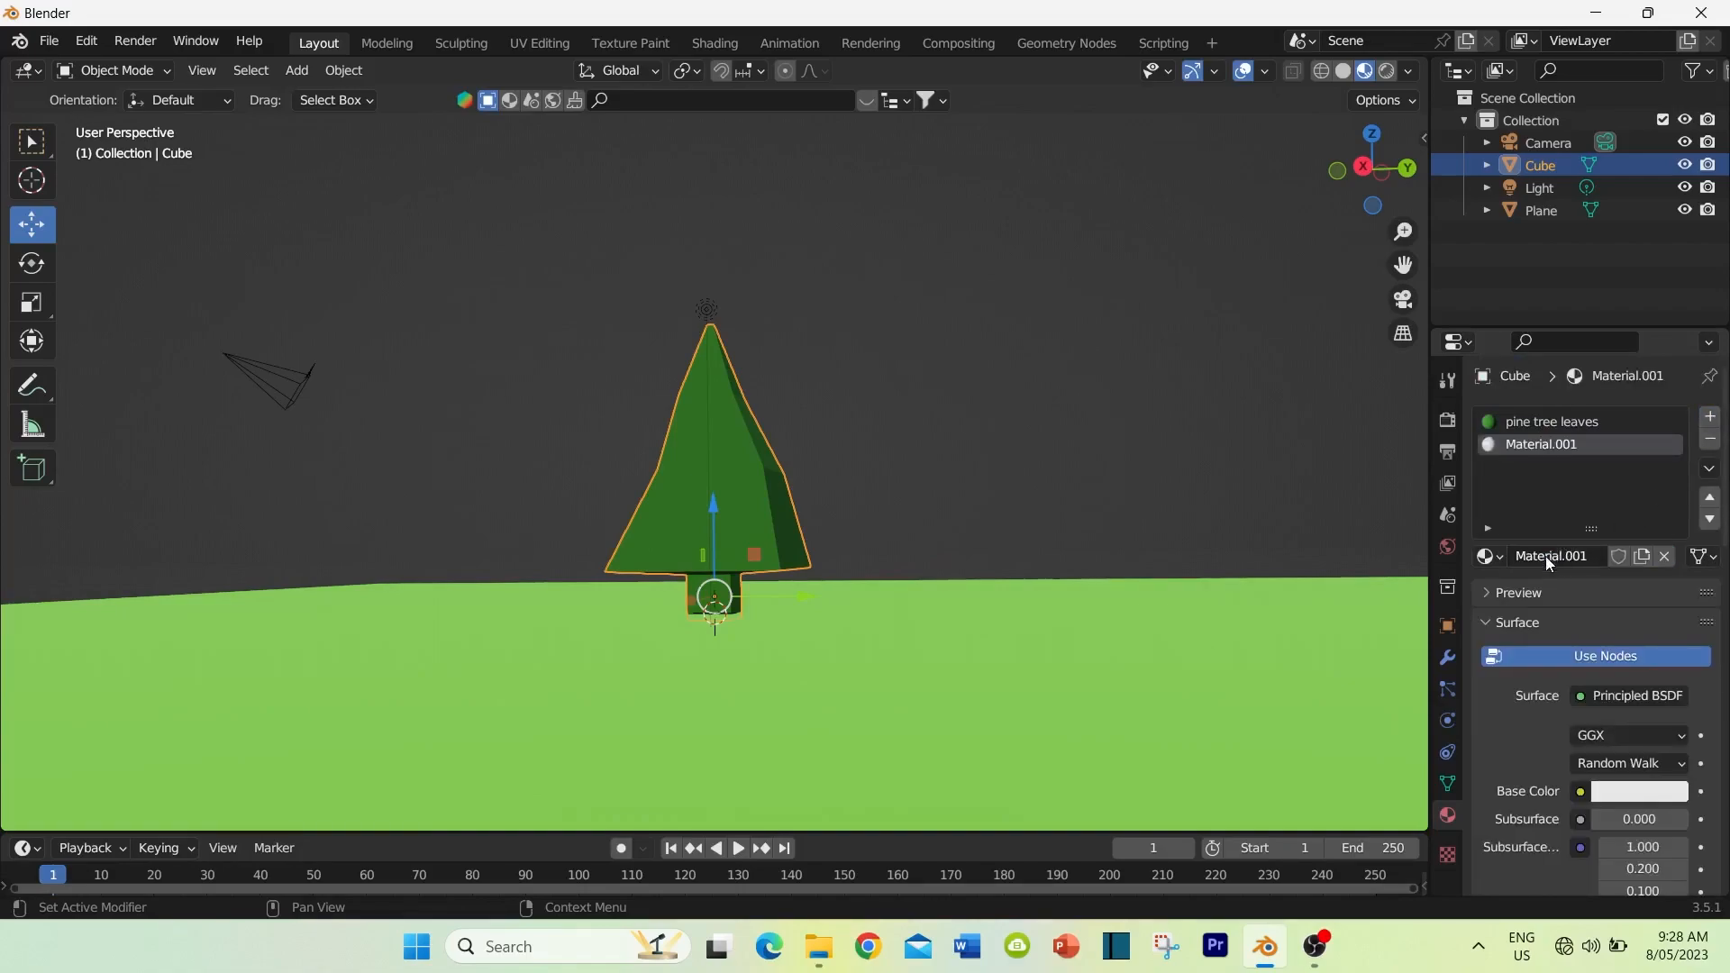
type("pine tree trunk")
key("Return")
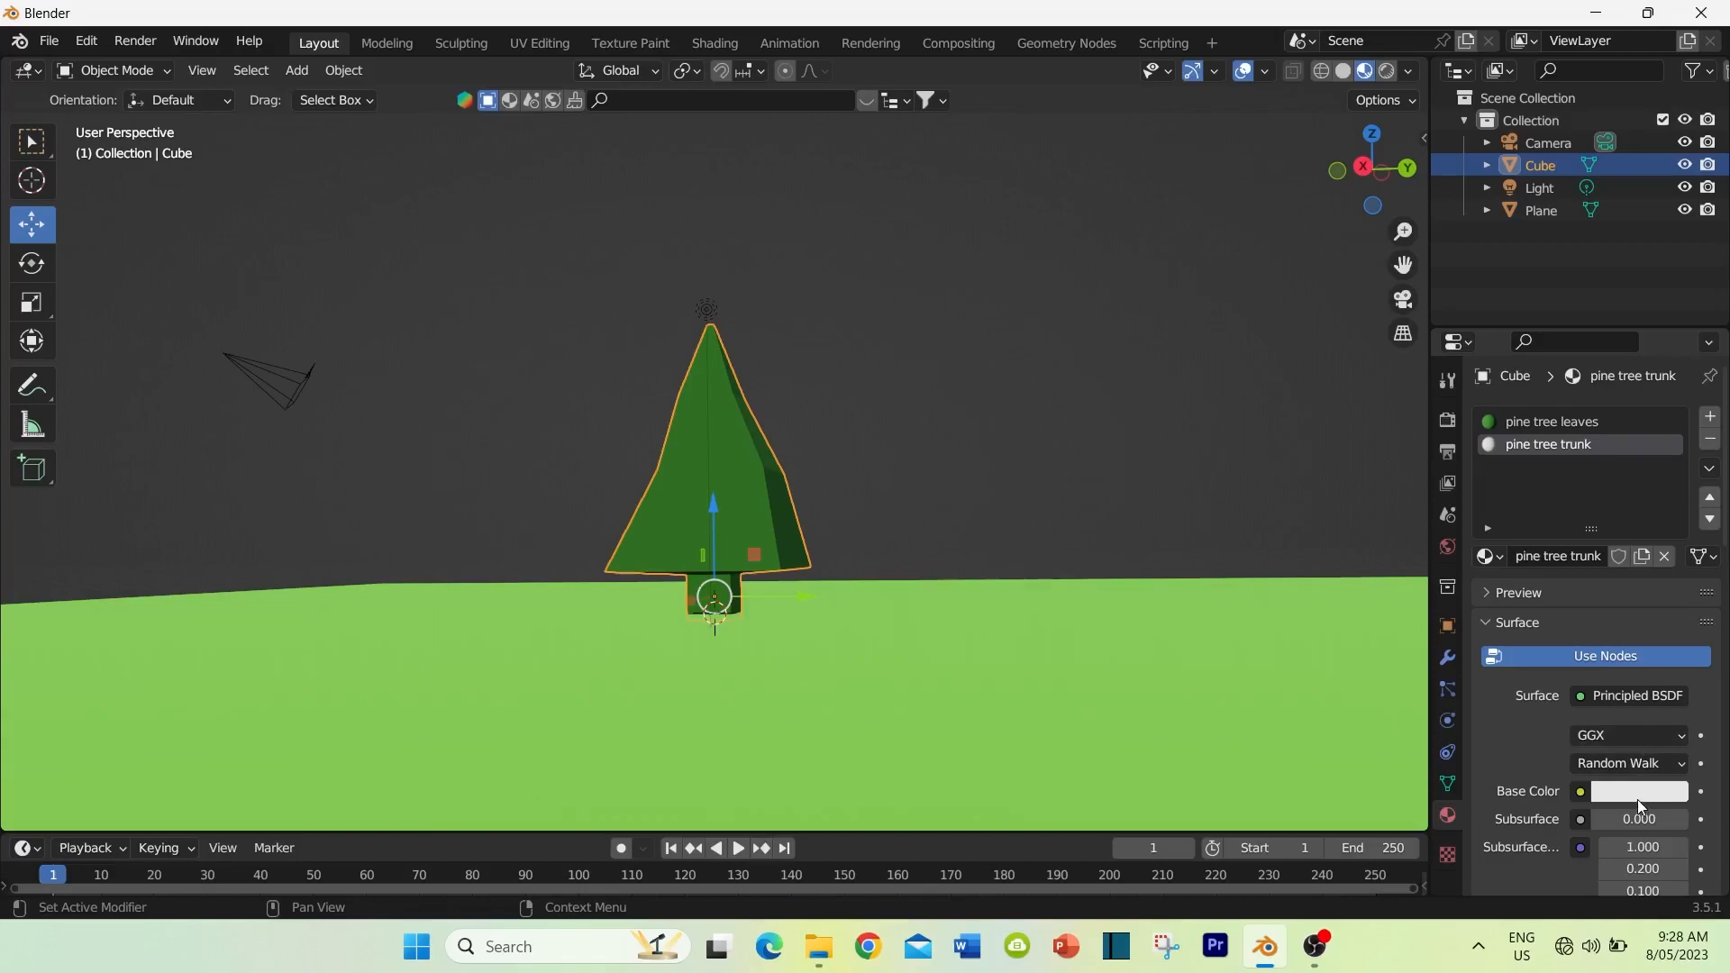
Step: Set the trunk material's base colour to brown with hue 0.032, saturation 0.988 and value 0.170, and its roughness to 1.000
left_click(1636, 797)
left_click(1536, 600)
left_click_drag(1537, 600, 1538, 622)
left_click_drag(1670, 482, 1671, 559)
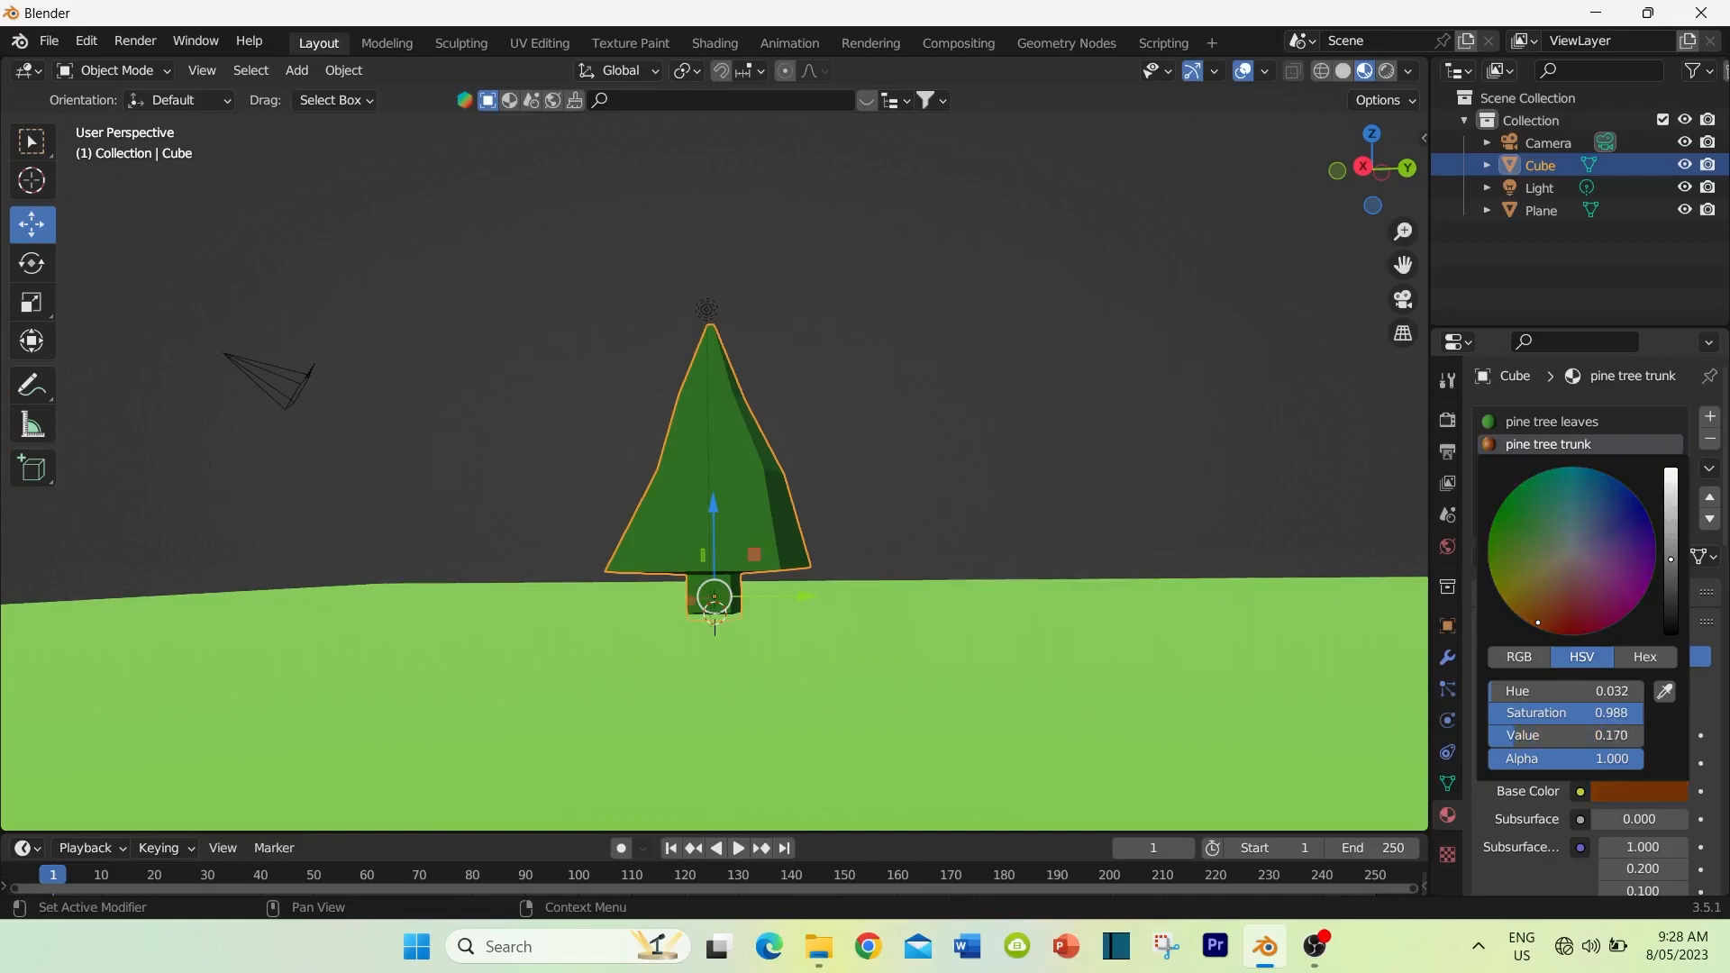
scroll(1532, 803, "down", 8)
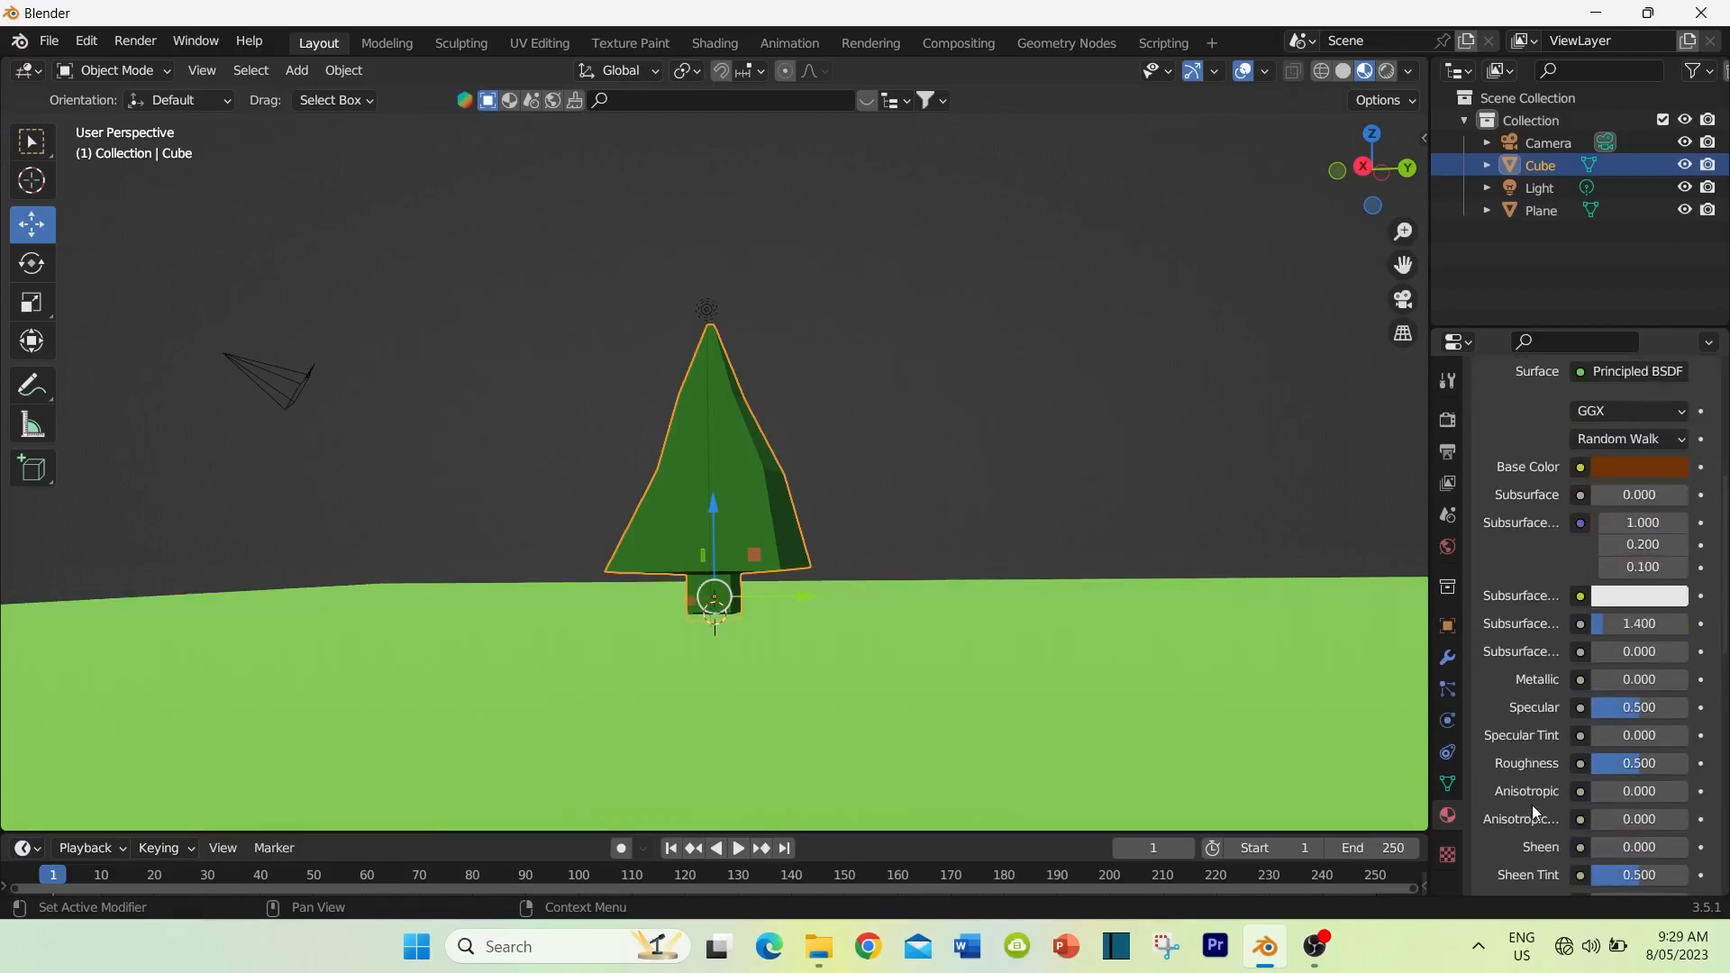
left_click_drag(1627, 764, 1685, 764)
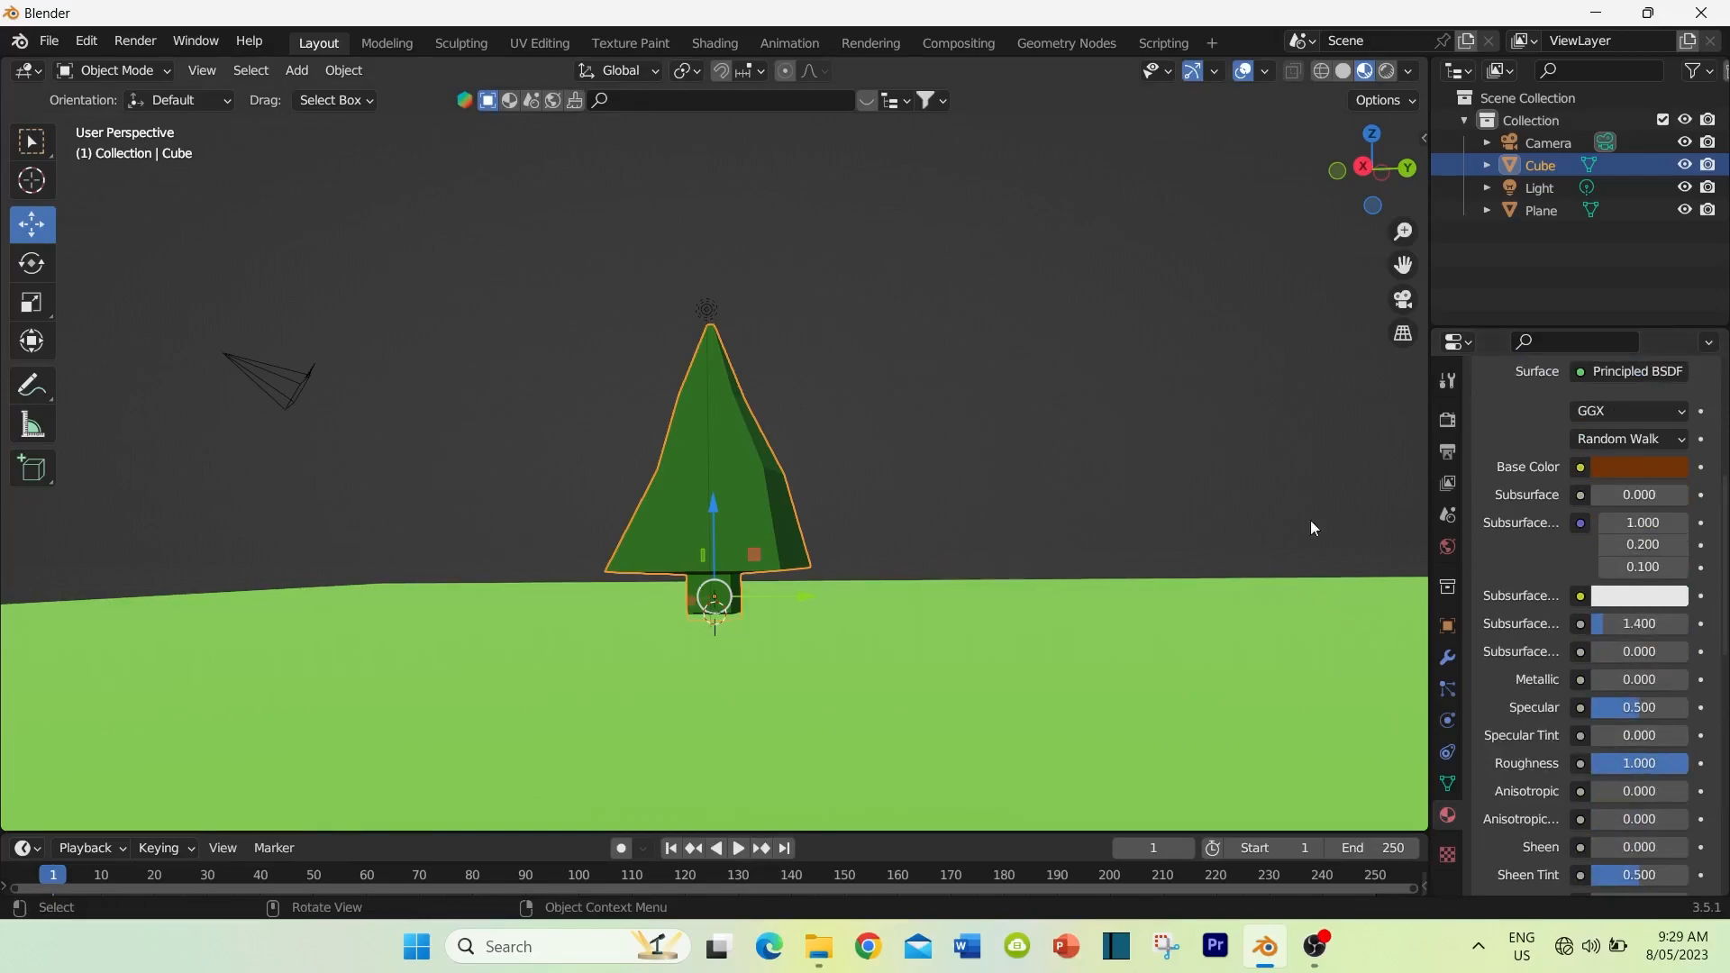
Step: In Edit Mode with face selection, assign the "pine tree trunk" material to the trunk's side faces, and return to Object Mode
scroll(1510, 465, "up", 8)
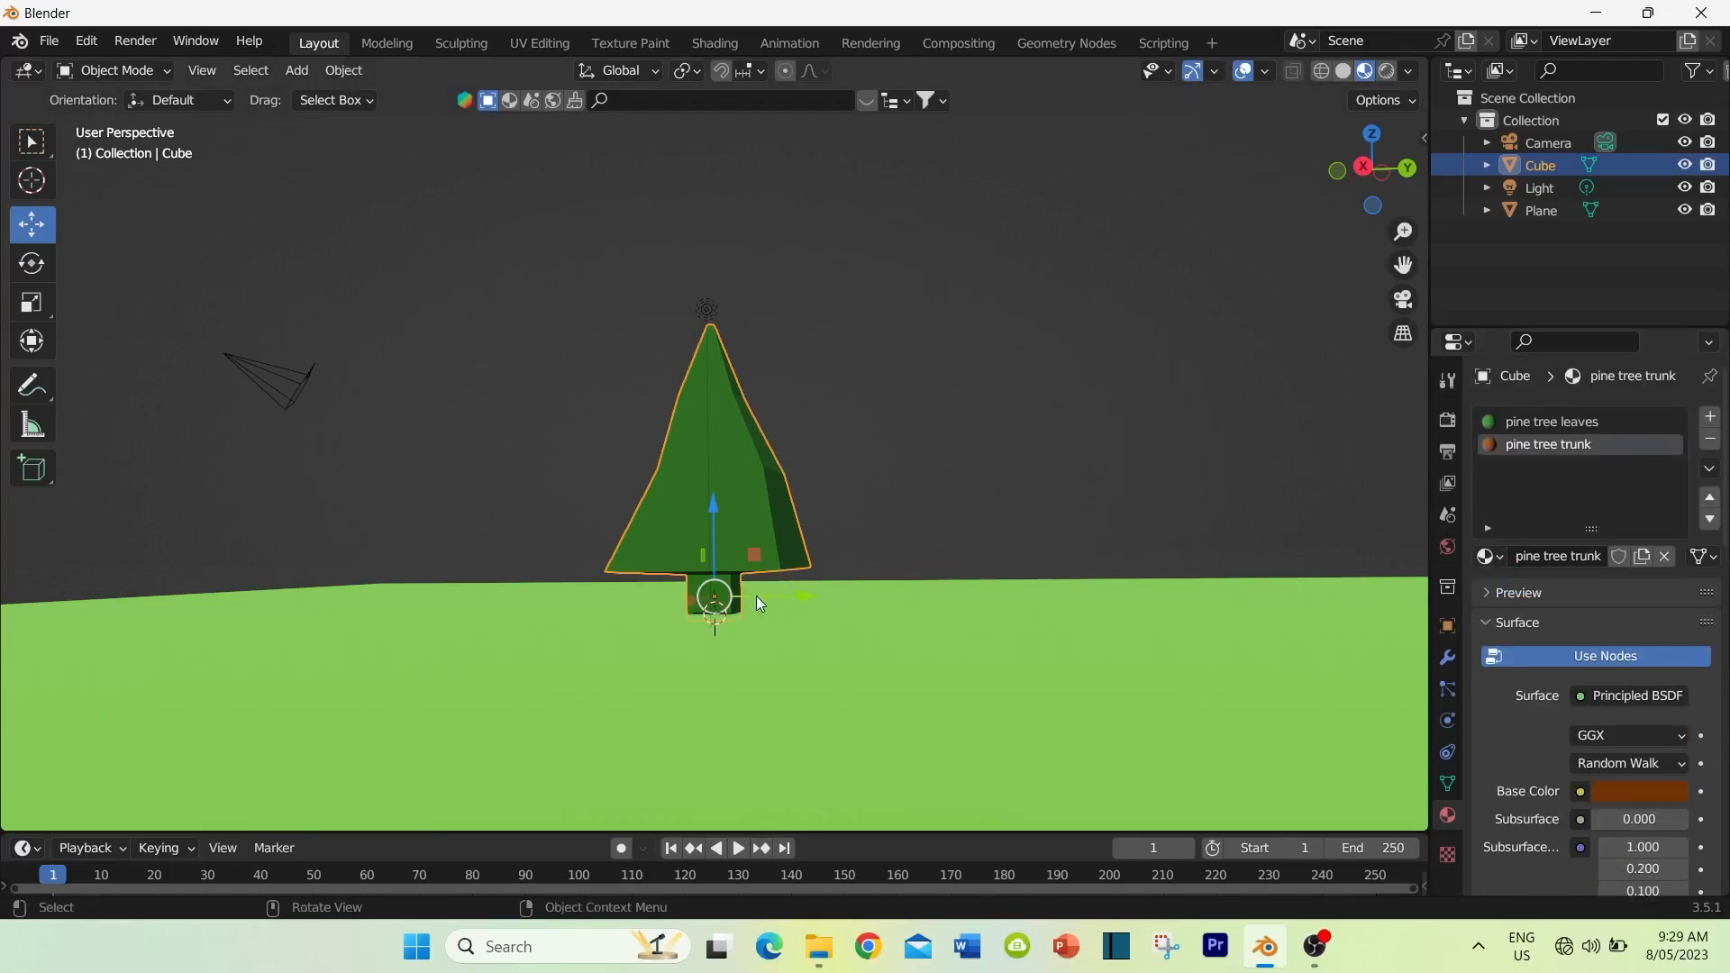
scroll(754, 592, "up", 3)
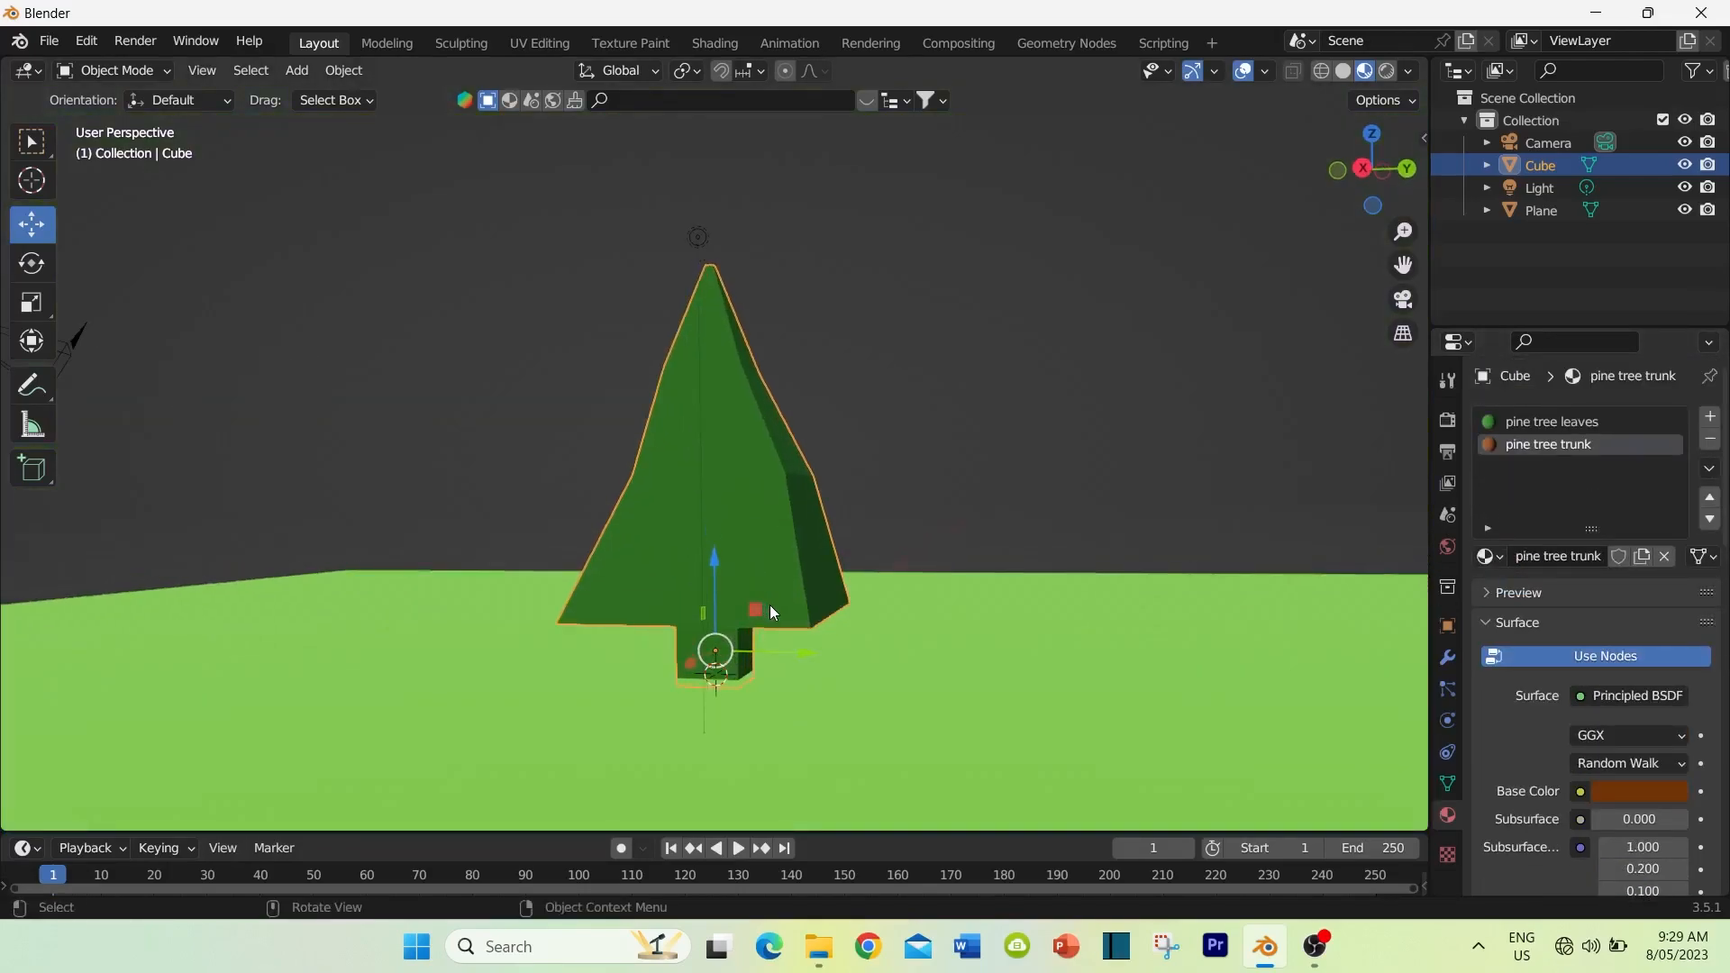
key("Tab")
middle_click_drag(868, 645, 848, 628)
left_click(235, 72)
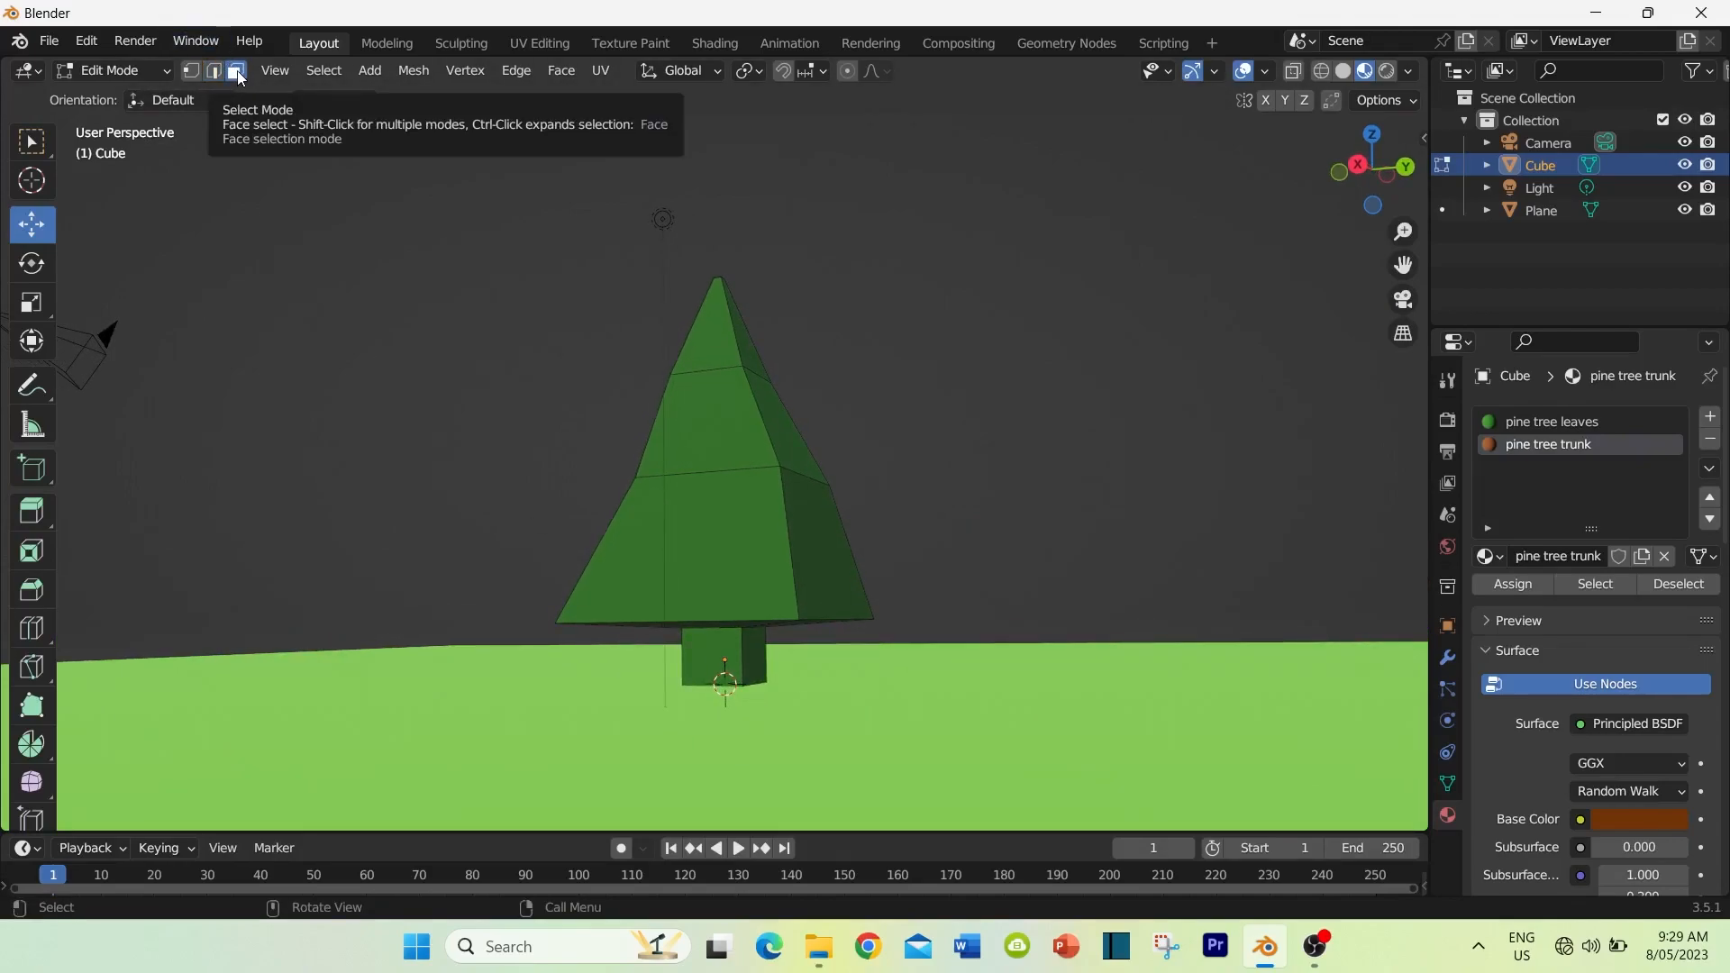
left_click(706, 649)
middle_click_drag(706, 649, 925, 702)
left_click(781, 657, "shift")
middle_click_drag(781, 656, 640, 663)
left_click(772, 636, "shift")
middle_click_drag(771, 637, 608, 671)
left_click(851, 662, "shift")
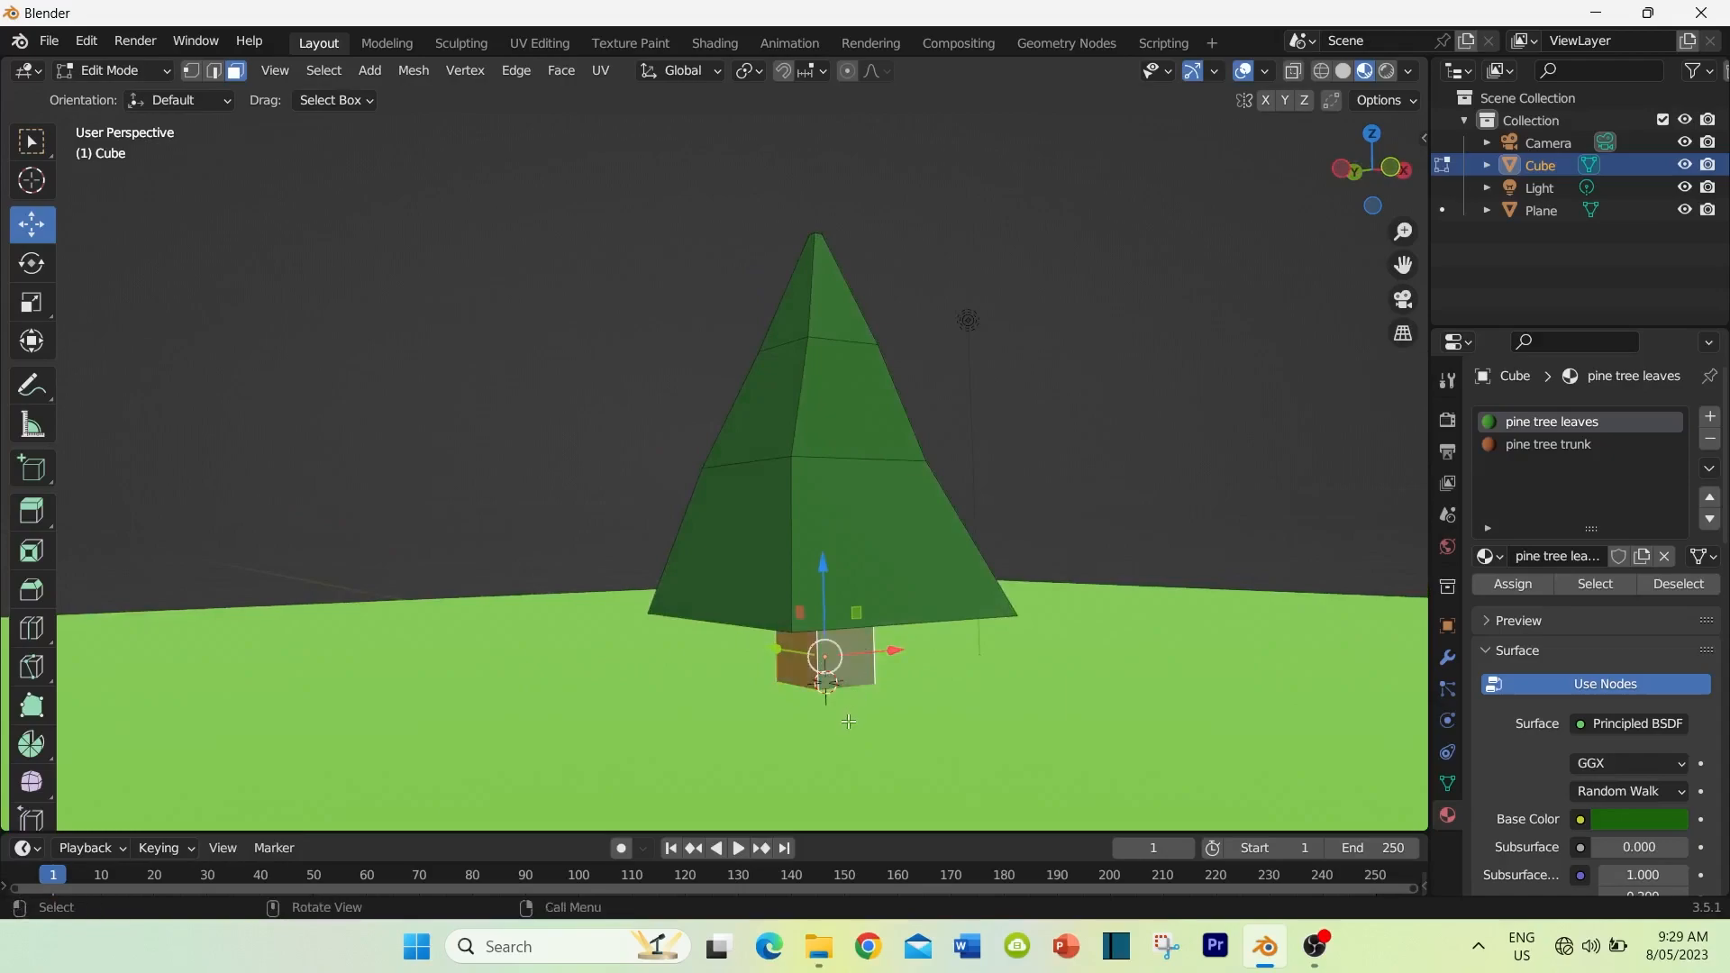
middle_click_drag(848, 721, 1016, 825)
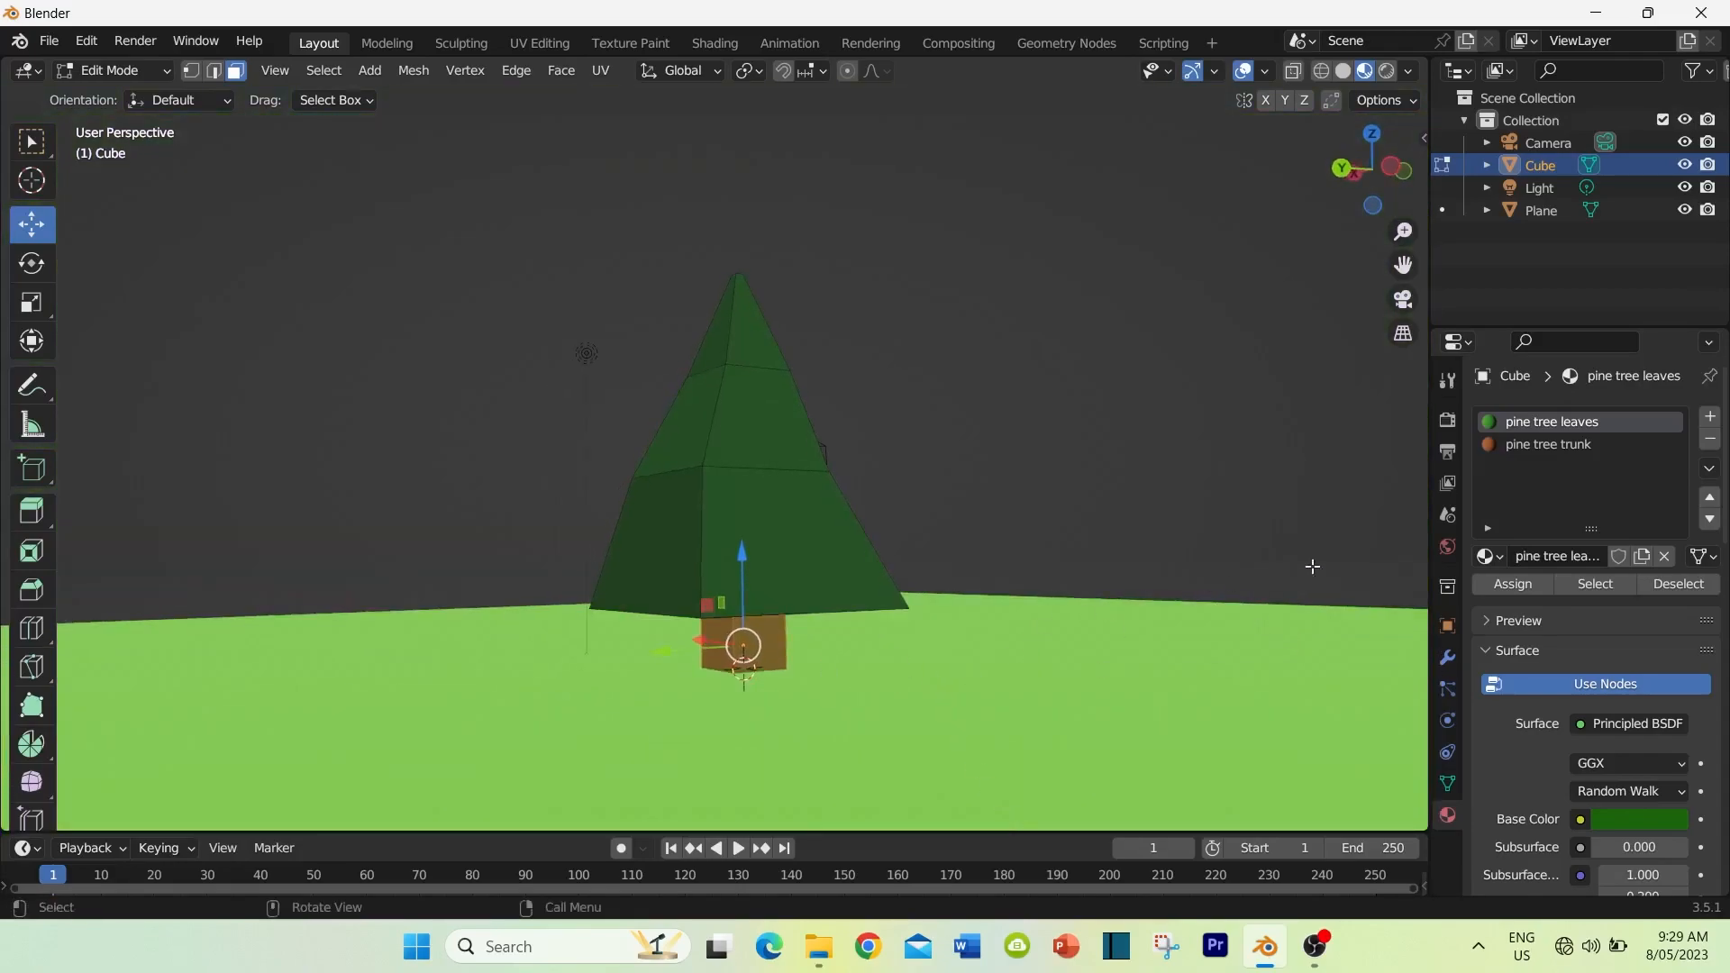
left_click(1547, 447)
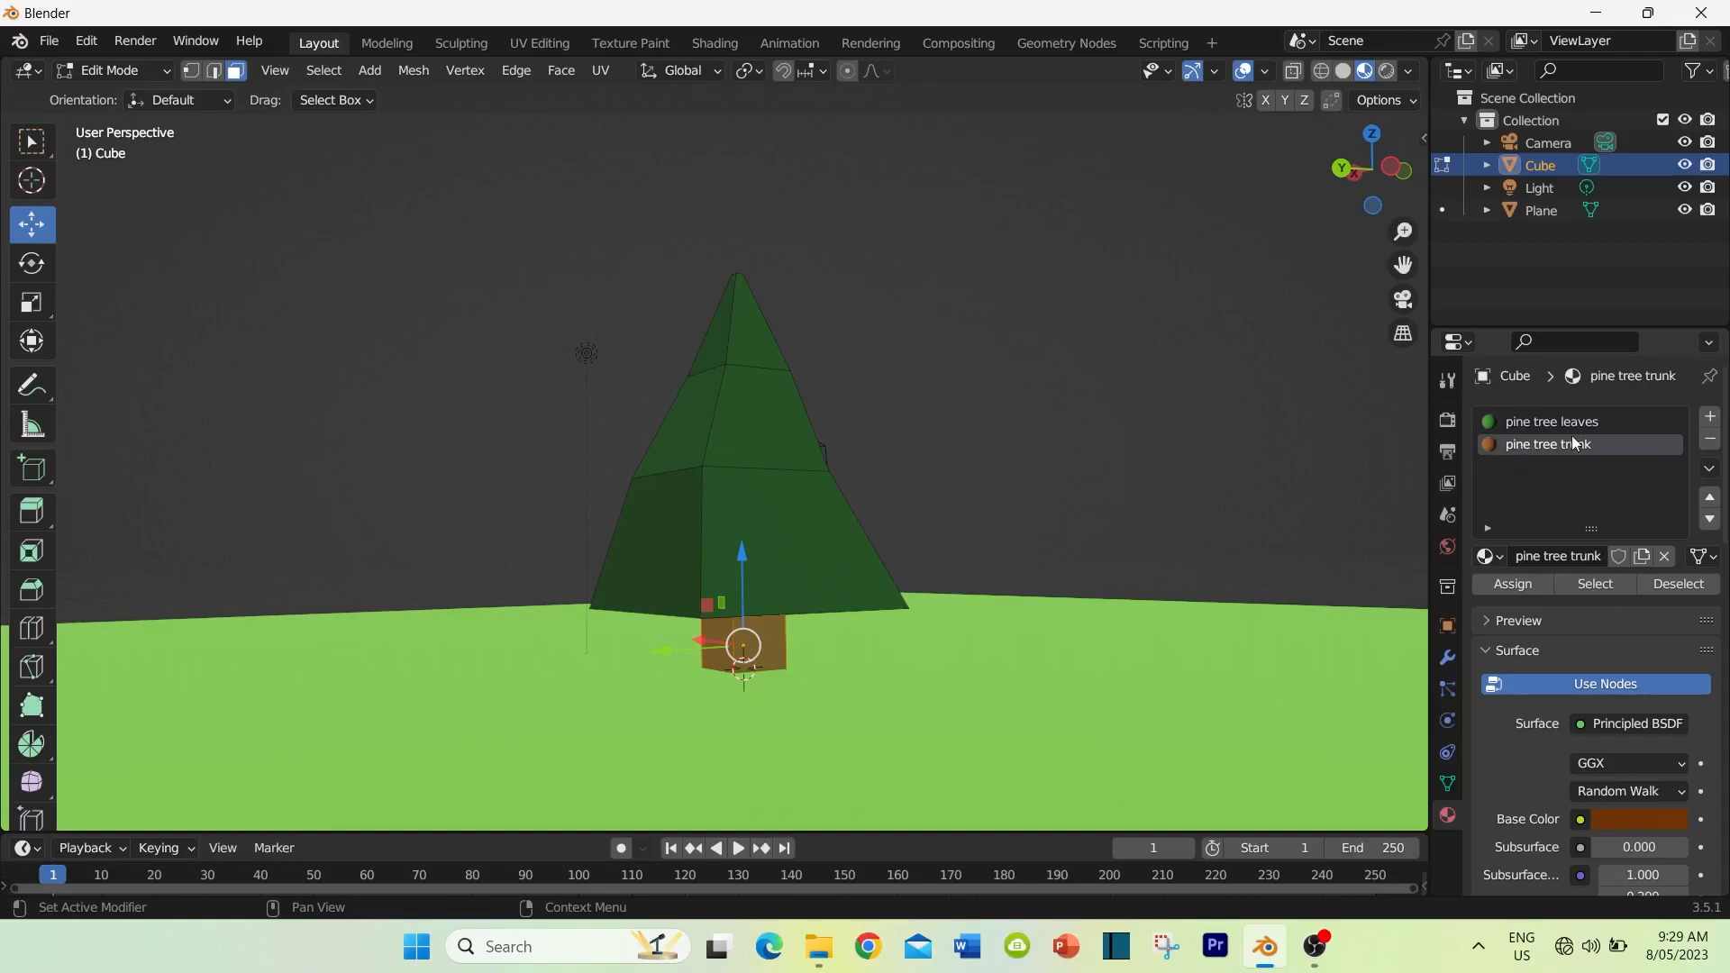
left_click(1501, 580)
left_click(1098, 595)
middle_click_drag(1072, 658, 360, 234)
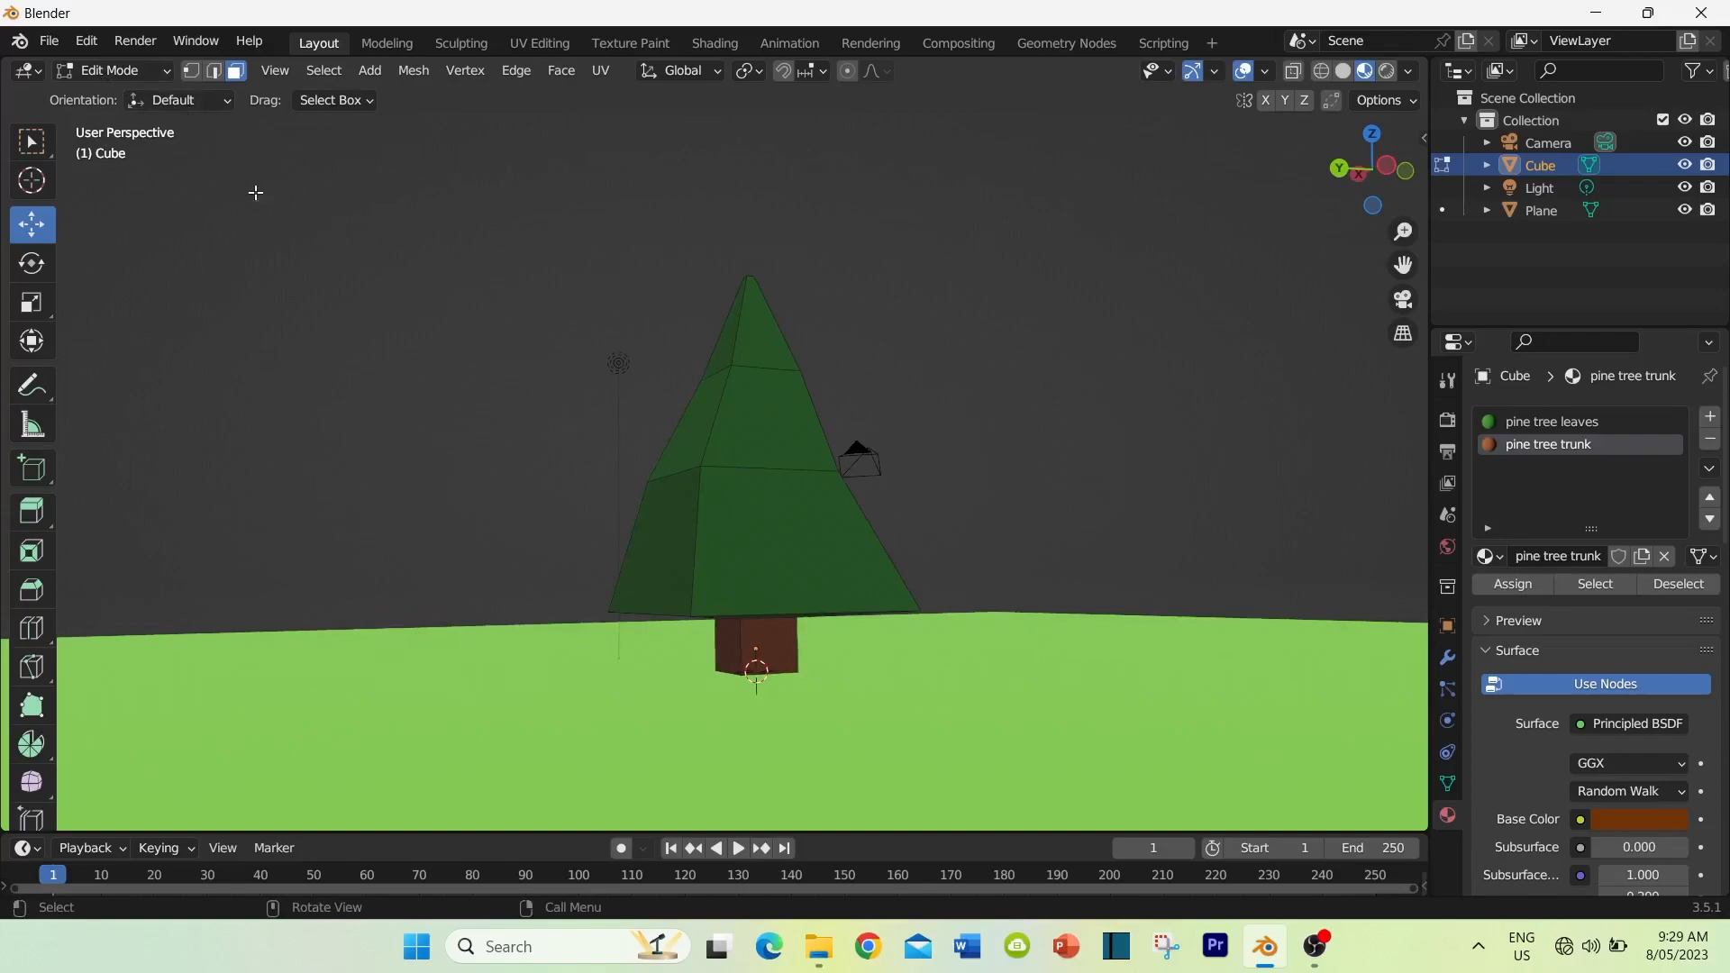
key("Tab")
scroll(551, 438, "down", 2)
middle_click_drag(551, 437, 576, 472)
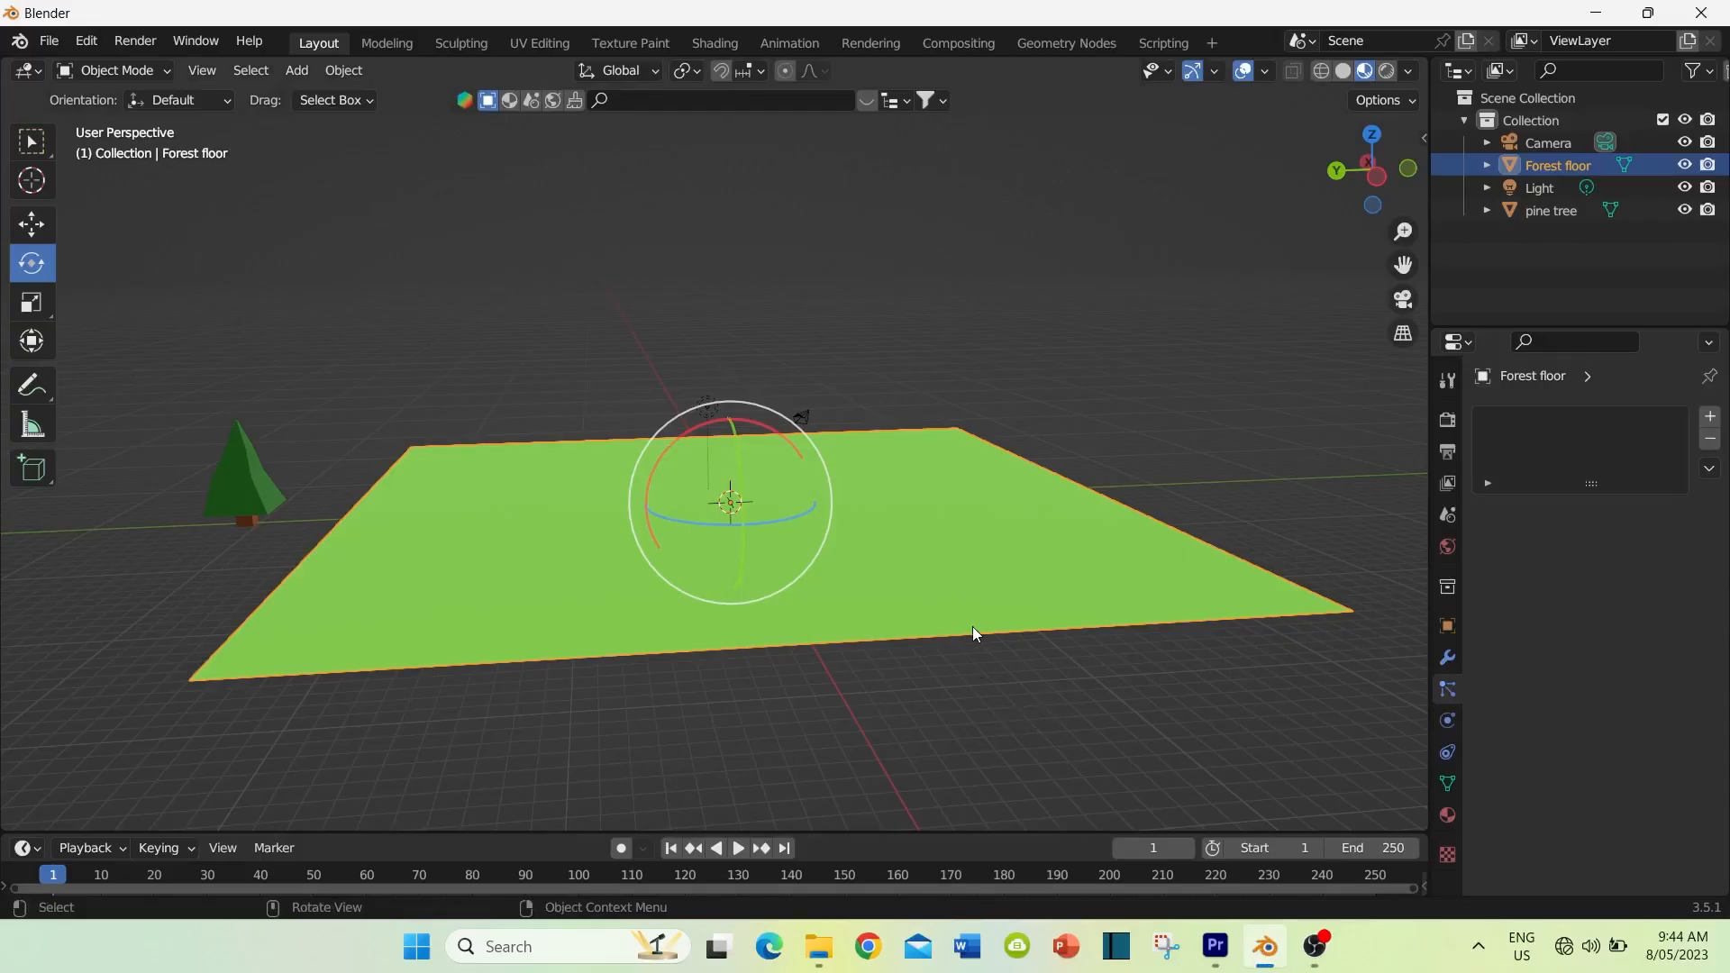
Step: Select the pine tree object standing beside the forest floor
middle_click_drag(971, 625, 937, 609)
middle_click_drag(922, 537, 921, 551)
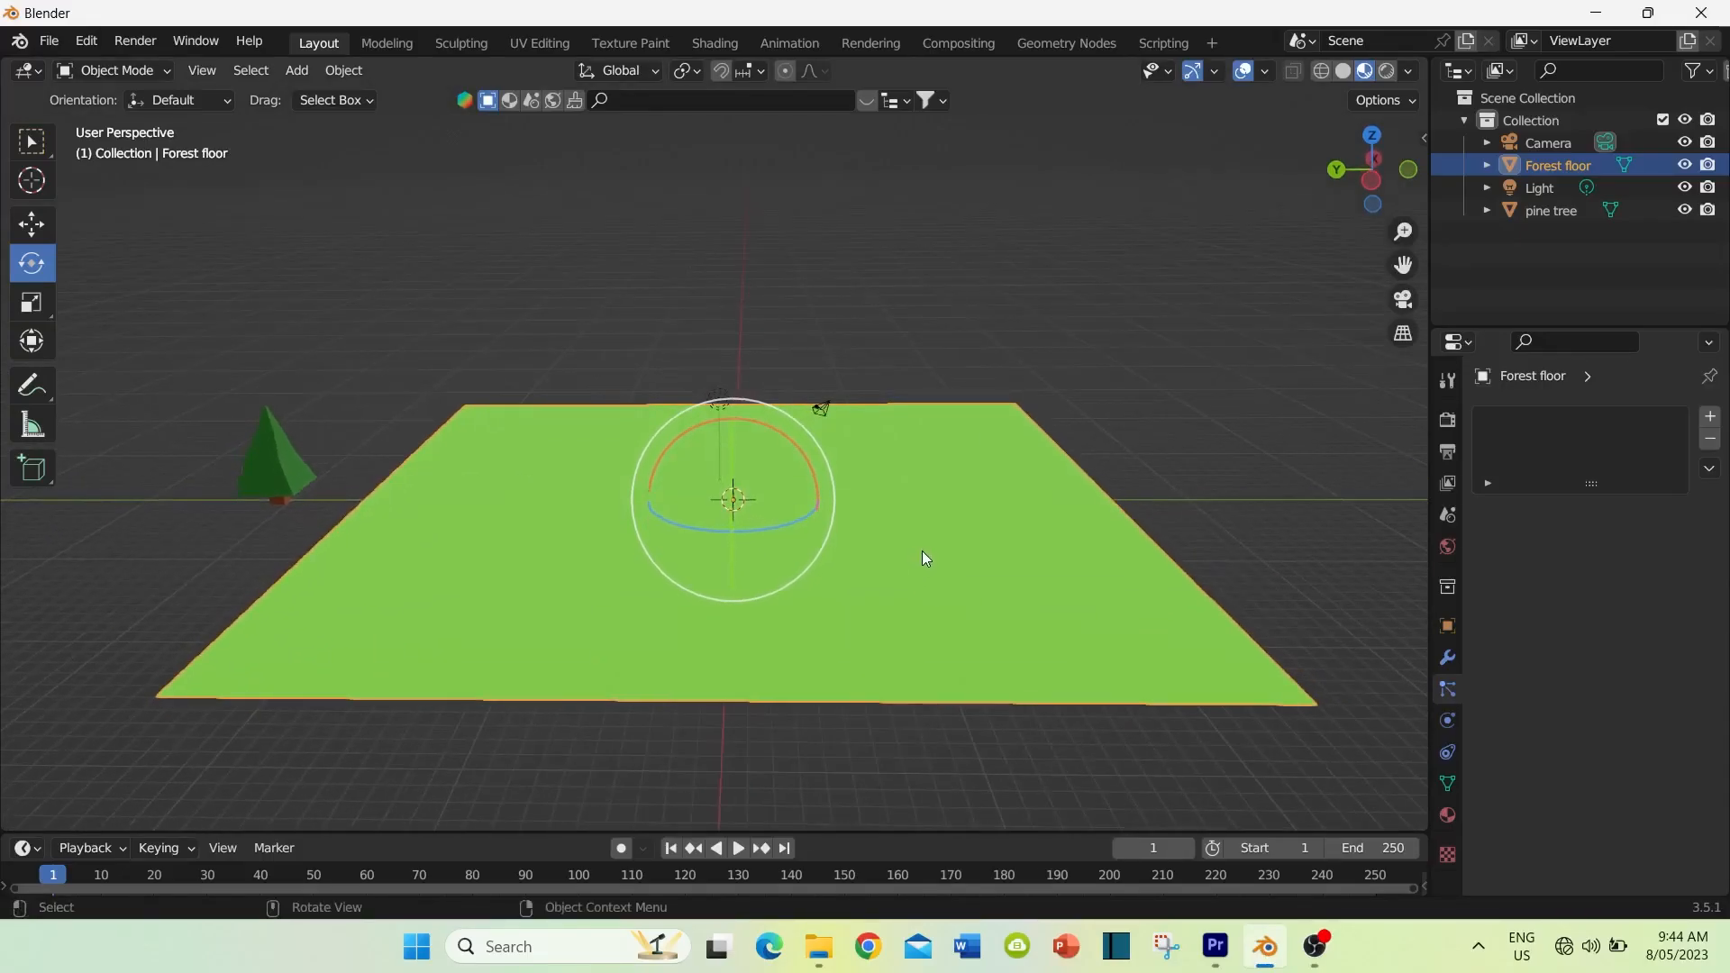
left_click(286, 470)
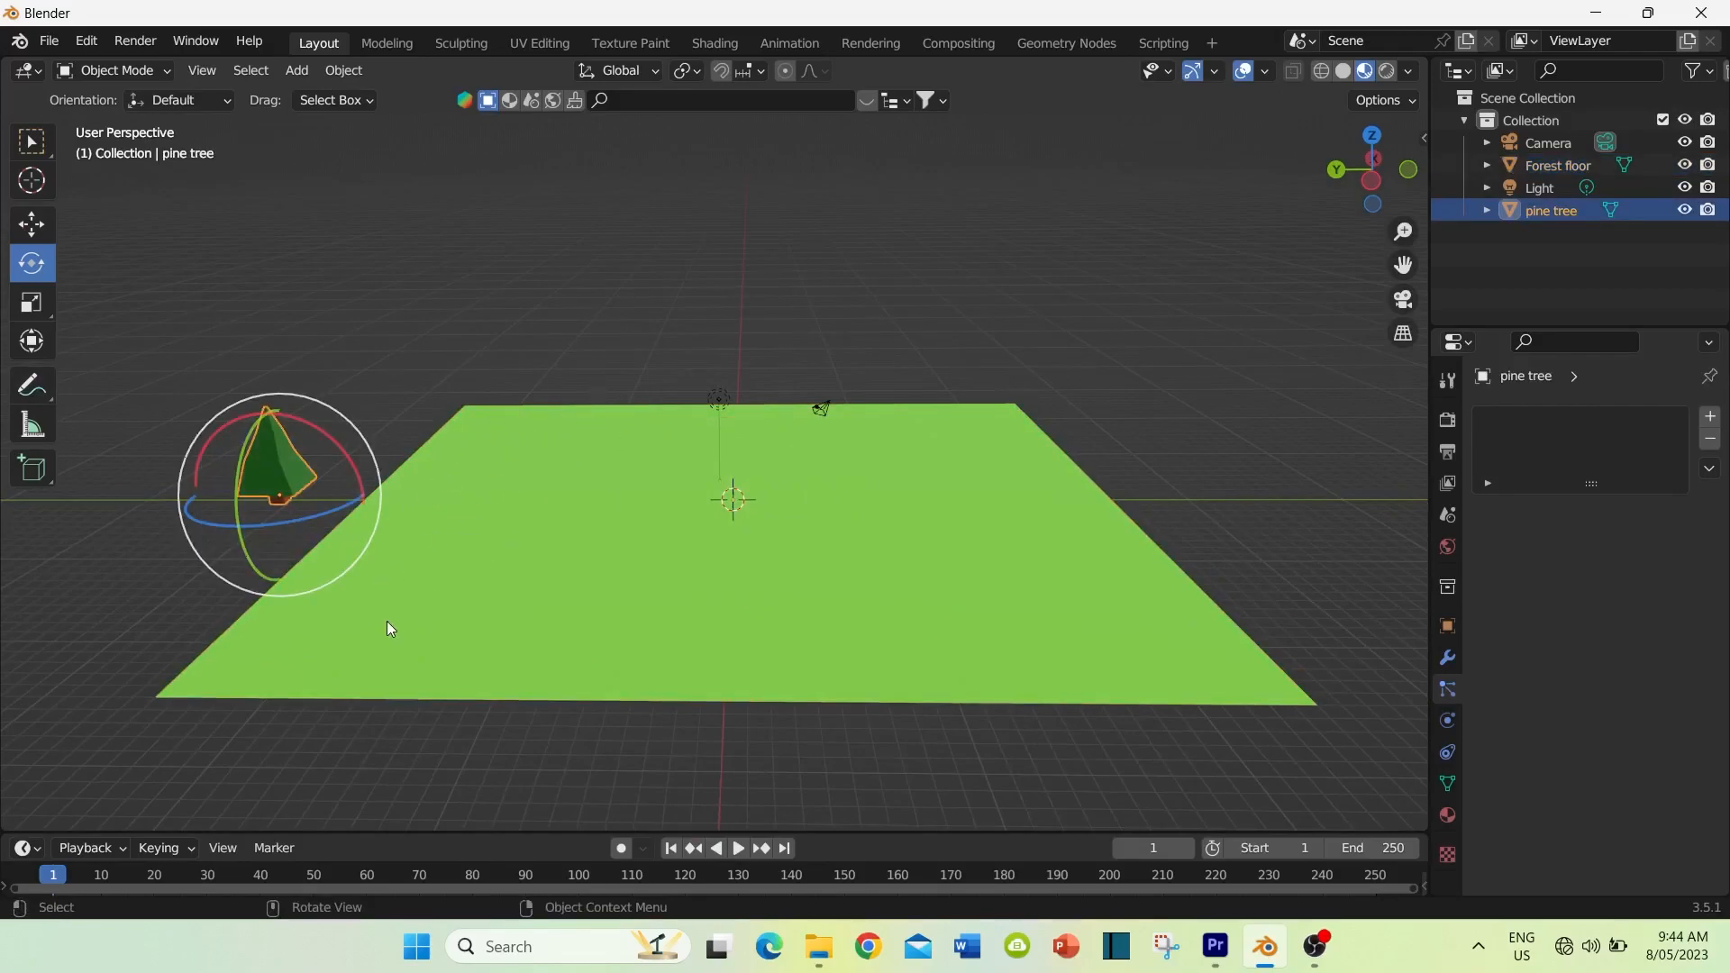
mouse_move(872, 575)
middle_mouse_down()
mouse_move(880, 586)
mouse_move(880, 559)
mouse_move(880, 591)
mouse_move(886, 523)
mouse_move(874, 561)
middle_mouse_up()
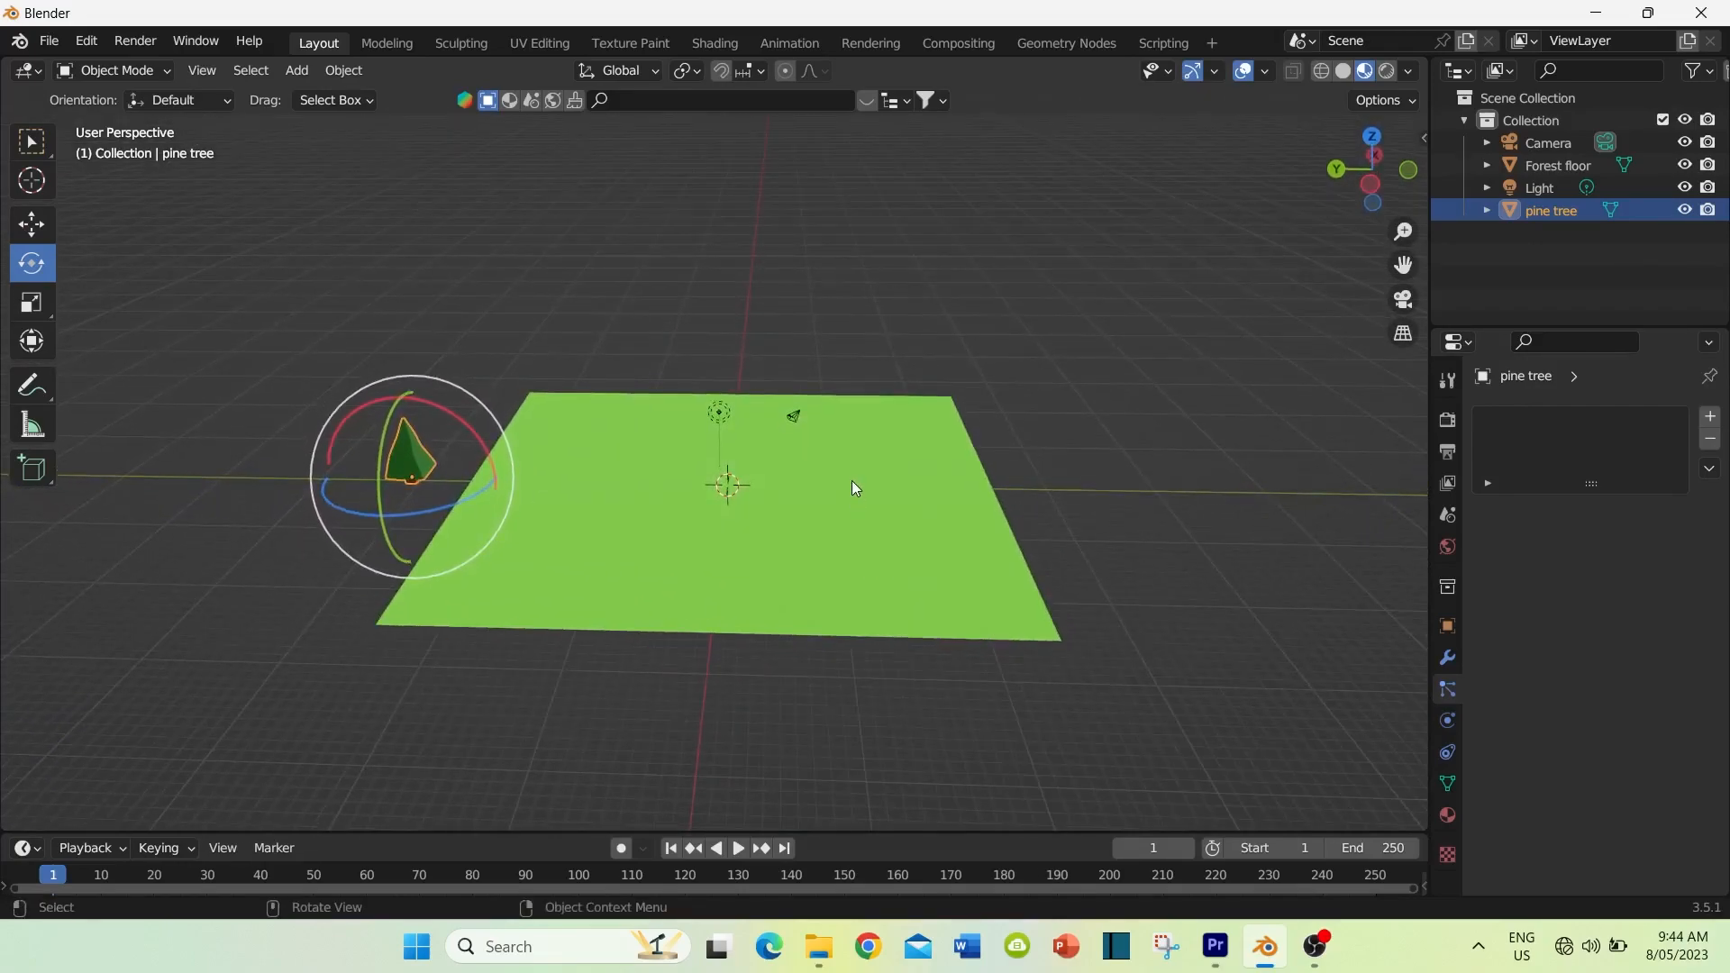
Step: With the pine tree selected, apply its scale so that its transform is baked into the object
left_click(837, 545)
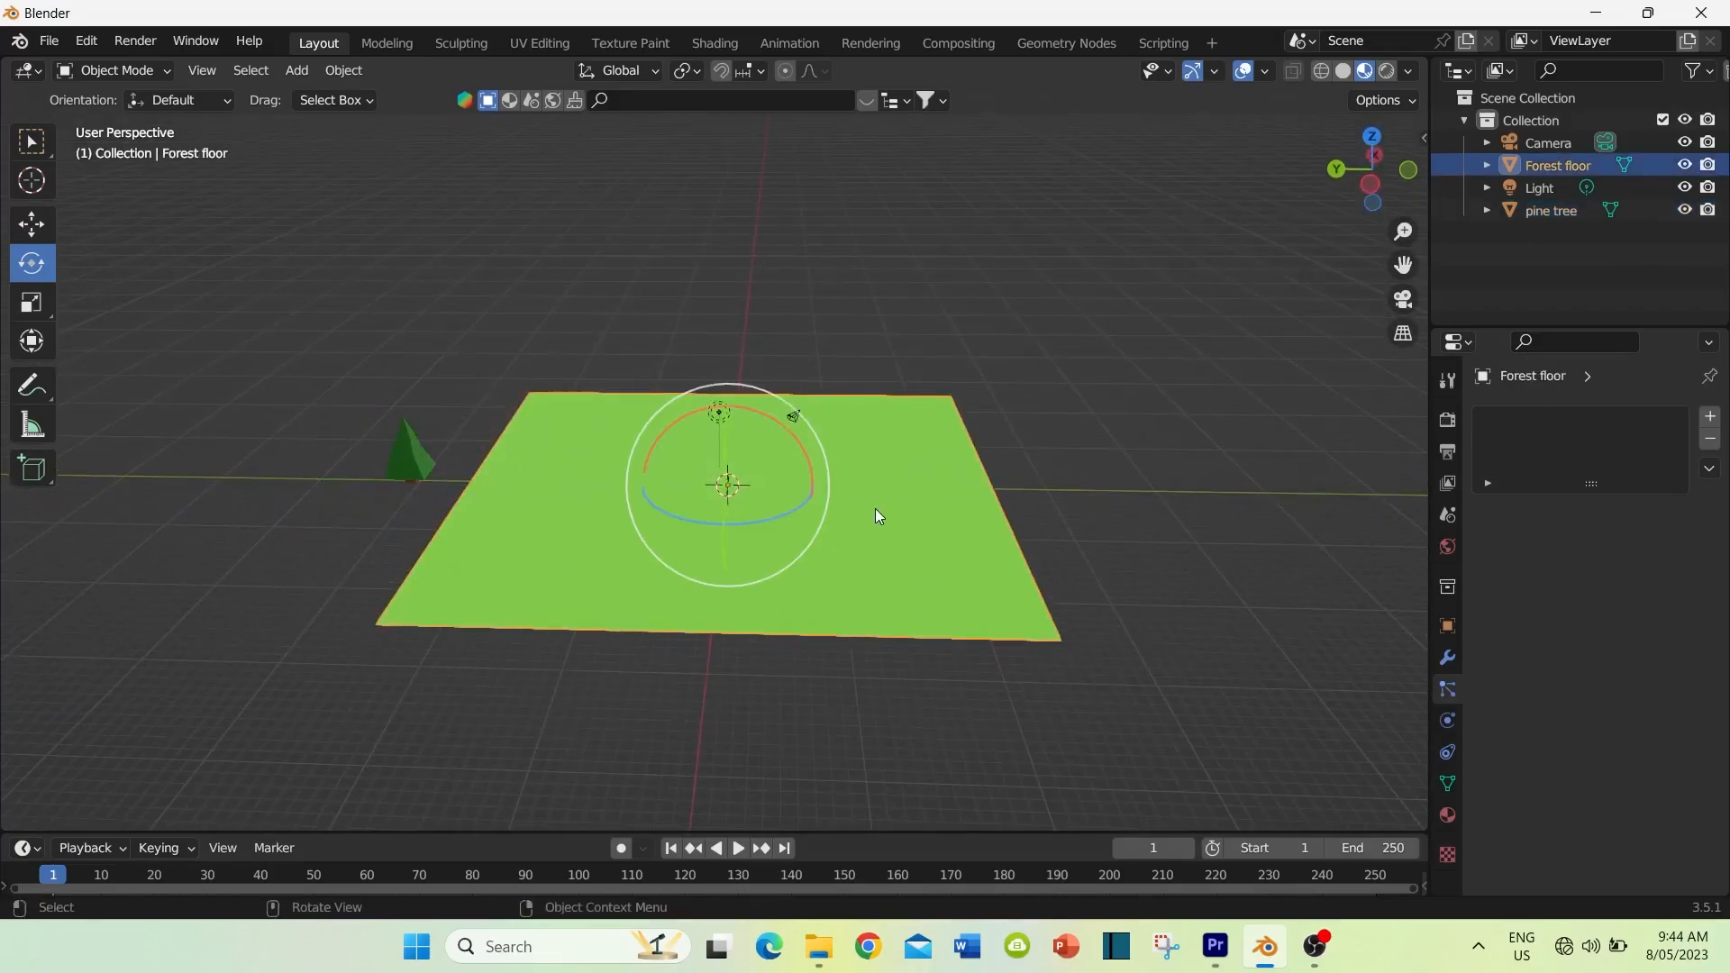
left_click(413, 456)
middle_click_drag(433, 505, 447, 447)
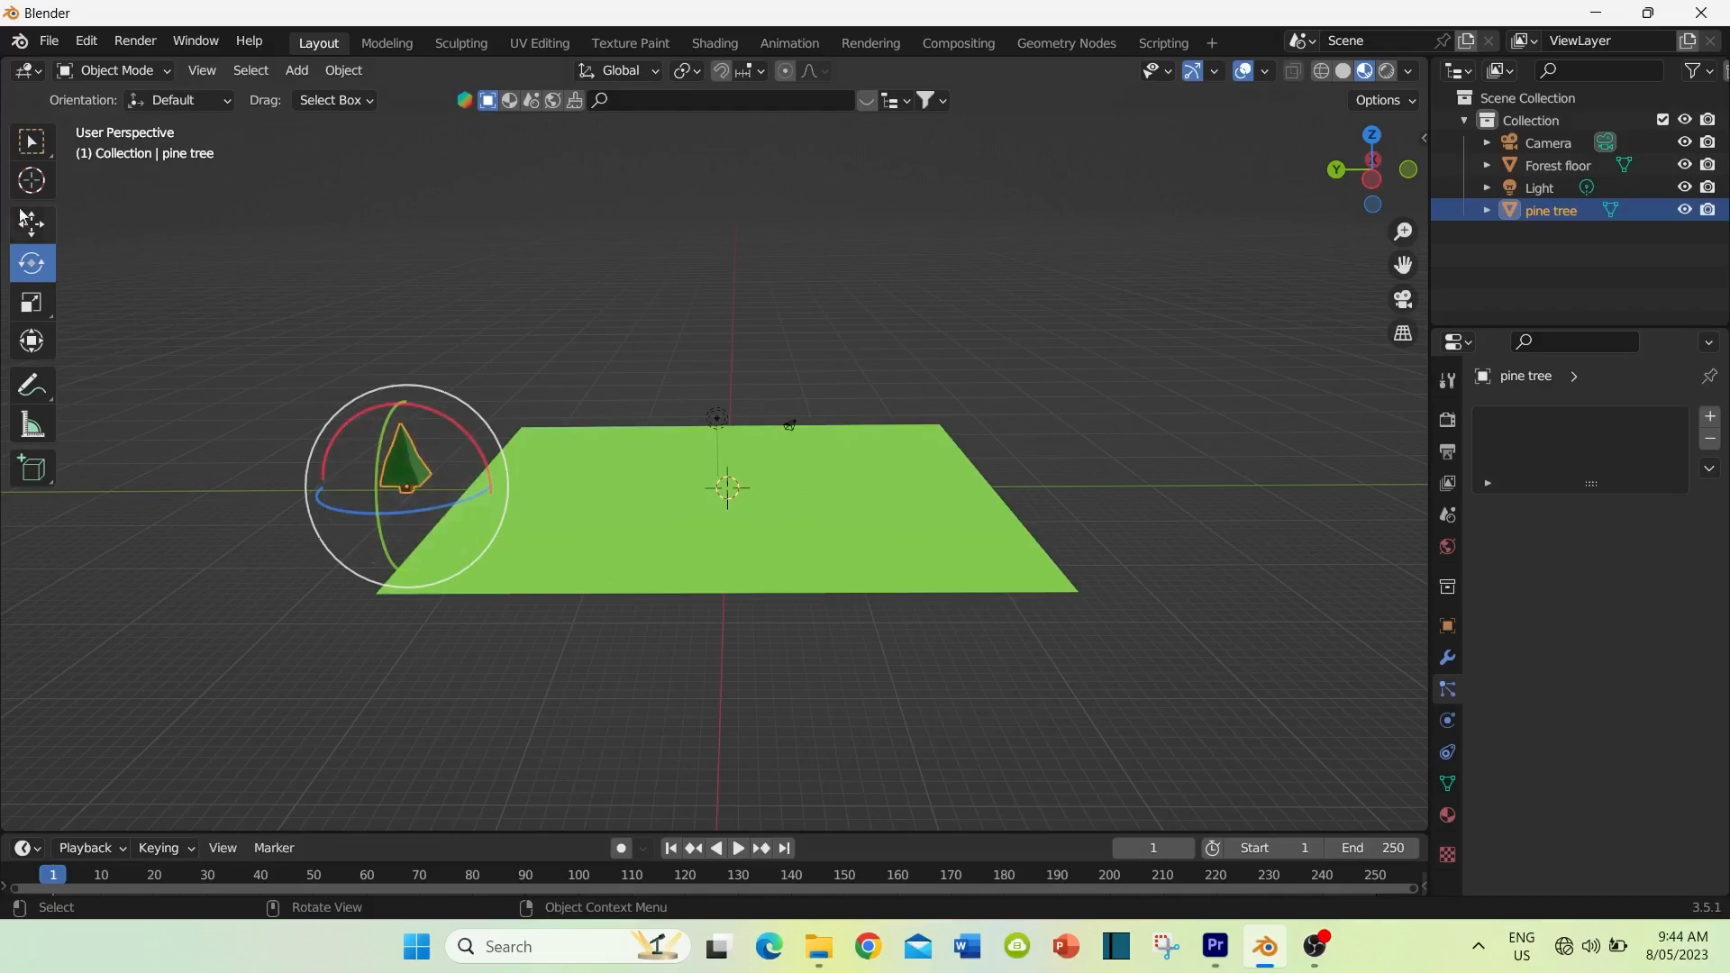
left_click(30, 147)
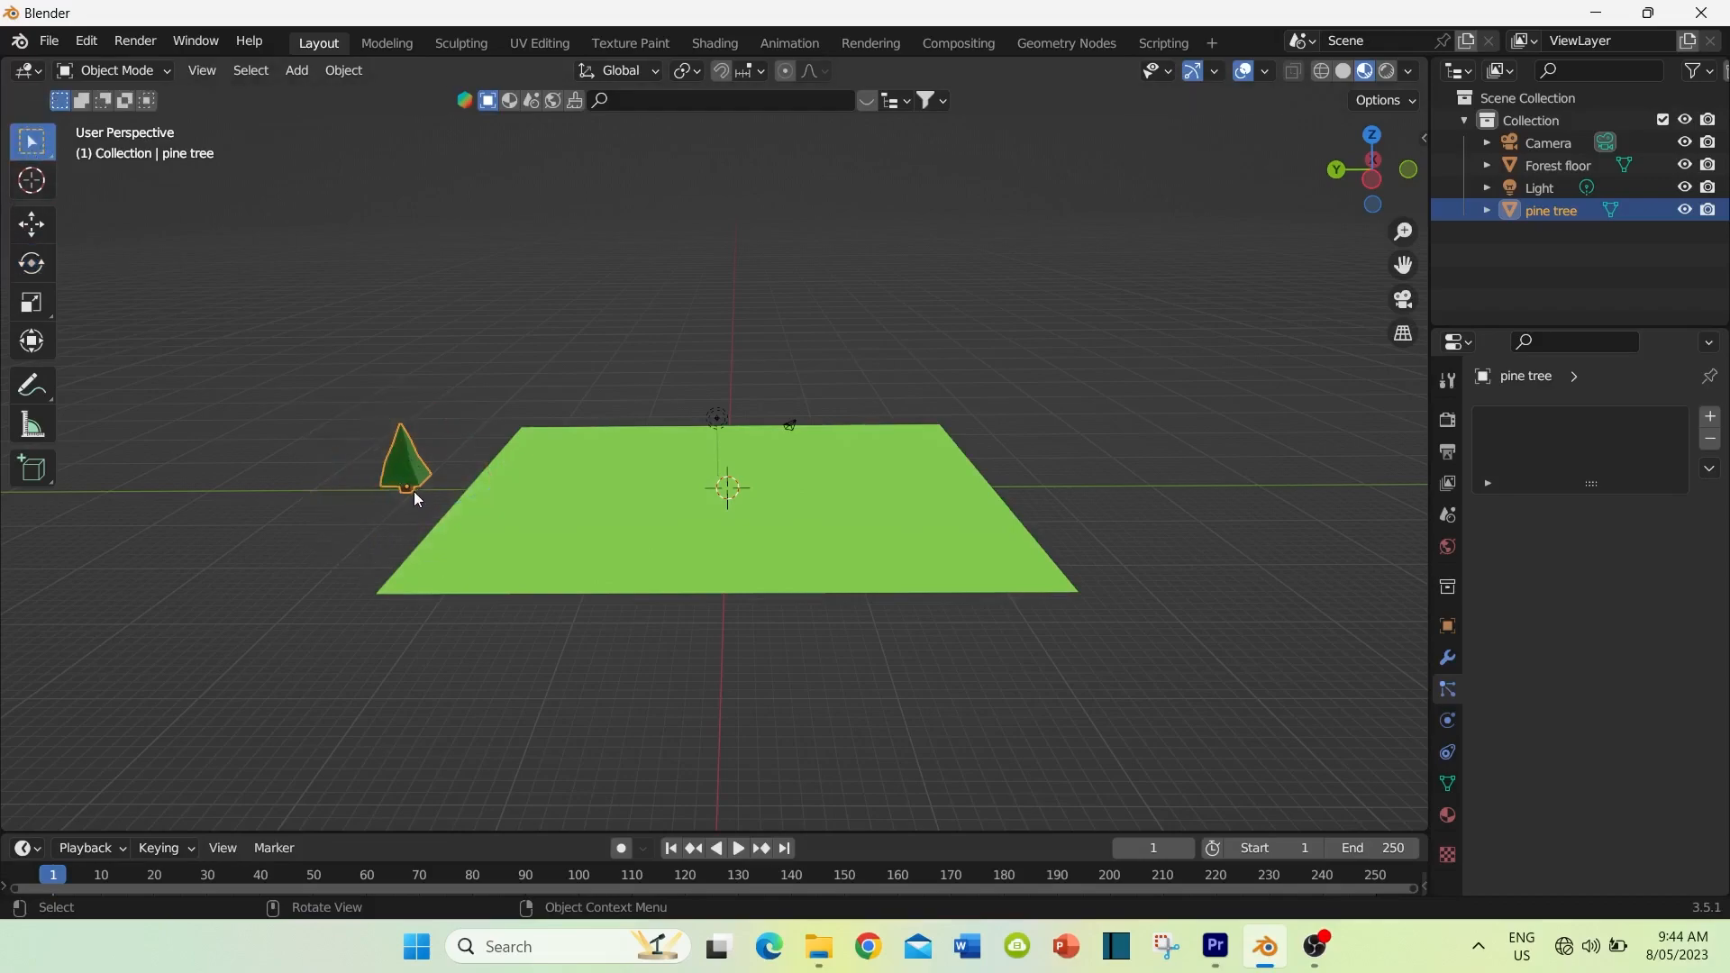
middle_click_drag(413, 490, 429, 455)
scroll(333, 490, "up", 2)
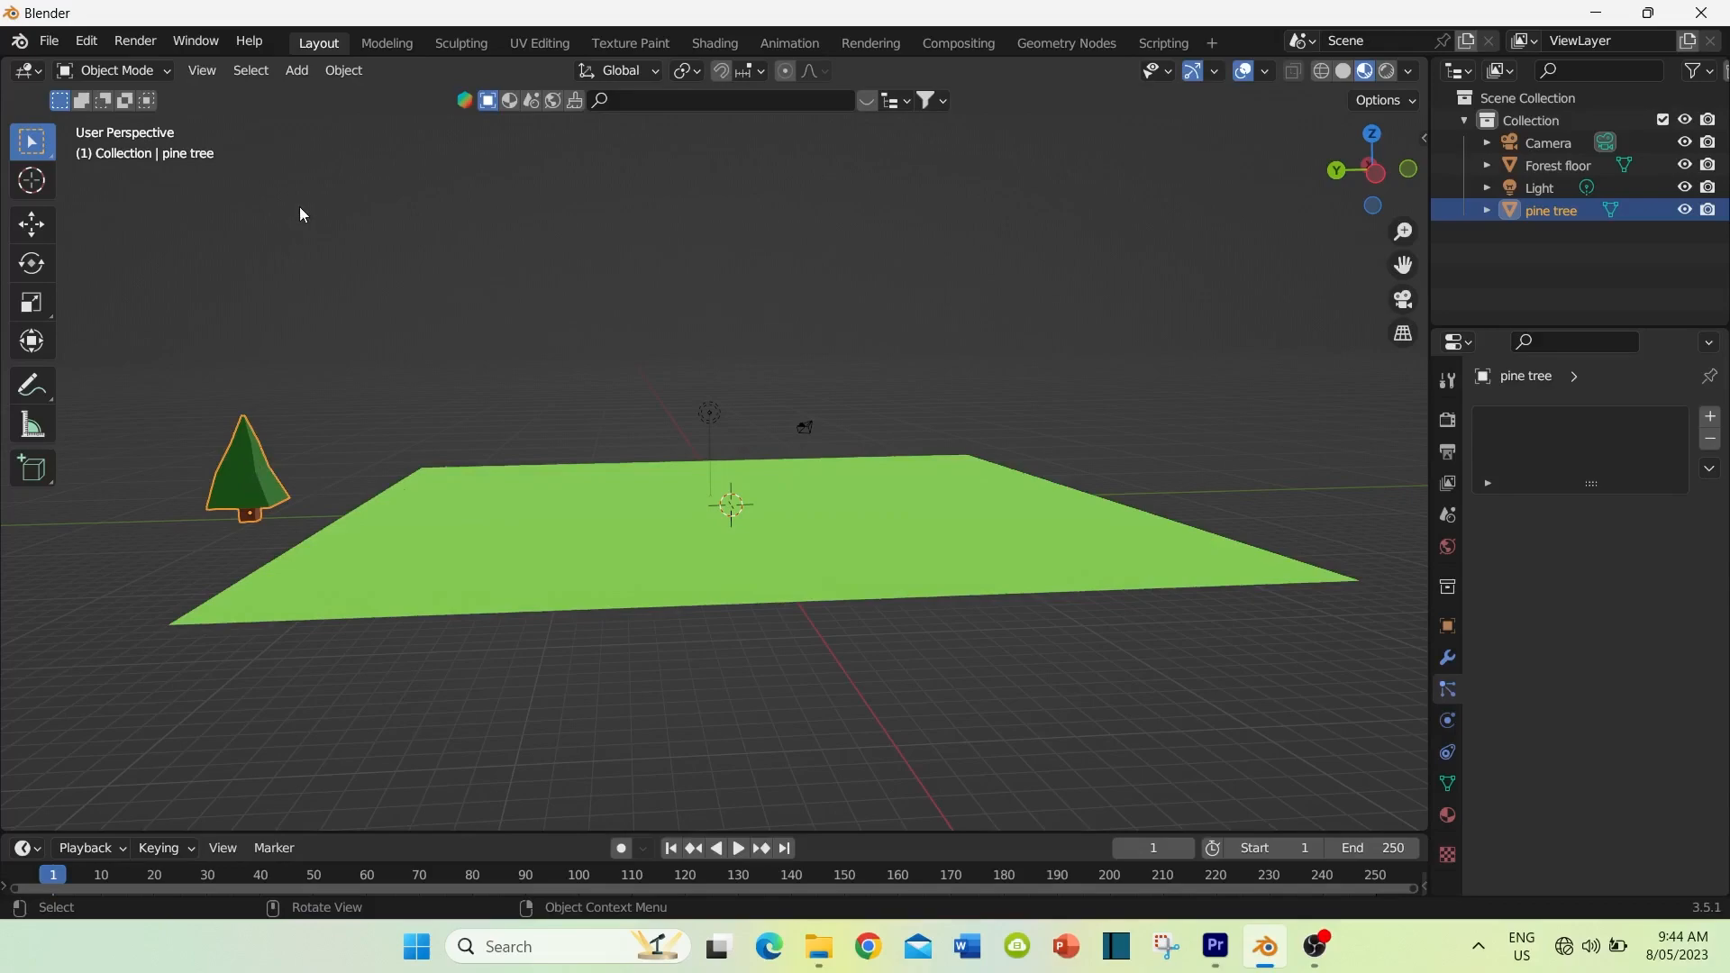
left_click(344, 71)
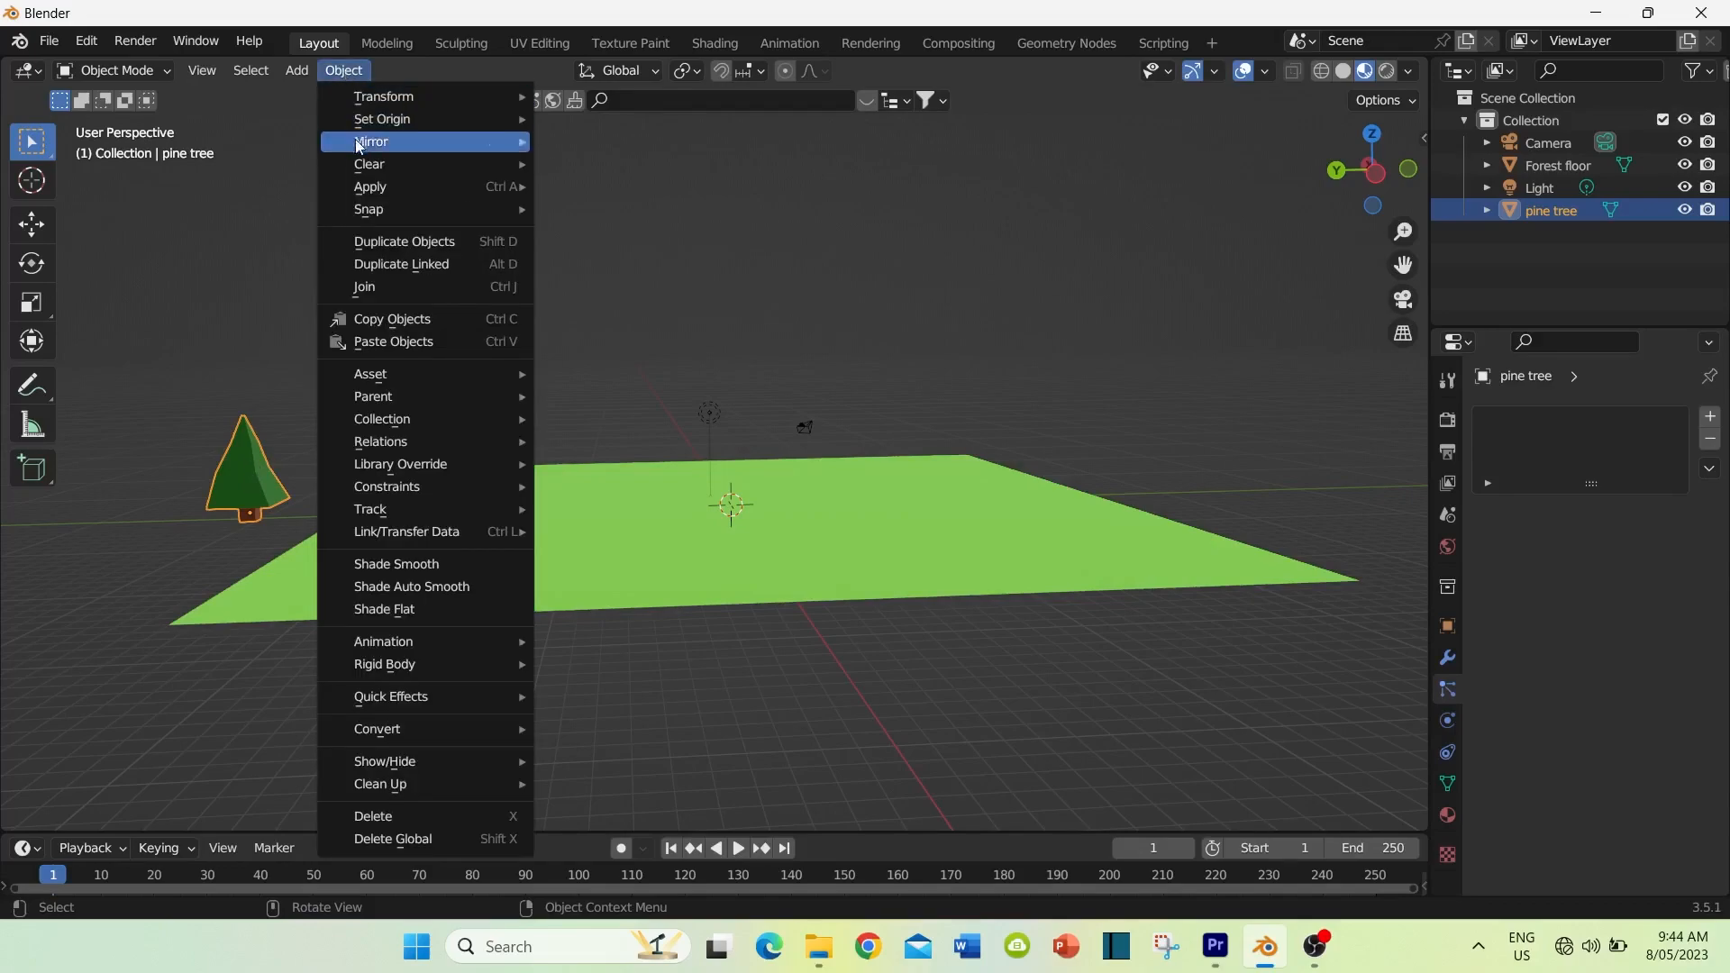
mouse_move(369, 188)
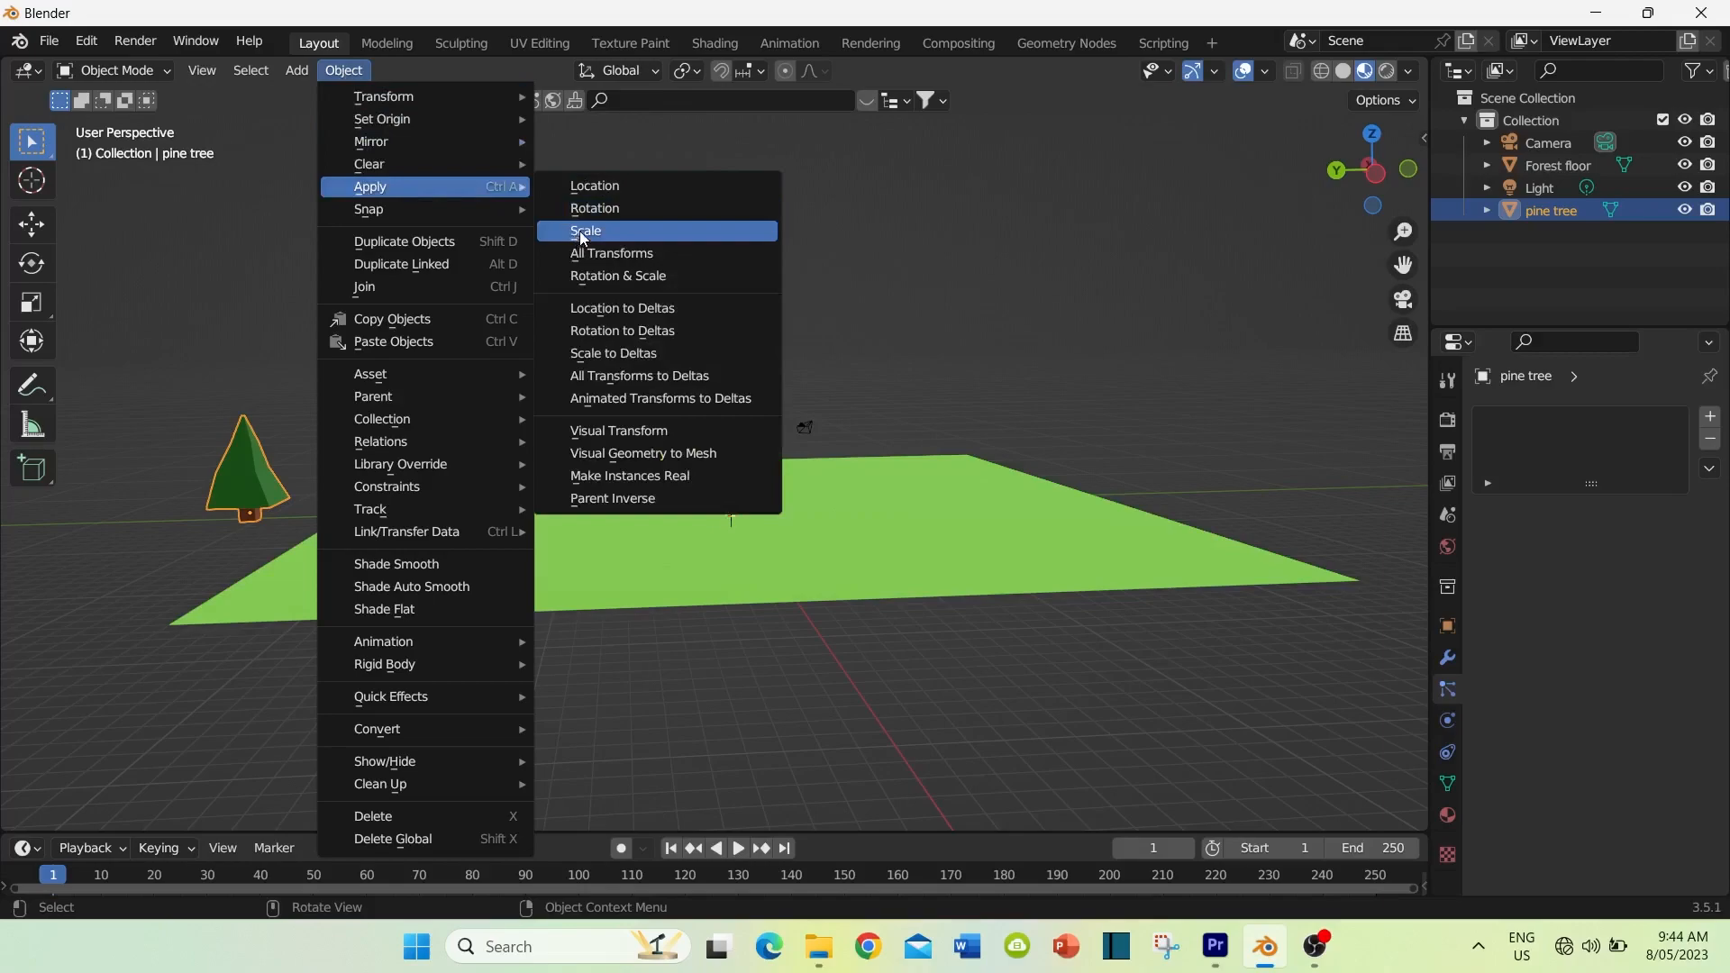
left_click(584, 232)
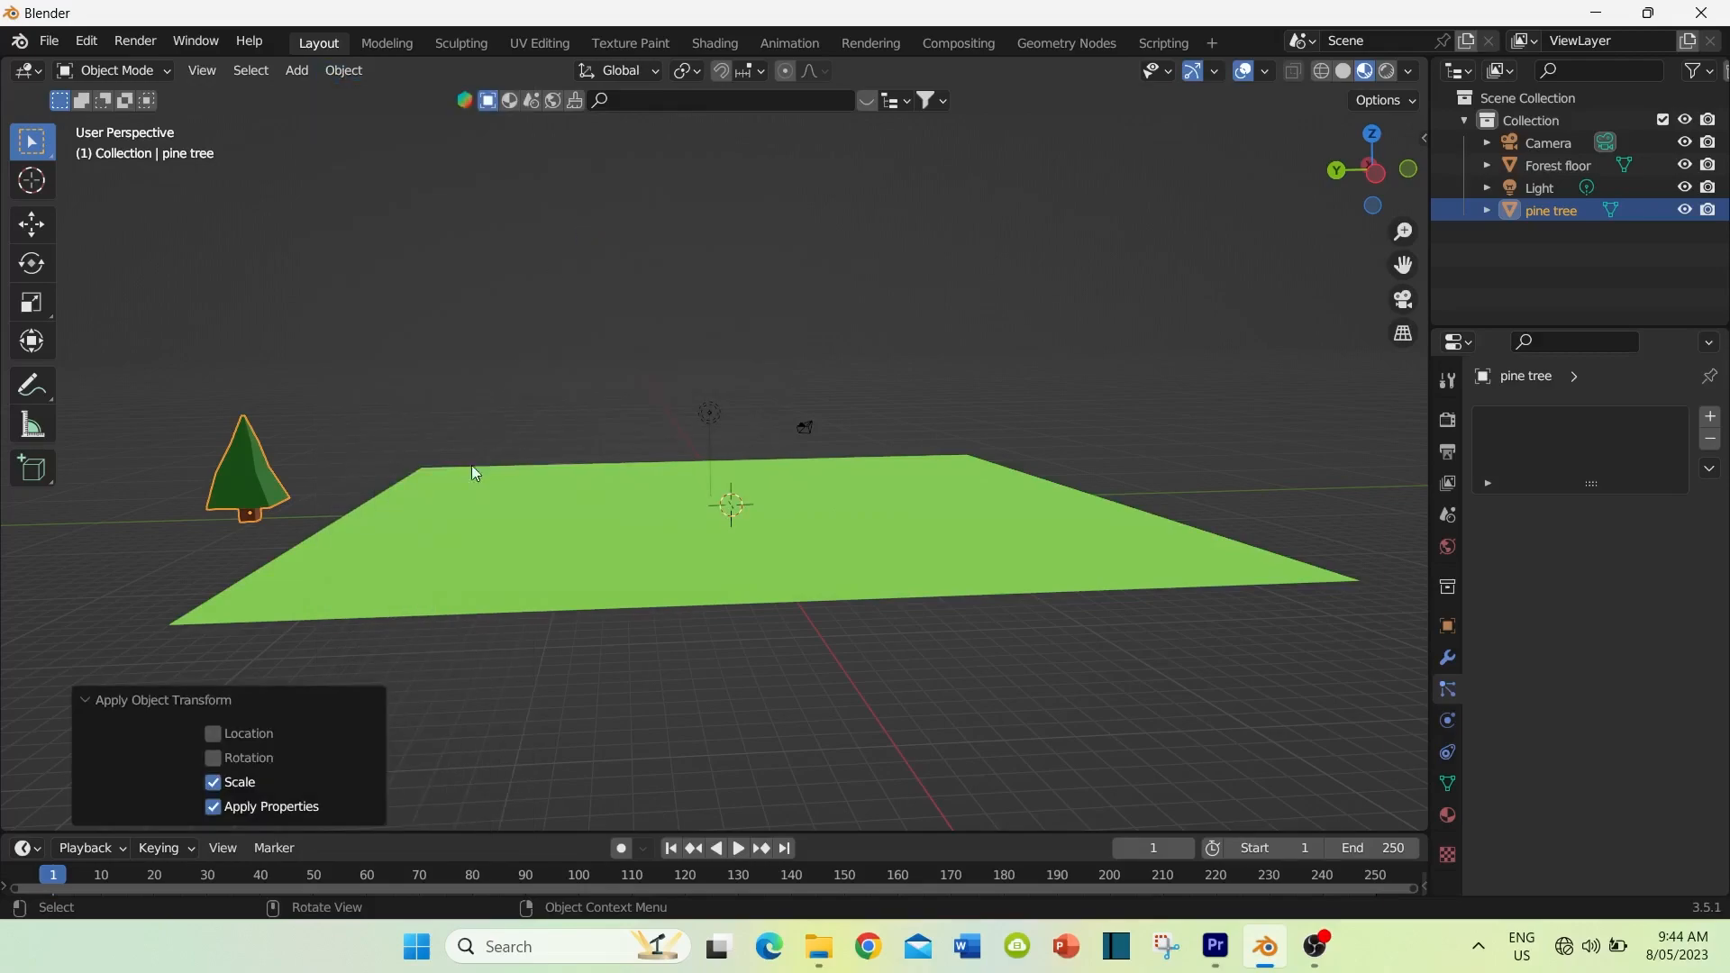
Step: Add a particle system to the forest floor and name its settings "Pine tree"
middle_click_drag(392, 510, 369, 524)
scroll(369, 524, "up", 3)
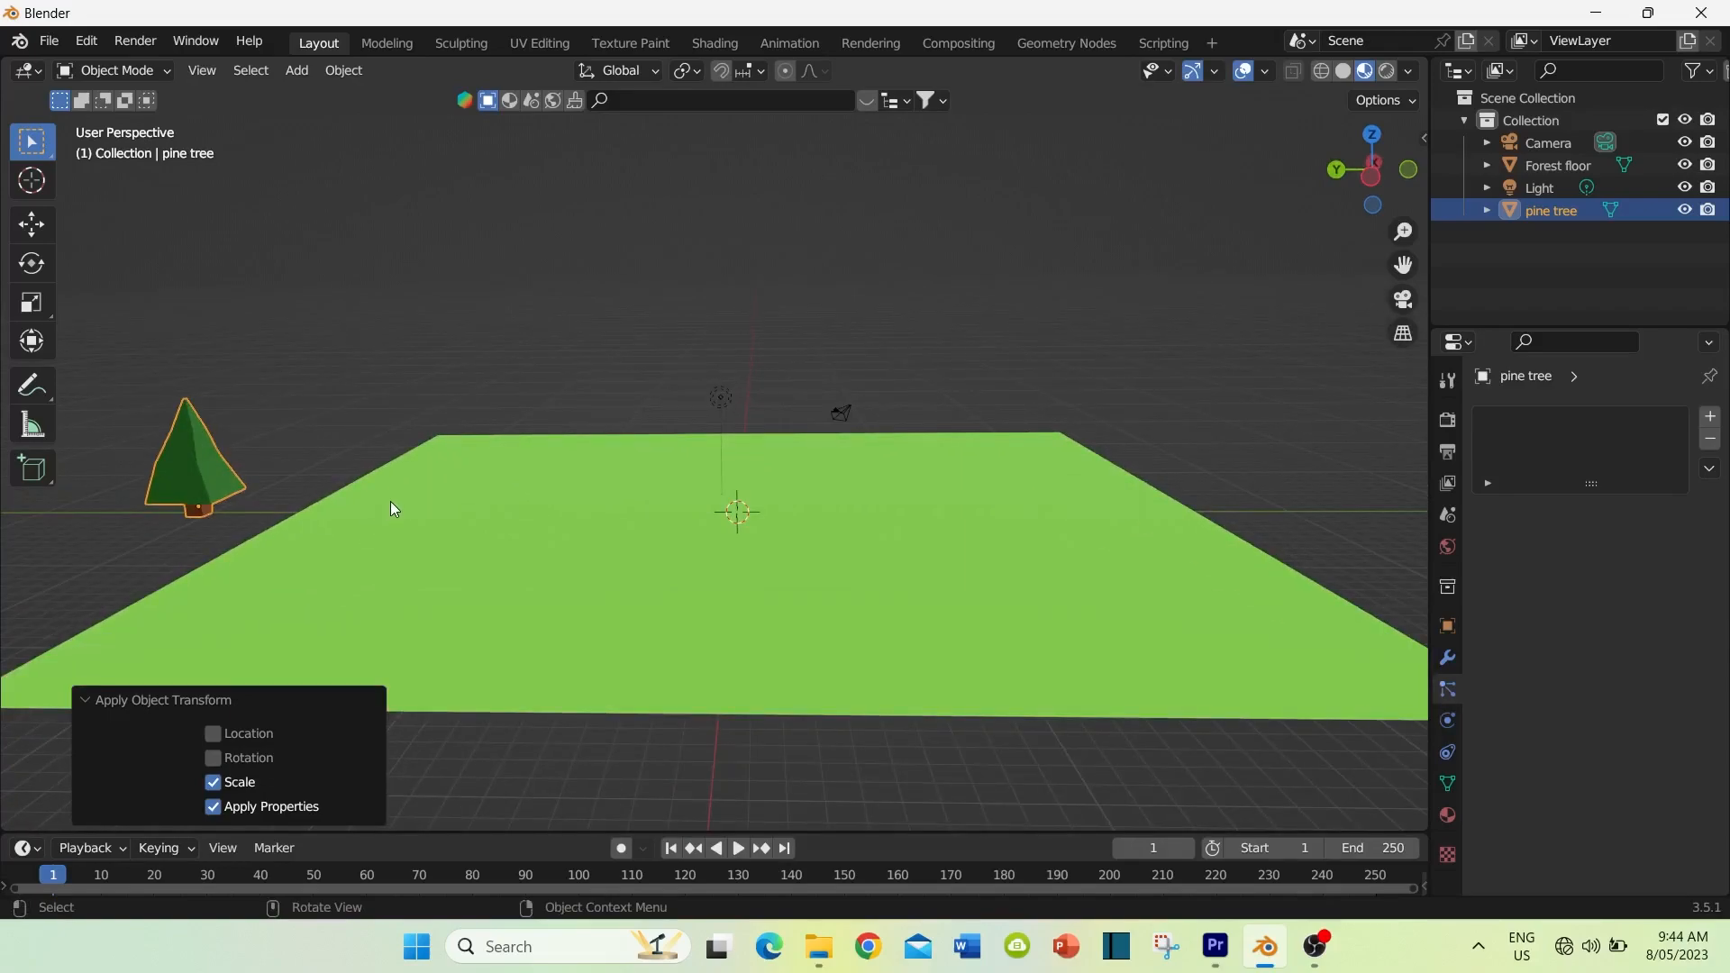
scroll(391, 509, "down", 2)
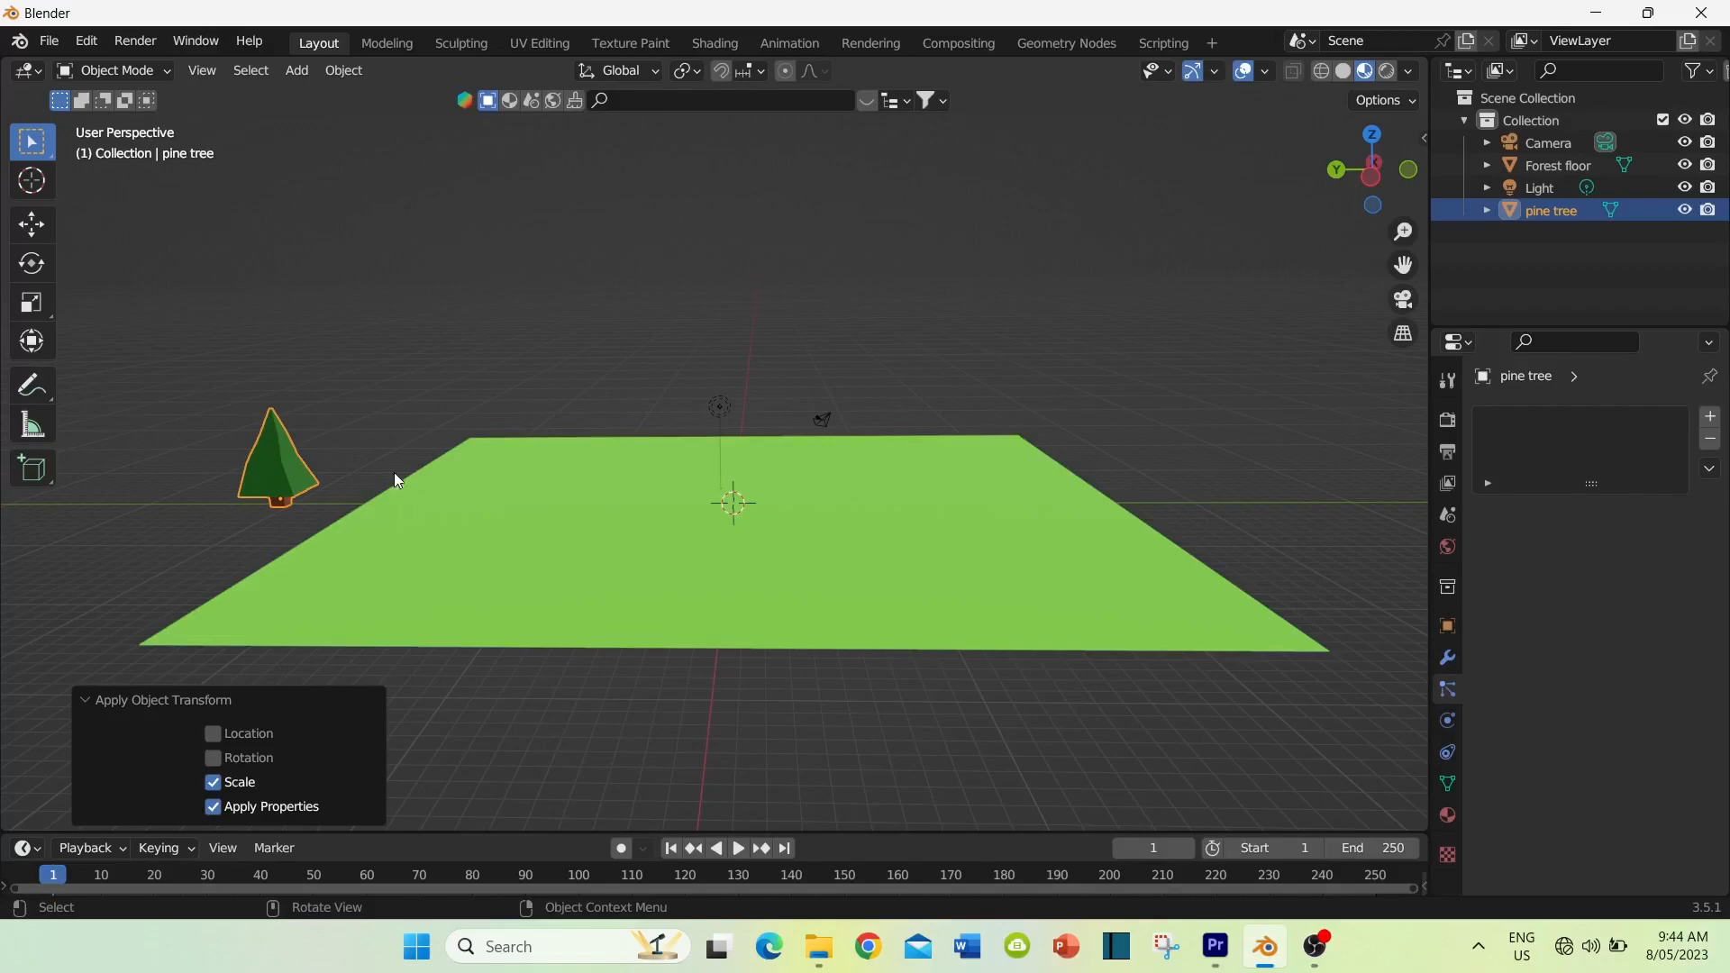
left_click(641, 563)
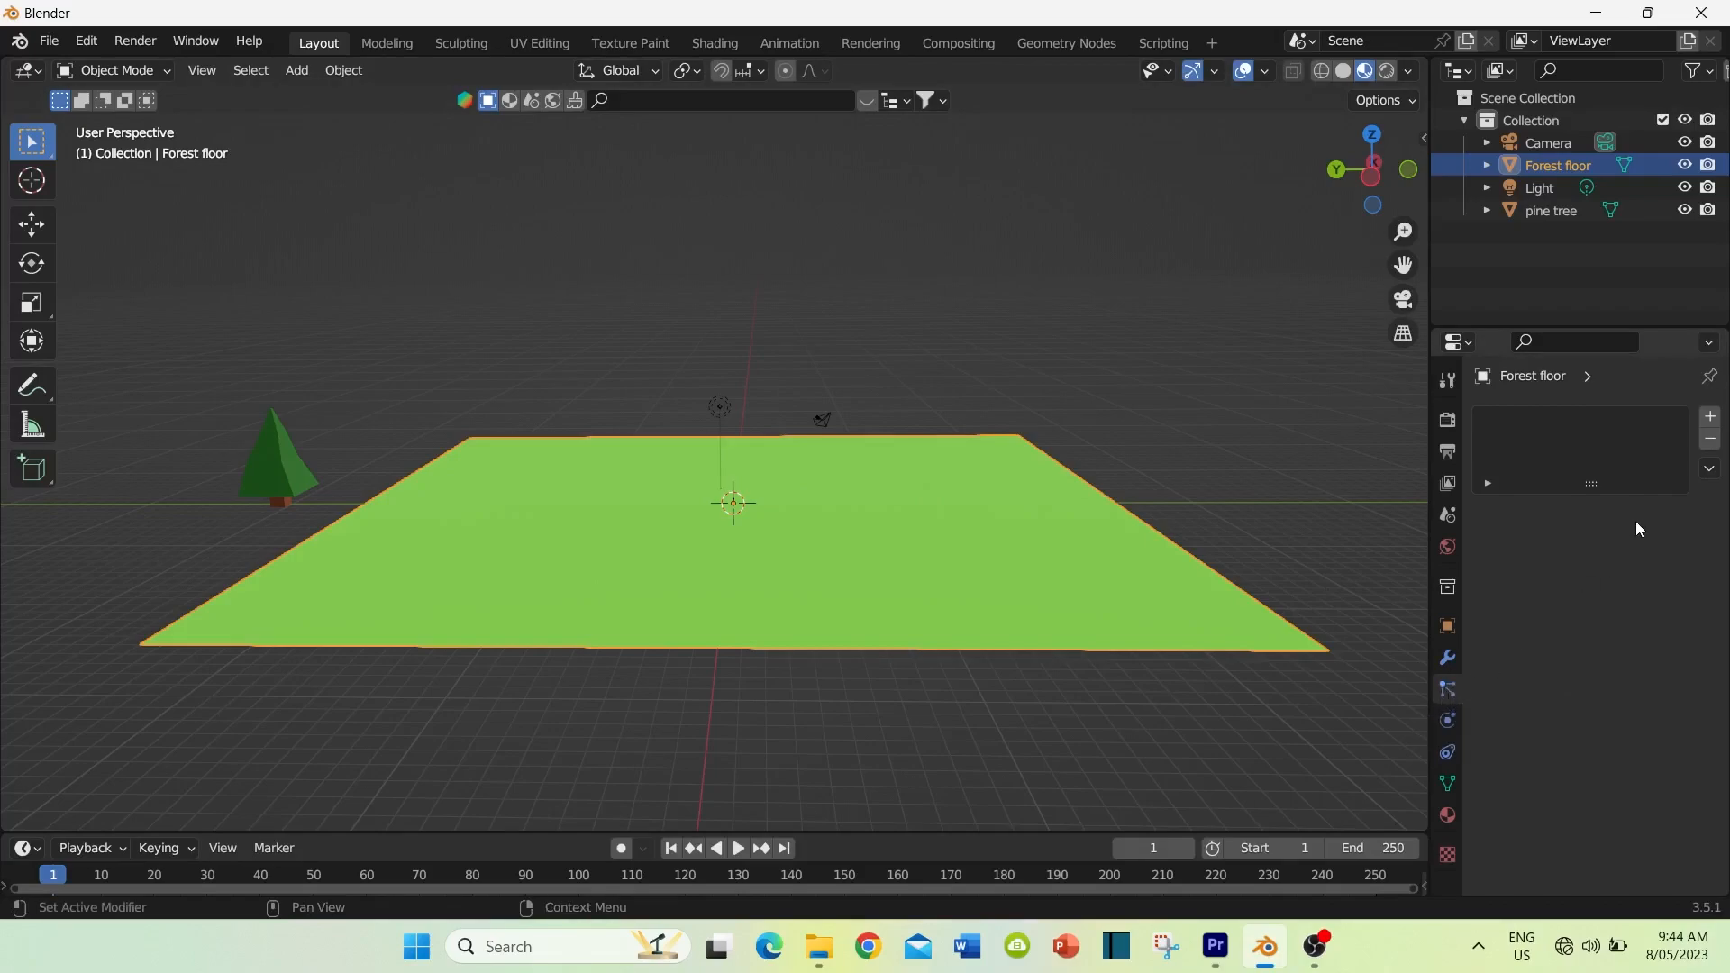
left_click(1703, 422)
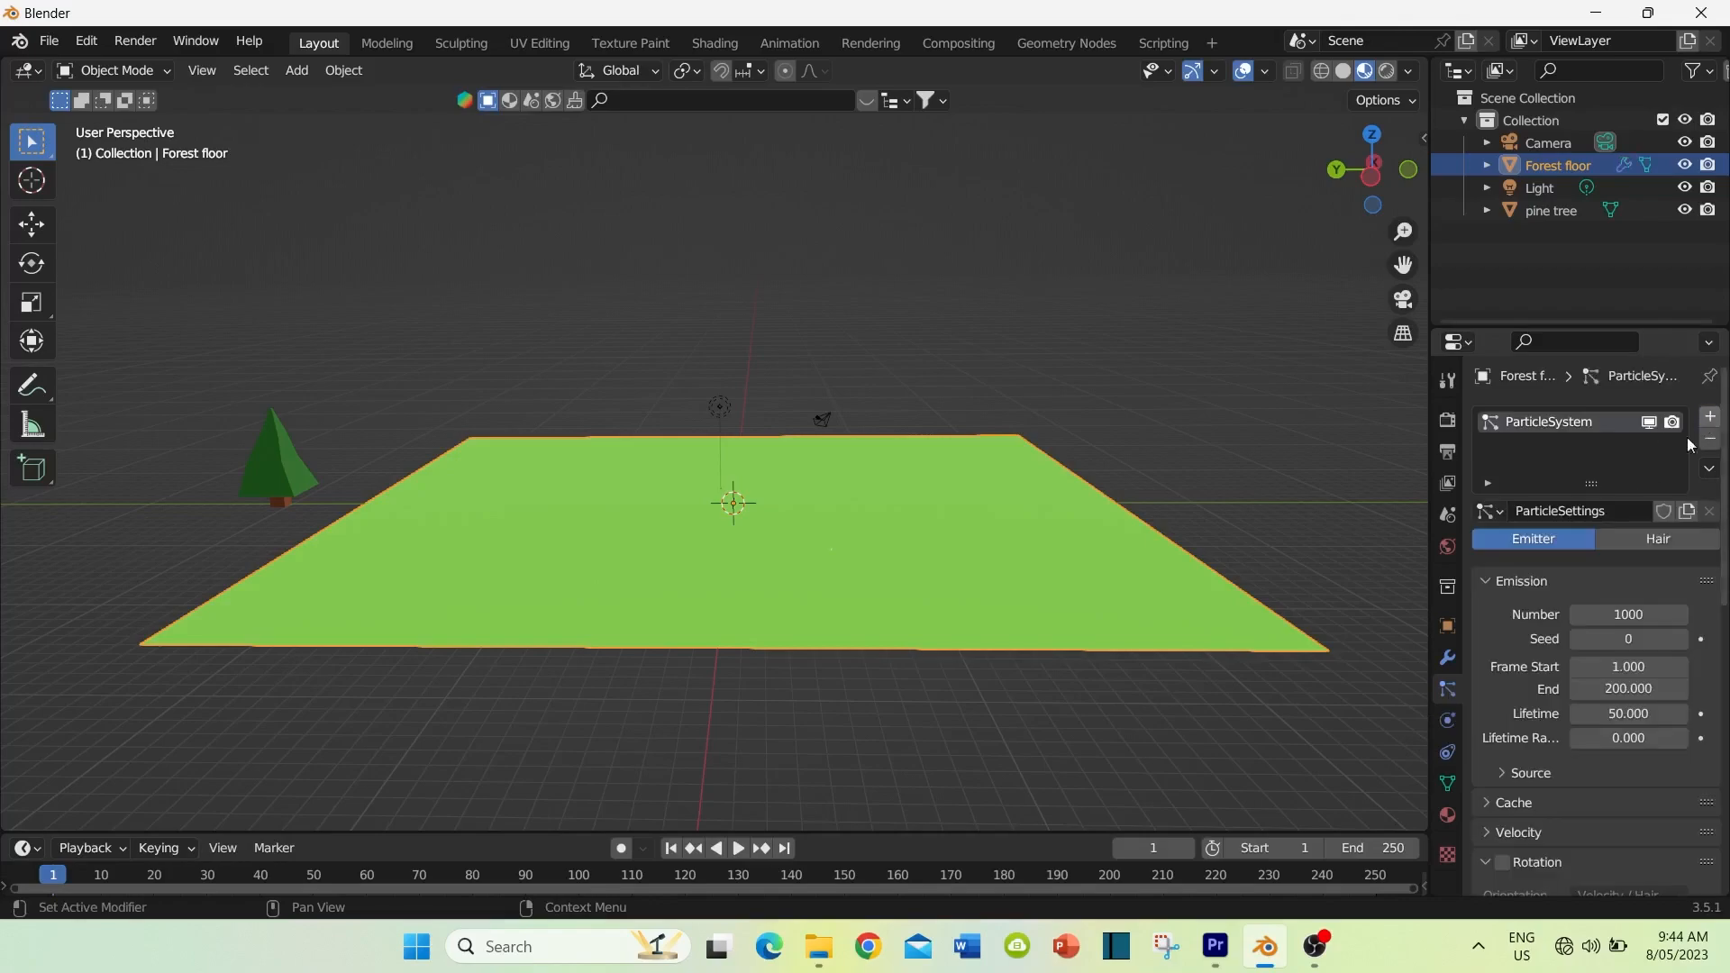
double_click(1609, 511)
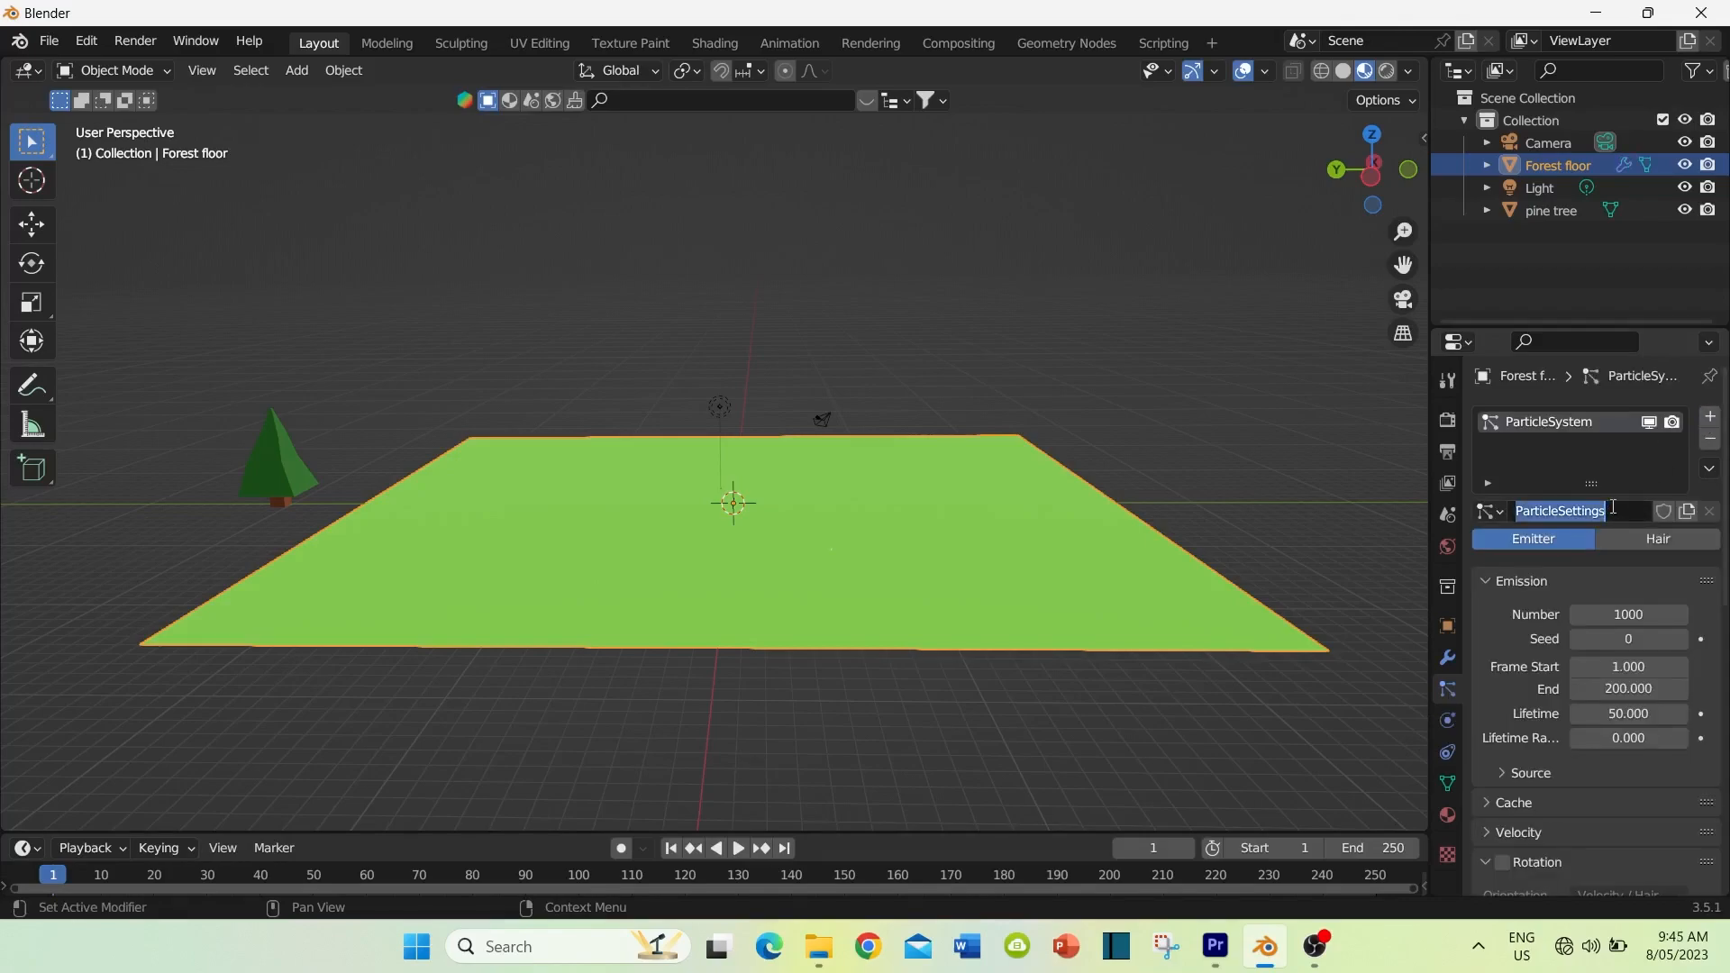
key("BackSpace")
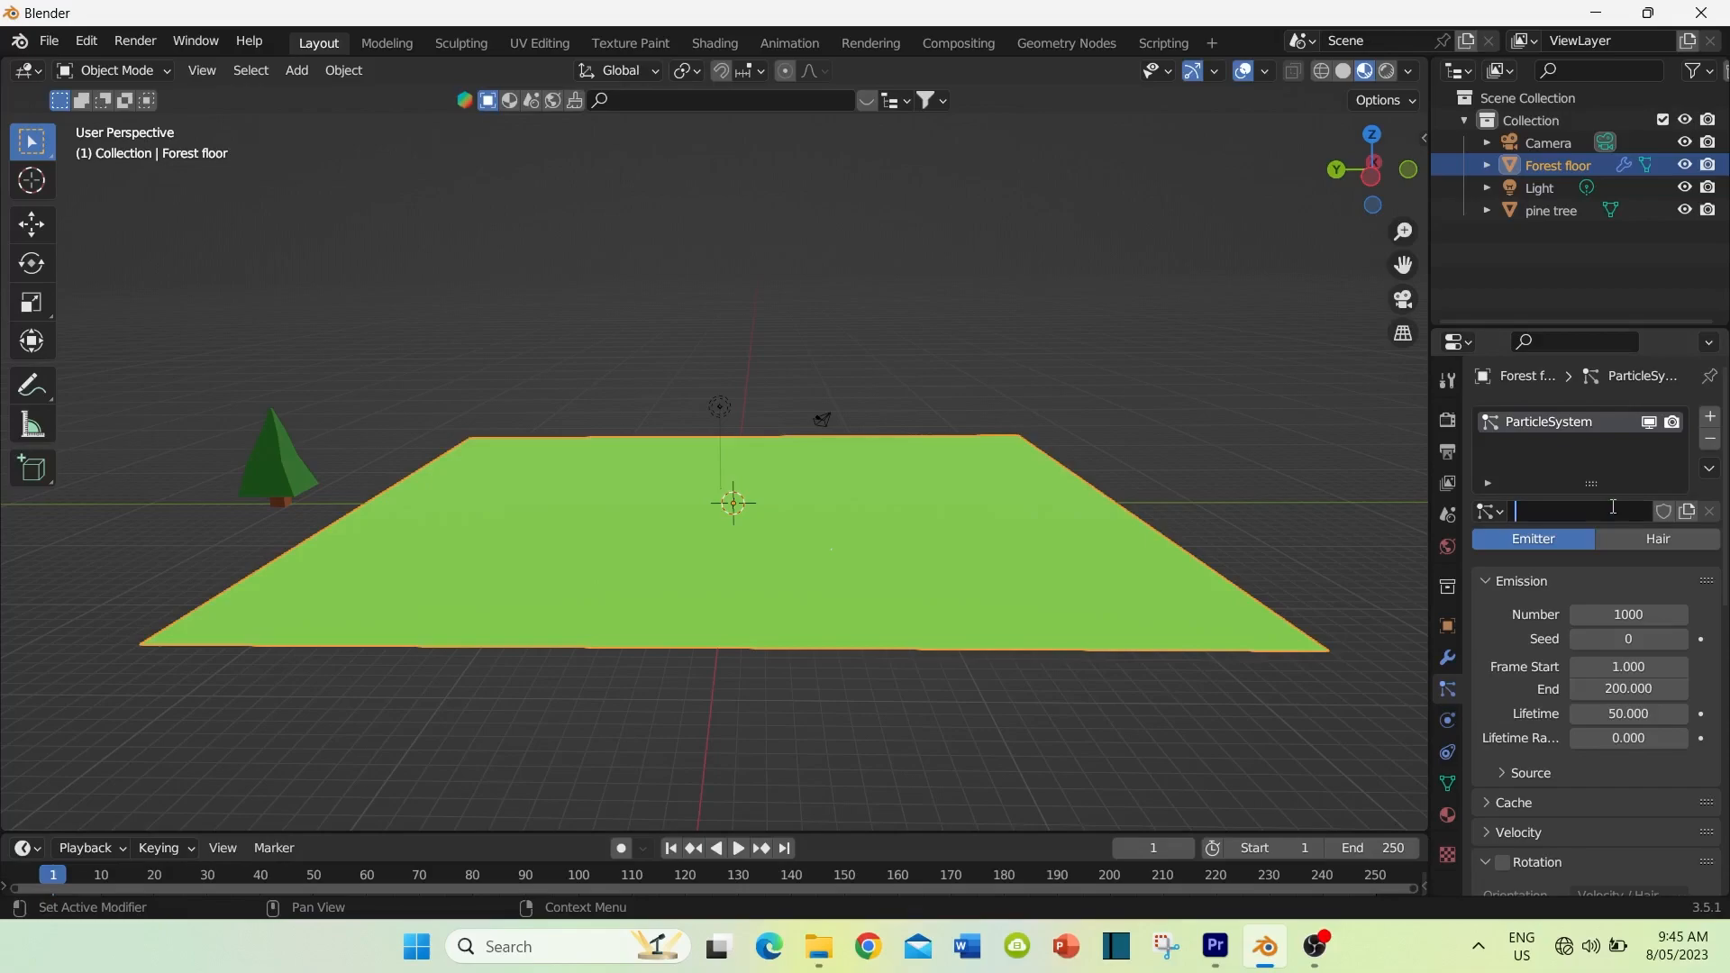
type("Pine tree")
Step: Change the forest floor's particle system to the Hair type and enable its Advanced options
left_click(1653, 545)
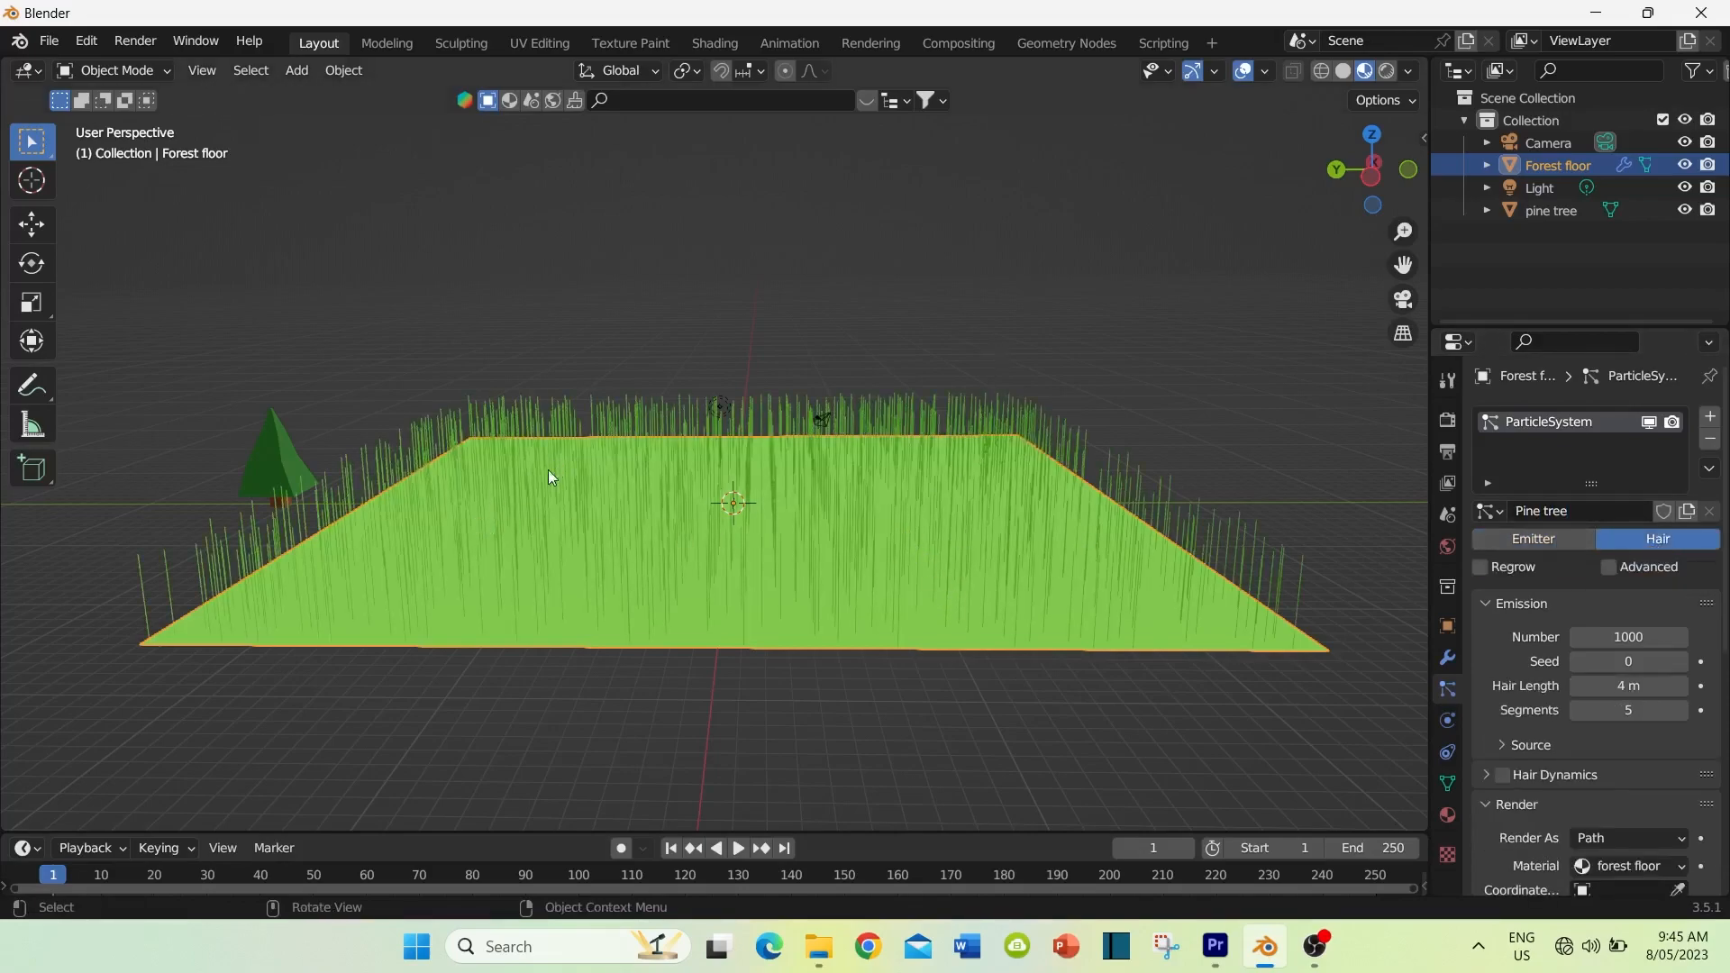
middle_click_drag(526, 517, 714, 540)
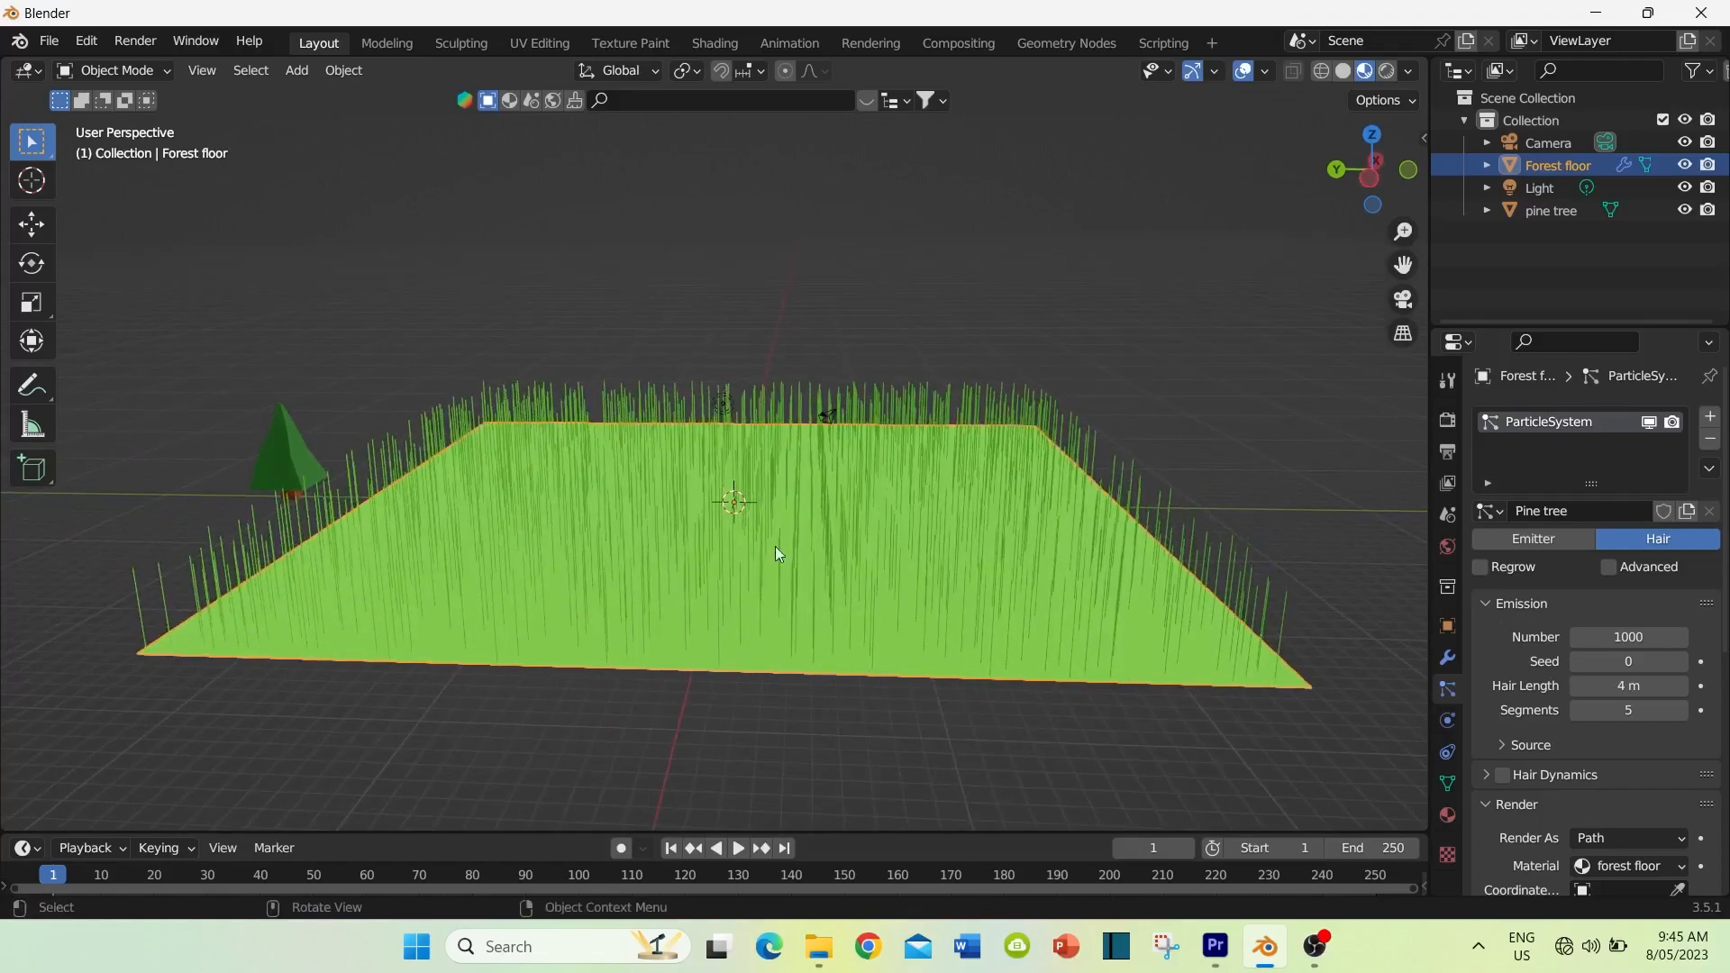
left_click(1609, 568)
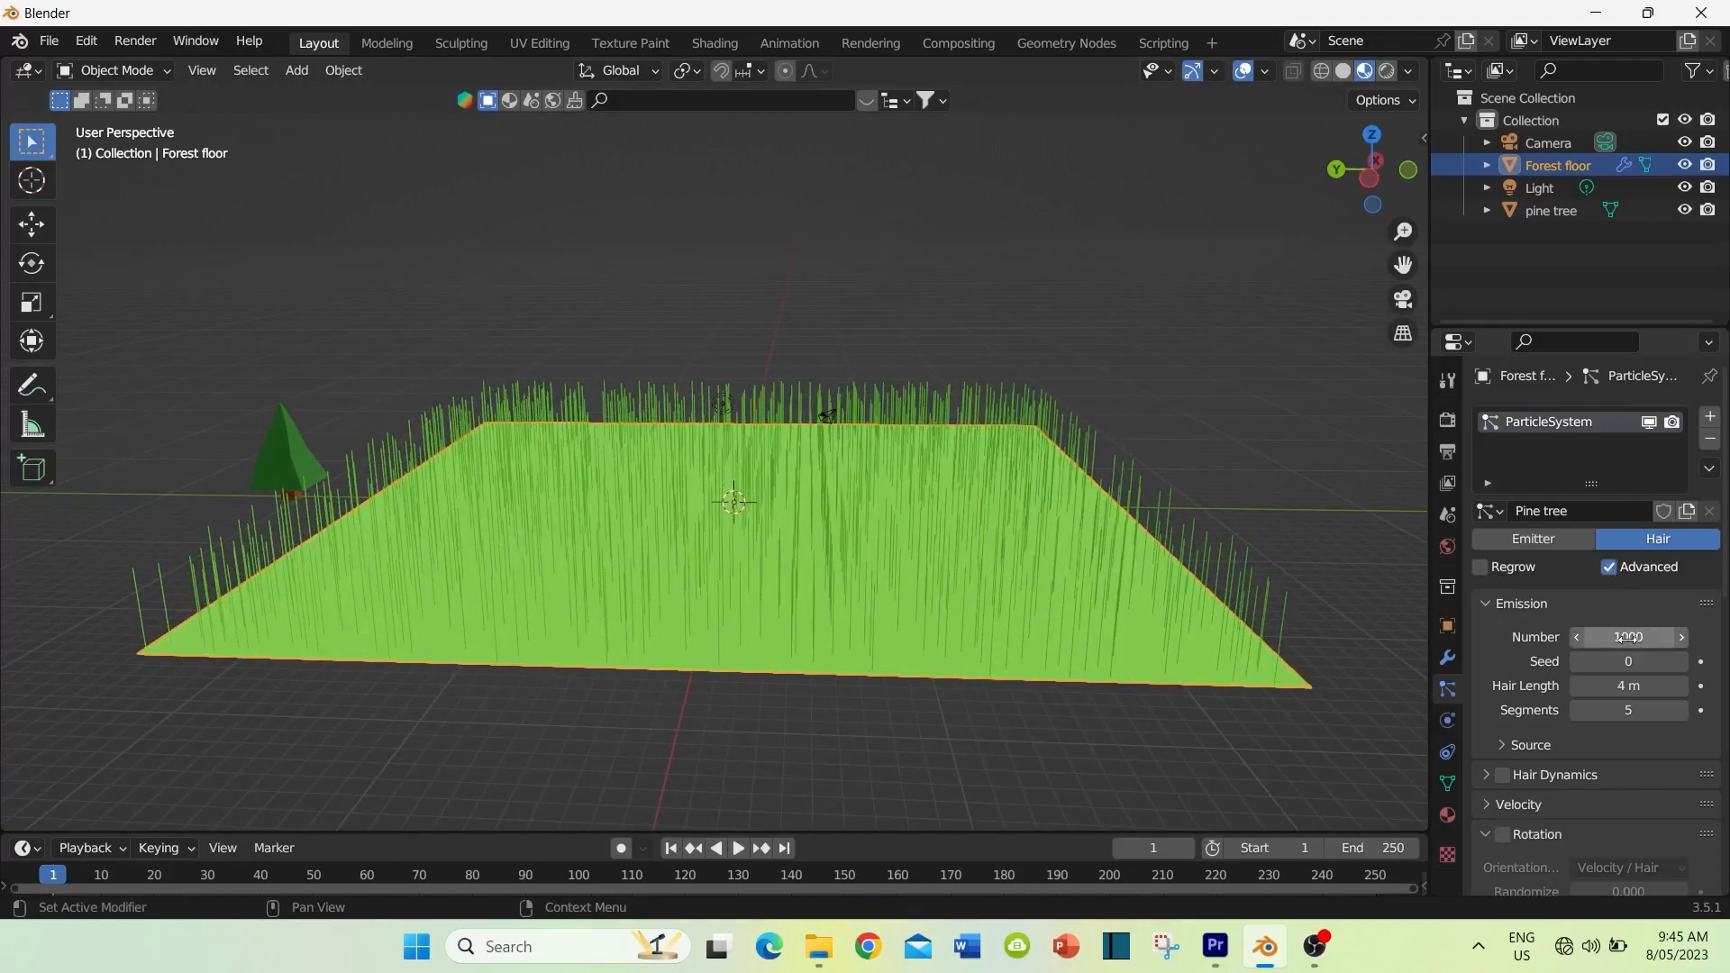
scroll(1636, 623, "down", 1)
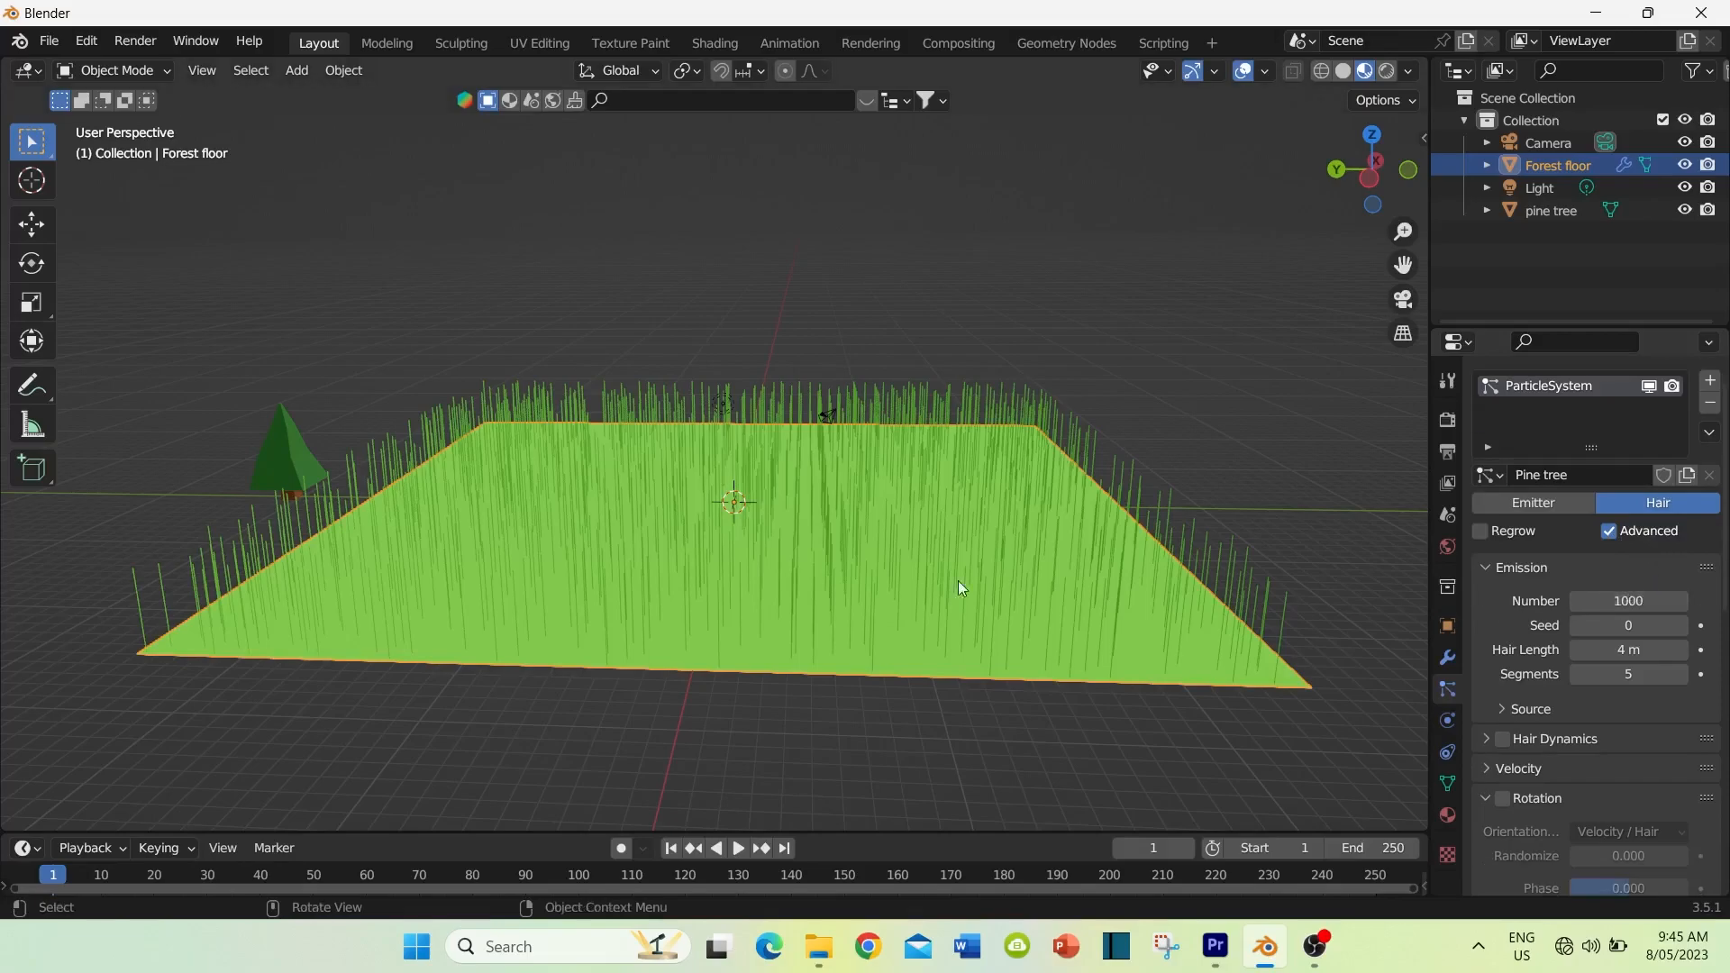
middle_click_drag(933, 564, 164, 414)
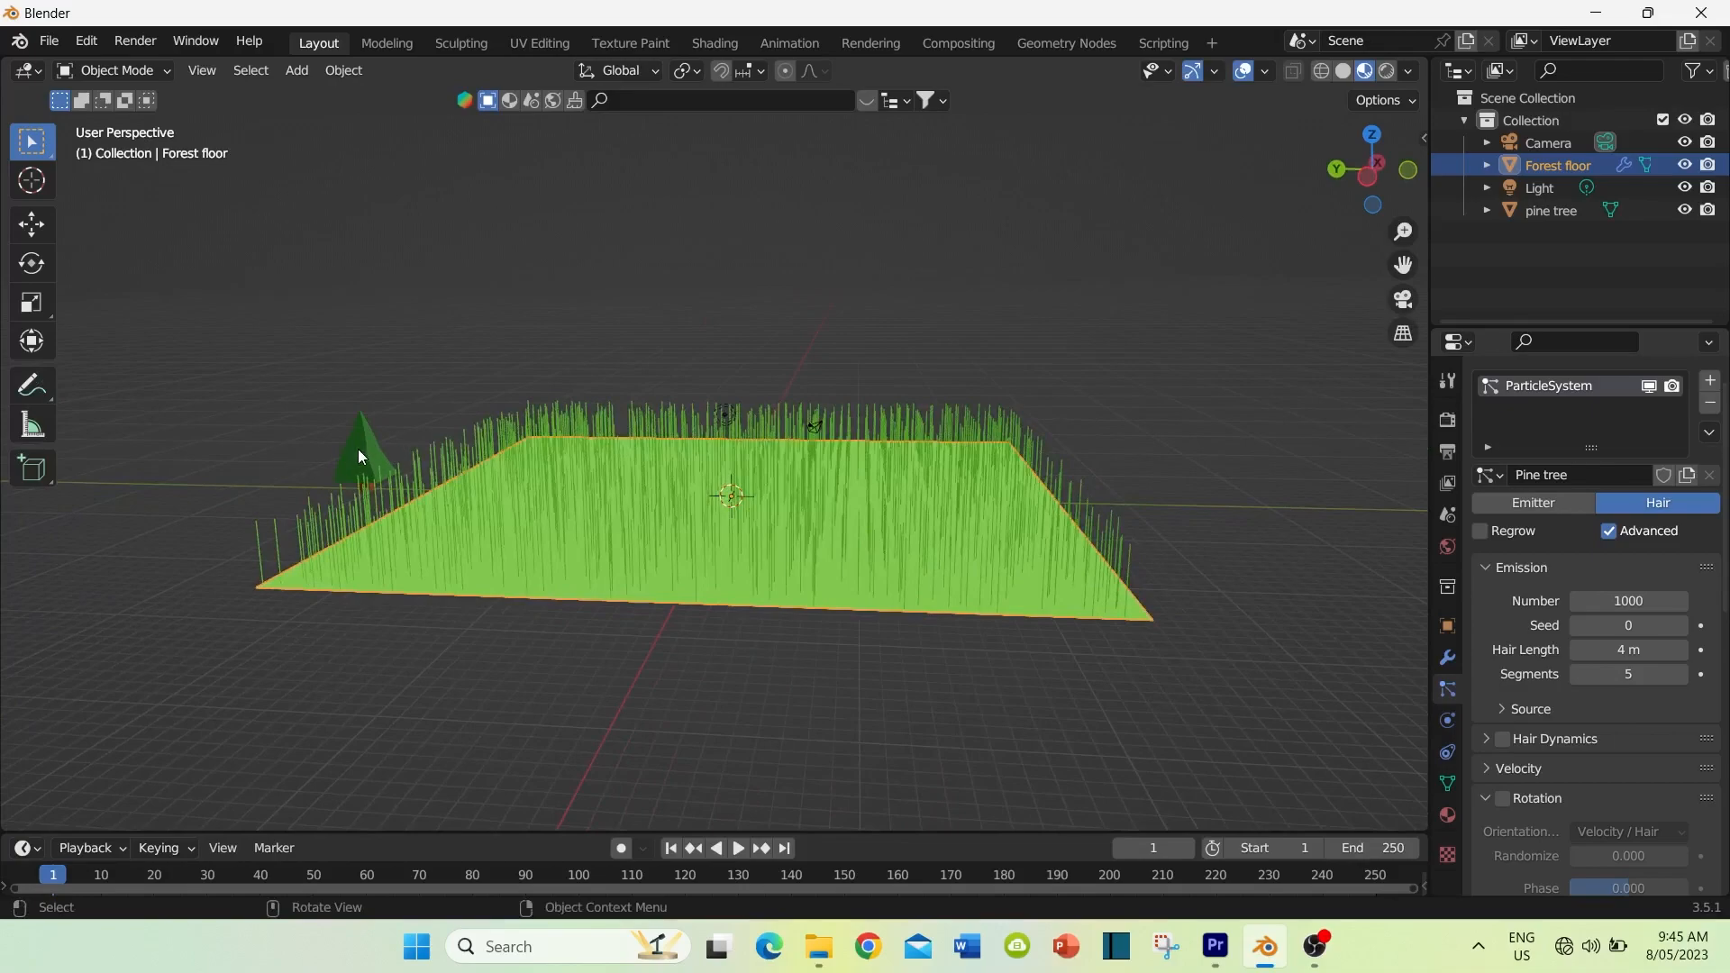
middle_click_drag(905, 550, 888, 541)
Step: Set the emission number of the forest floor's hair particles to 200
left_click(1624, 600)
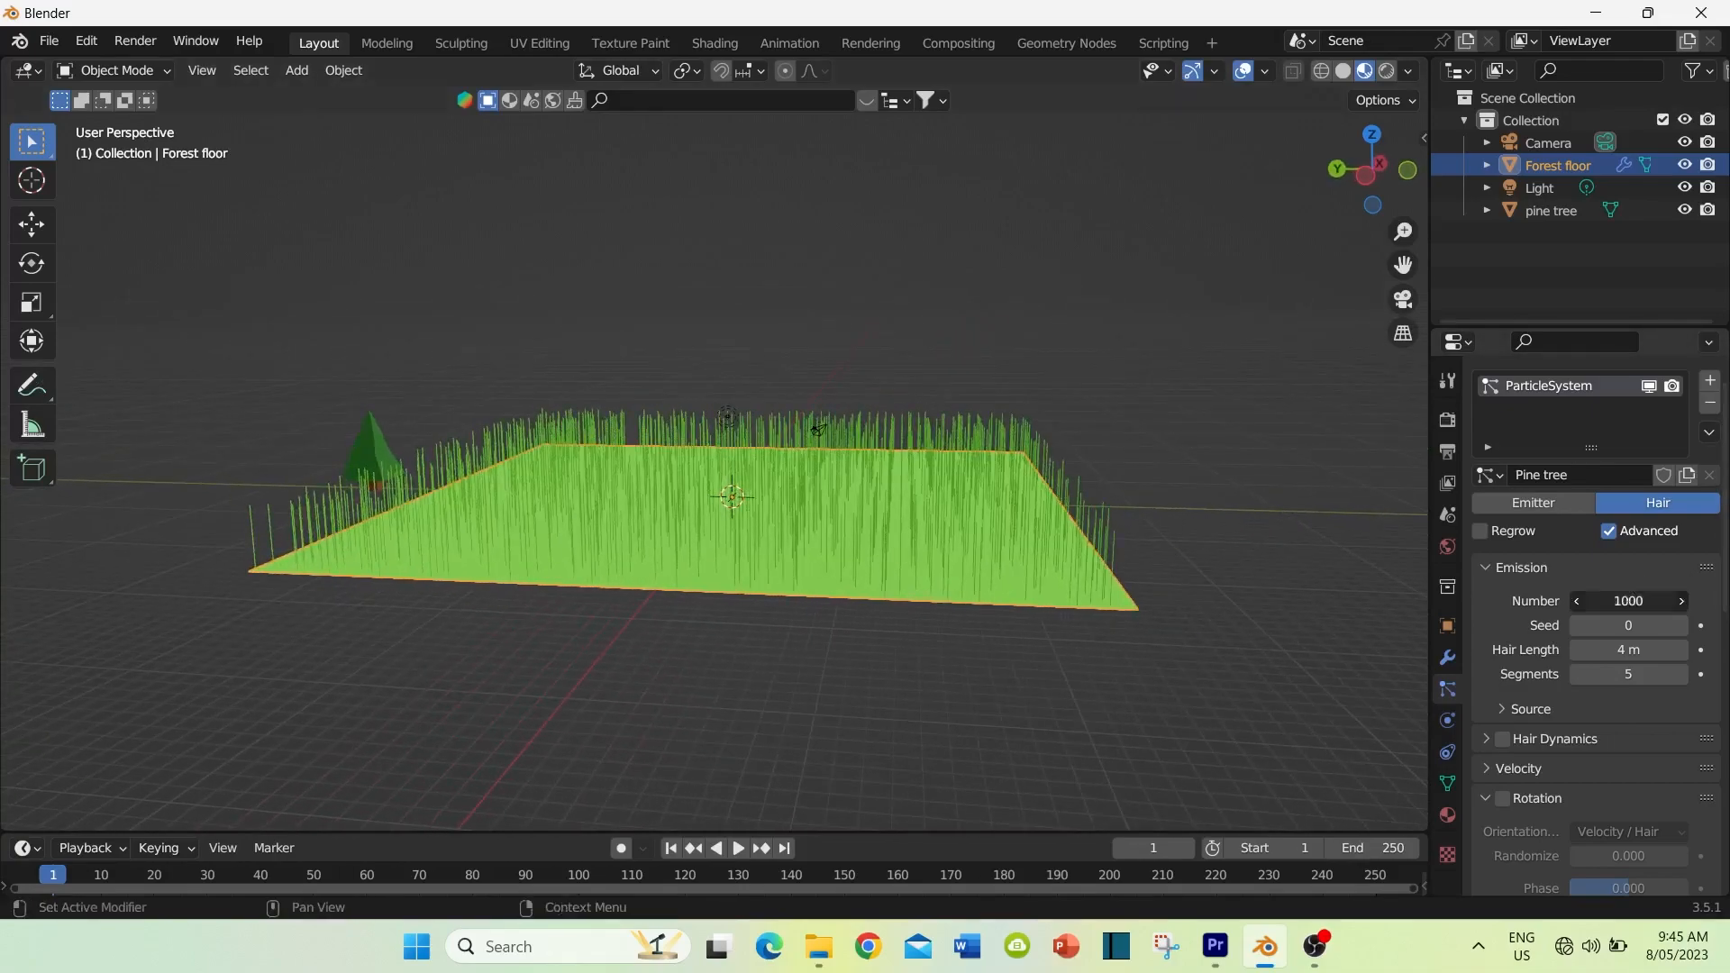
key("BackSpace")
type("200")
key("Return")
mouse_move(951, 629)
middle_mouse_down()
mouse_move(946, 770)
mouse_move(965, 793)
mouse_move(980, 662)
mouse_move(973, 635)
mouse_move(946, 635)
mouse_move(966, 643)
middle_mouse_up()
Step: Set the hair particles' emission number to 150 and increase the hair length to about 6.61 m
left_click(1627, 602)
type("150")
key("Return")
mouse_move(1197, 593)
middle_mouse_down()
mouse_move(1203, 667)
mouse_move(1186, 566)
middle_mouse_up()
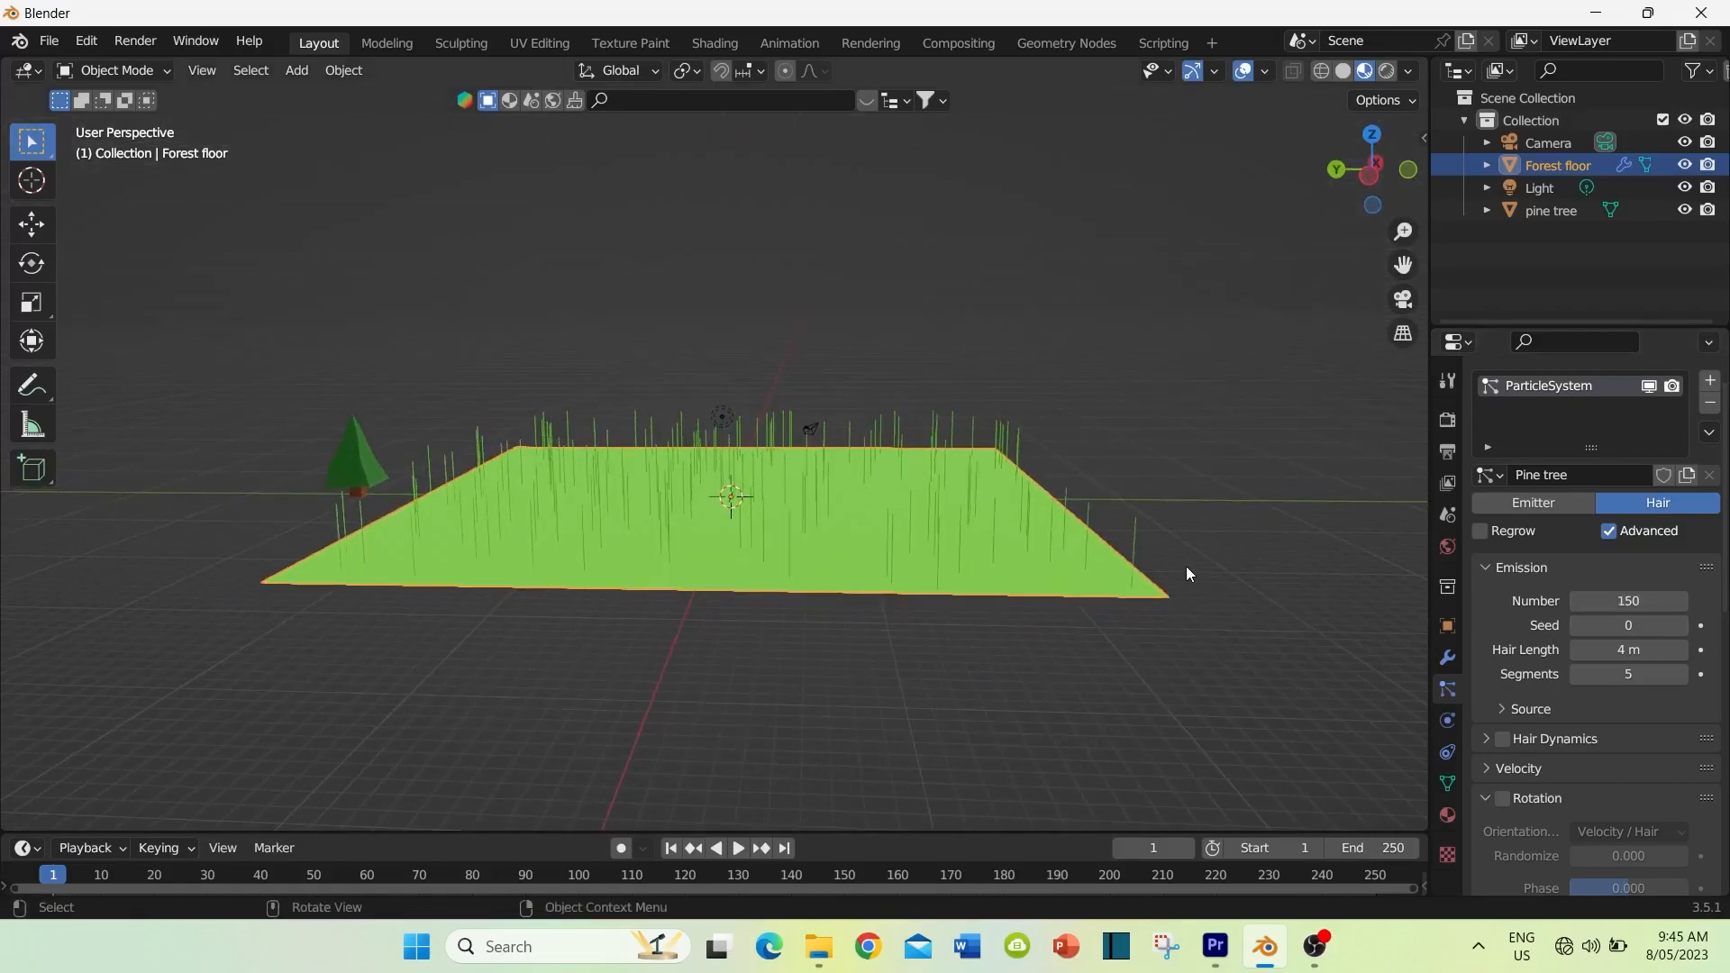
middle_click_drag(935, 591, 953, 622)
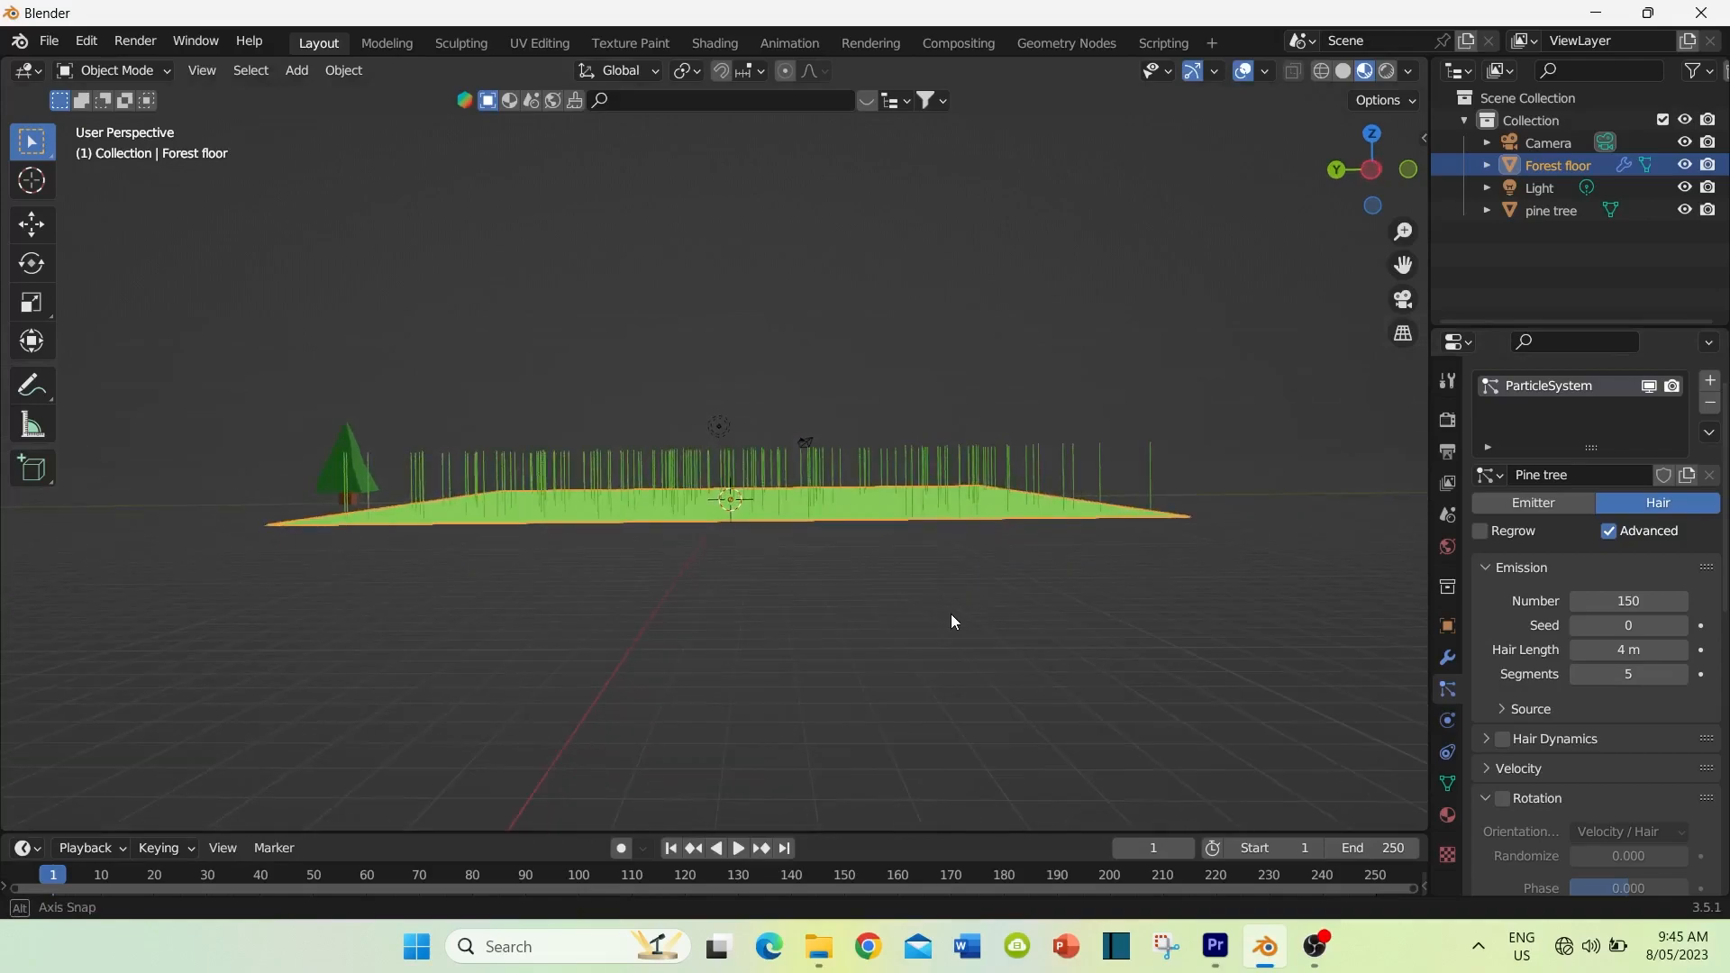
left_click_drag(1629, 650, 1672, 649)
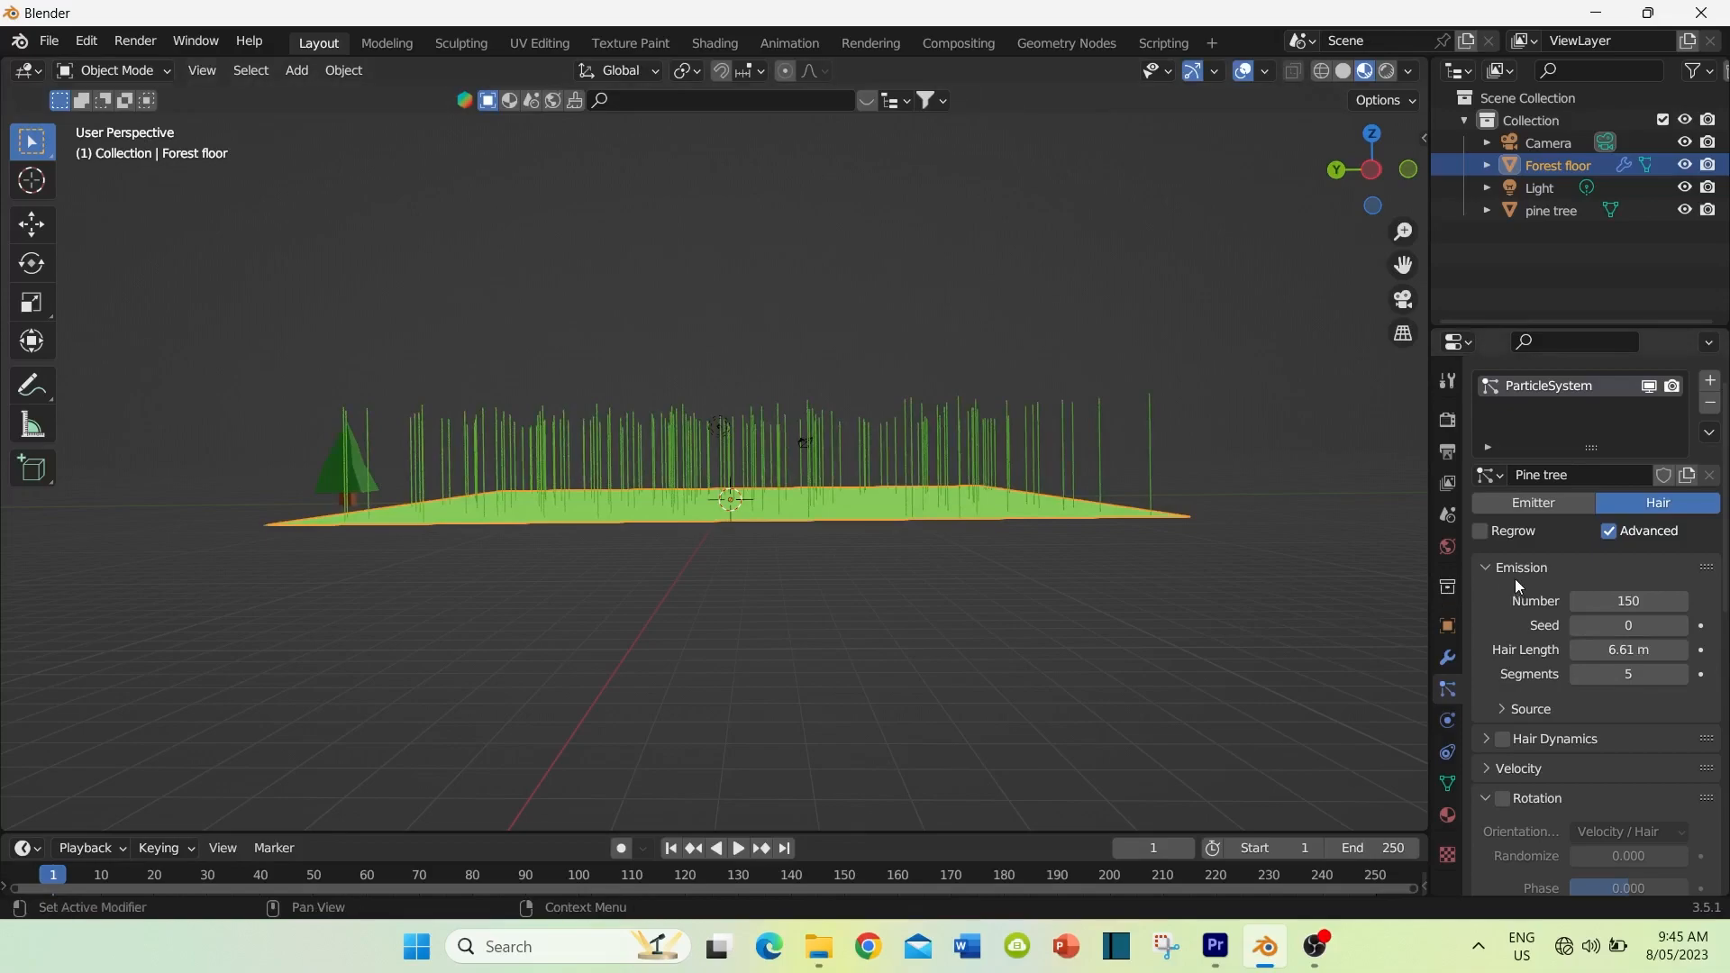
Step: Enable Rotation for the forest floor's hair particles
scroll(1507, 573, "down", 4)
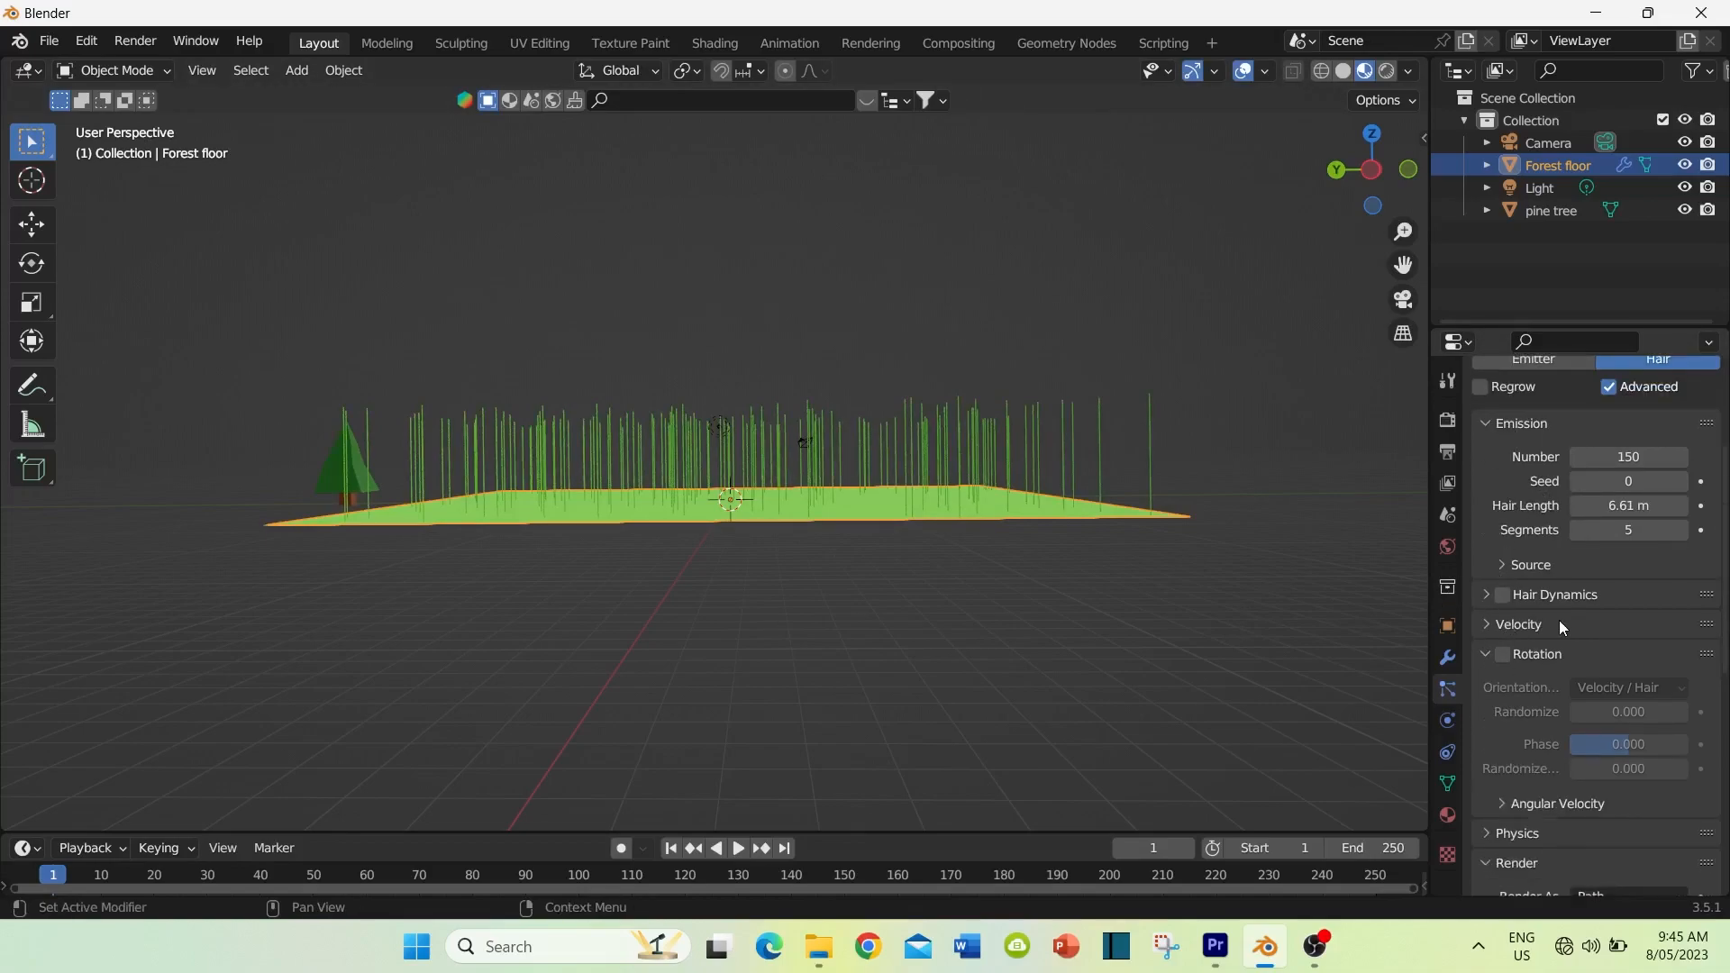
scroll(1579, 623, "down", 1)
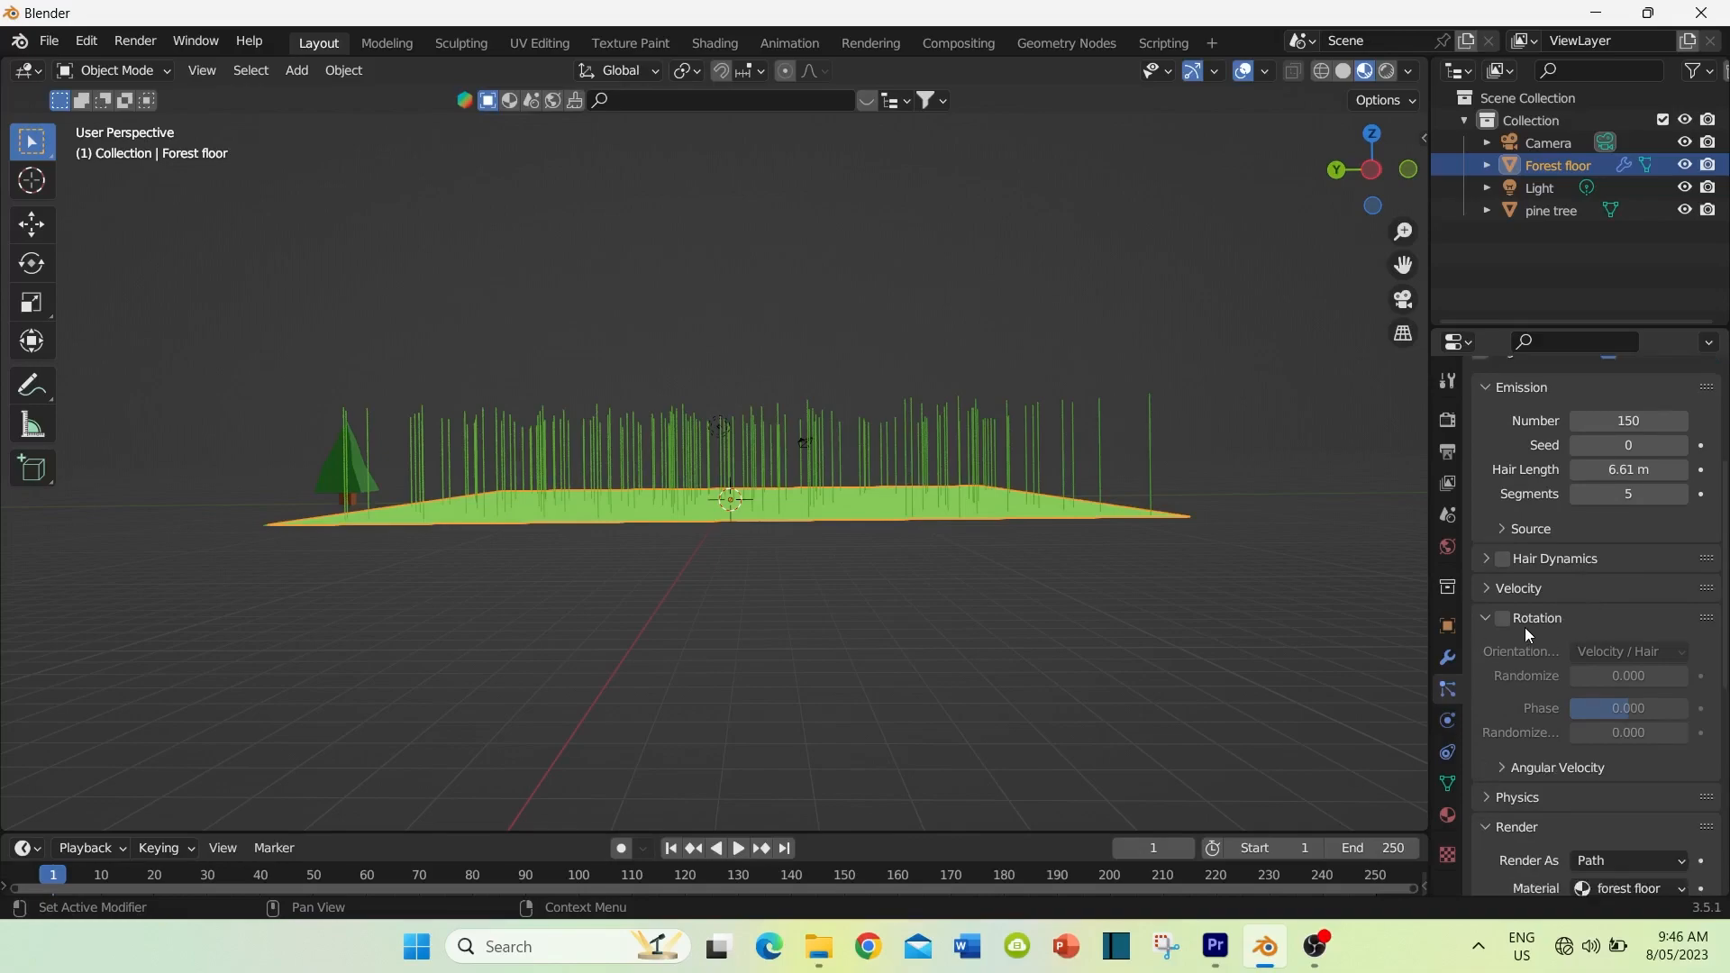
left_click(1502, 620)
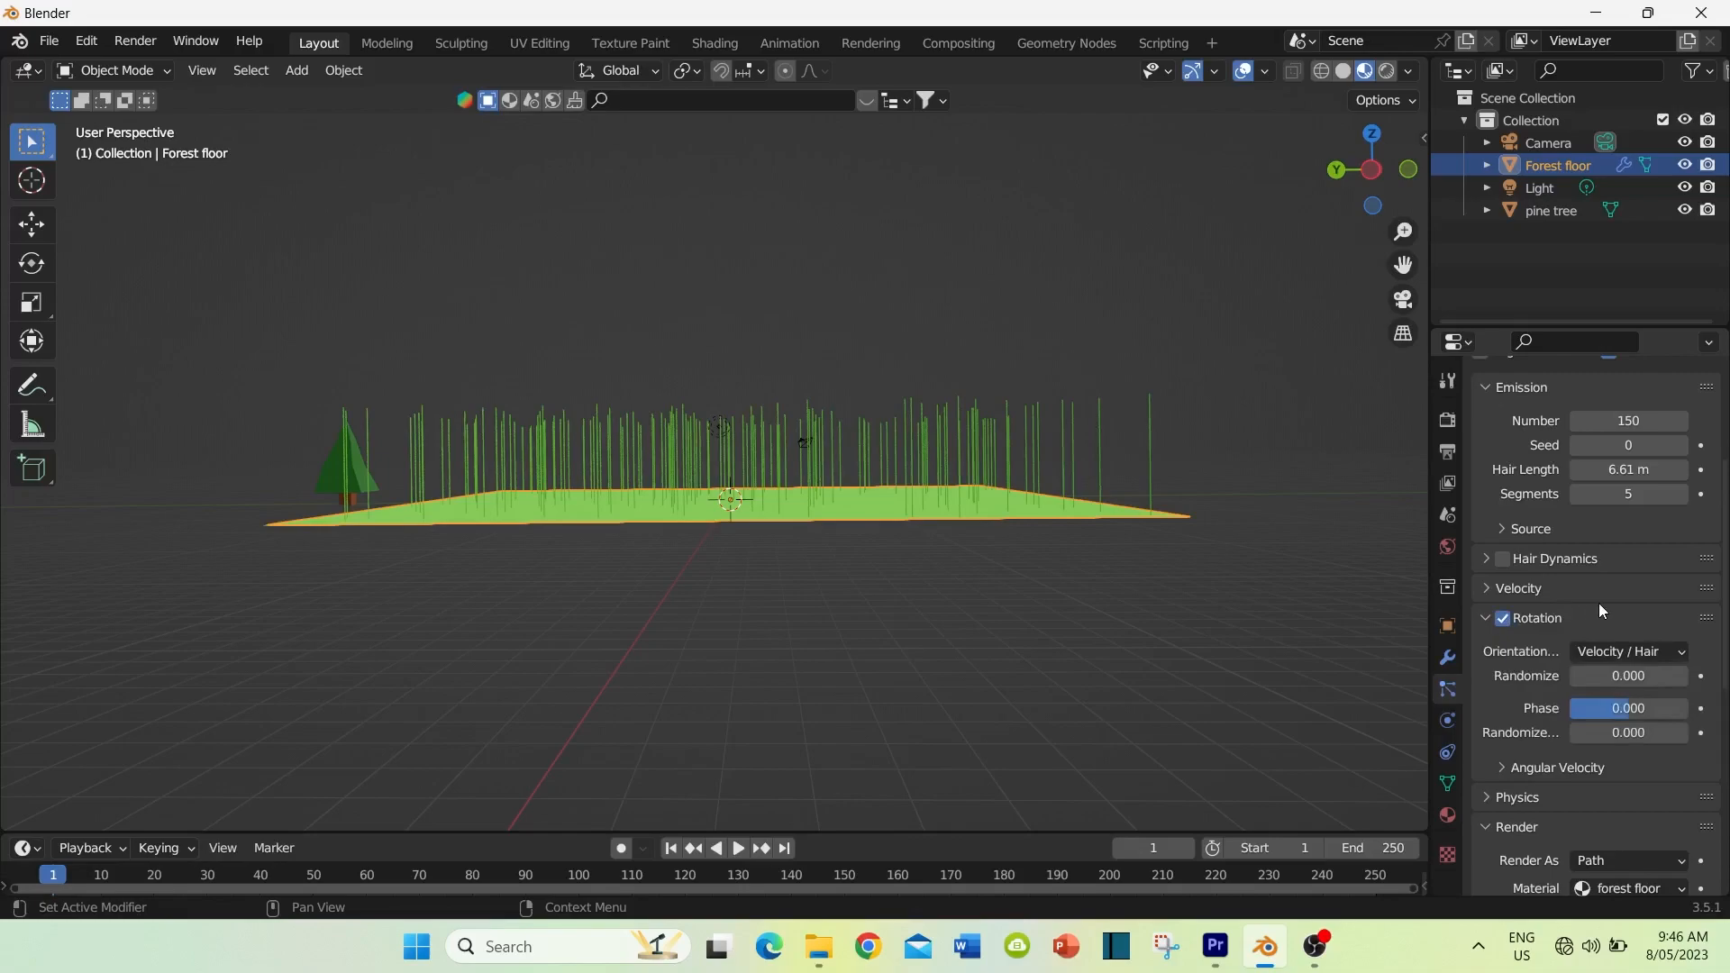
Step: Set the particle system to render its hairs as Object instead of Path
scroll(1593, 602, "down", 5)
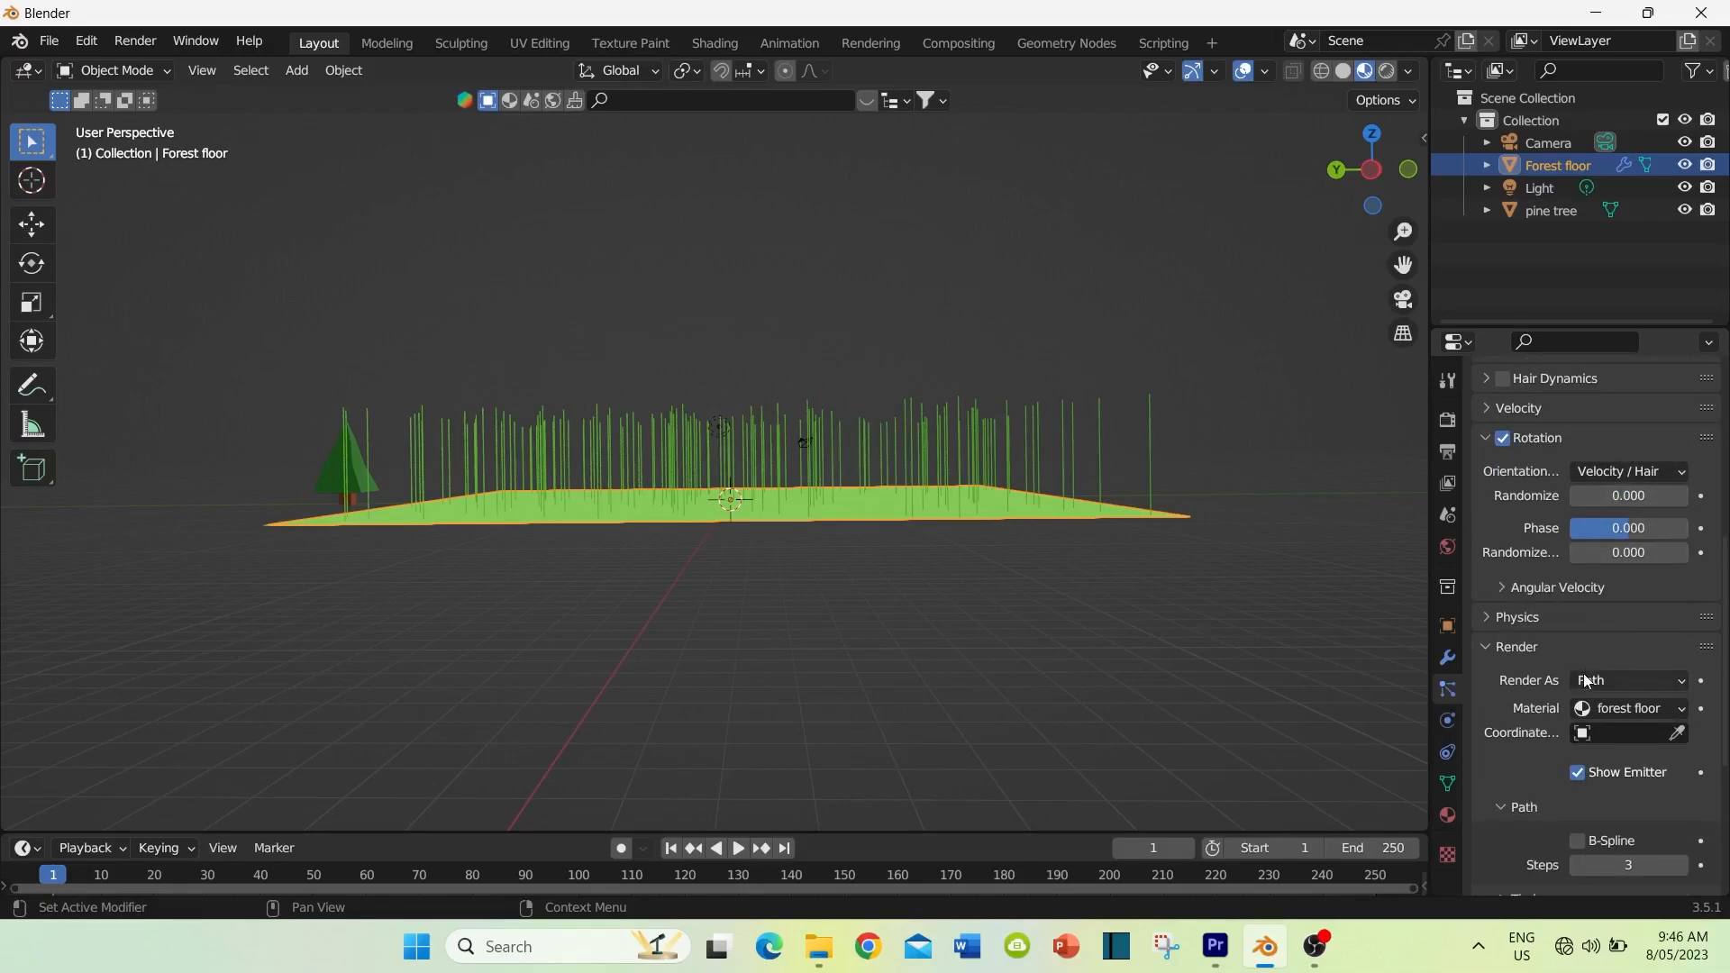
scroll(1532, 635, "down", 1)
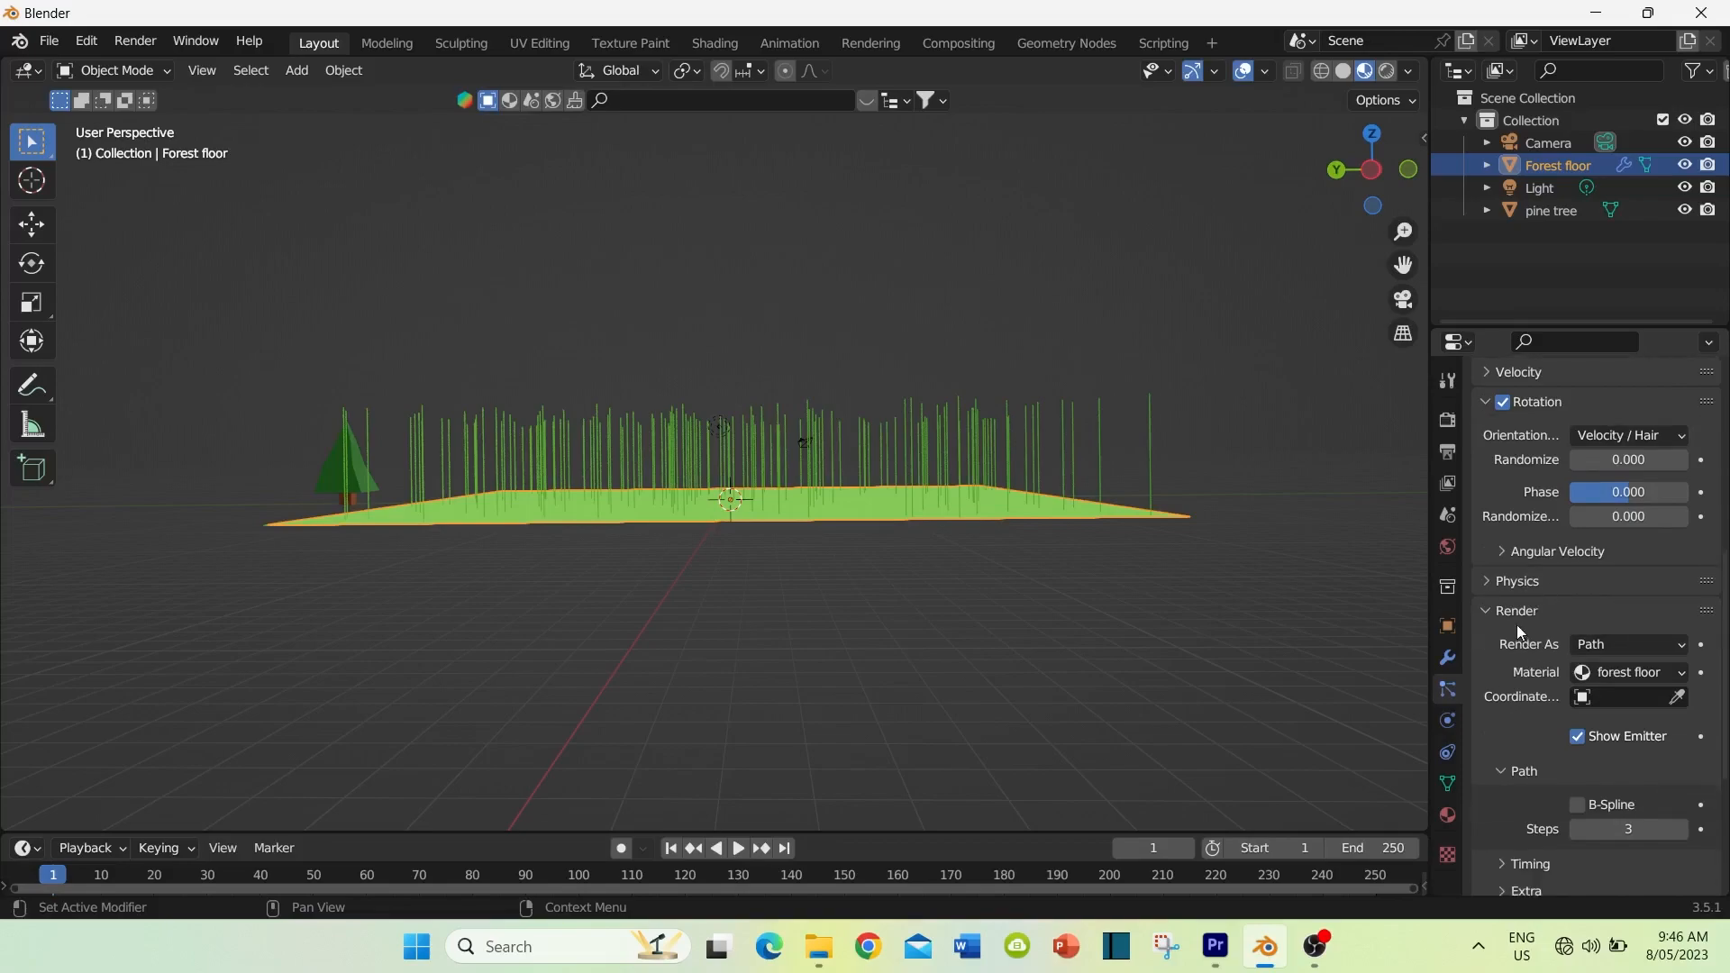
left_click(1499, 616)
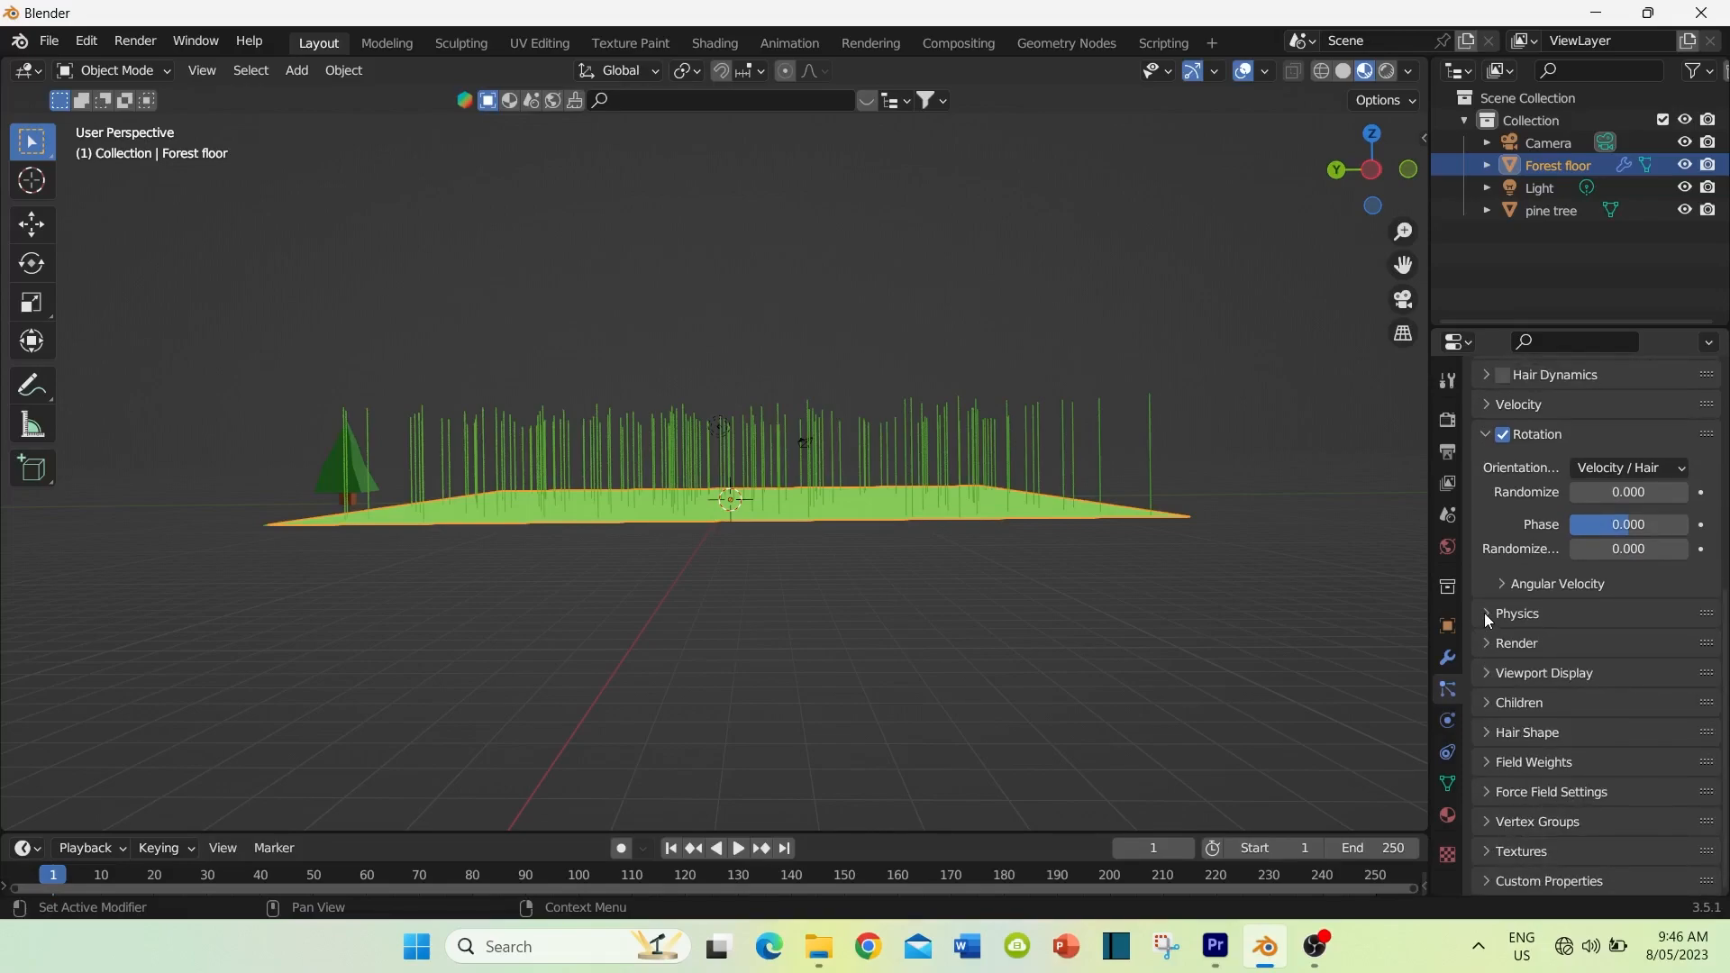
left_click(1487, 643)
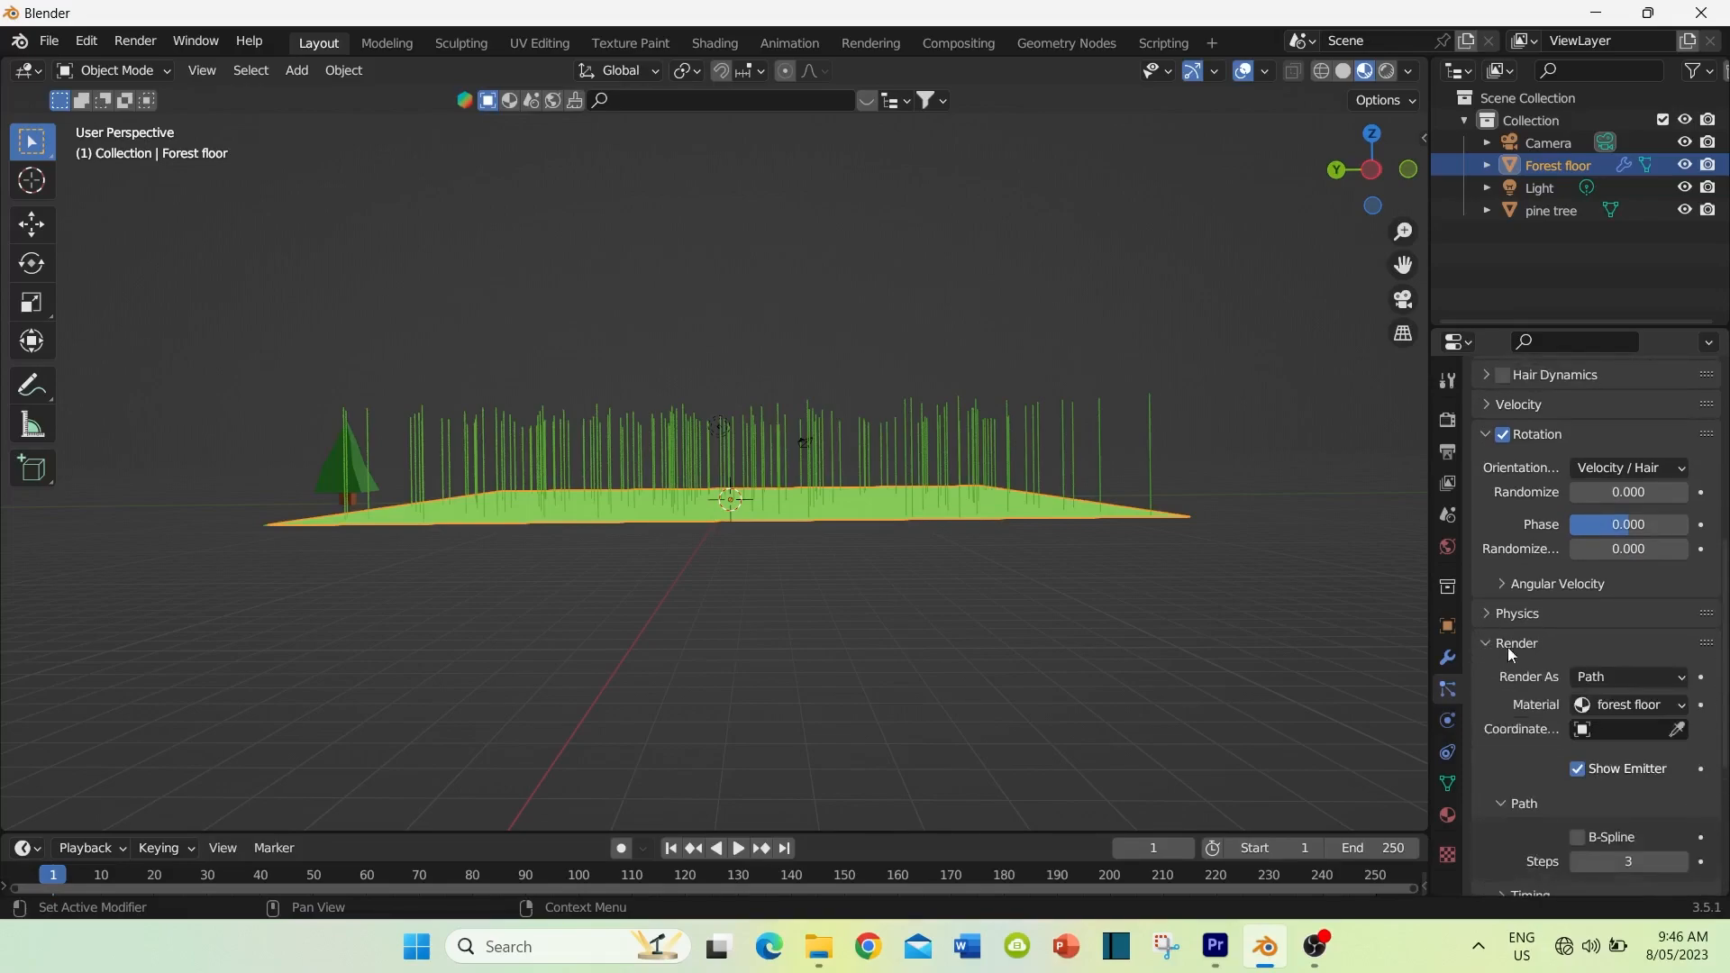
left_click(1681, 683)
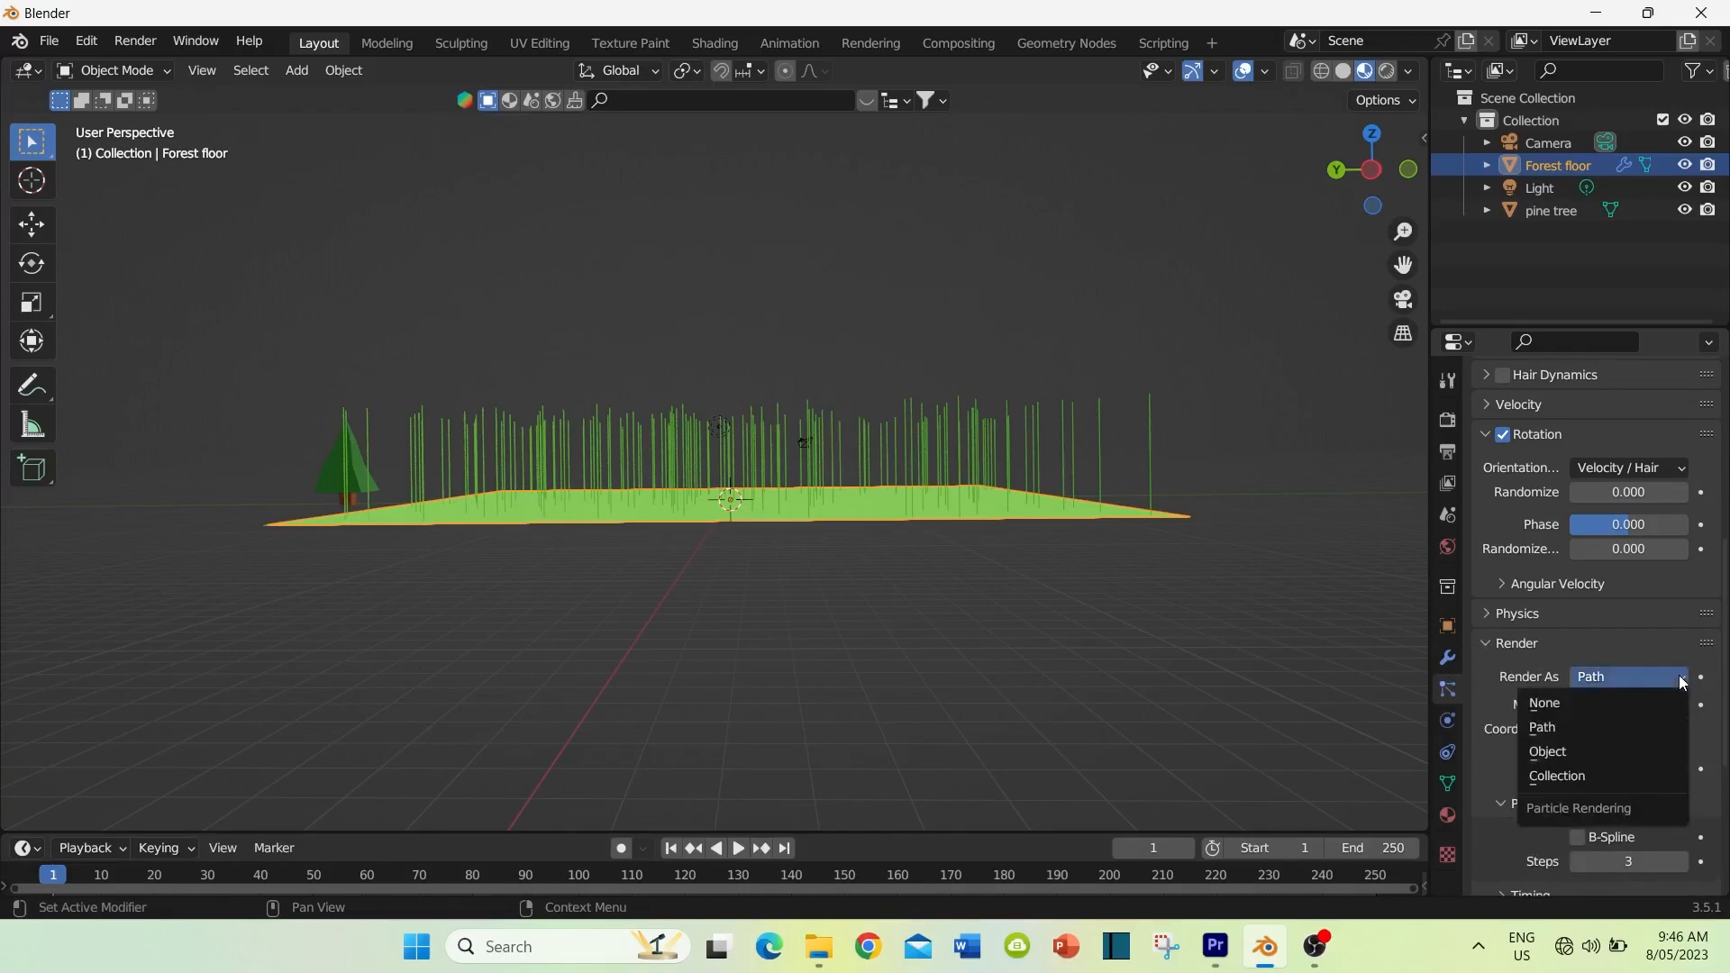
left_click(1563, 754)
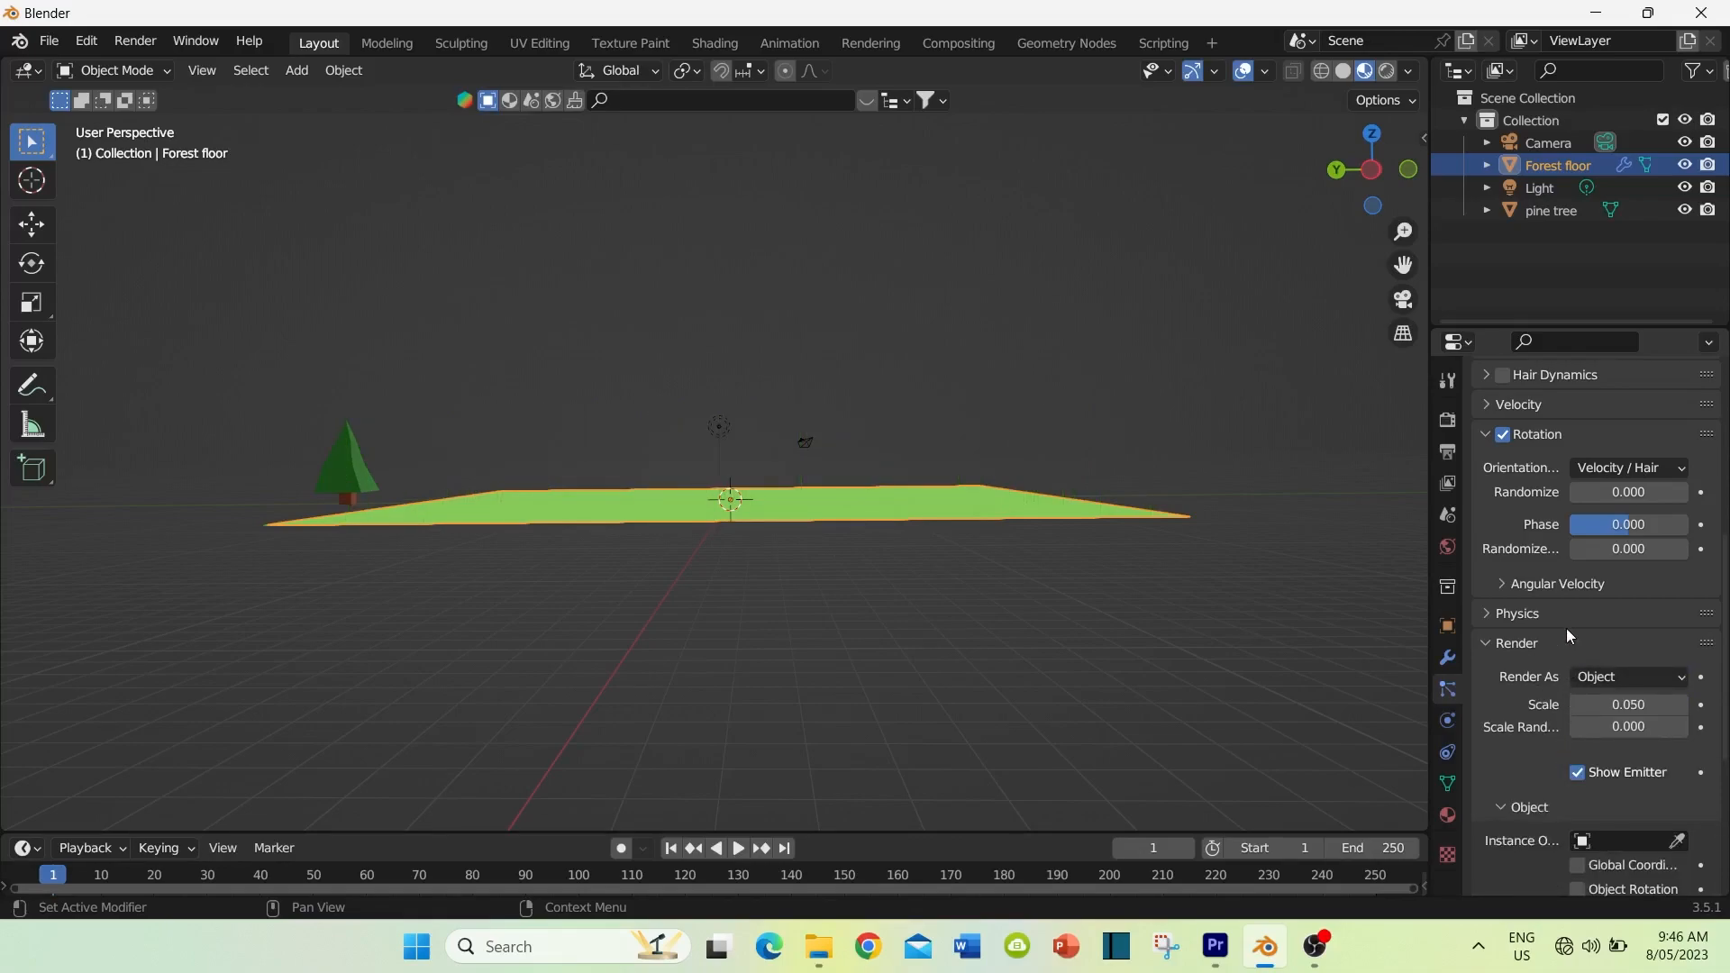
Step: Pick the pine tree beside the floor as the instance object for the particle system
scroll(1541, 665, "down", 2)
scroll(1543, 660, "down", 2)
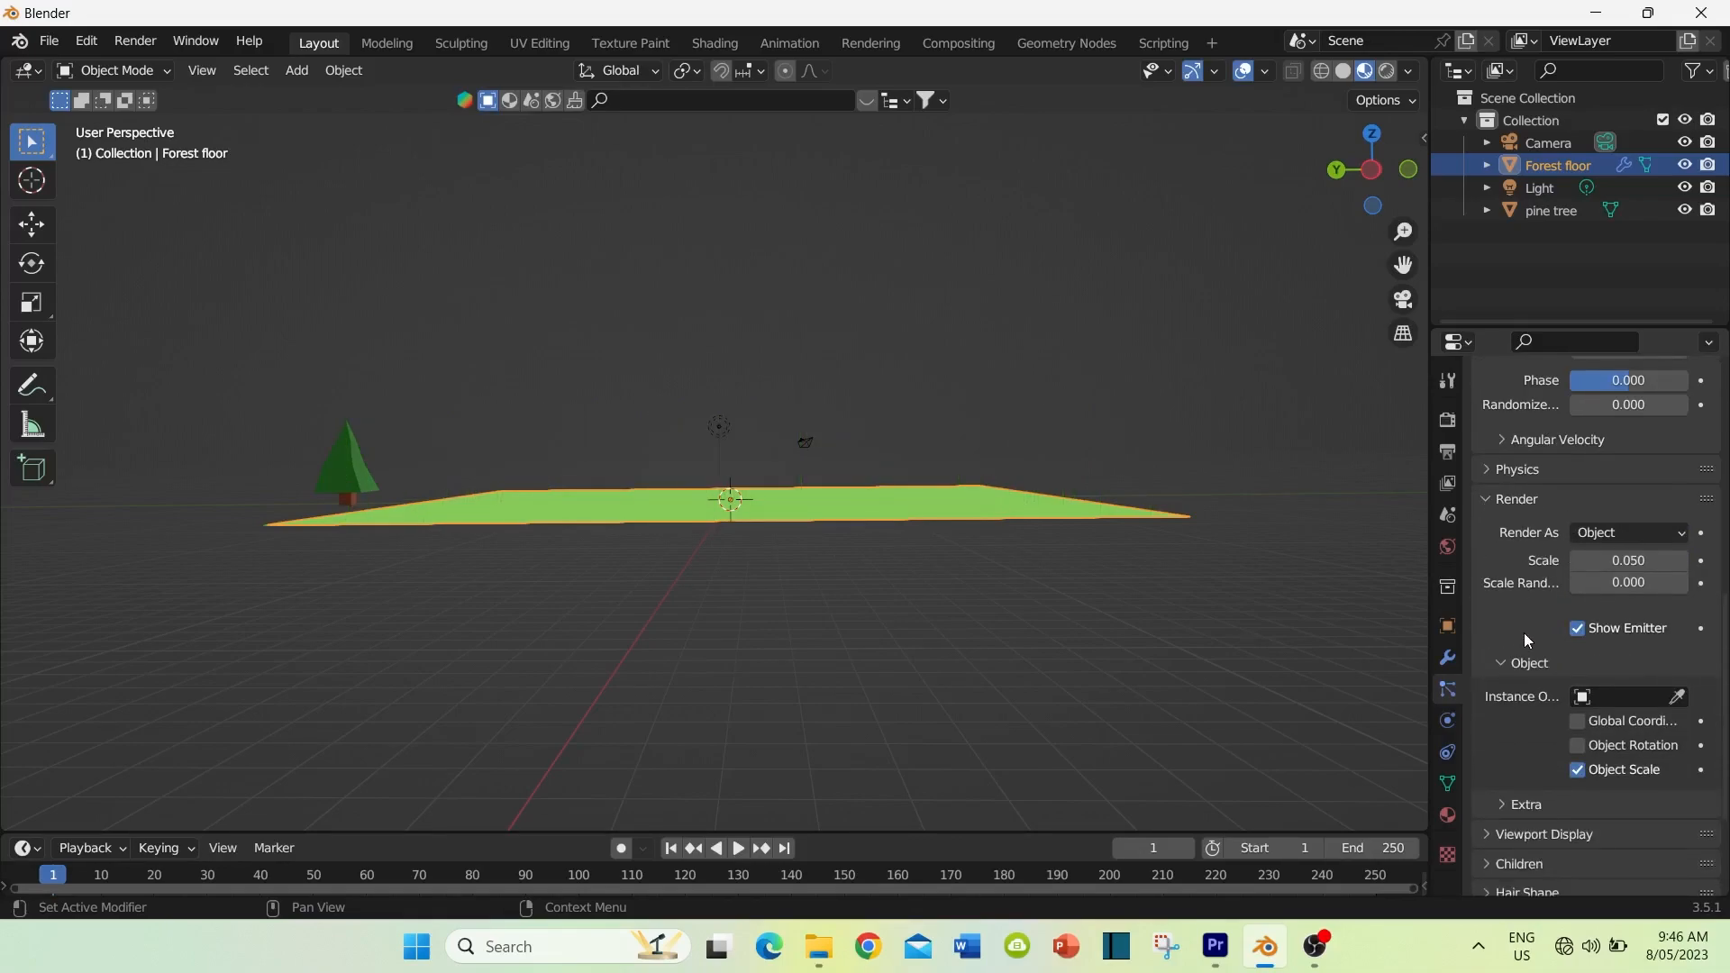
left_click(1678, 698)
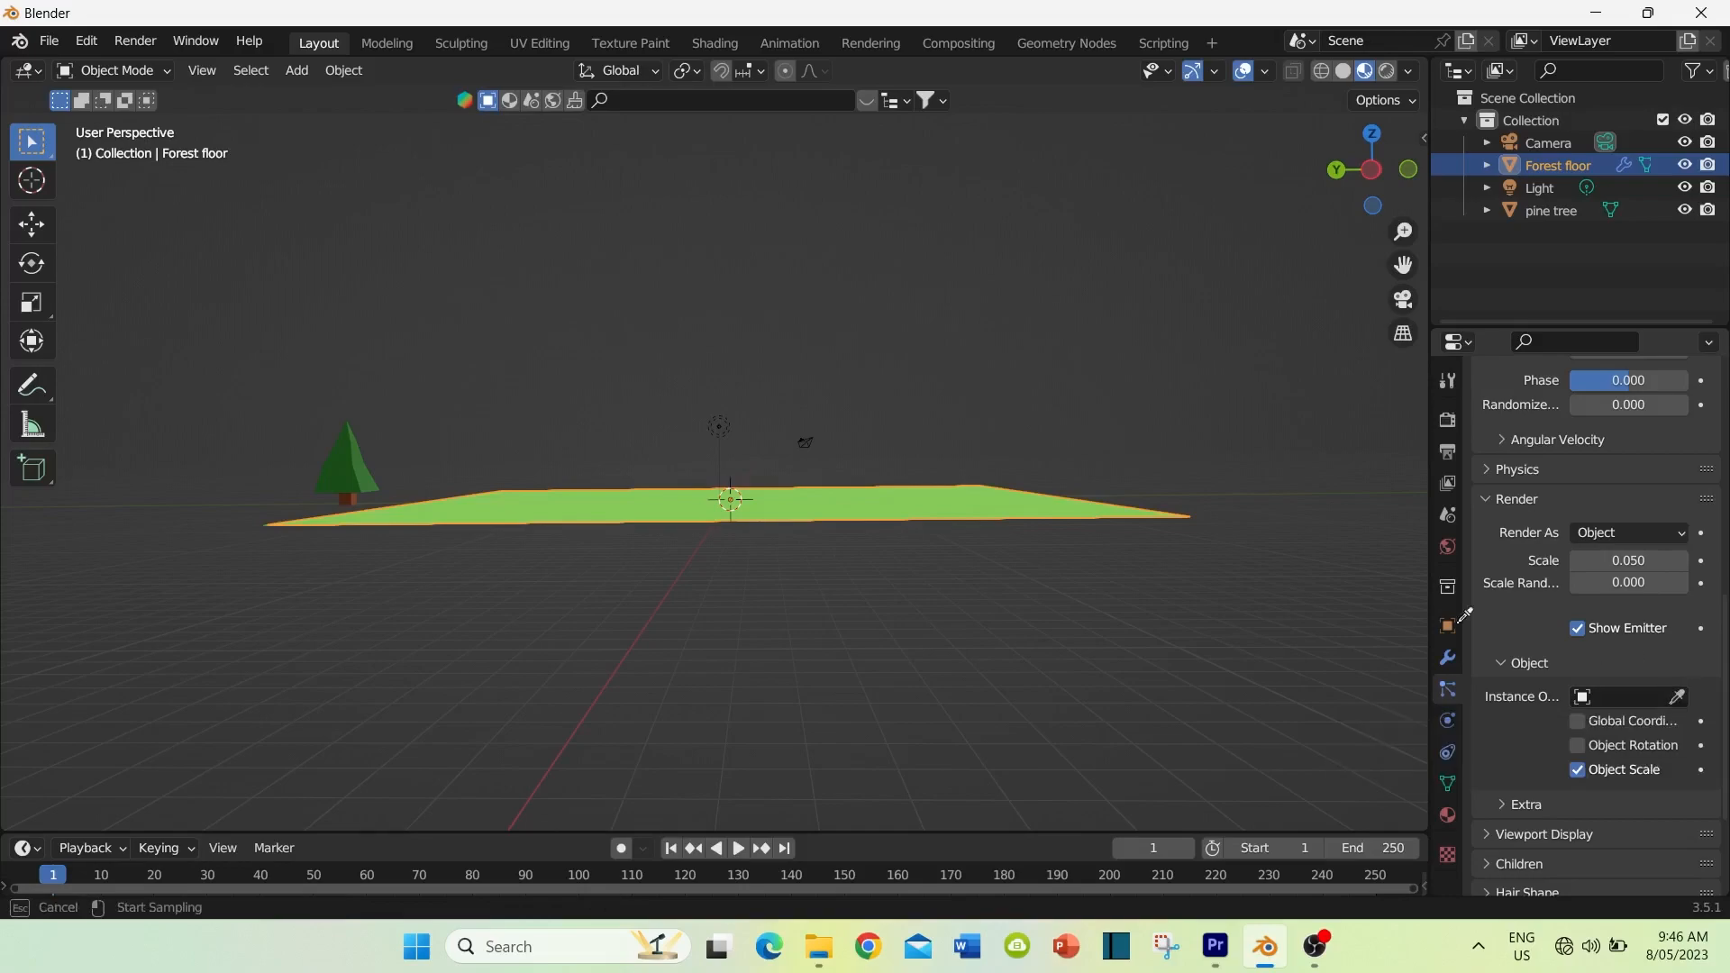
left_click(352, 451)
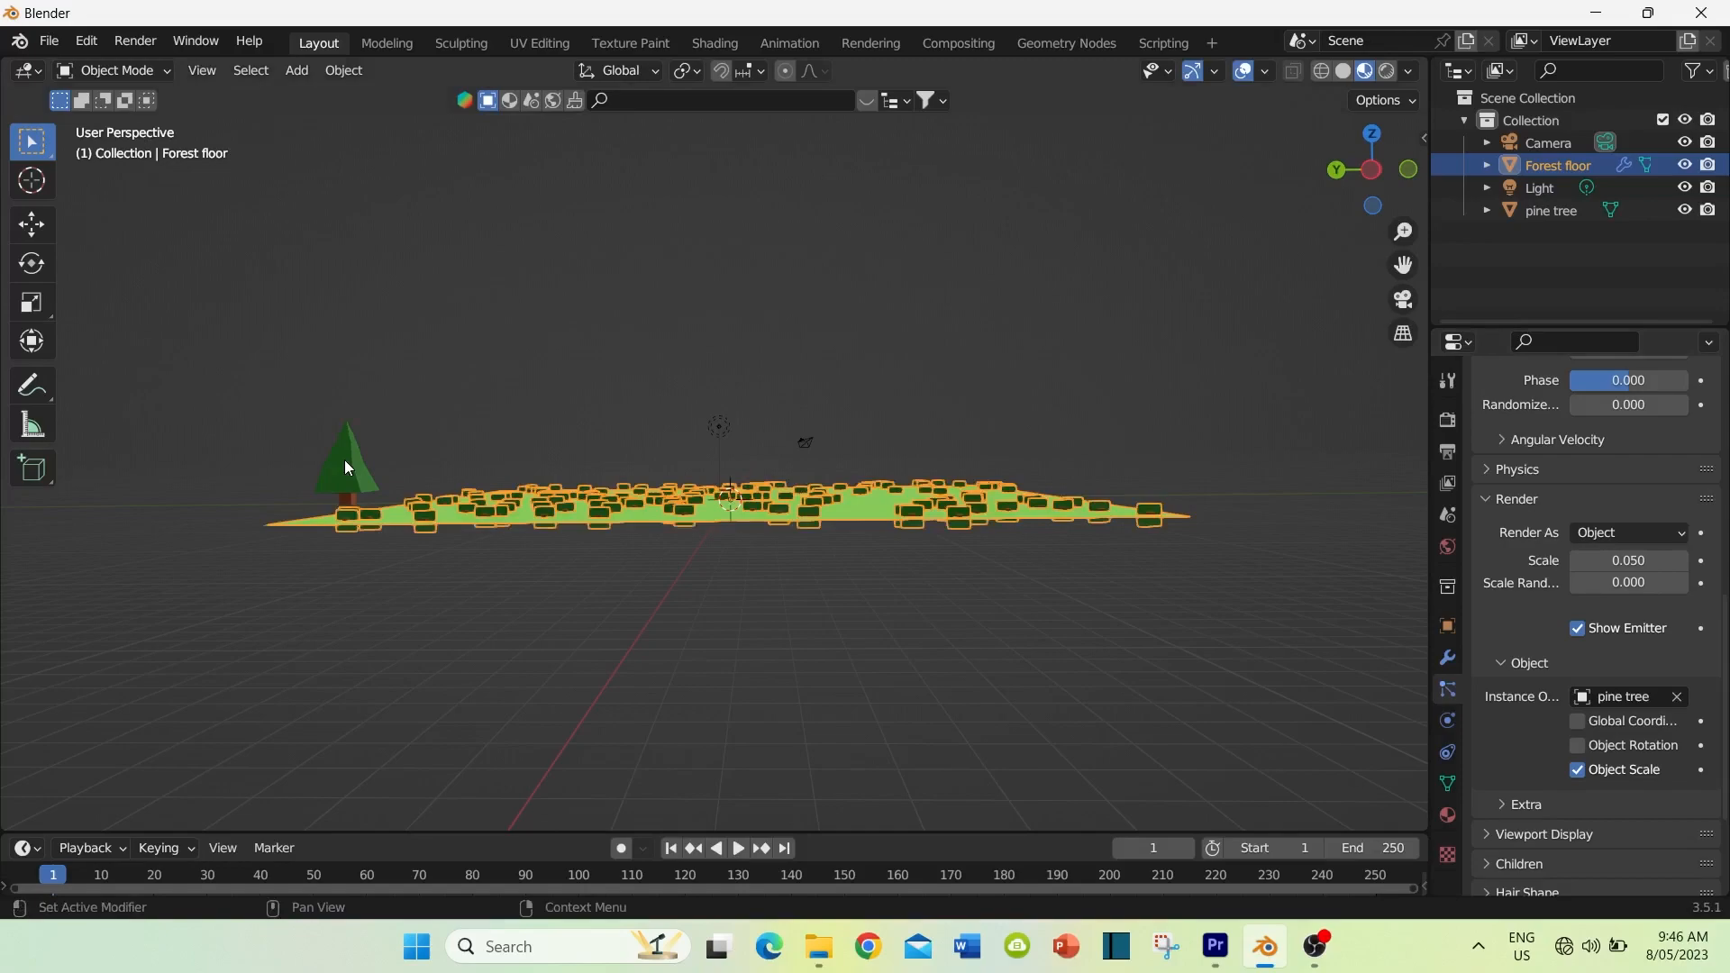
middle_click_drag(768, 585, 787, 647)
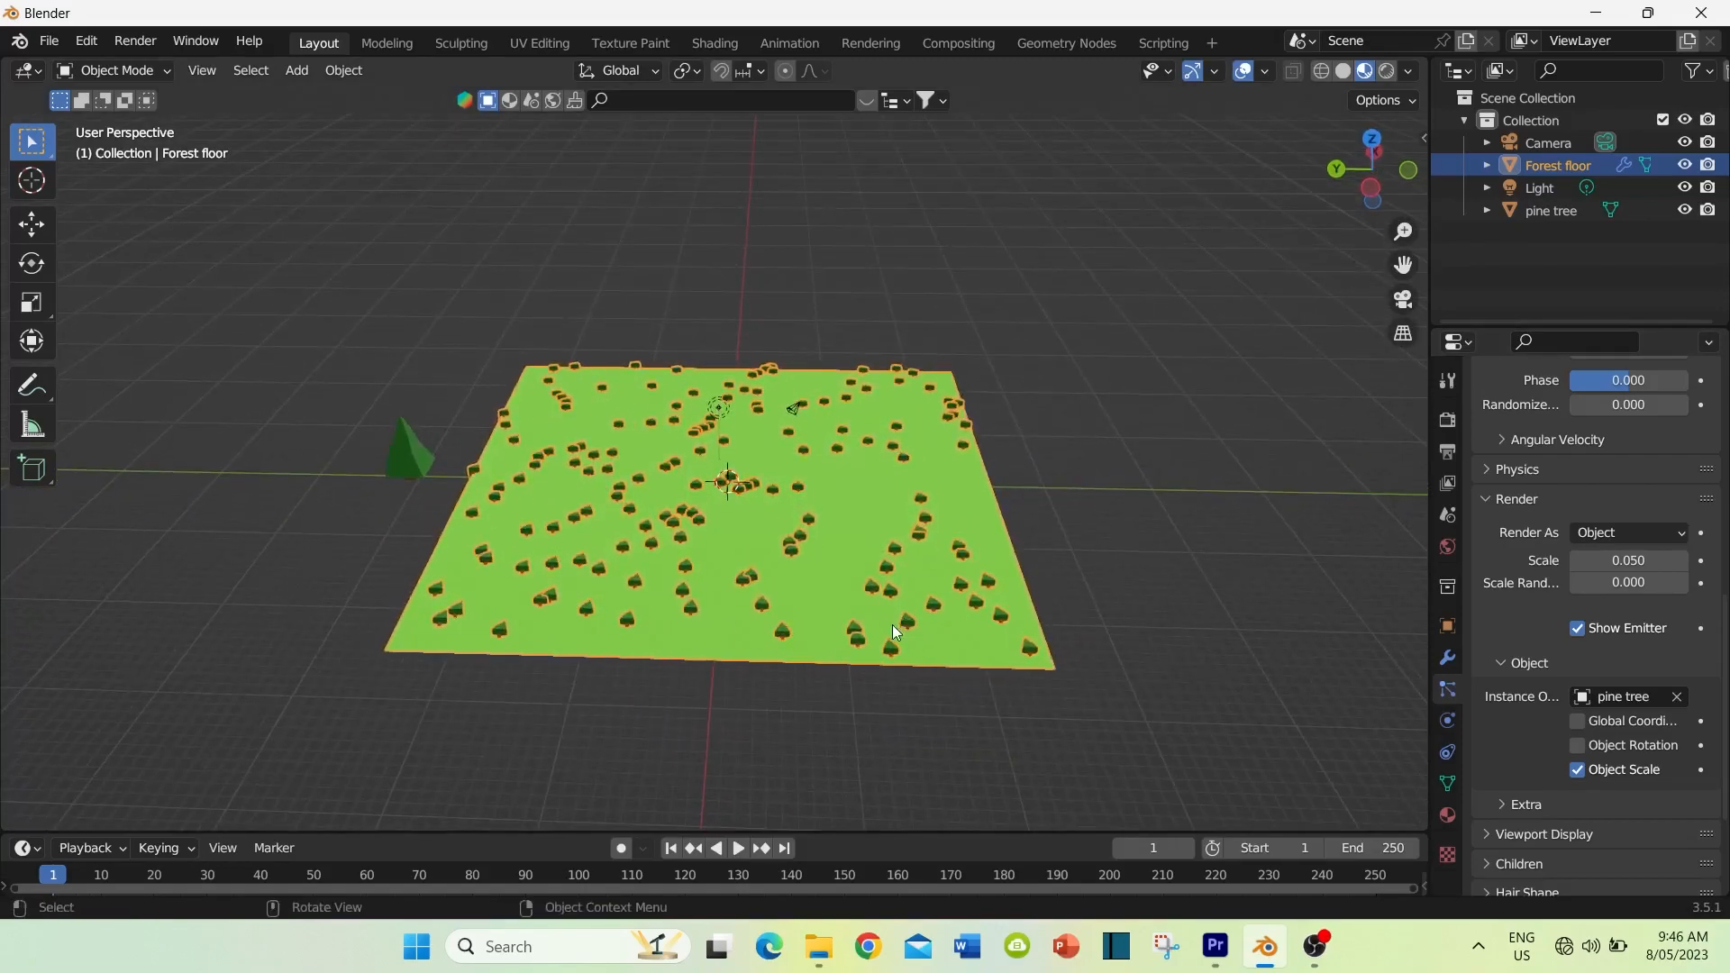
Step: Enable Object Rotation for the instanced pine tree in the forest floor's particle render settings
middle_click_drag(820, 674, 820, 634)
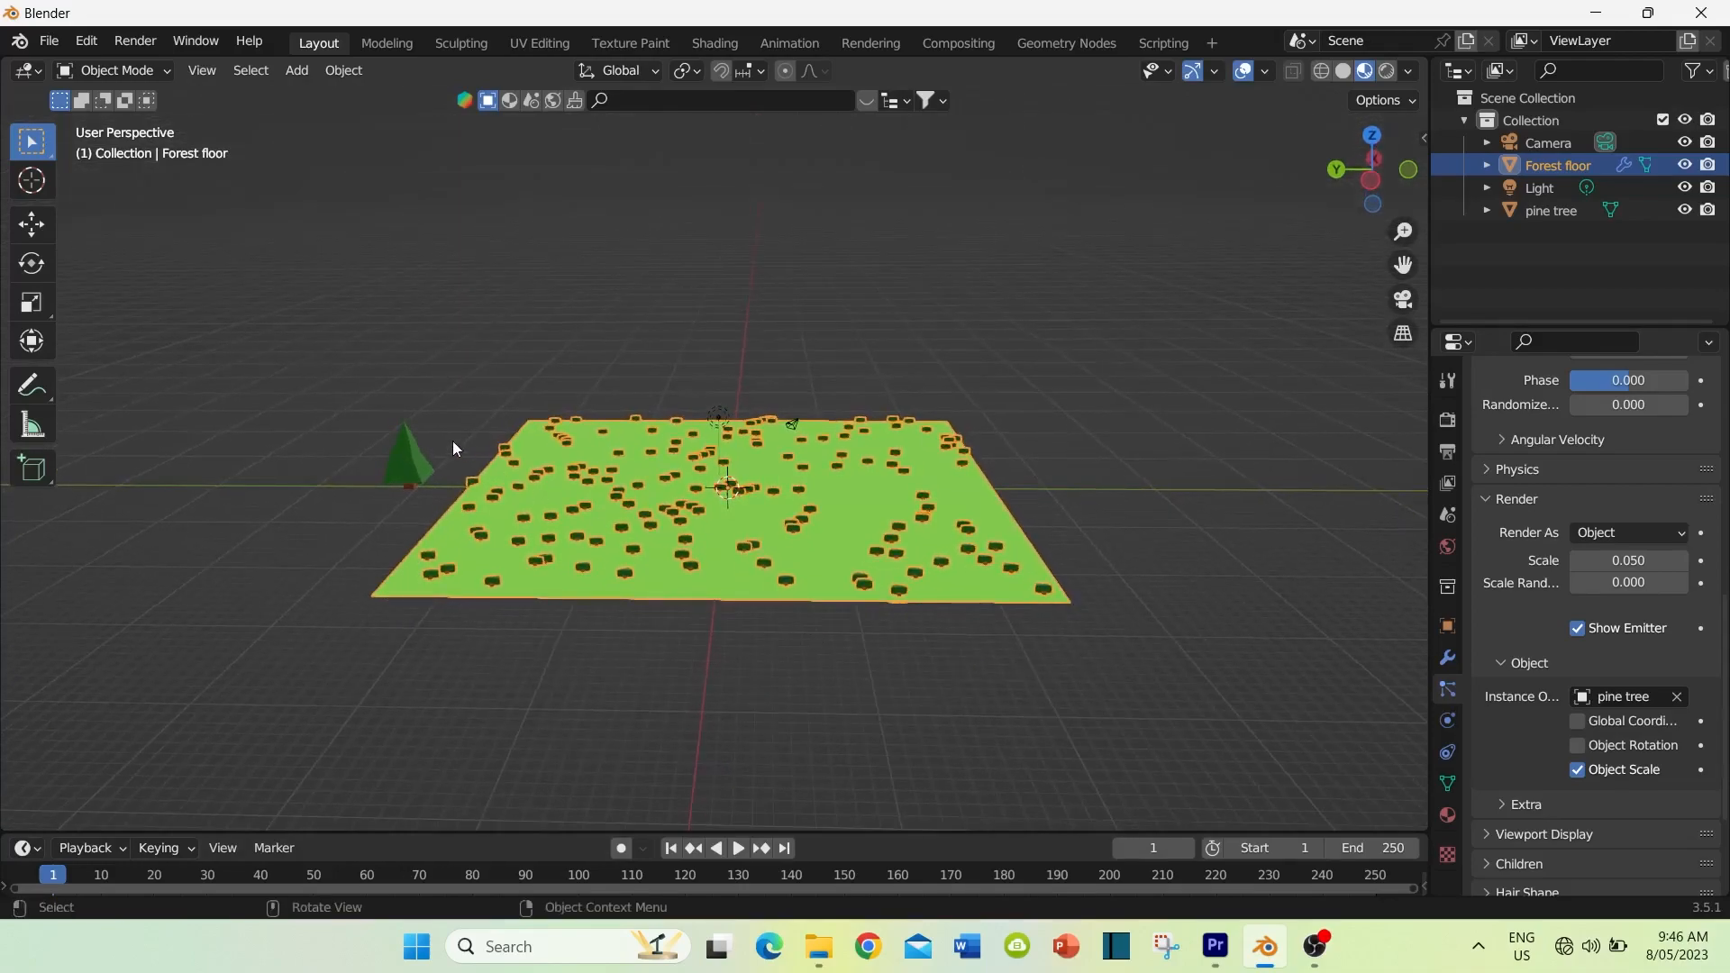
left_click(408, 467)
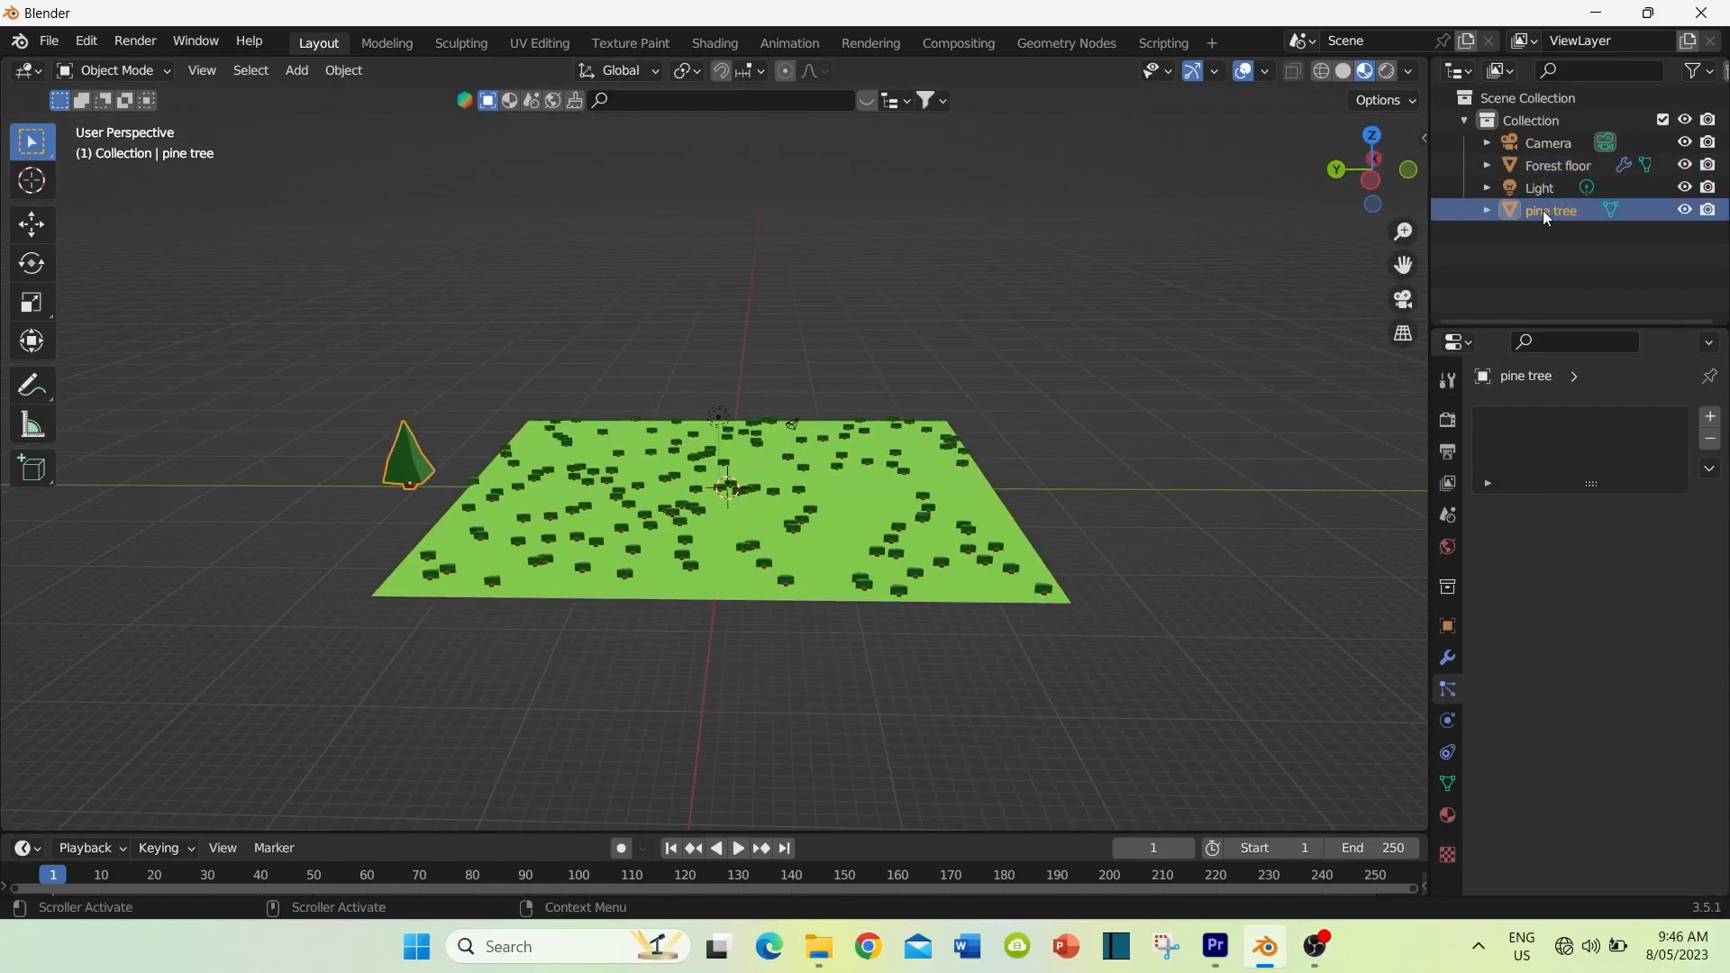
left_click(978, 500)
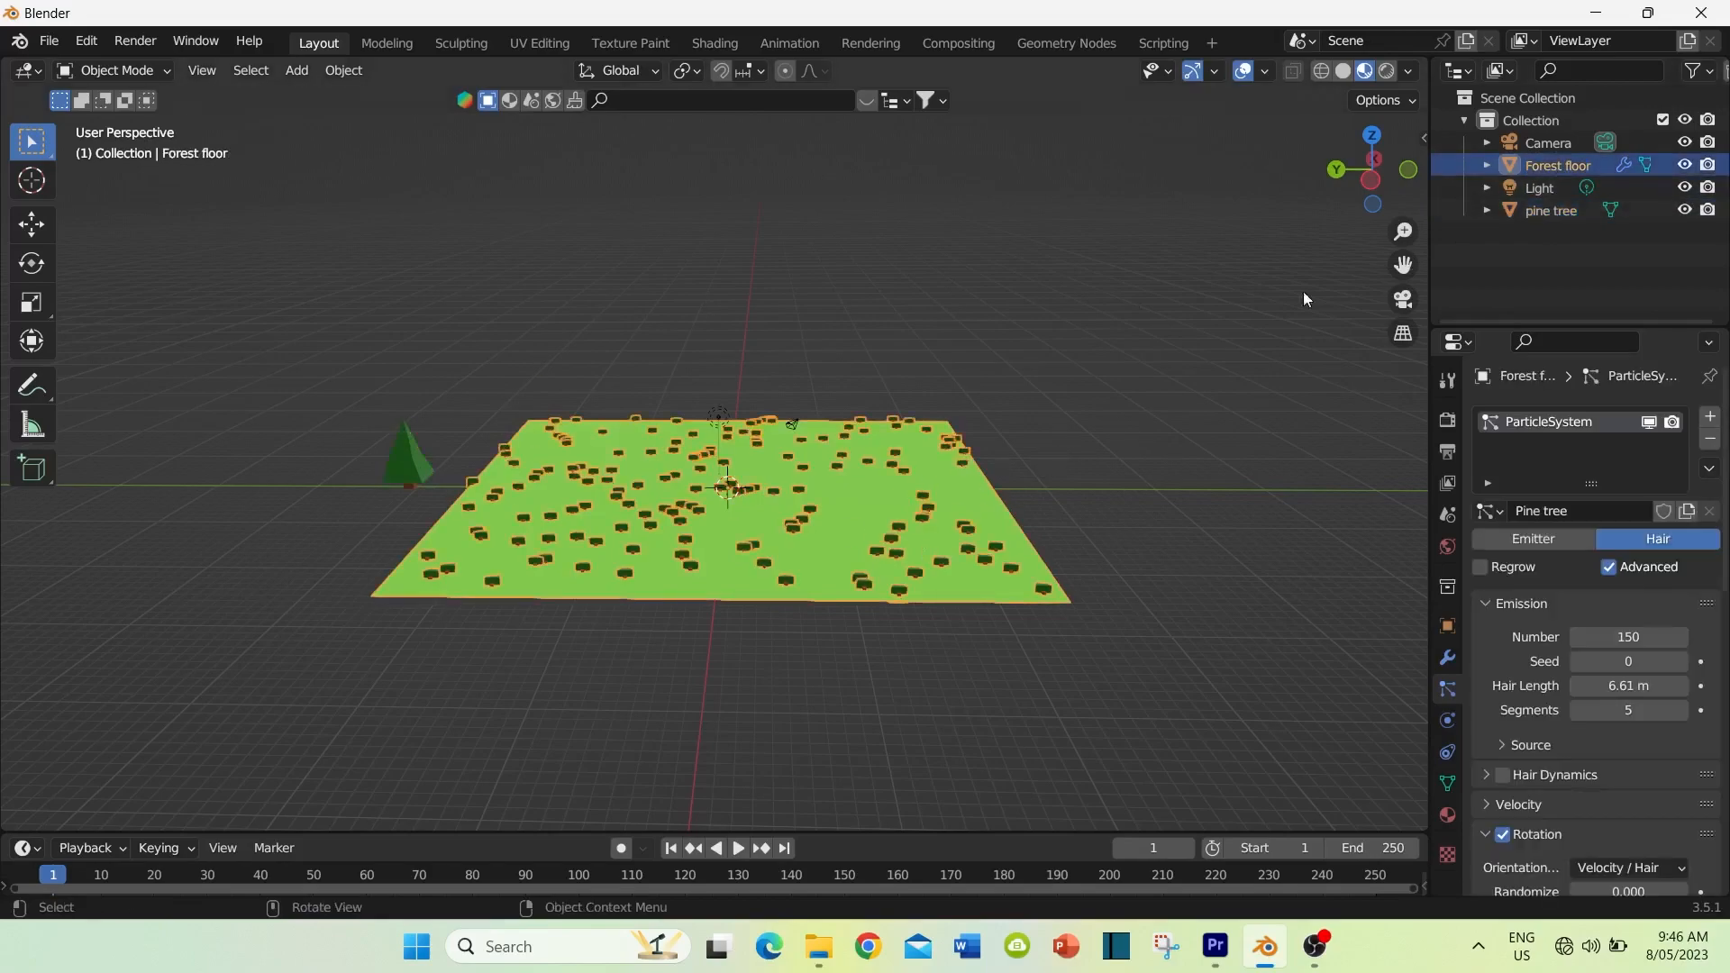
left_click(398, 461)
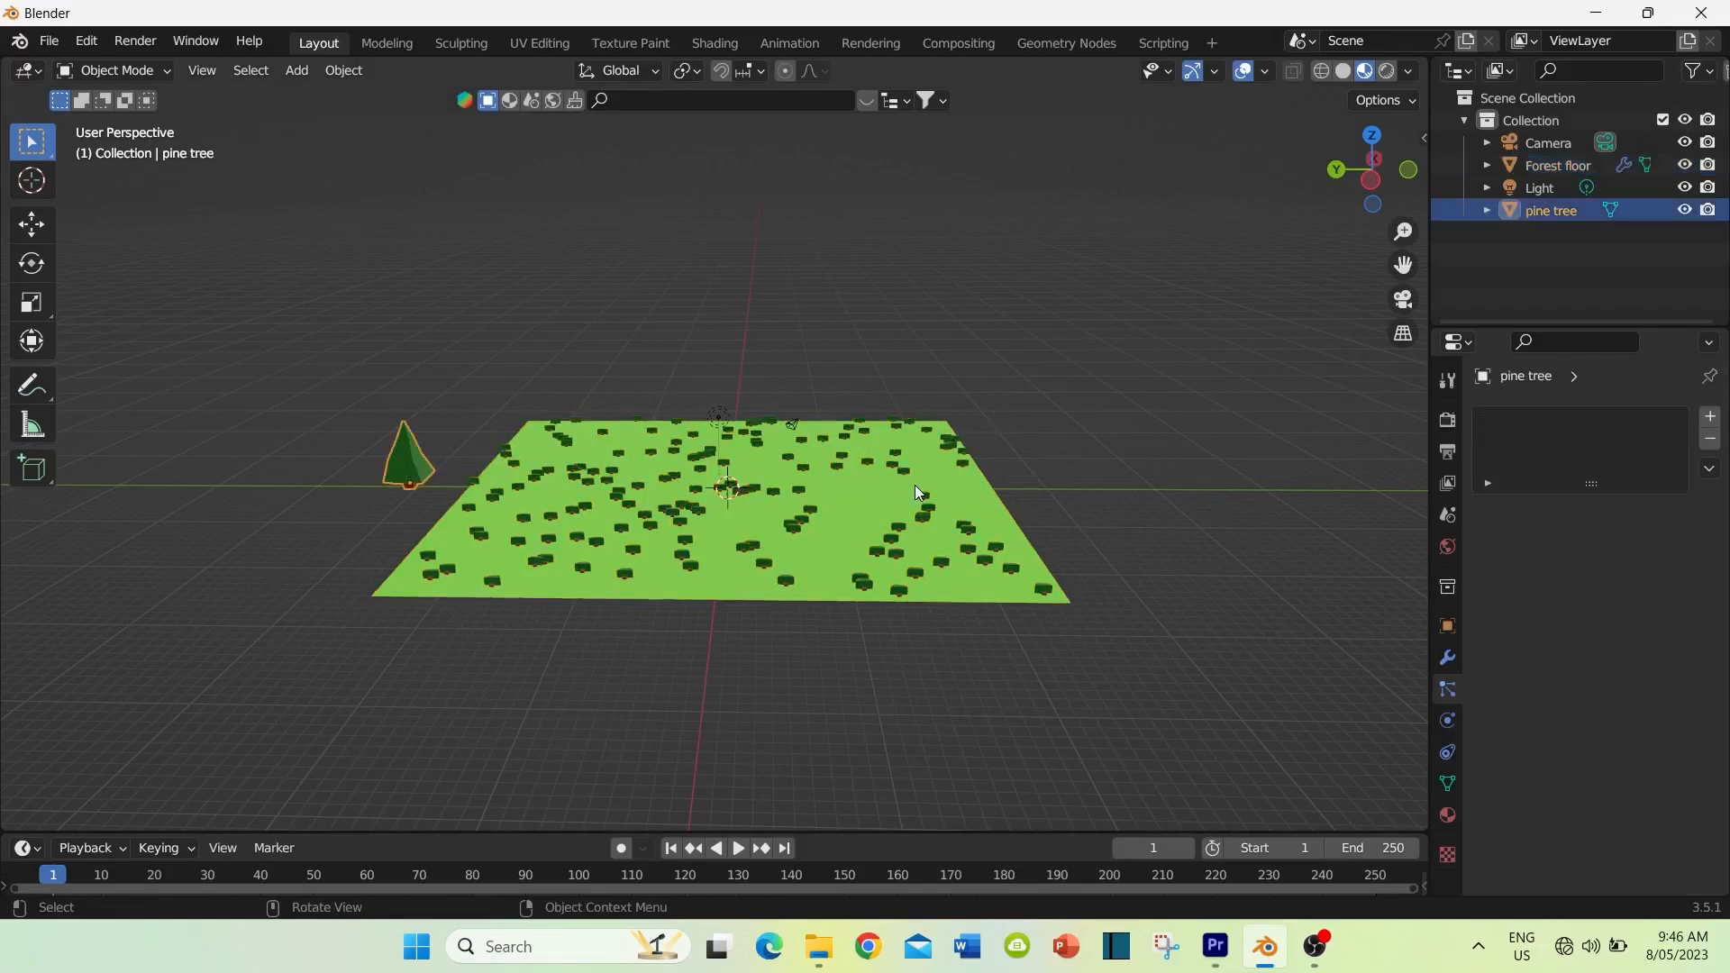
left_click(812, 494)
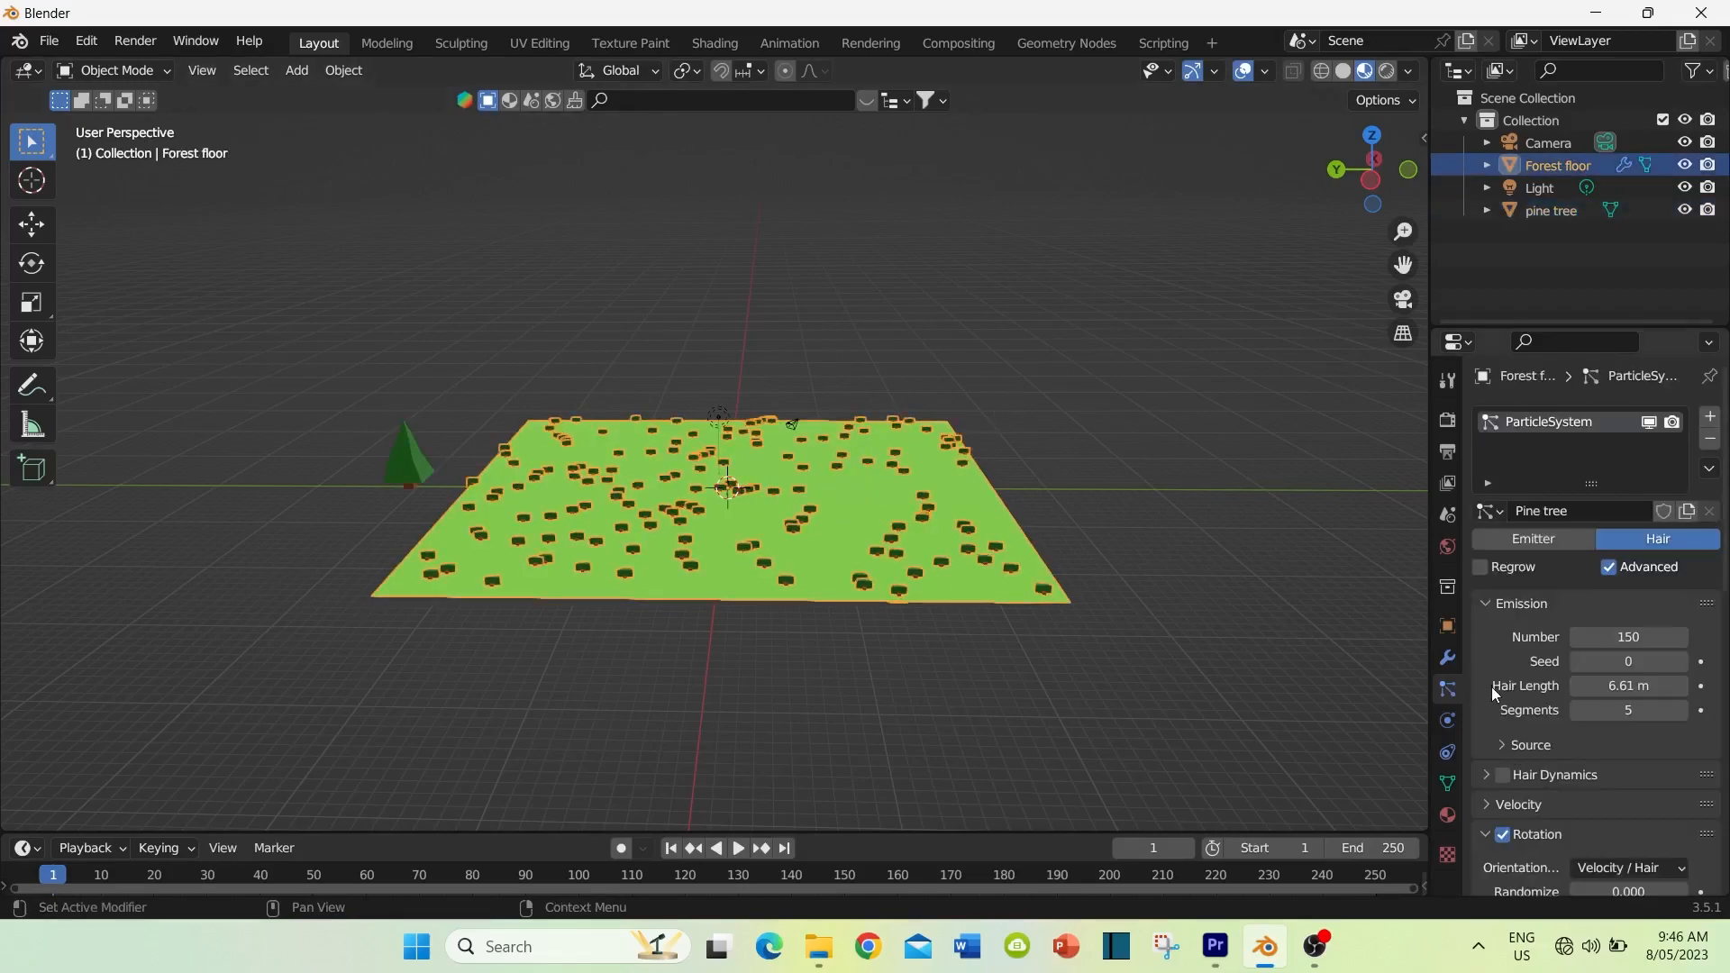
mouse_move(771, 577)
middle_mouse_down()
mouse_move(803, 587)
mouse_move(799, 700)
mouse_move(786, 593)
middle_mouse_up()
scroll(1501, 649, "down", 4)
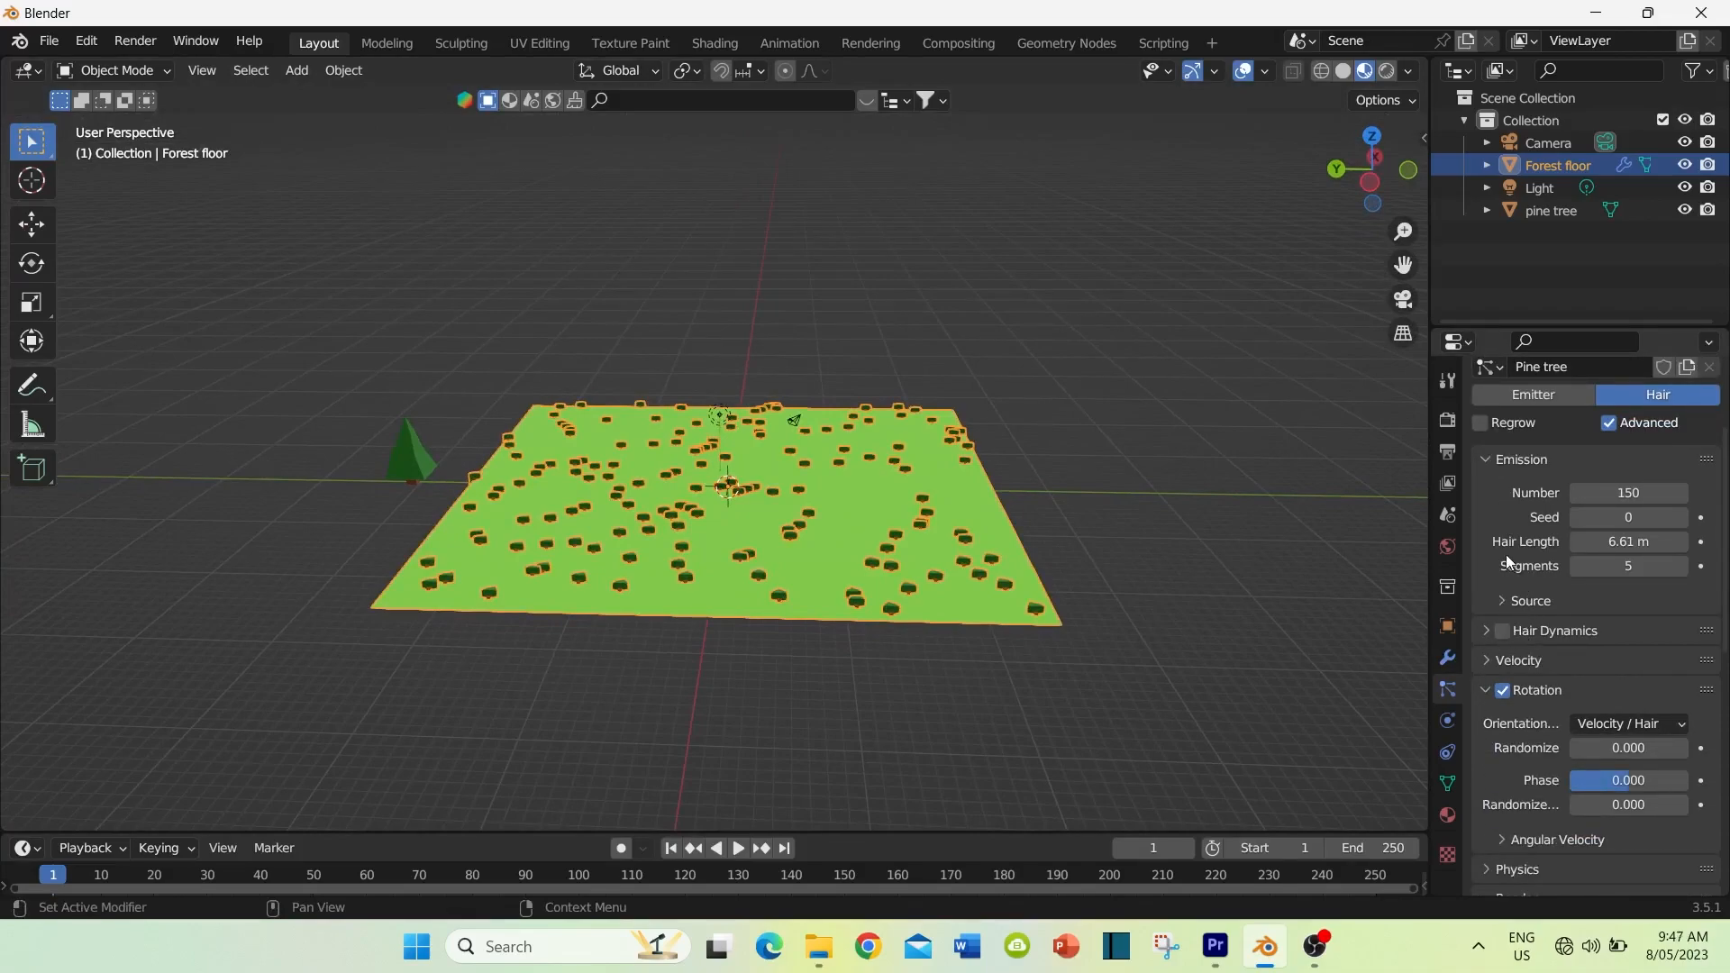
scroll(1510, 555, "down", 7)
scroll(1515, 613, "down", 5)
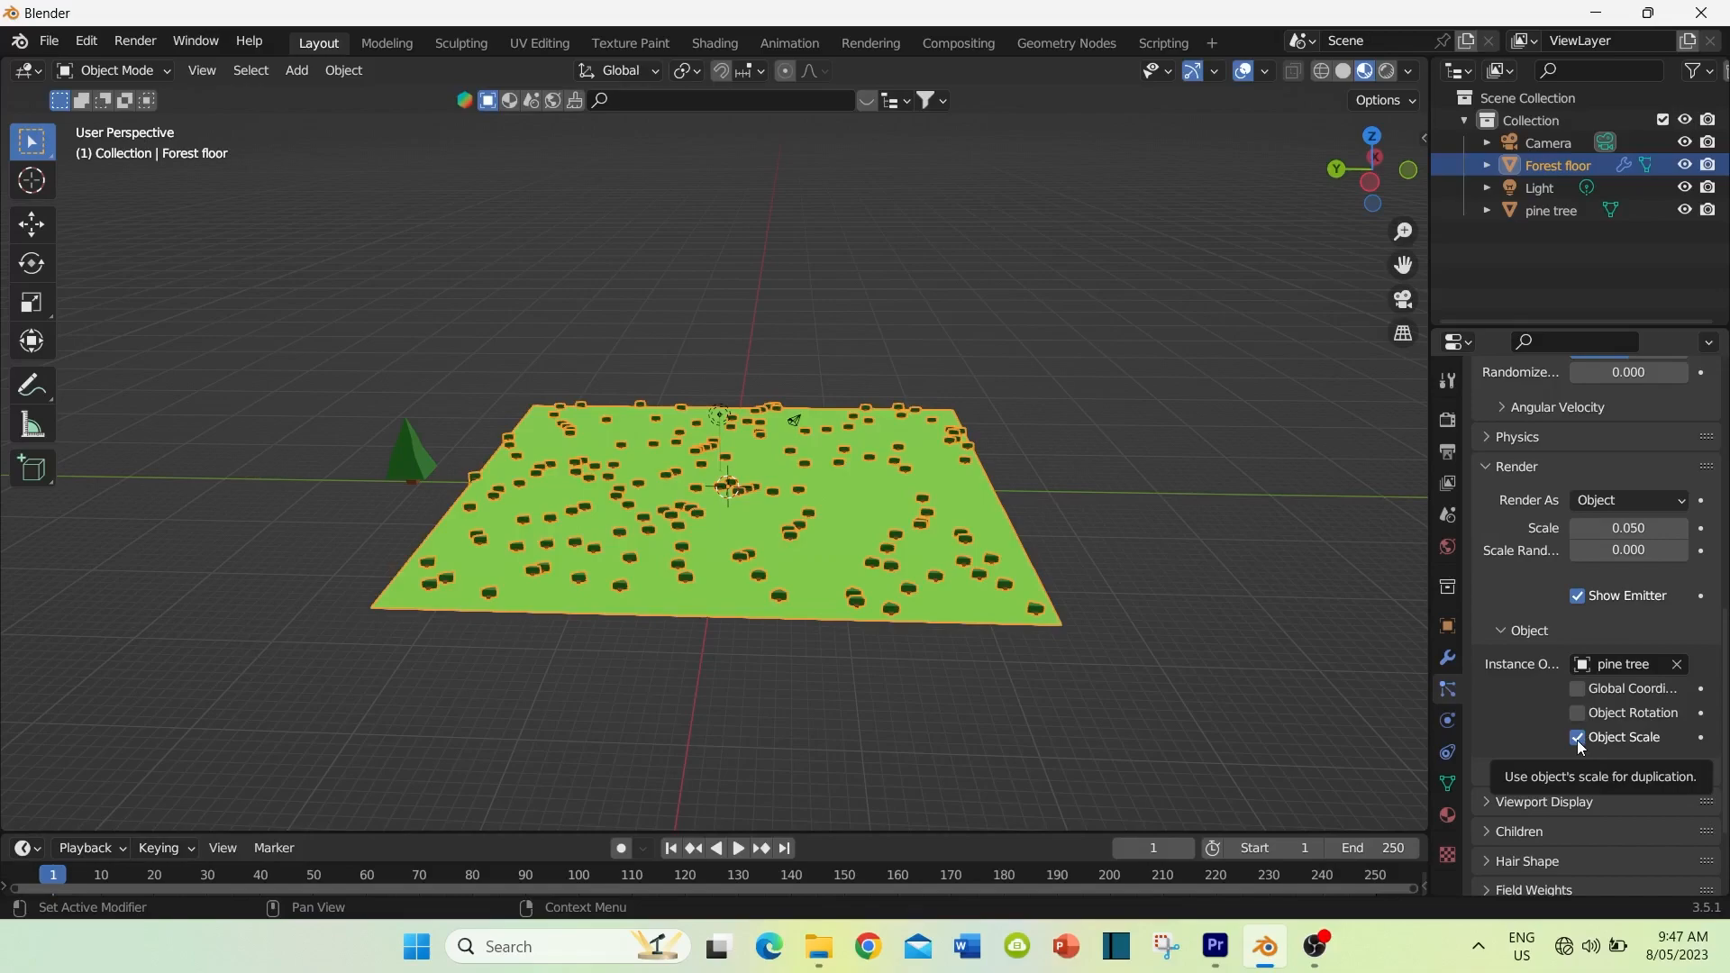
left_click(1578, 714)
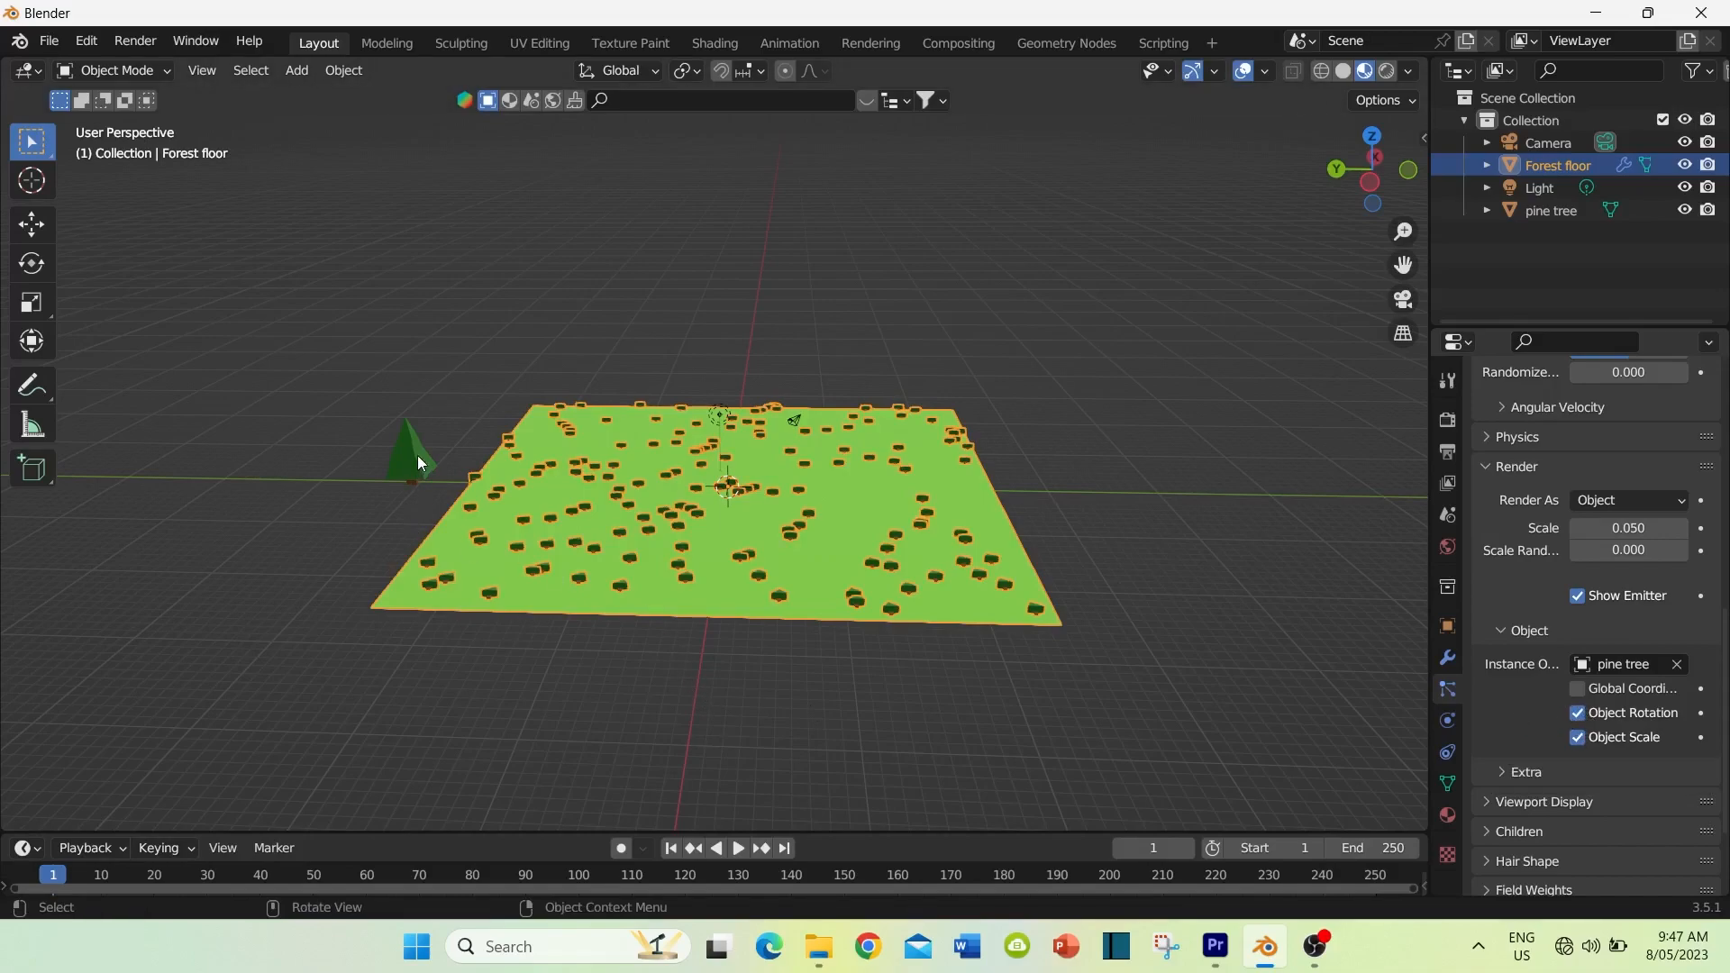
Step: Rotate the original pine tree beside the floor by about 91° around the global Y axis
scroll(1565, 590, "up", 5)
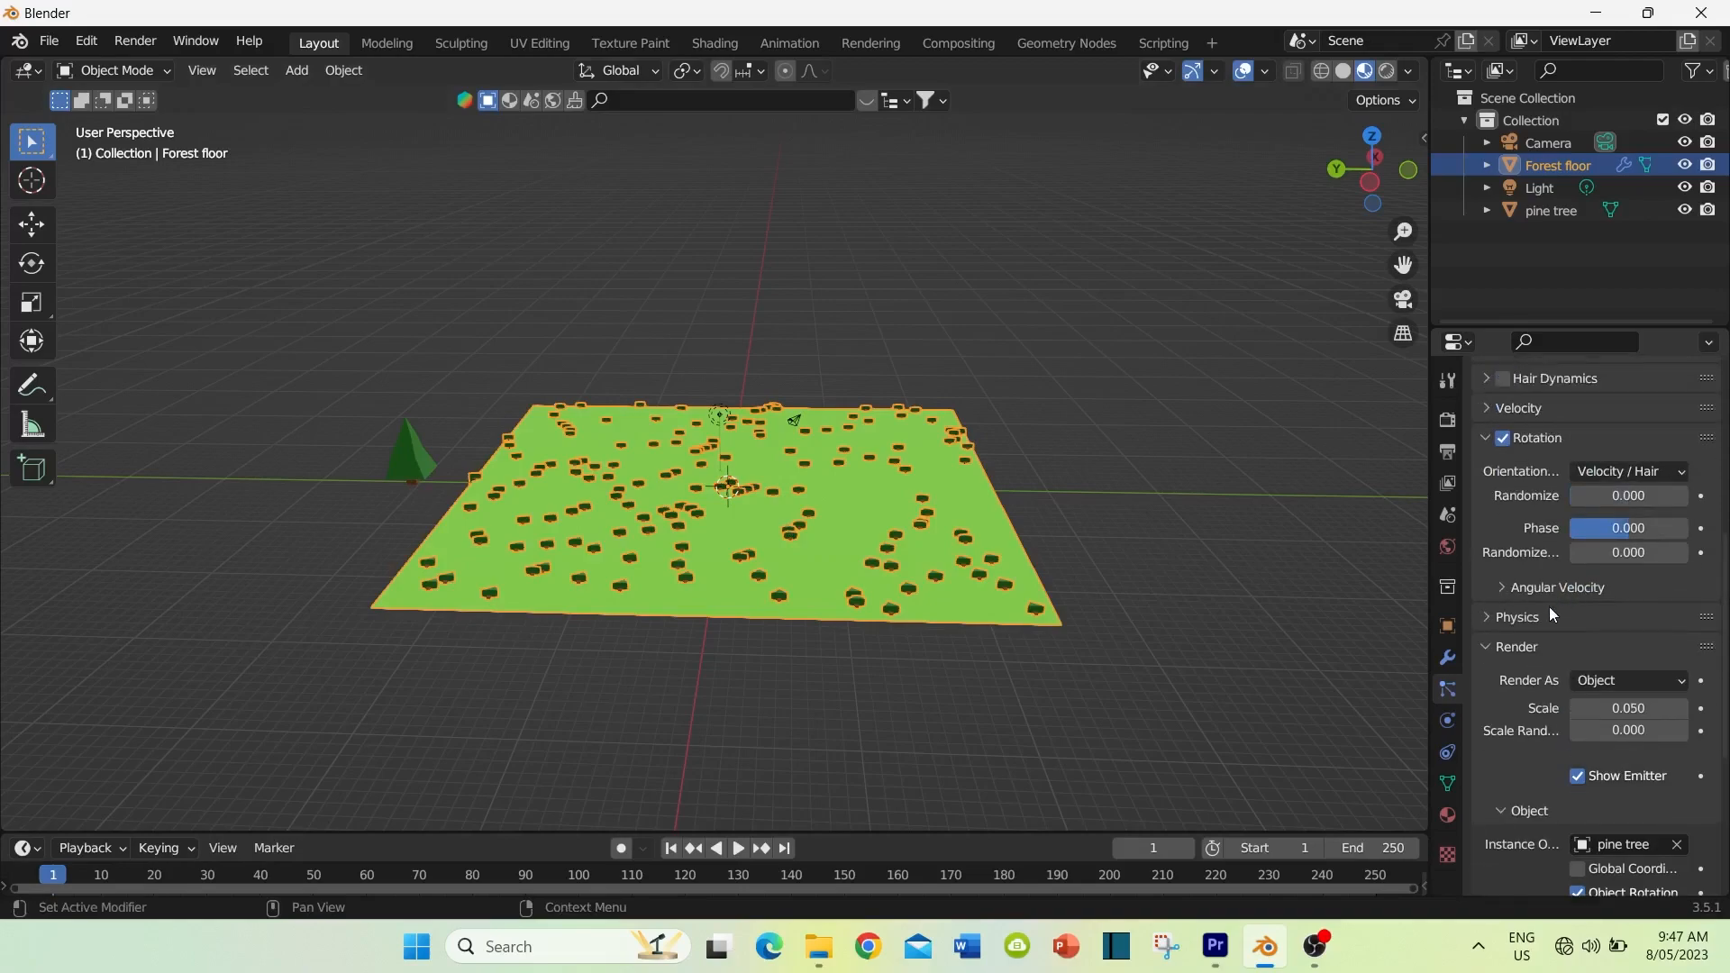
left_click(409, 467)
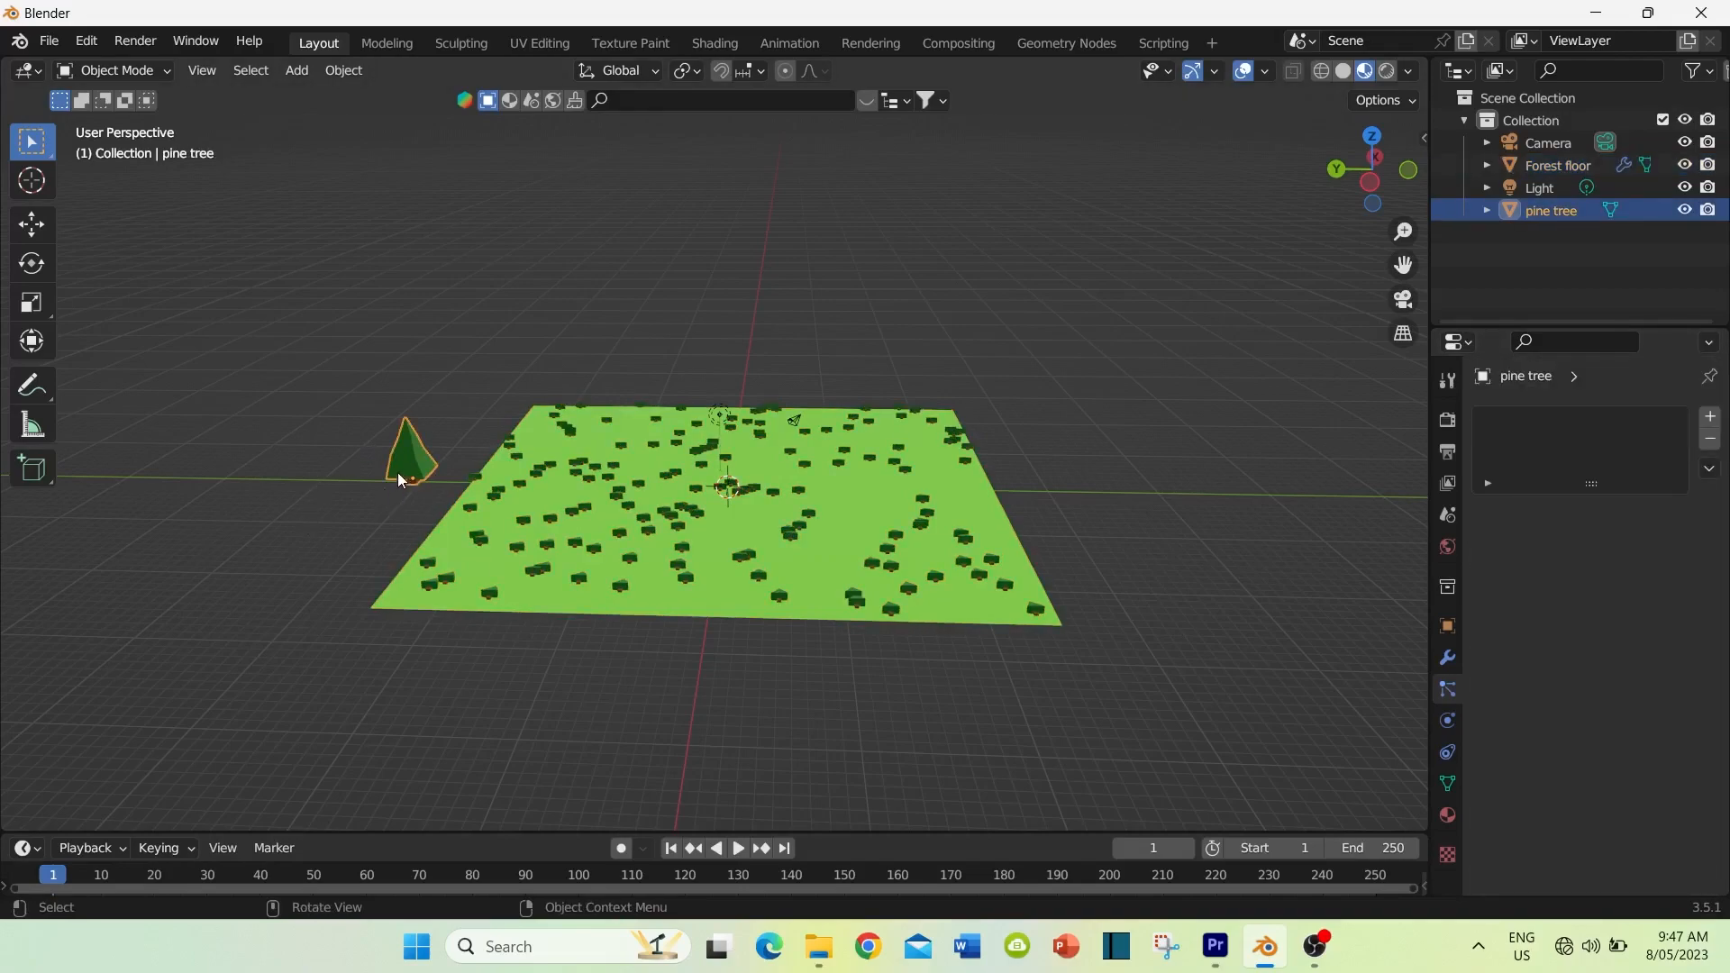
left_click(41, 269)
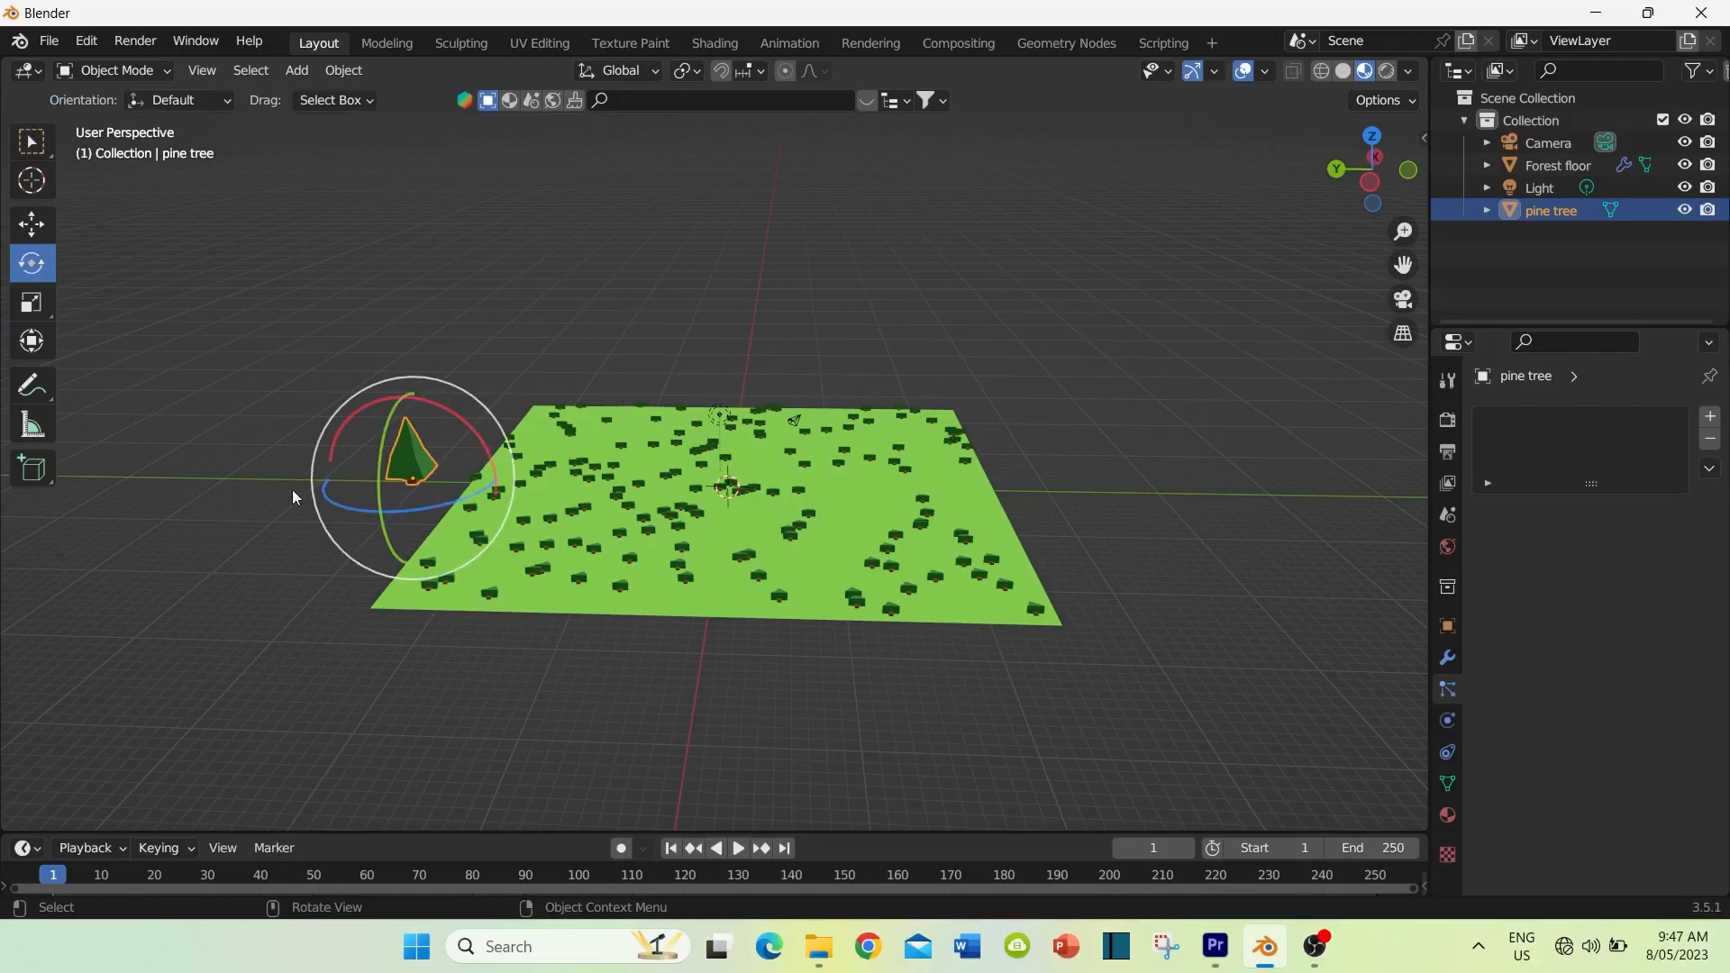
middle_click_drag(364, 521, 555, 524)
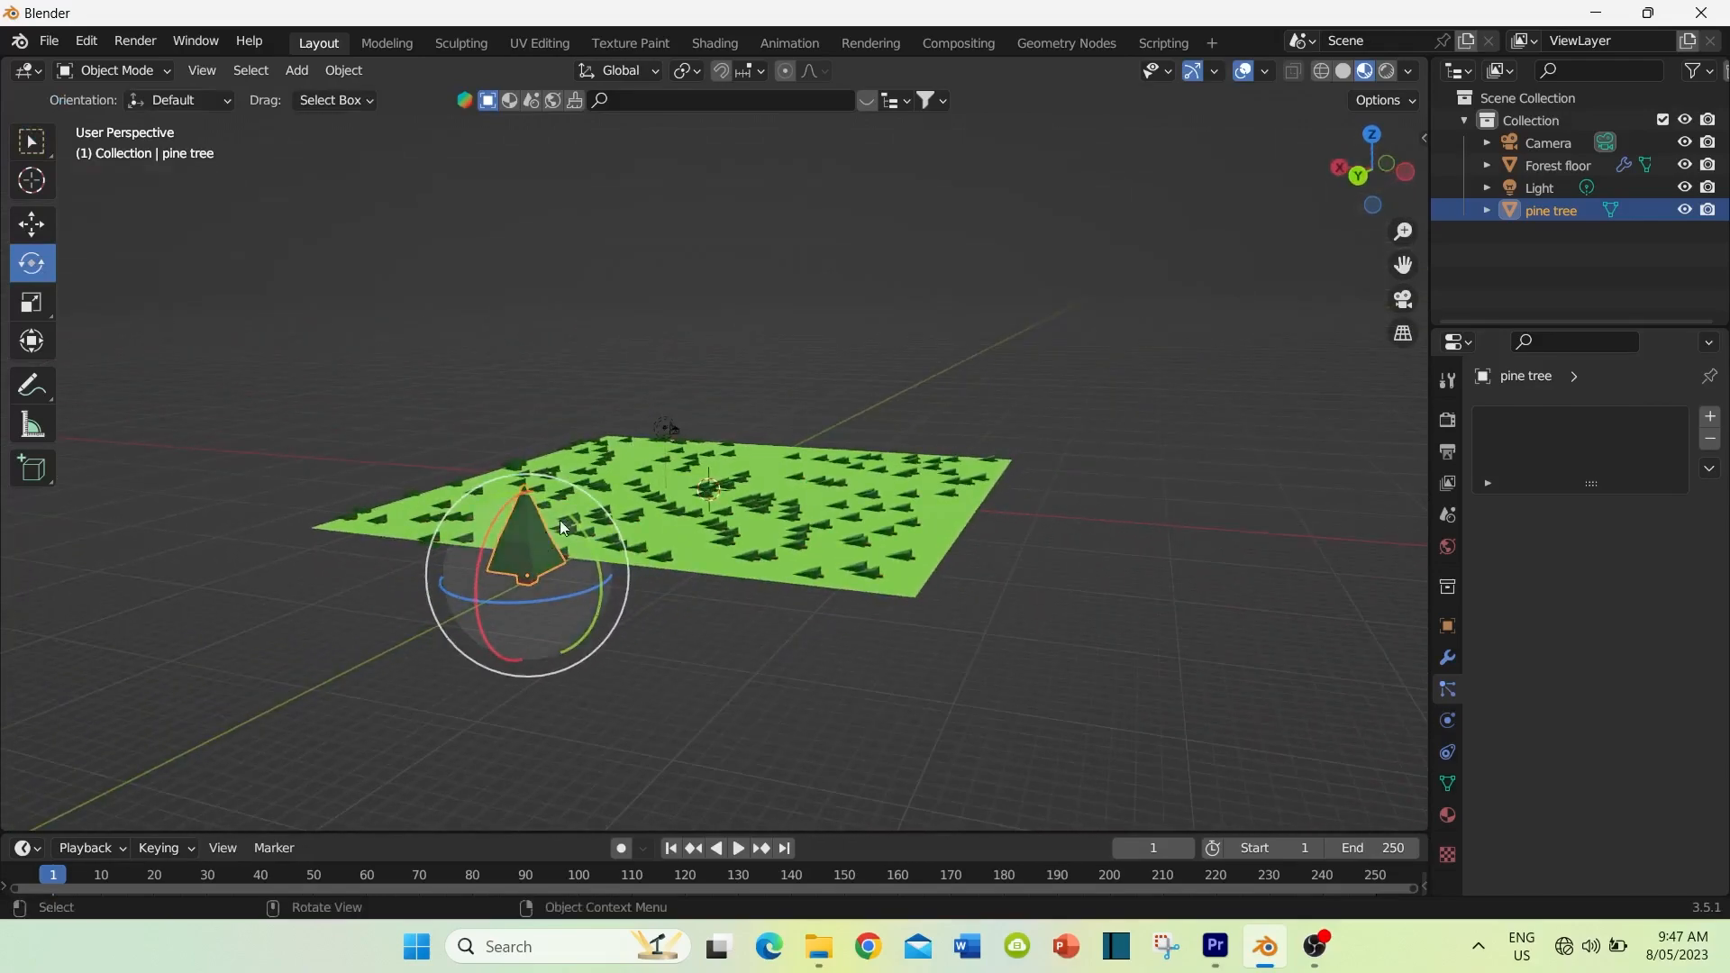
left_click_drag(571, 521, 440, 498)
middle_click_drag(792, 632, 874, 616)
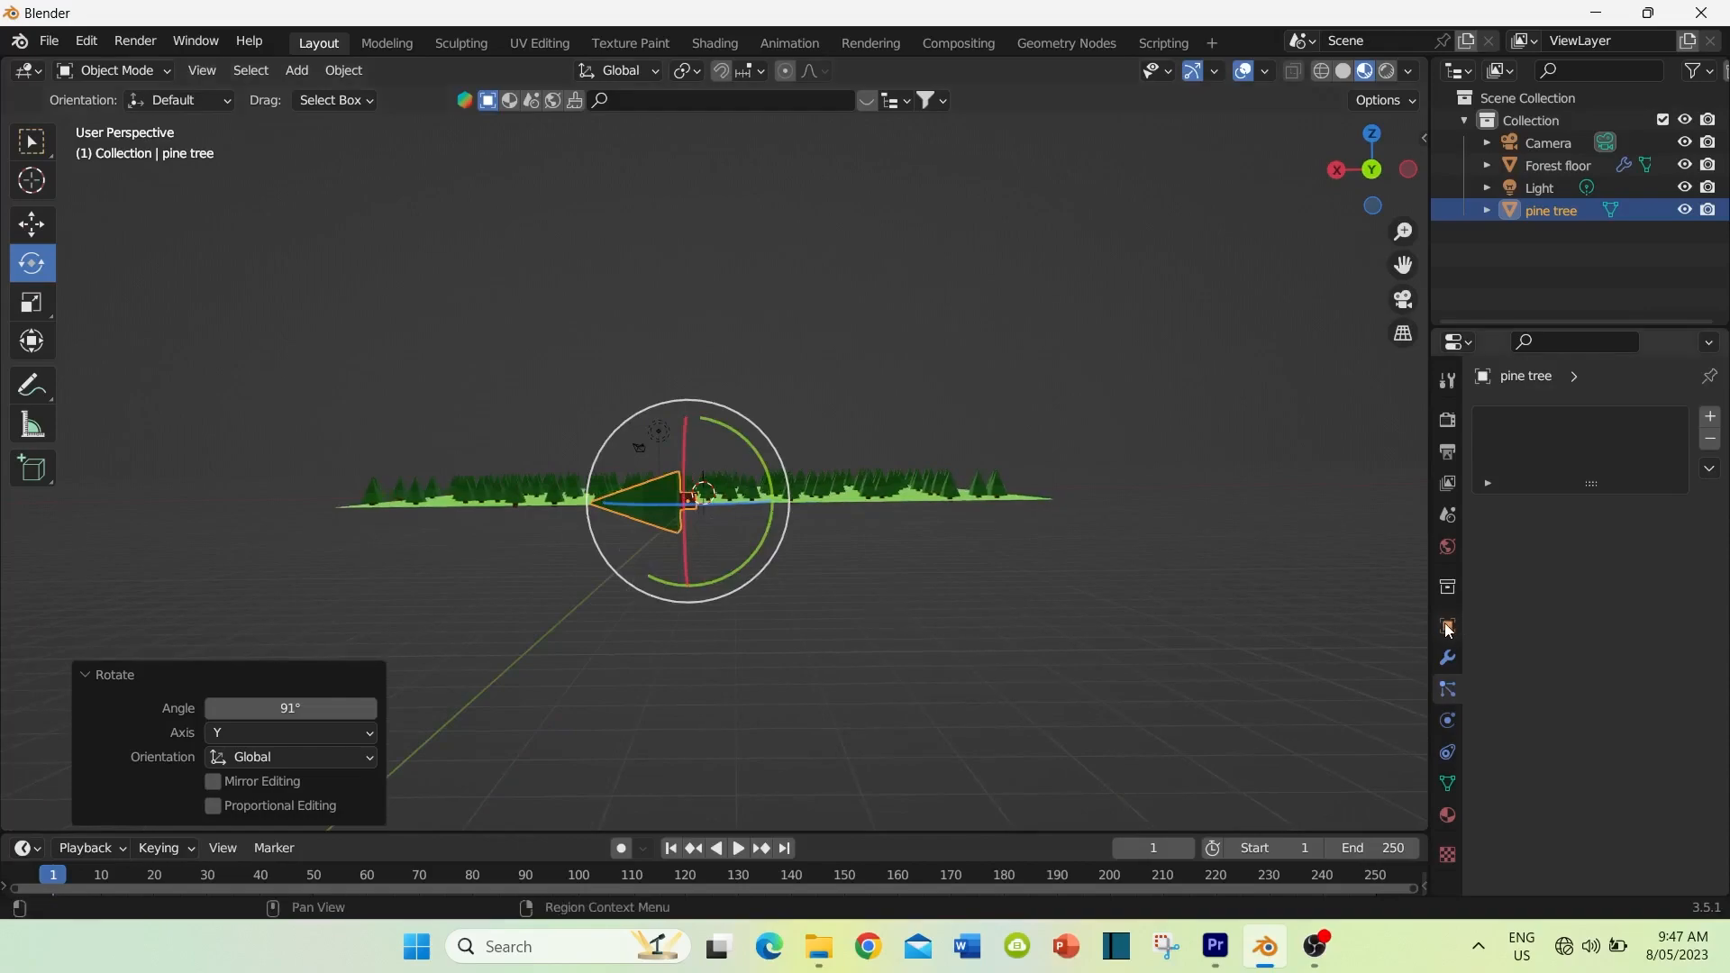
Step: Set the original pine tree's Y rotation to exactly 90° in its object transform properties
left_click(1448, 625)
left_click_drag(752, 448, 755, 452)
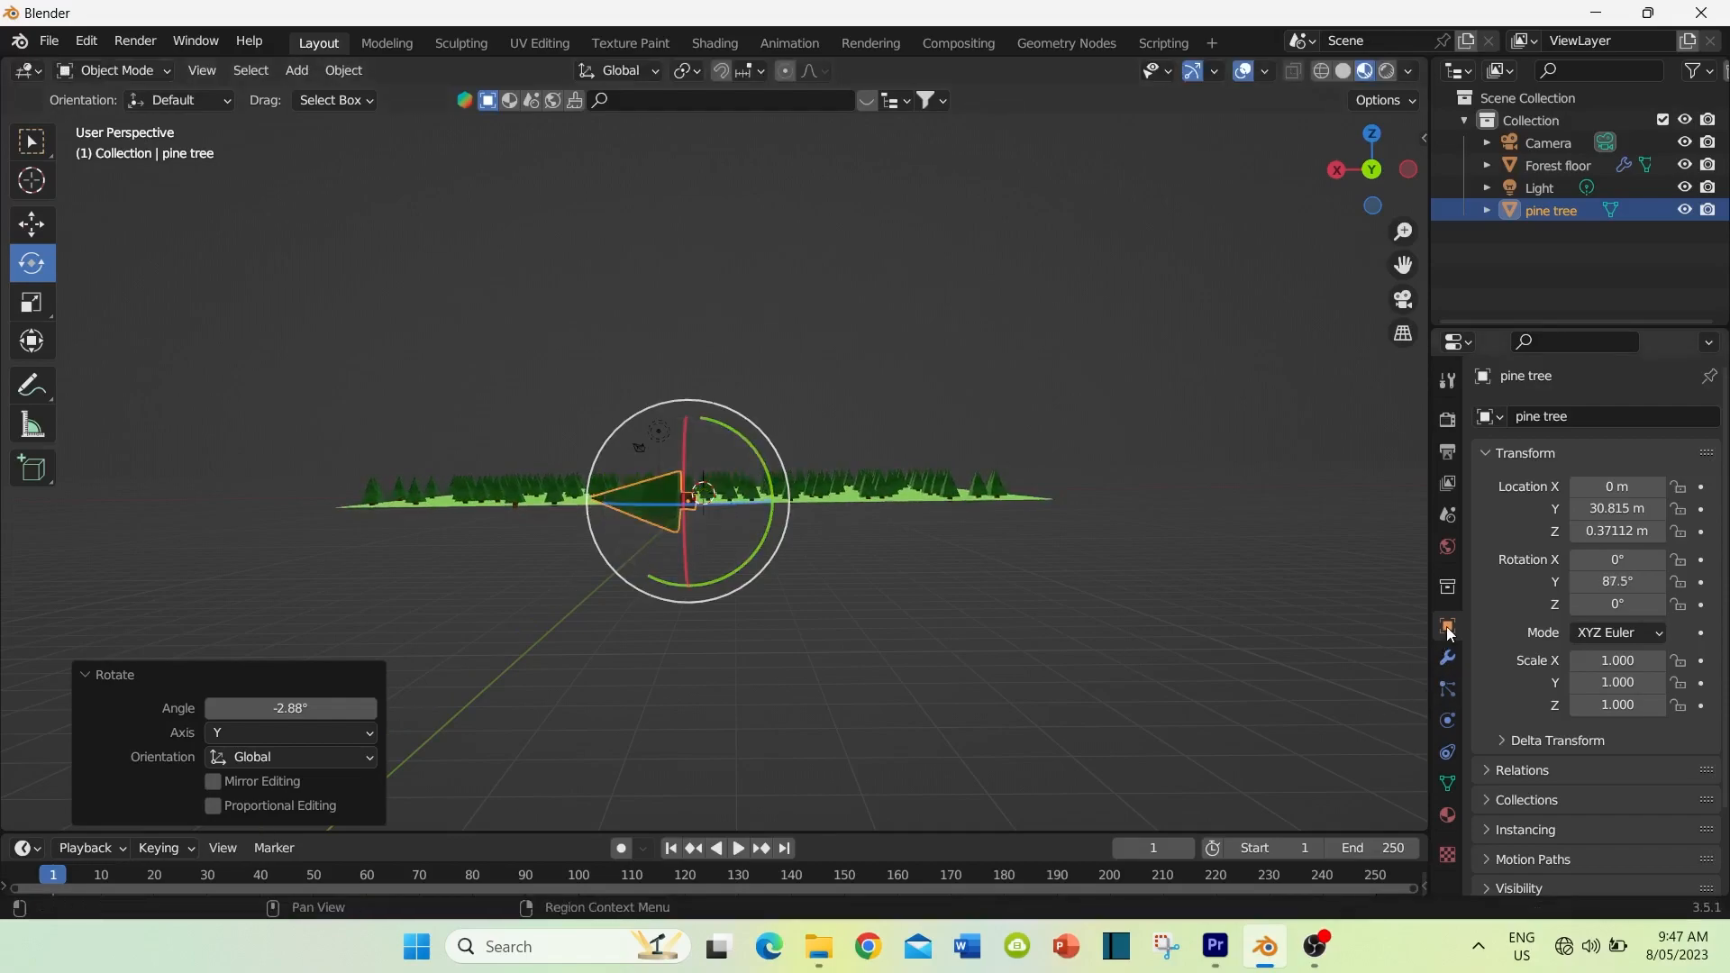
mouse_move(1624, 583)
left_mouse_down()
mouse_move(1604, 583)
mouse_move(1644, 583)
left_mouse_up()
left_click(1621, 582)
type("90")
key("Return")
middle_click_drag(948, 551, 683, 620)
scroll(865, 569, "down", 2)
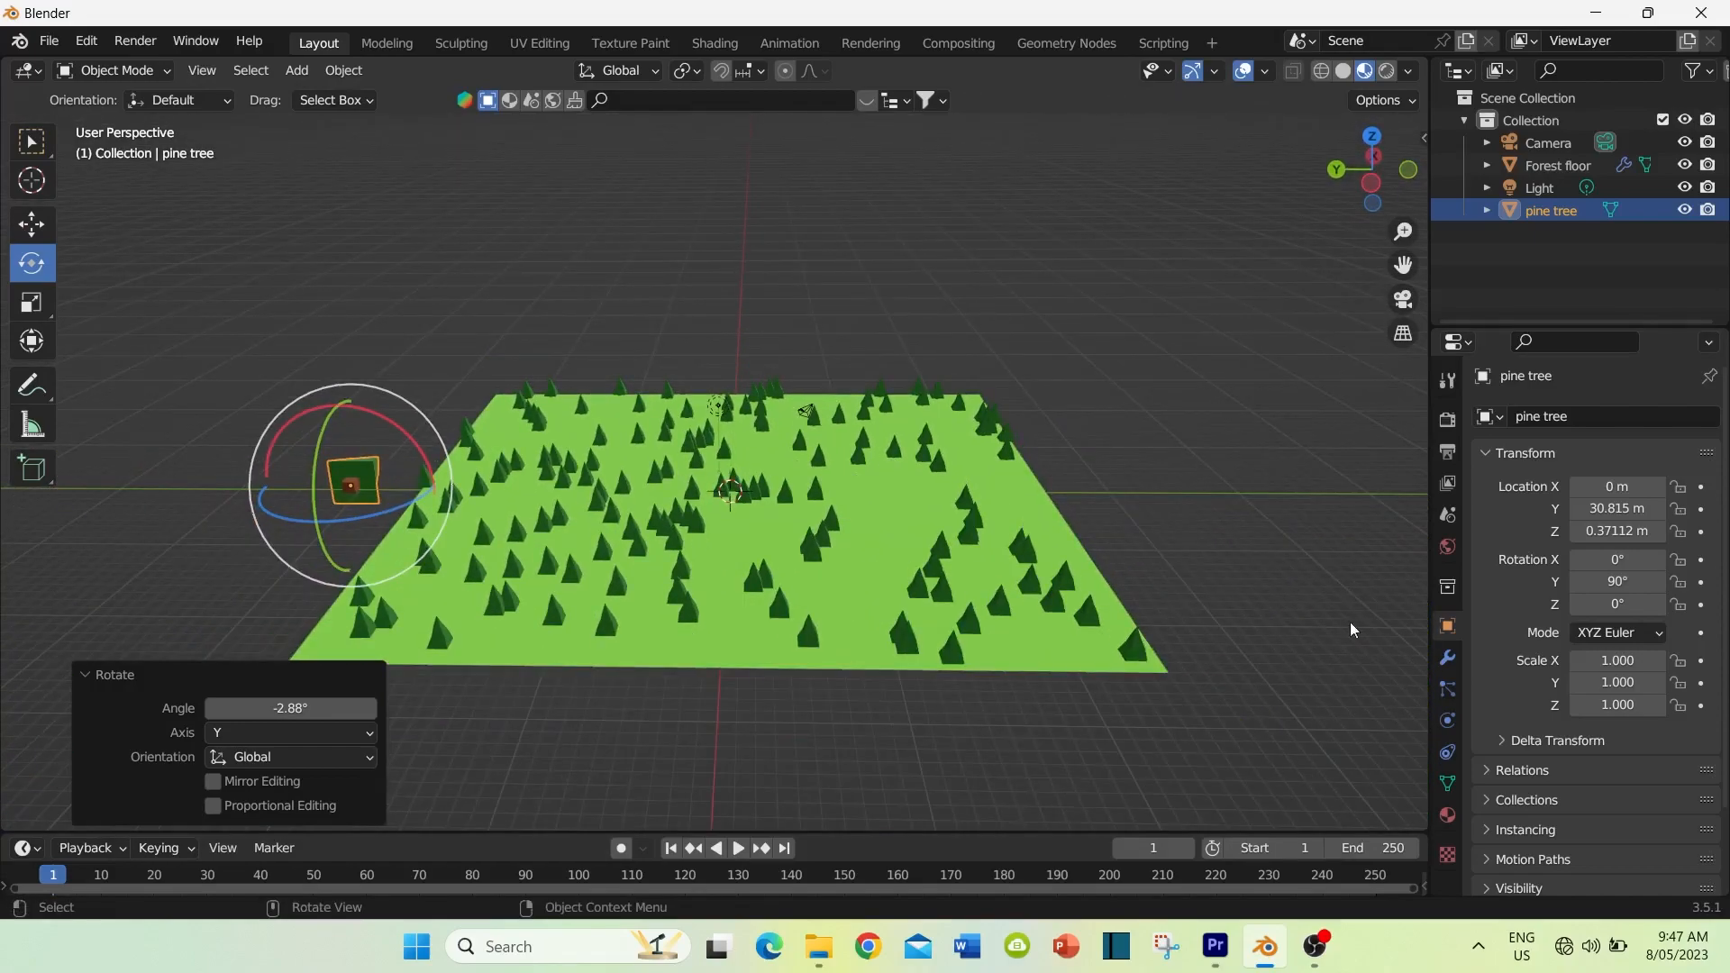
Step: Increase the render scale of the forest floor's particle trees to 0.130
left_click(1006, 648)
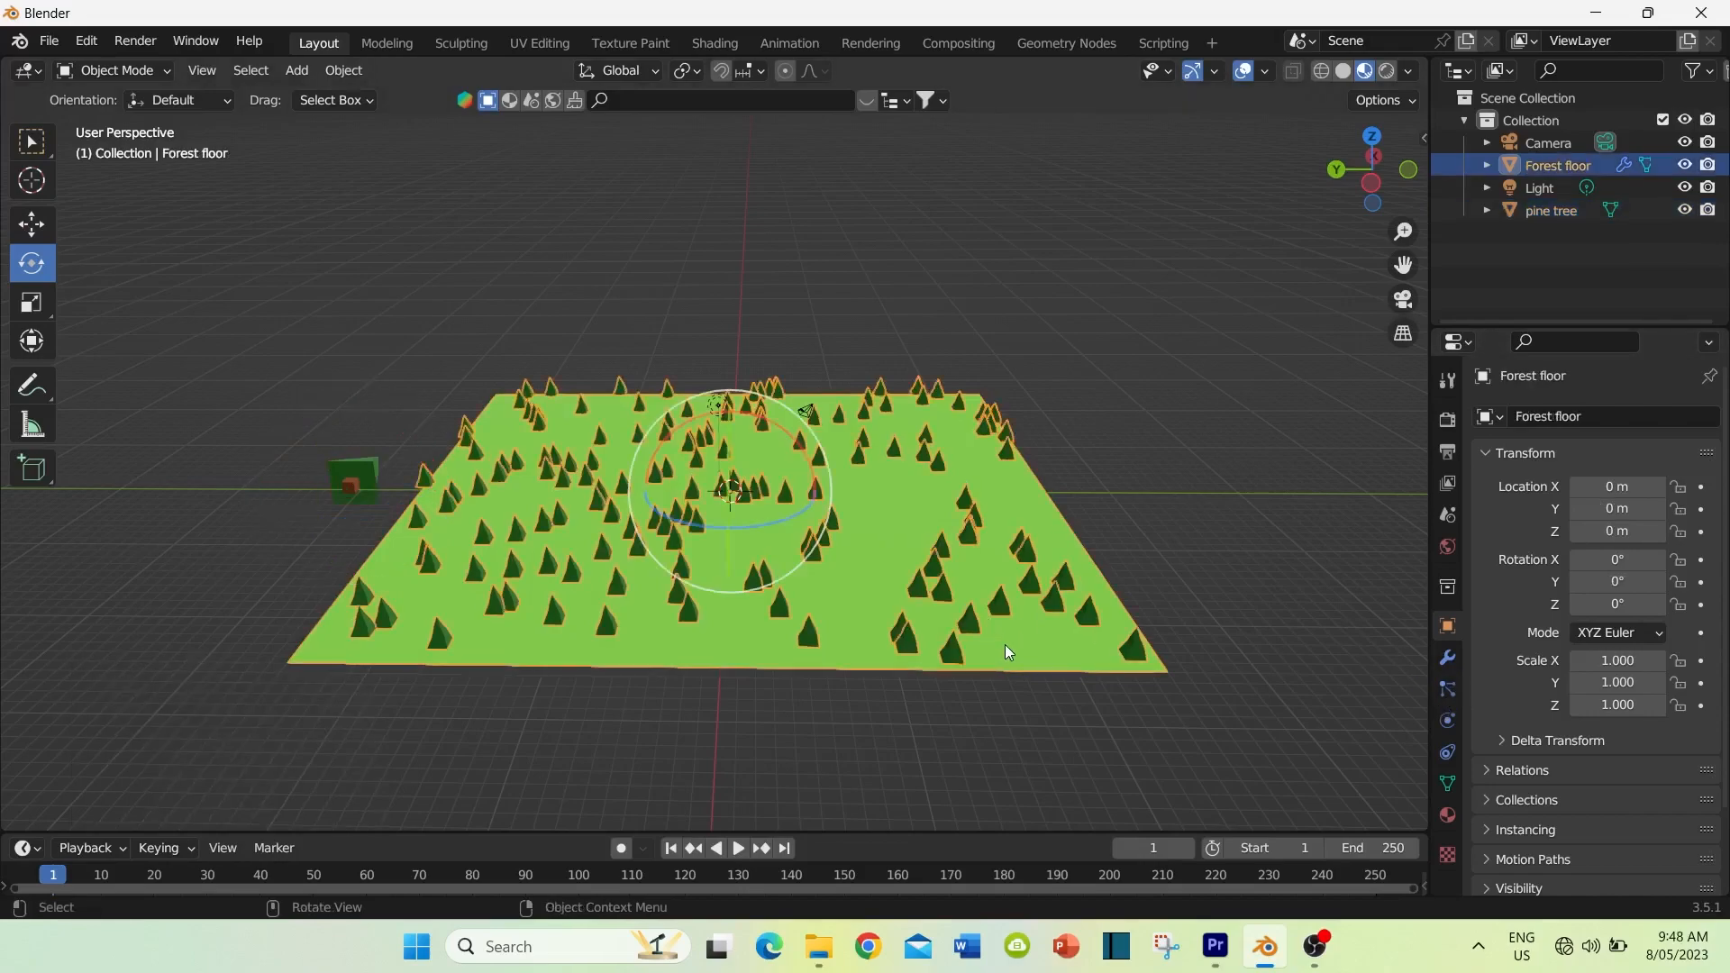
left_click(1447, 689)
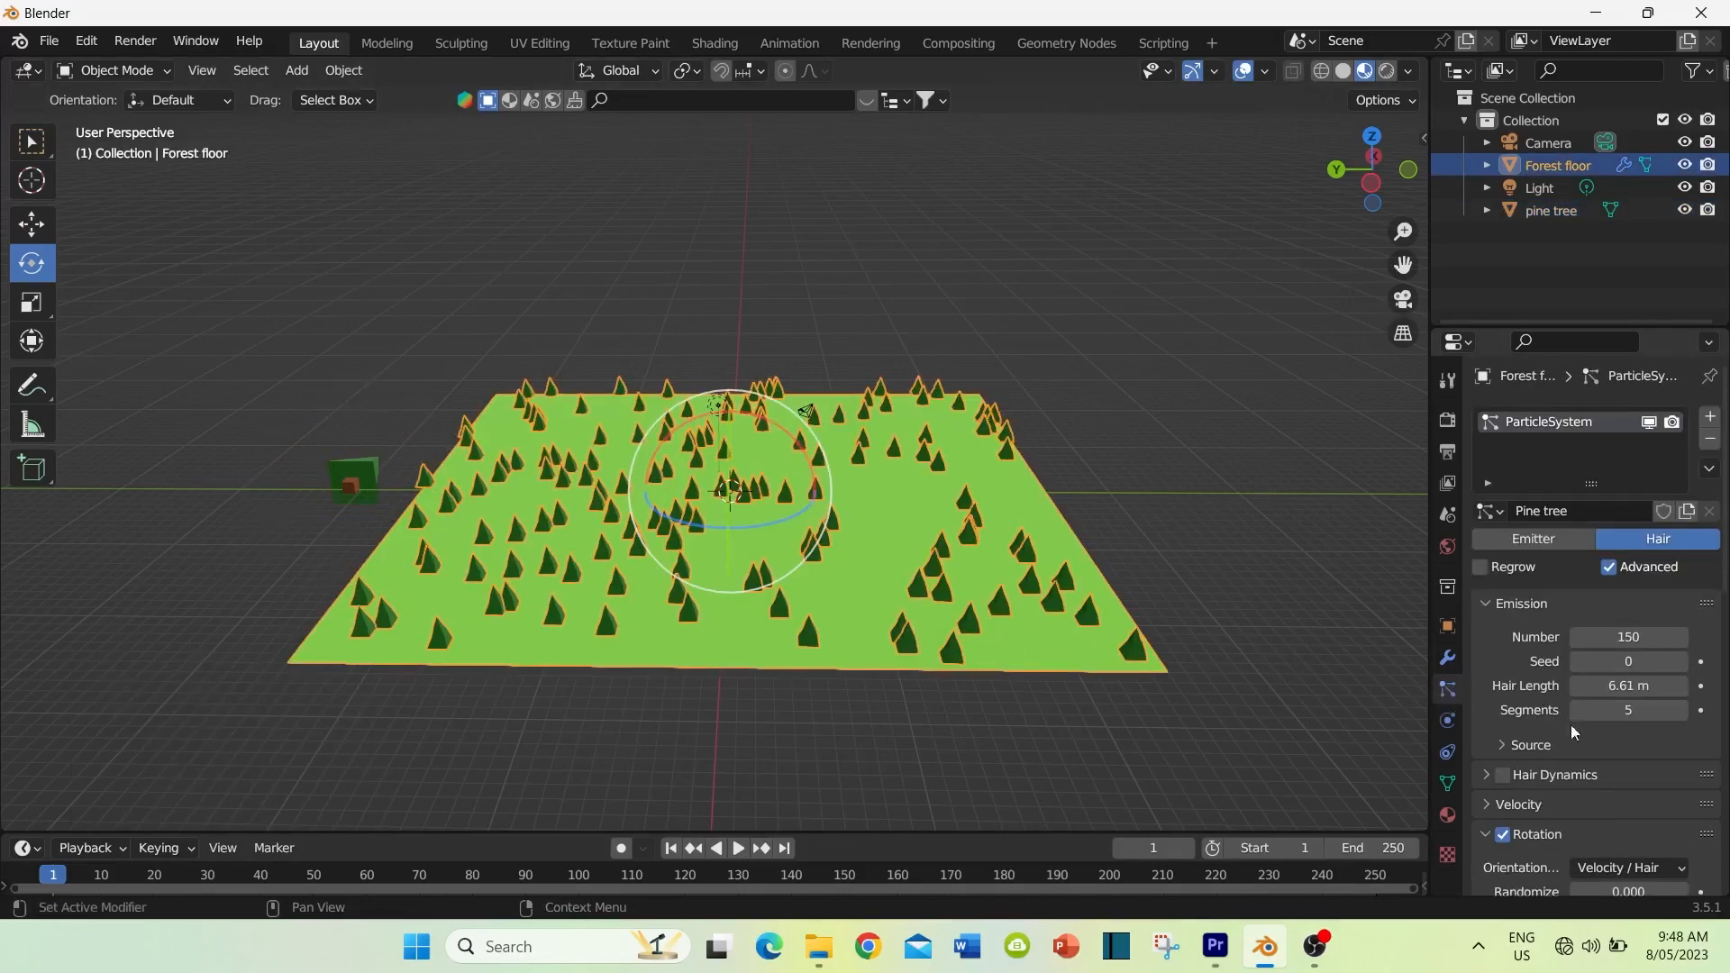
scroll(1631, 761, "down", 5)
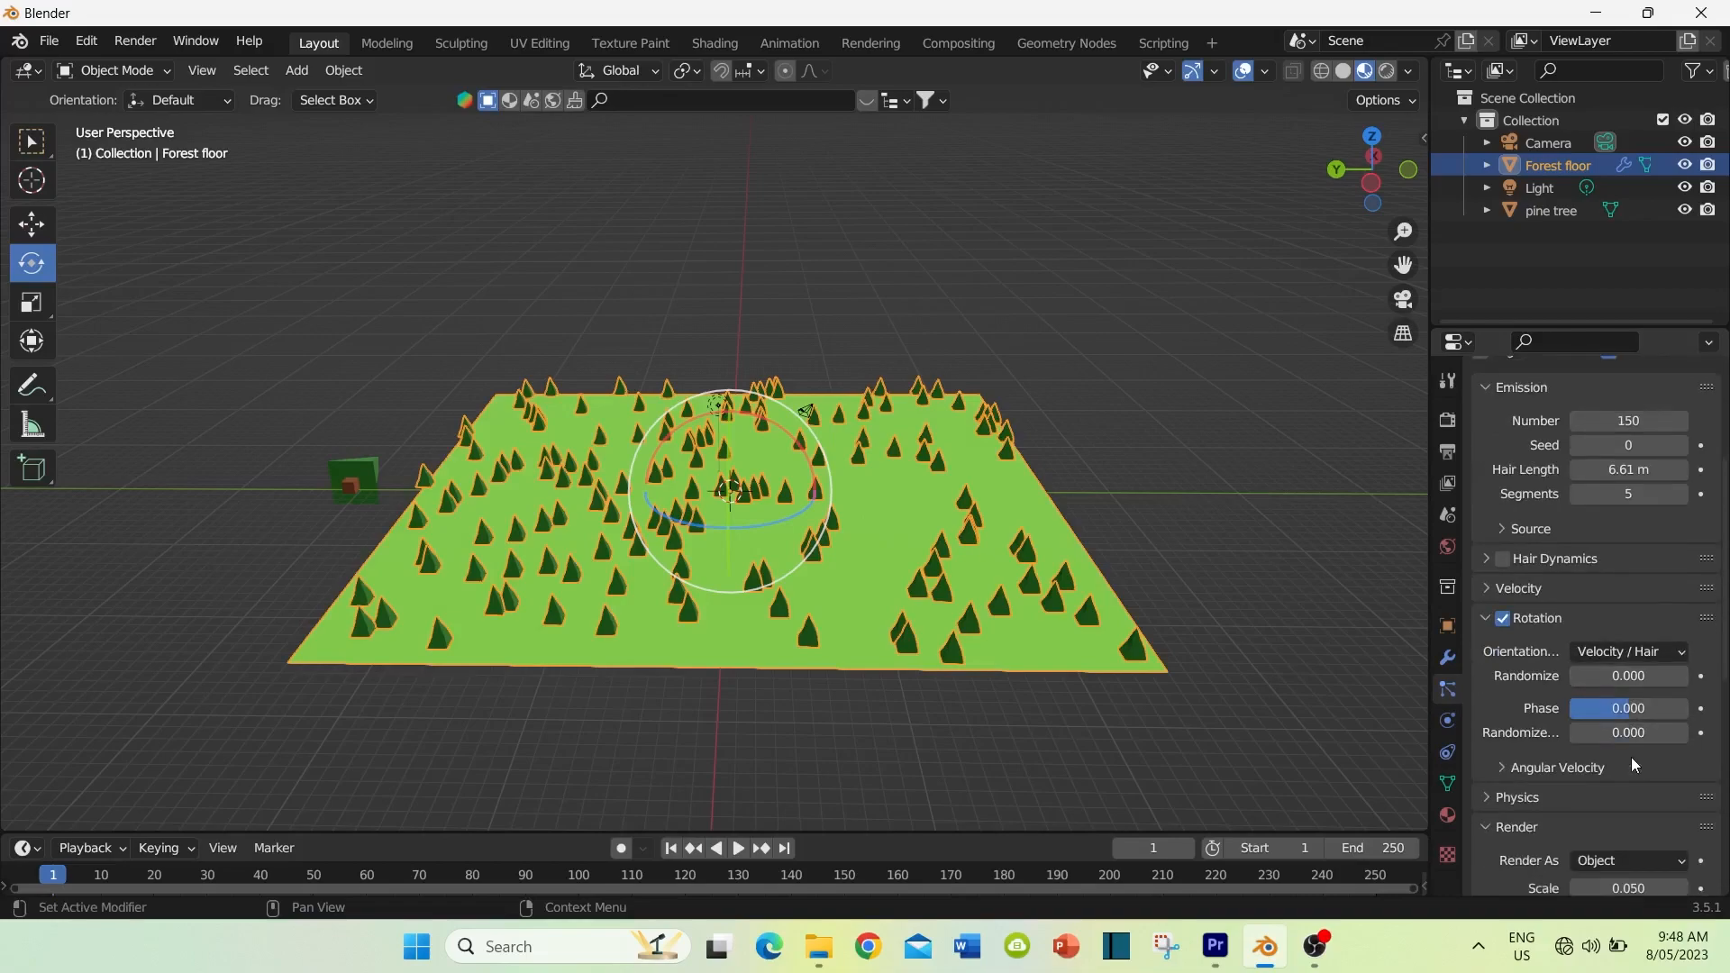
scroll(1619, 762, "down", 4)
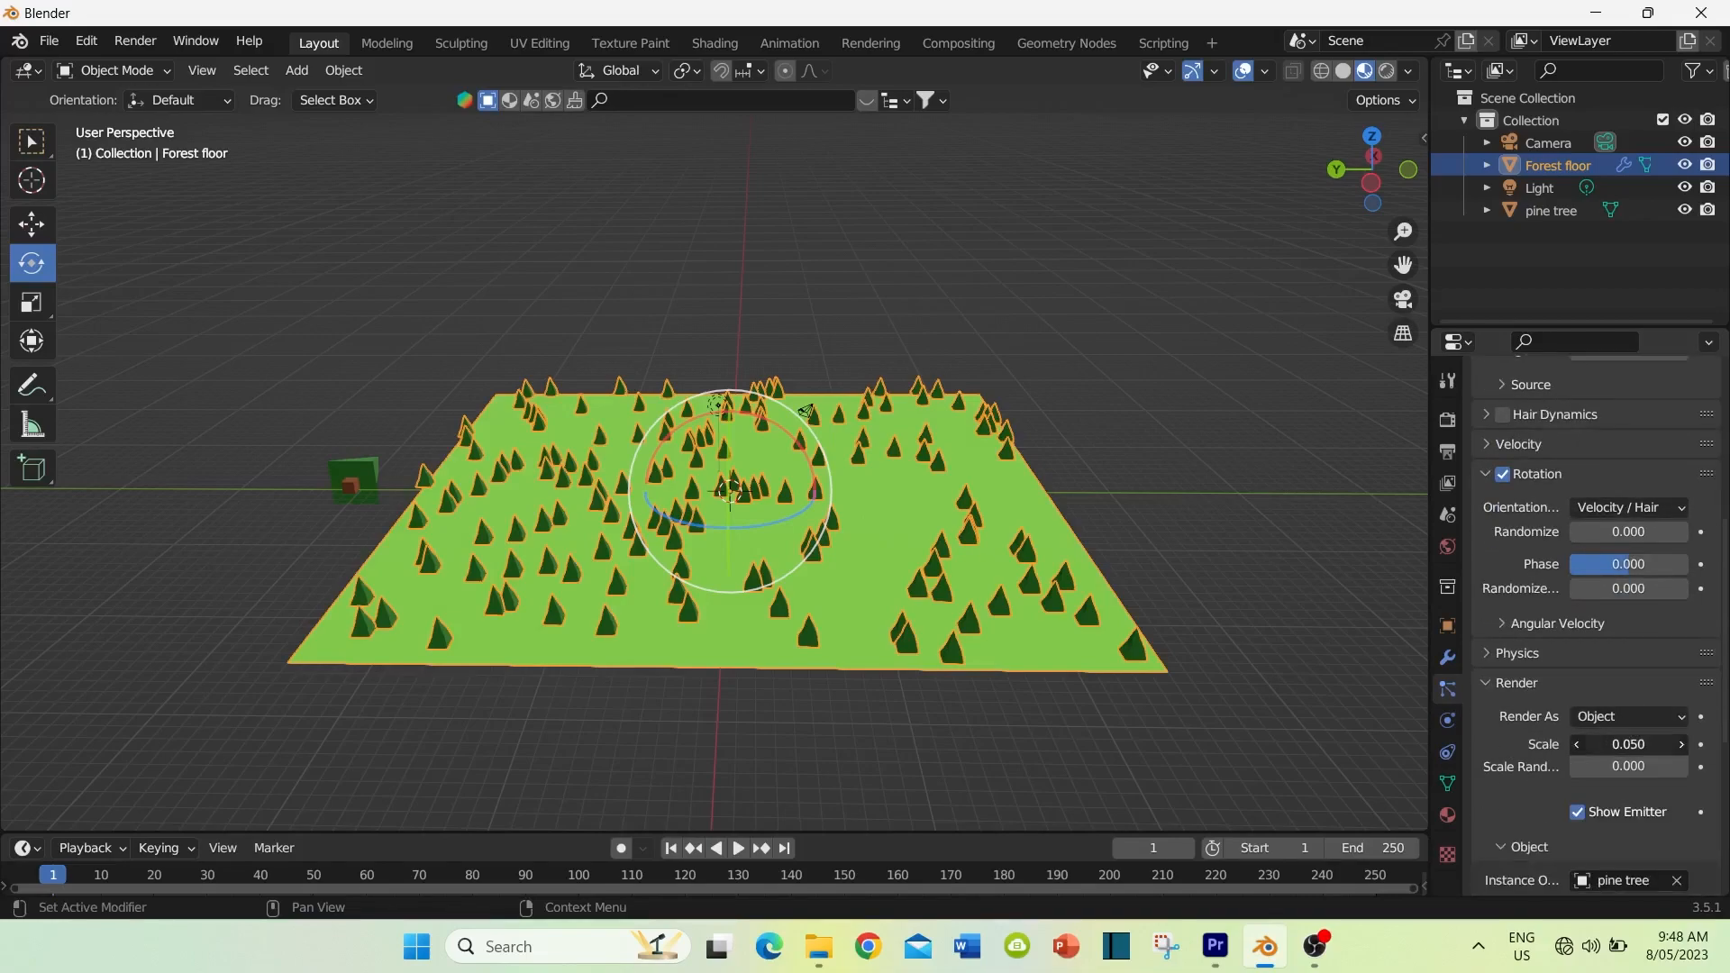
left_click_drag(1628, 744, 1671, 744)
middle_click_drag(1385, 727, 1192, 647)
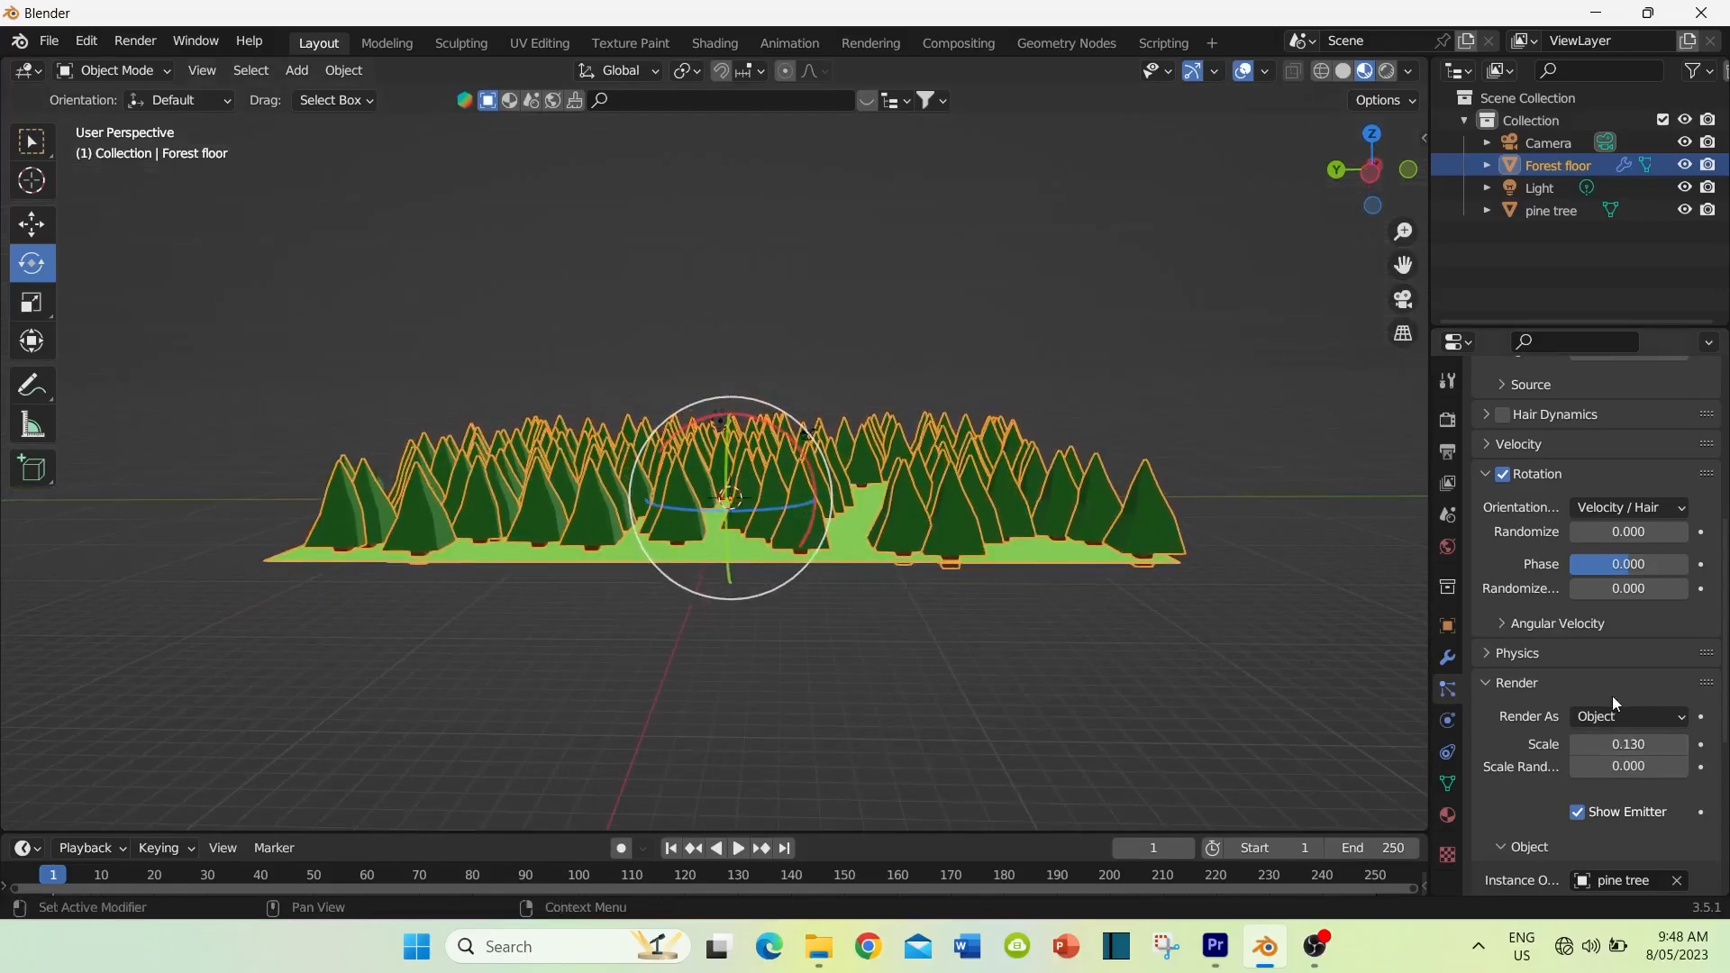
Step: Set the particle trees' Scale Randomness to about 0.604, then deselect the forest floor
left_click_drag(1607, 764, 1700, 764)
middle_click_drag(773, 632, 778, 706)
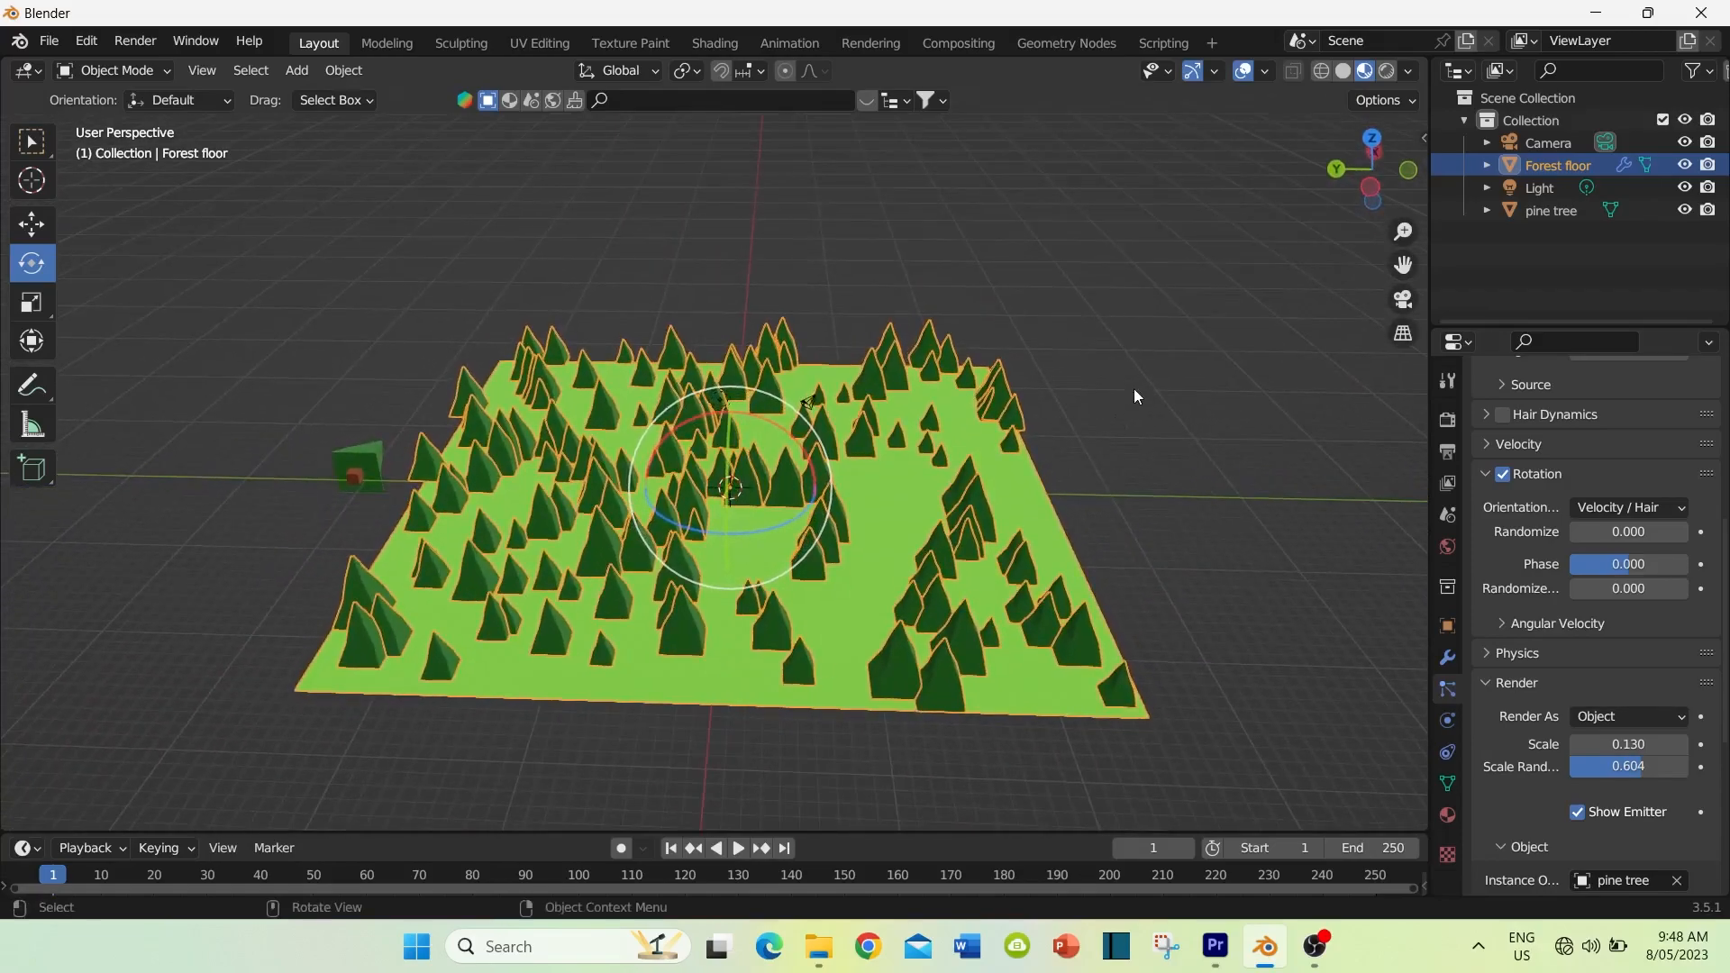
left_click(1129, 510)
middle_click_drag(1127, 542, 1129, 526)
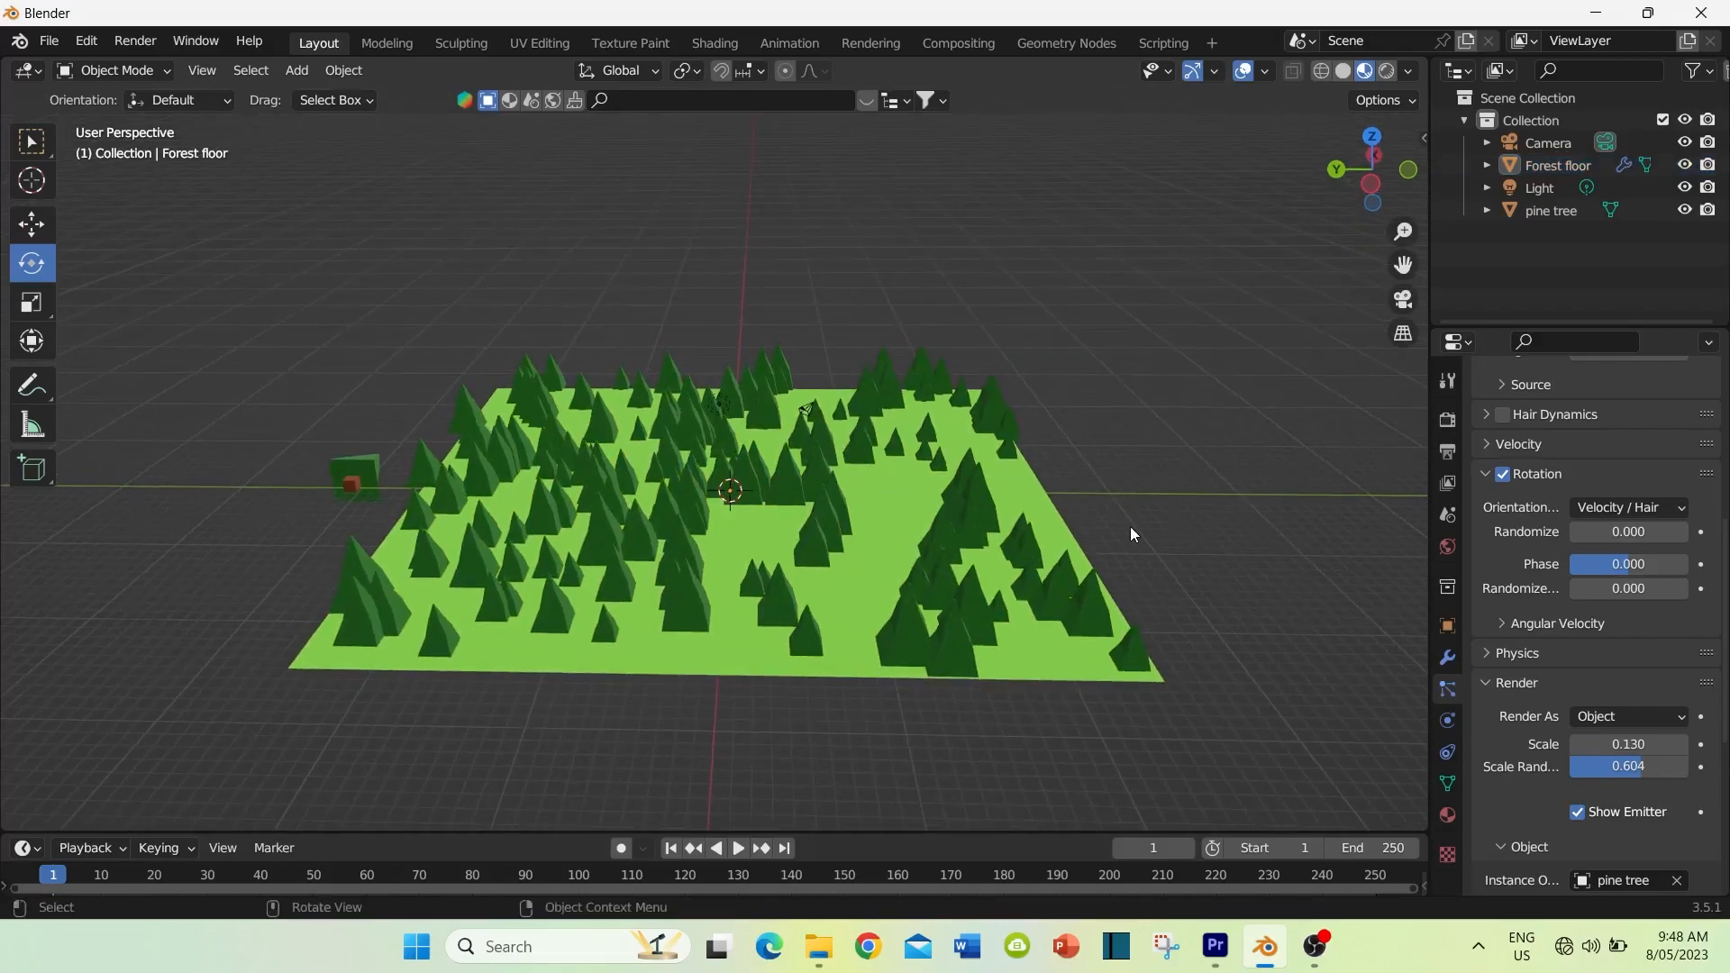
left_click(49, 40)
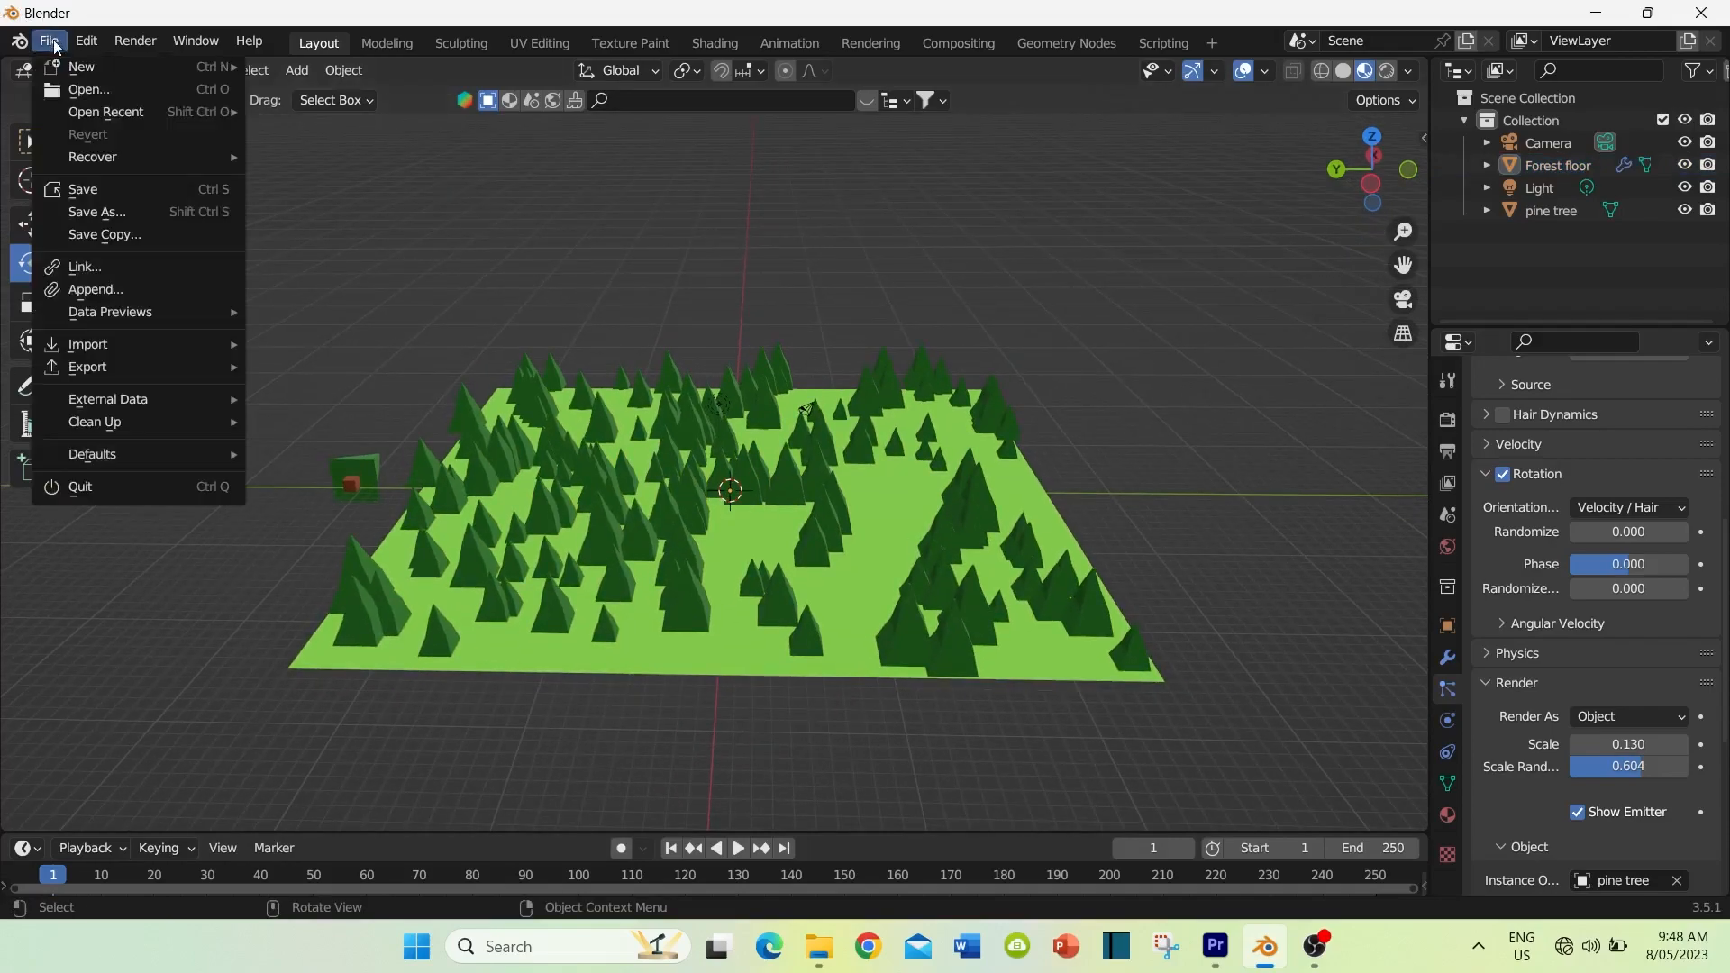
left_click(1315, 946)
left_click(1623, 778)
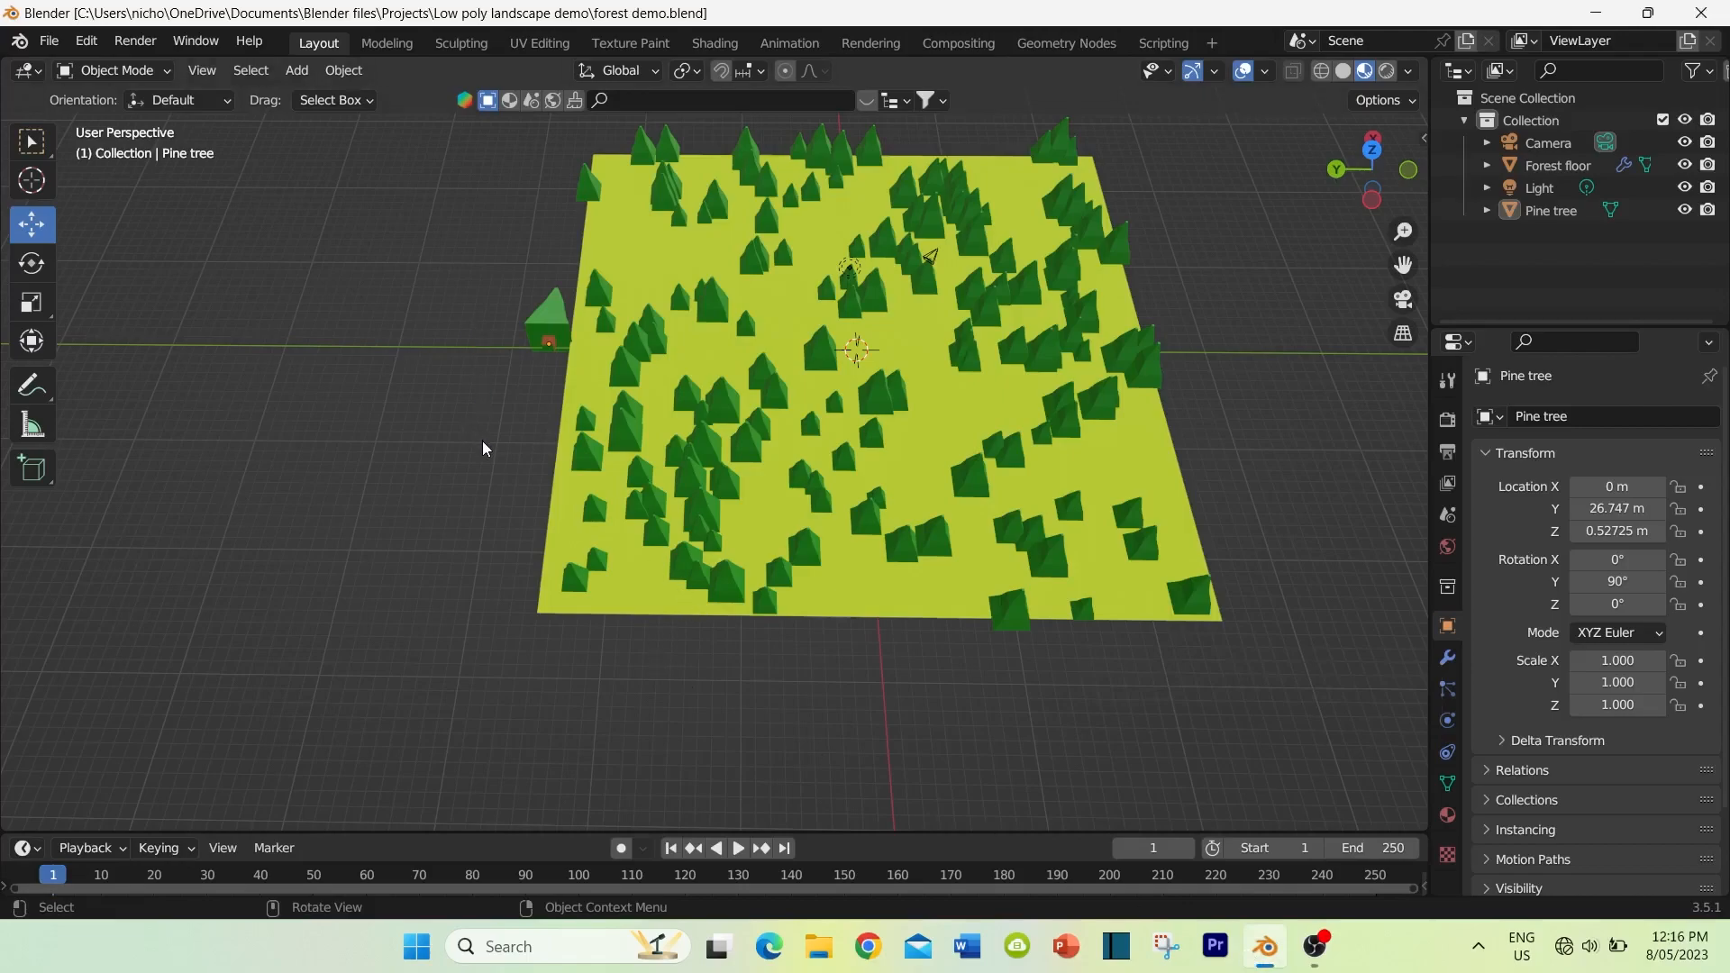
Step: Select the forest floor and switch it to Weight Paint mode
middle_click_drag(478, 456, 477, 397)
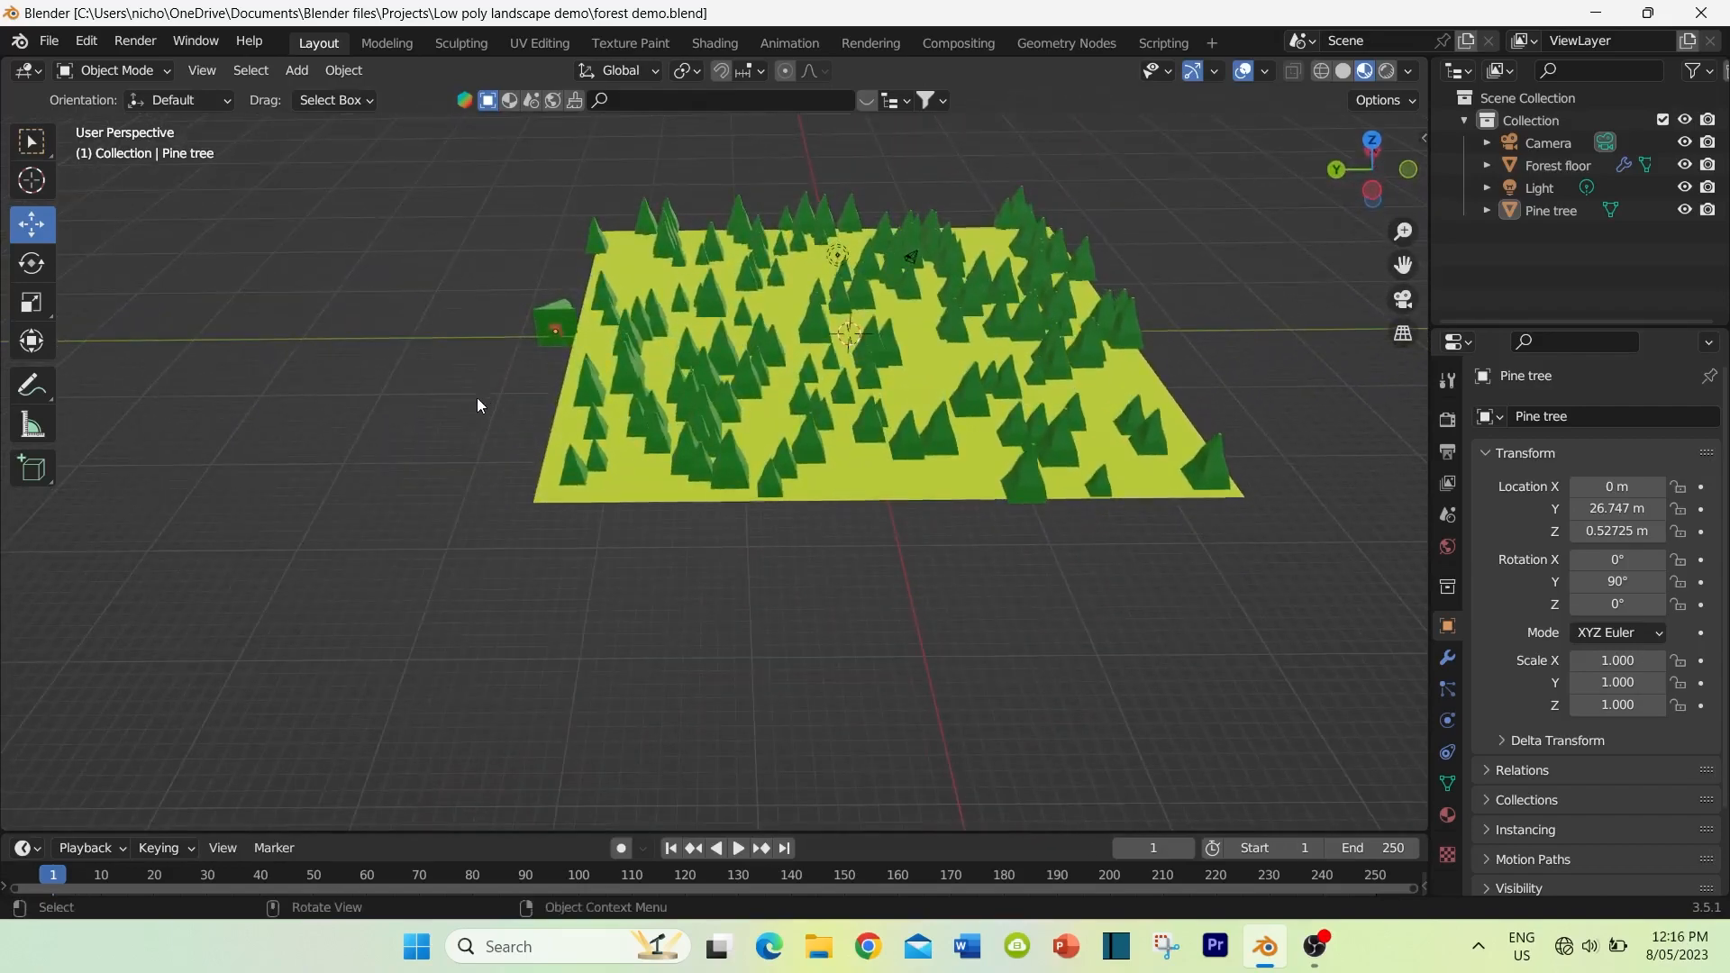
left_click(888, 478)
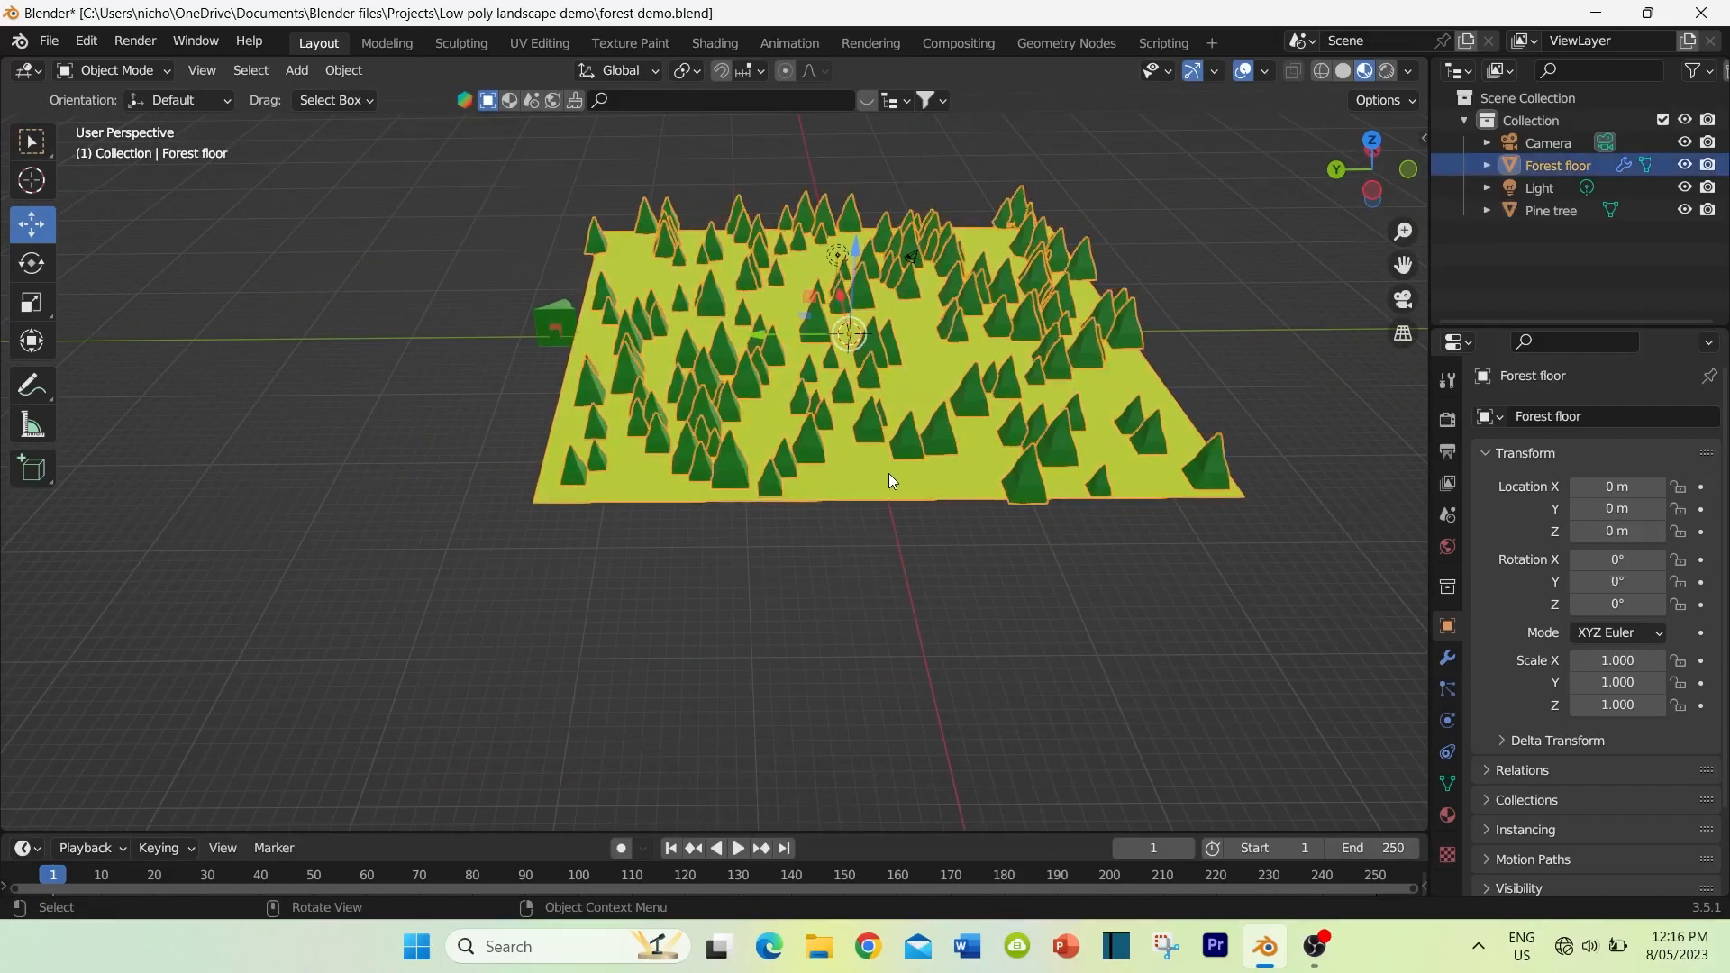
left_click(134, 69)
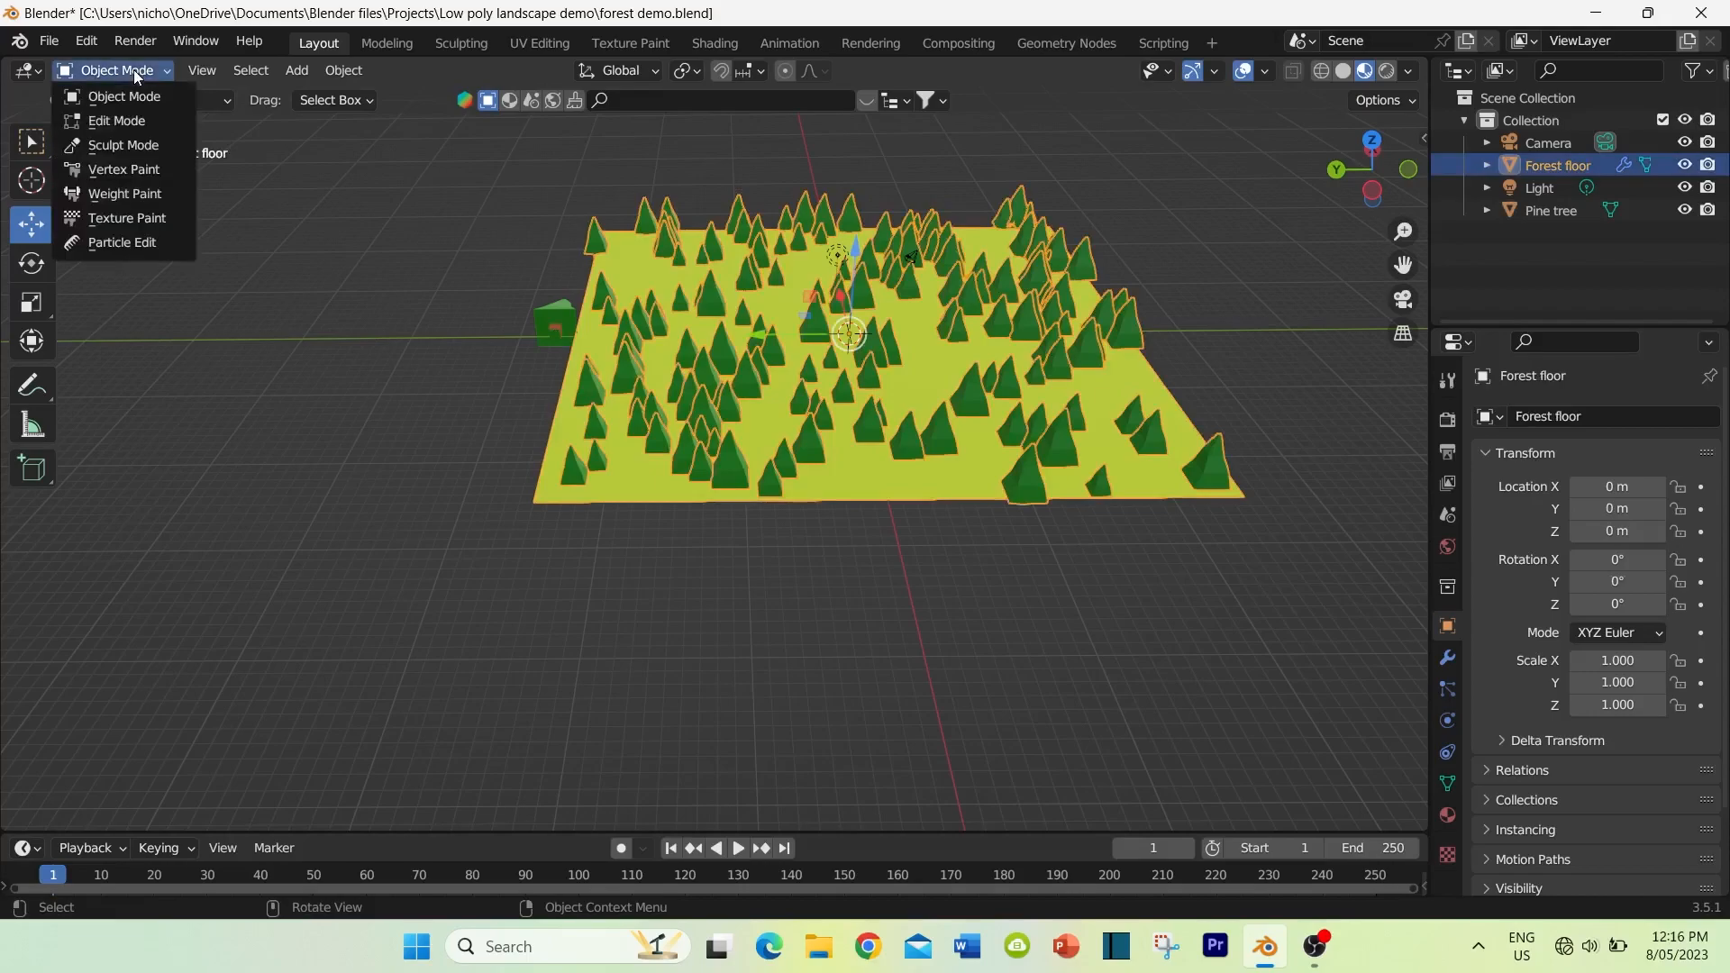
left_click(111, 194)
Step: Paint full weight over both sides of the forest floor with a brush radius of about 212 px, leaving a diagonal path between opposite corners
middle_click_drag(801, 620, 542, 475)
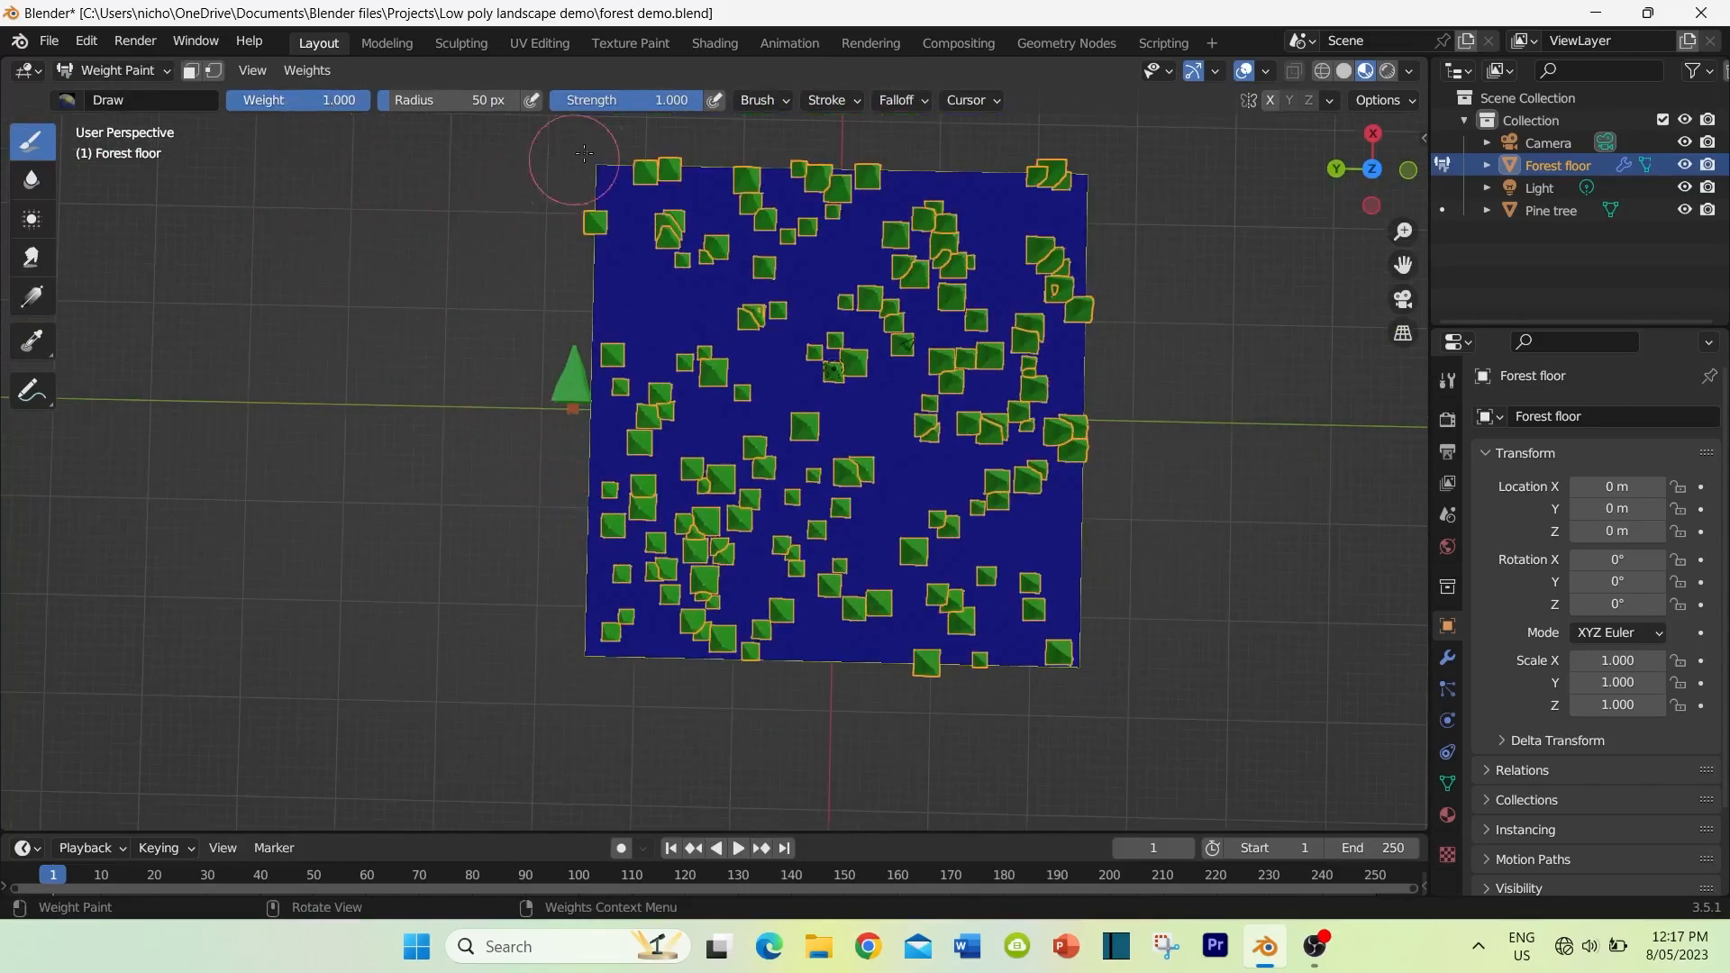
mouse_move(626, 175)
left_mouse_down()
mouse_move(702, 194)
mouse_move(535, 198)
left_mouse_up()
left_click_drag(393, 101, 438, 101)
mouse_move(582, 190)
left_mouse_down()
mouse_move(566, 312)
mouse_move(649, 270)
mouse_move(640, 424)
mouse_move(814, 177)
mouse_move(613, 630)
mouse_move(901, 208)
mouse_move(1063, 288)
mouse_move(948, 361)
mouse_move(946, 423)
mouse_move(793, 810)
mouse_move(1117, 631)
mouse_move(1062, 560)
mouse_move(1004, 687)
mouse_move(1159, 343)
mouse_move(1077, 280)
mouse_move(1111, 347)
mouse_move(772, 811)
mouse_move(907, 721)
mouse_move(861, 634)
left_mouse_up()
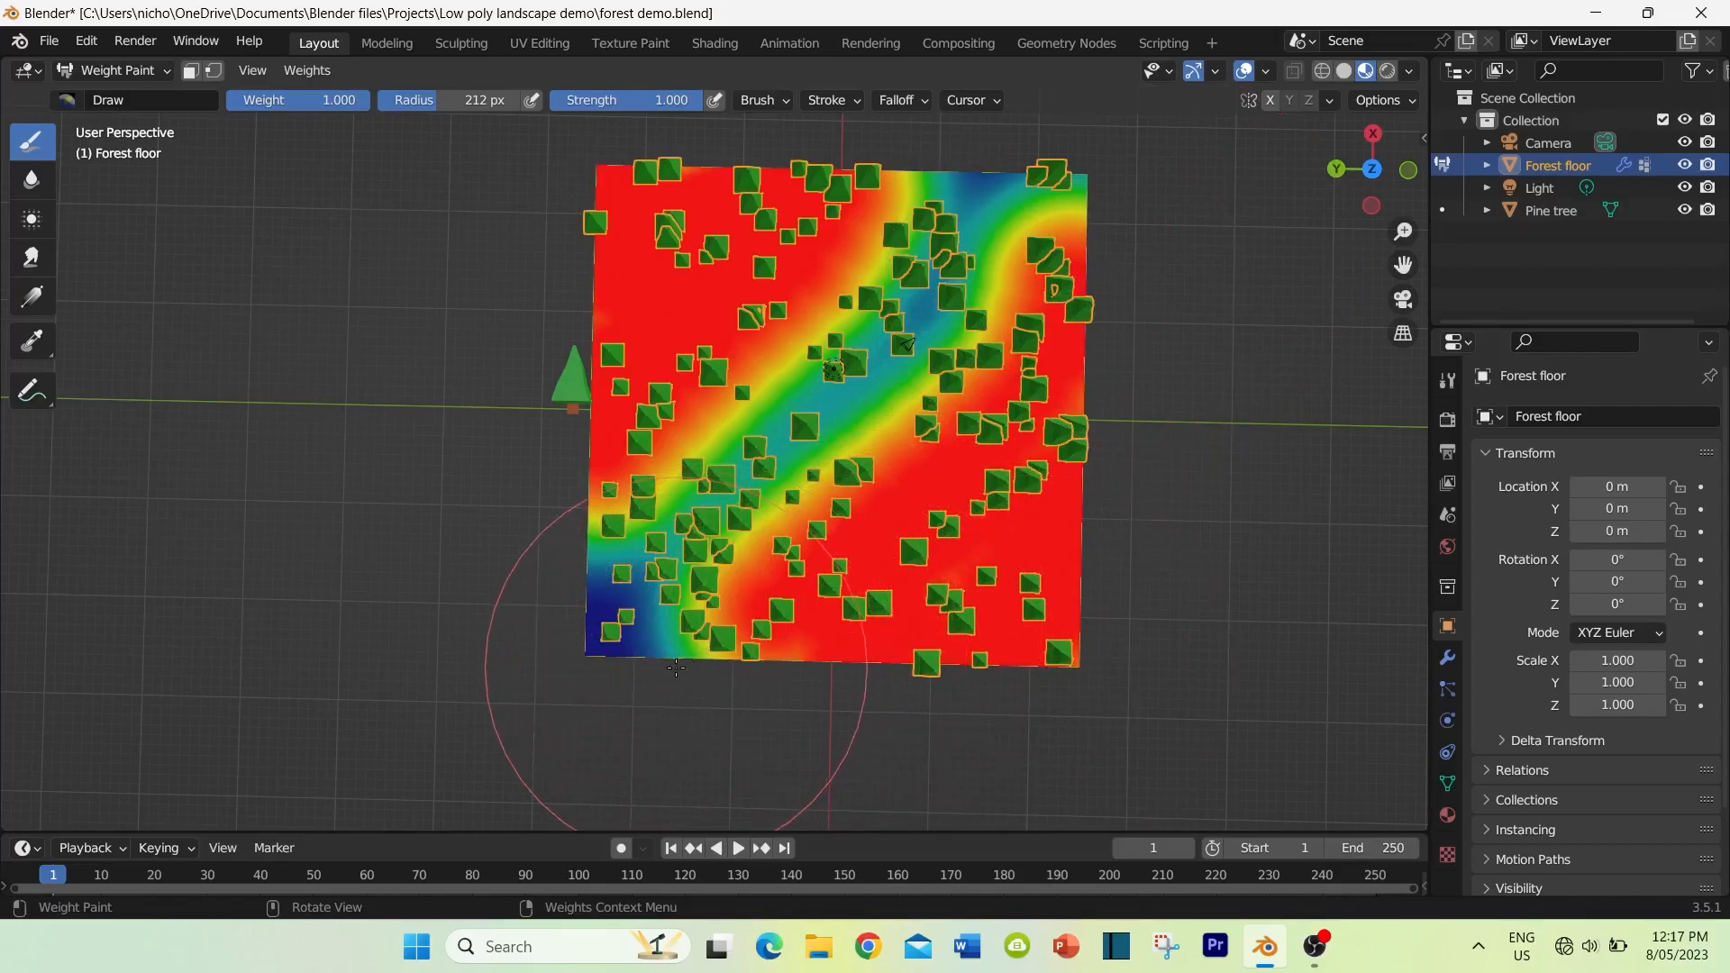
Step: Reduce the brush radius to 100 px and paint more weight along the path's edge near the floor's front corner
left_click(486, 100)
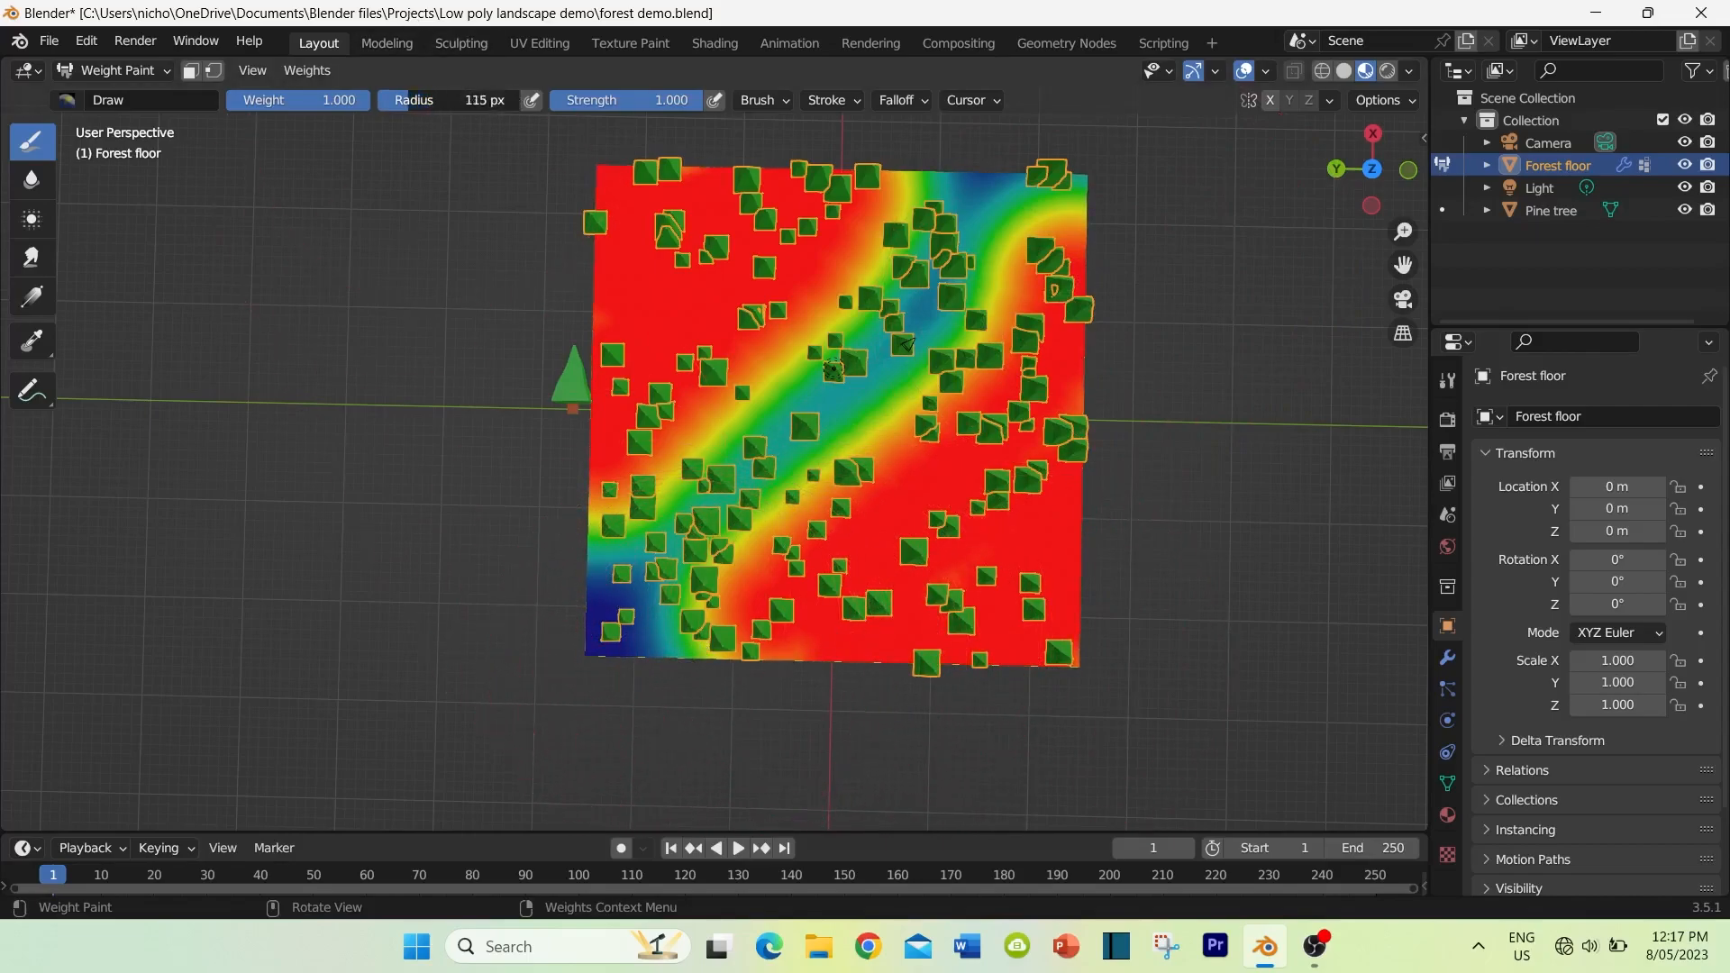
left_click_drag(486, 100, 450, 100)
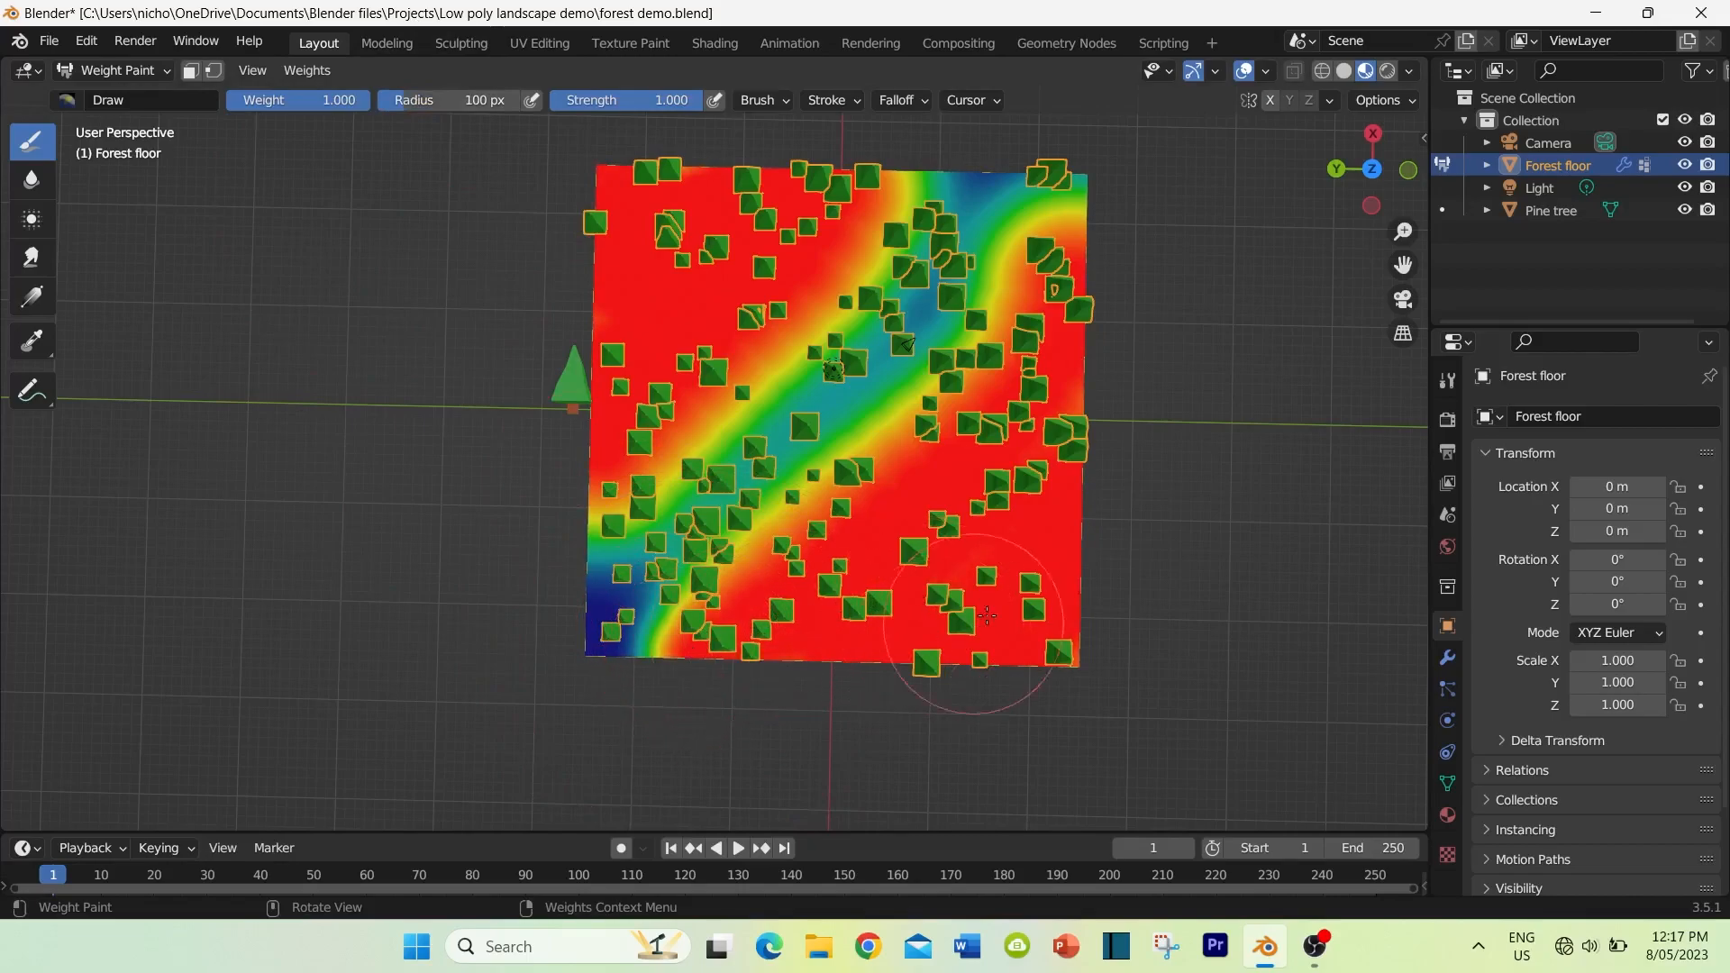
mouse_move(644, 363)
middle_mouse_down()
mouse_move(856, 469)
mouse_move(1036, 523)
middle_mouse_up()
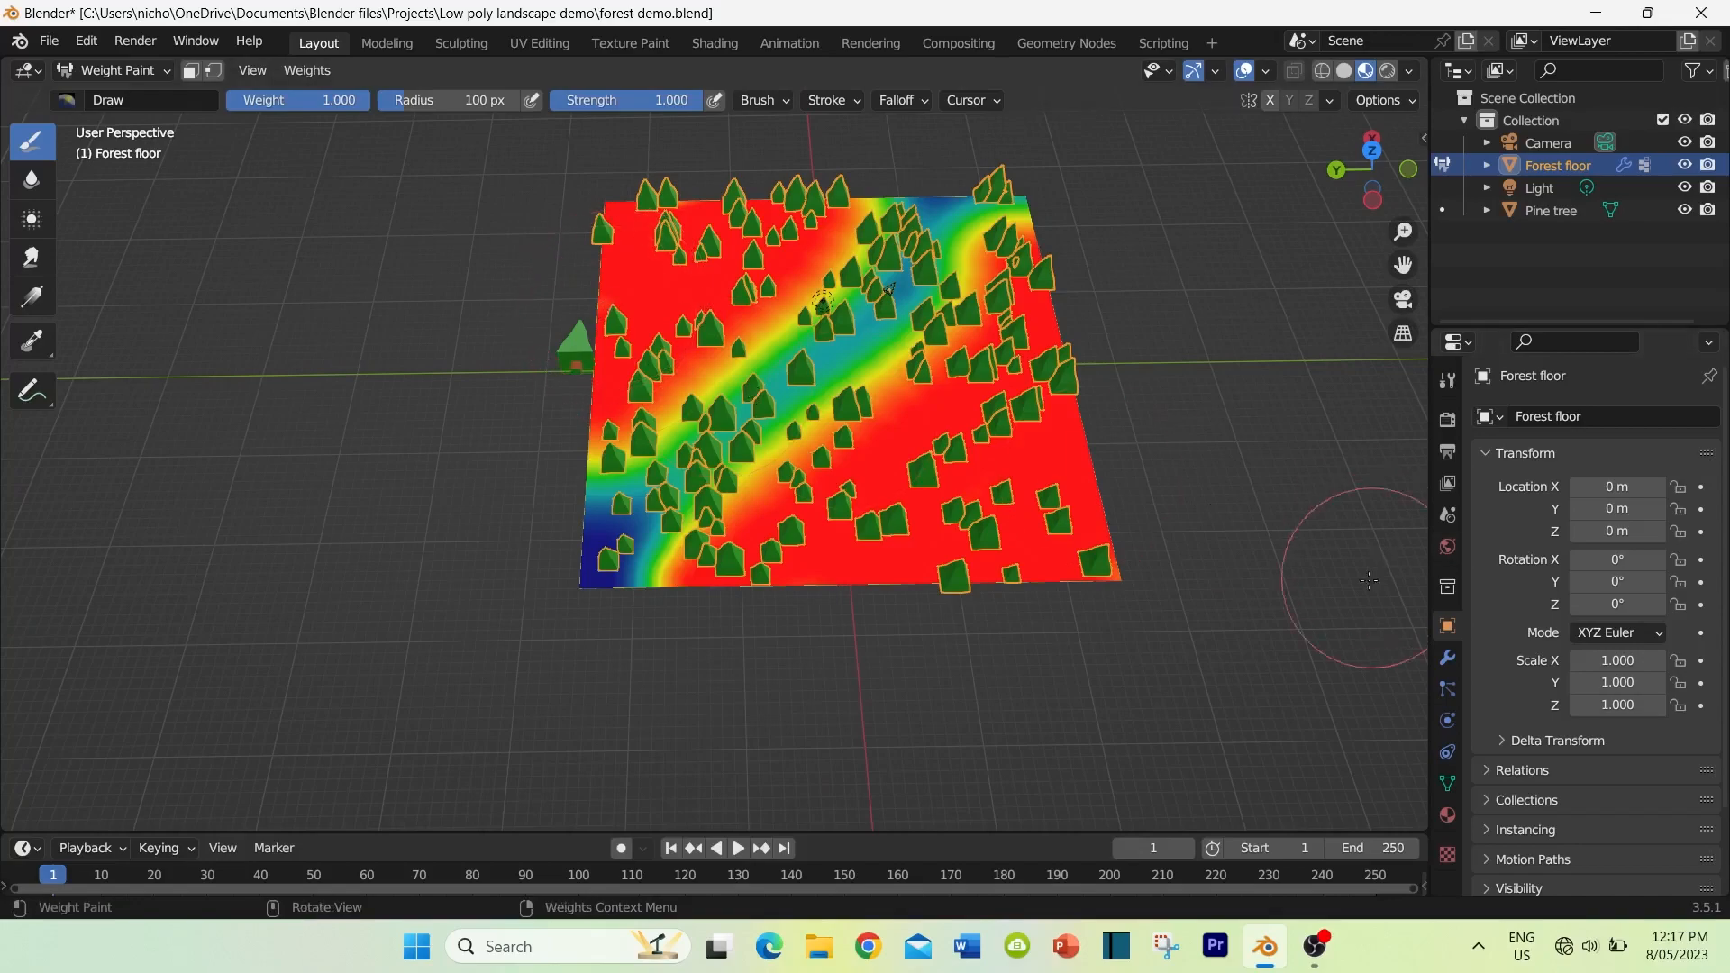
Step: Rename the forest floor's painted vertex group as "Pin"
left_click(1448, 784)
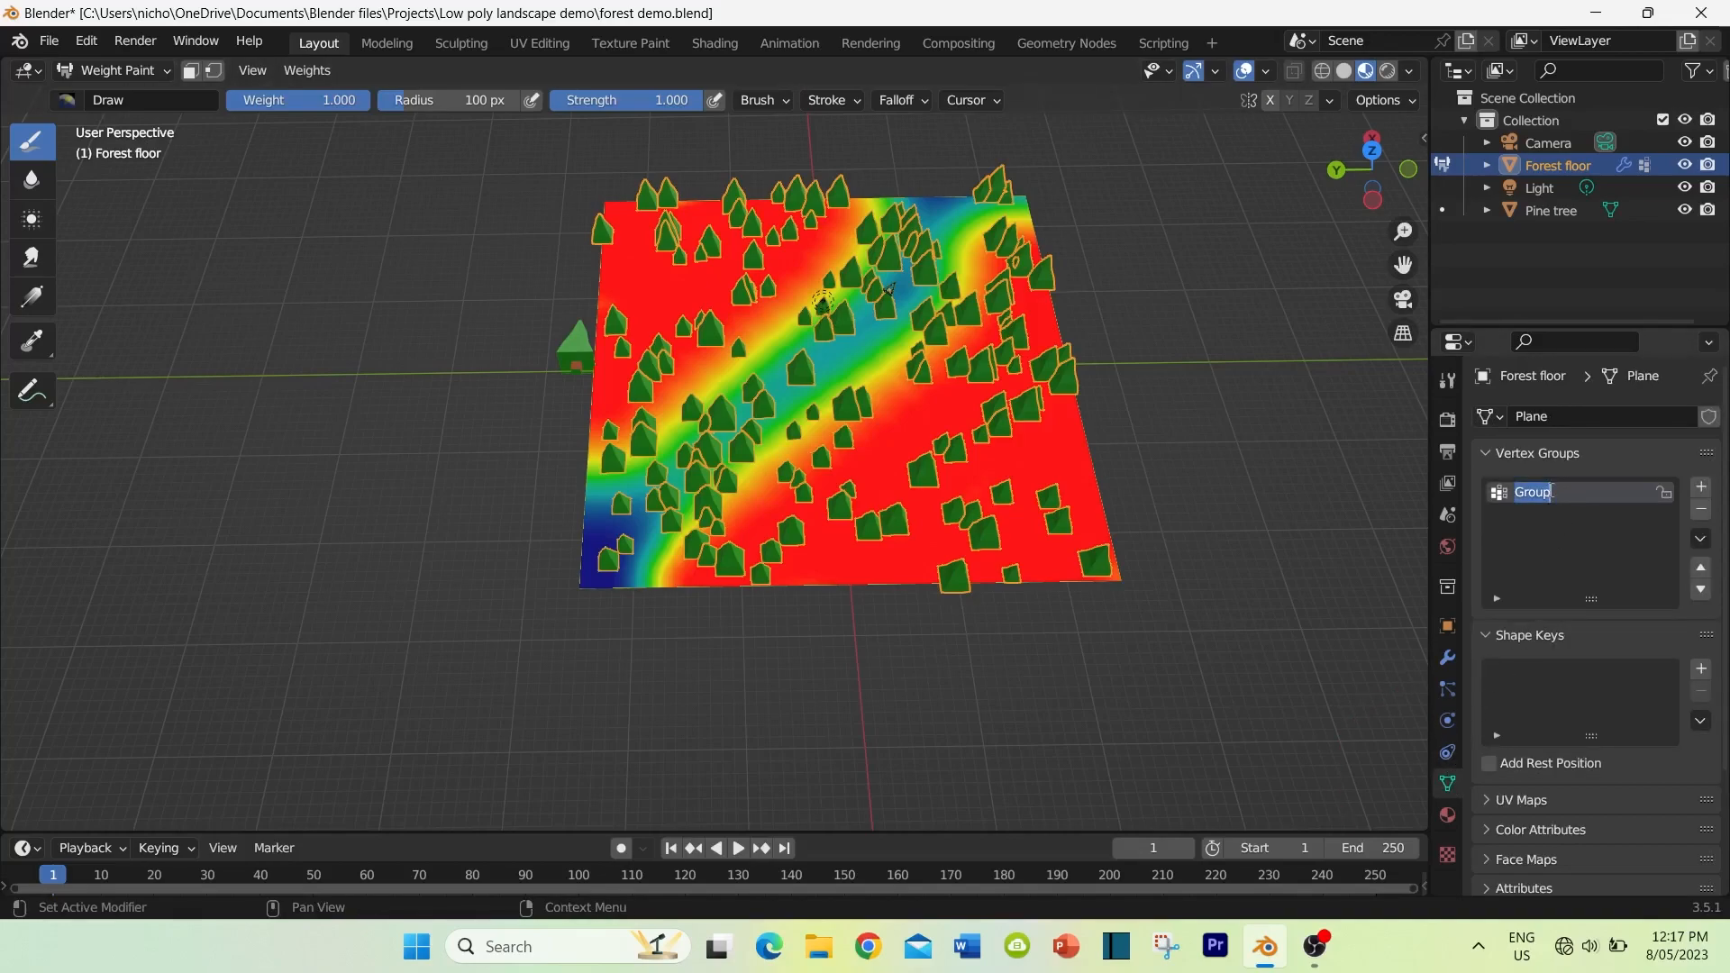
type("Pin")
Step: Assign the "Pine trees" vertex group as the density of the forest floor's hair particle system
left_click(1446, 687)
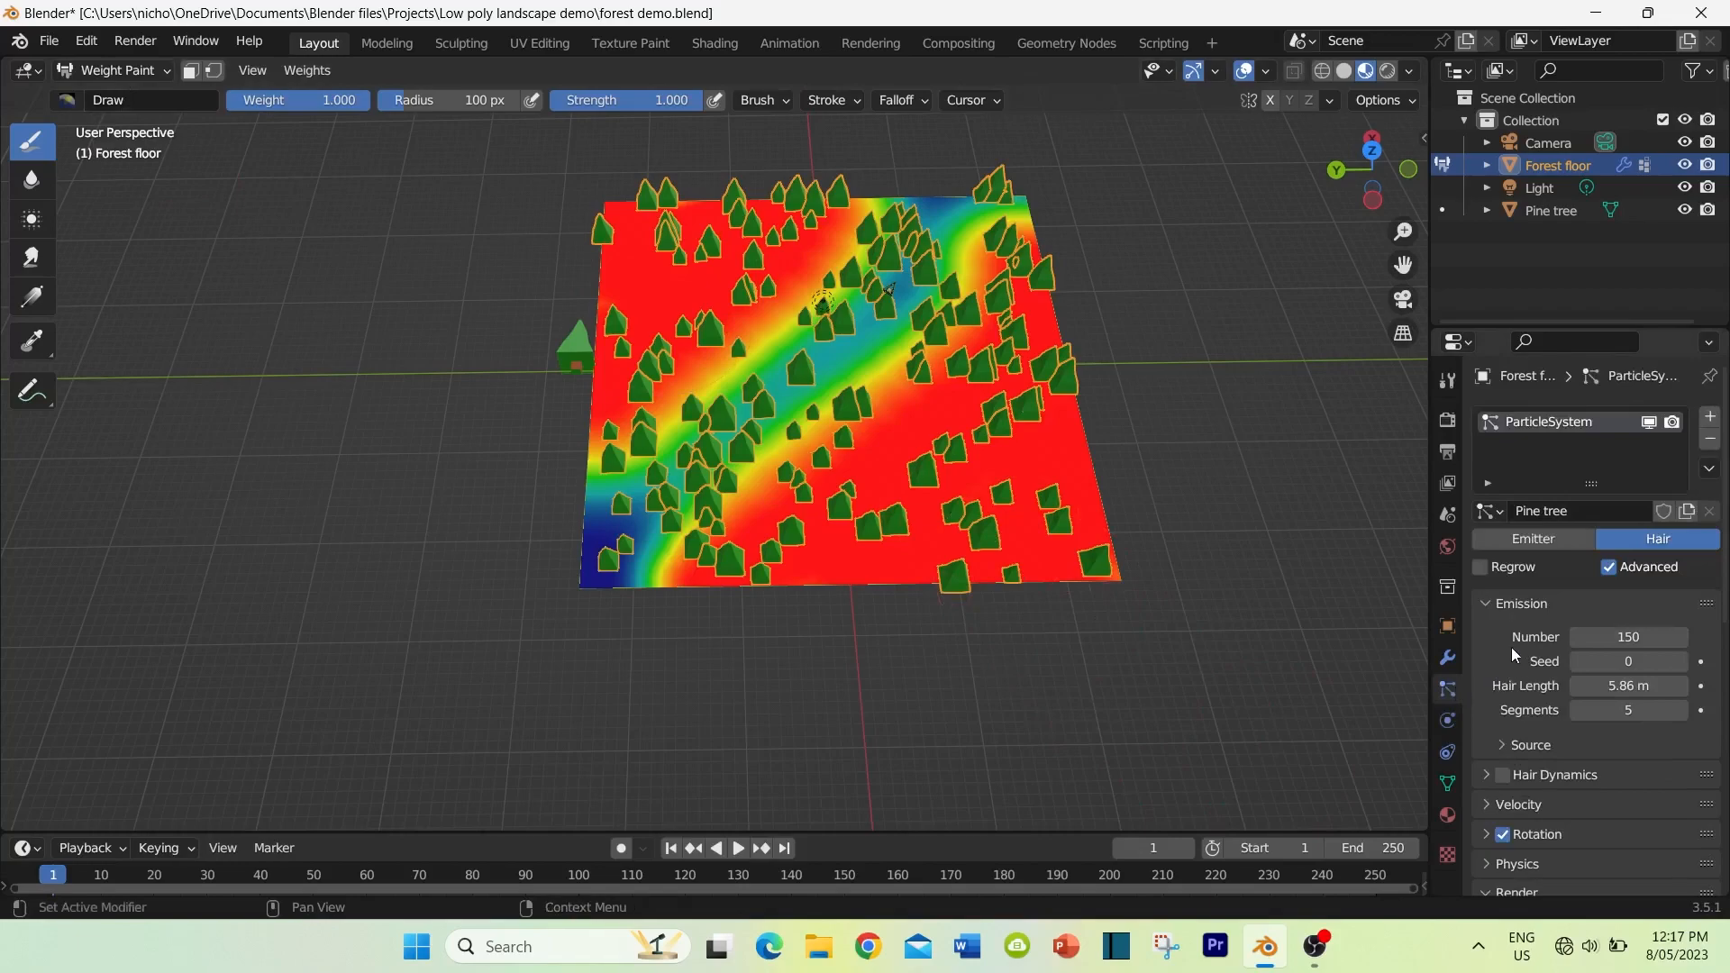
scroll(1516, 635, "down", 1)
scroll(1517, 633, "down", 10)
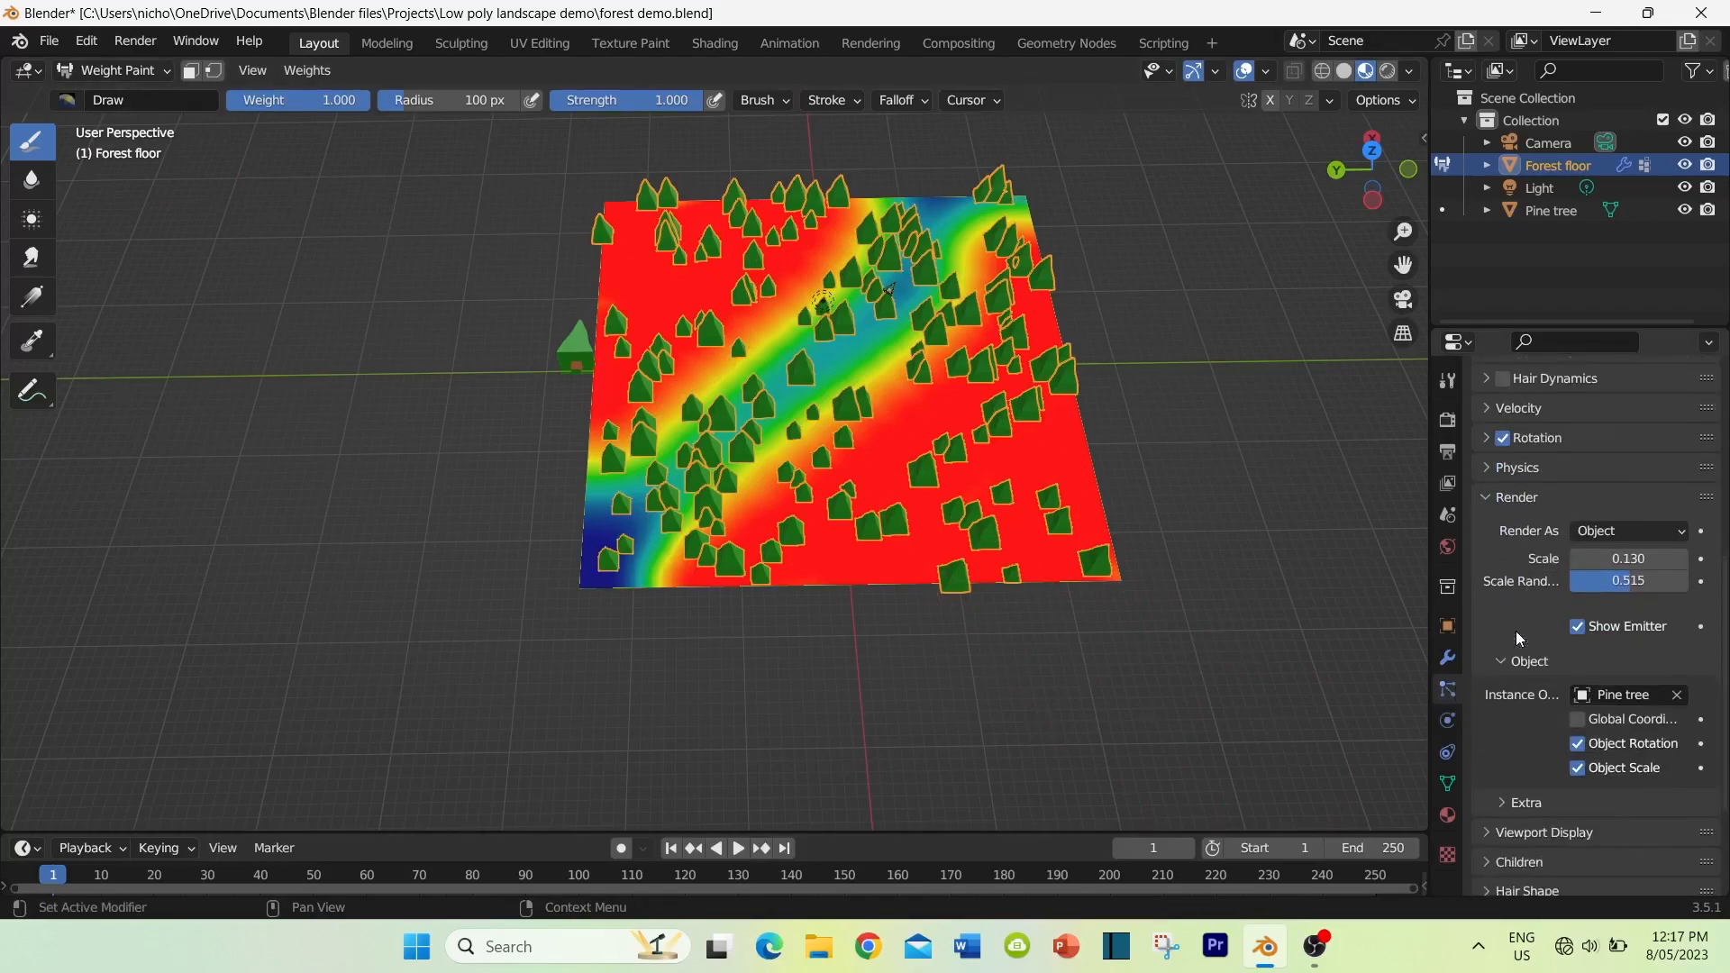
scroll(1517, 638, "down", 1)
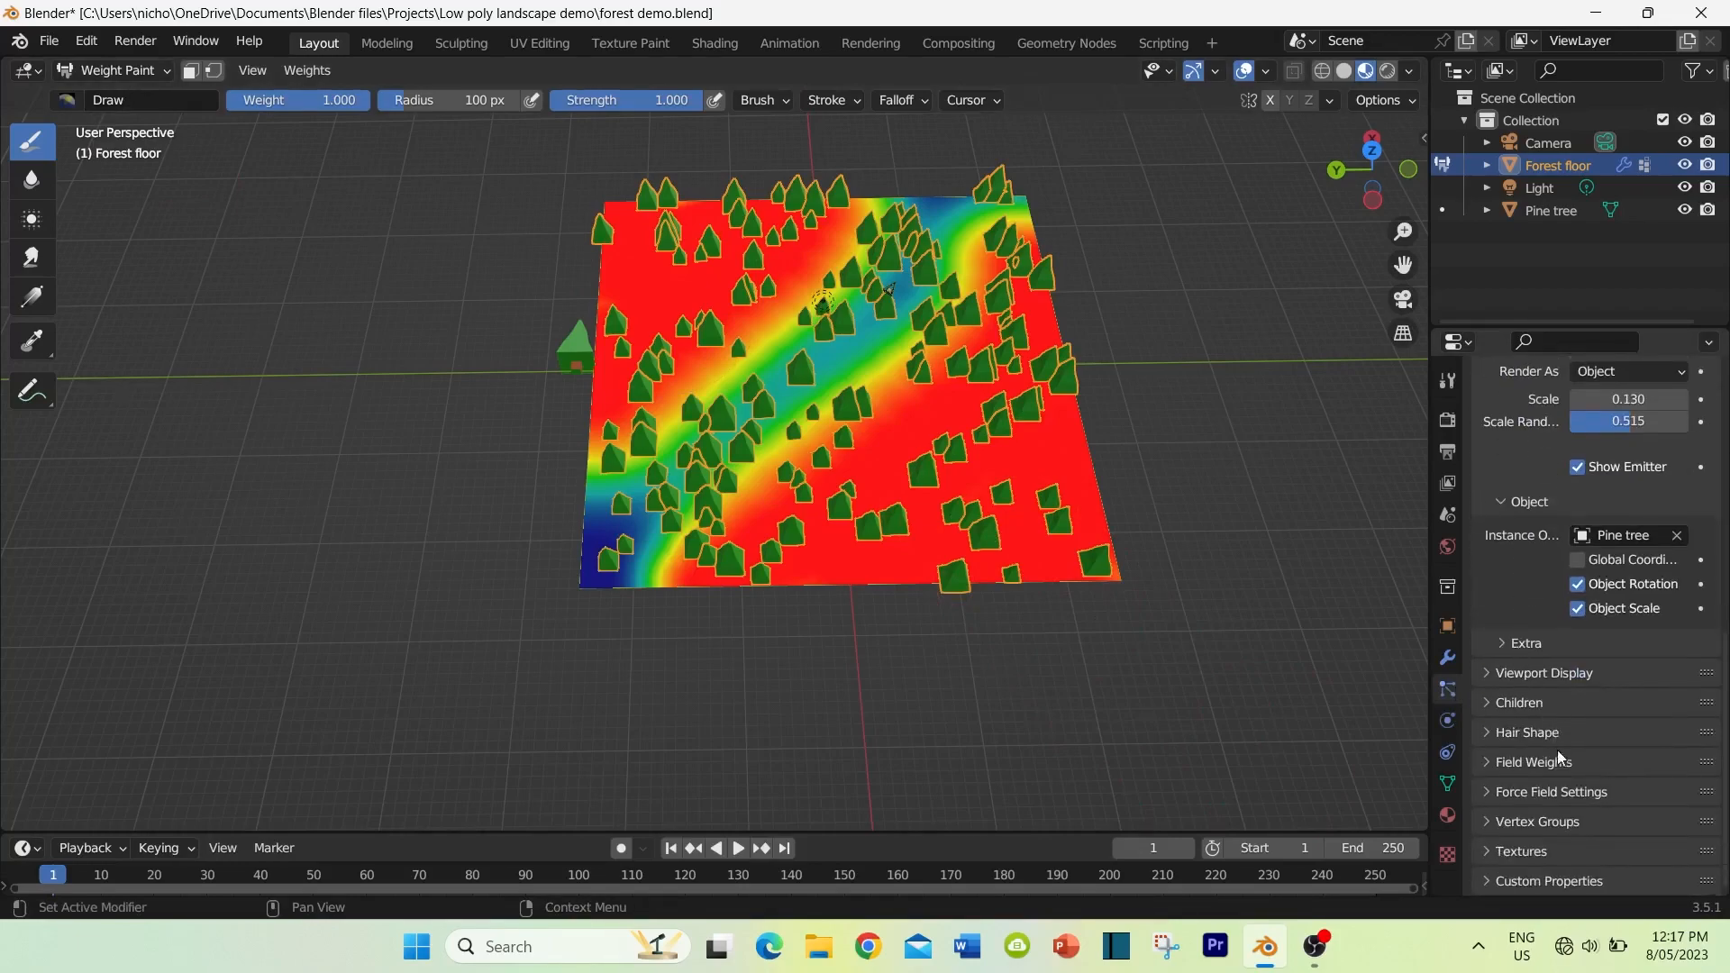
left_click(1486, 822)
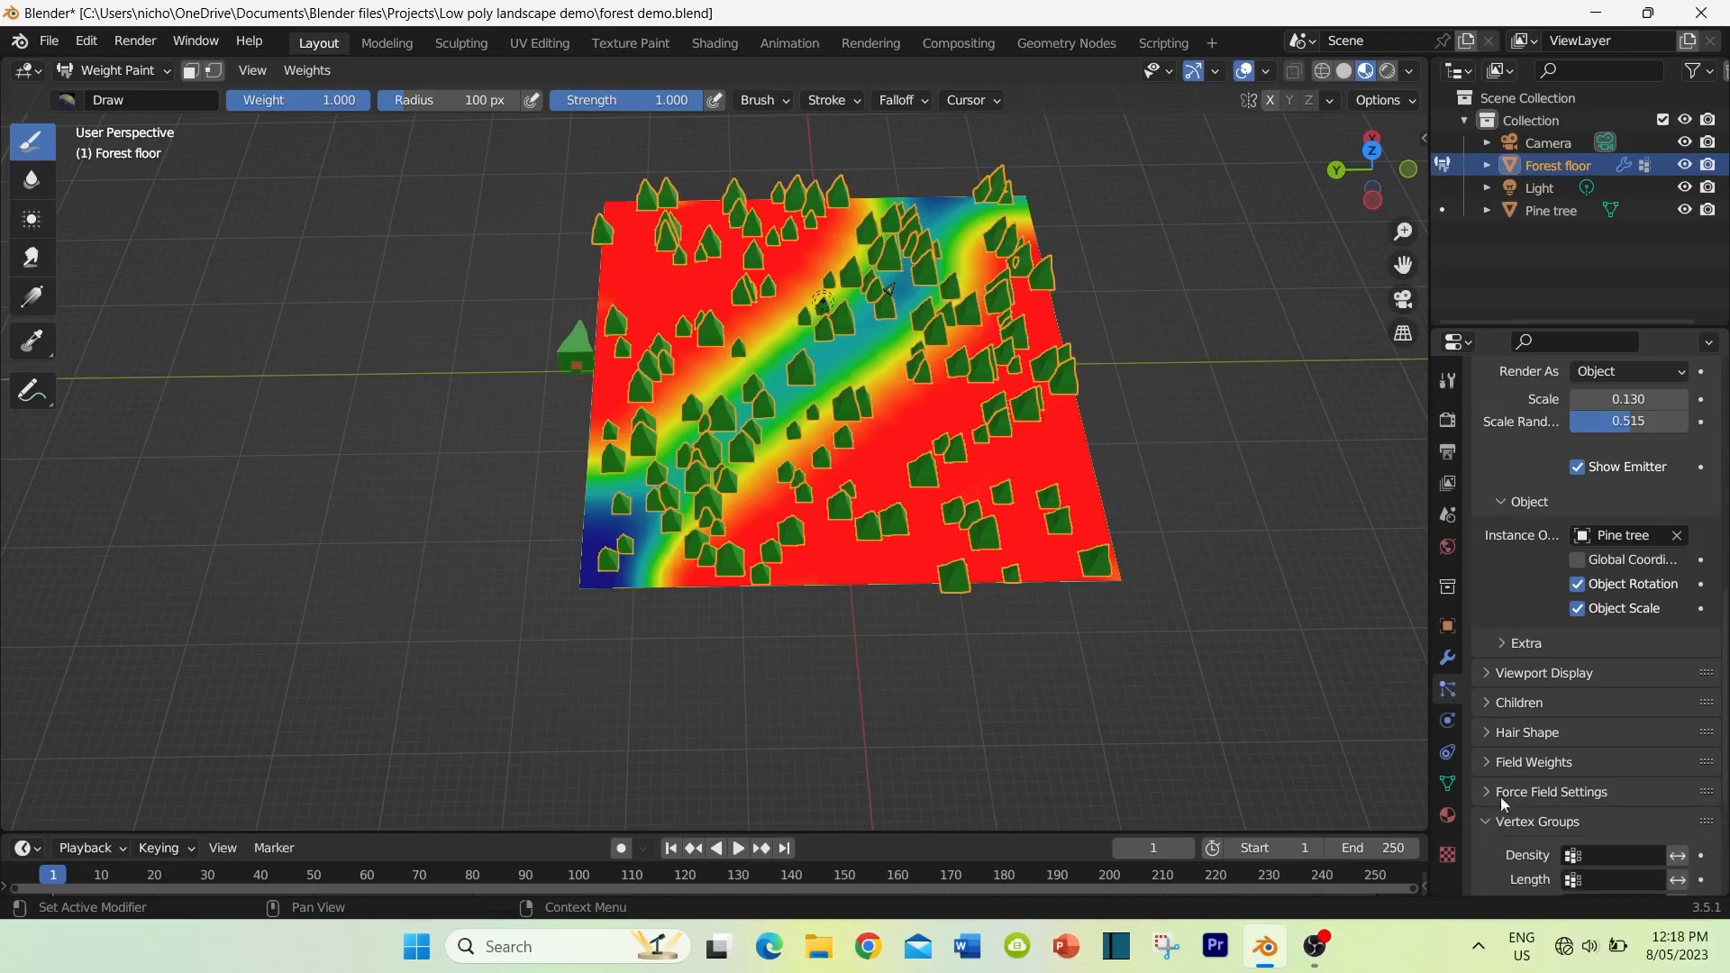
scroll(1521, 744, "down", 3)
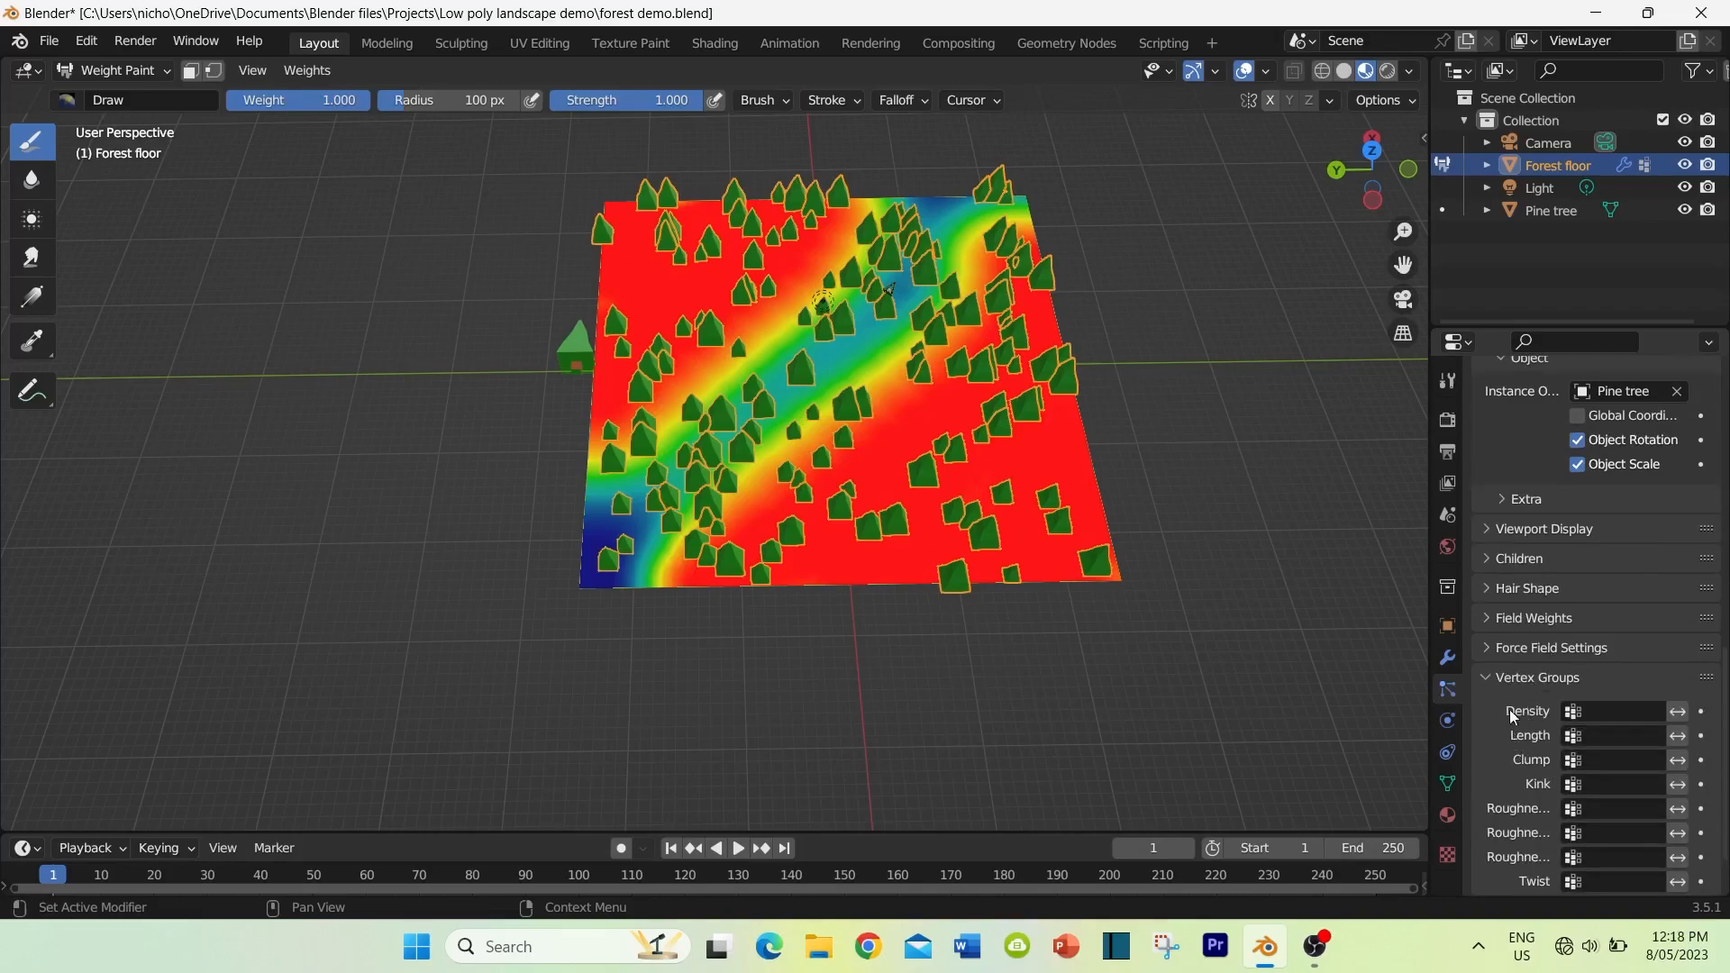
left_click(1575, 714)
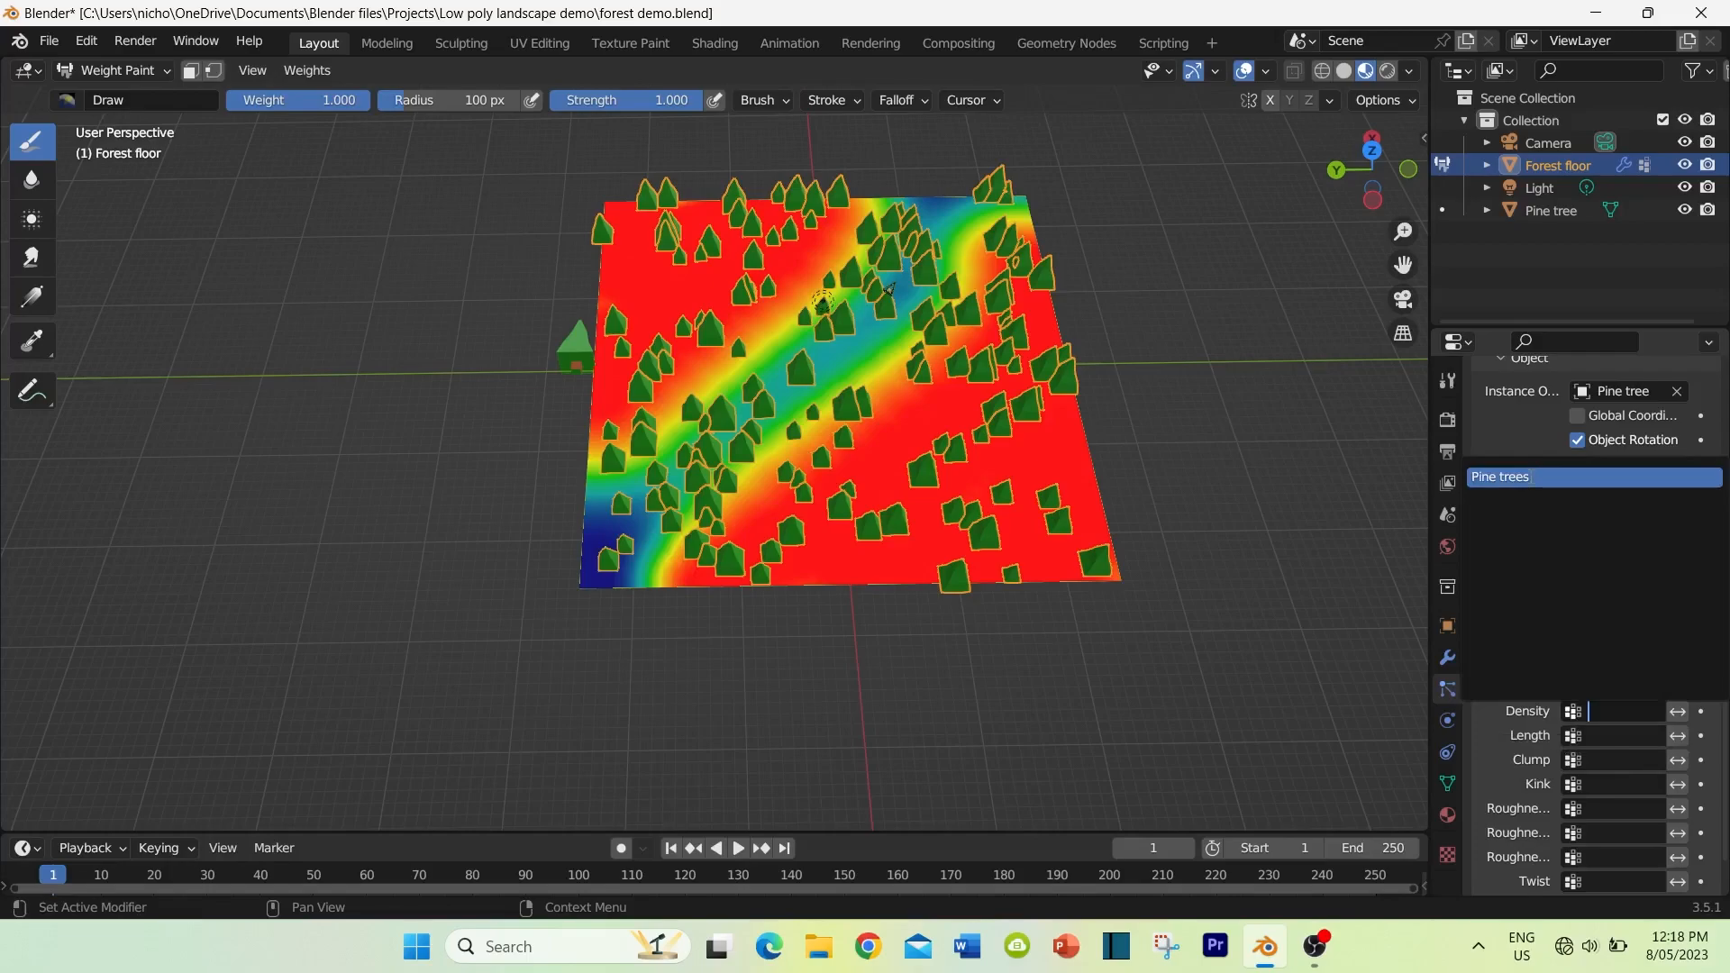
left_click(1527, 476)
mouse_move(1189, 664)
middle_mouse_down()
mouse_move(1194, 623)
mouse_move(1165, 700)
middle_mouse_up()
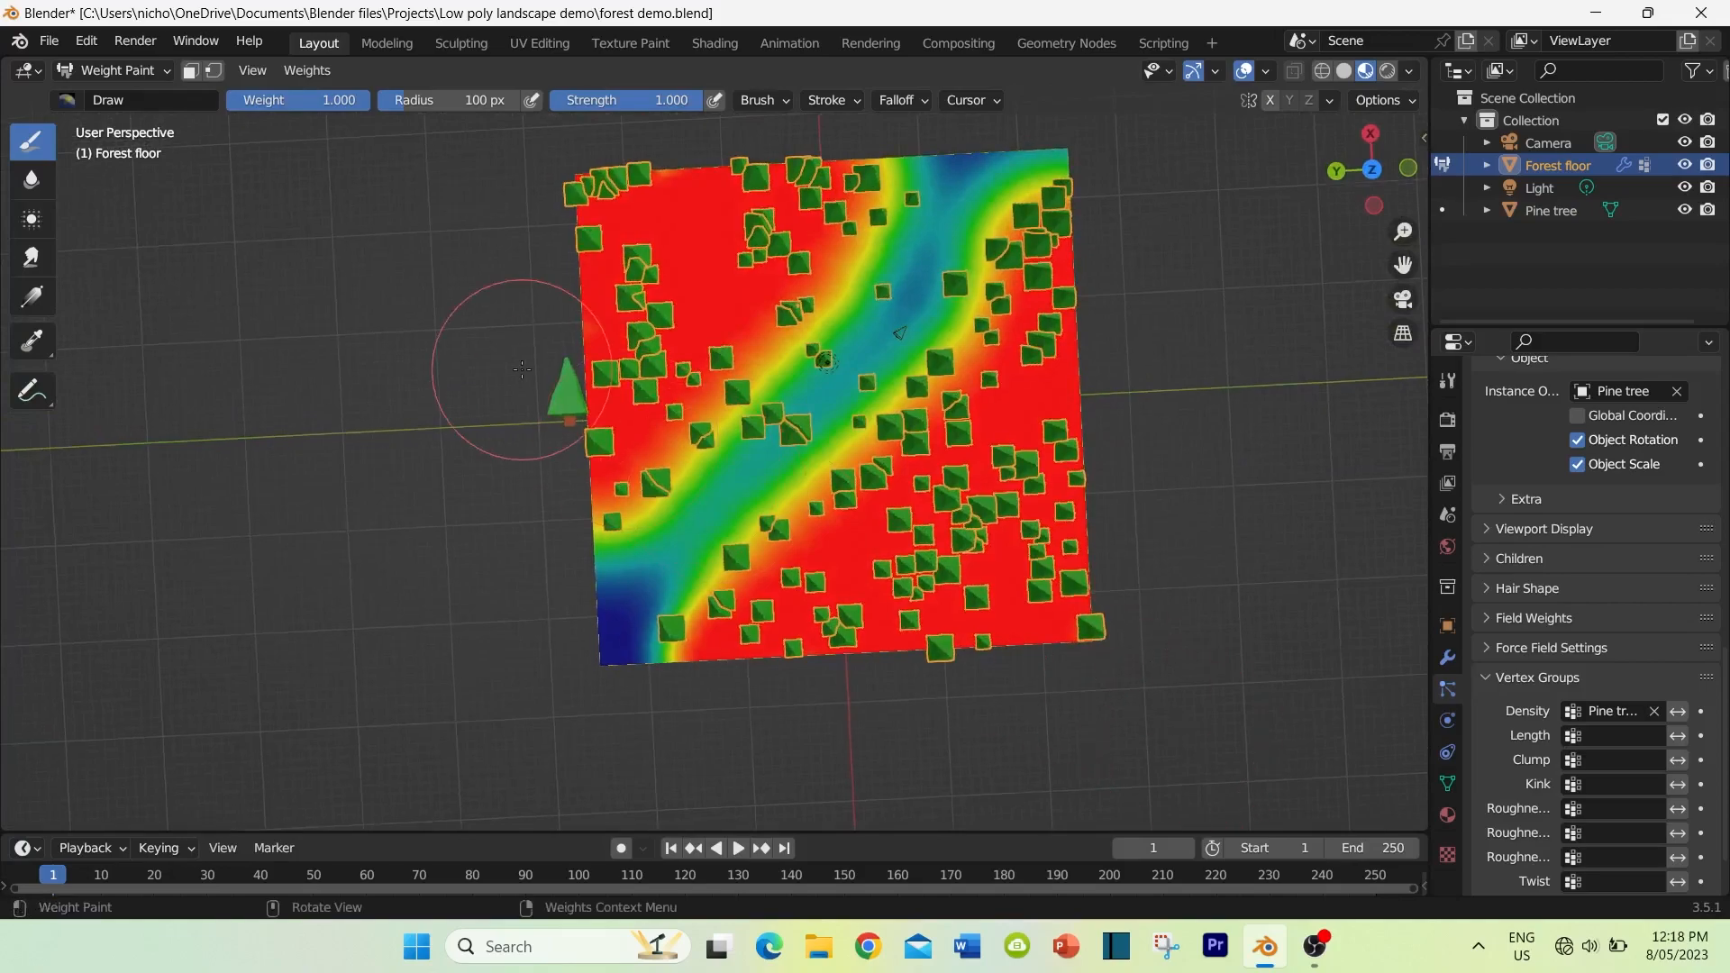
Step: Paint zero weight along the middle of the diagonal path with a brush radius of 29 px
scroll(477, 356, "up", 2)
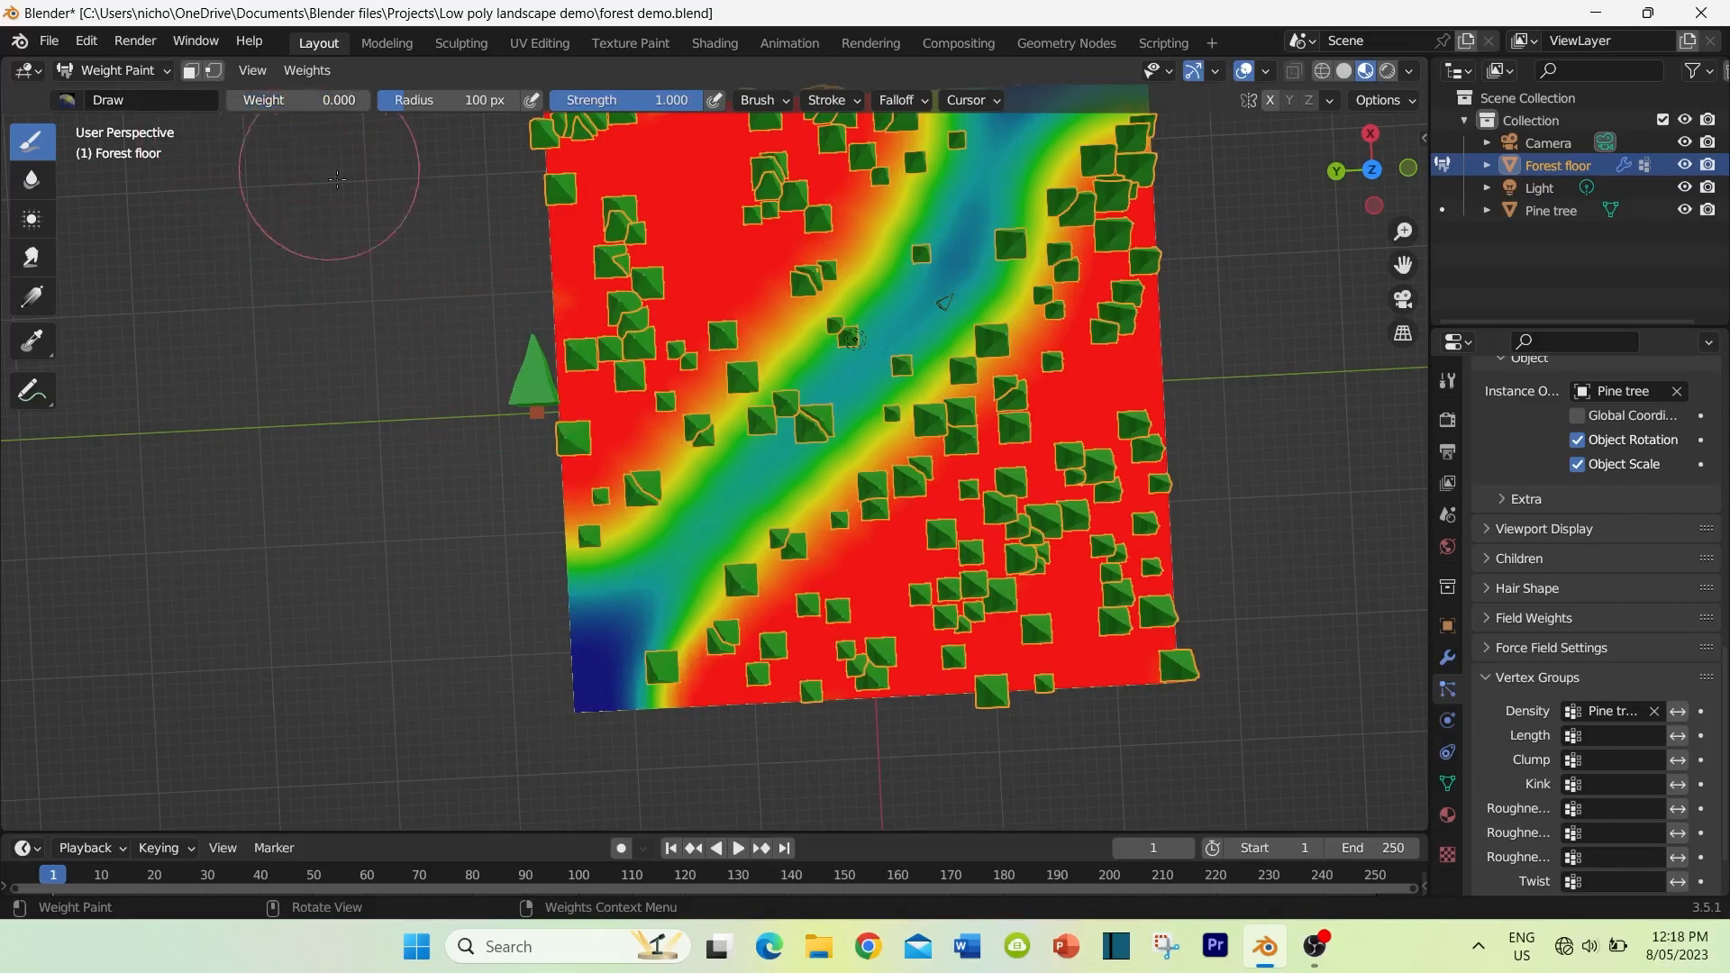
left_click_drag(473, 100, 446, 100)
mouse_move(757, 389)
left_mouse_down()
mouse_move(739, 446)
mouse_move(810, 397)
mouse_move(766, 423)
mouse_move(608, 658)
mouse_move(922, 312)
mouse_move(1041, 97)
left_mouse_up()
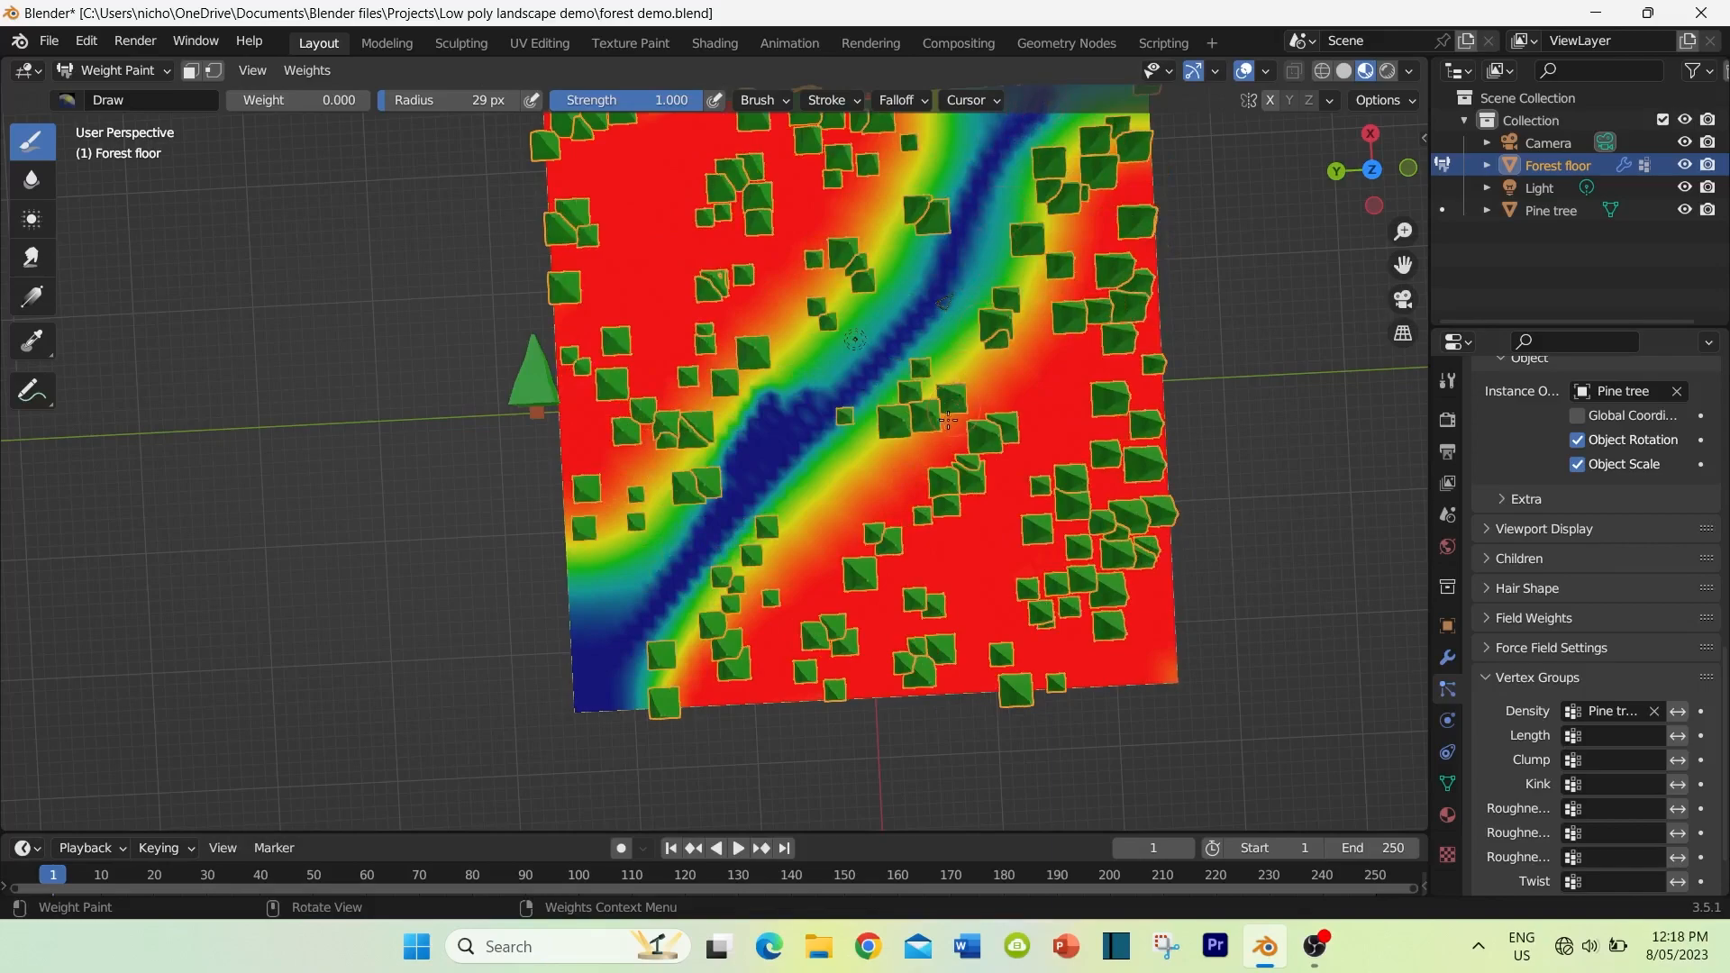
middle_click_drag(953, 408, 938, 430)
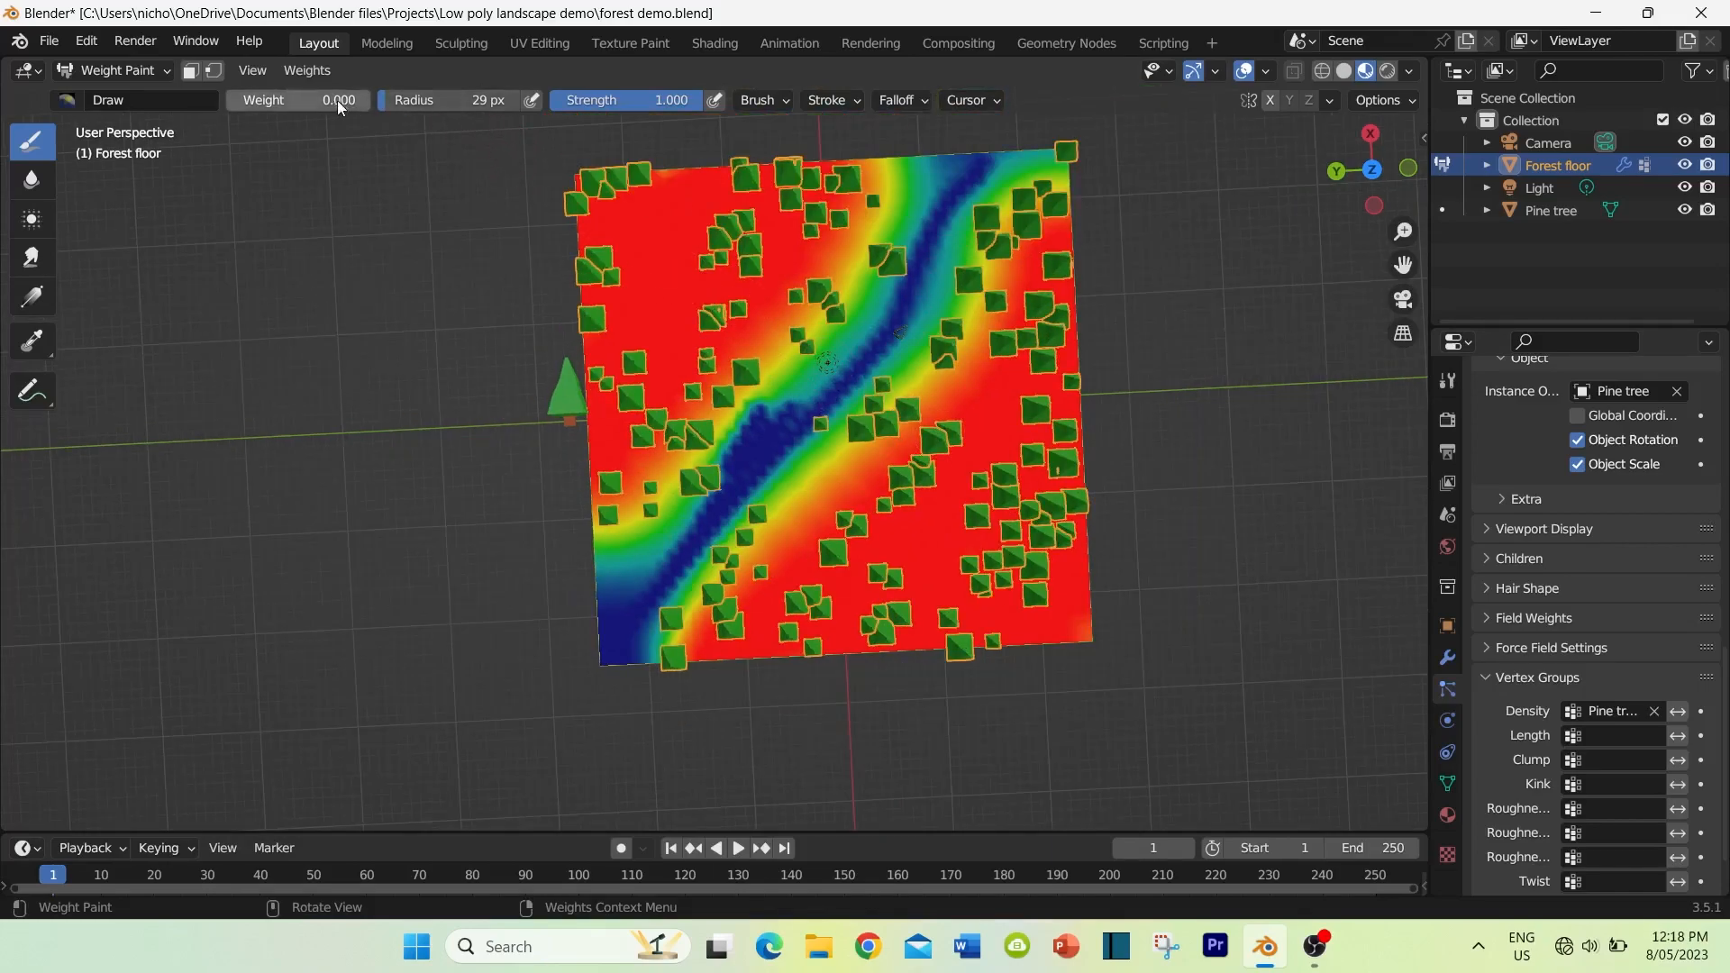
Step: Paint a small patch beside the middle of the path, on the original tree's side, with brush weights of 0.716 and 1.000
left_click_drag(231, 105, 310, 105)
left_click(718, 394)
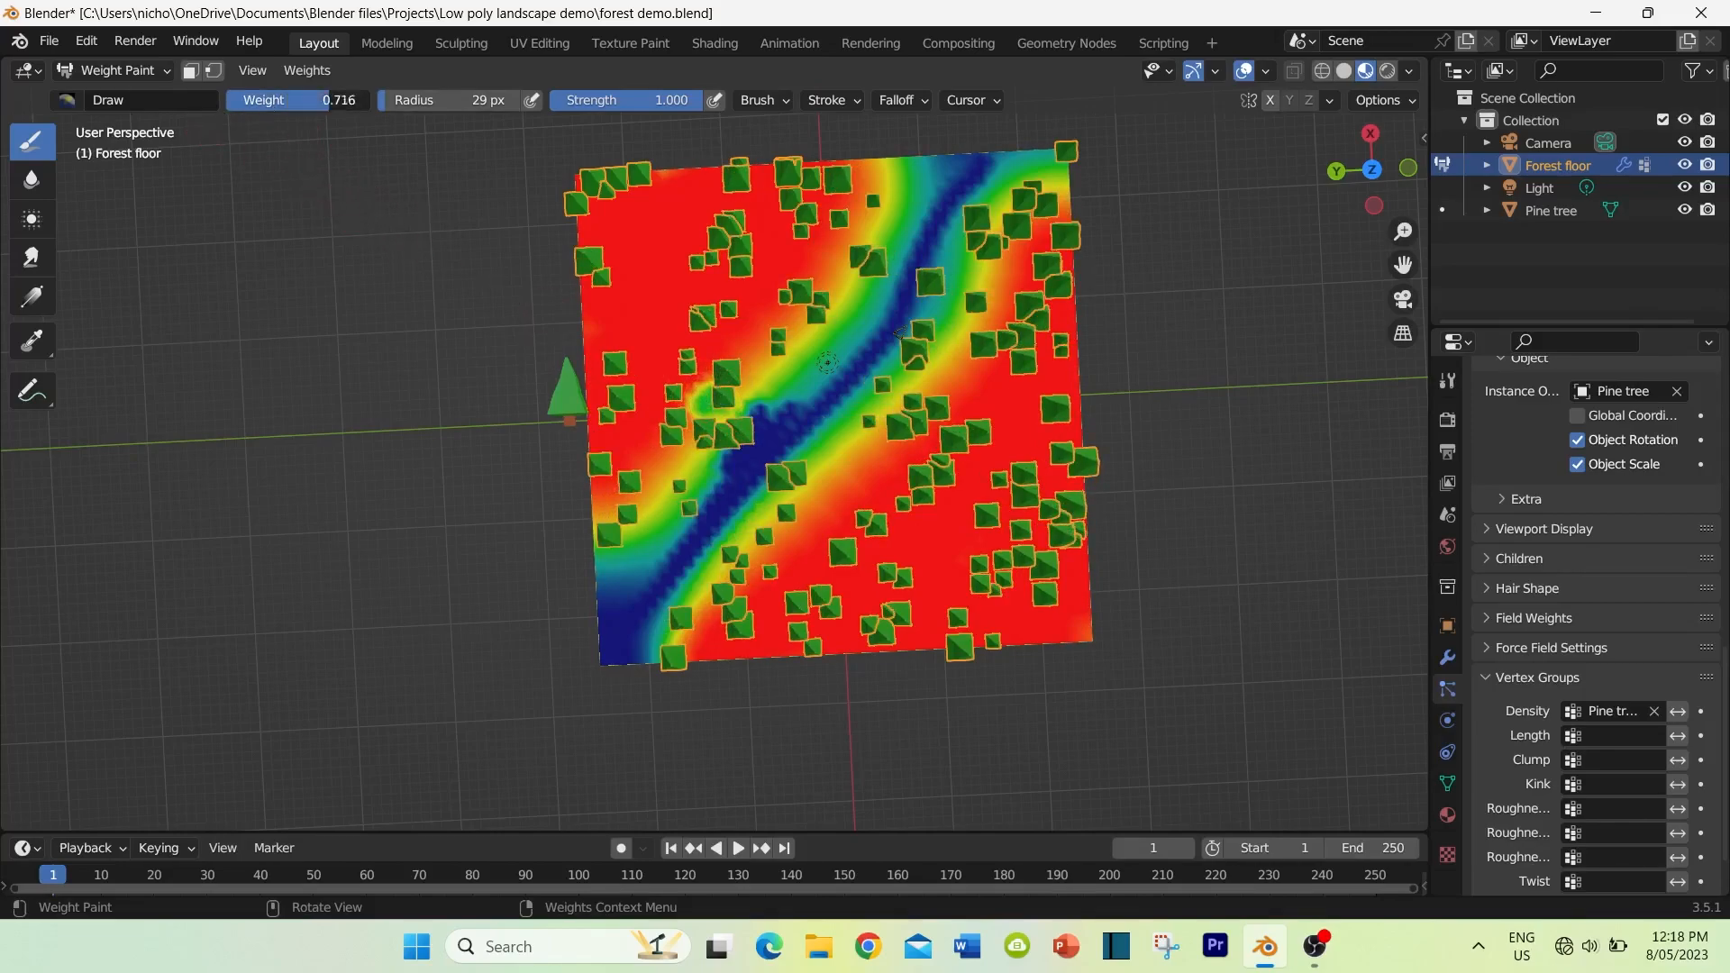
mouse_move(689, 378)
left_mouse_down()
mouse_move(699, 422)
mouse_move(732, 416)
left_mouse_up()
scroll(854, 392, "up", 1)
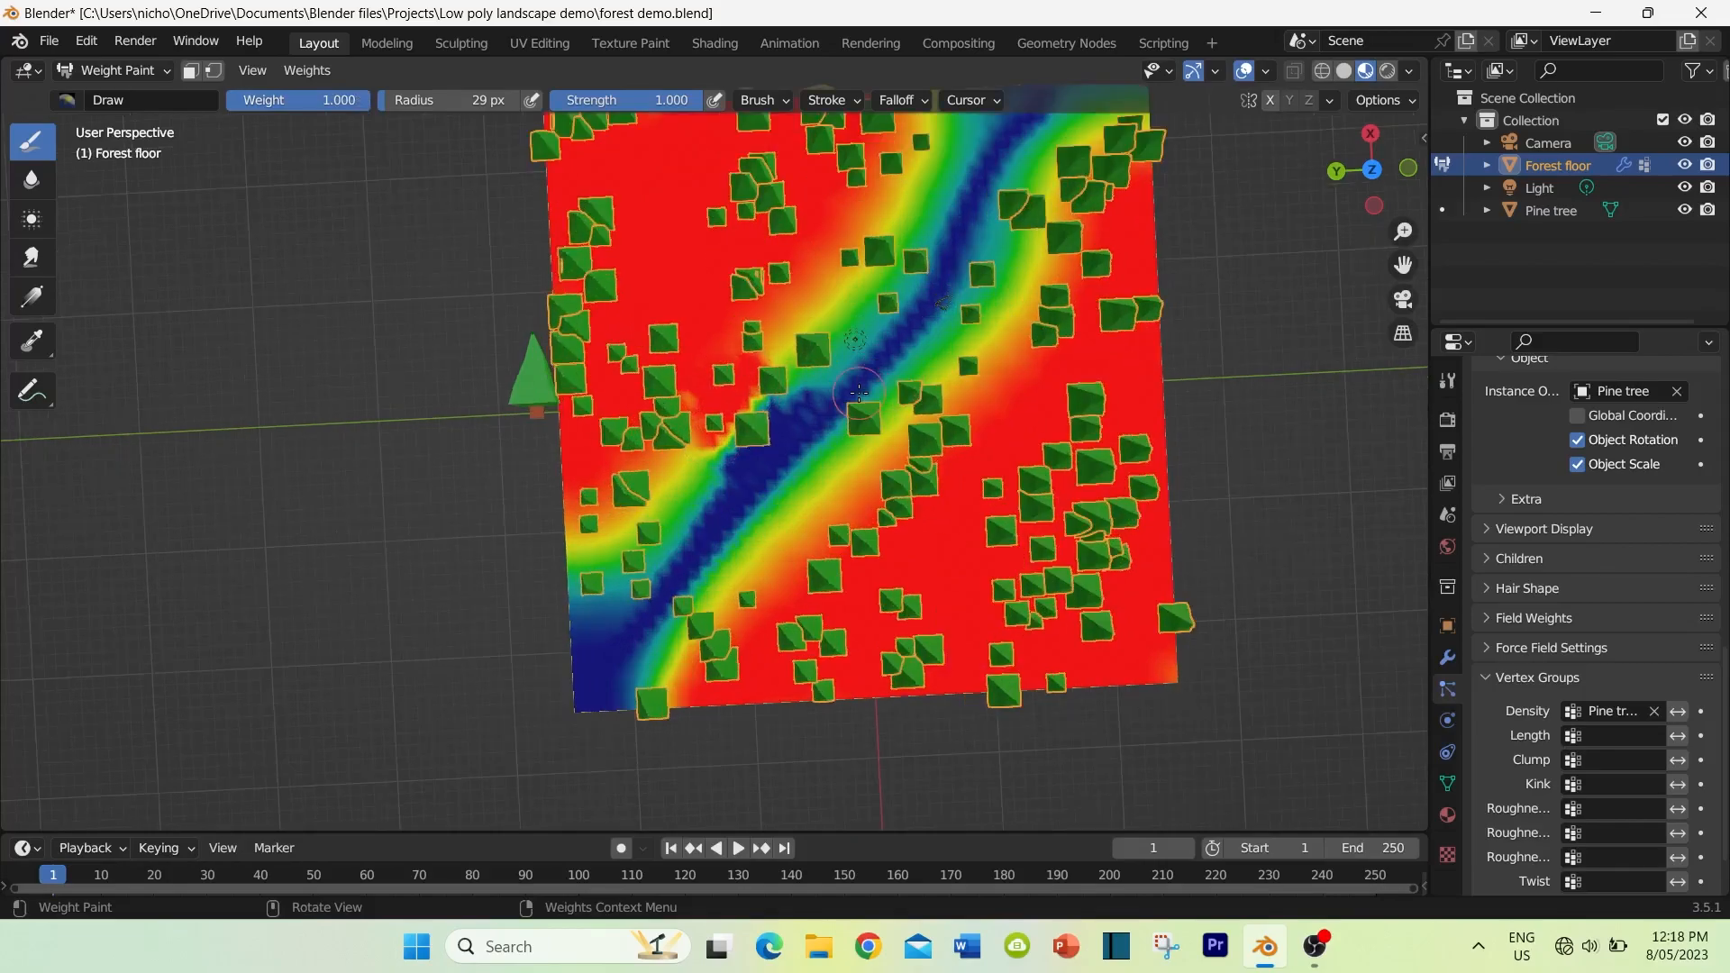
scroll(852, 393, "down", 2)
Step: Return the forest floor to Object Mode and set its hair particle number to 200
middle_click_drag(834, 438, 292, 127)
left_click(117, 72)
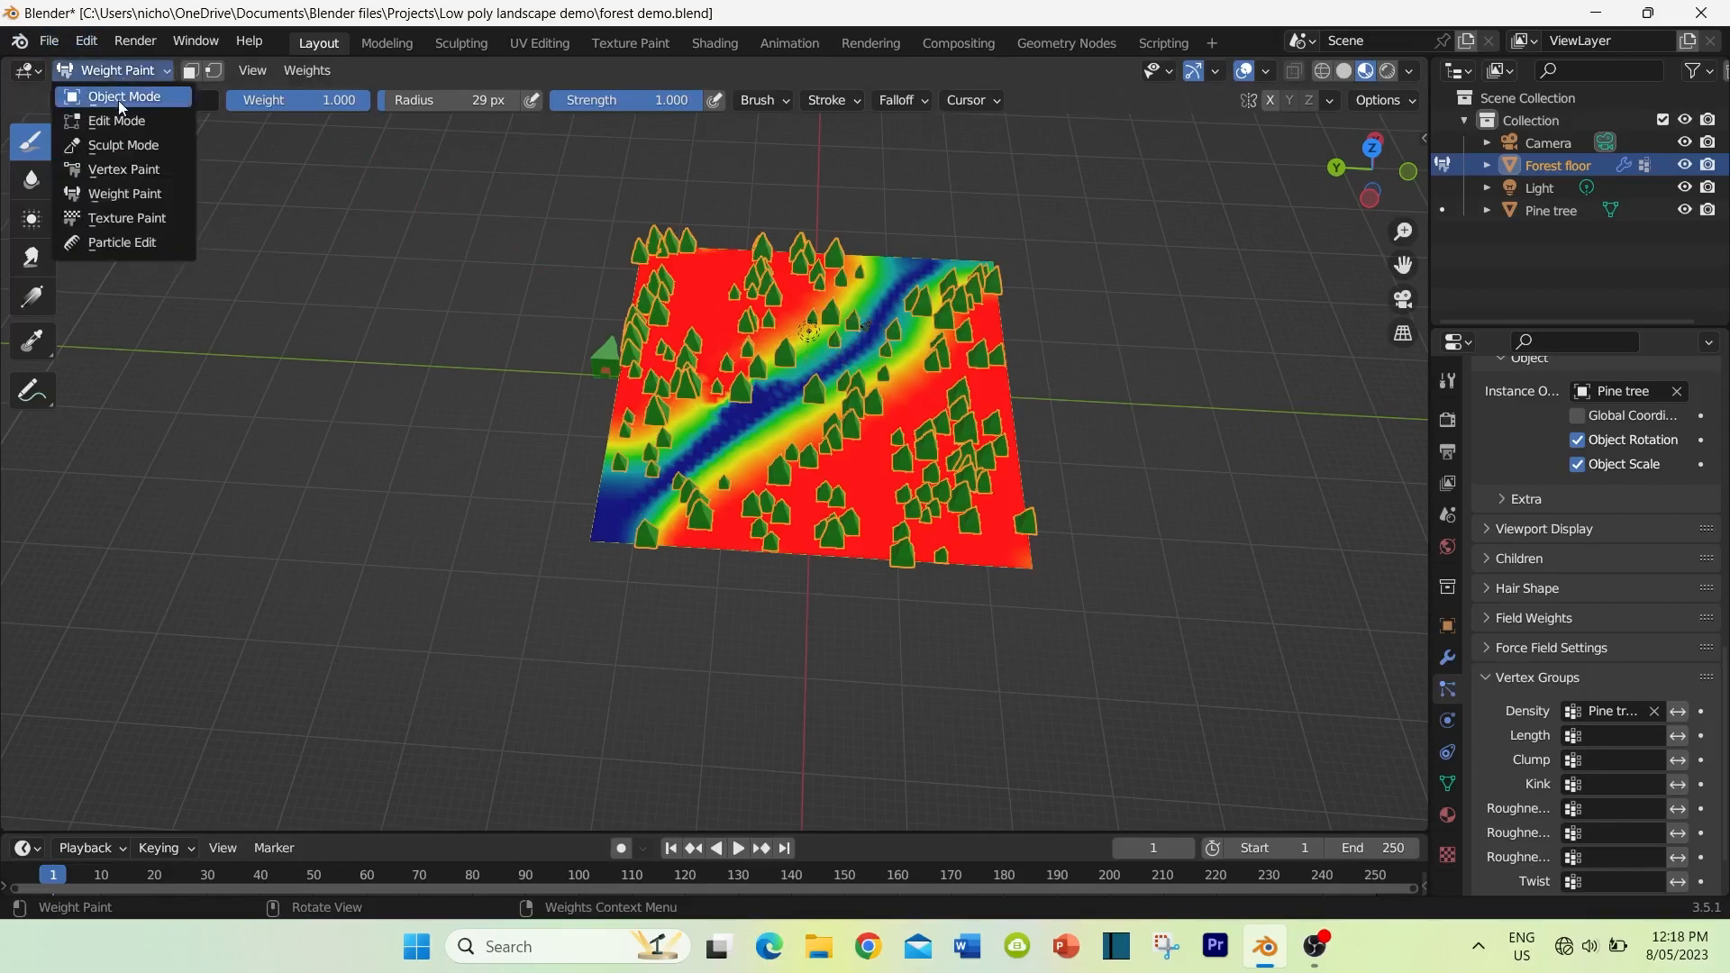
left_click(117, 101)
middle_click_drag(532, 549, 594, 541)
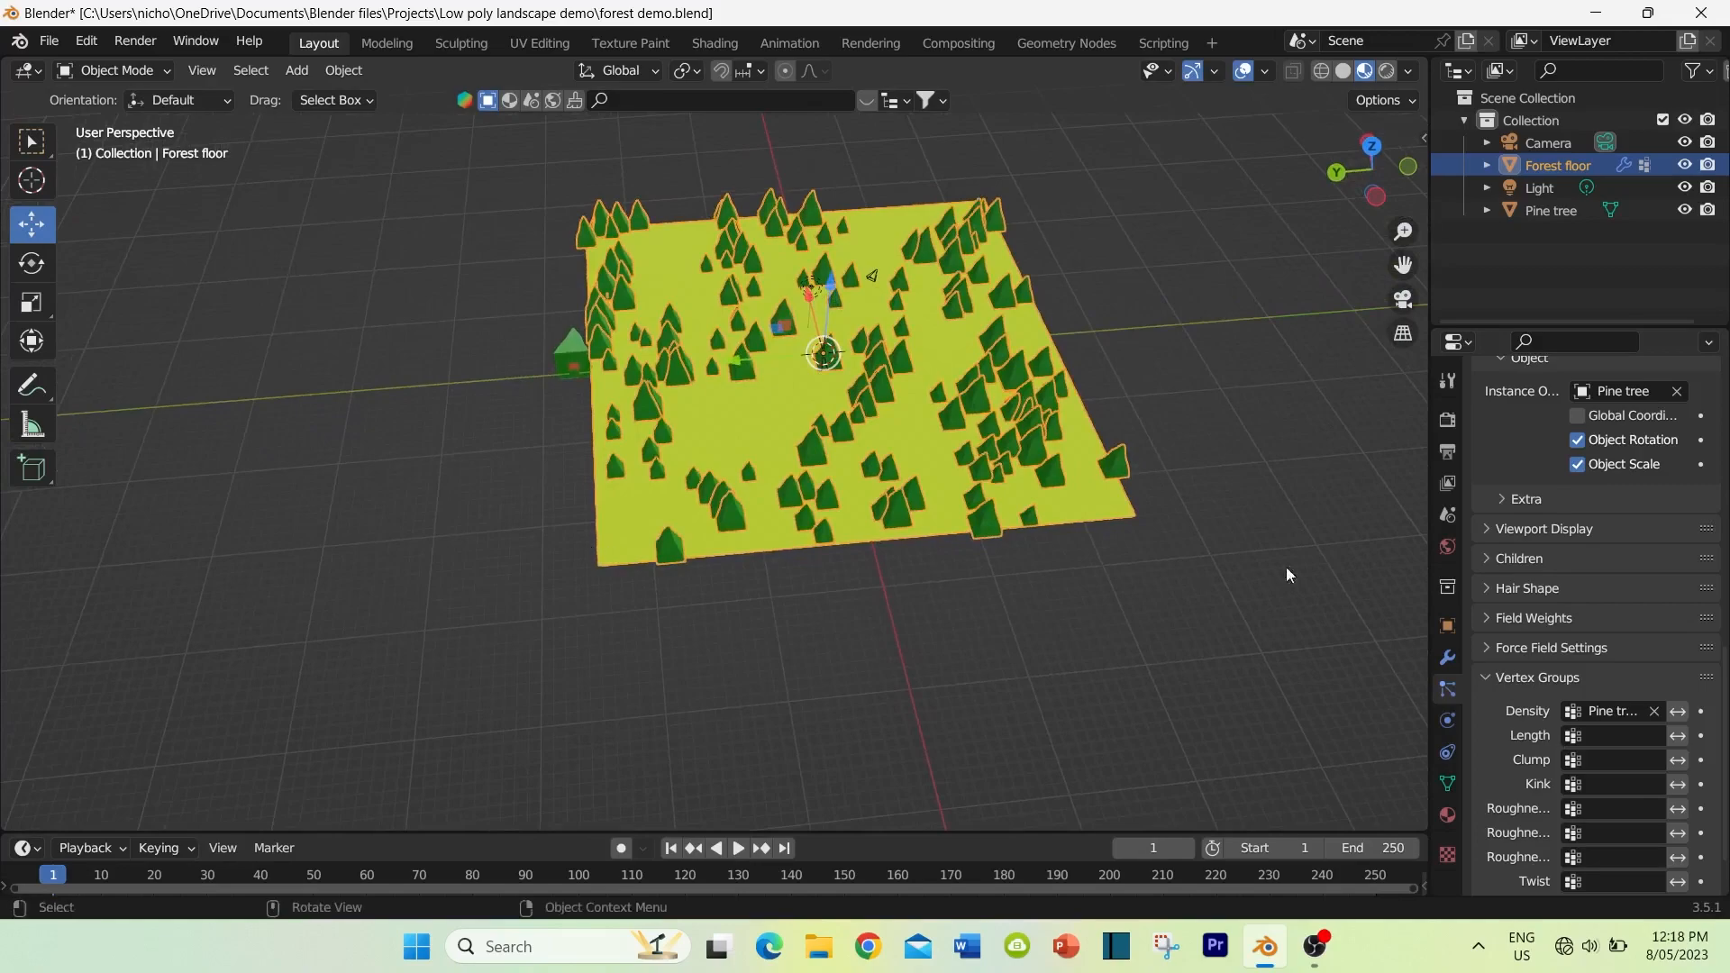
scroll(1625, 591, "up", 8)
scroll(1613, 550, "up", 6)
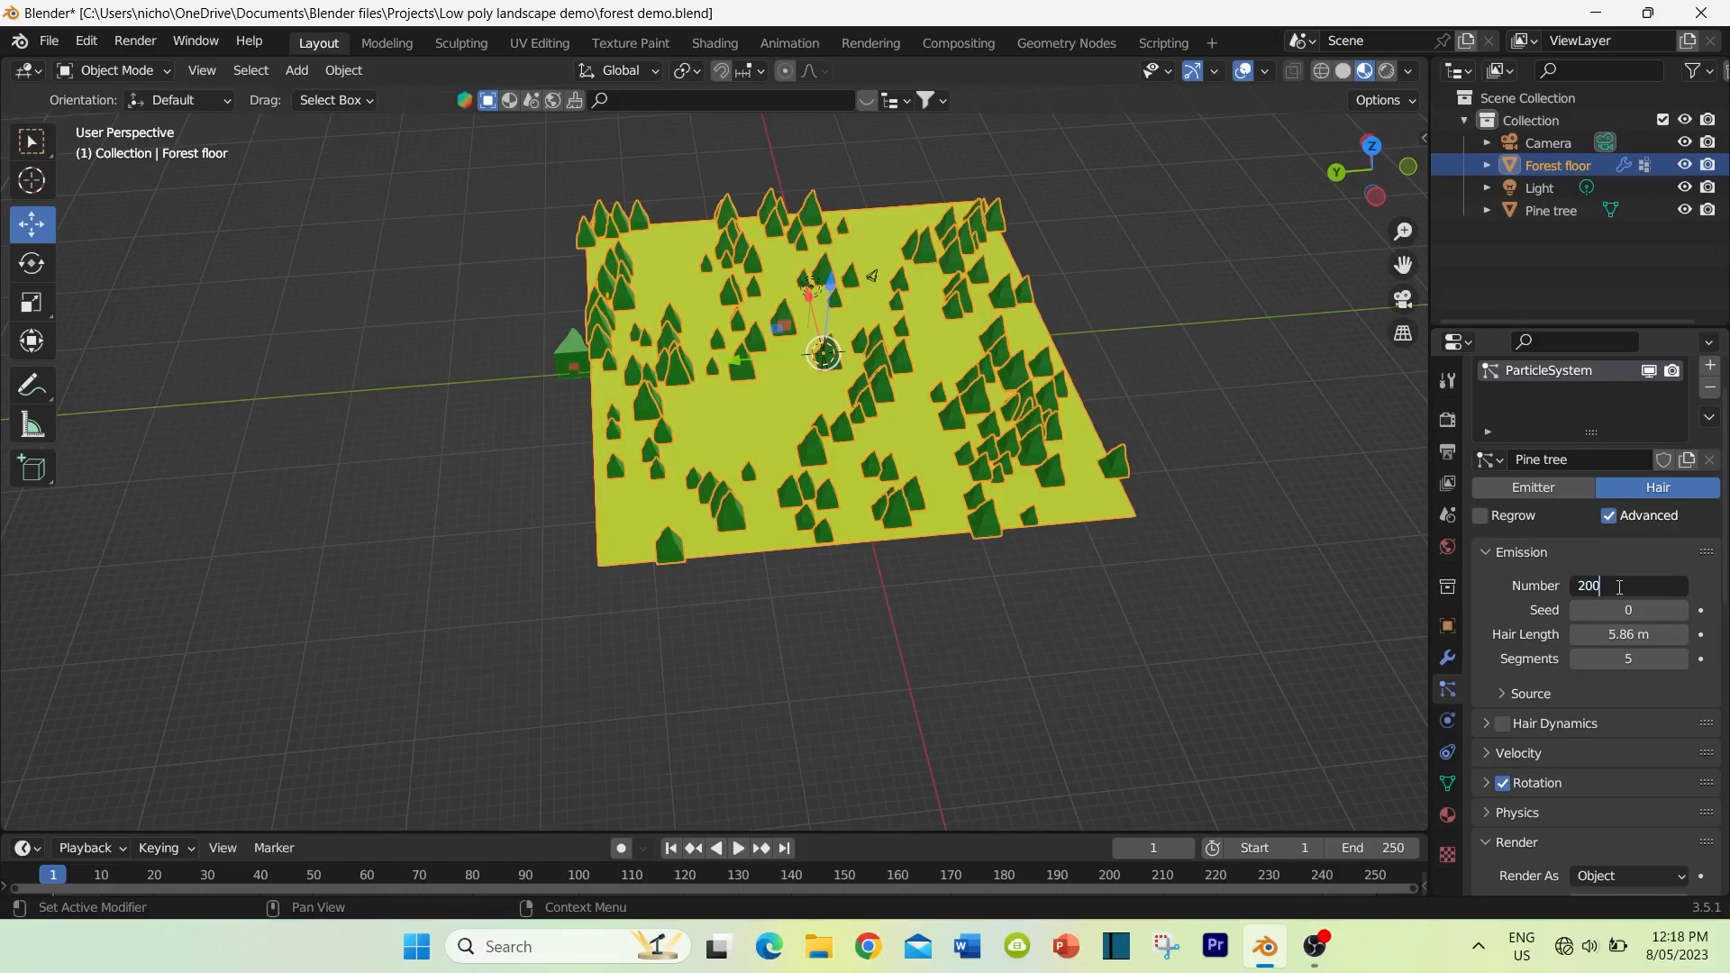
key("Return")
mouse_move(1066, 582)
middle_mouse_down()
mouse_move(1057, 510)
mouse_move(1073, 562)
mouse_move(1052, 564)
middle_mouse_up()
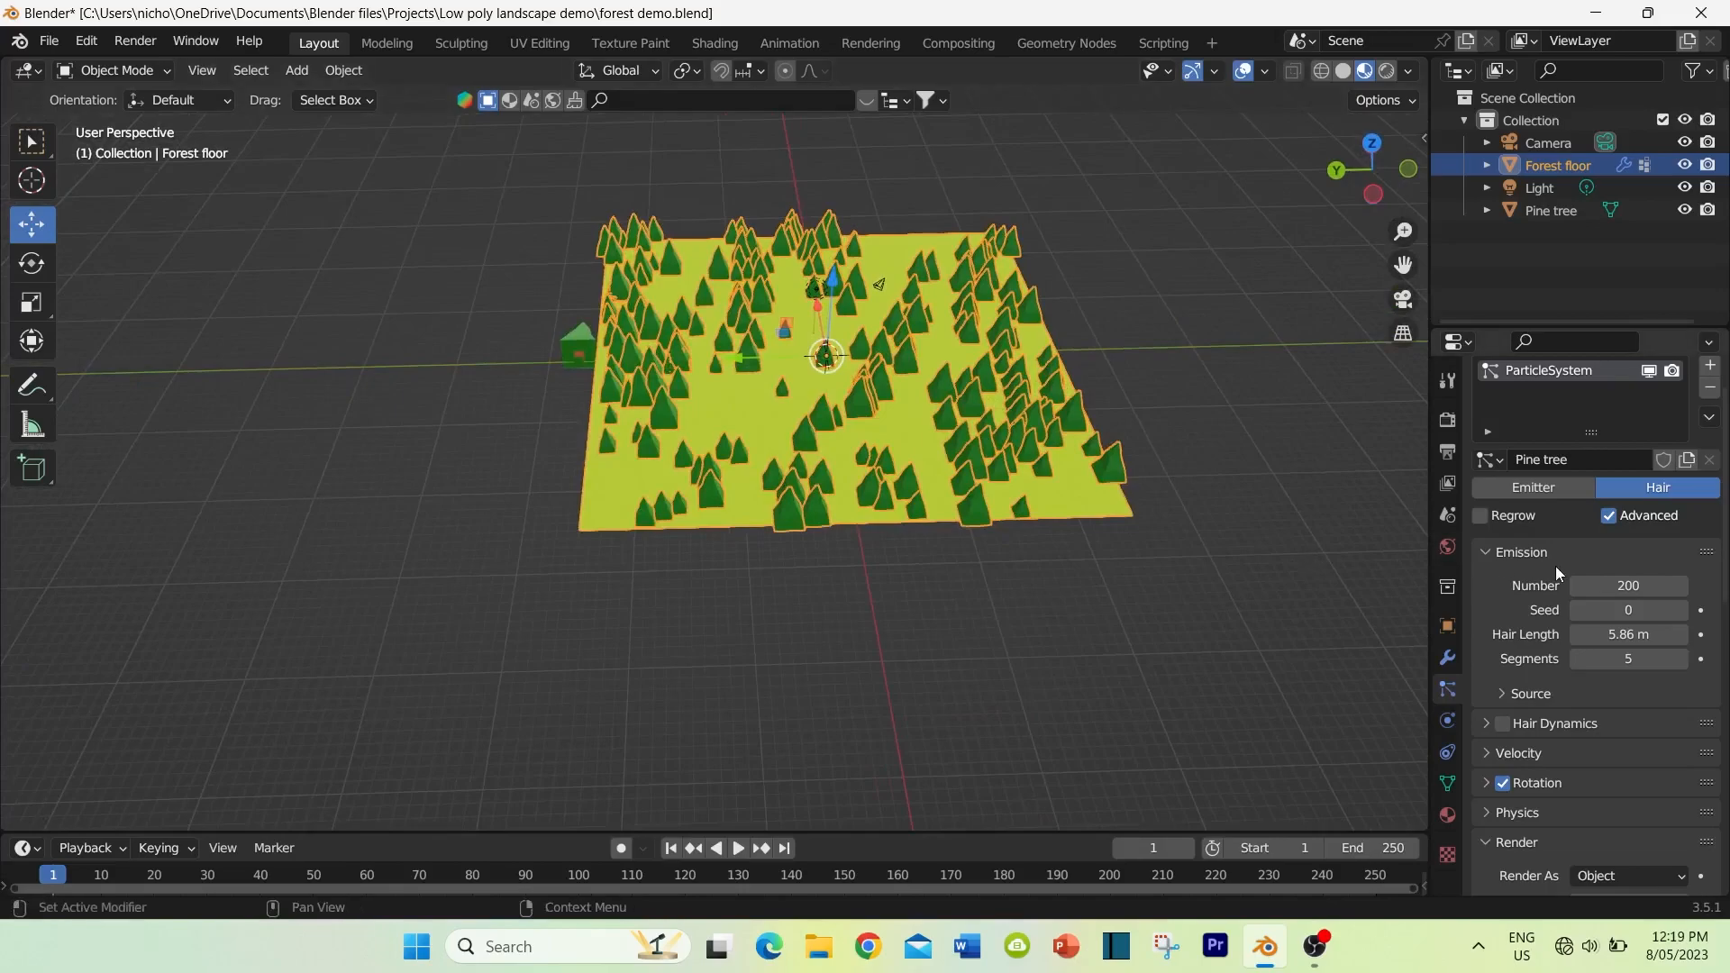
Step: Set the hair particles' rotation phase to 1.000 and phase randomization to 2.000, with orientation randomization at 0.000
scroll(1551, 565, "down", 5)
middle_click_drag(863, 605, 892, 565)
scroll(856, 546, "up", 8)
scroll(1557, 634, "down", 2)
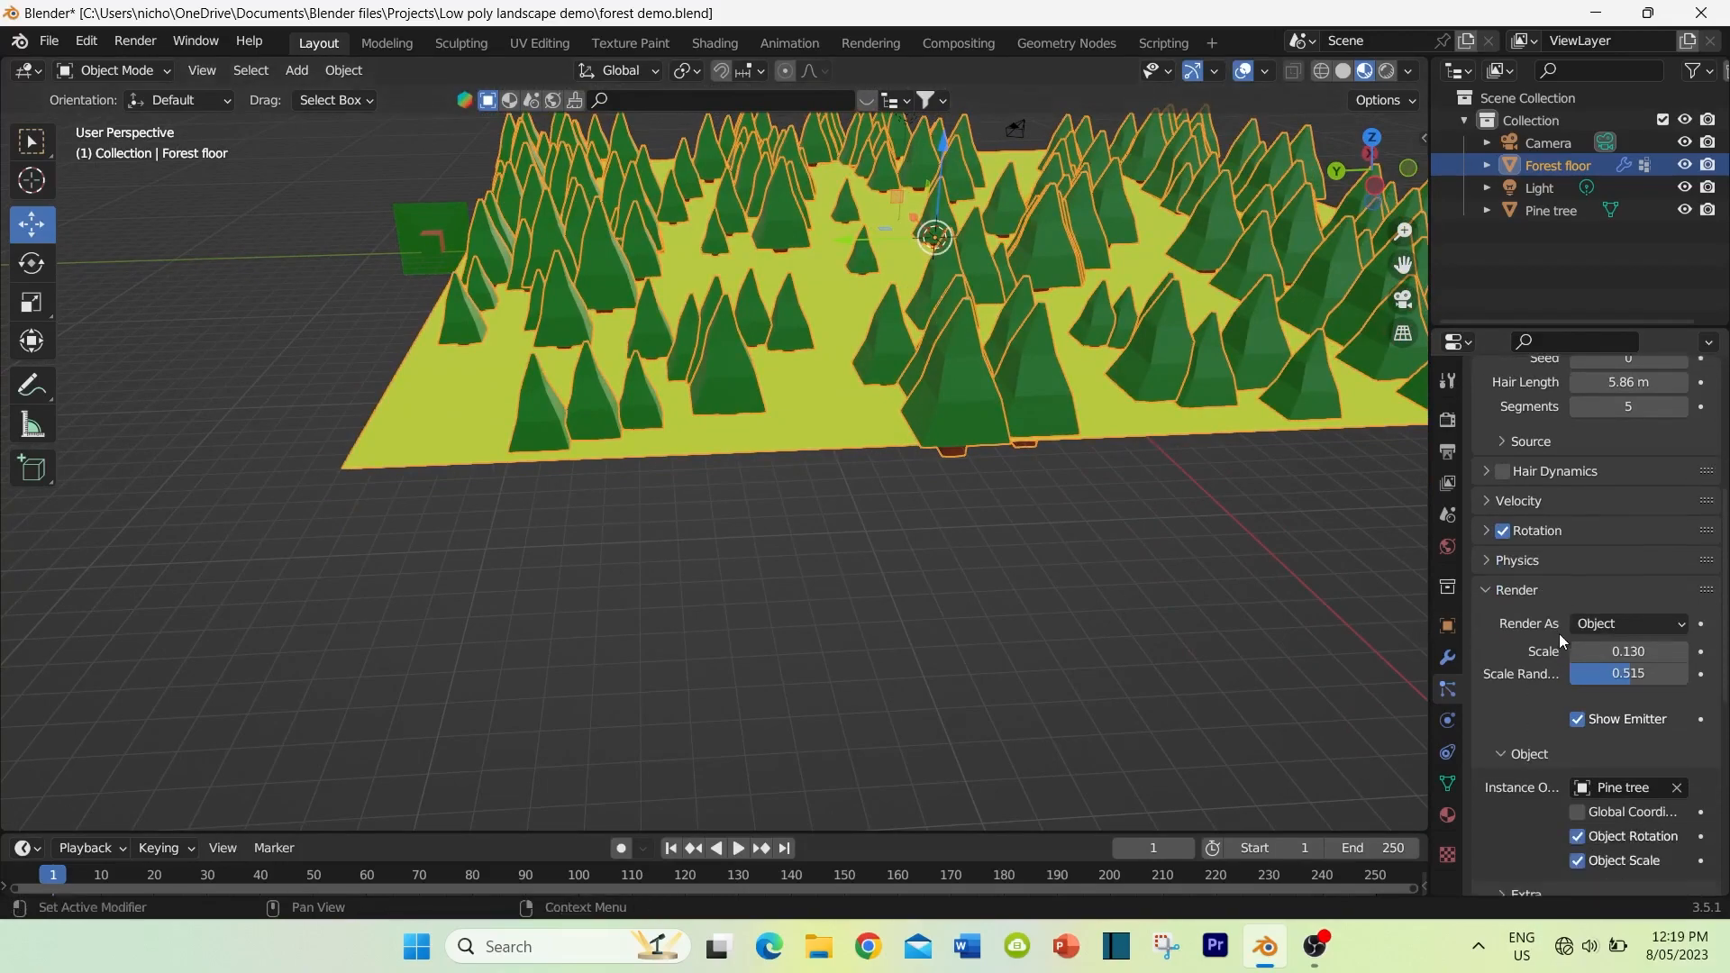
scroll(1558, 634, "down", 1)
left_click(1483, 492)
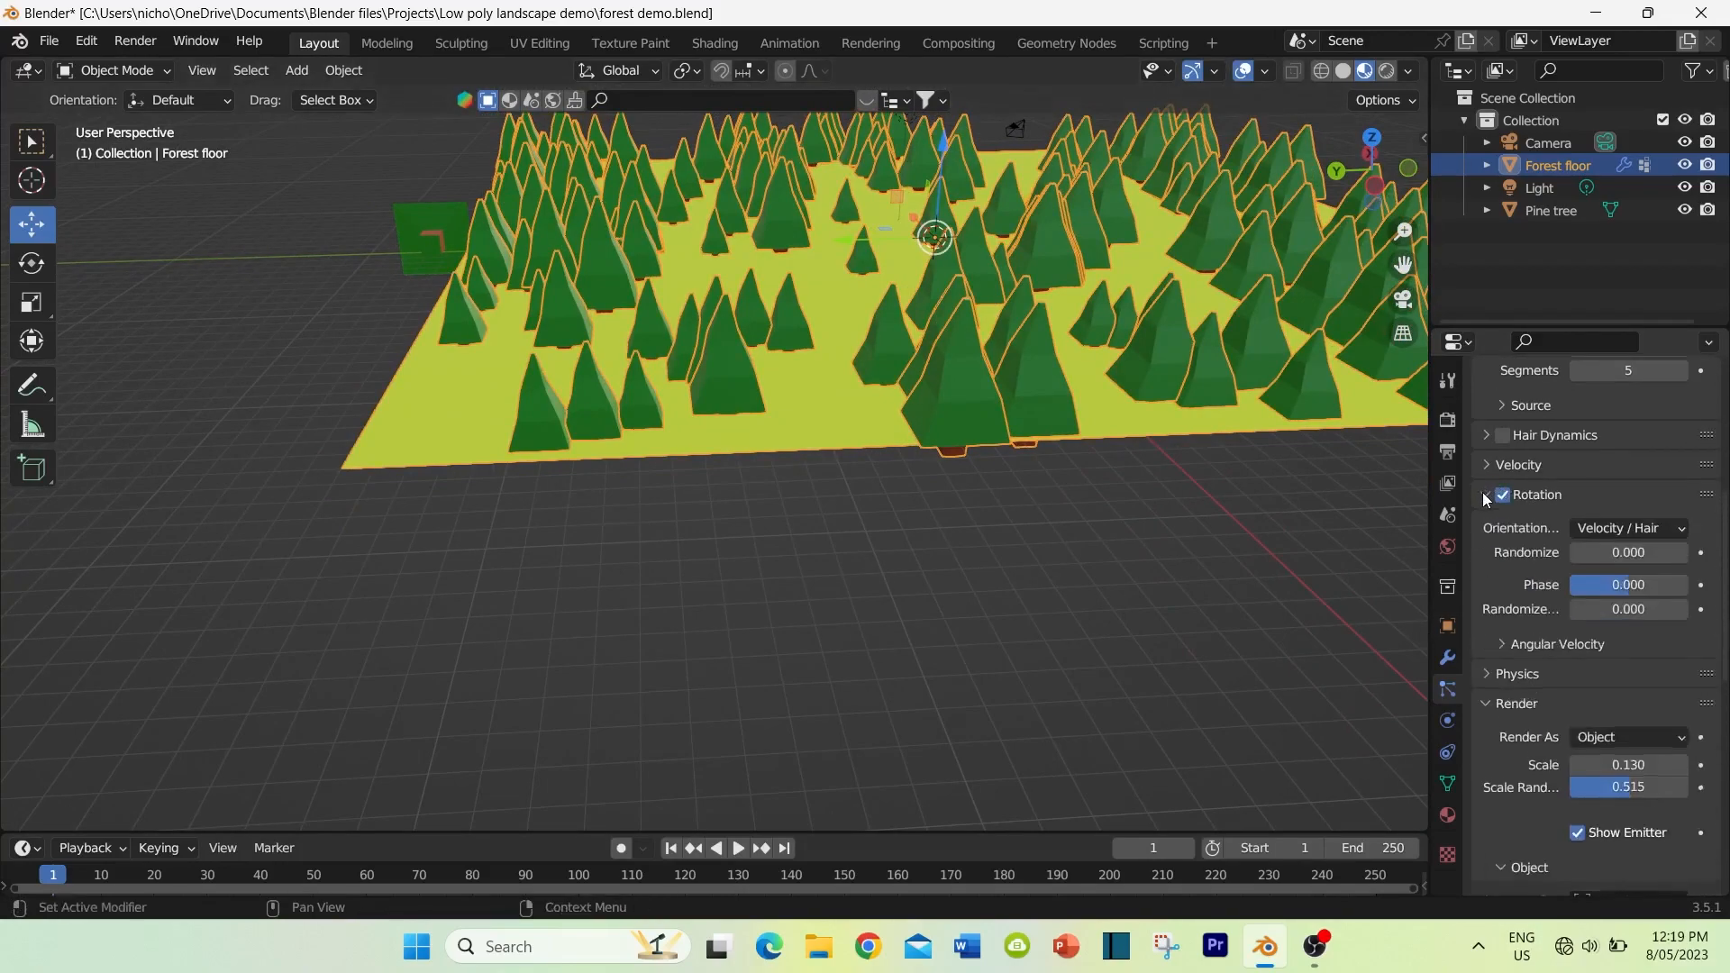
left_click_drag(1593, 585, 1657, 613)
mouse_move(1239, 572)
middle_mouse_down()
mouse_move(1150, 544)
mouse_move(1213, 574)
middle_mouse_up()
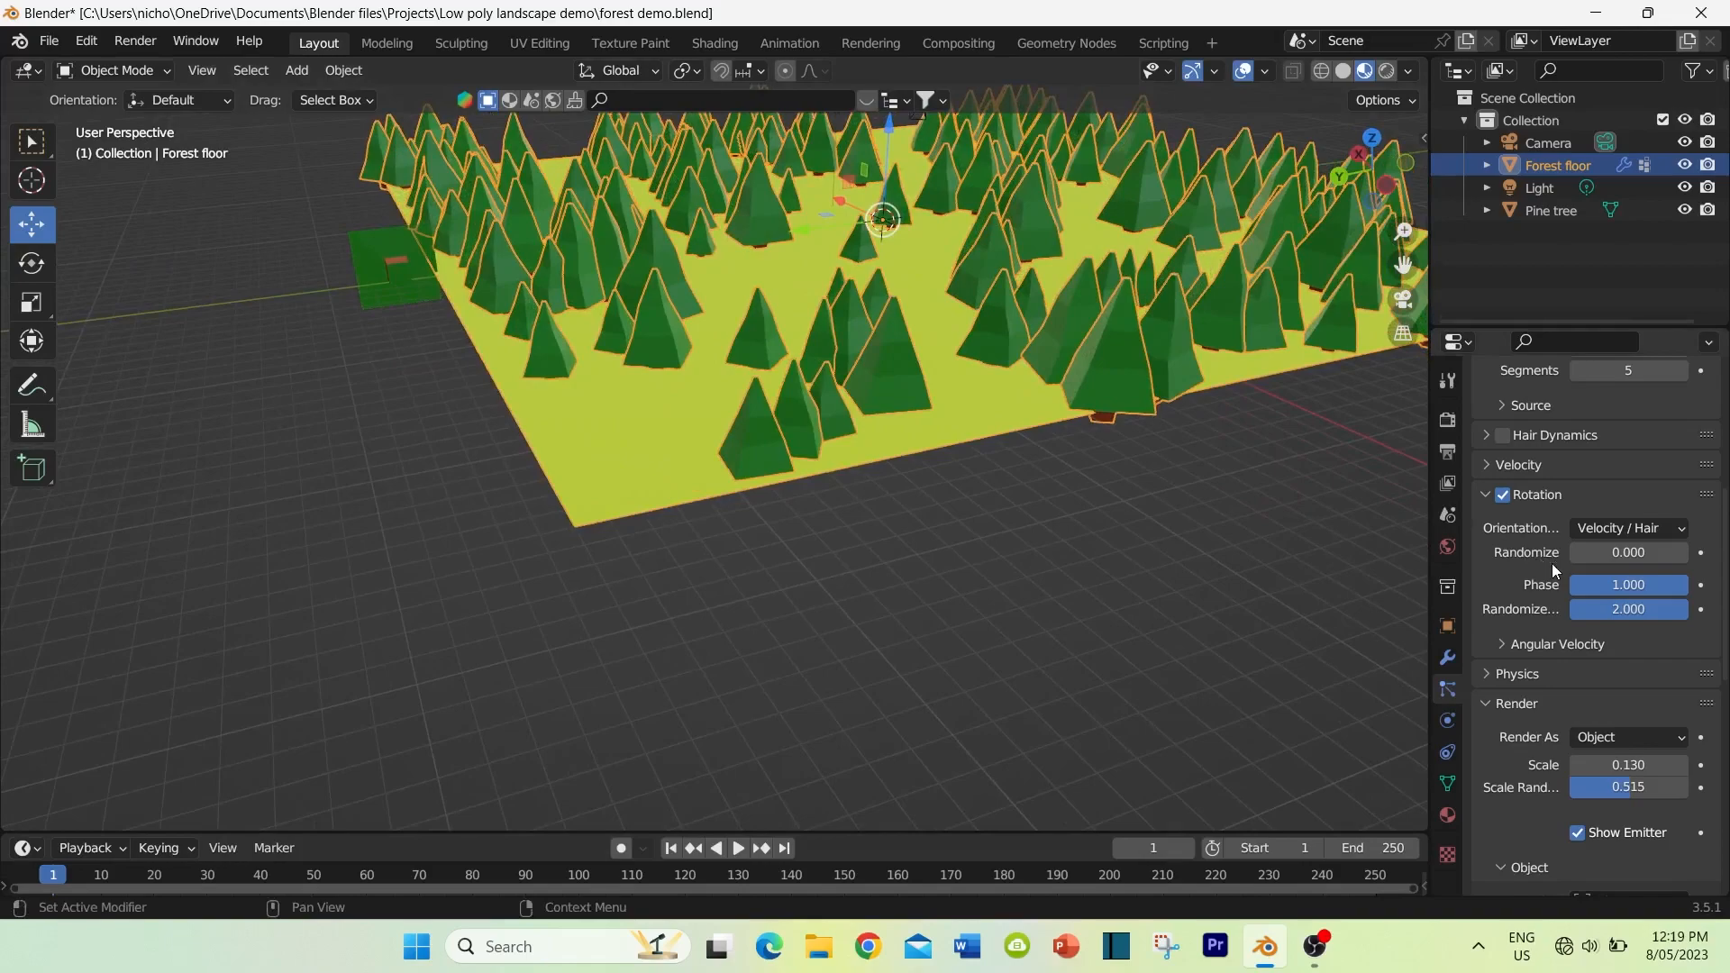
left_click_drag(1586, 548, 1586, 548)
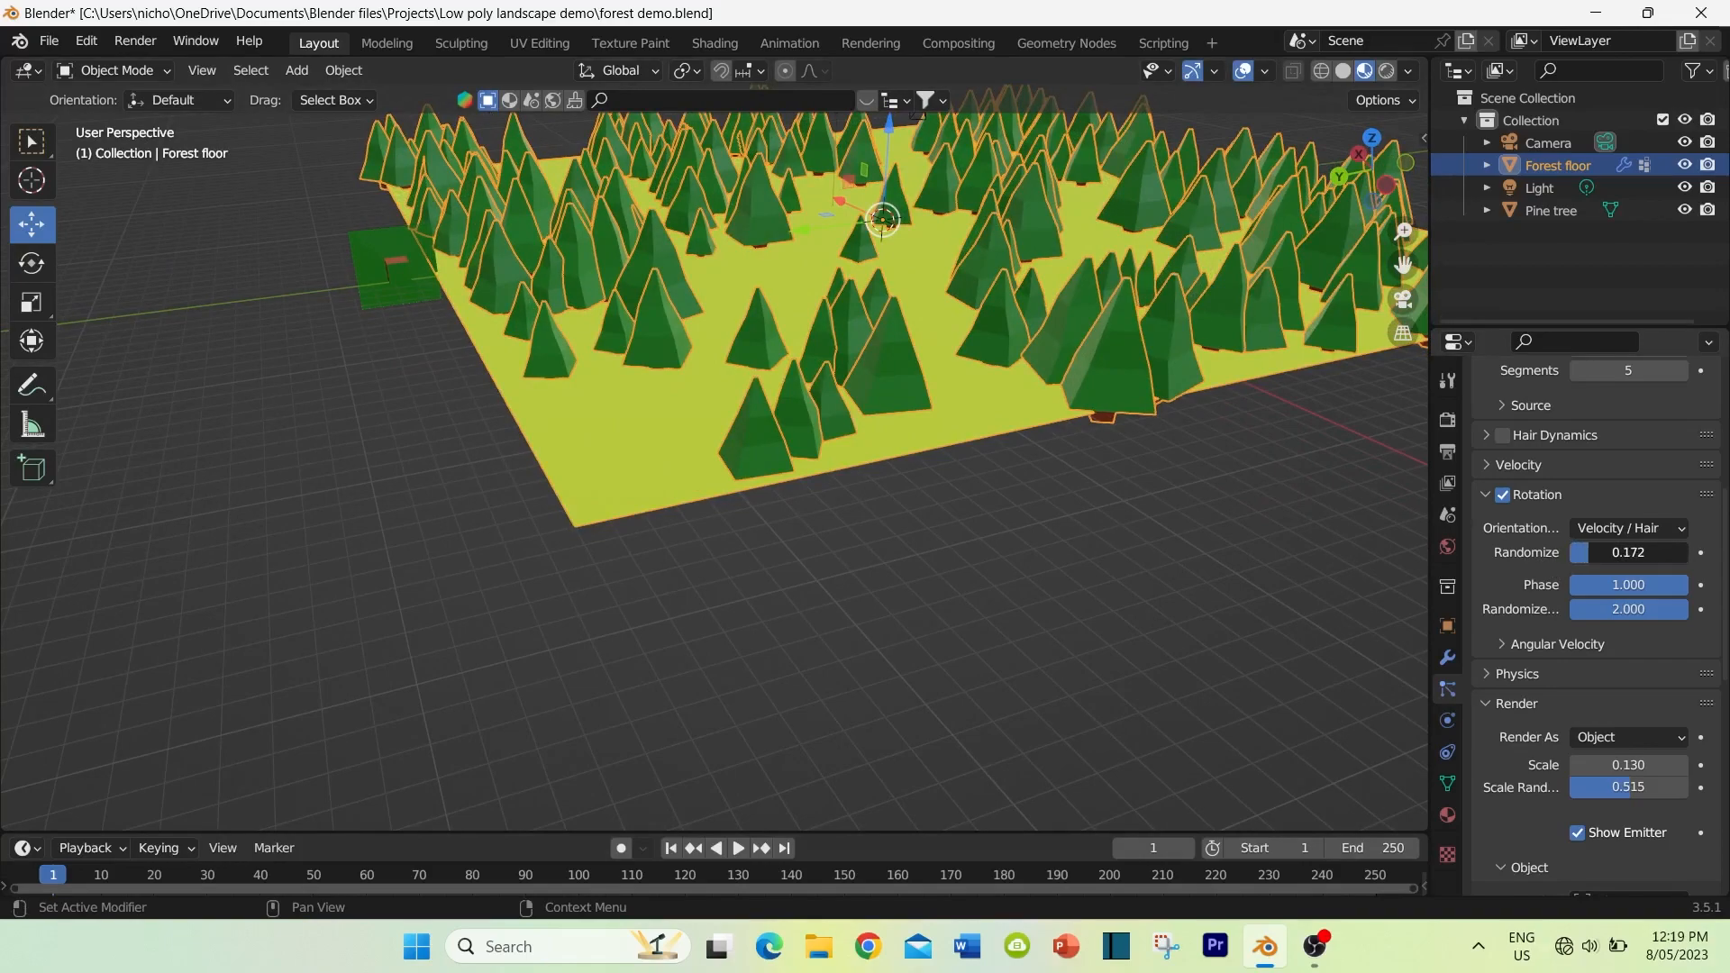
left_click_drag(1586, 547, 1586, 548)
Step: Select the bottom face of the original pine tree's trunk in Edit Mode and snap the 3D cursor to it
middle_click_drag(861, 589, 776, 518)
scroll(881, 580, "down", 5)
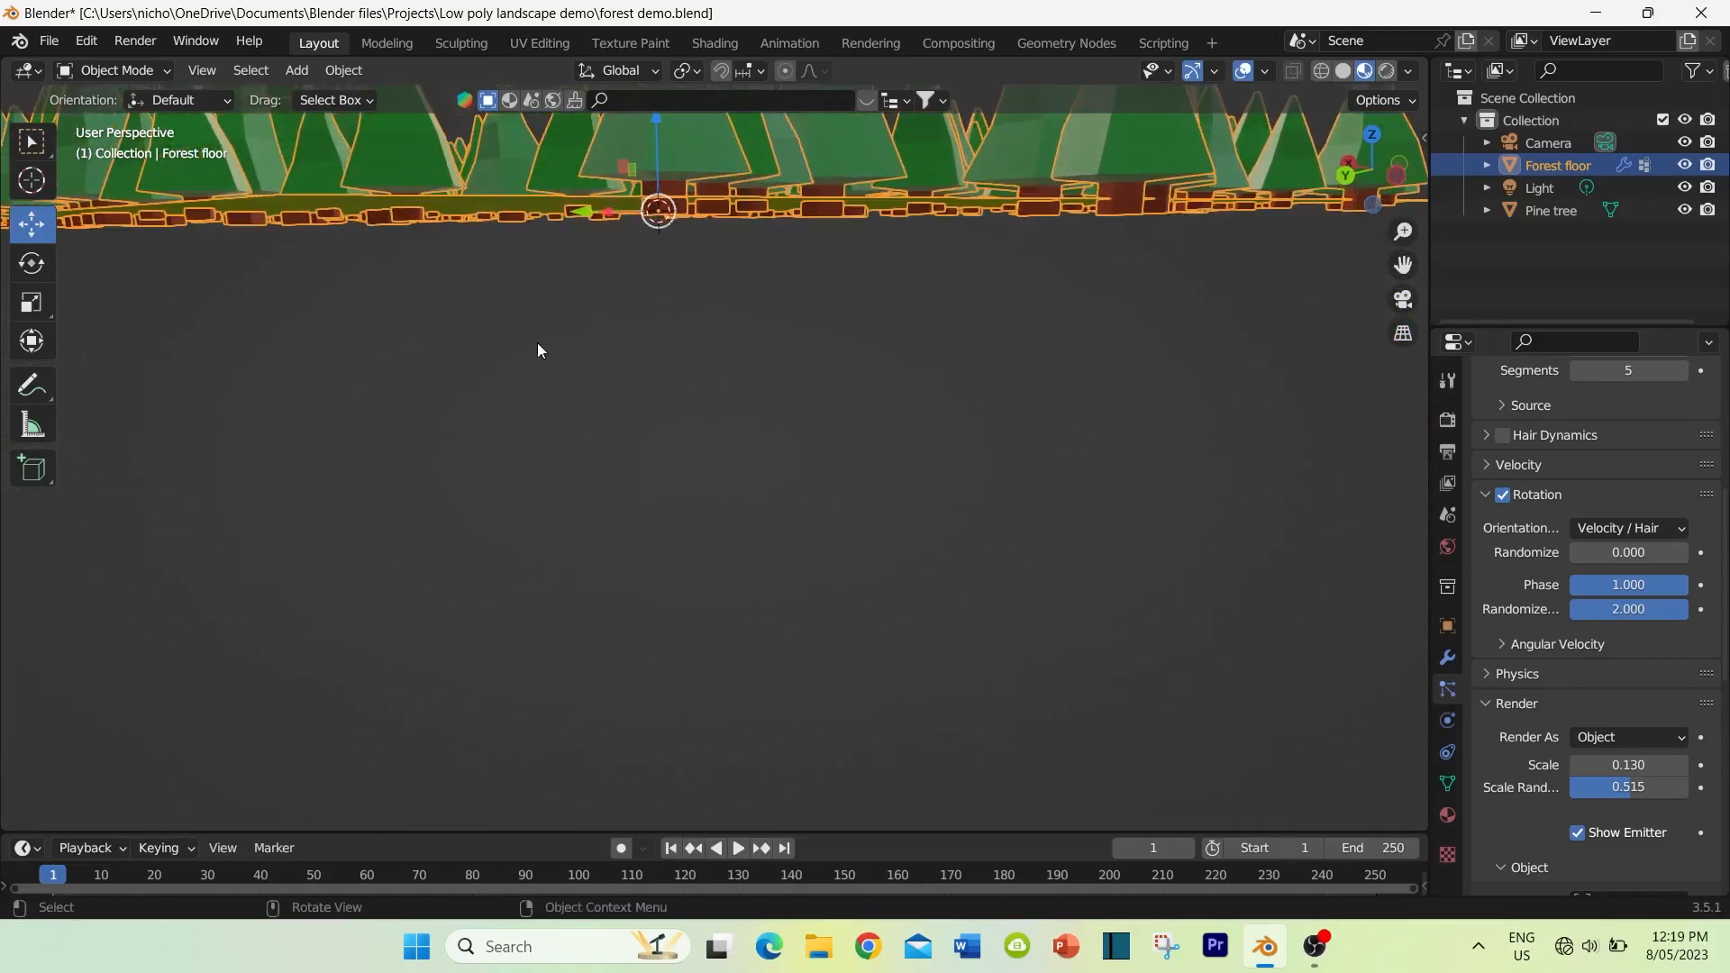
middle_click_drag(746, 281, 879, 297)
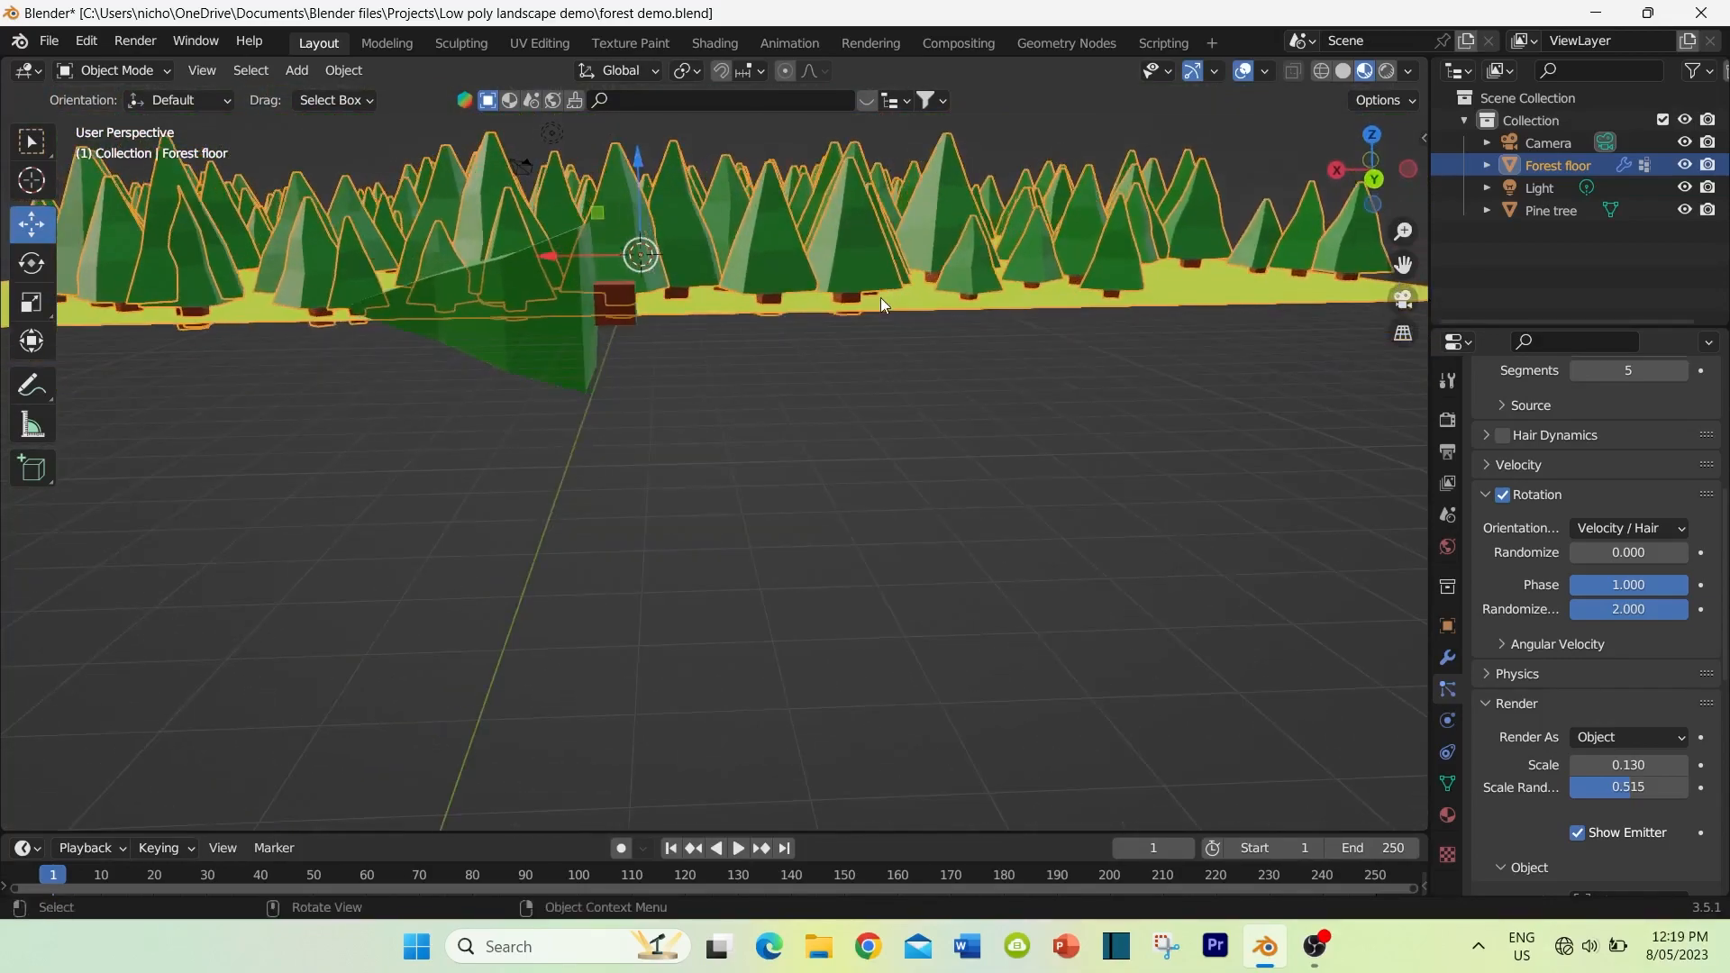
left_click(556, 346)
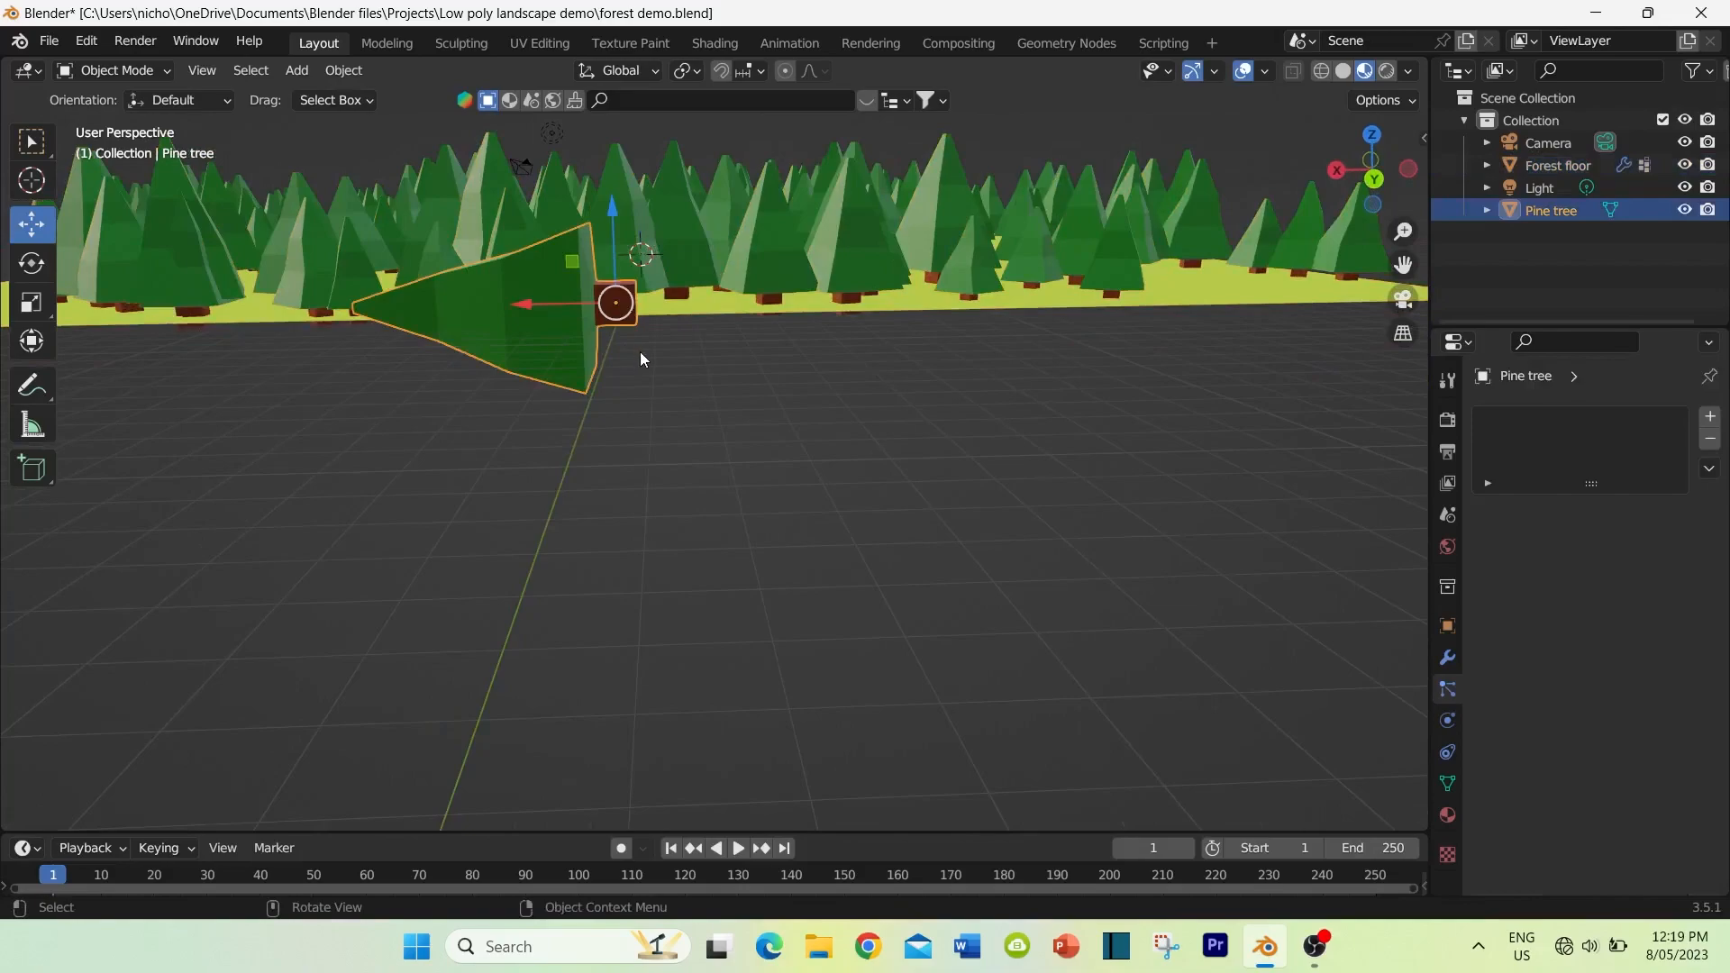
key("Tab")
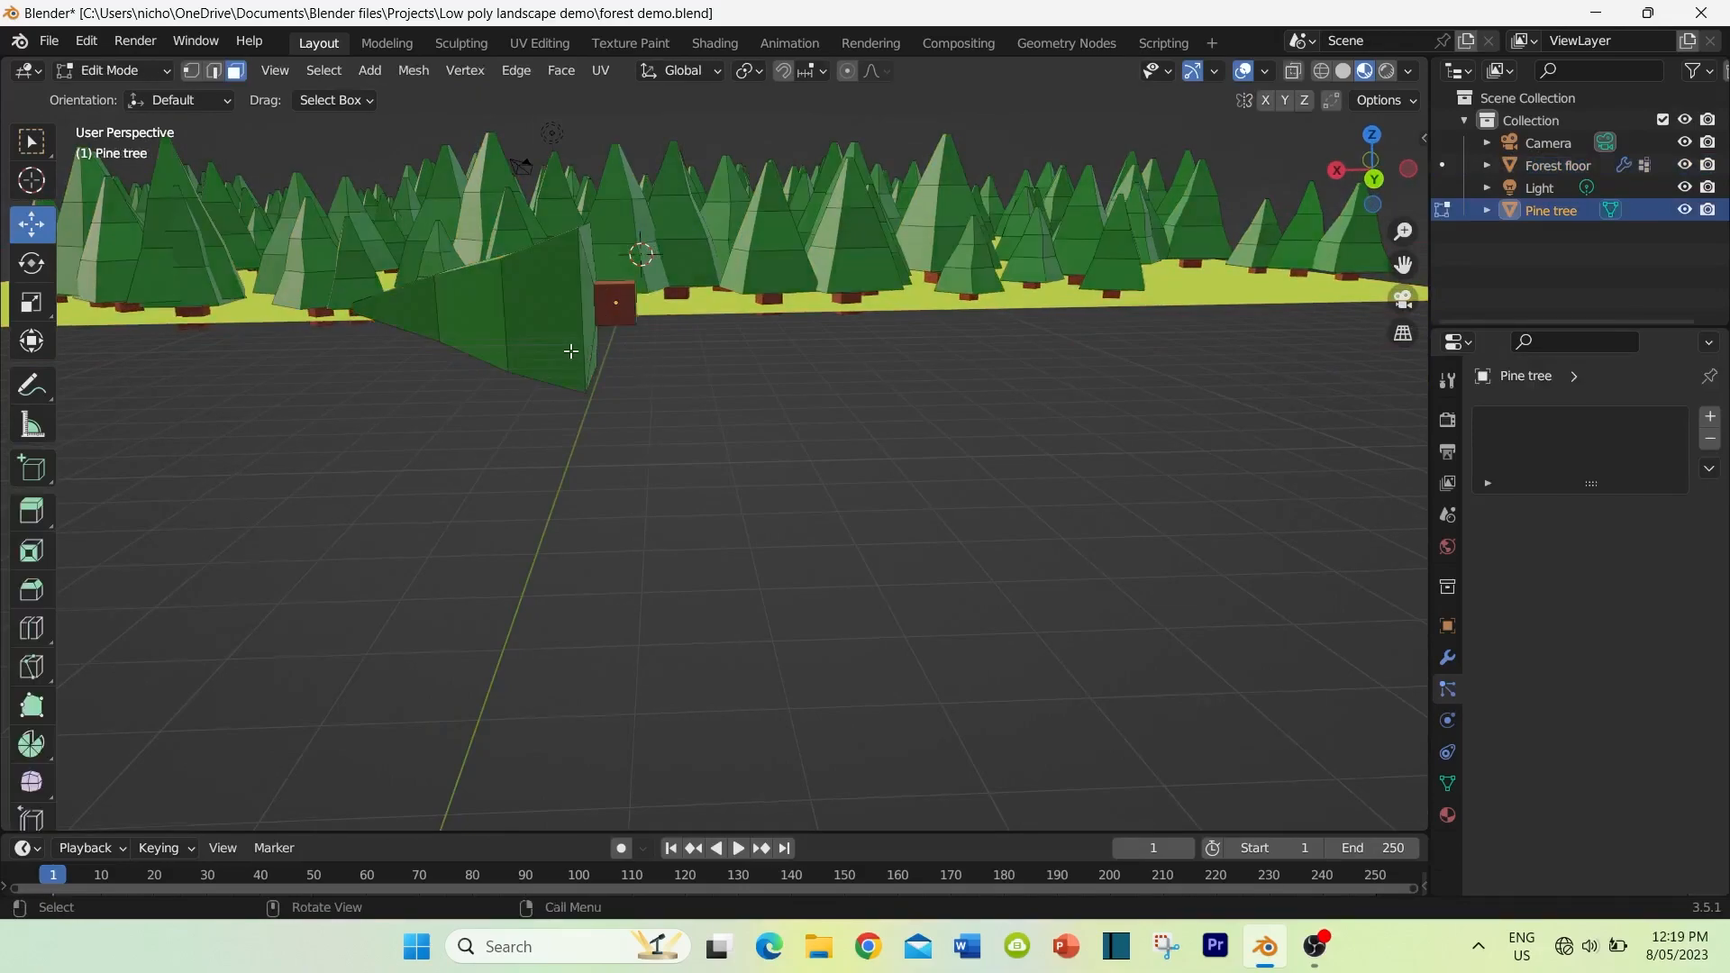
middle_click_drag(571, 351, 536, 353)
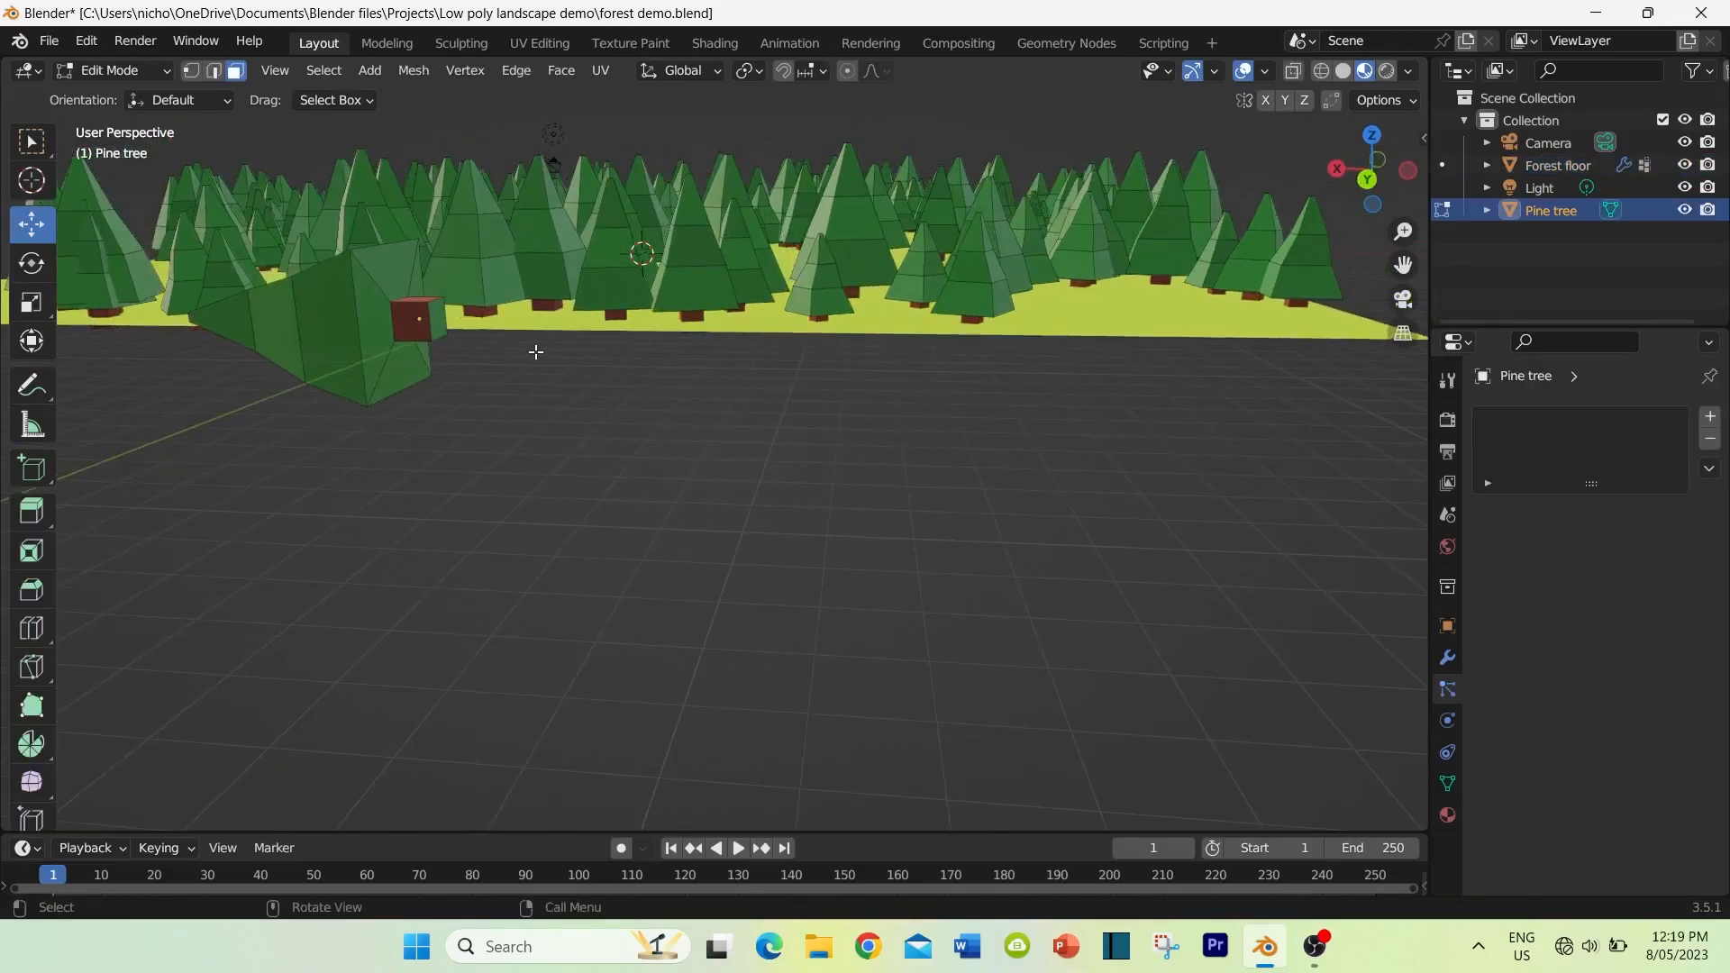
left_click(433, 319)
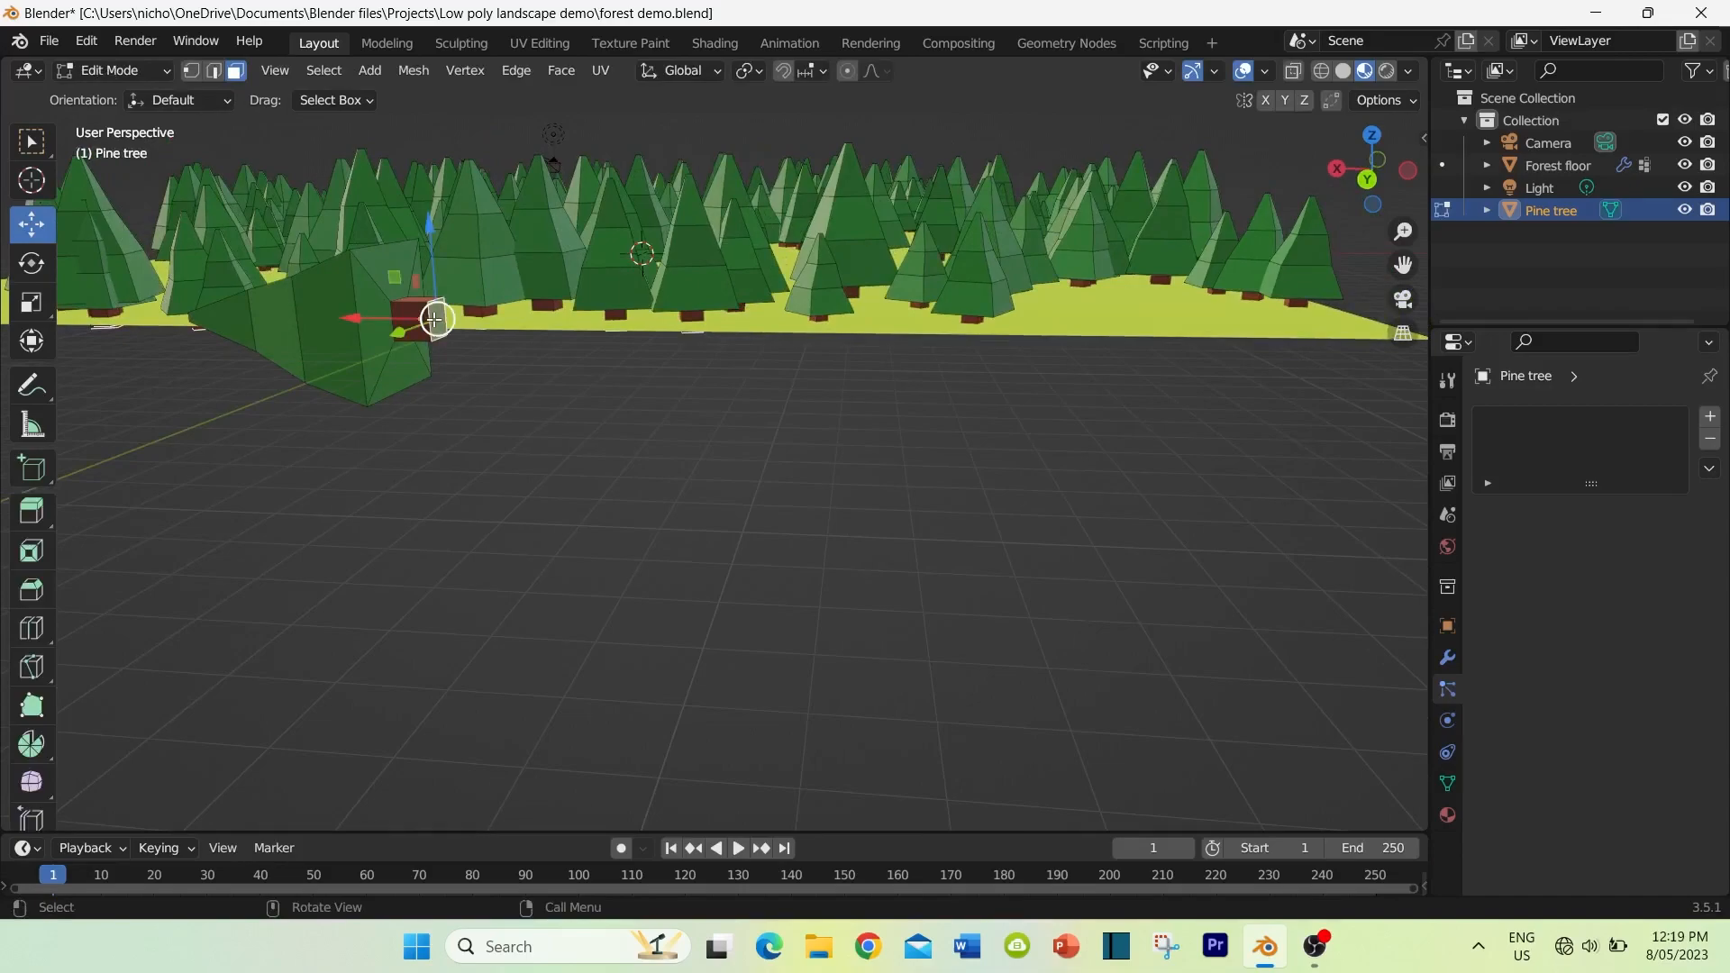
left_click(412, 72)
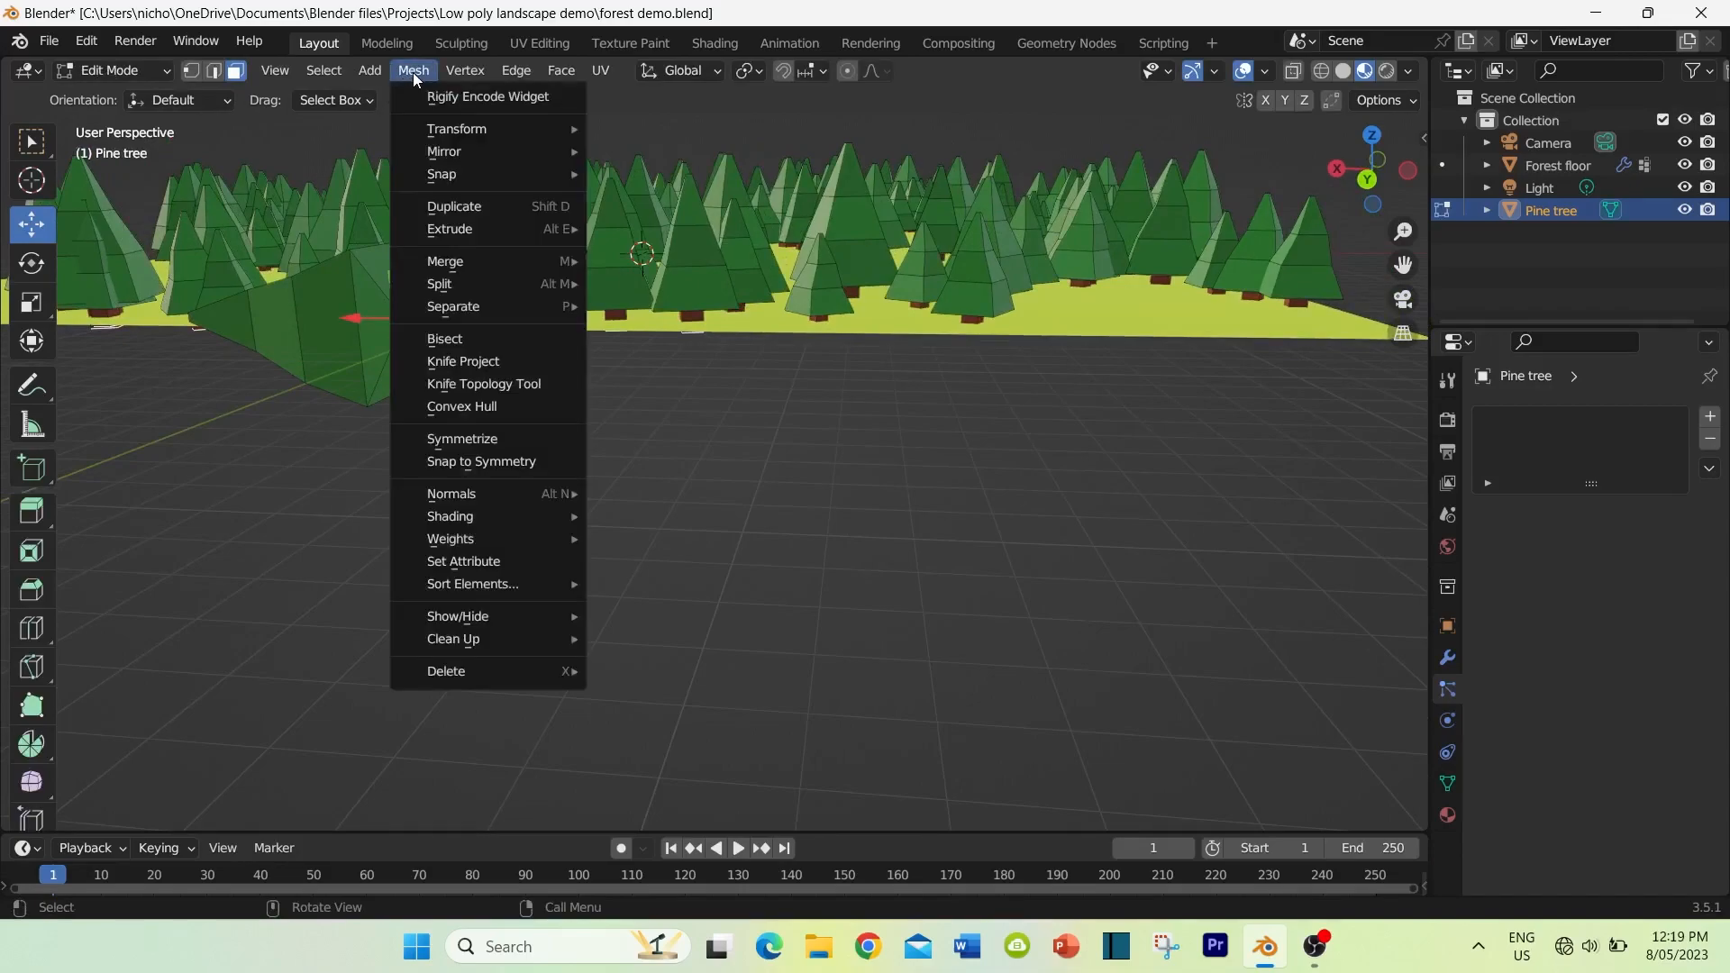
mouse_move(439, 172)
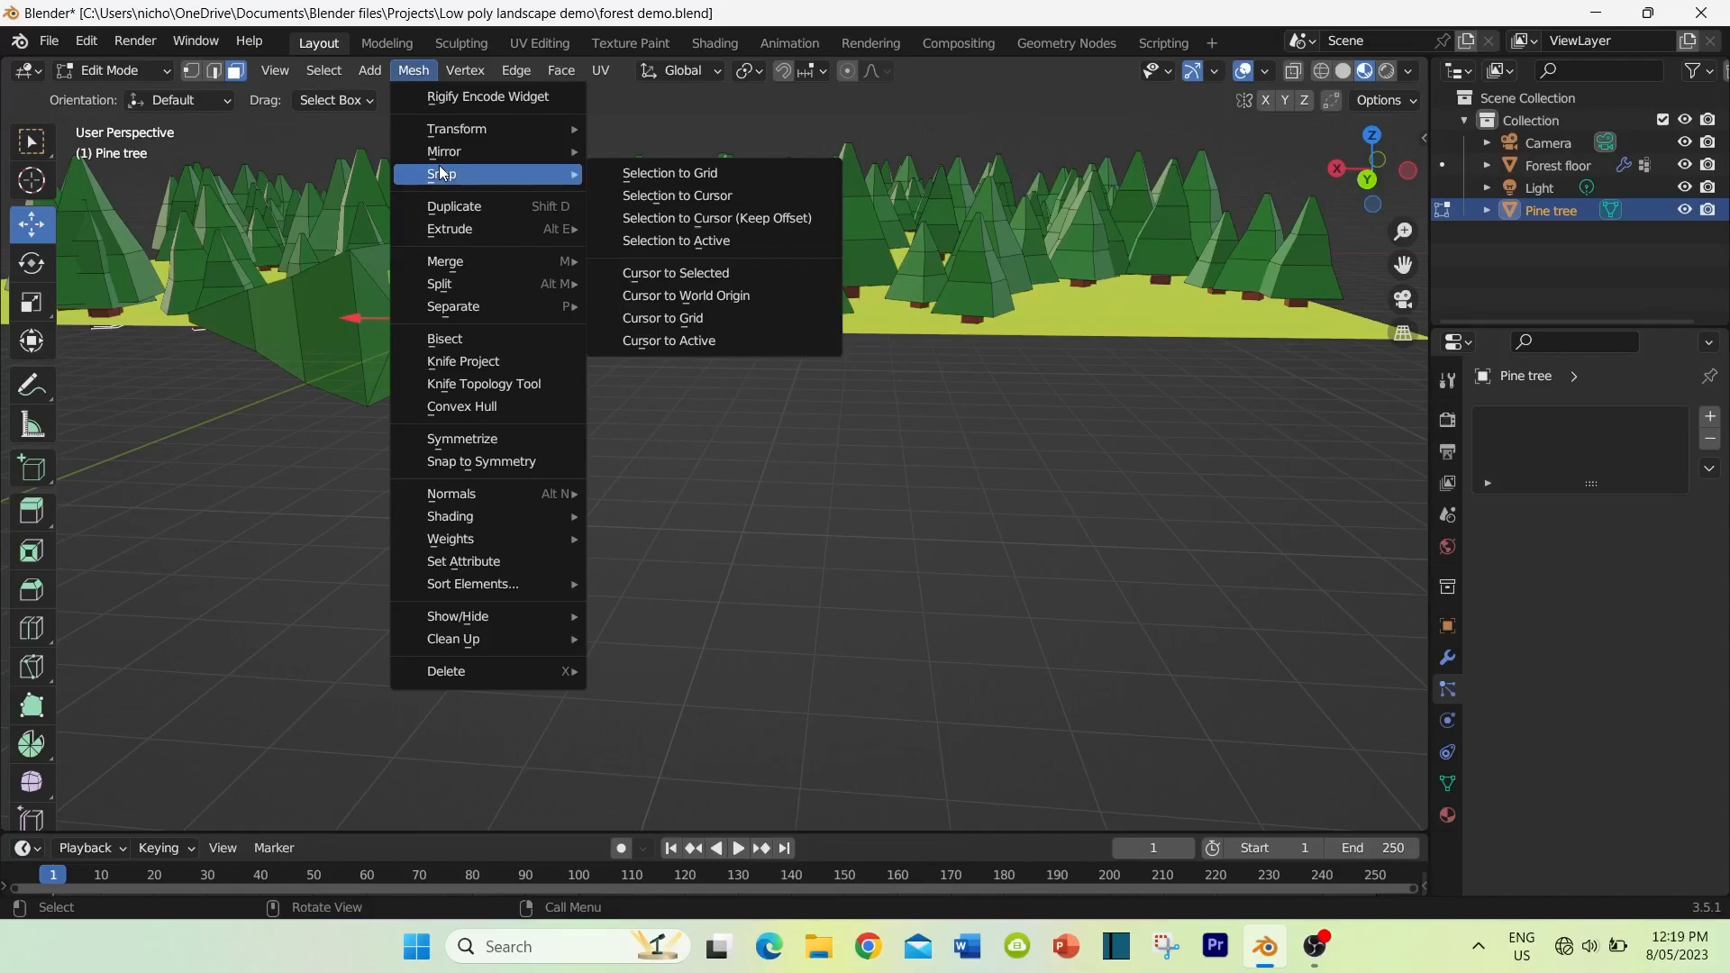
left_click(699, 271)
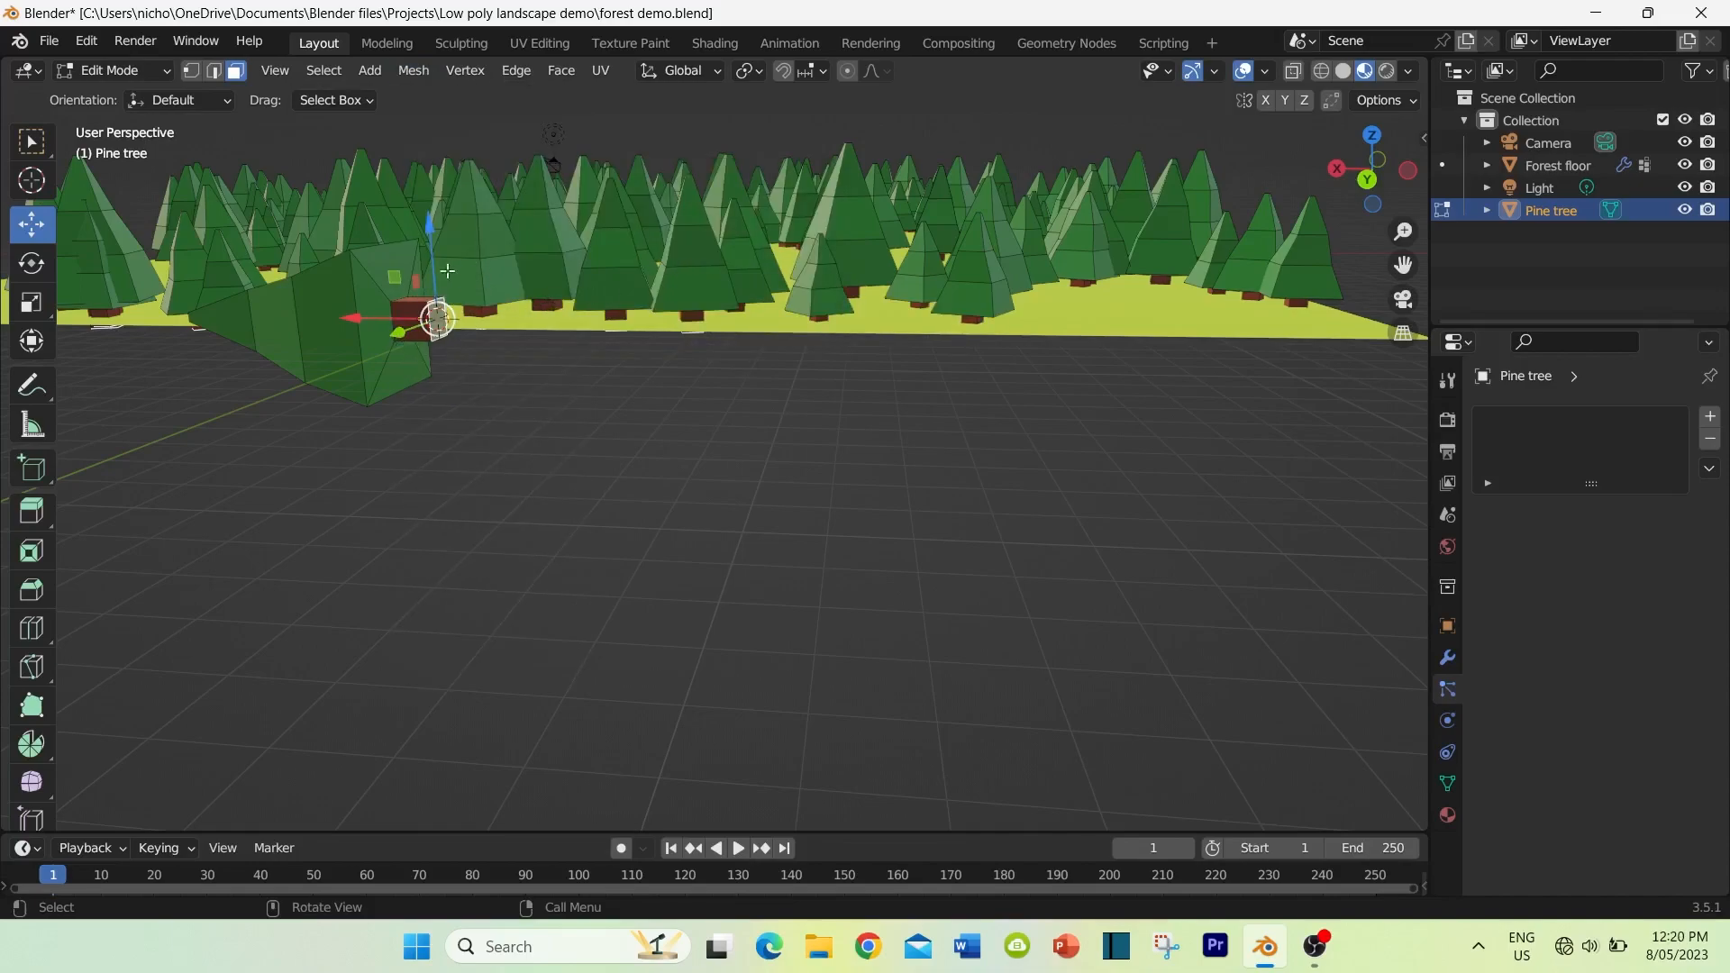
Step: Return the pine tree to Object Mode and set its origin to the 3D cursor
left_click(422, 73)
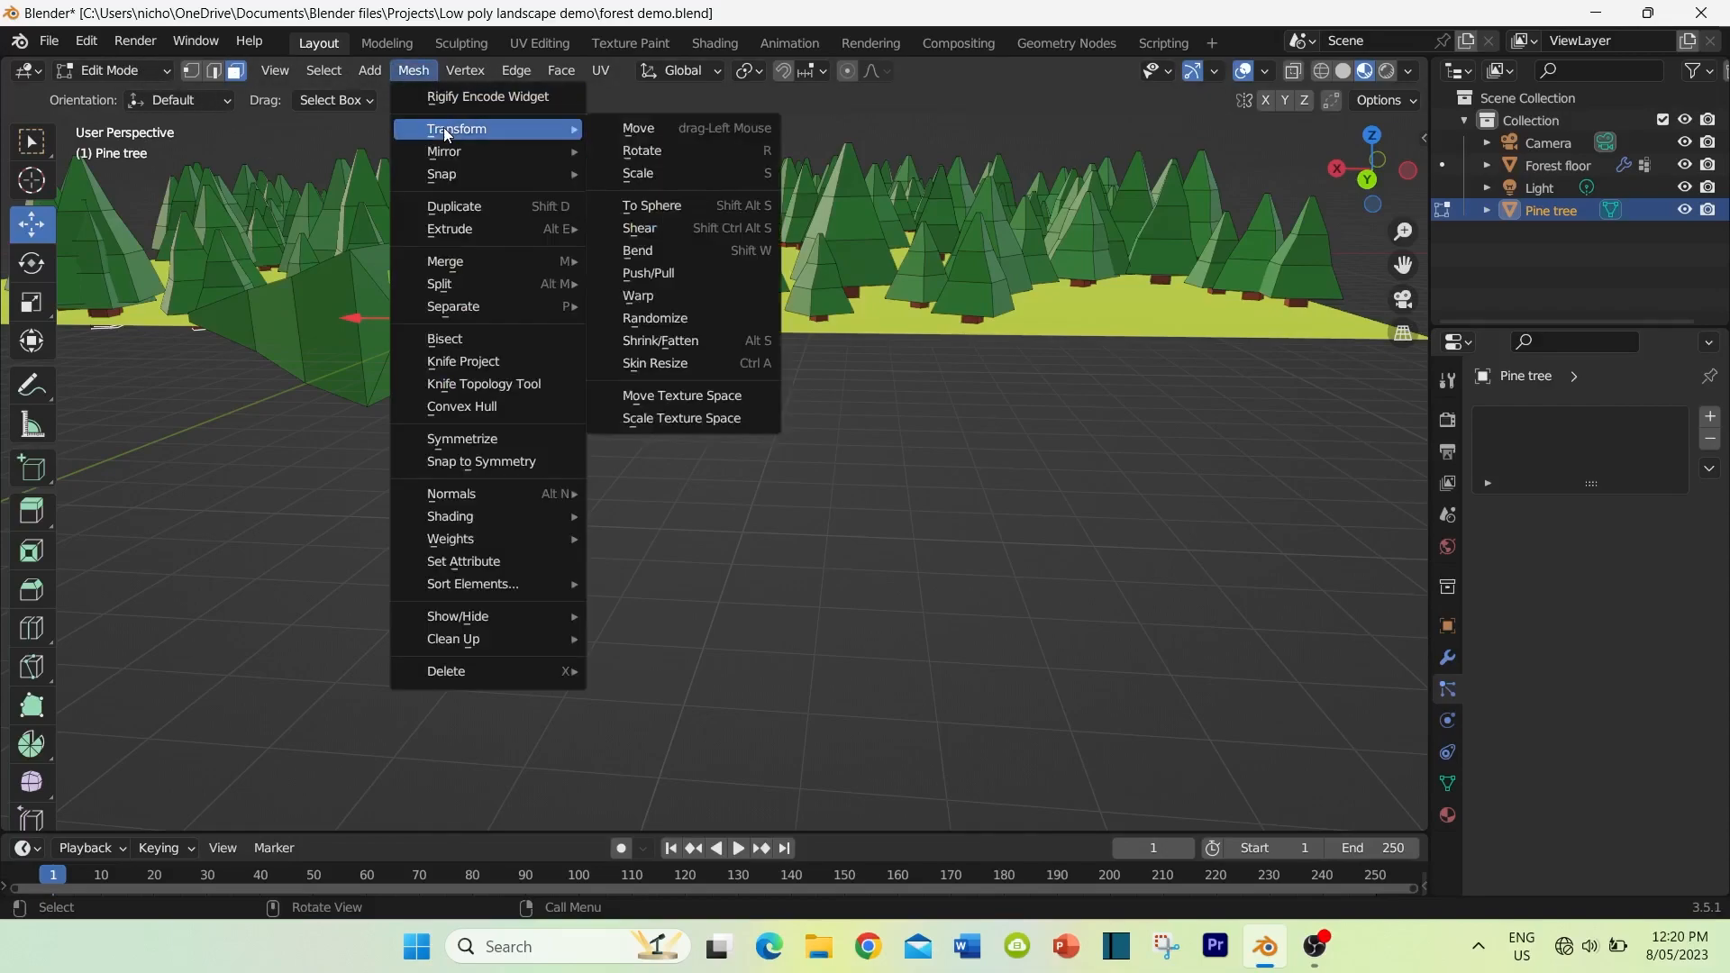
mouse_move(448, 153)
left_click(108, 71)
left_click(117, 99)
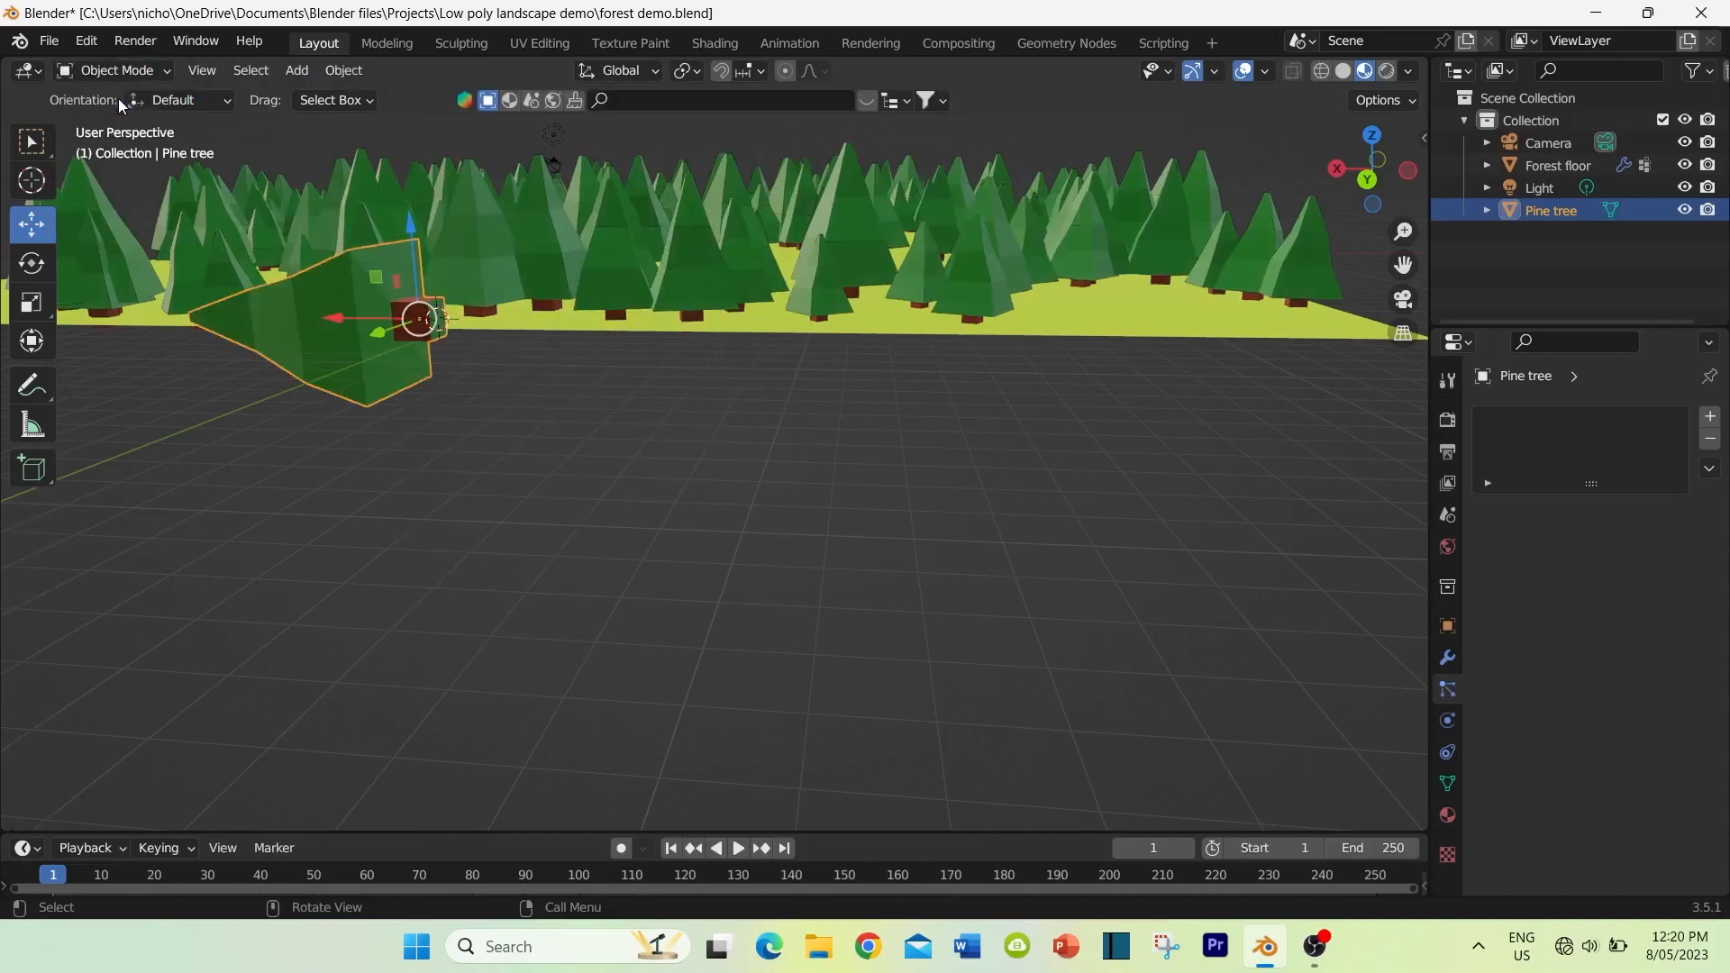
left_click(341, 72)
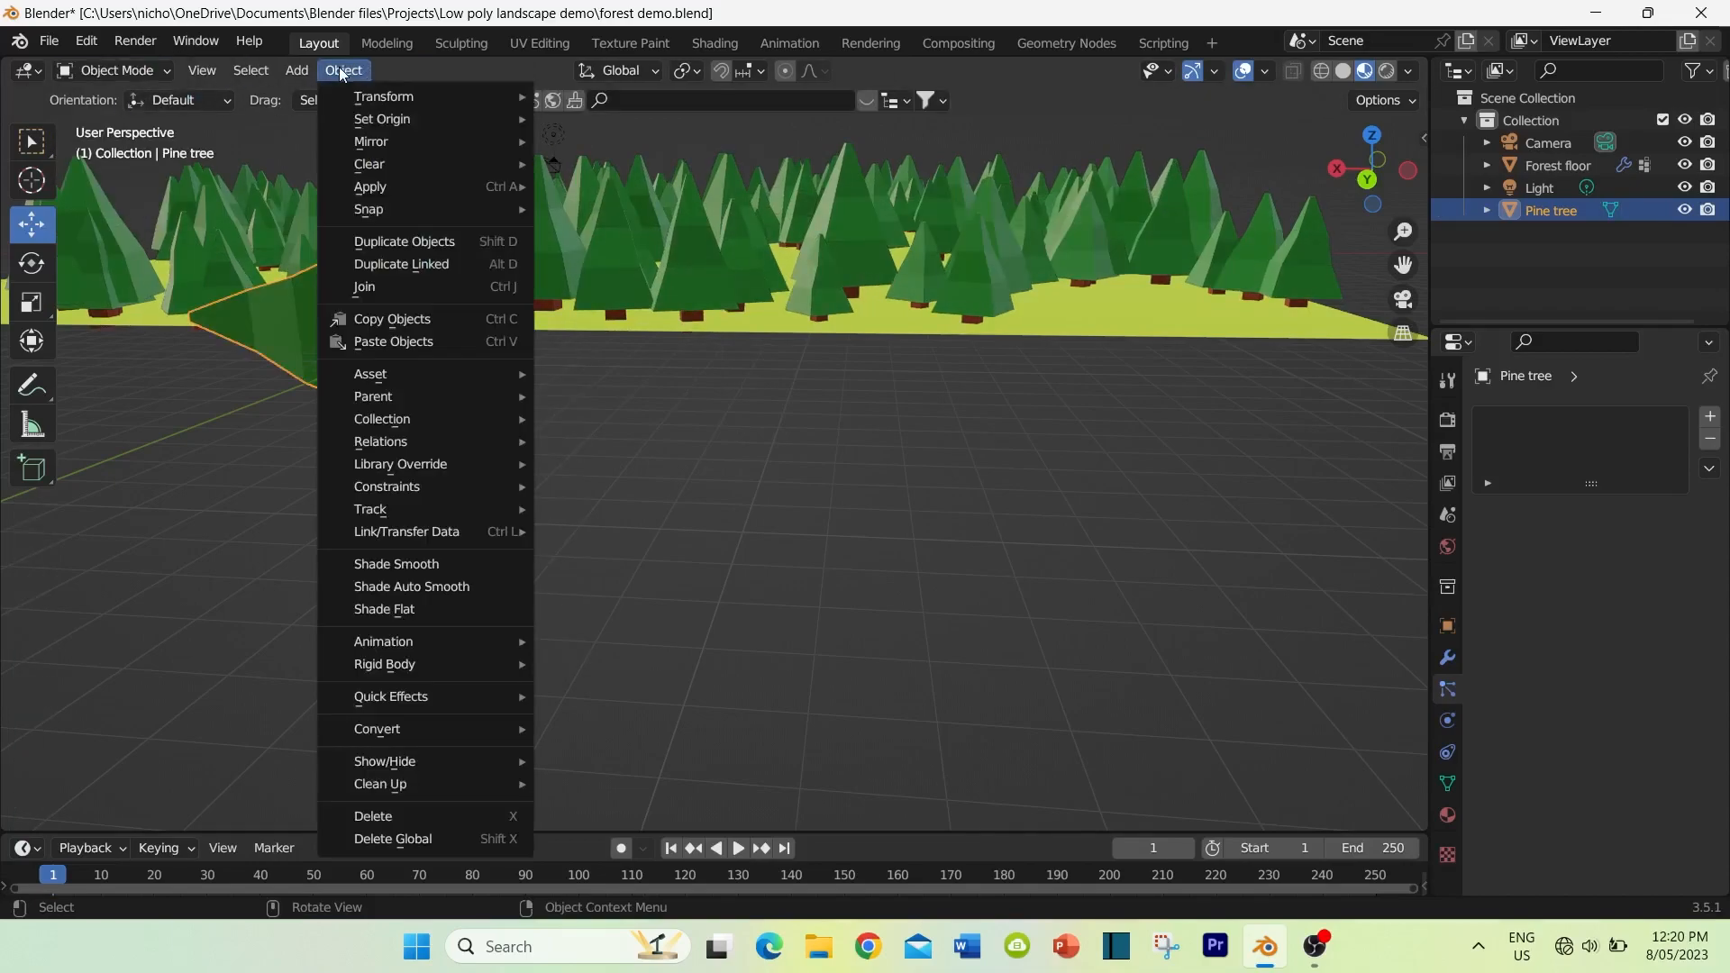
mouse_move(391, 115)
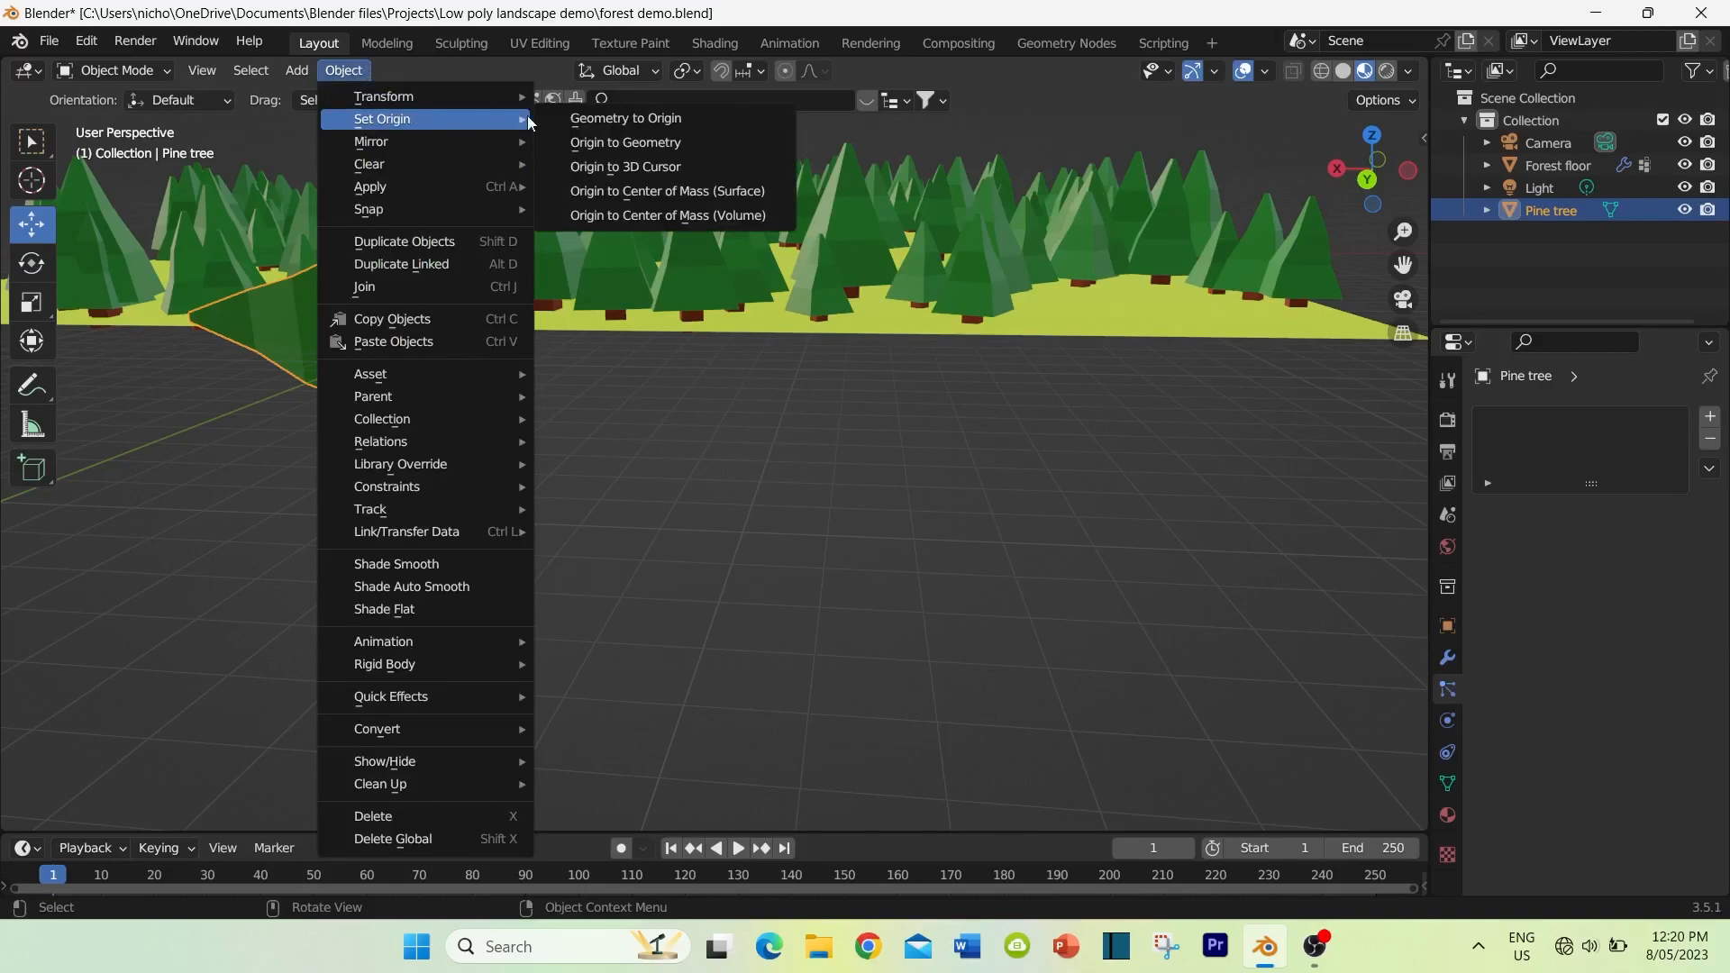
left_click(618, 166)
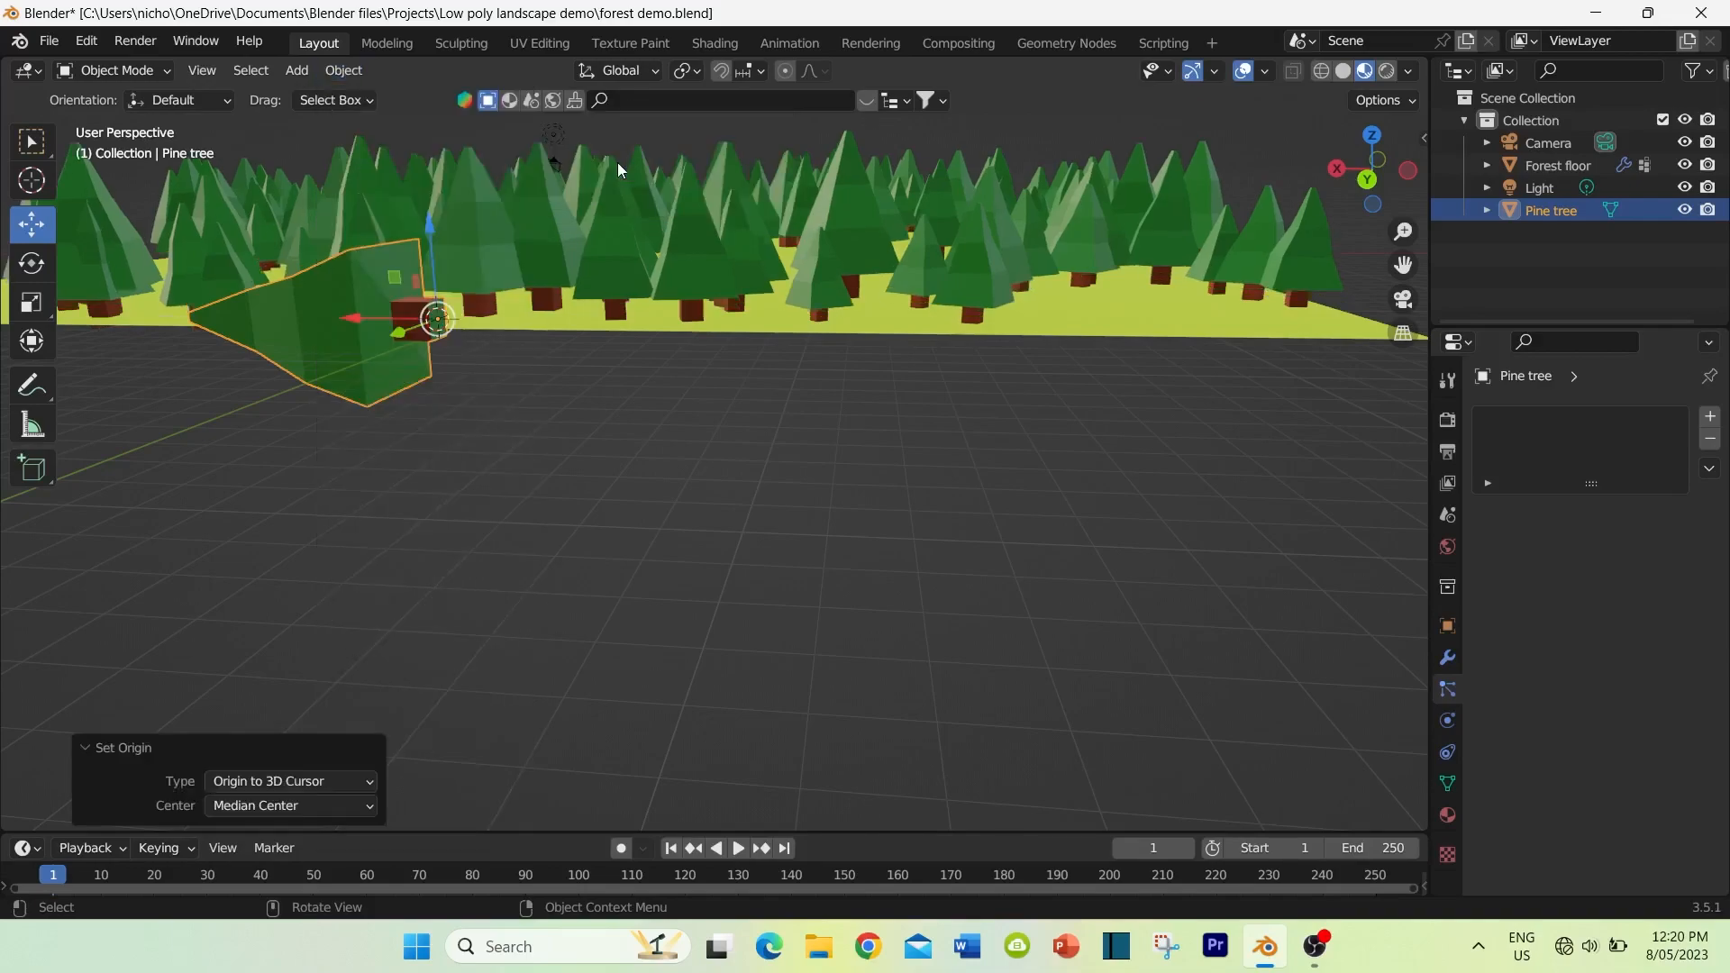
middle_click_drag(436, 364, 391, 360)
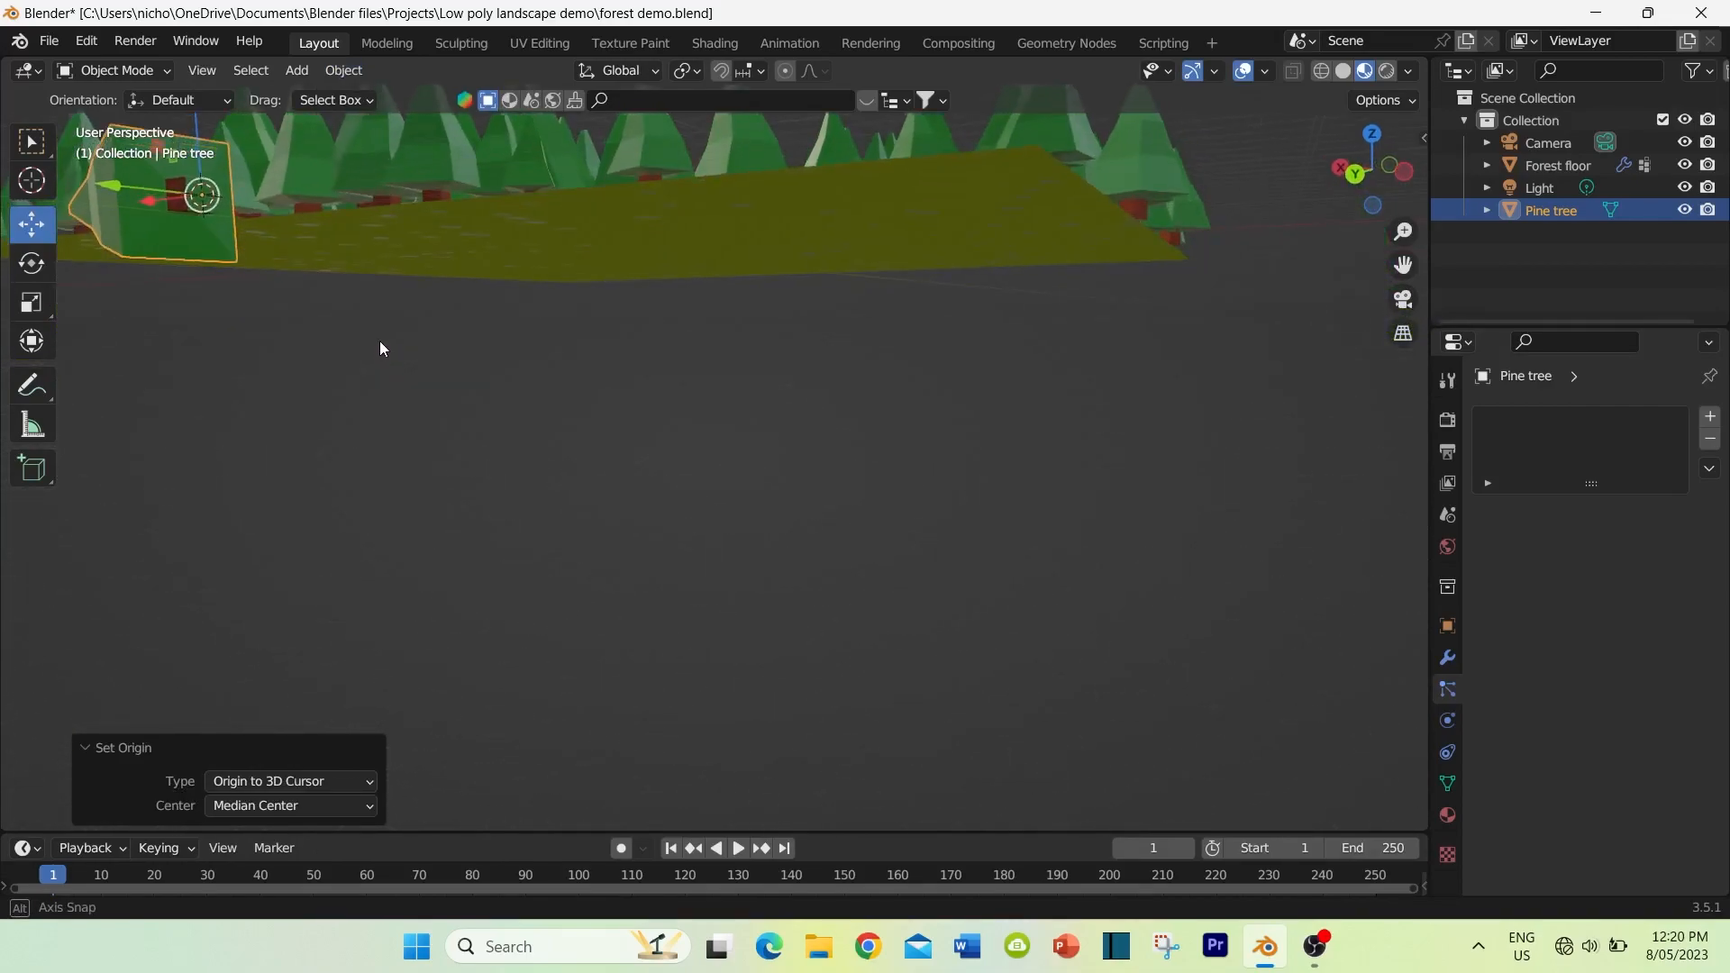
Step: Save the forest demo file
middle_click_drag(382, 348, 370, 375)
middle_click_drag(571, 429, 498, 468)
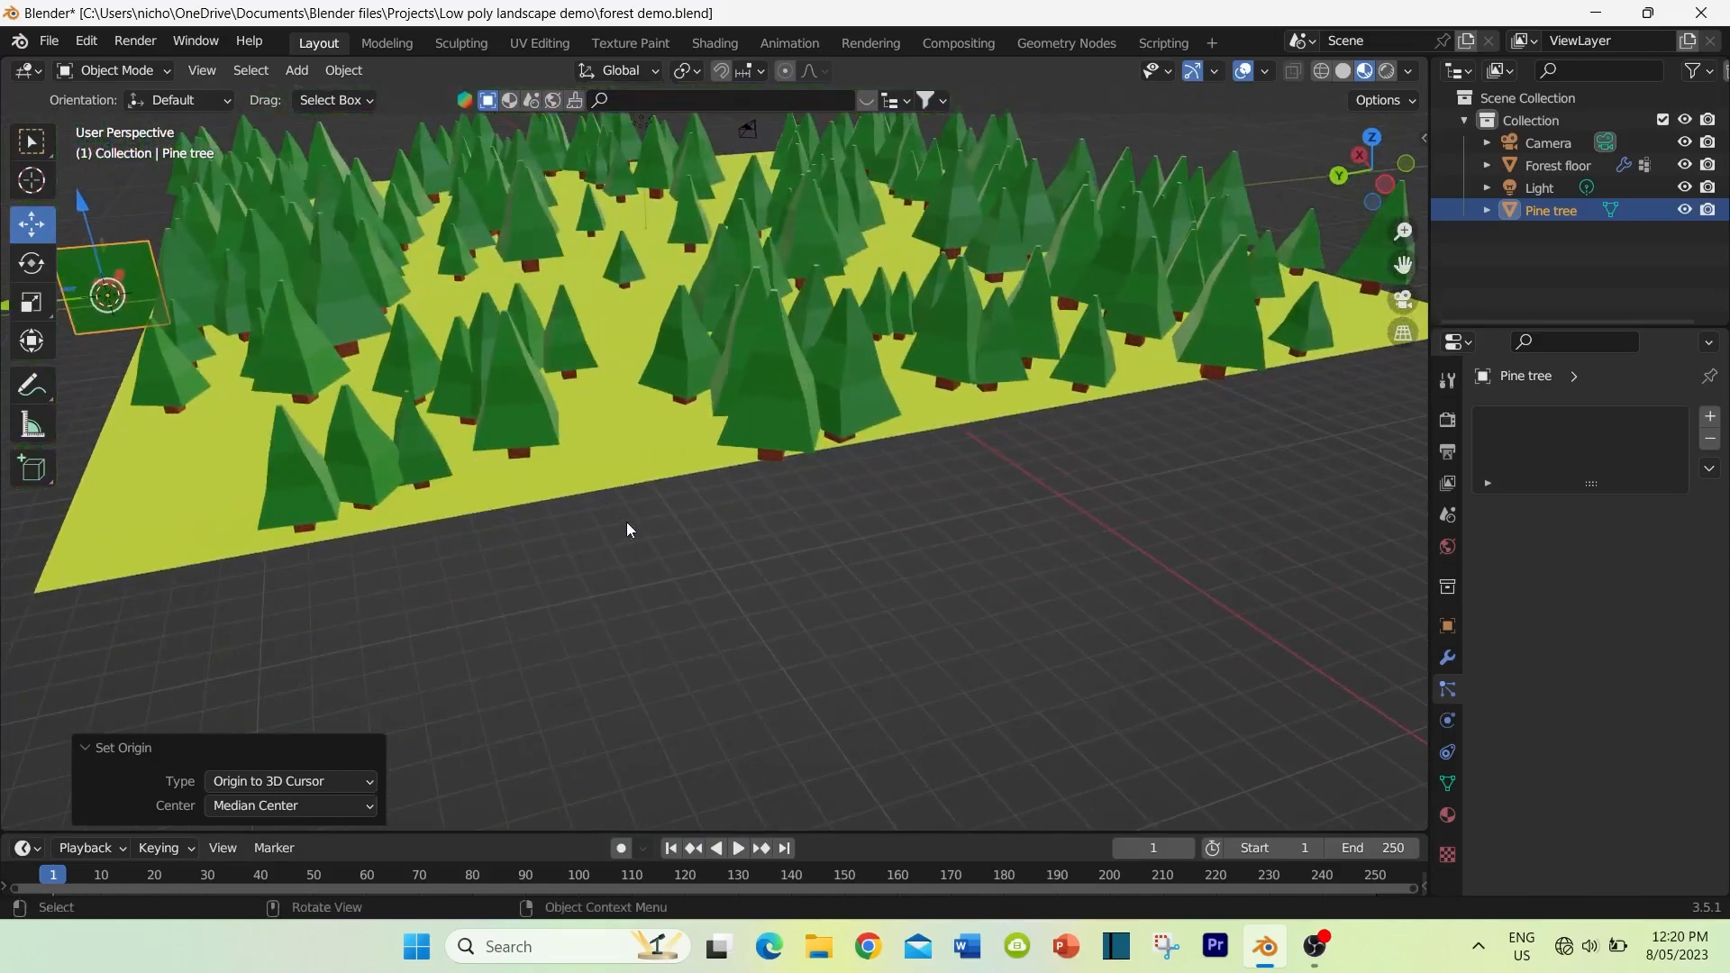
left_click(48, 42)
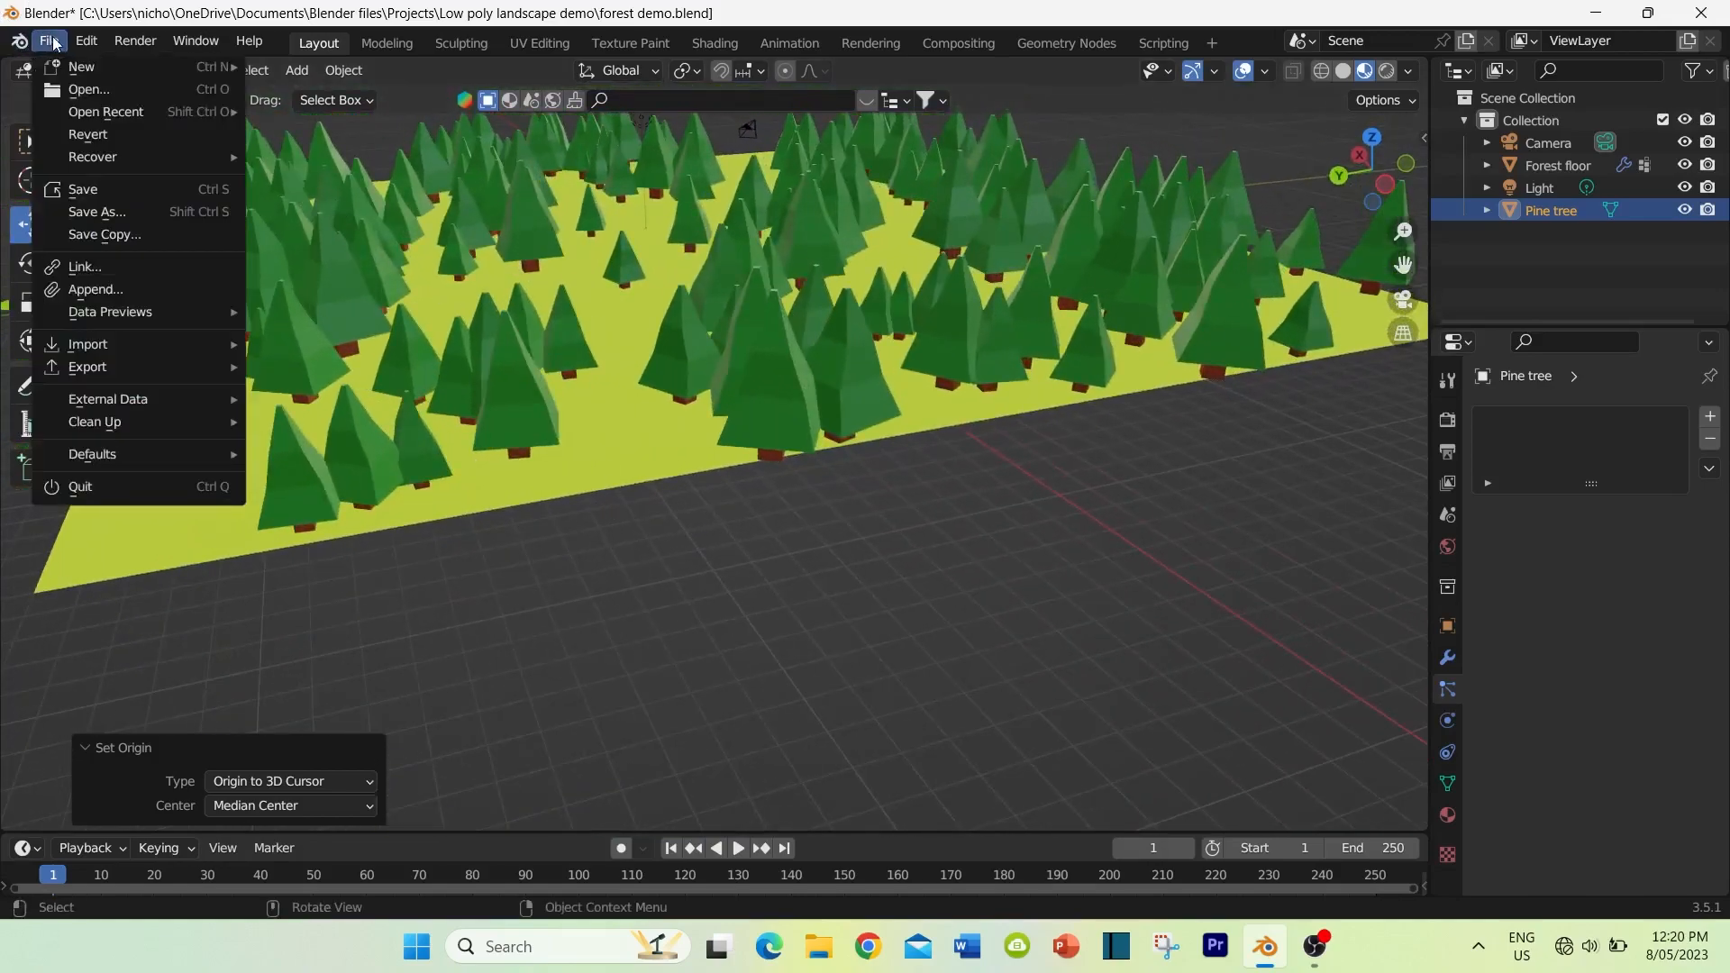
left_click(83, 190)
Step: Add a second particle system to the forest floor, name its settings grass and make it a Hair type
middle_click_drag(723, 566, 804, 503)
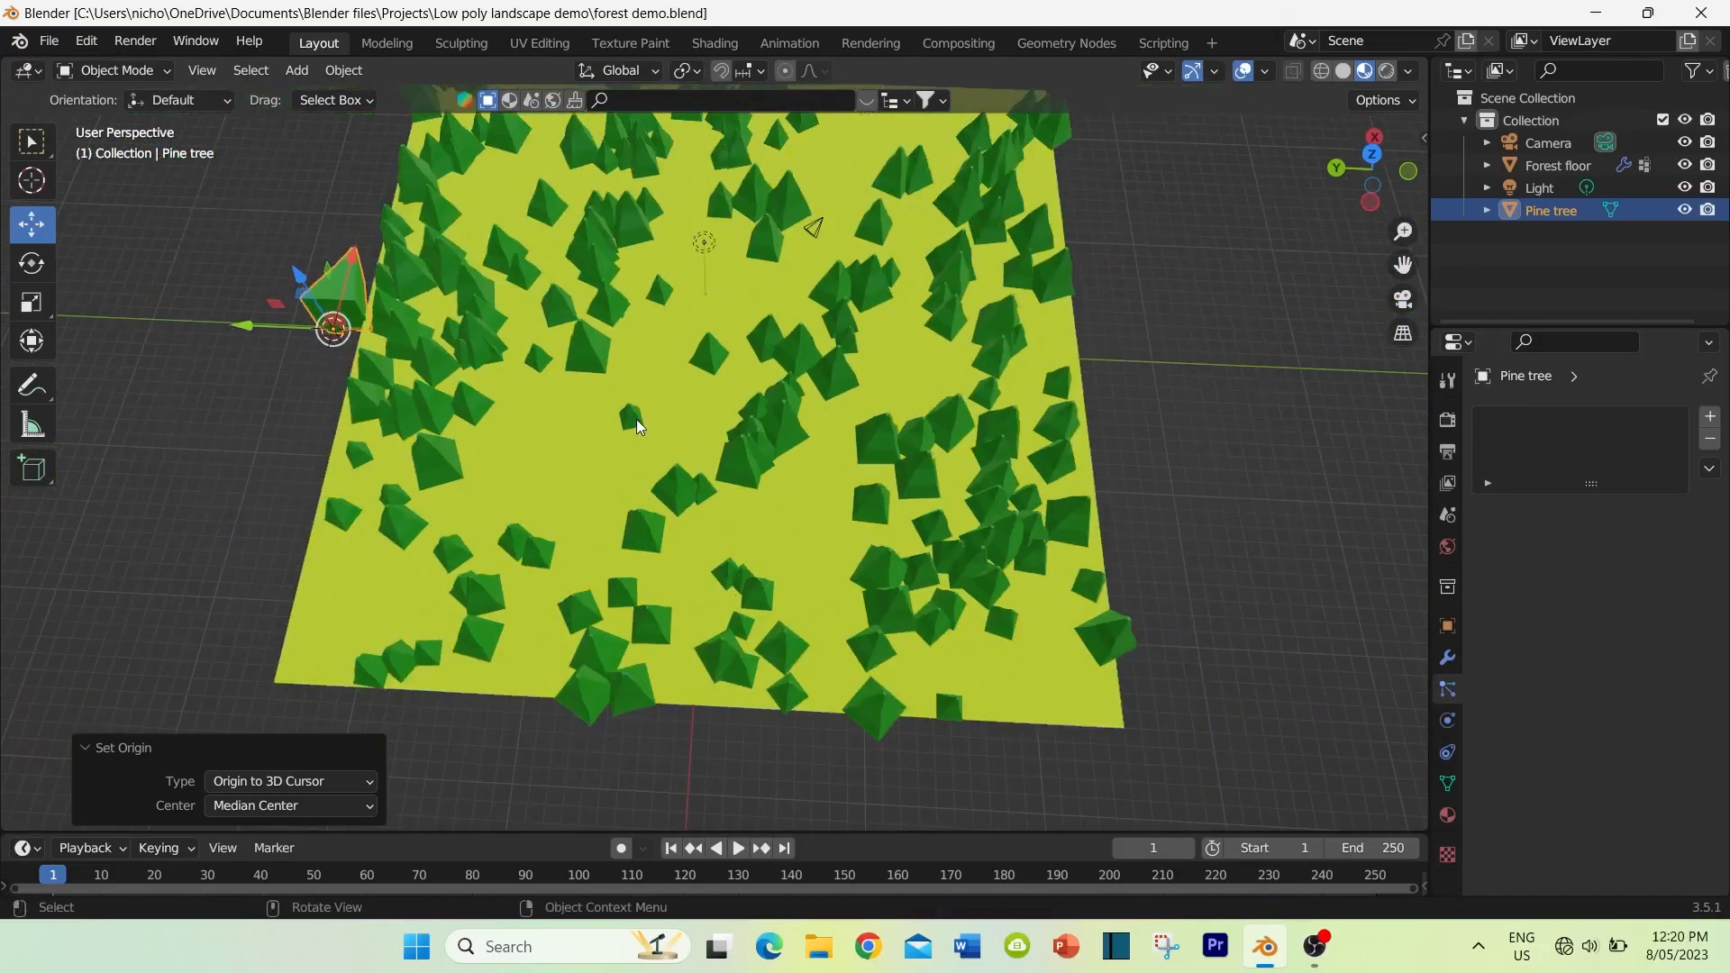
left_click(572, 454)
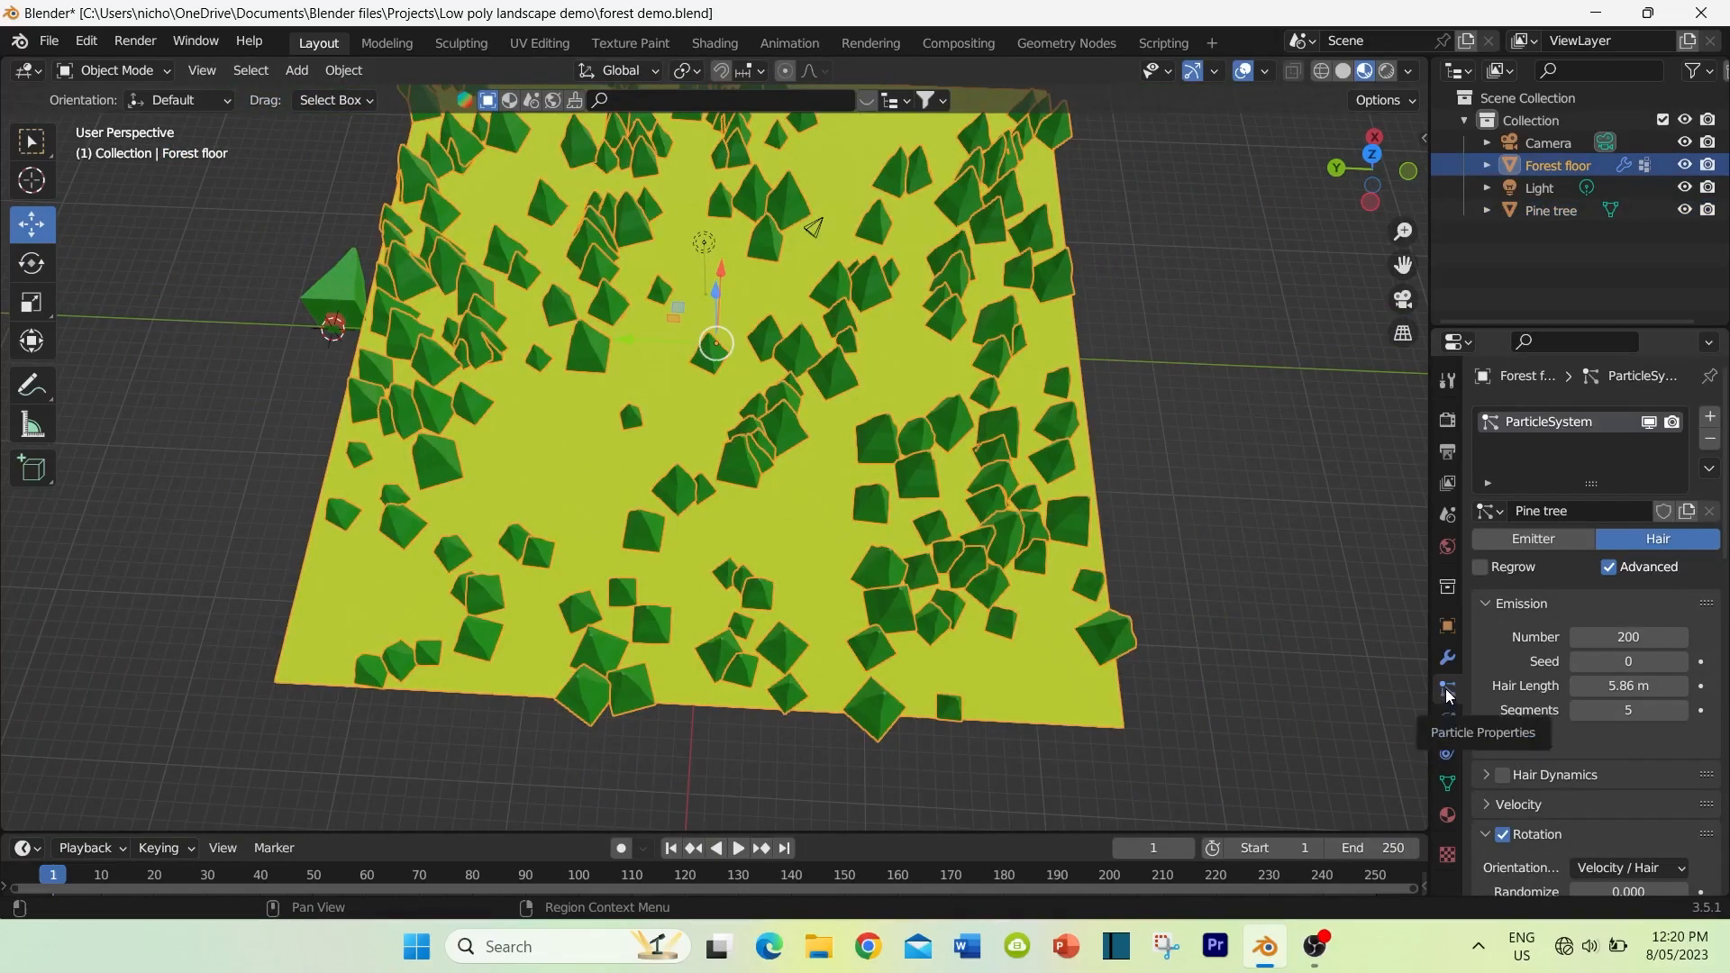
left_click(1710, 419)
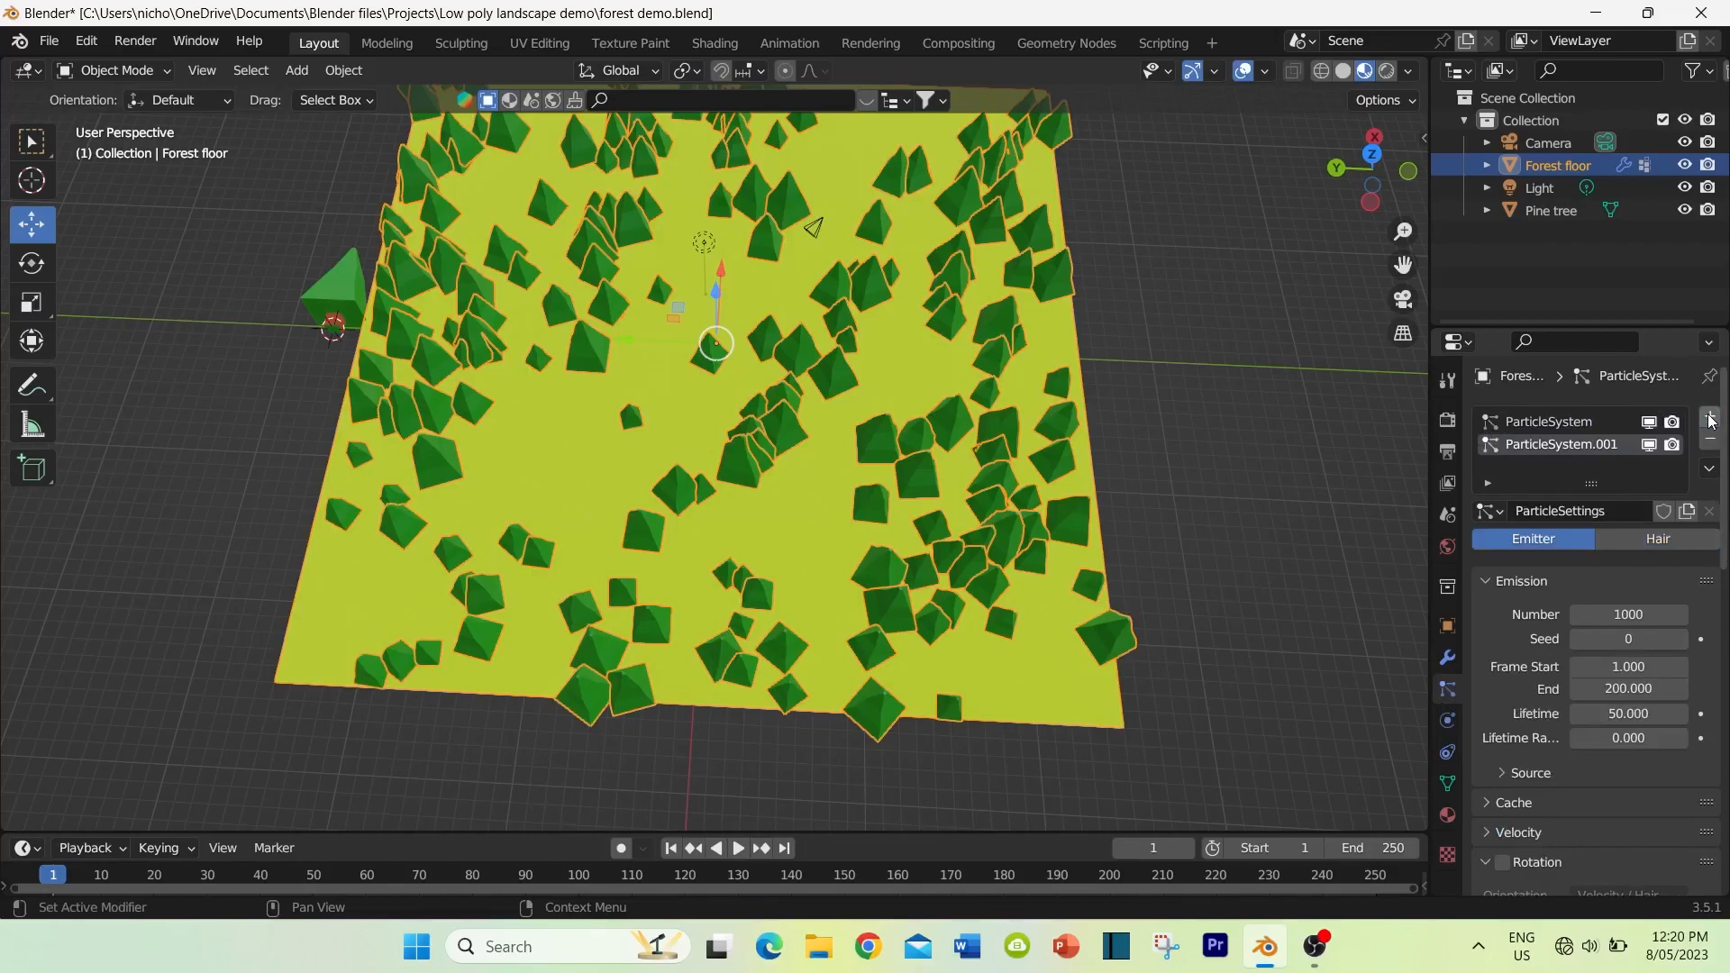
double_click(1576, 510)
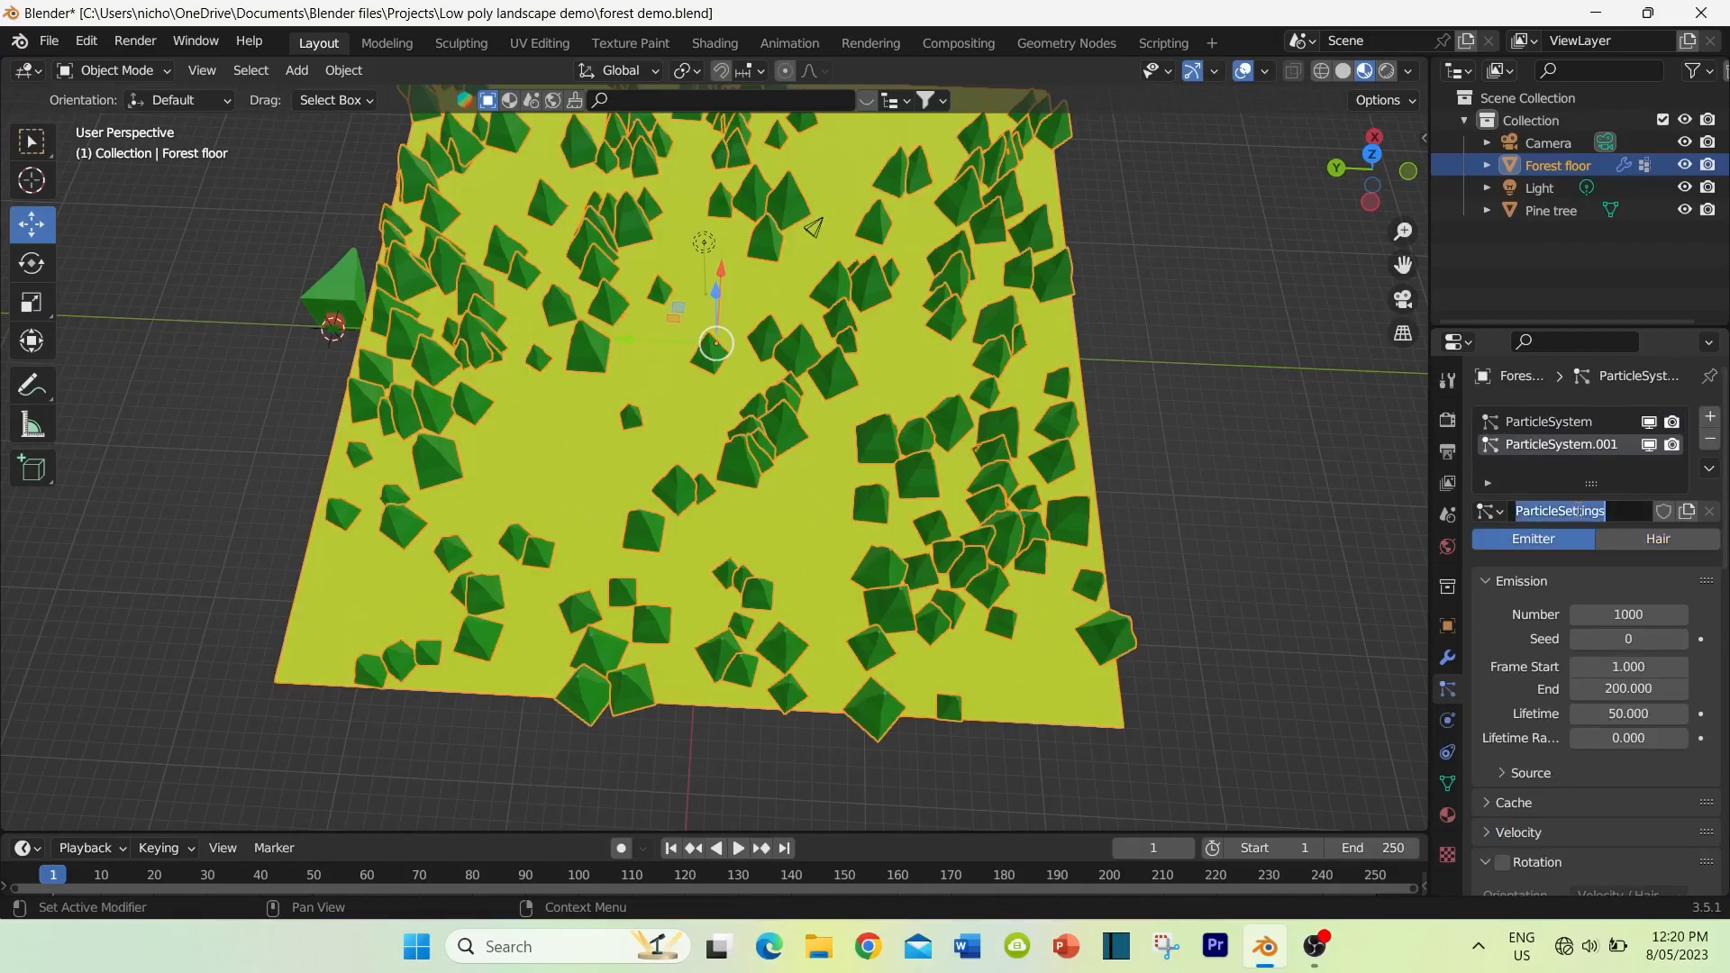
type("grass")
left_click(1642, 539)
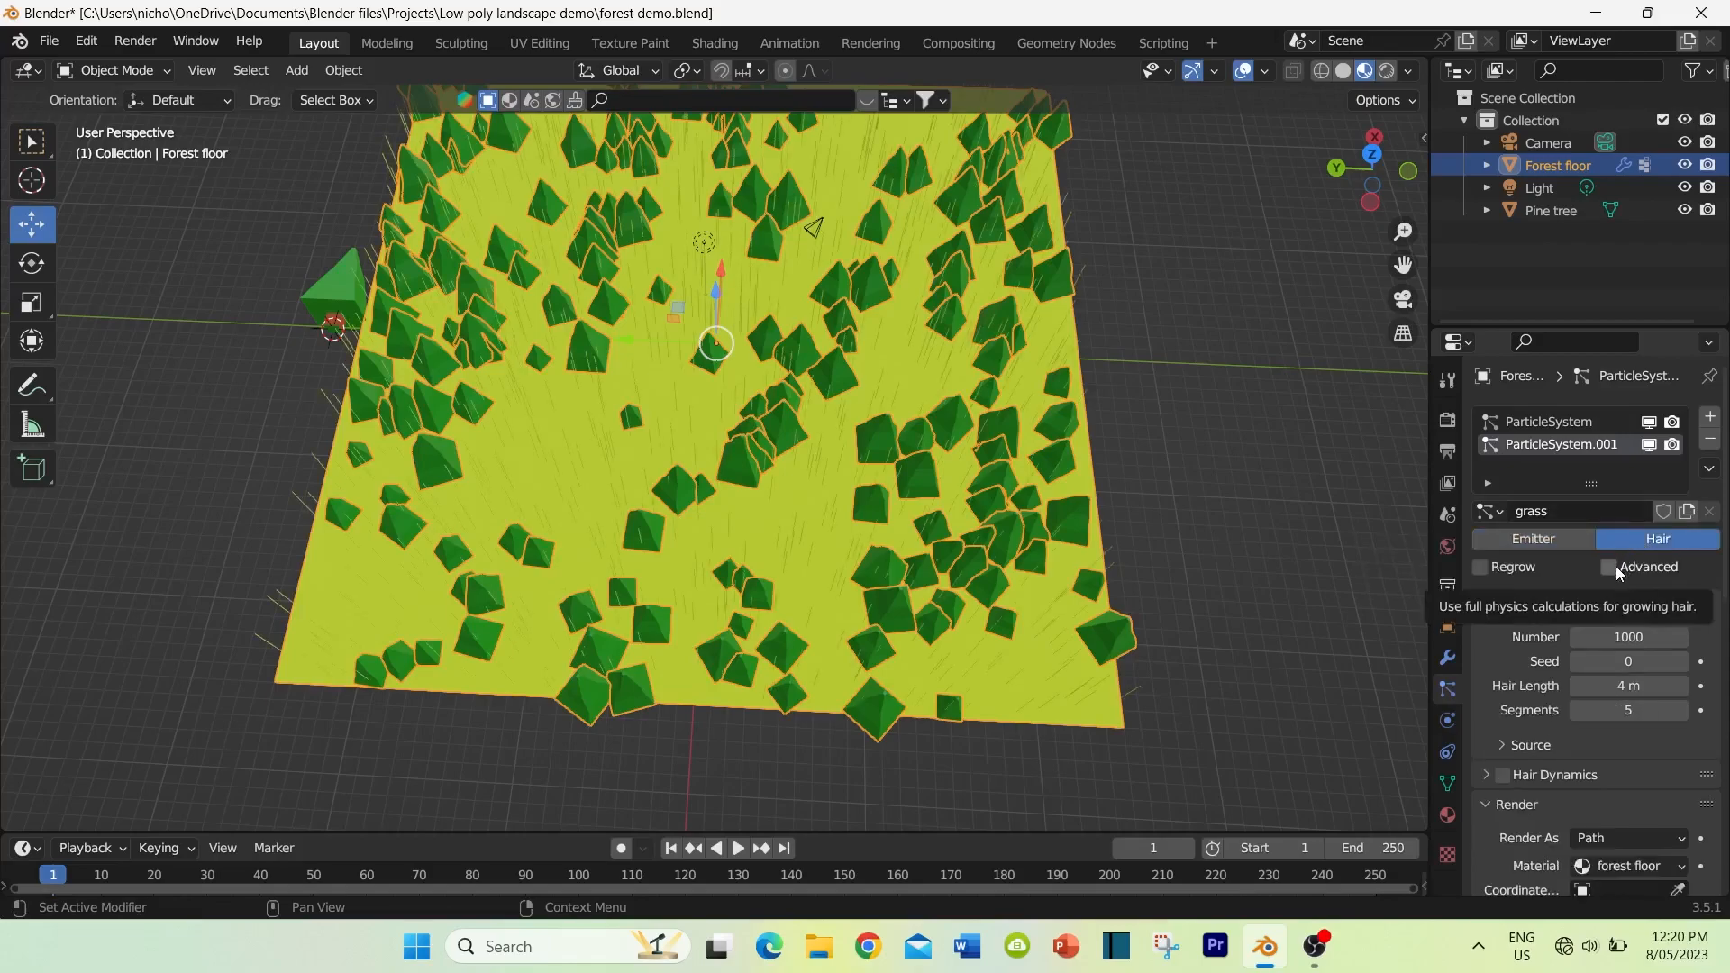
Step: Set the grass particles' hair length to 0.6 m
middle_click_drag(1193, 684, 1143, 518)
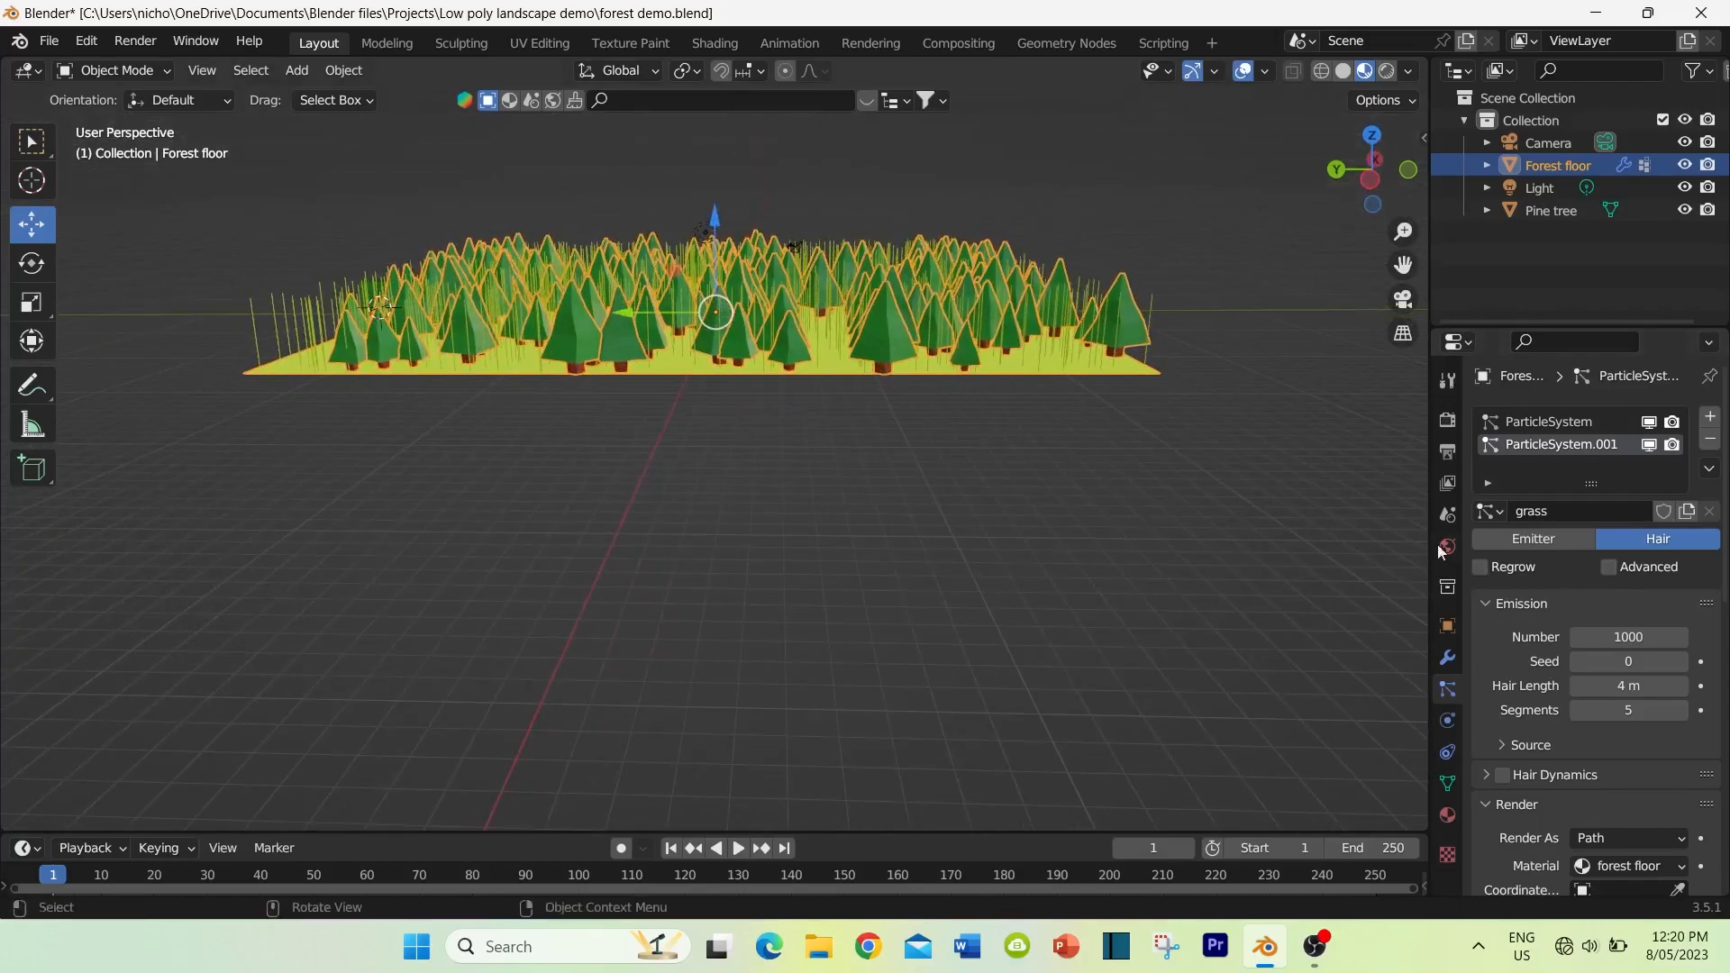
scroll(898, 493, "up", 3)
middle_click_drag(897, 492, 856, 607, "shift")
left_click_drag(1627, 686, 1572, 685)
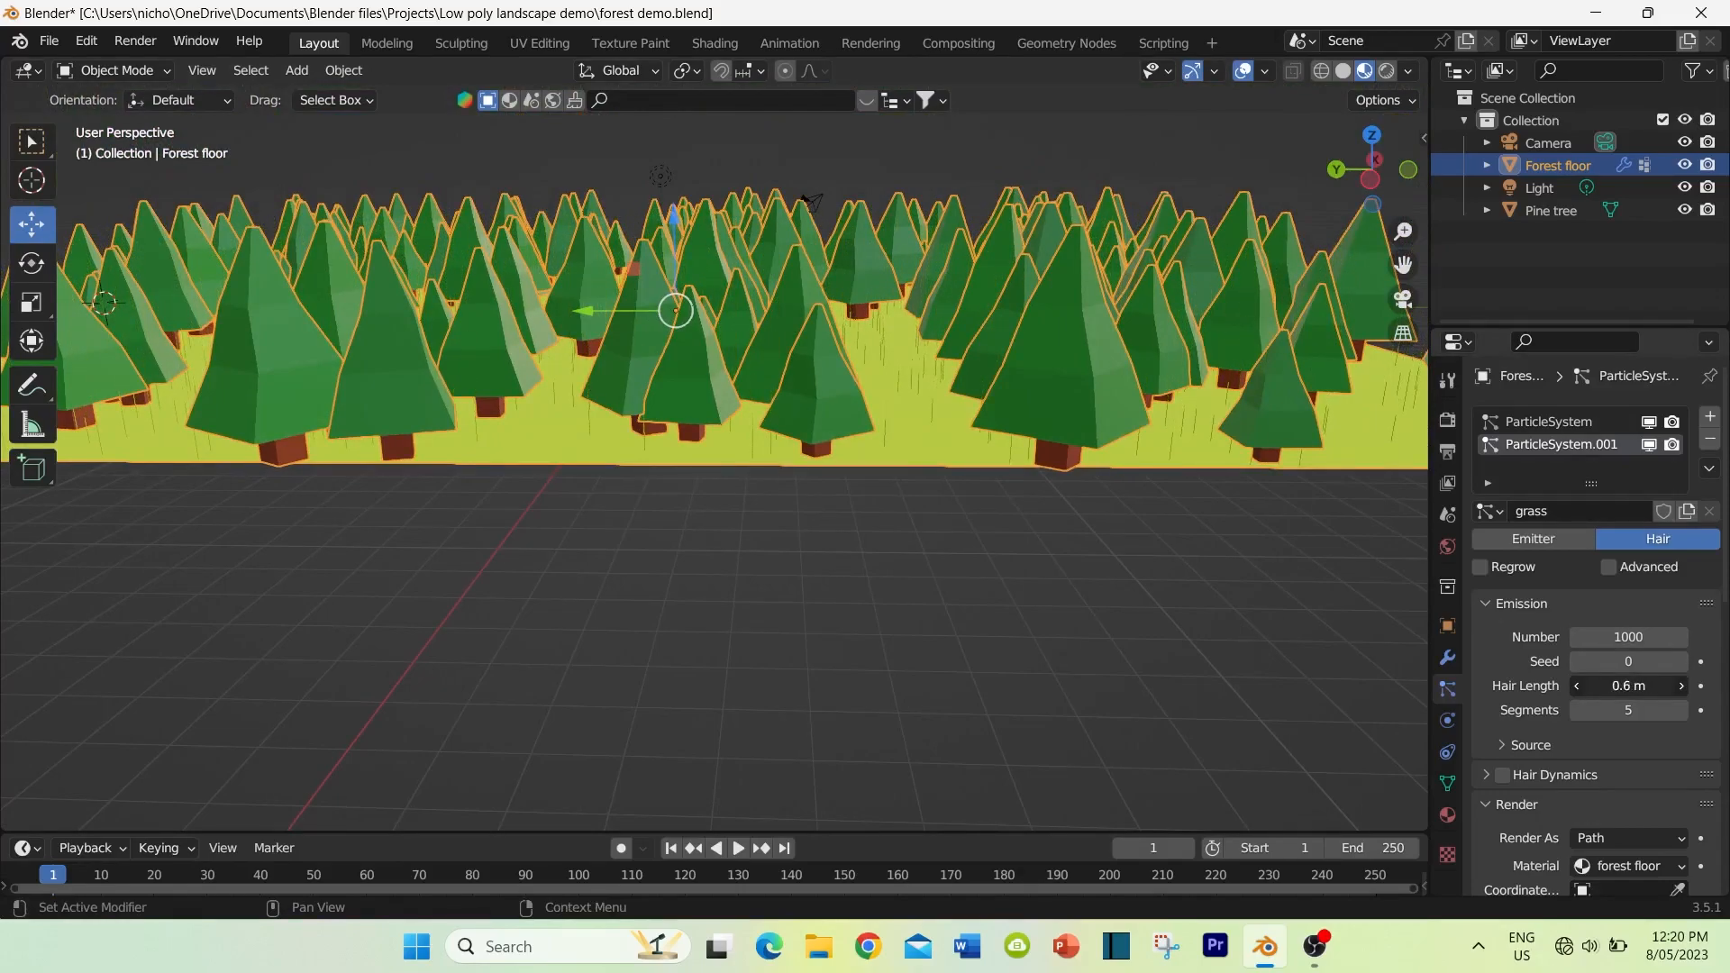
middle_click_drag(803, 487, 793, 461)
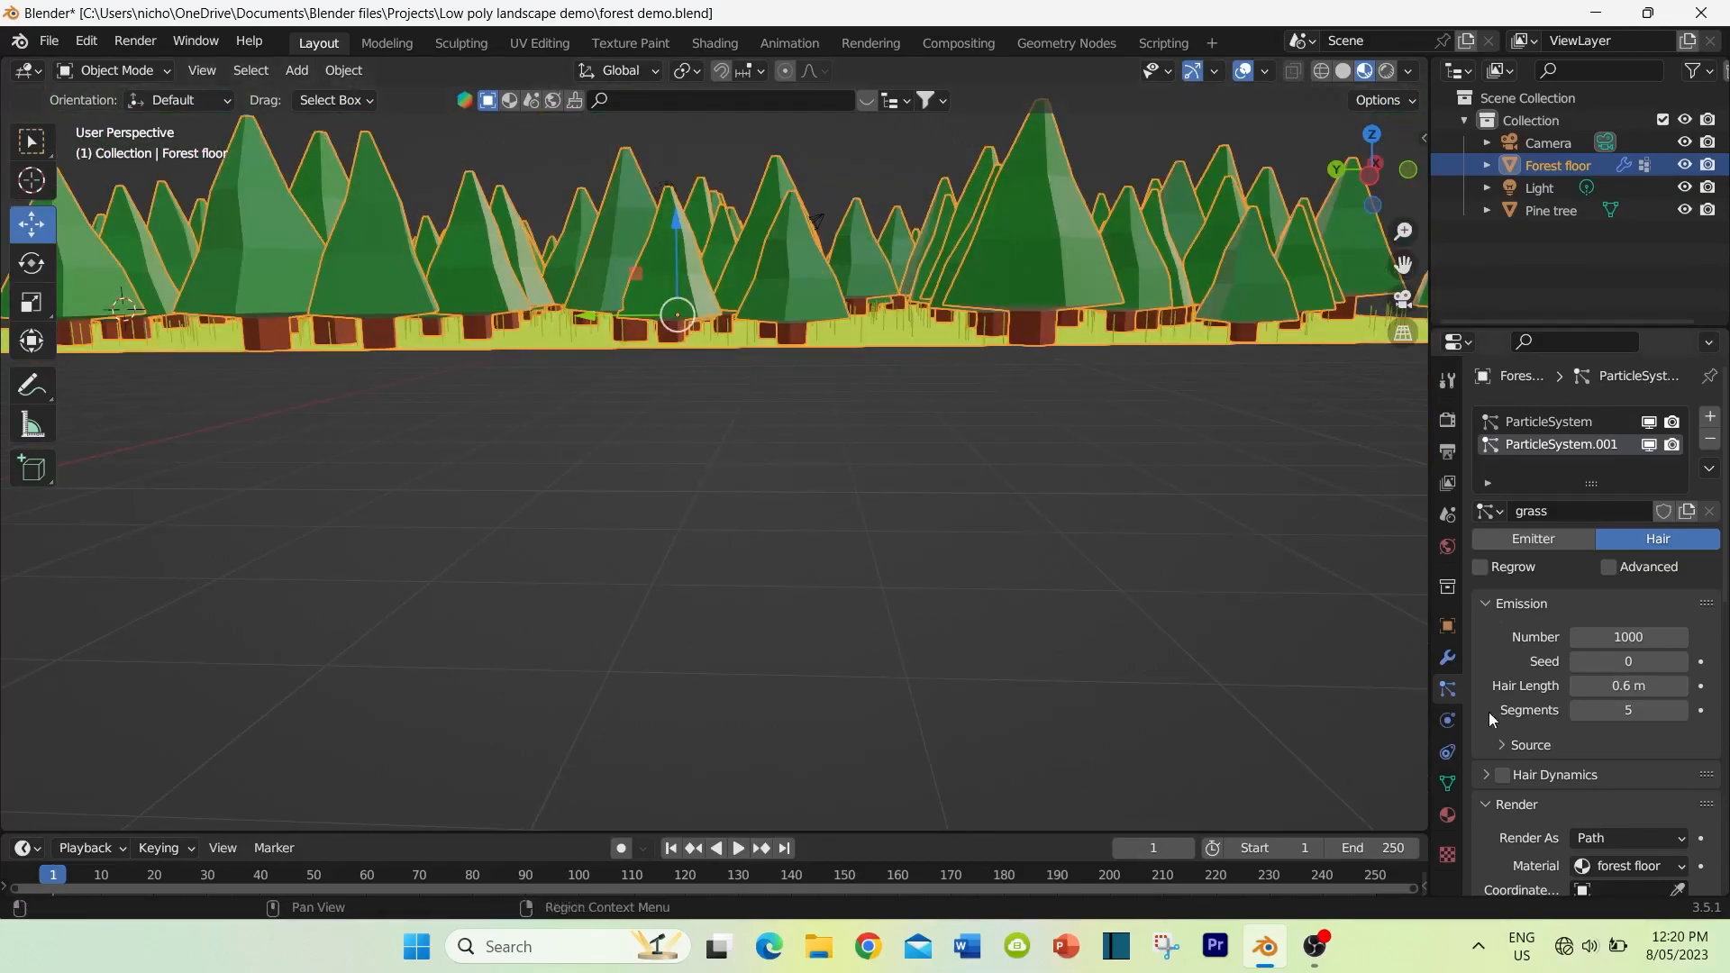
Step: Add a second material slot to the forest floor with a new material named grass
scroll(1527, 654, "down", 3)
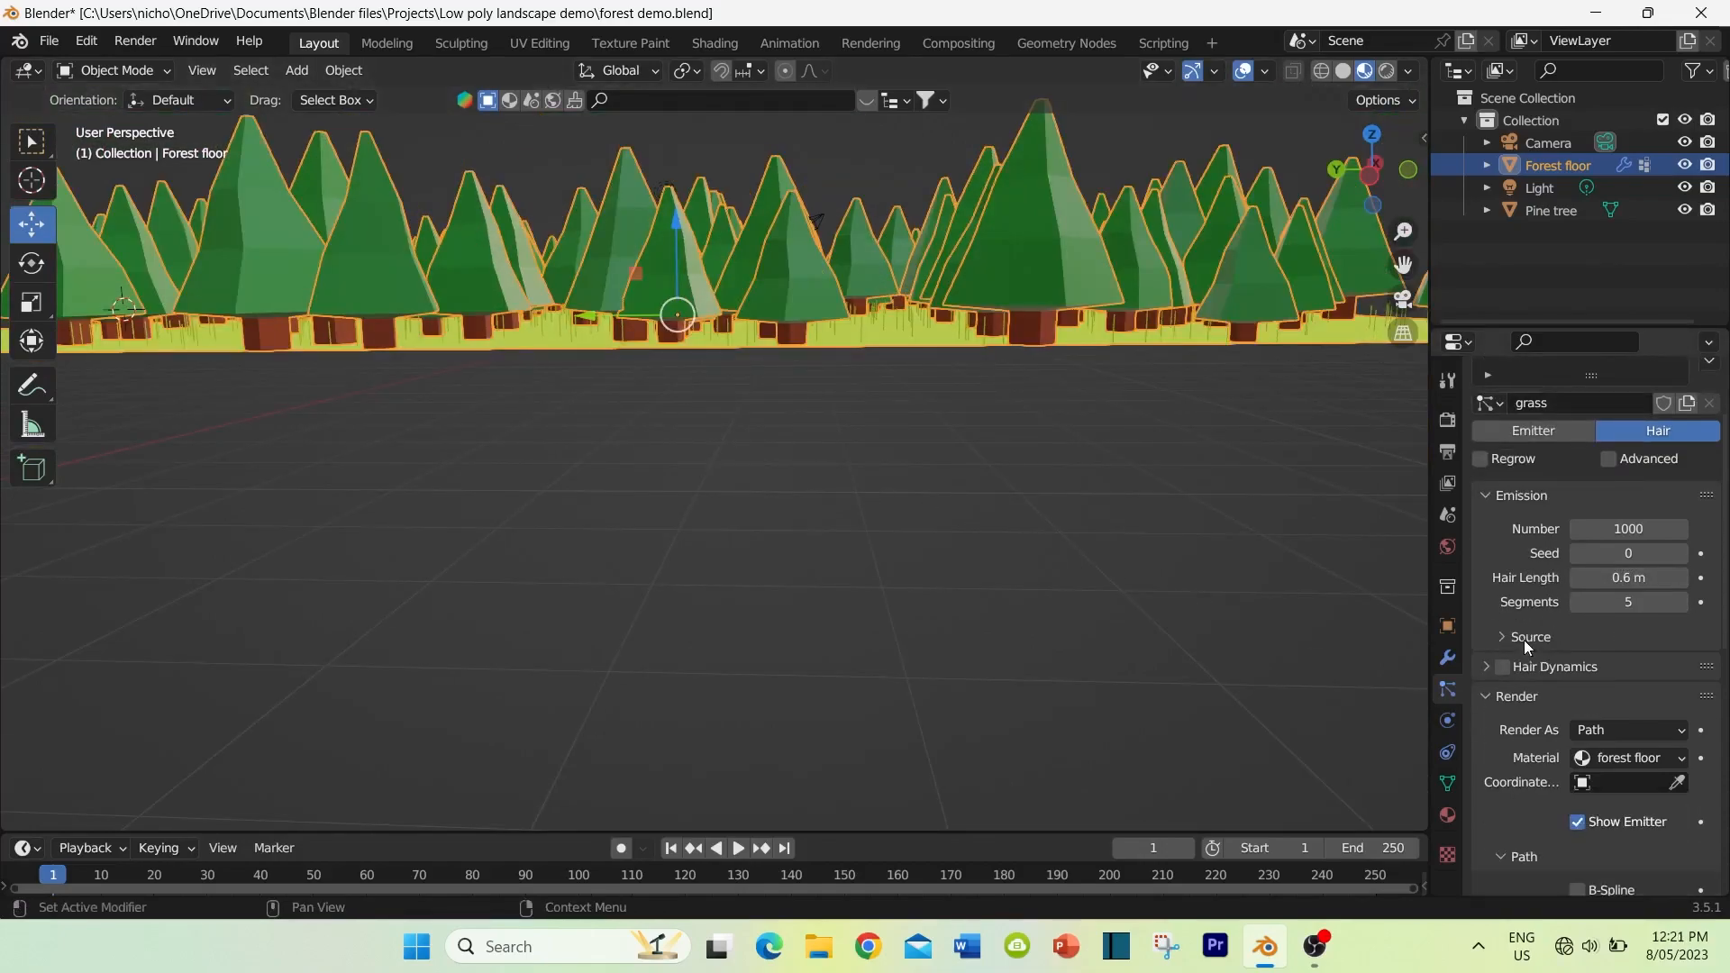
scroll(1524, 640, "down", 3)
scroll(1526, 638, "down", 2)
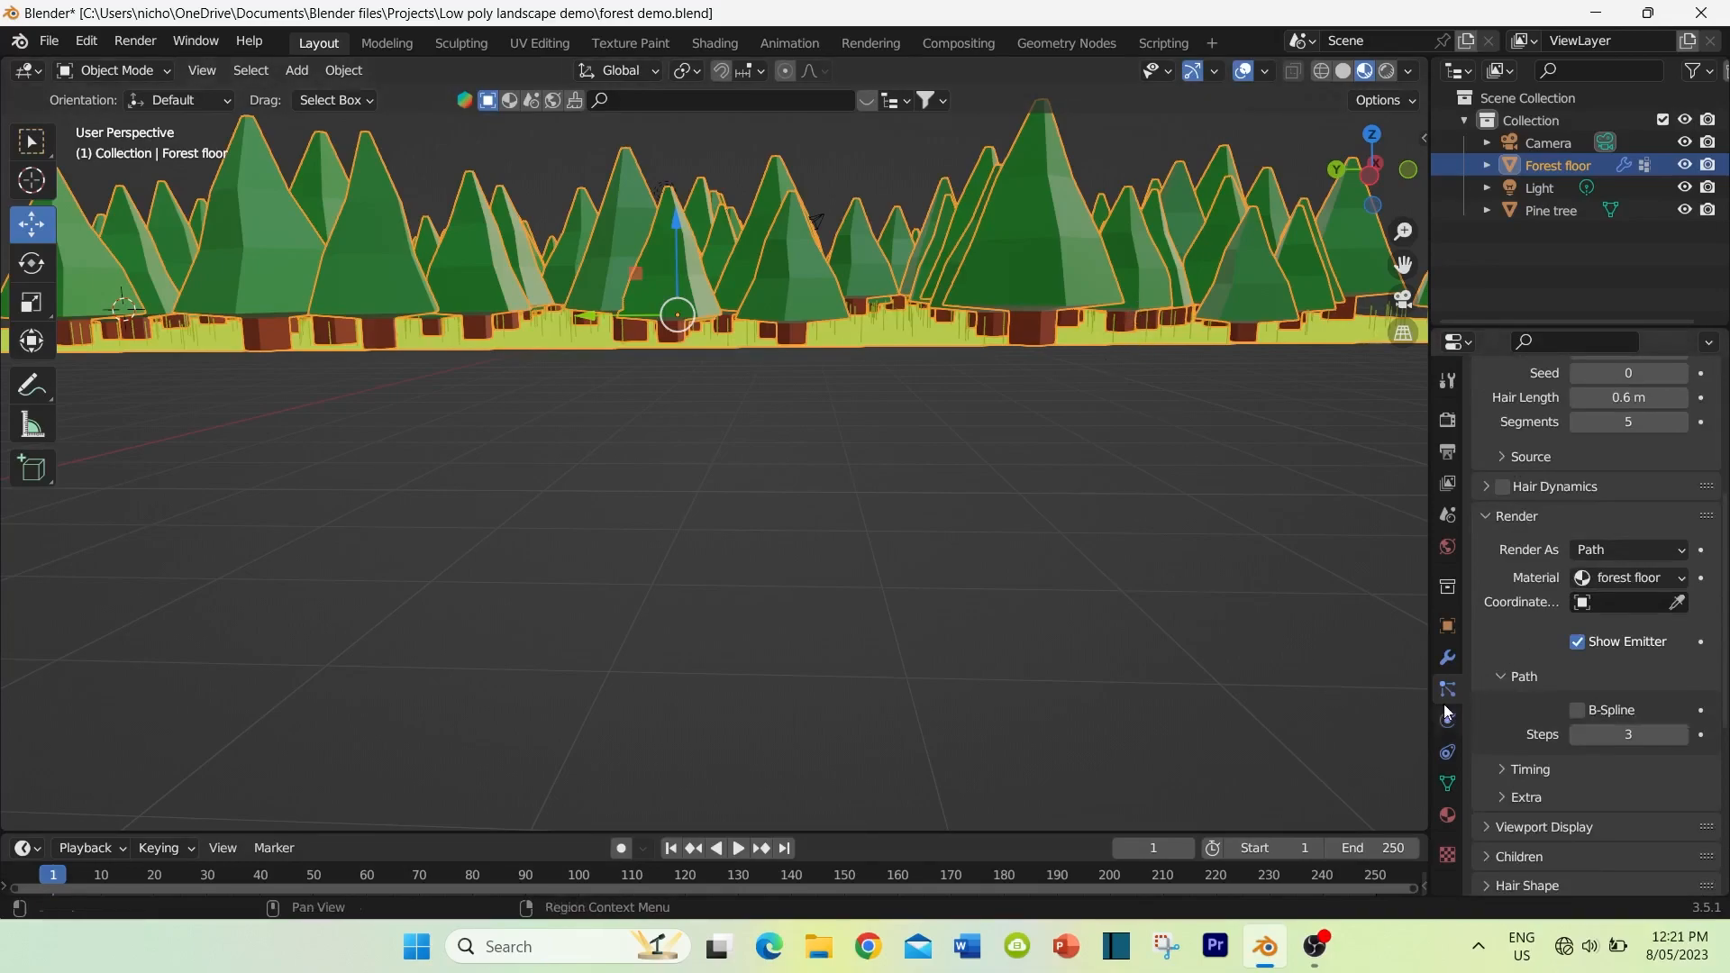
left_click(1448, 815)
scroll(1512, 528, "up", 5)
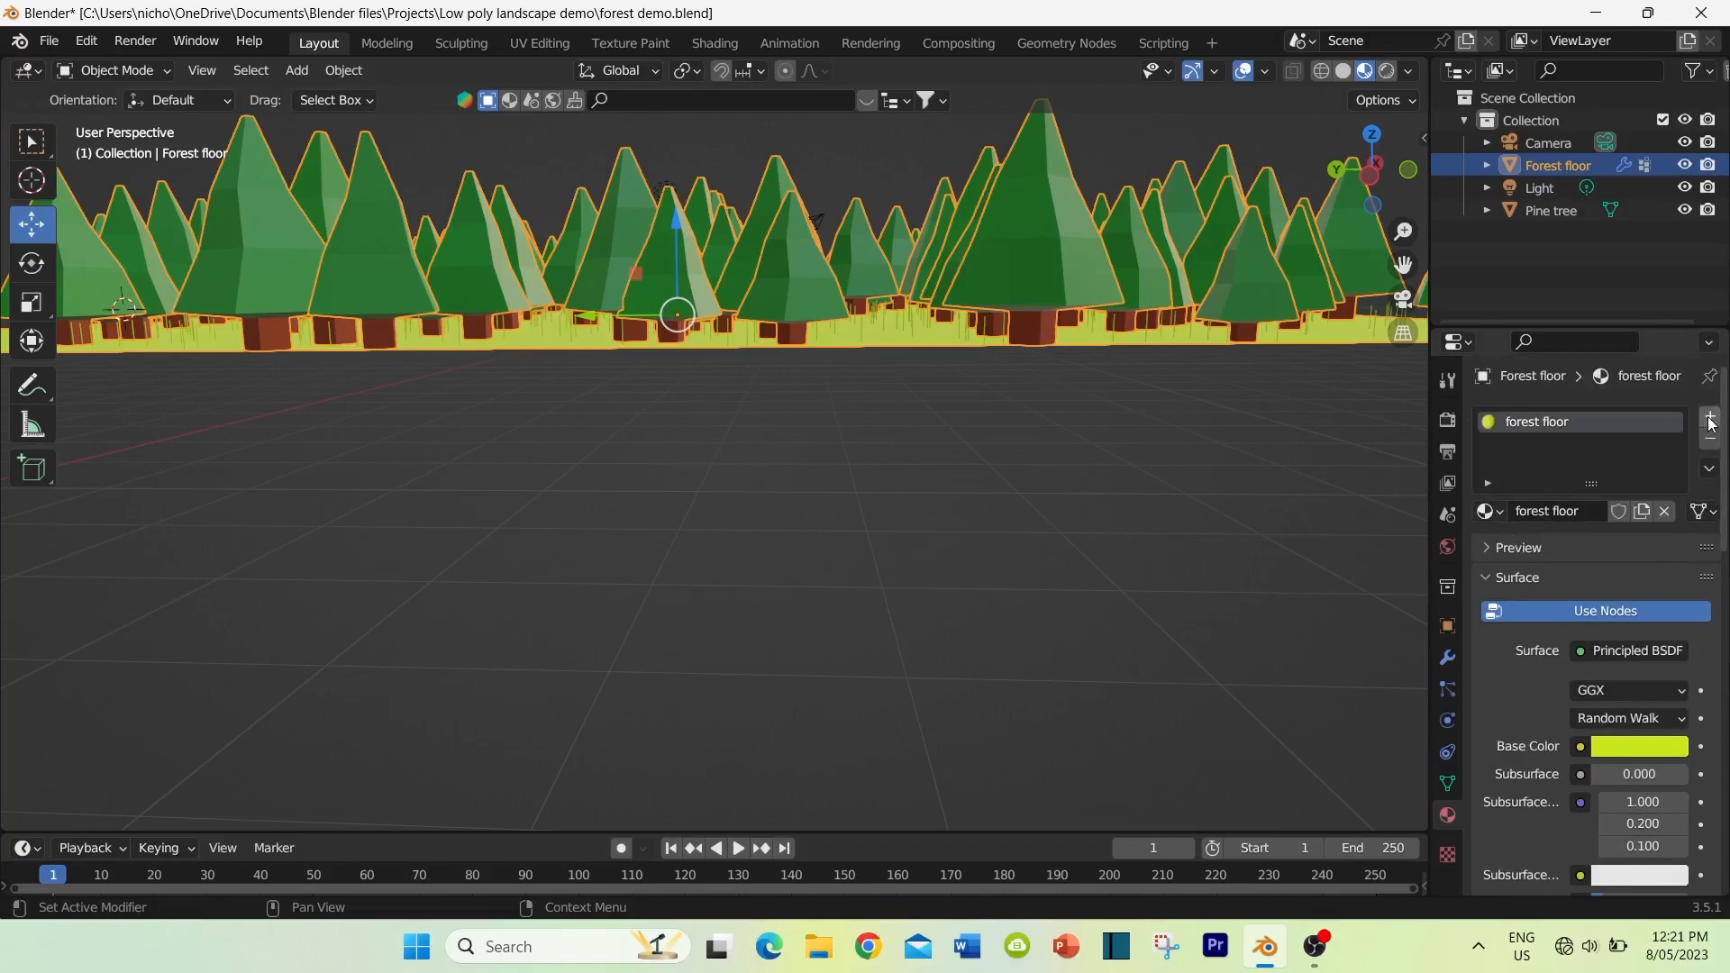
left_click(1709, 419)
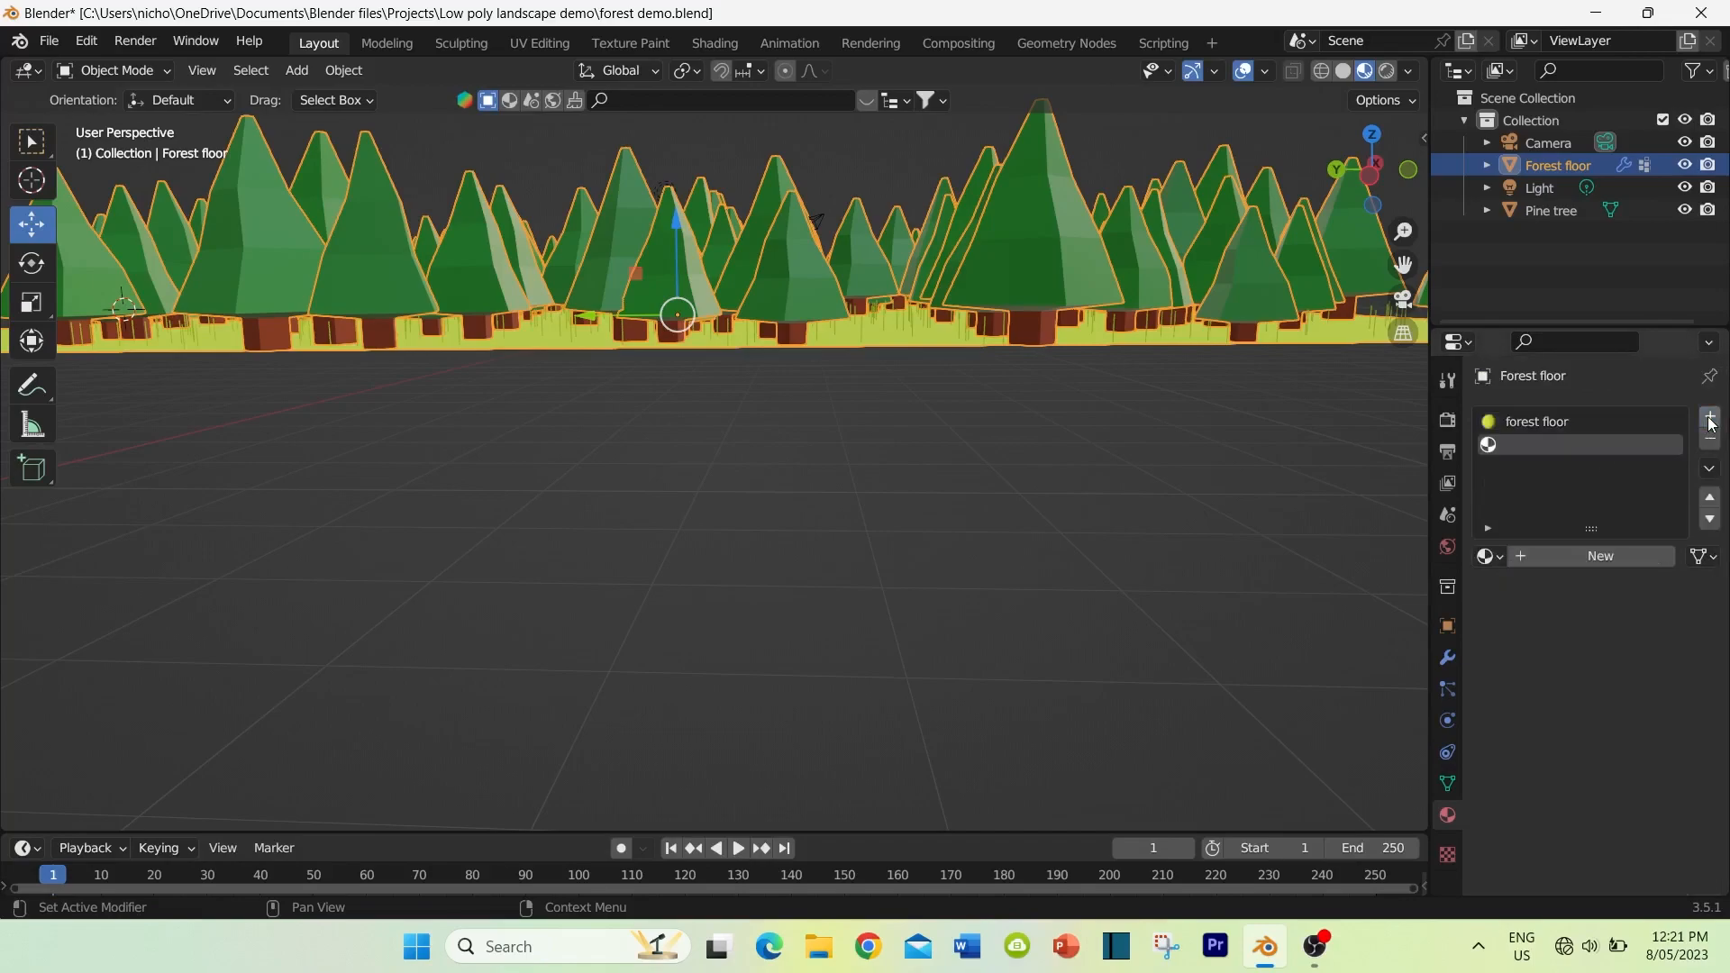
left_click(1599, 555)
double_click(1560, 549)
type("grass")
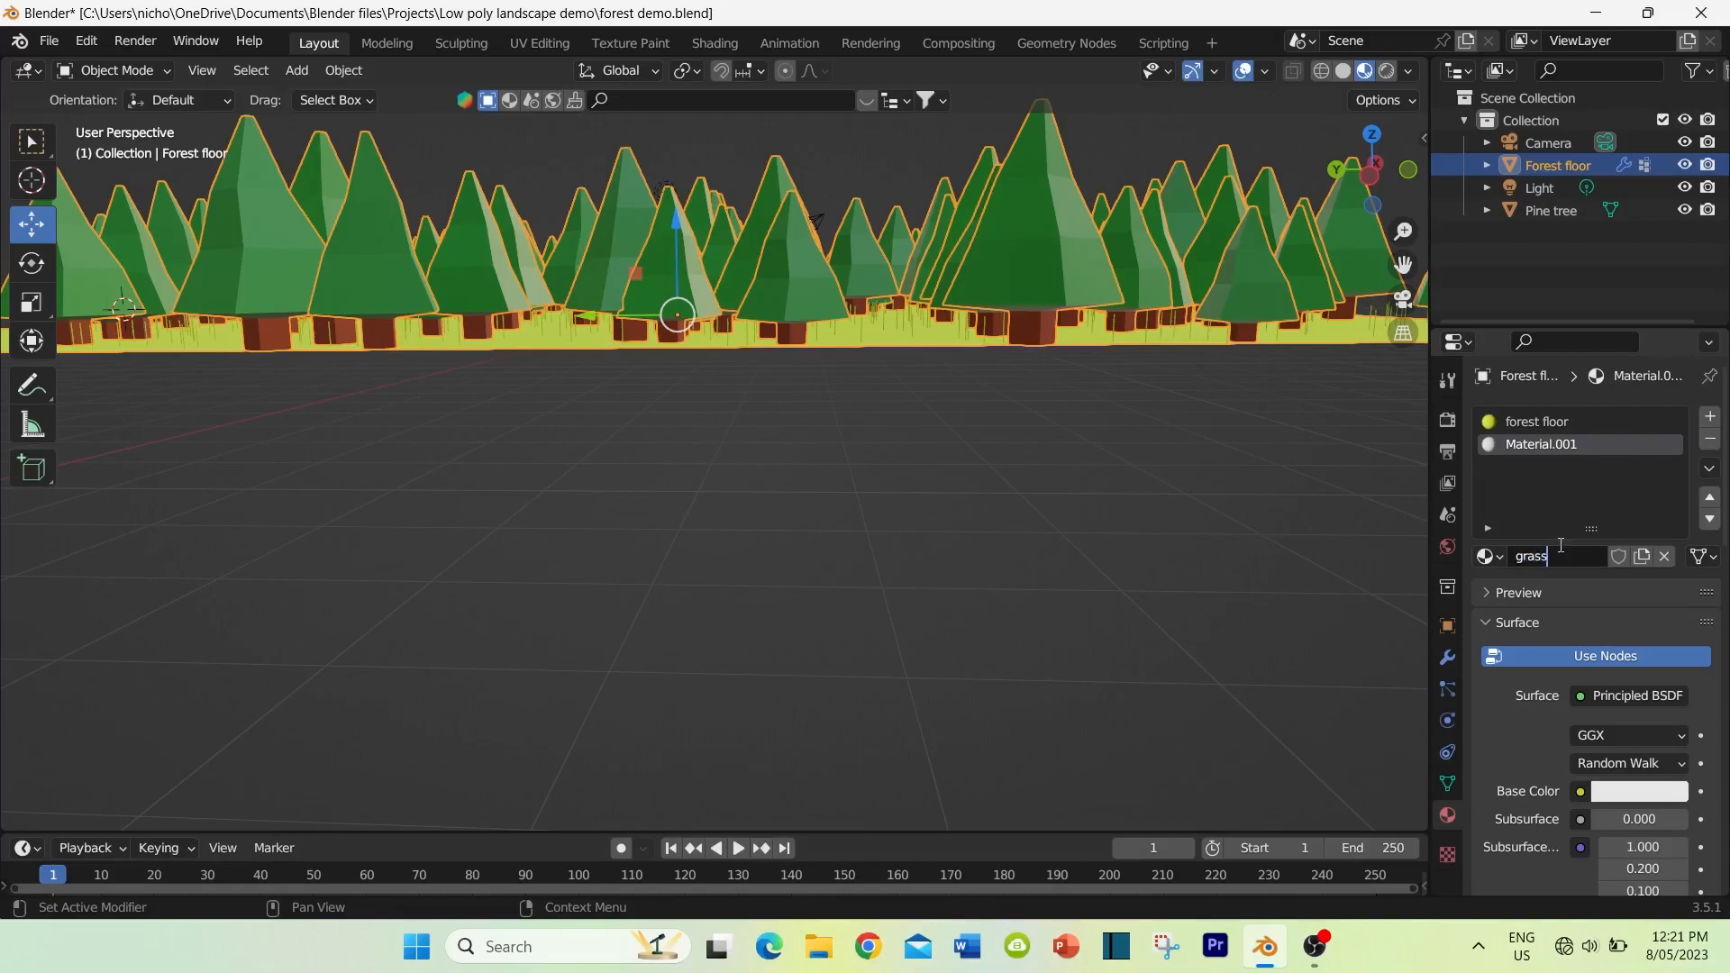
key("Return")
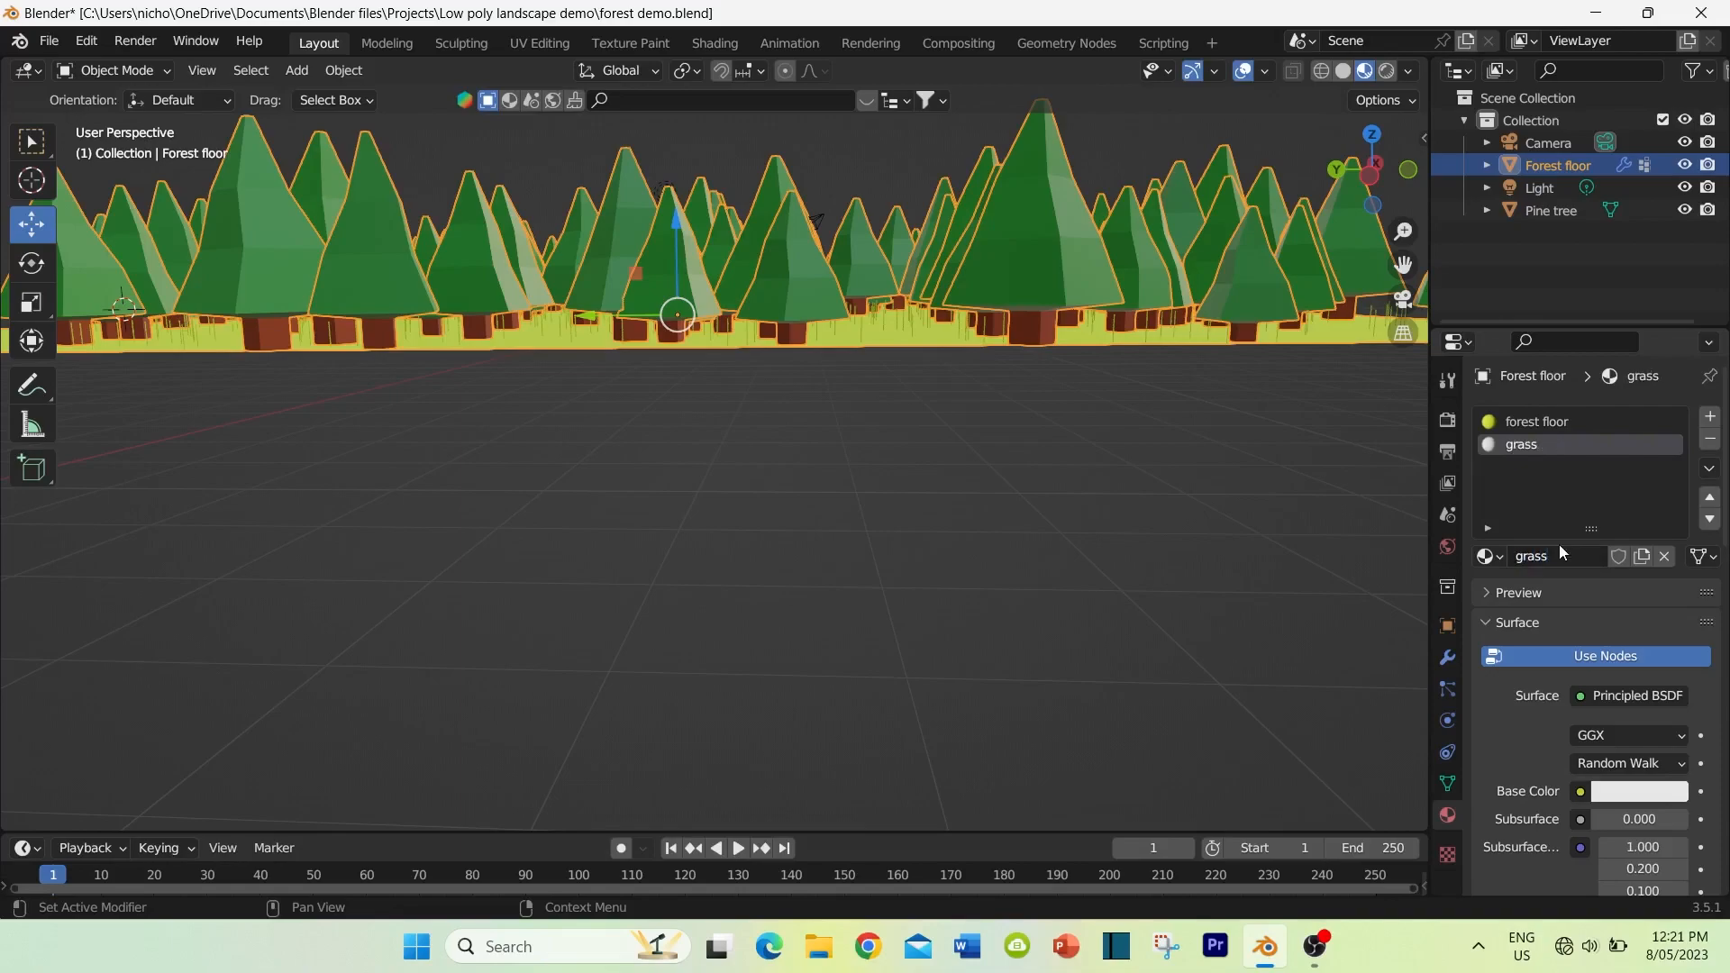
Step: Give the grass material a dark yellow base color (hue 0.098, saturation 0.996, value 0.663) and a roughness of 1.000
left_click(1621, 790)
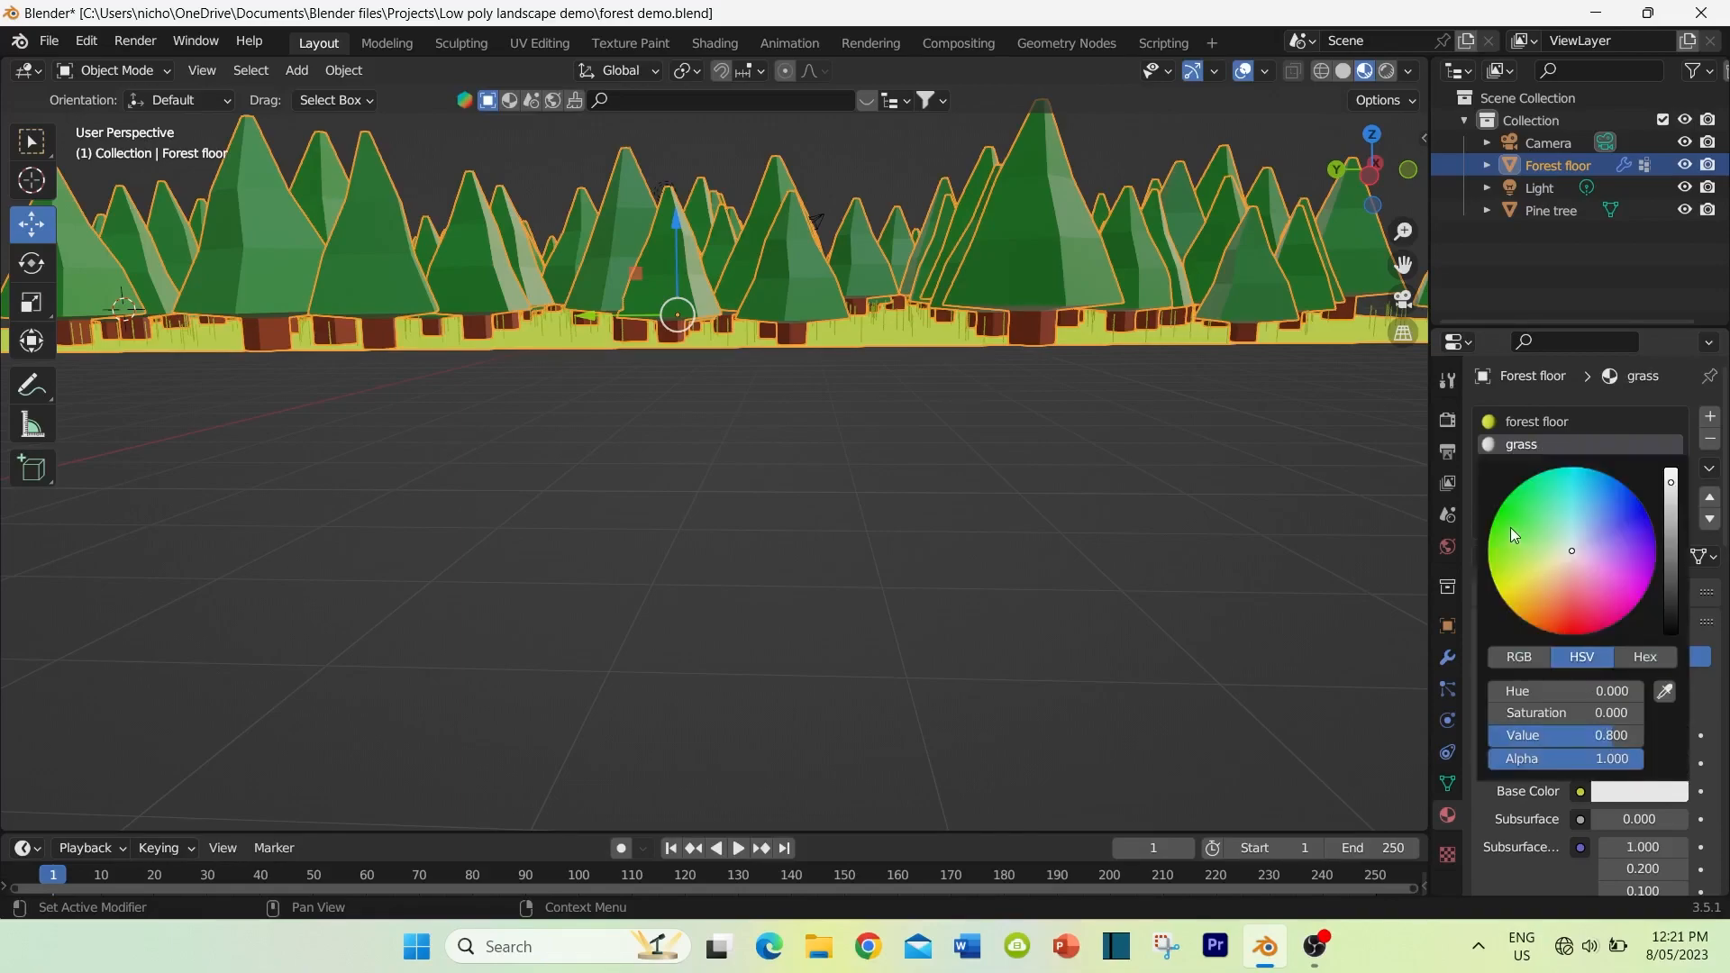
left_click_drag(1500, 532, 1514, 603)
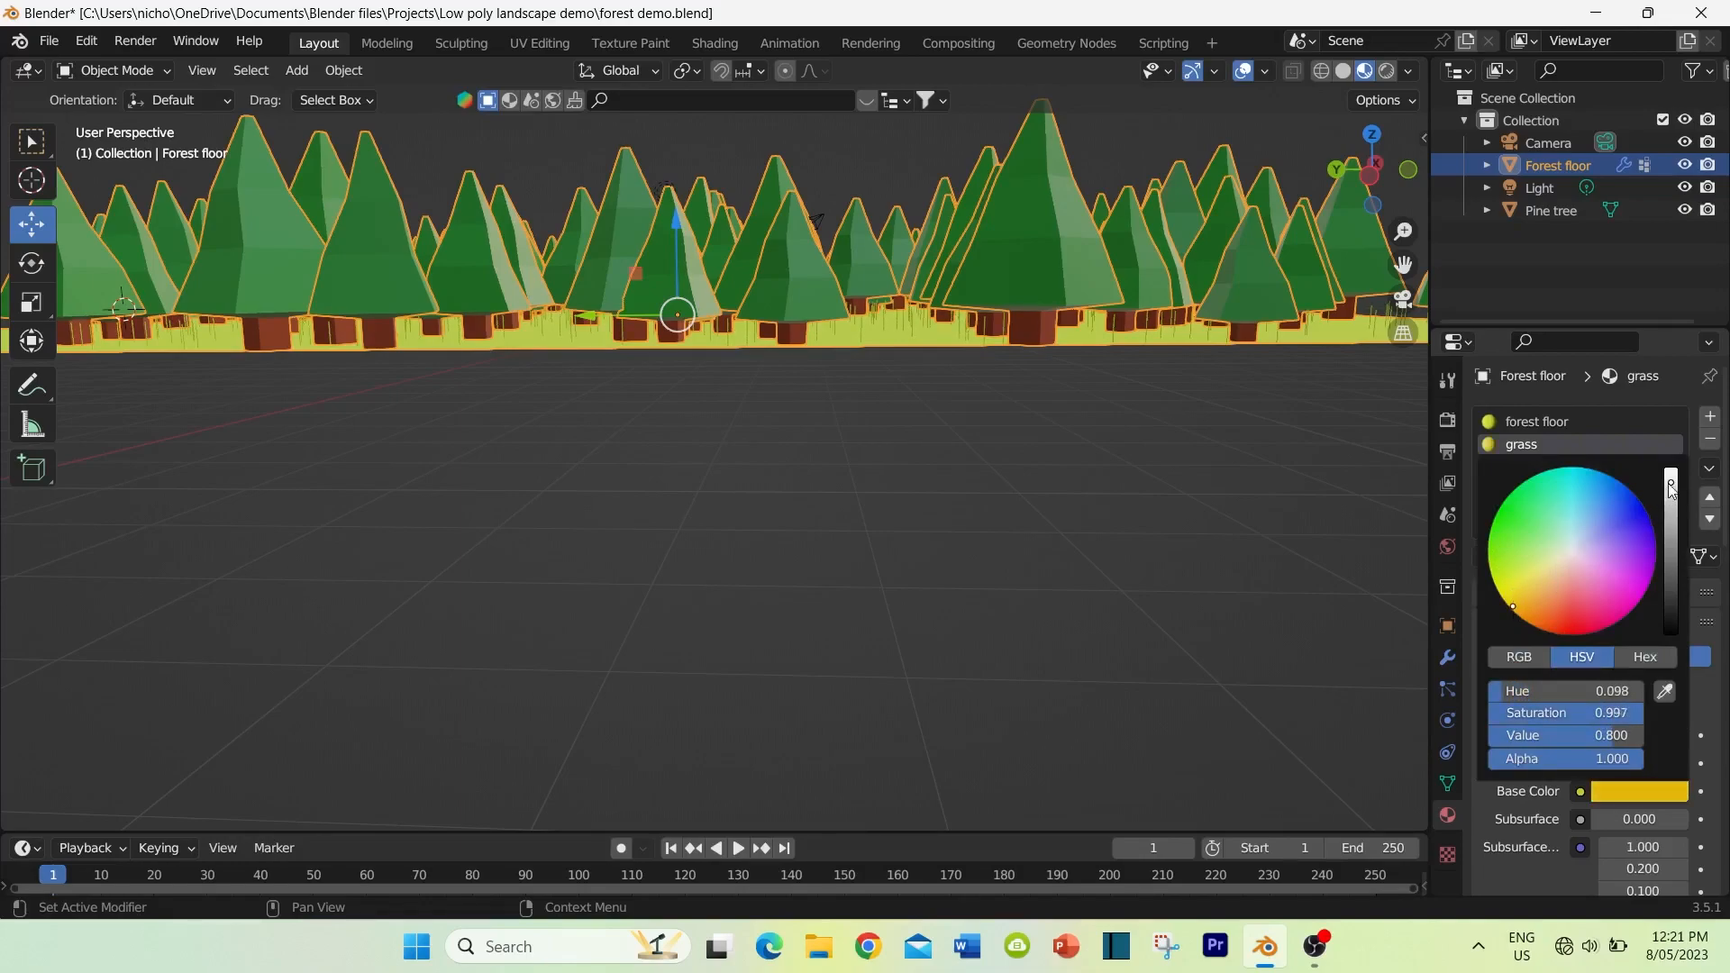
left_click_drag(1670, 482, 1670, 495)
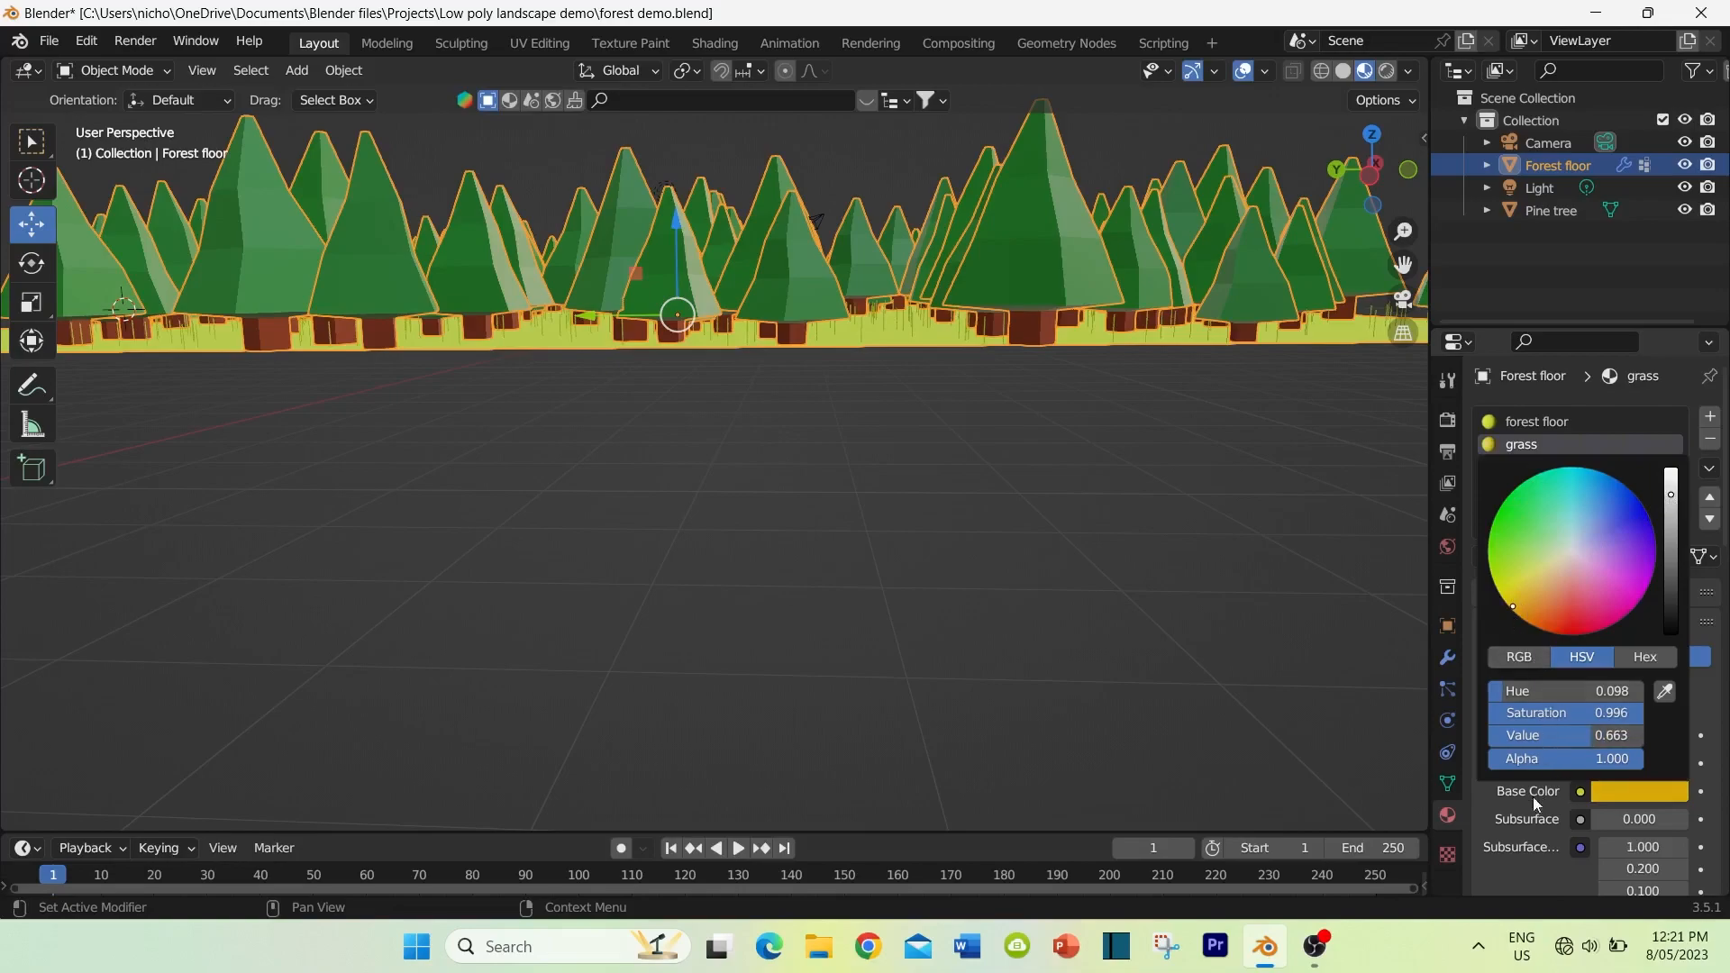
scroll(1527, 815, "down", 8)
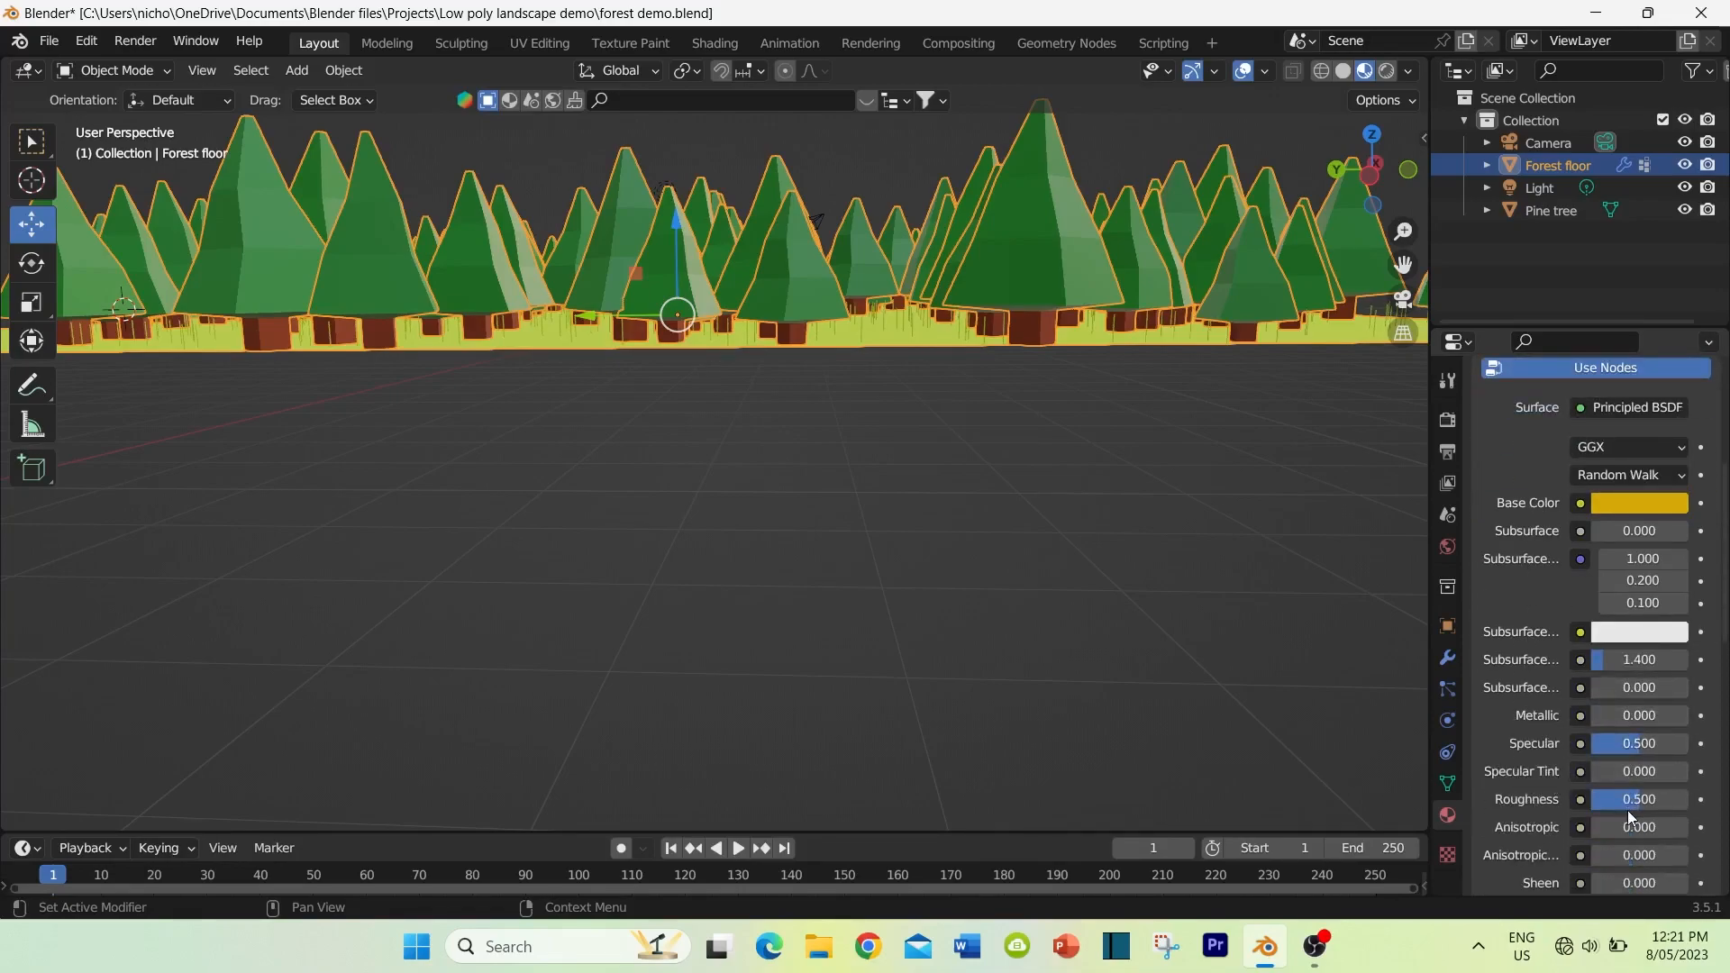
left_click_drag(1609, 800, 1644, 800)
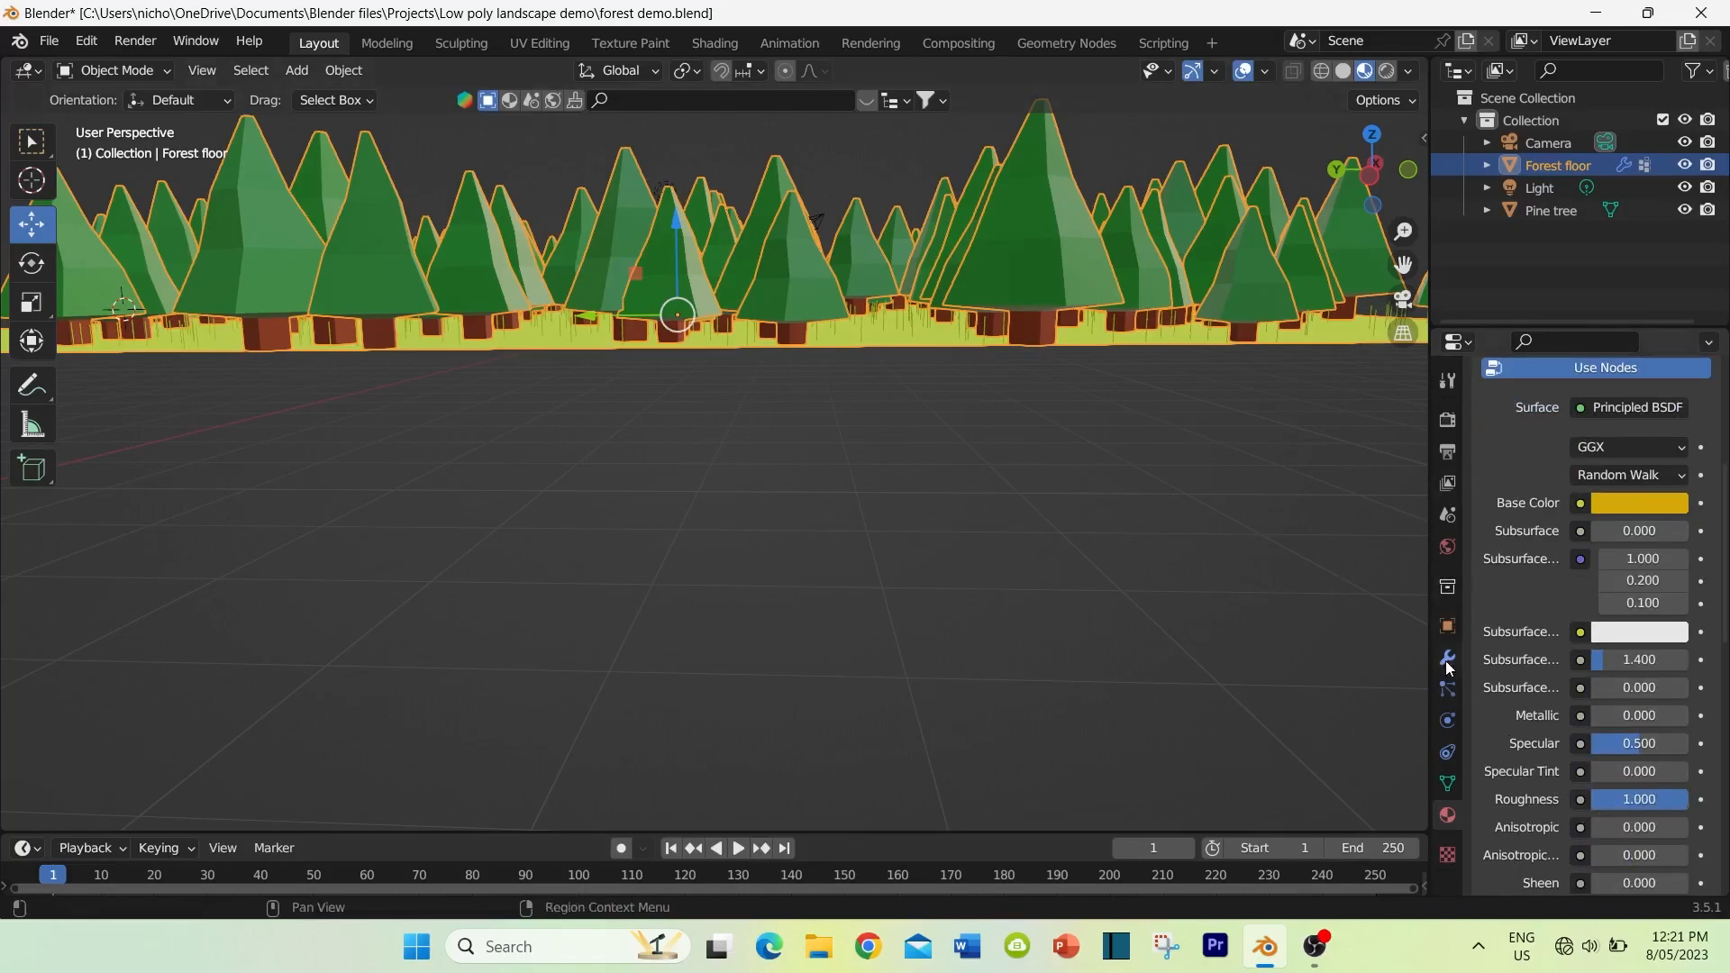
Step: Assign the grass material to the rendered hair of the grass particle system
left_click(1445, 690)
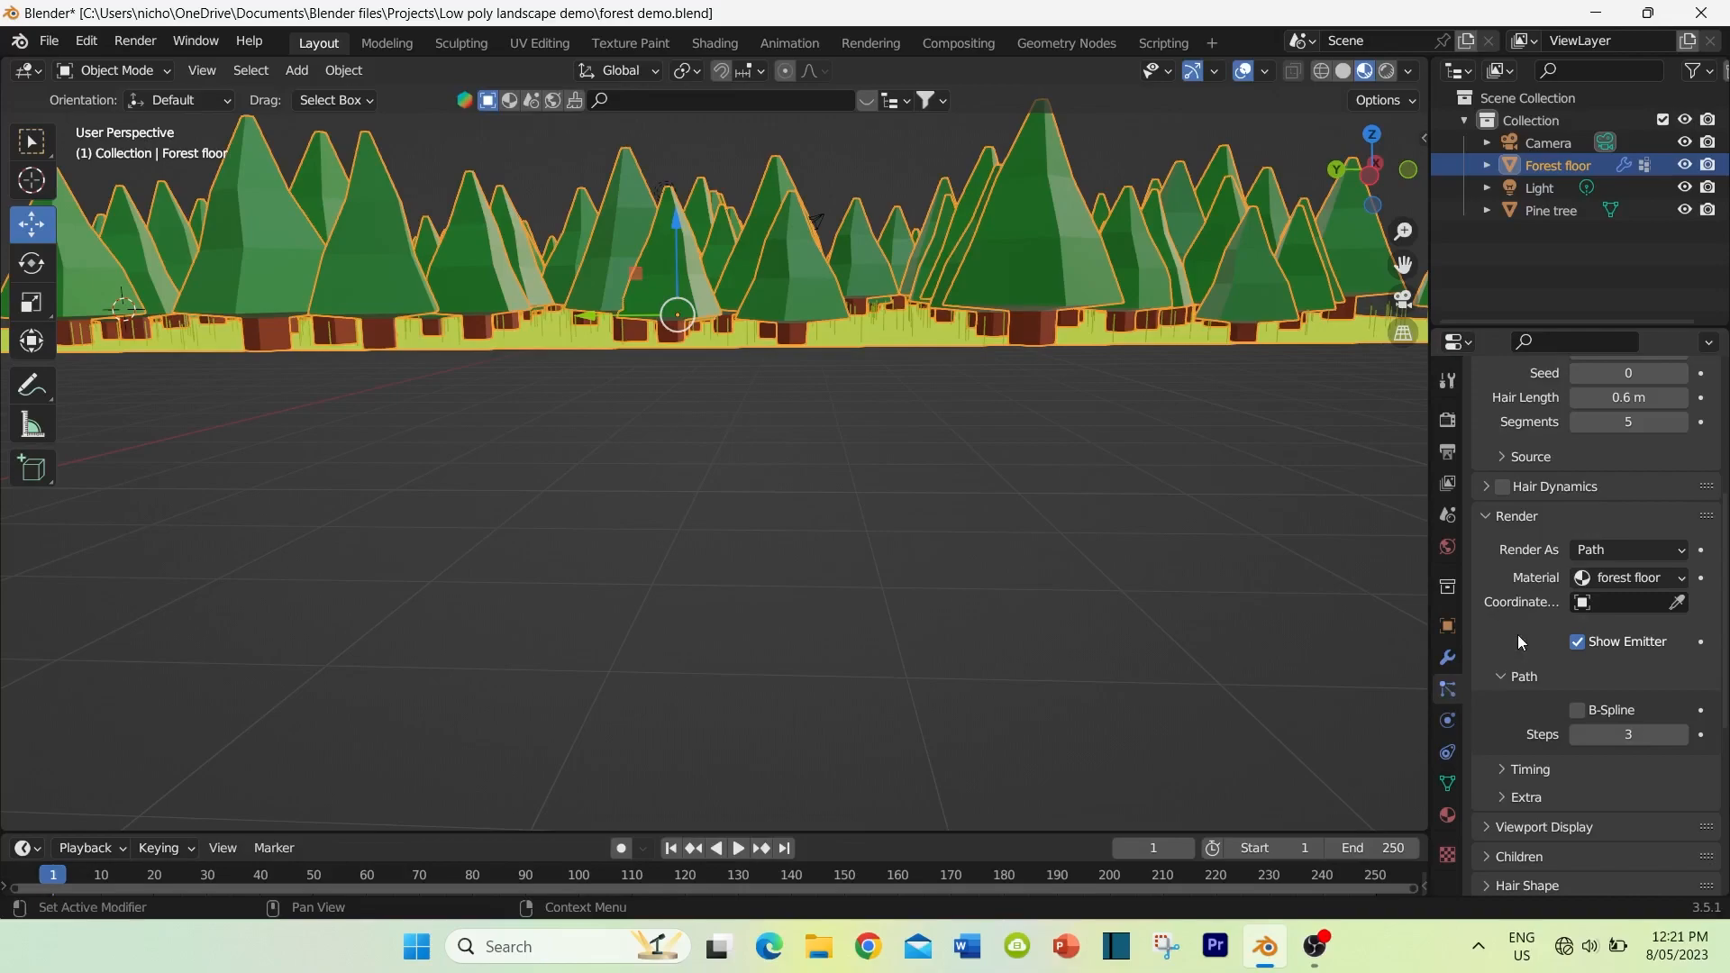
left_click(1612, 576)
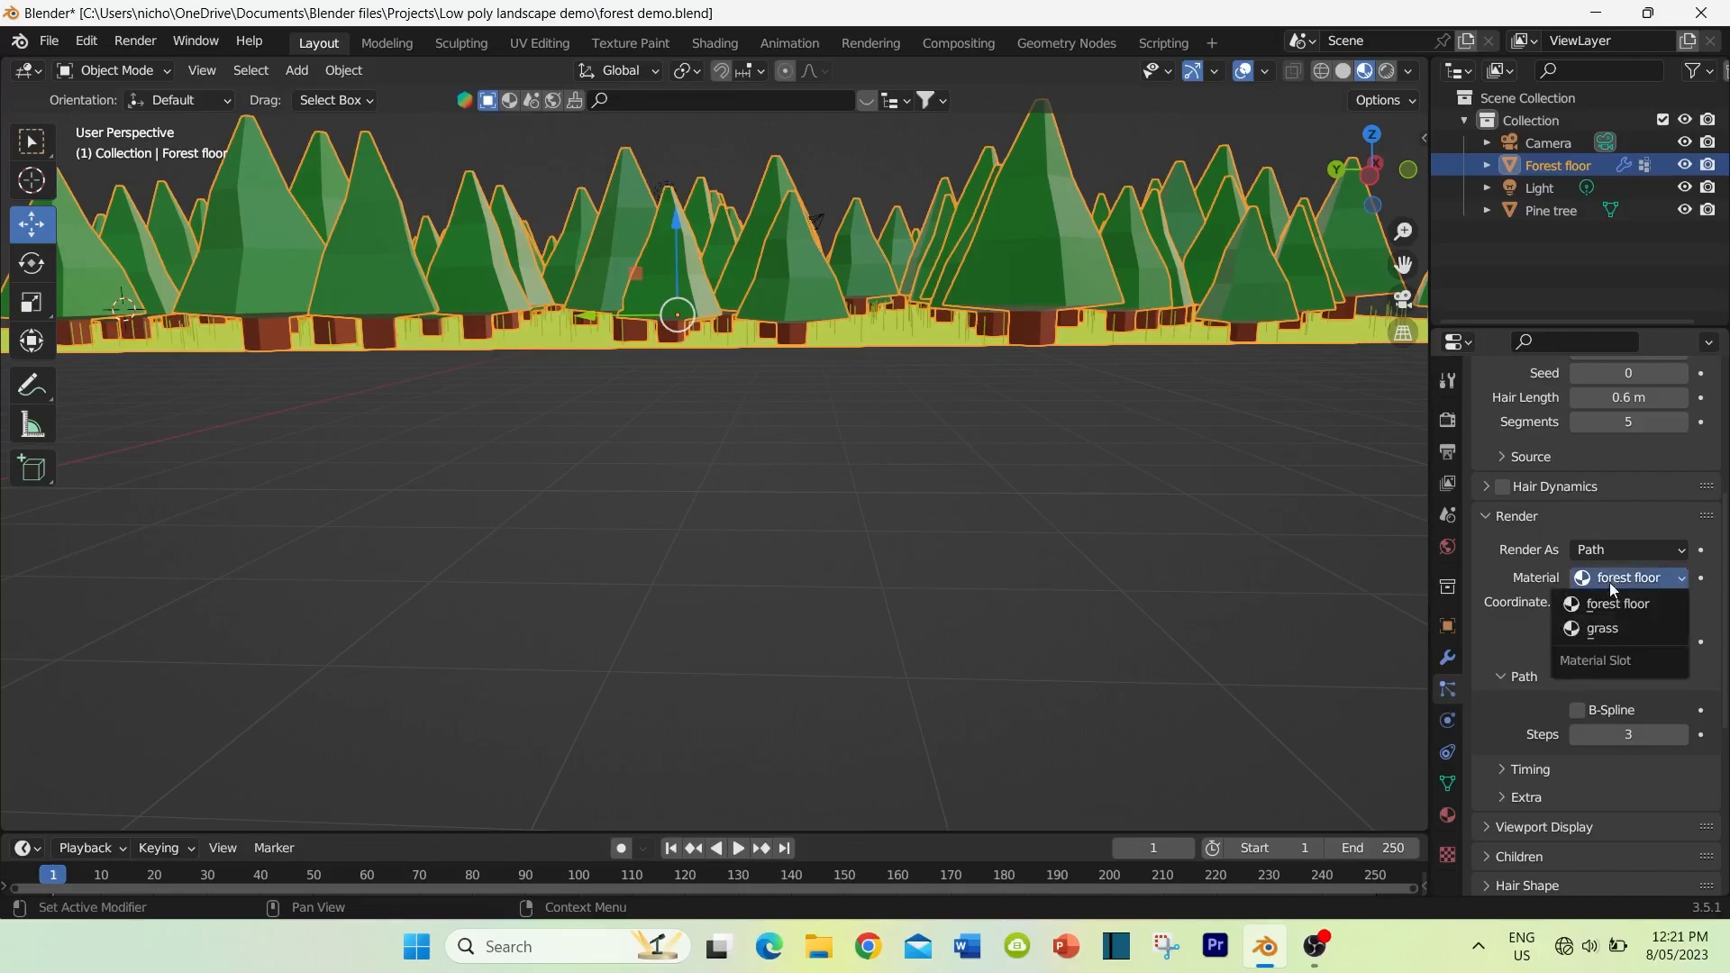
left_click(1598, 629)
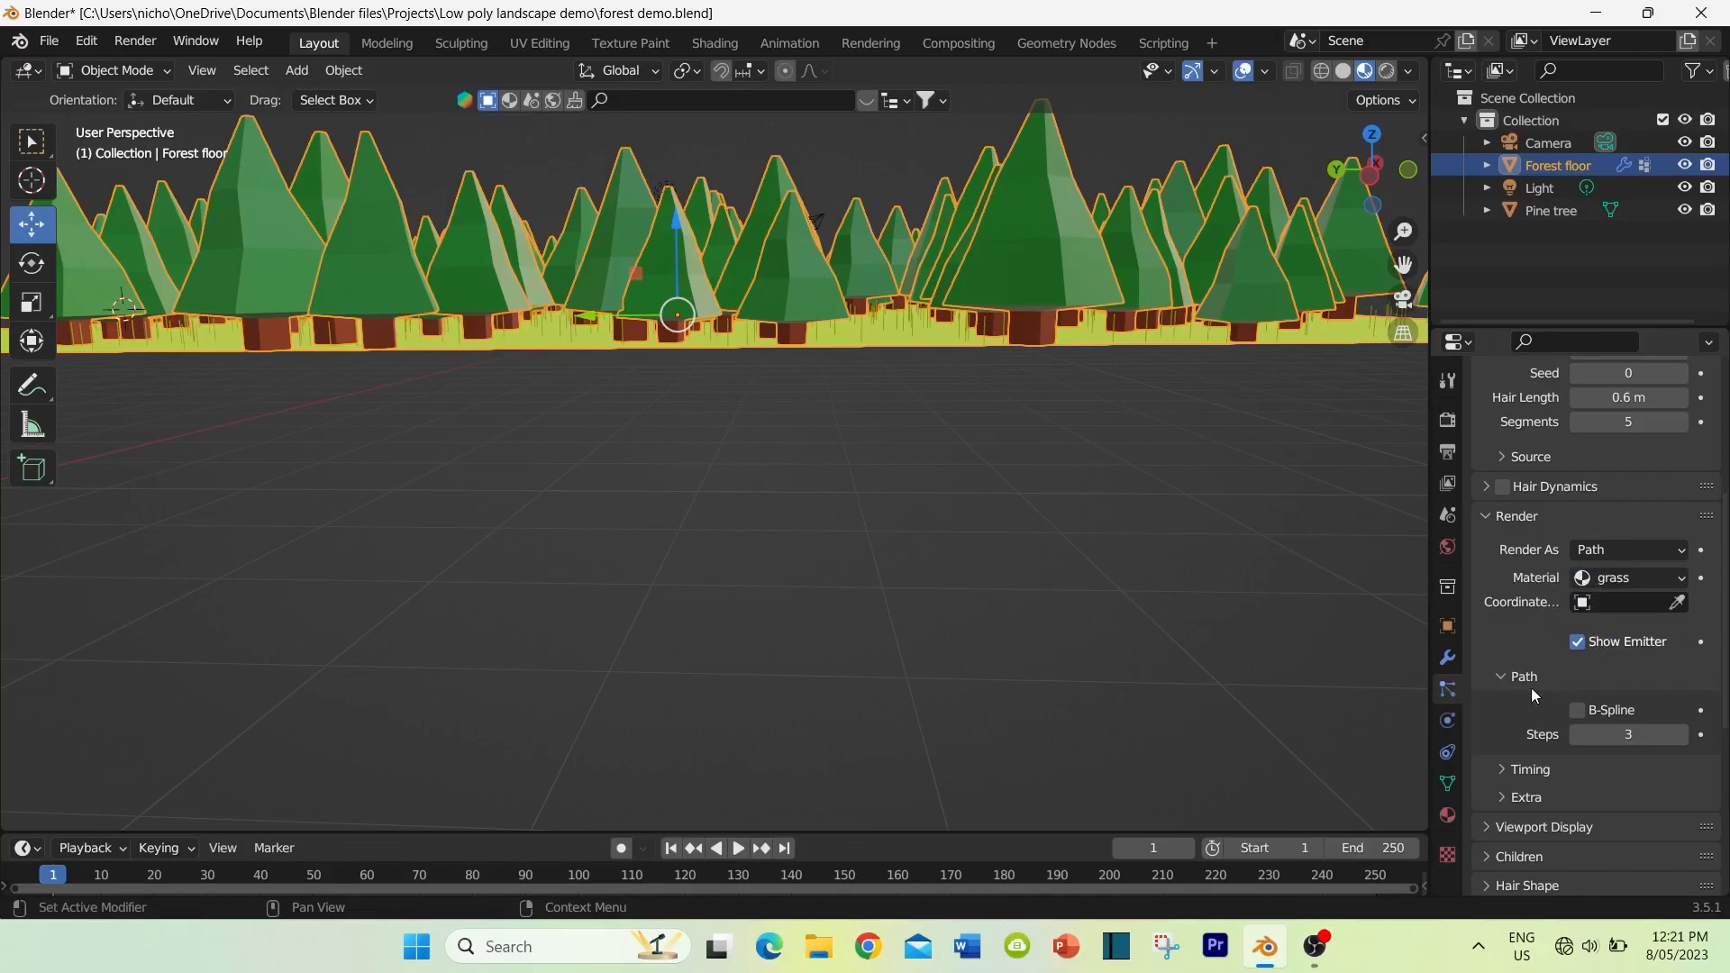
Step: Enable Simple children for the grass particles and set their render amount to 10
scroll(1521, 629, "down", 6)
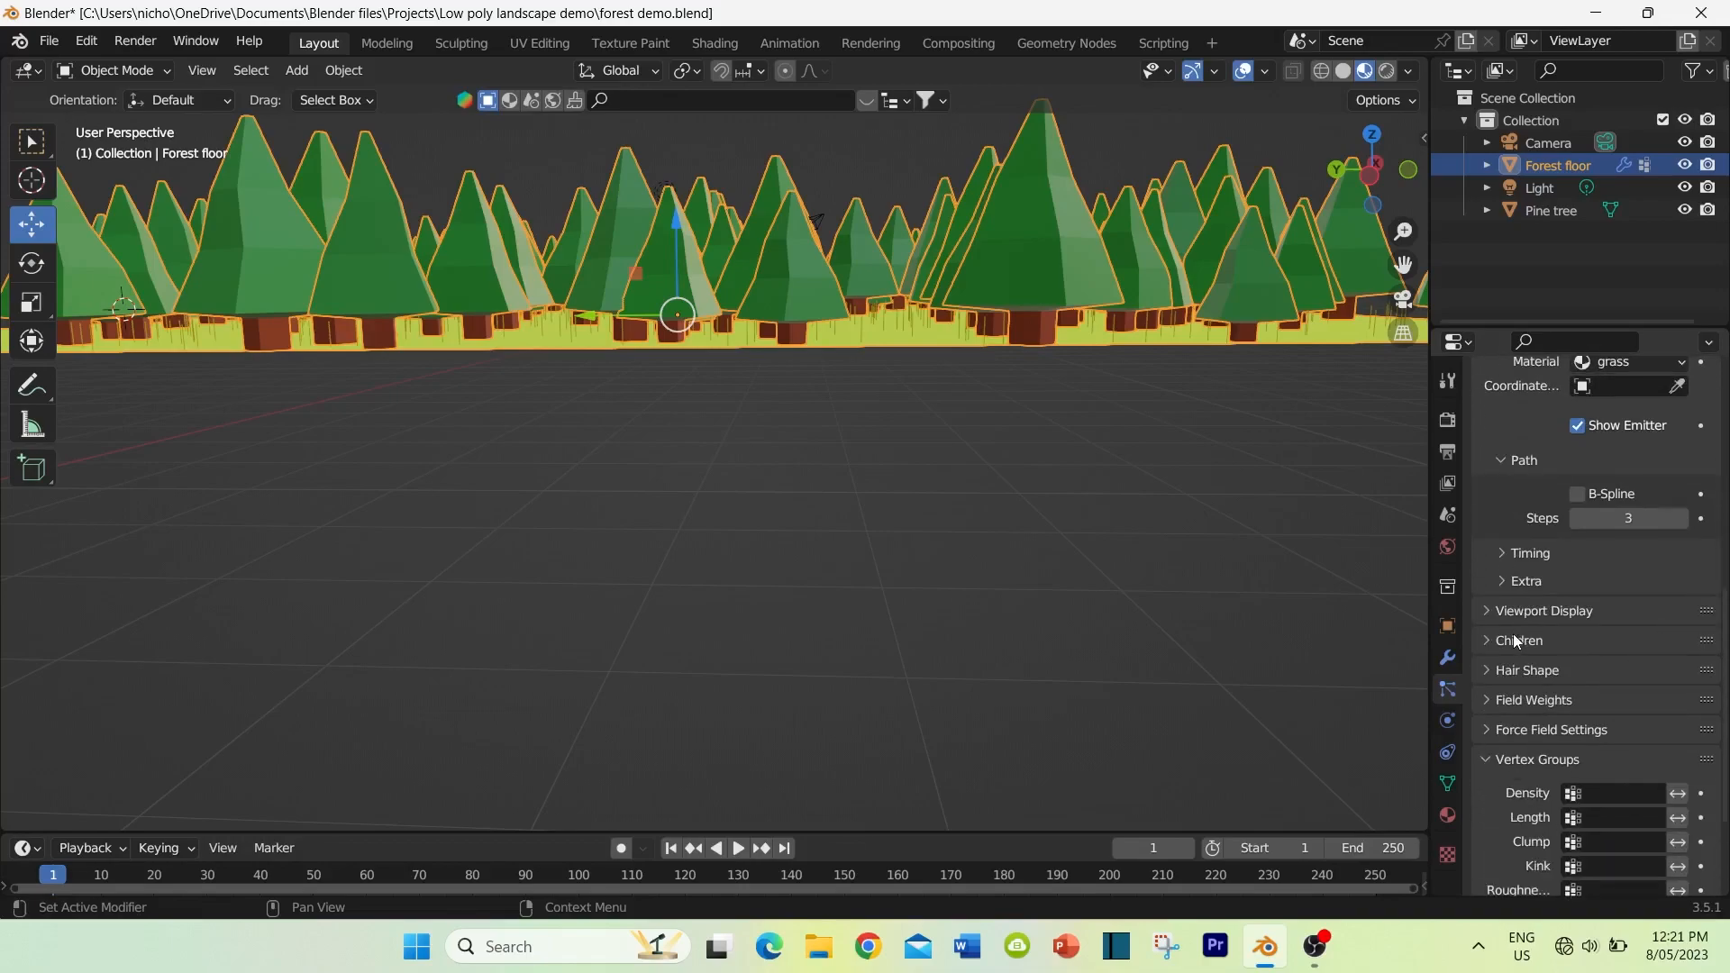
left_click(1485, 641)
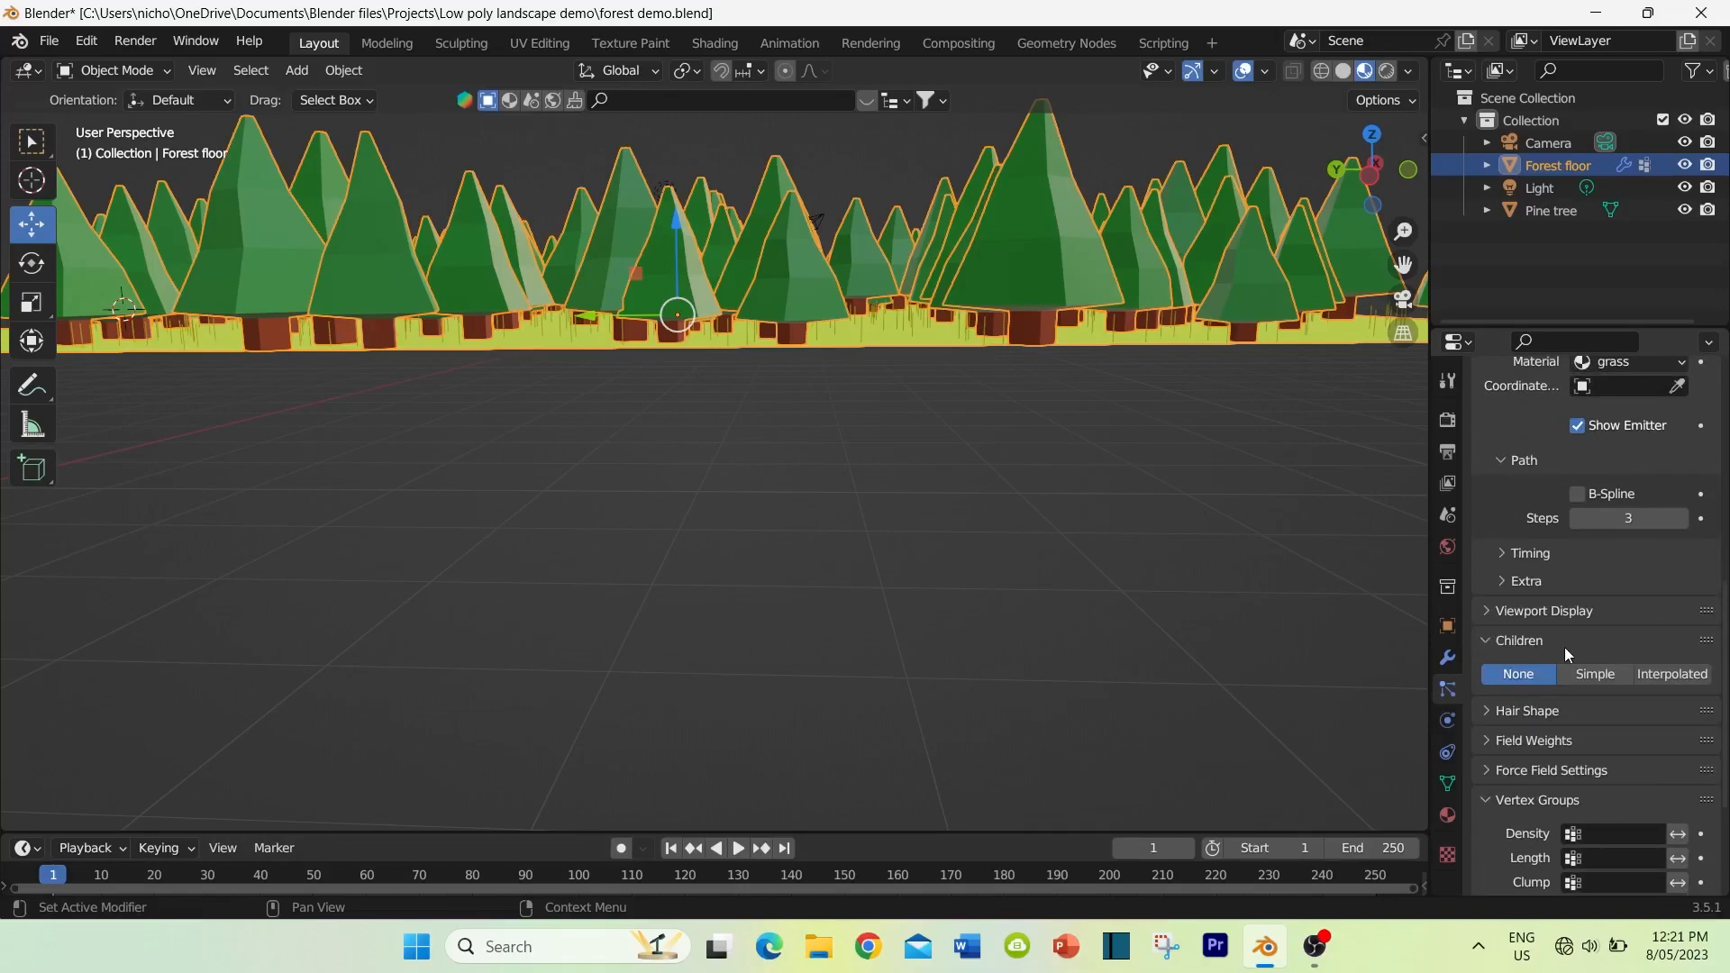
left_click(1588, 674)
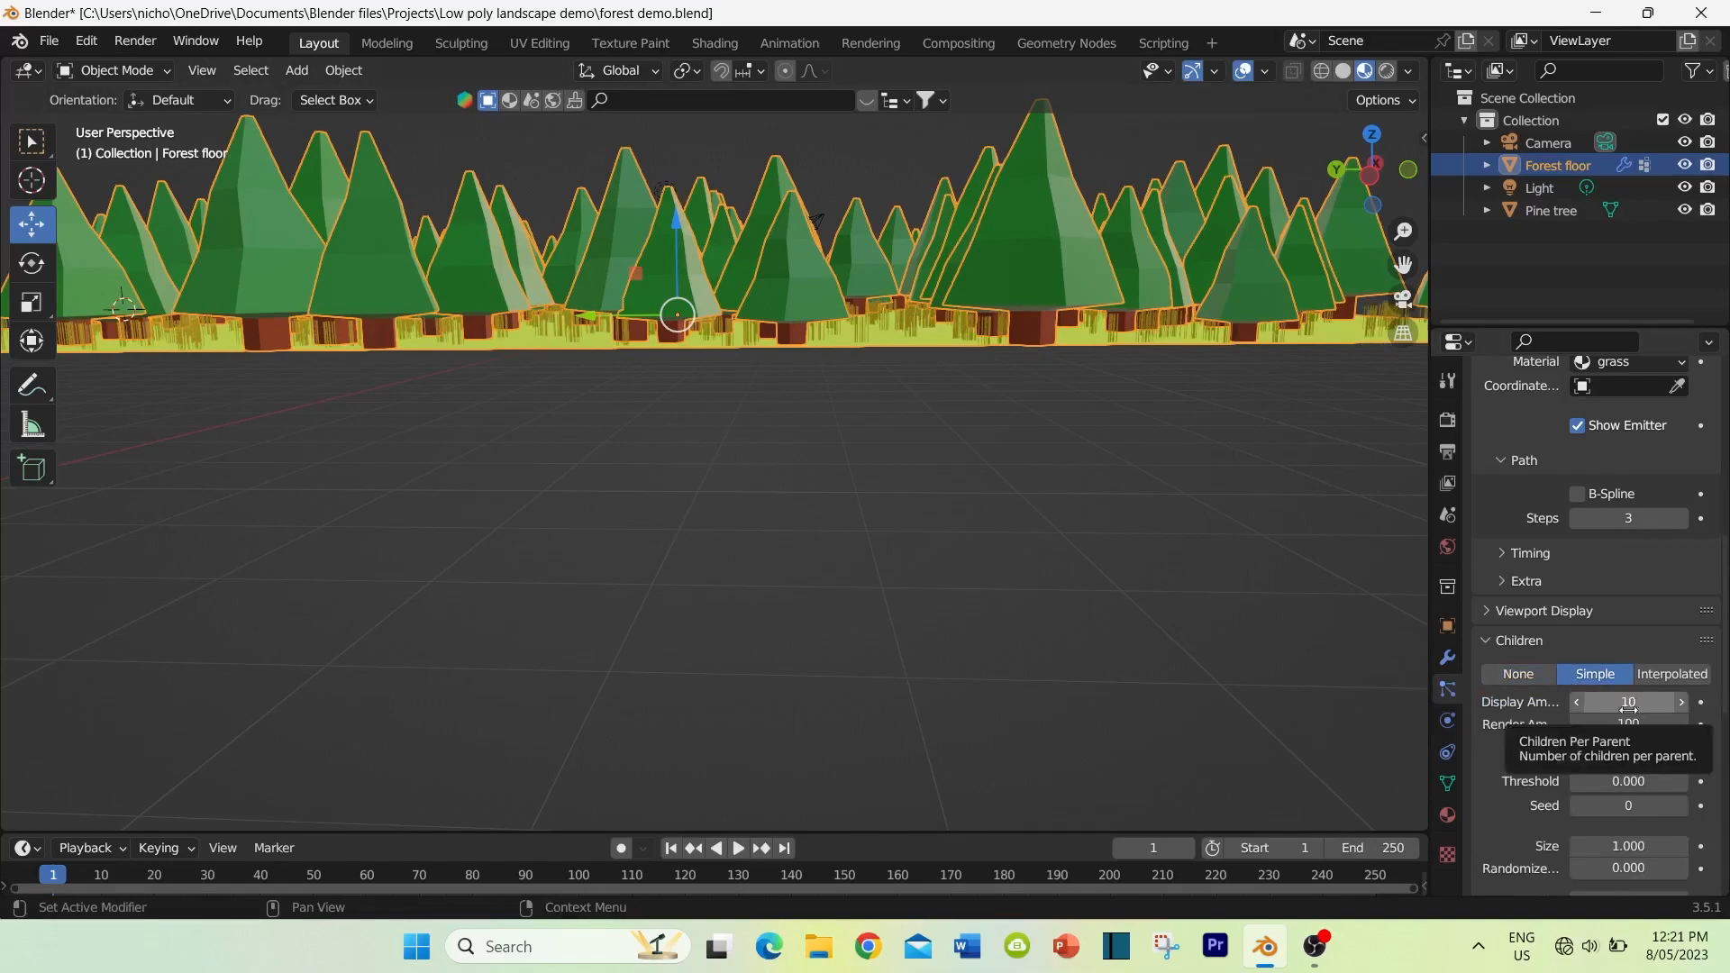
left_click(1627, 726)
type("1")
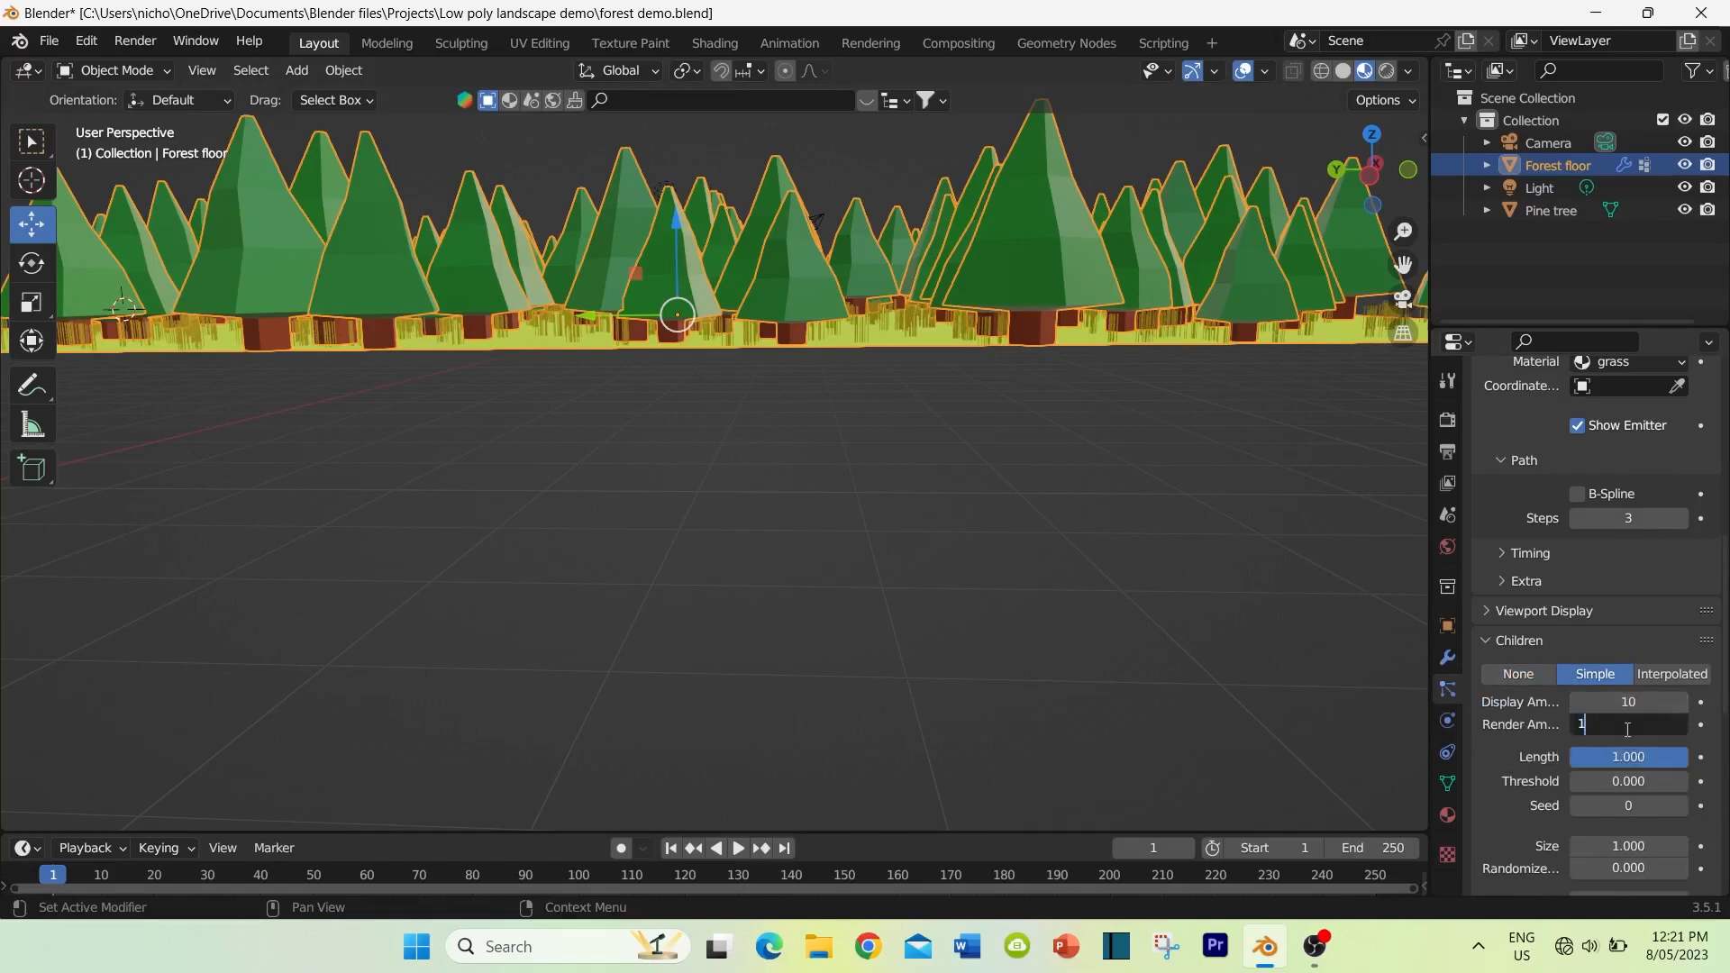
type("0")
key("Return")
scroll(995, 408, "up", 3)
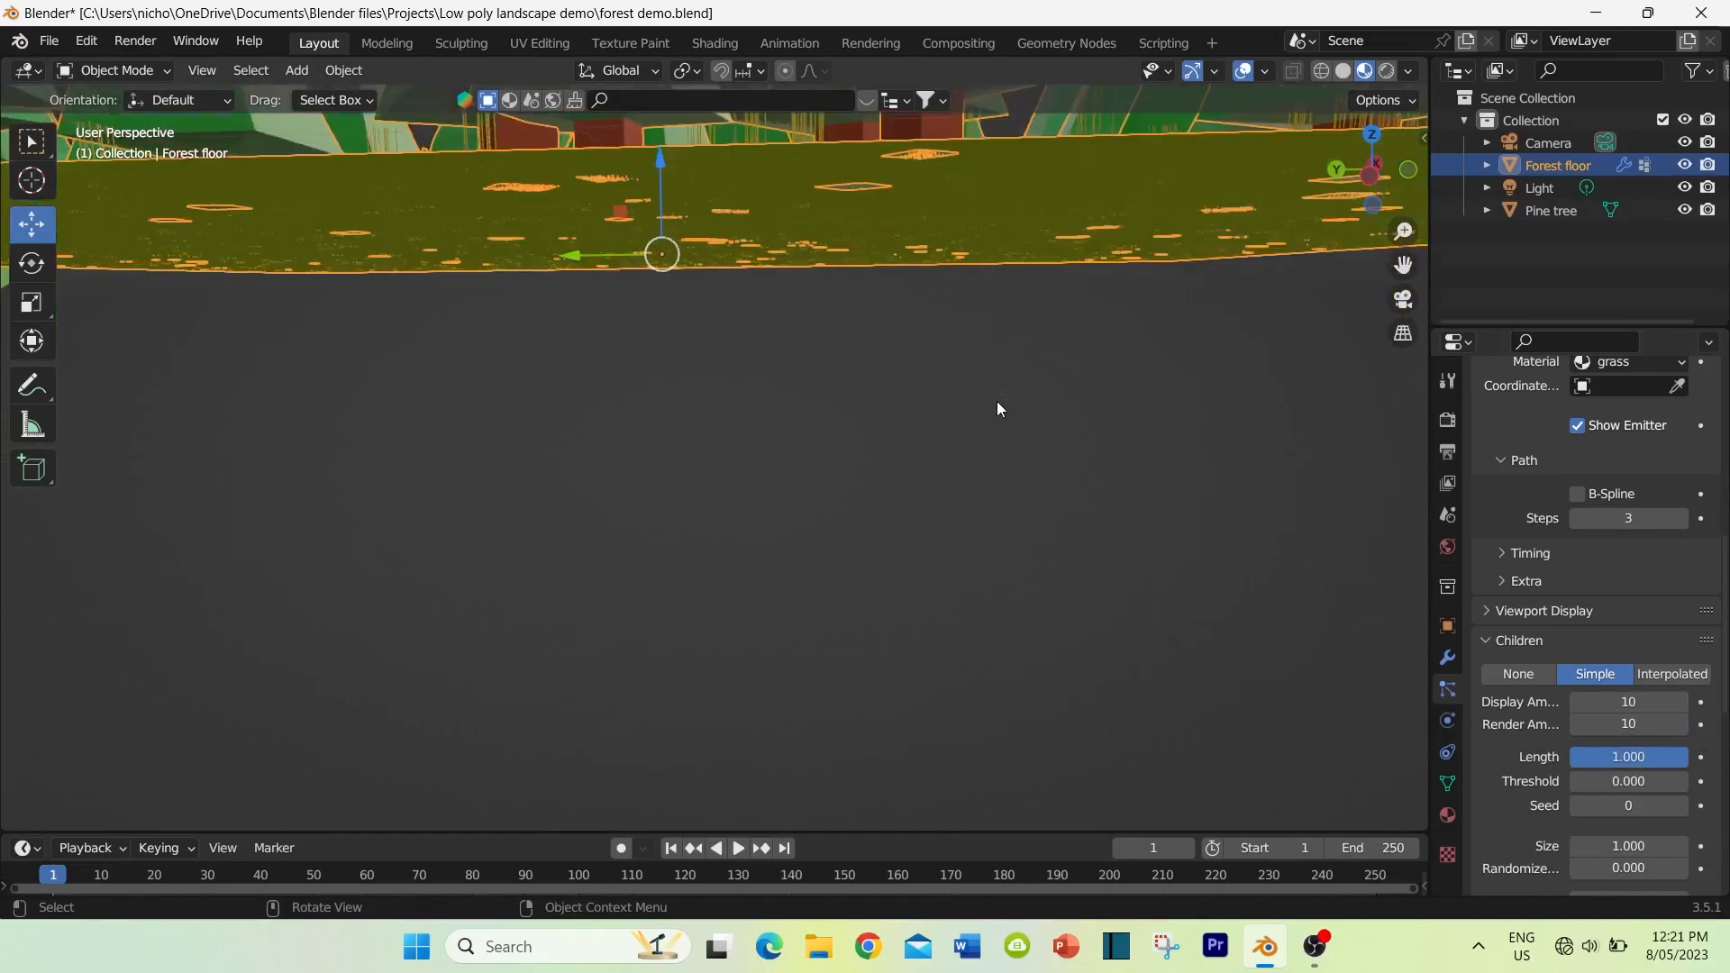
scroll(997, 402, "down", 1)
scroll(996, 402, "down", 4)
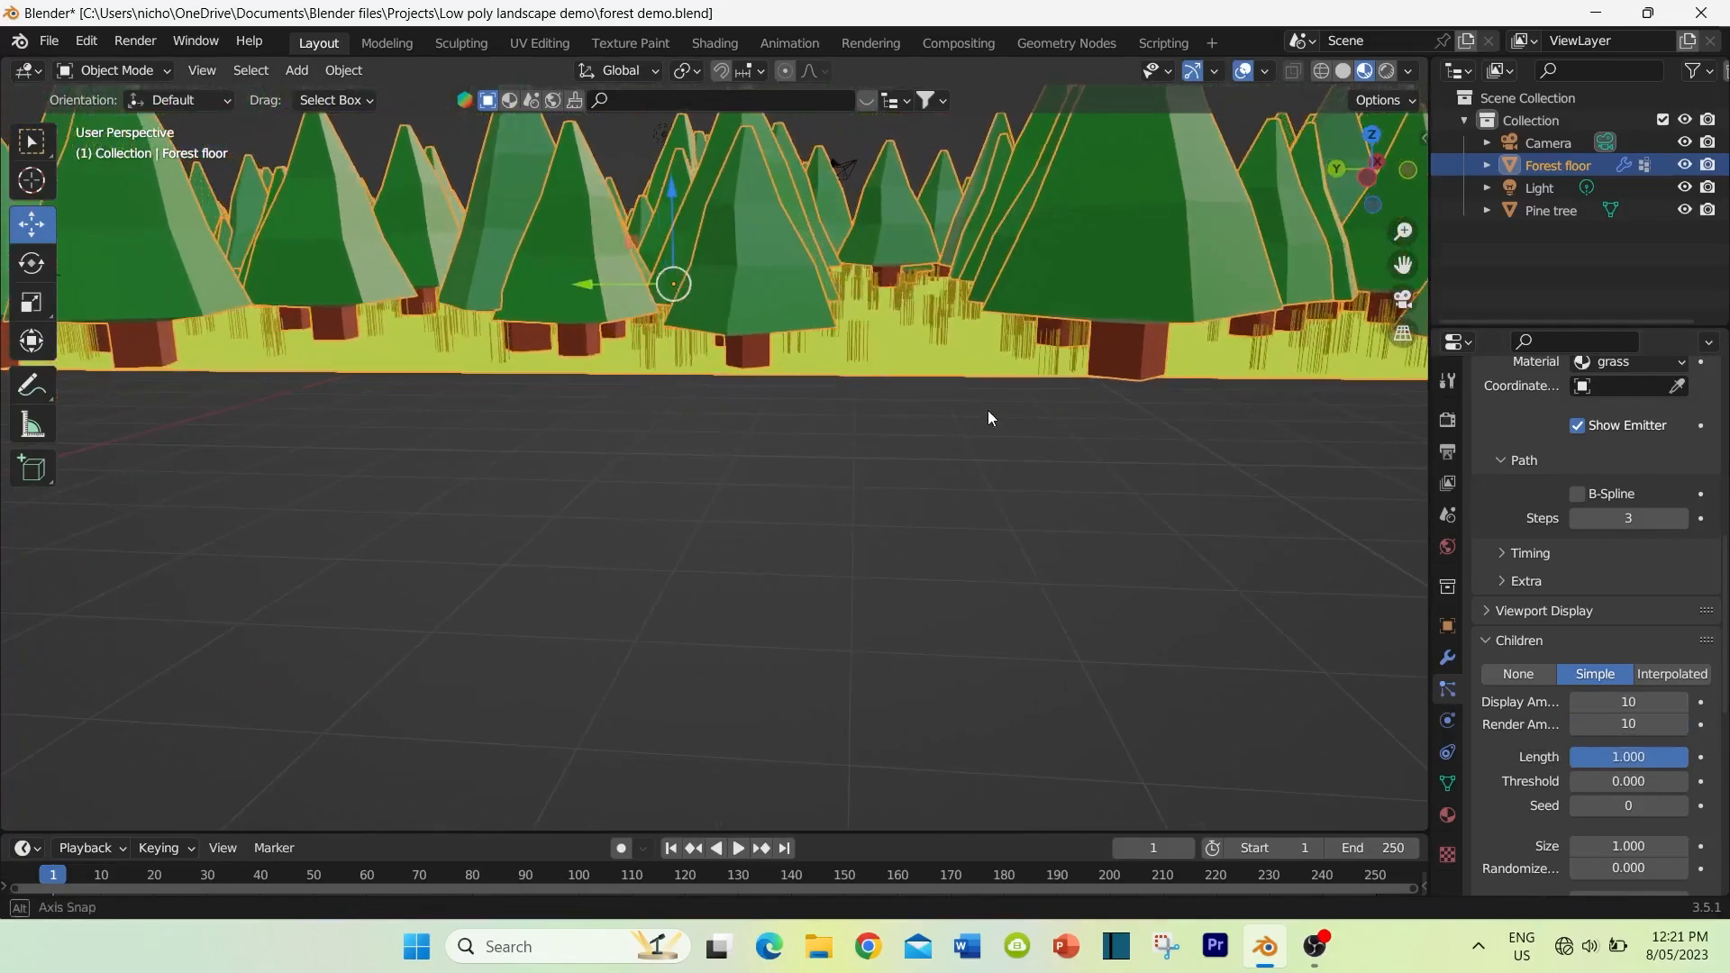
Step: Set the radius of the grass children to 0.31 m
scroll(1527, 733, "down", 3)
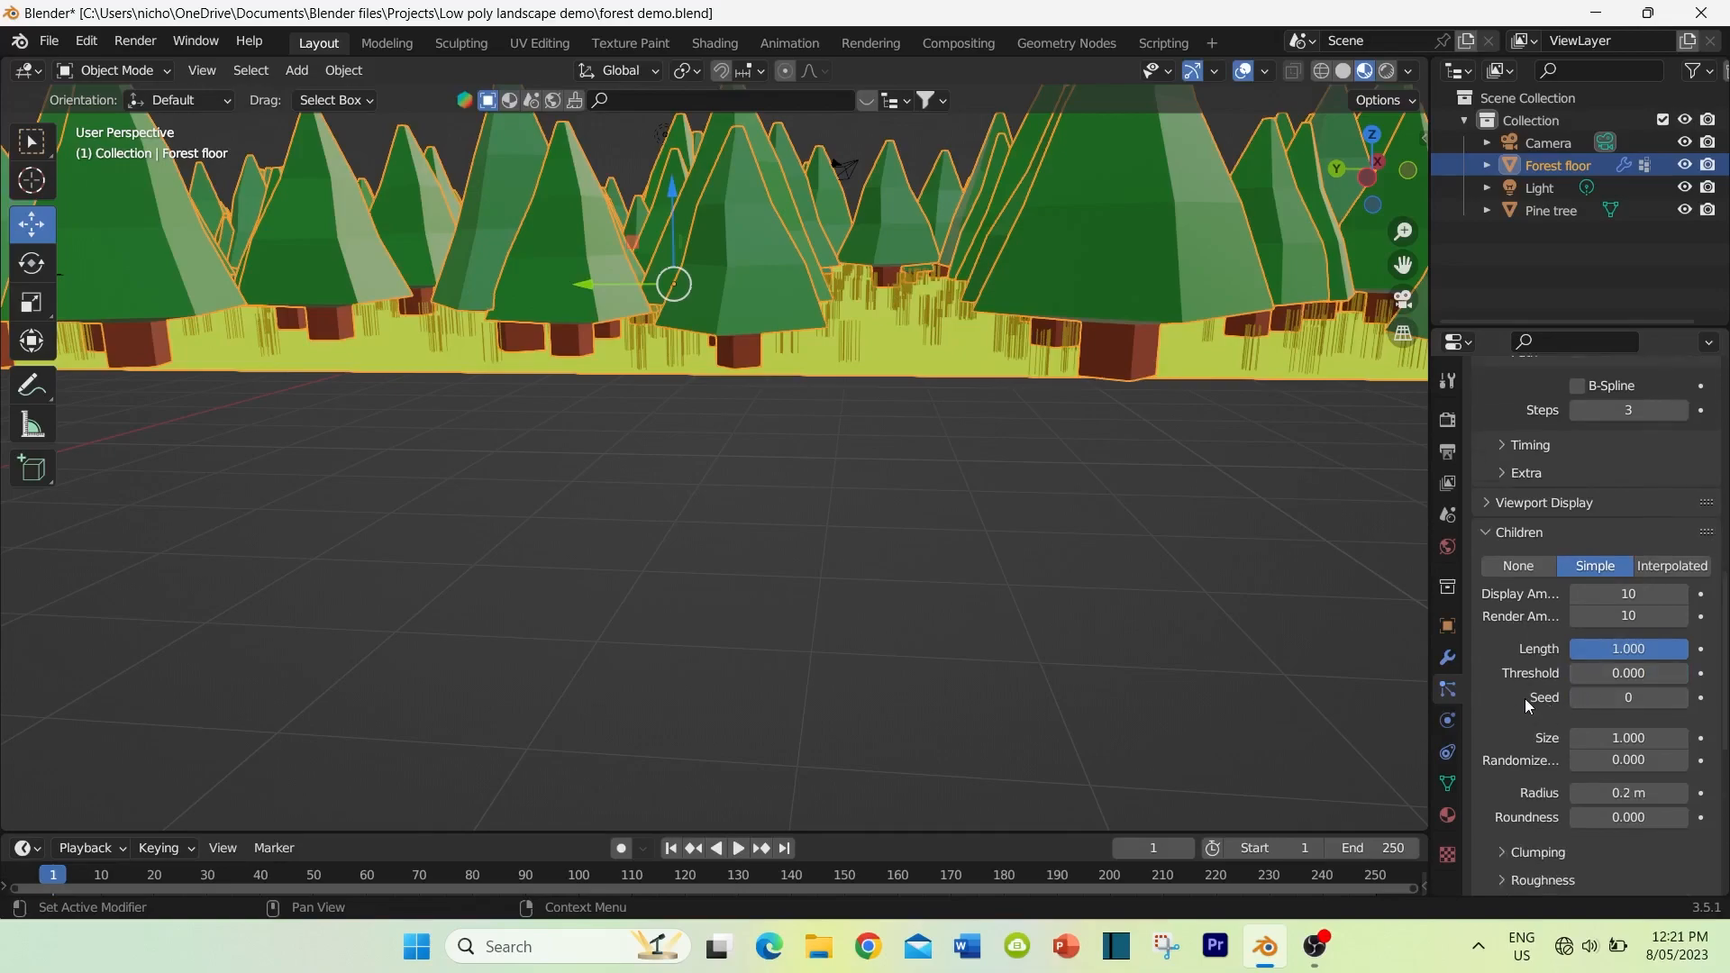
scroll(1577, 694, "down", 1)
left_click_drag(1615, 757, 1627, 757)
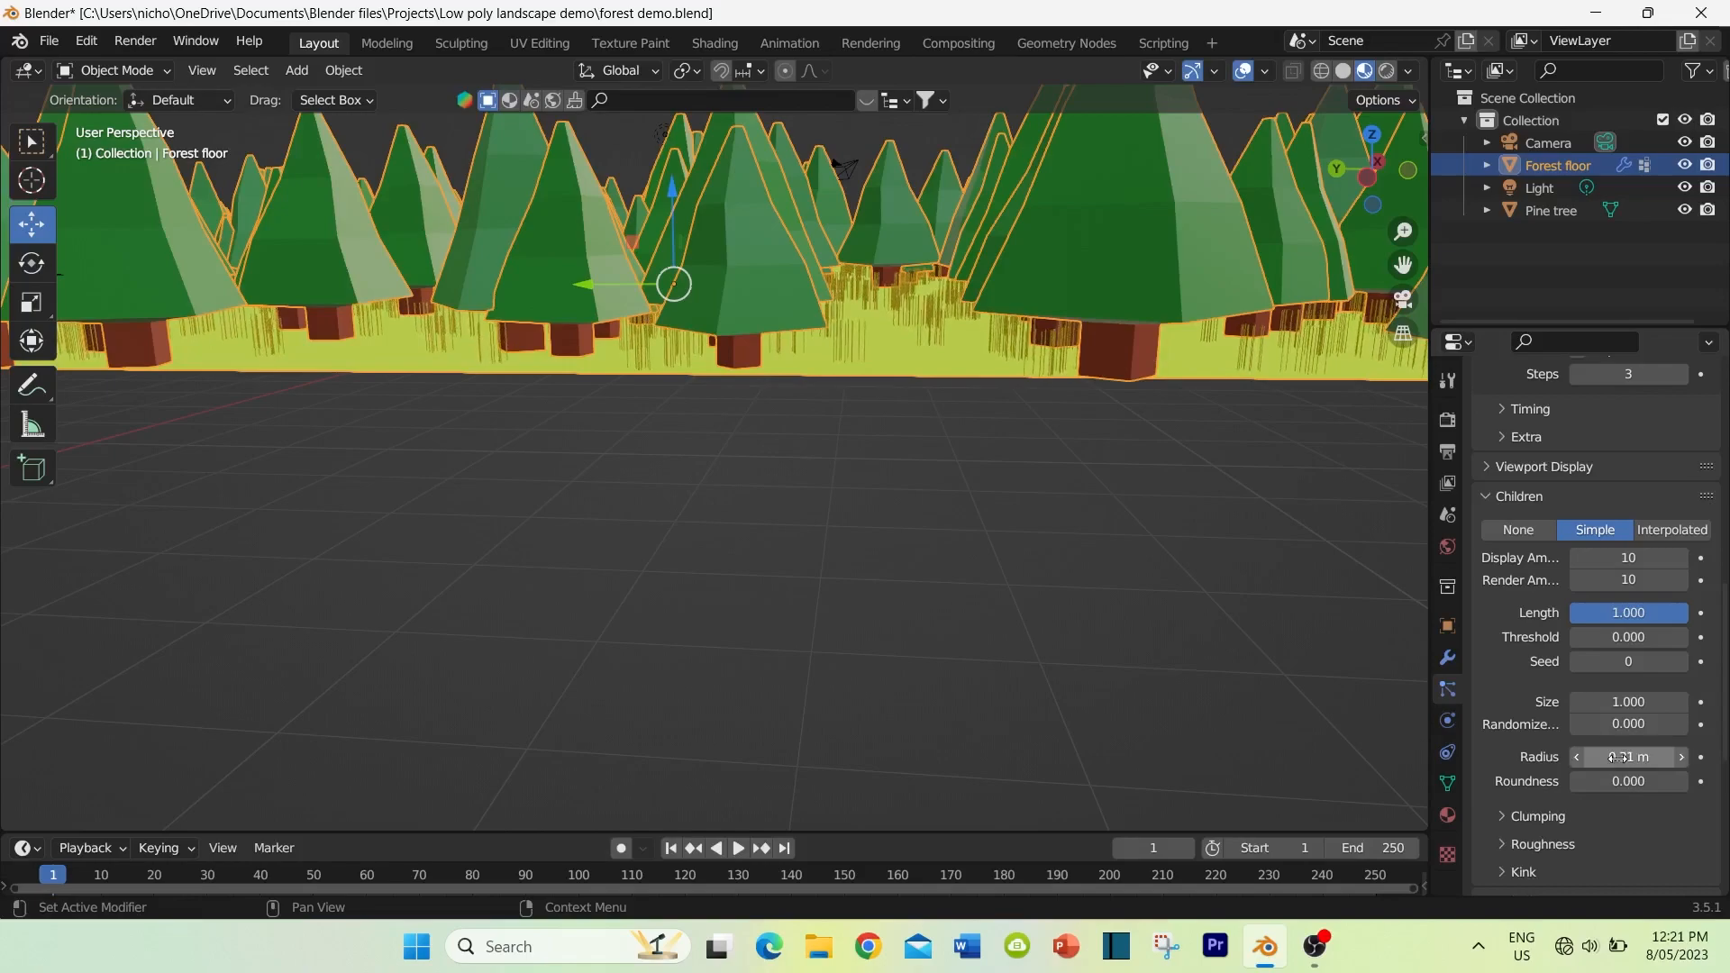
Step: Set the clumping of the grass children to a clump of -0.746, a shape of 0.075 and a twist of 0.104
scroll(1532, 683, "down", 1)
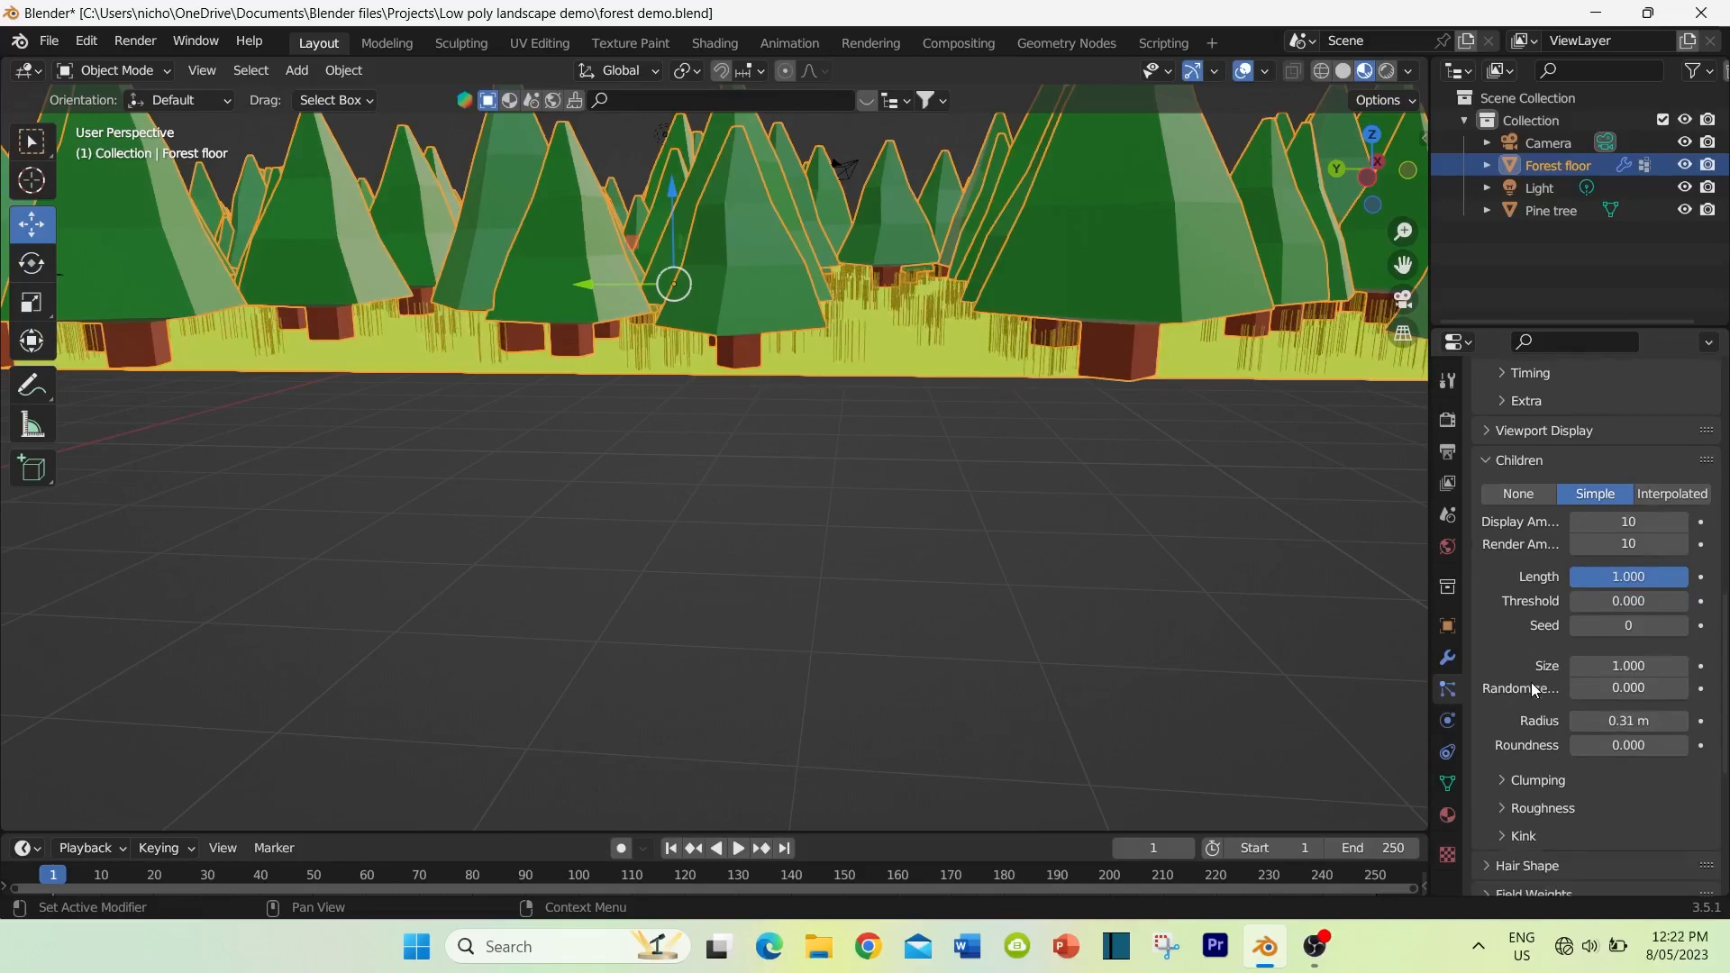
scroll(1502, 710, "down", 1)
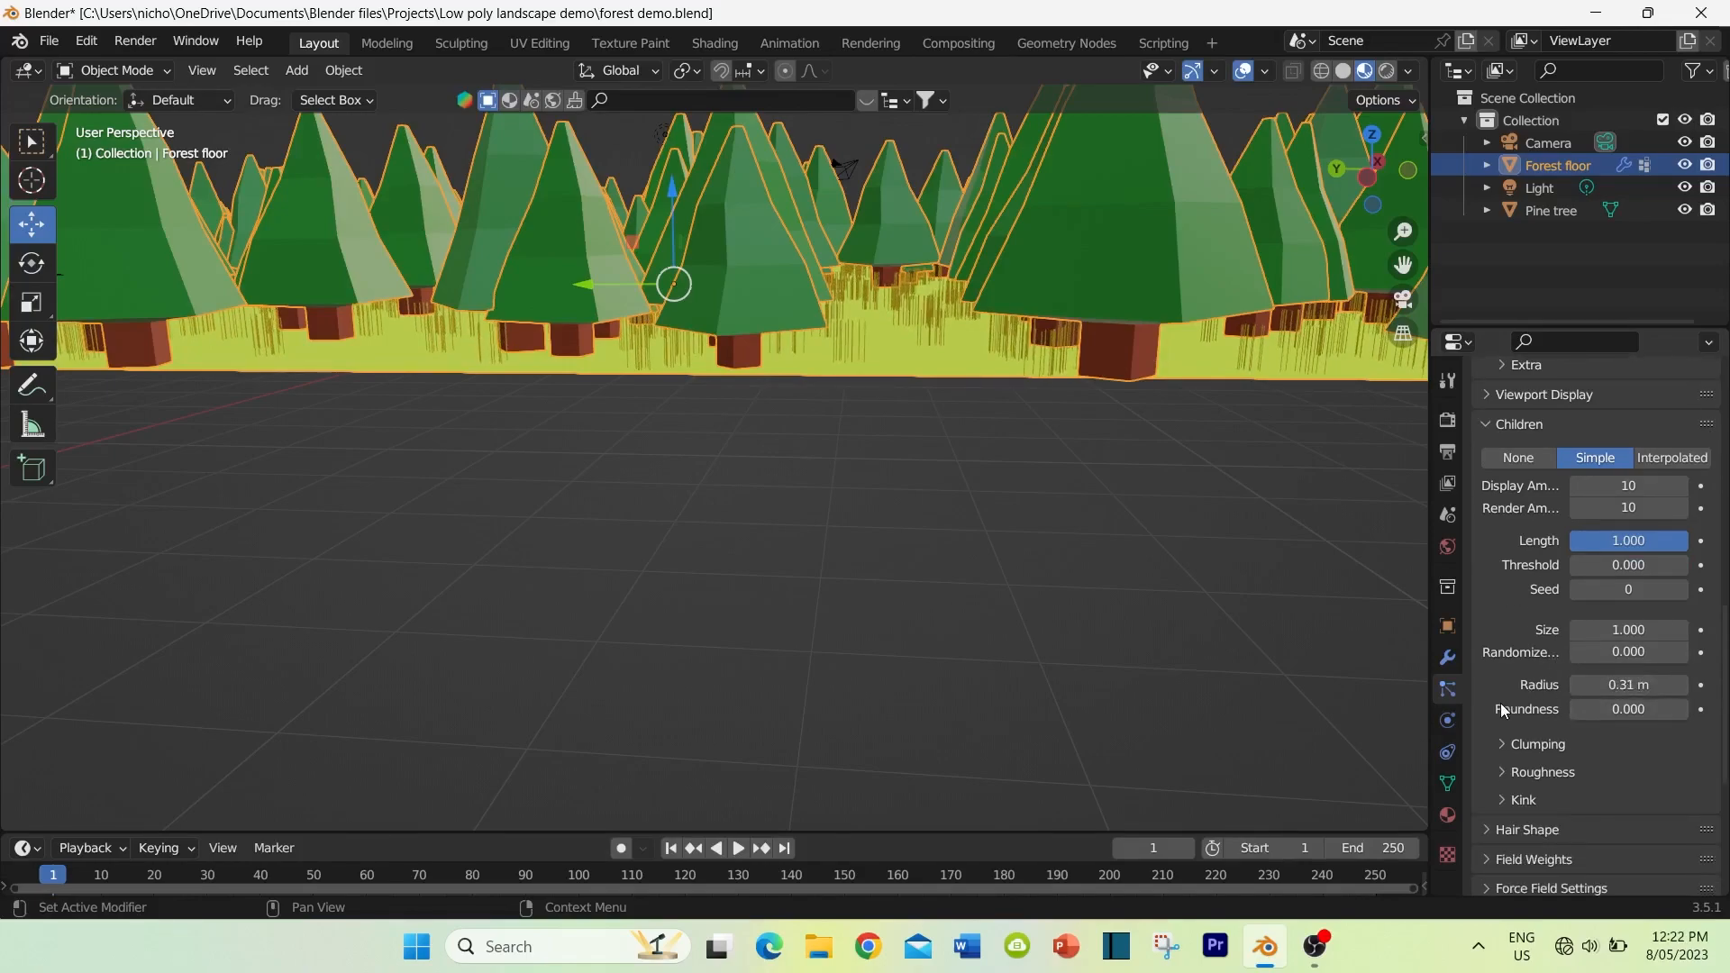
left_click(1505, 745)
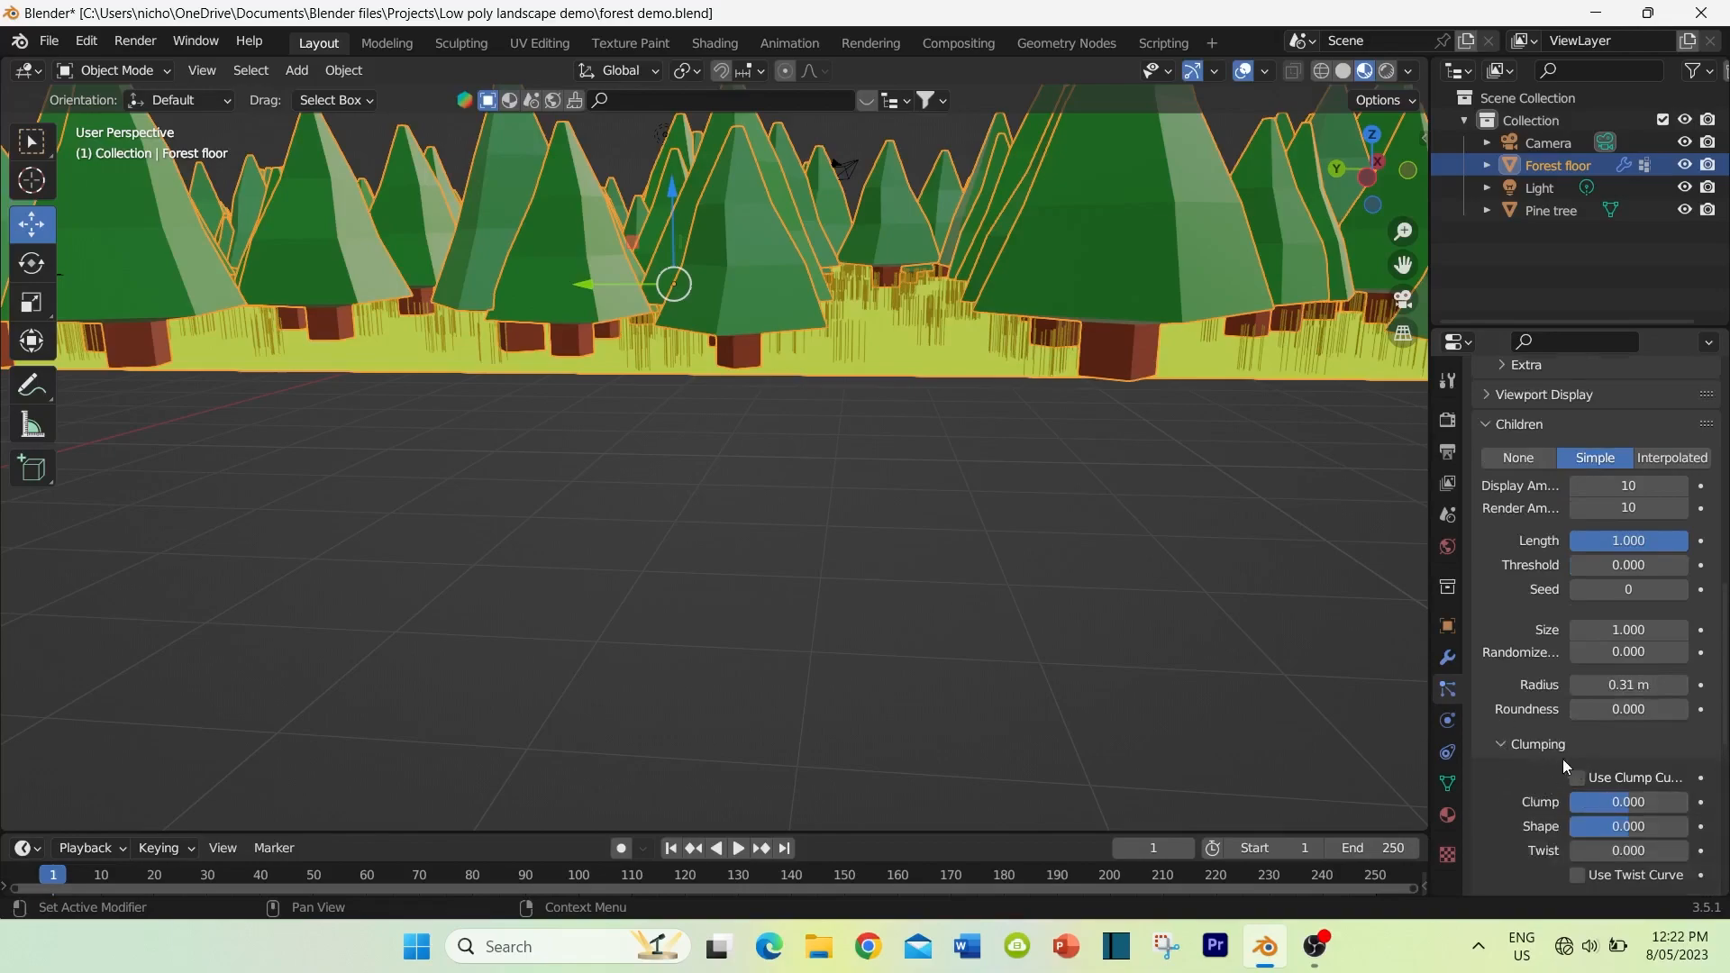
scroll(1587, 746, "down", 3)
left_click_drag(1629, 694, 1579, 694)
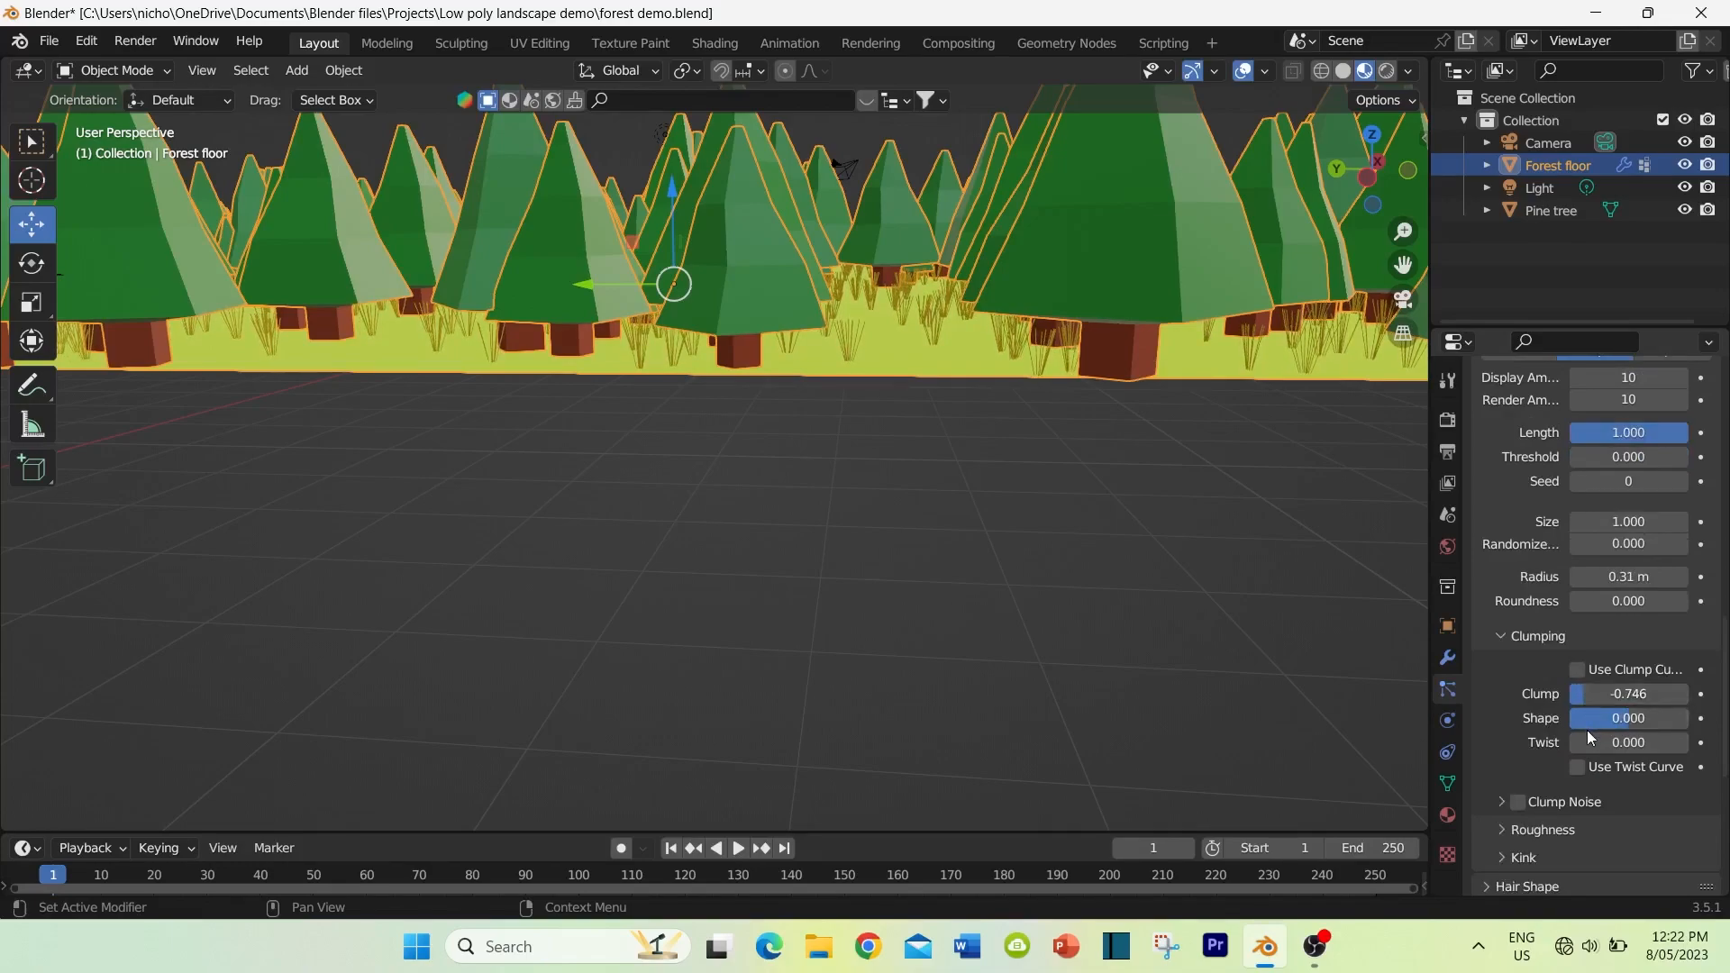
mouse_move(1592, 743)
left_mouse_down()
mouse_move(1643, 742)
mouse_move(1607, 718)
left_mouse_up()
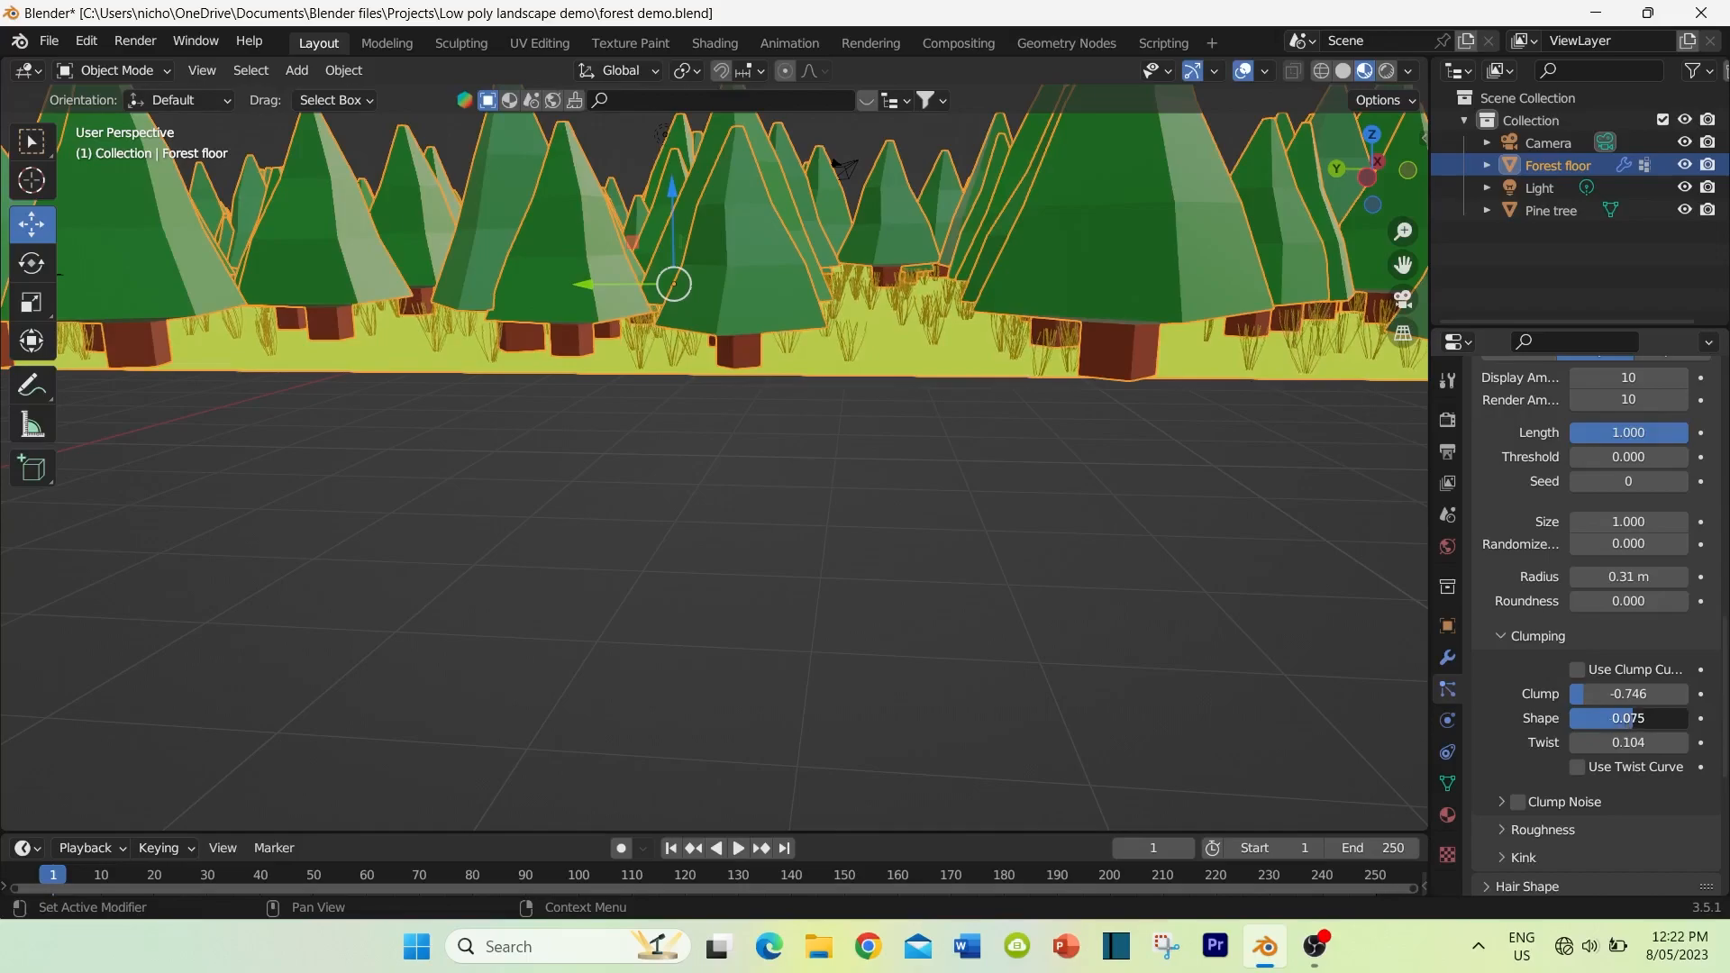
mouse_move(991, 547)
middle_mouse_down()
mouse_move(1018, 545)
mouse_move(969, 544)
middle_mouse_up()
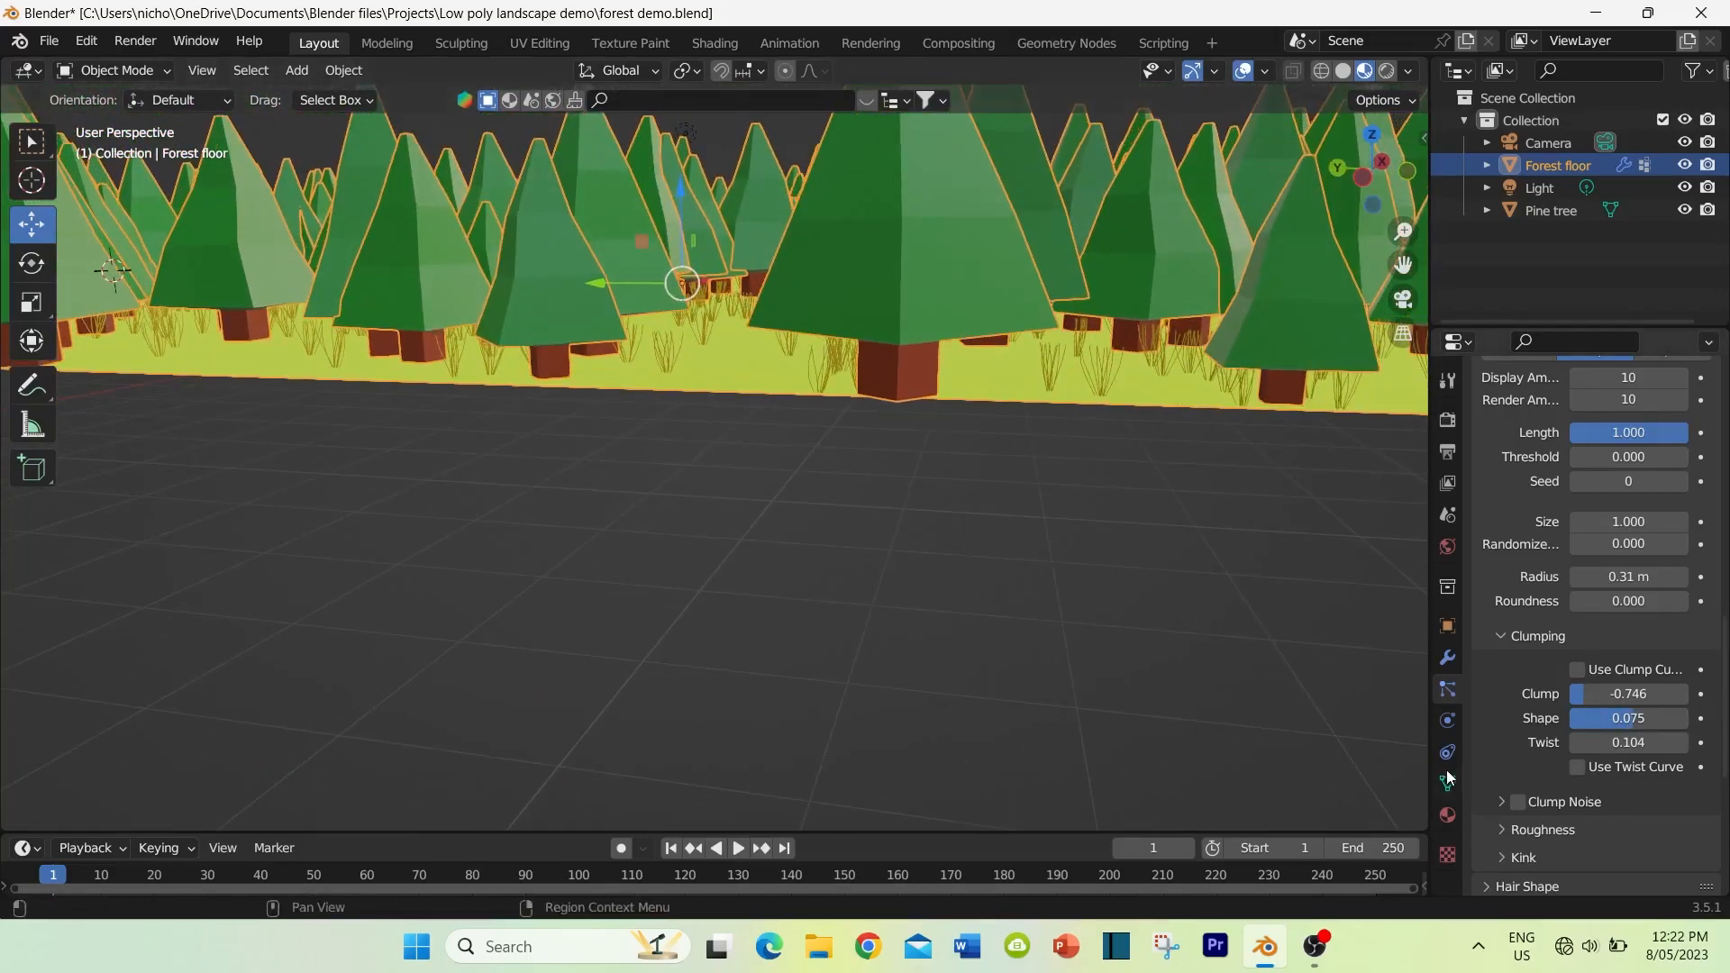
left_click(1518, 802)
left_click(1520, 803)
Step: Switch the forest floor to Weight Paint mode and add a new vertex group named grass
middle_click_drag(820, 580, 813, 688)
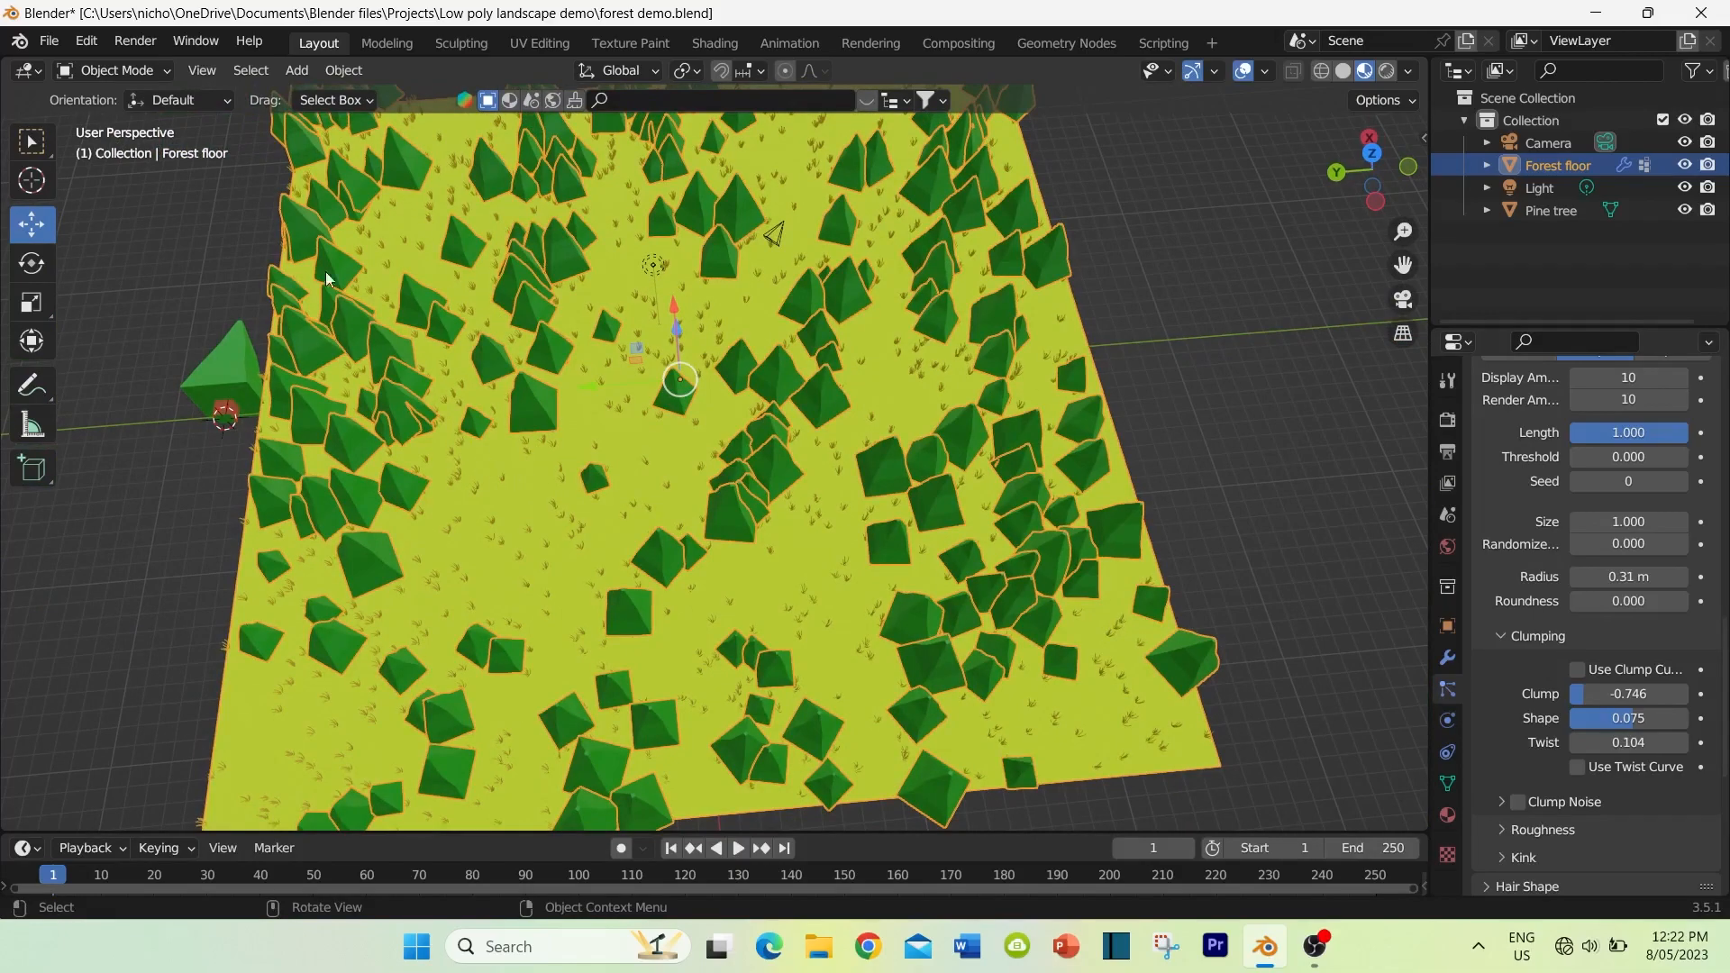
left_click(118, 70)
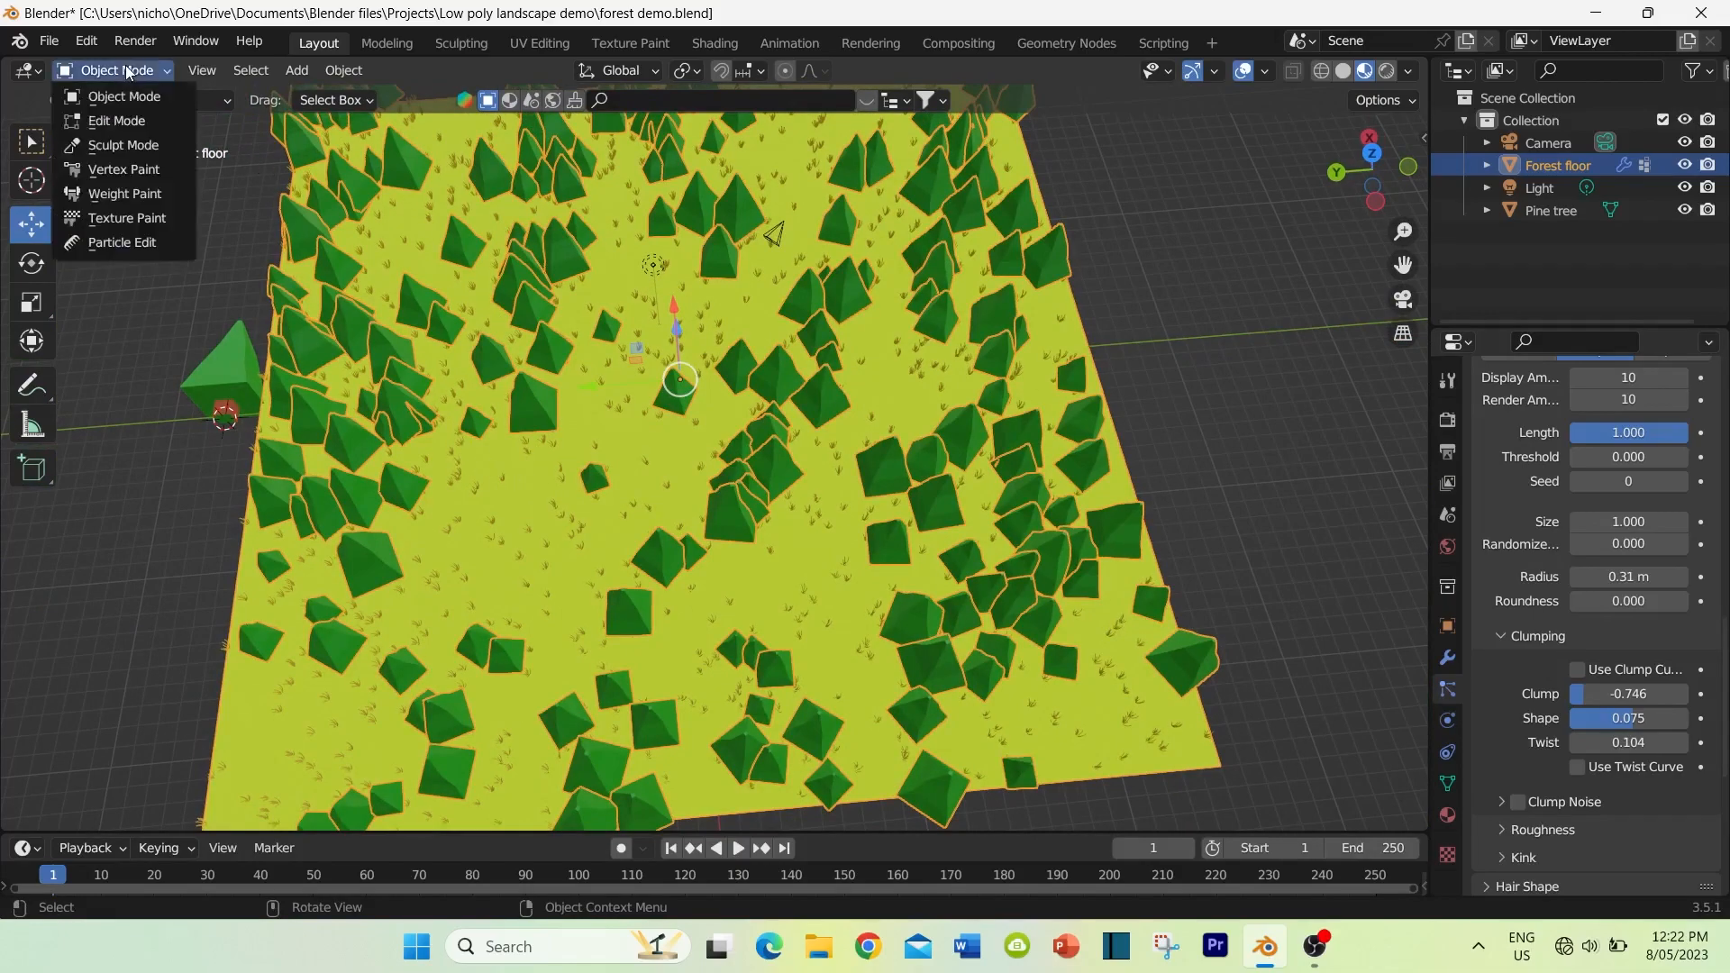
left_click(130, 193)
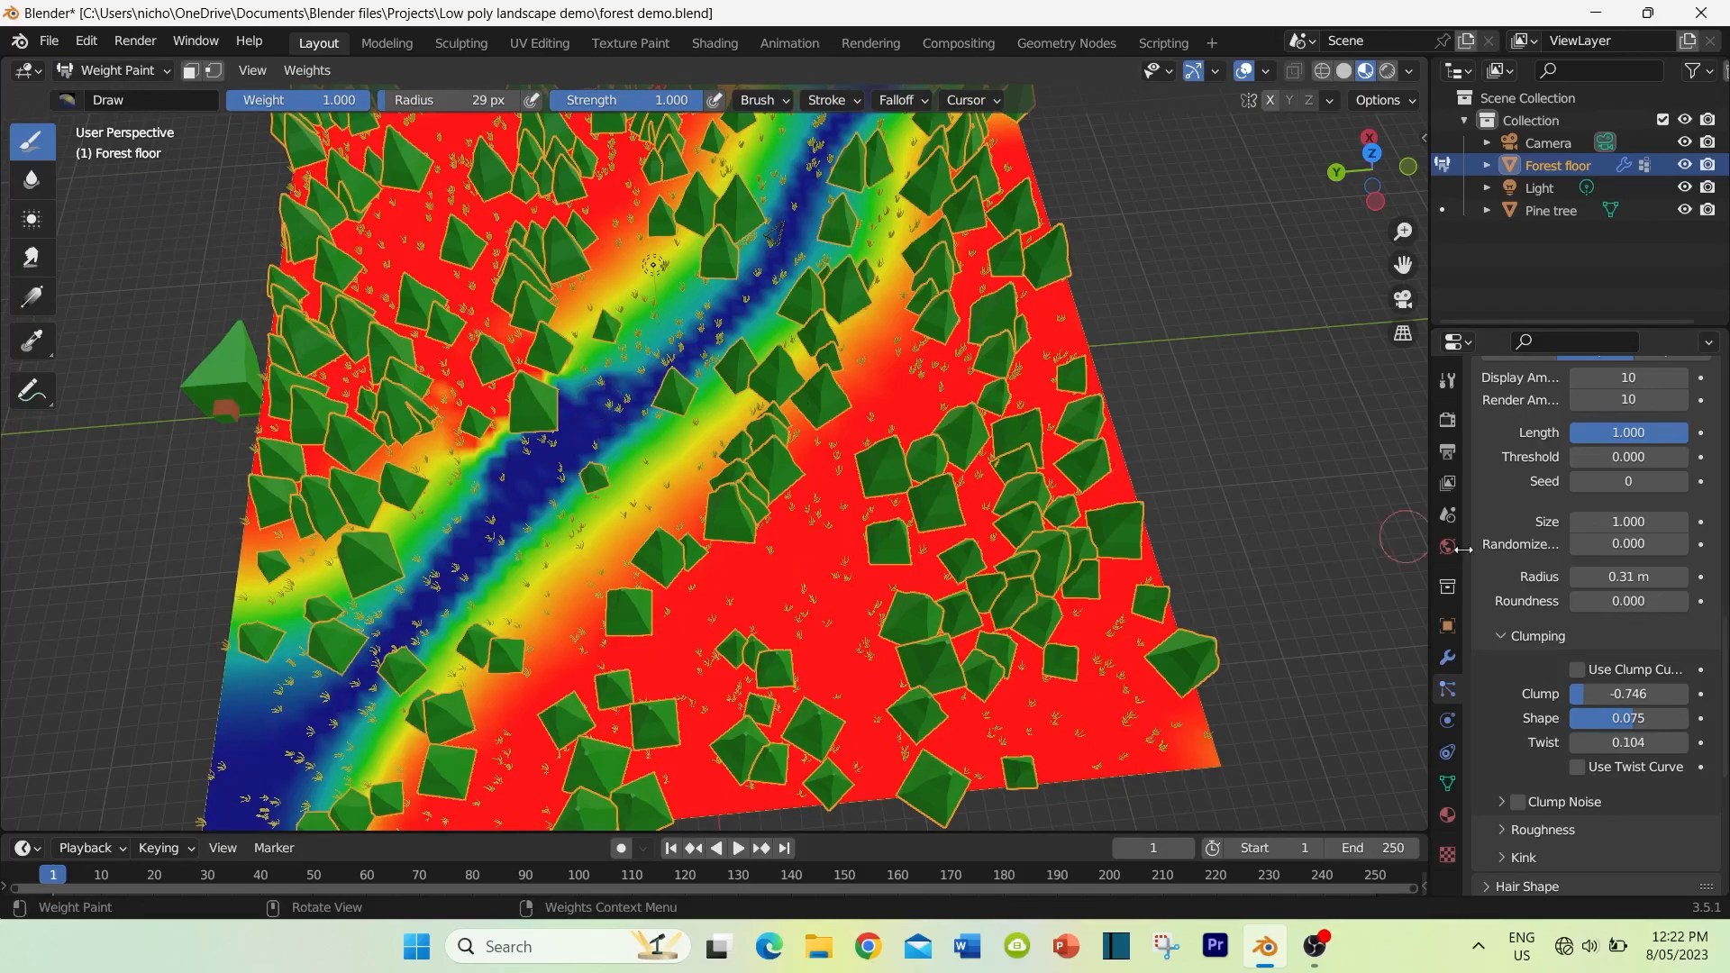
left_click(1447, 784)
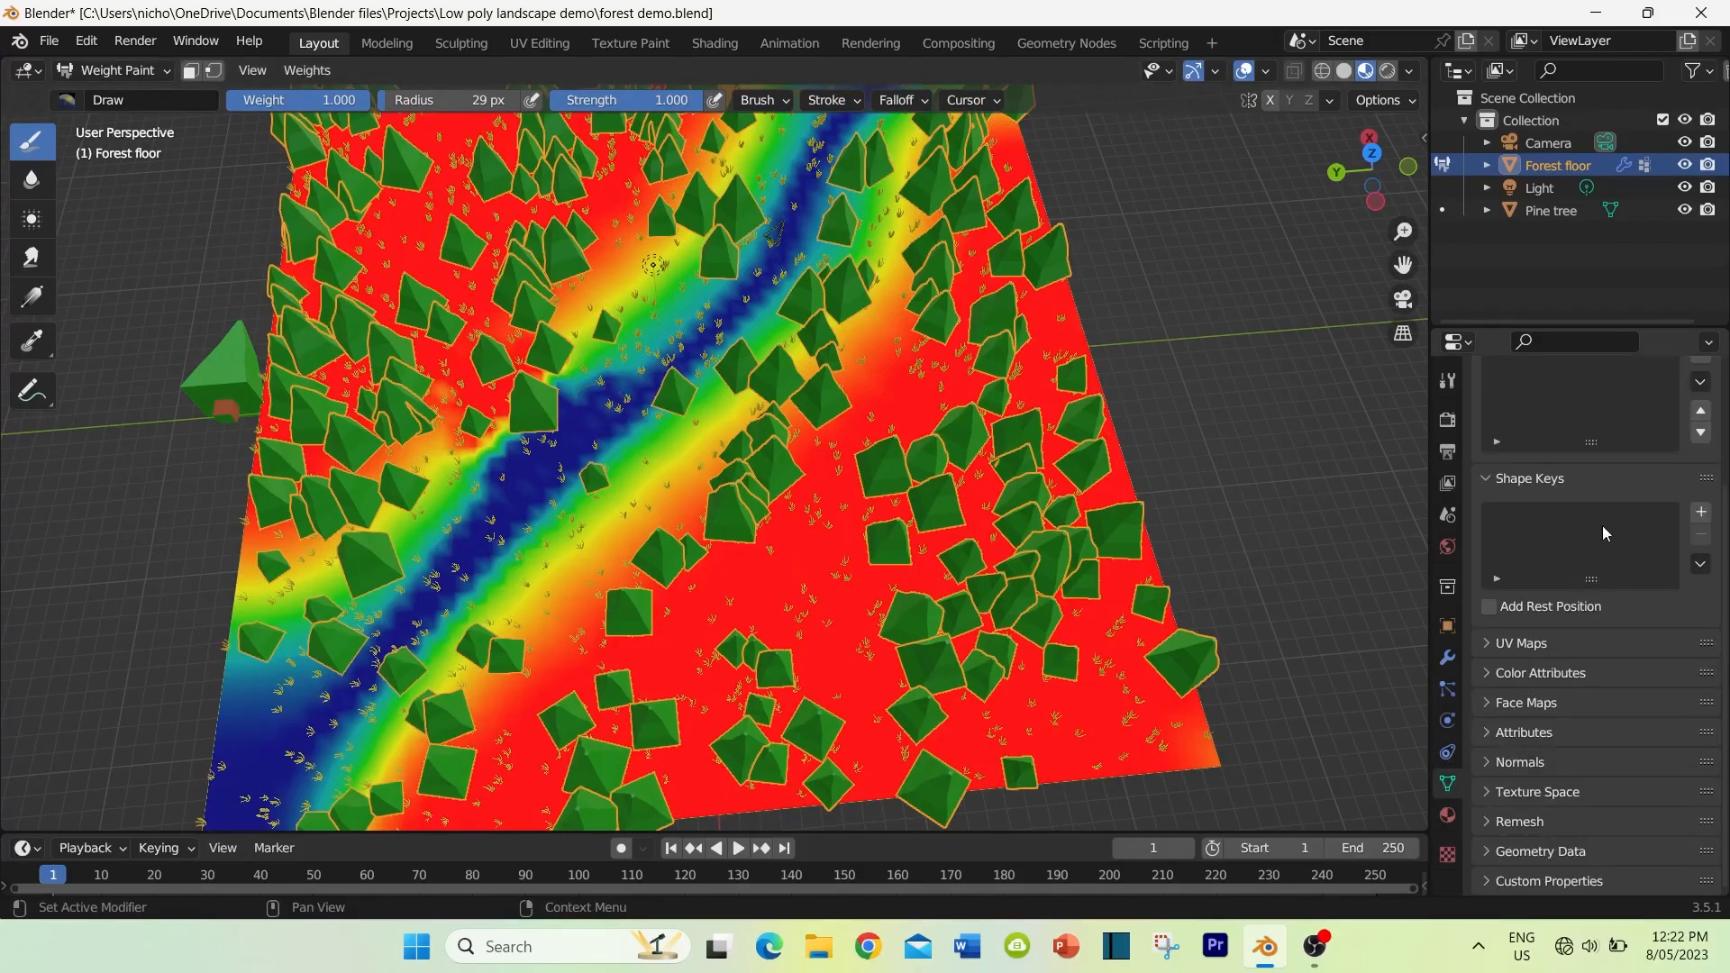
scroll(1591, 525, "up", 3)
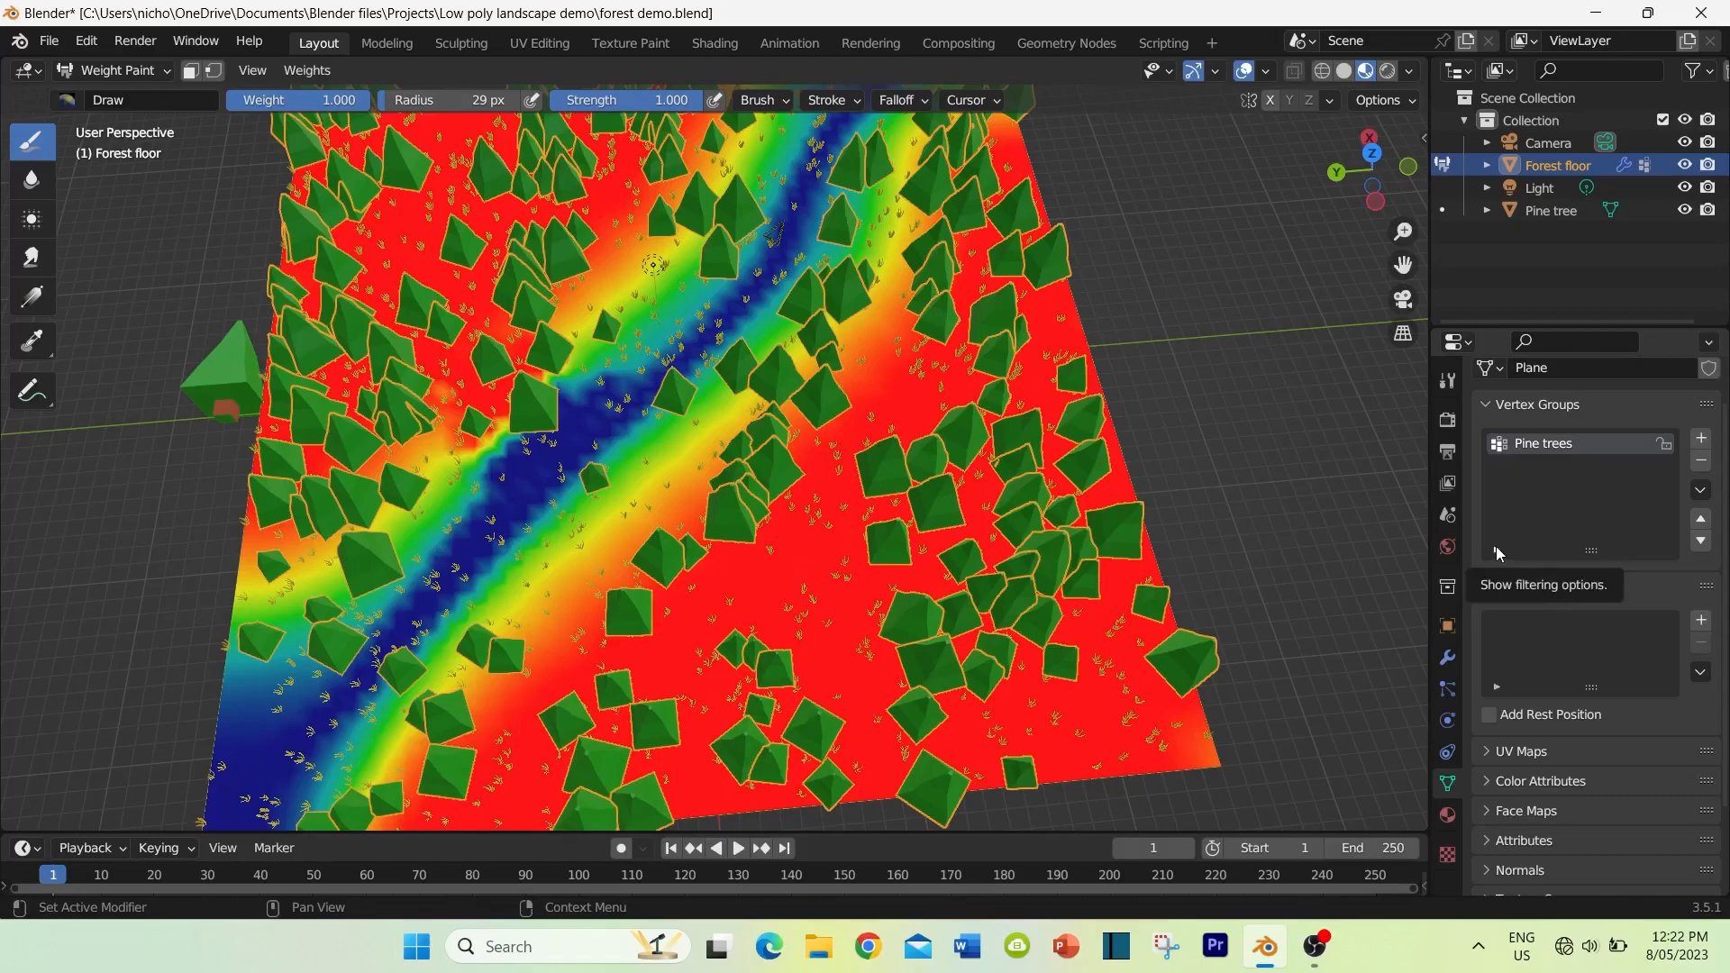
left_click(1701, 438)
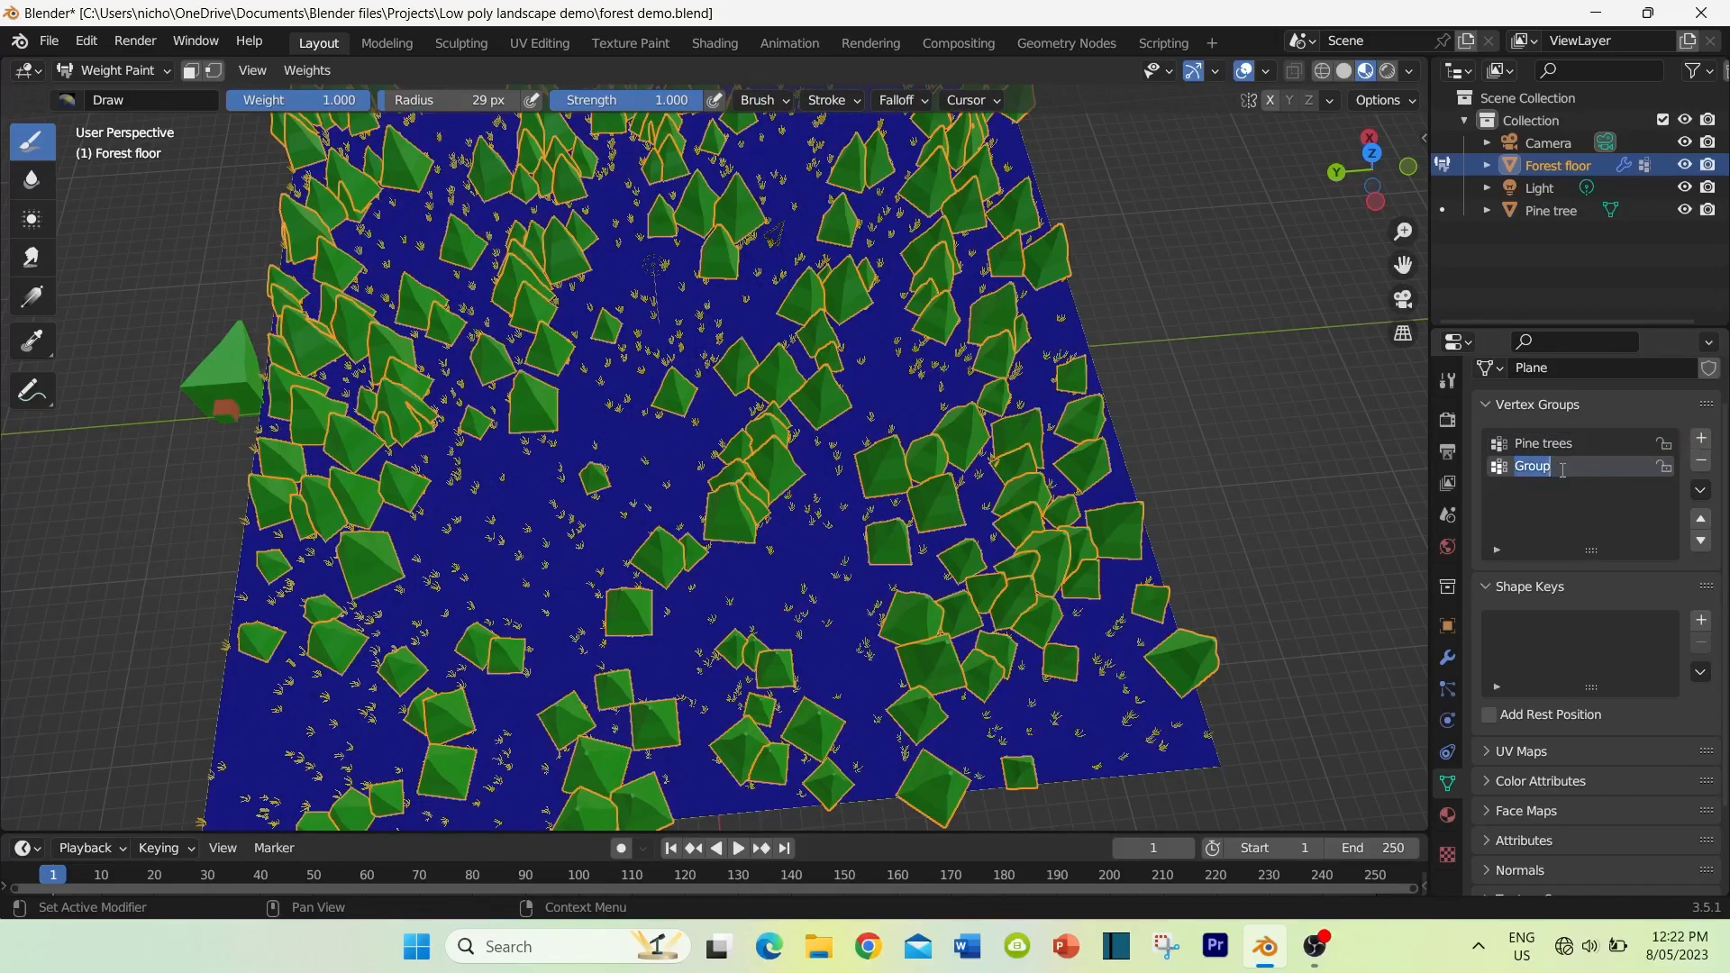
key("BackSpace")
type("grass")
key("Return")
Step: Paint the grass vertex group at weight 1.000 across the floor on both sides of the diagonal path, leaving the path unpainted
middle_click_drag(707, 514, 712, 554)
scroll(712, 559, "down", 3)
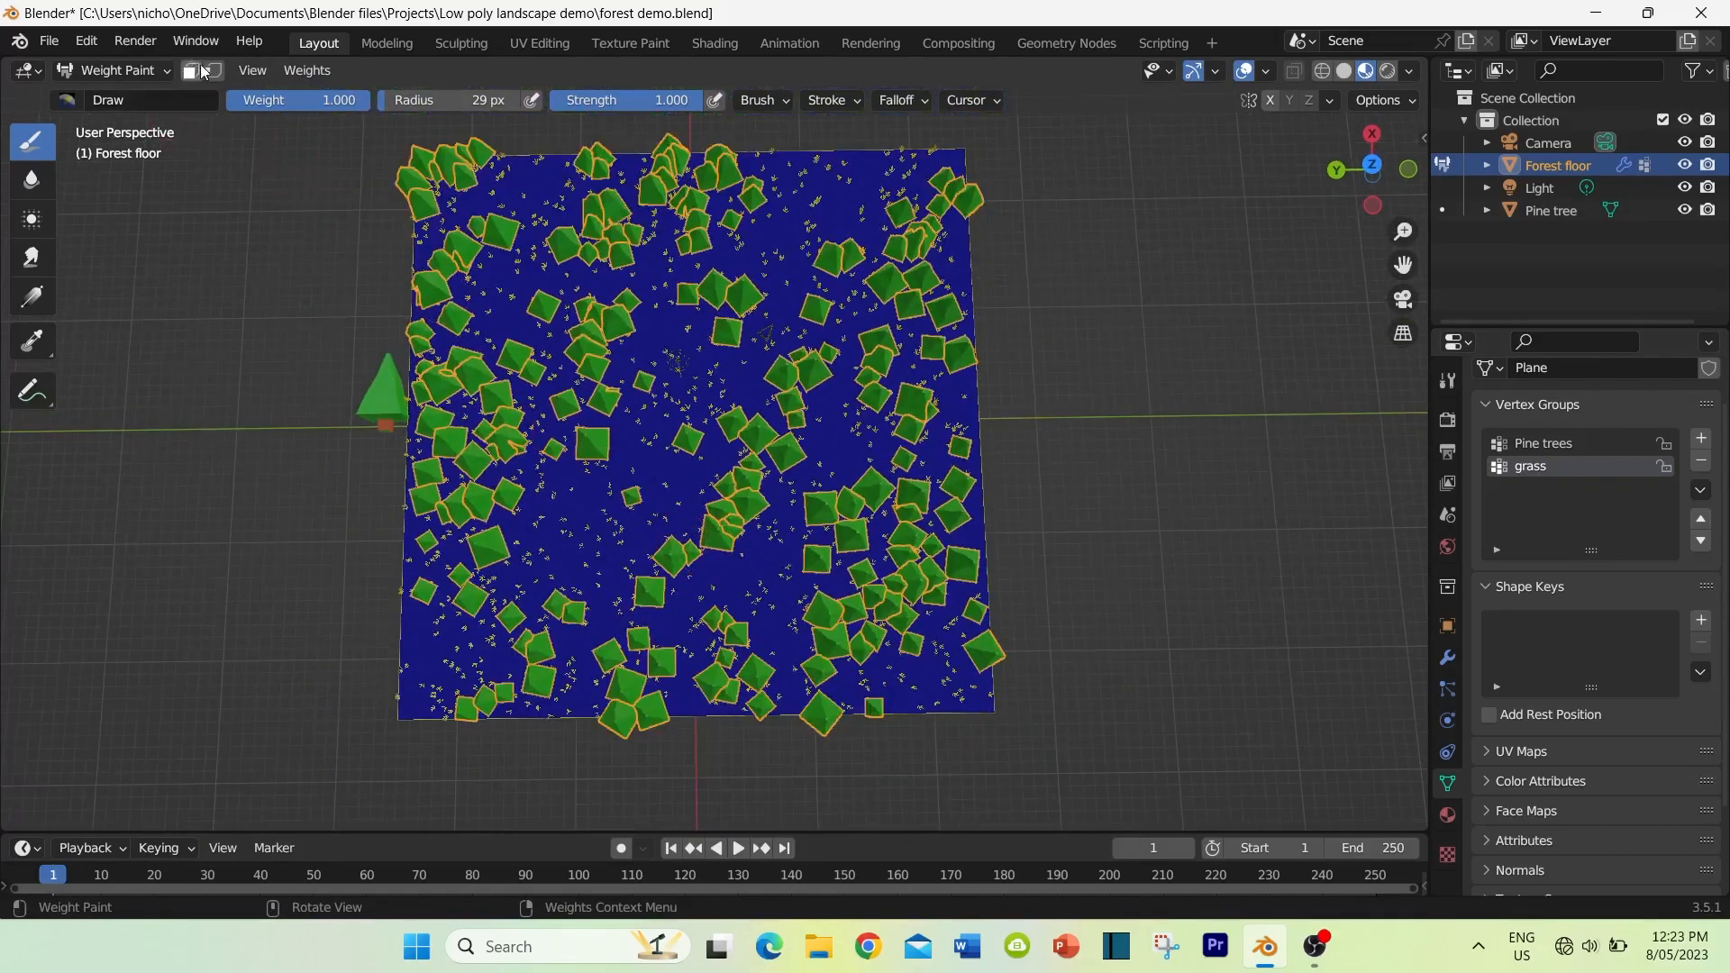
mouse_move(468, 261)
left_mouse_down()
mouse_move(455, 194)
mouse_move(513, 176)
mouse_move(416, 352)
mouse_move(450, 415)
mouse_move(676, 225)
mouse_move(455, 478)
mouse_move(441, 541)
left_mouse_up()
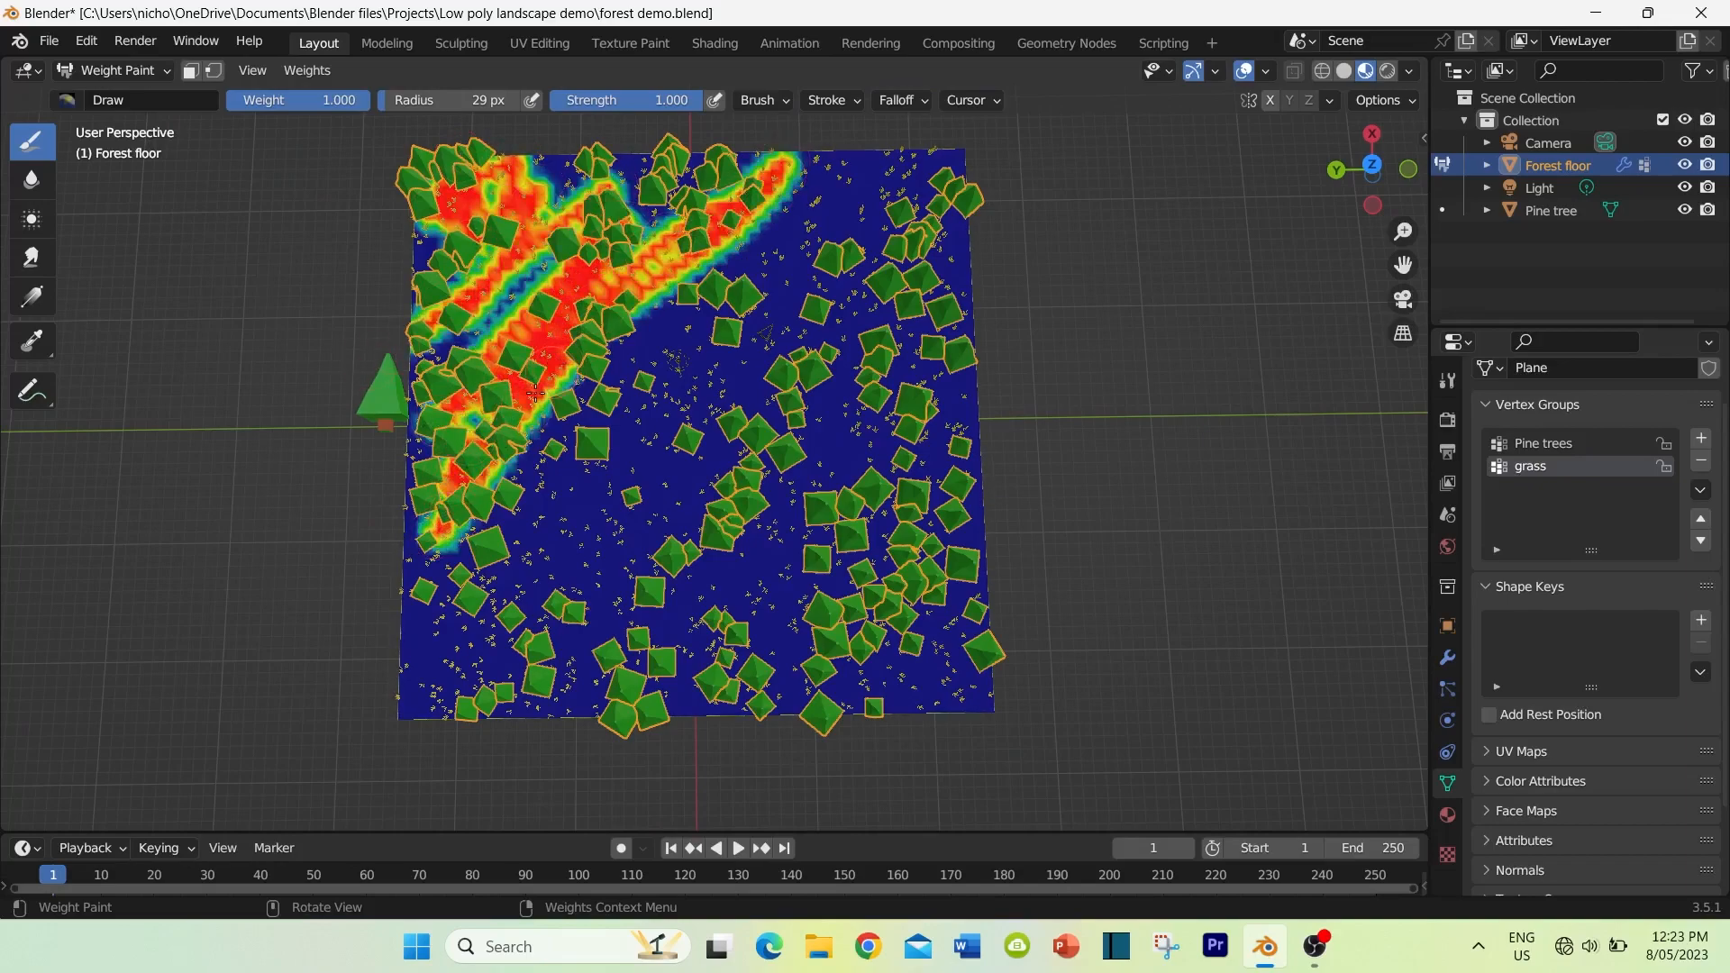
mouse_move(527, 667)
left_mouse_down()
mouse_move(829, 387)
mouse_move(847, 325)
mouse_move(784, 664)
left_mouse_up()
mouse_move(741, 718)
left_mouse_down()
mouse_move(937, 680)
mouse_move(997, 495)
mouse_move(748, 658)
mouse_move(772, 577)
mouse_move(630, 689)
mouse_move(685, 612)
mouse_move(642, 631)
left_mouse_up()
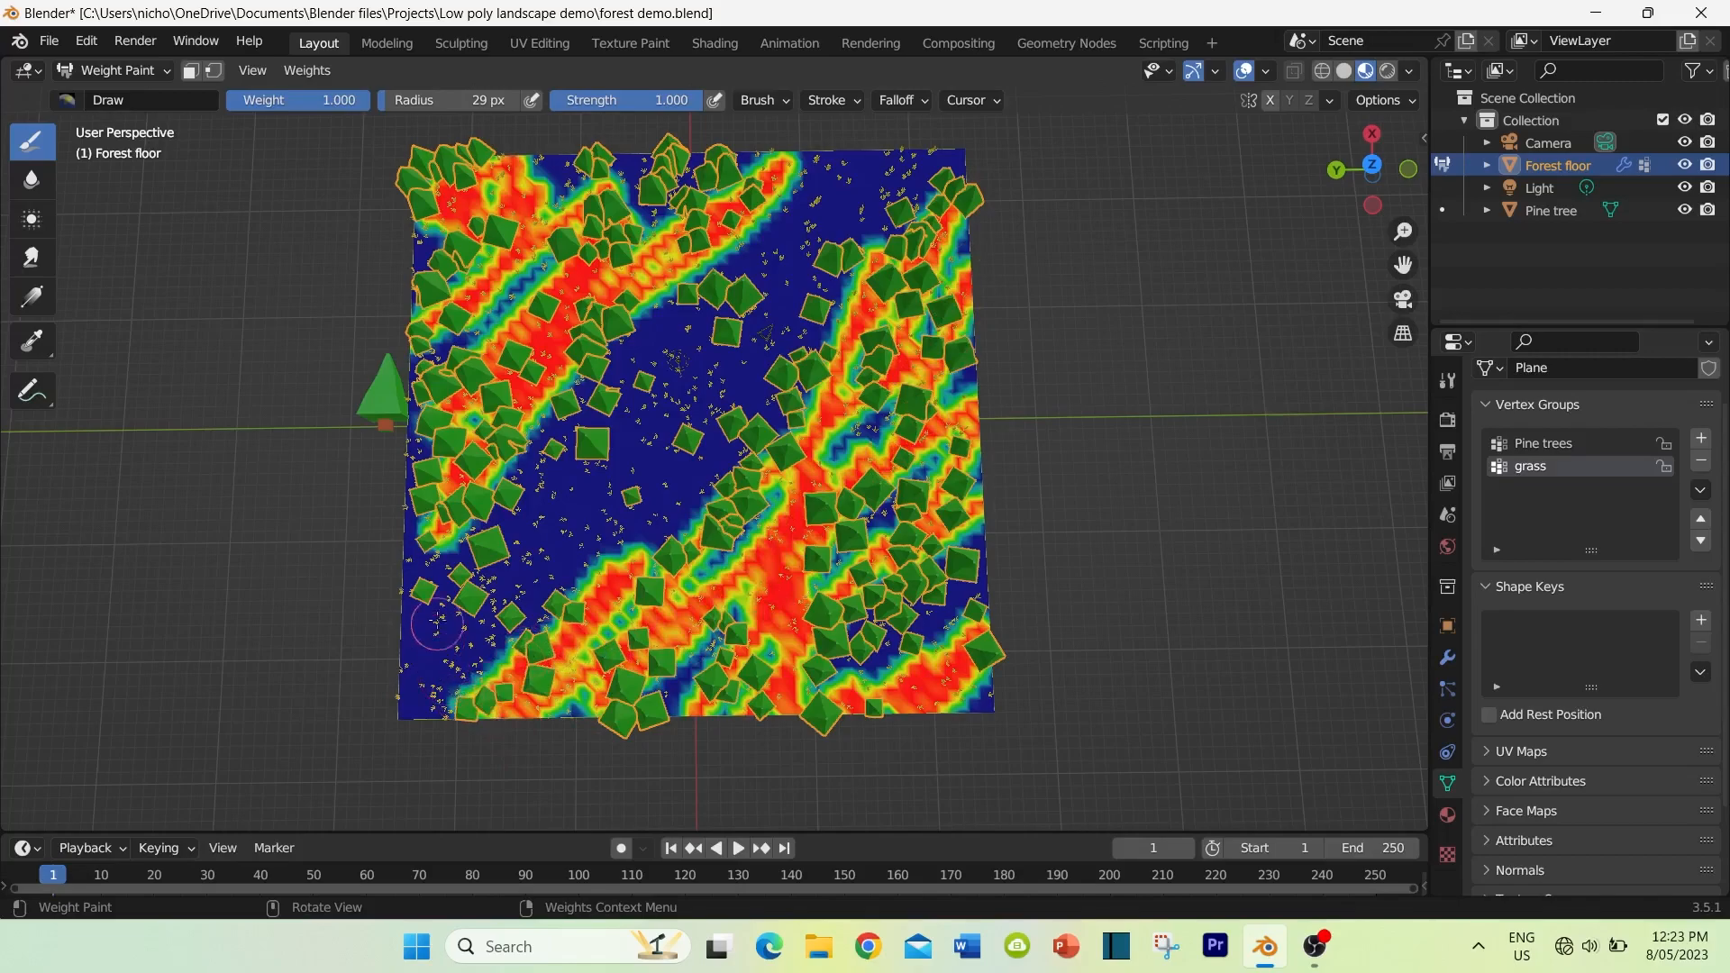
left_click(420, 571)
mouse_move(469, 532)
left_mouse_down()
mouse_move(545, 434)
mouse_move(848, 165)
left_mouse_up()
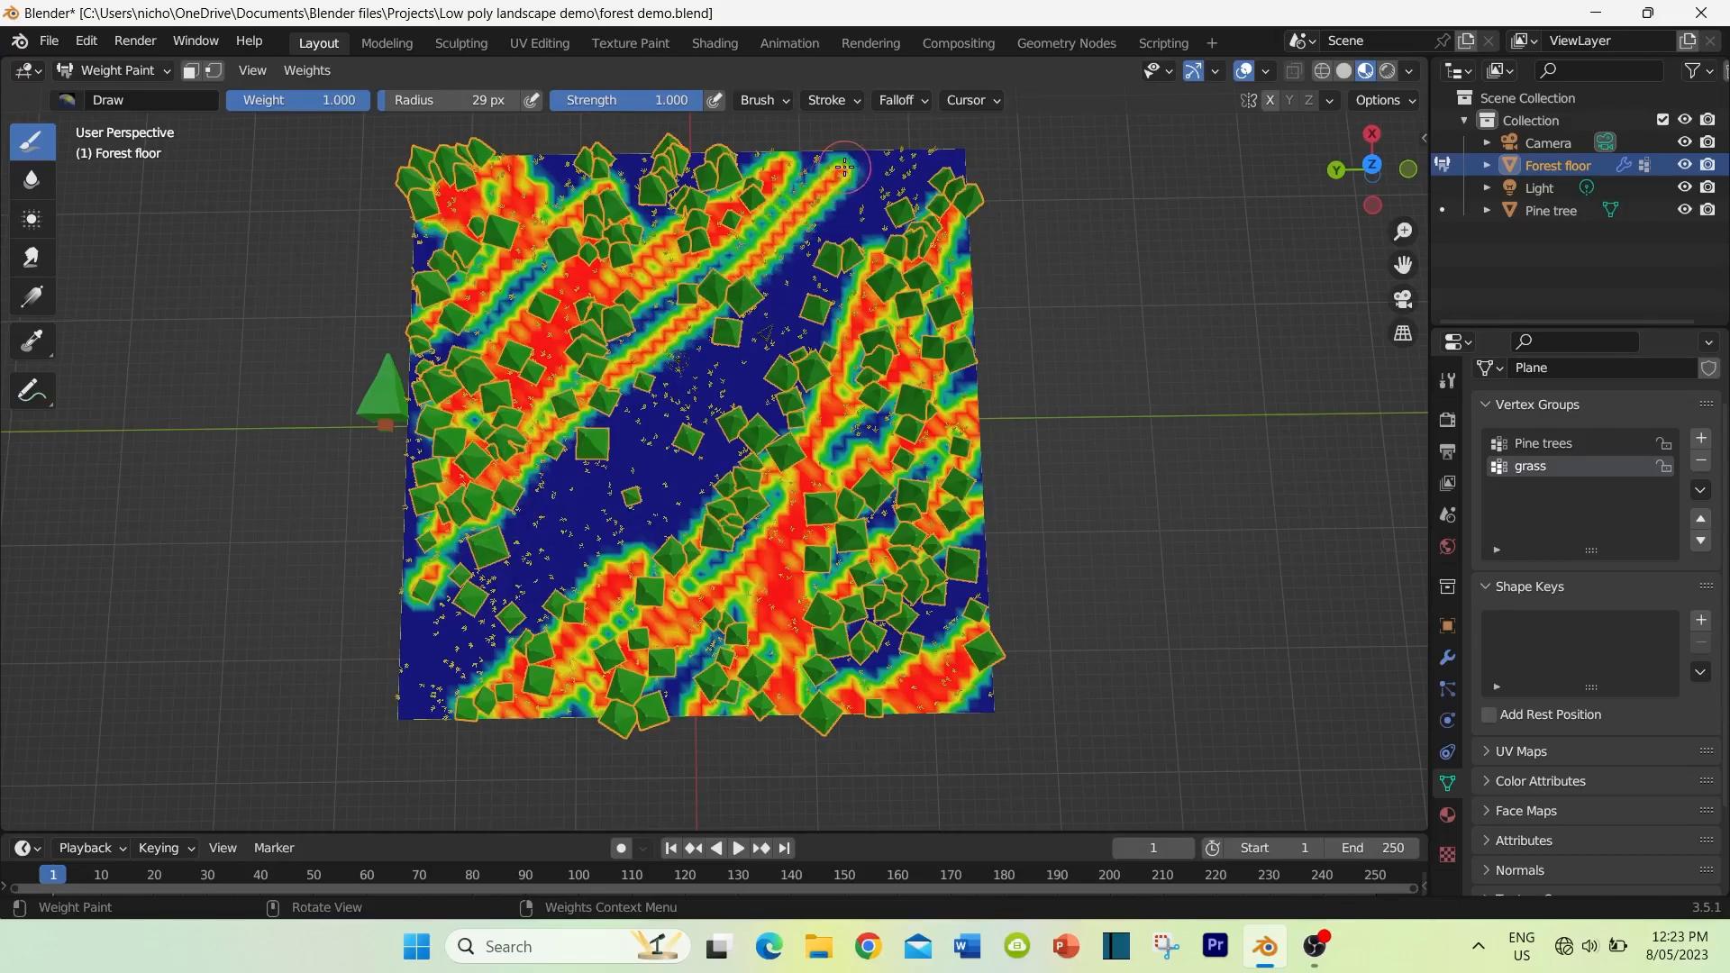
mouse_move(720, 288)
left_mouse_down()
mouse_move(433, 597)
mouse_move(410, 700)
mouse_move(430, 720)
mouse_move(687, 493)
mouse_move(964, 162)
left_mouse_up()
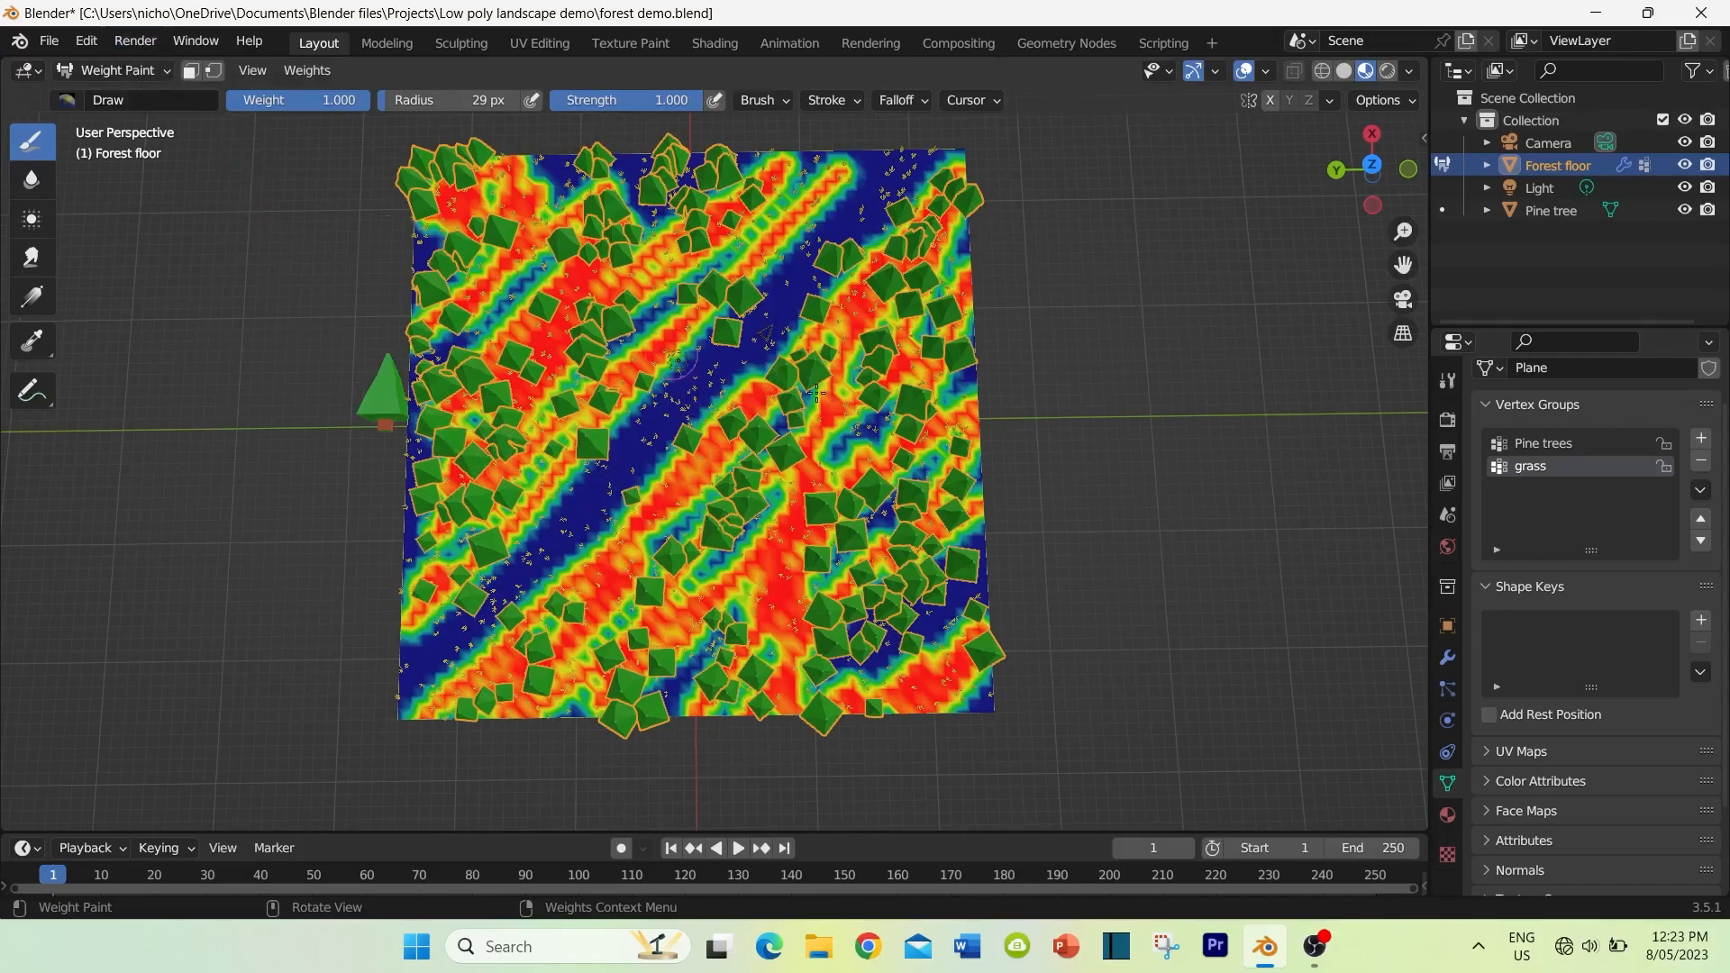
Step: Return to Object Mode and assign the grass vertex group to the density of the grass particle system
left_click(128, 69)
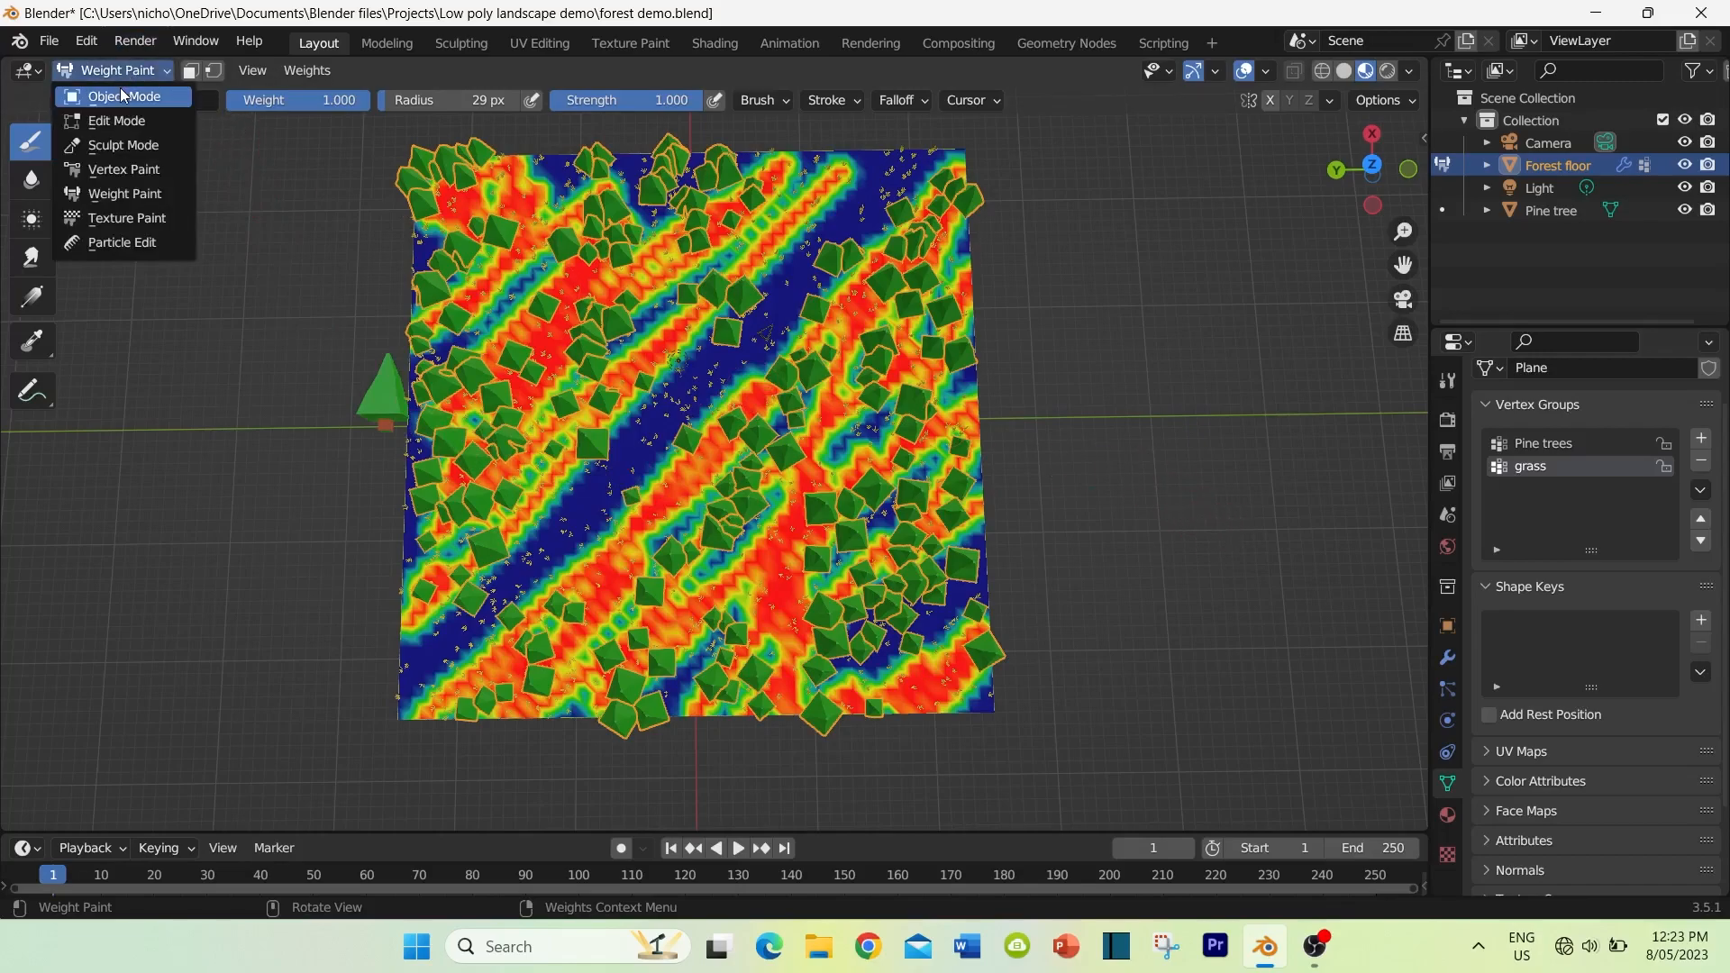
left_click(121, 95)
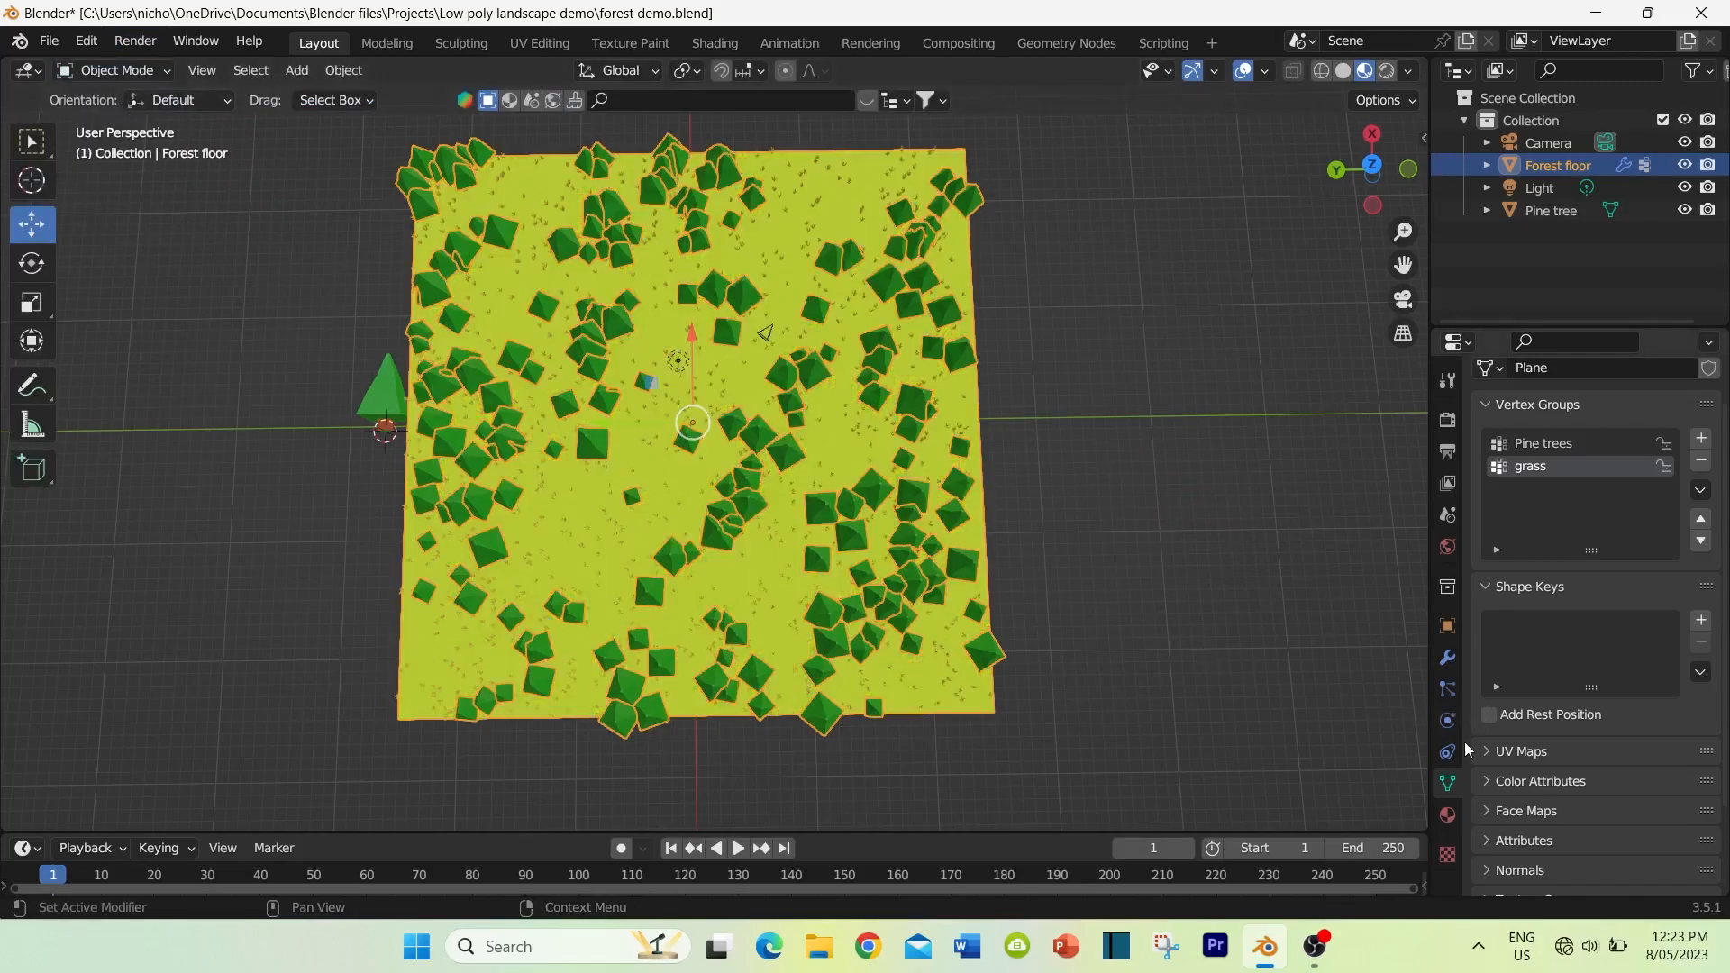
left_click(1447, 689)
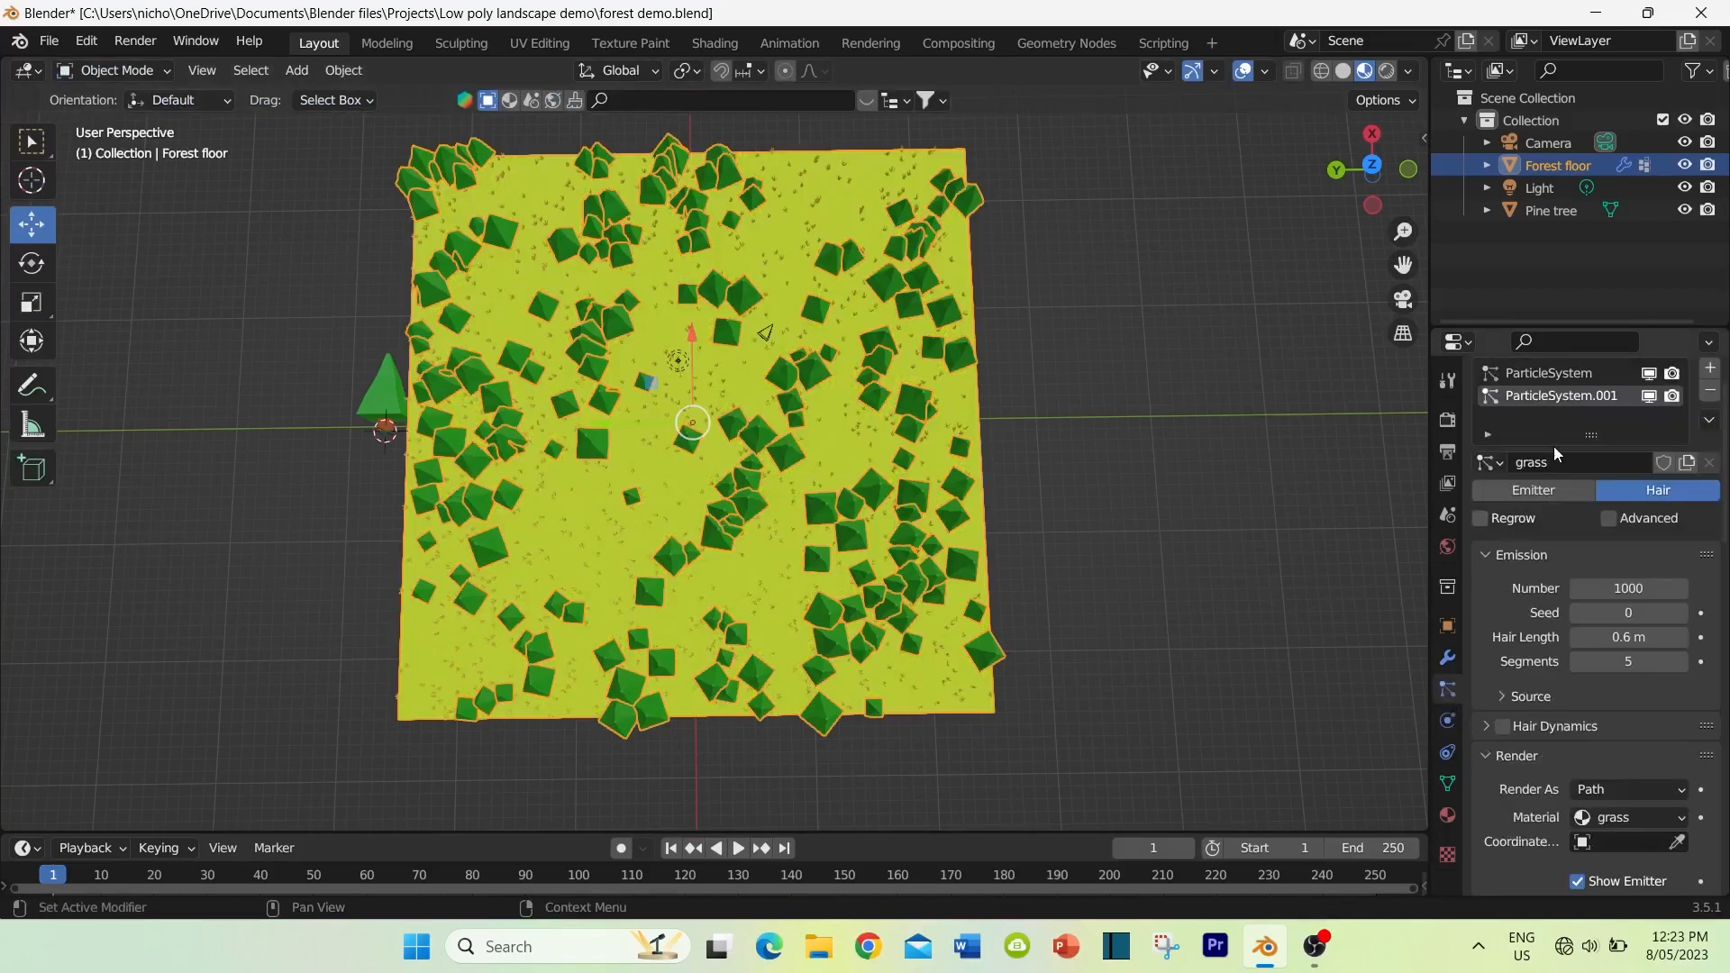
scroll(1544, 726, "down", 6)
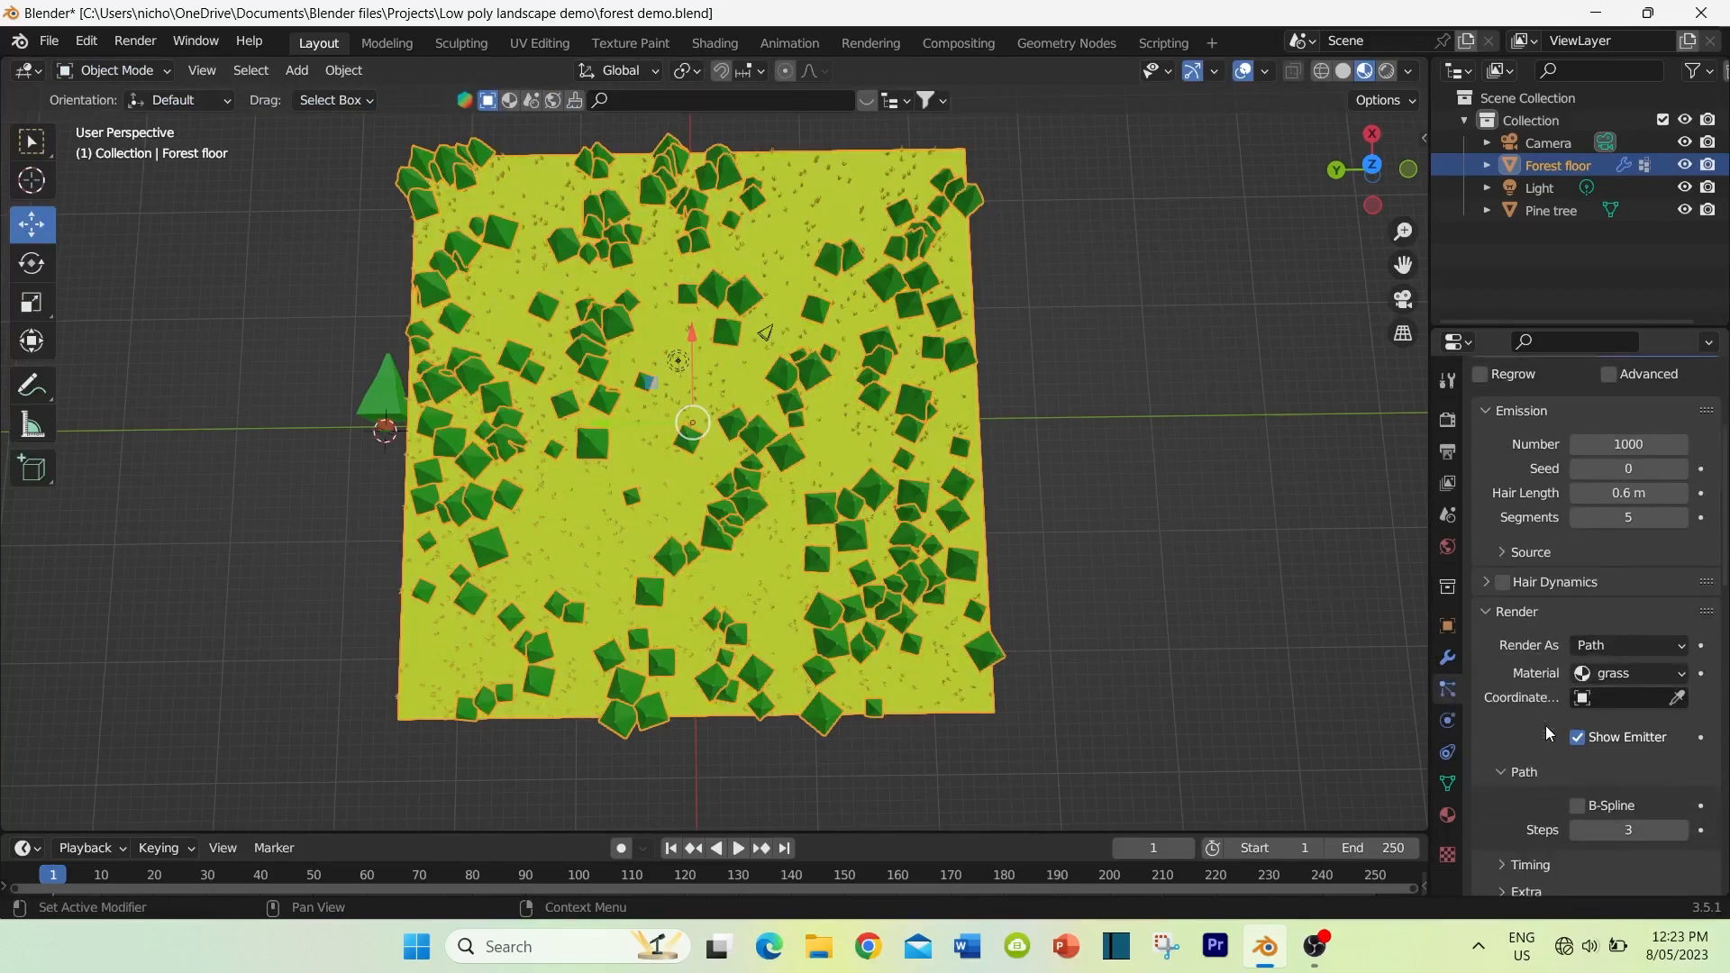
scroll(1531, 727, "down", 10)
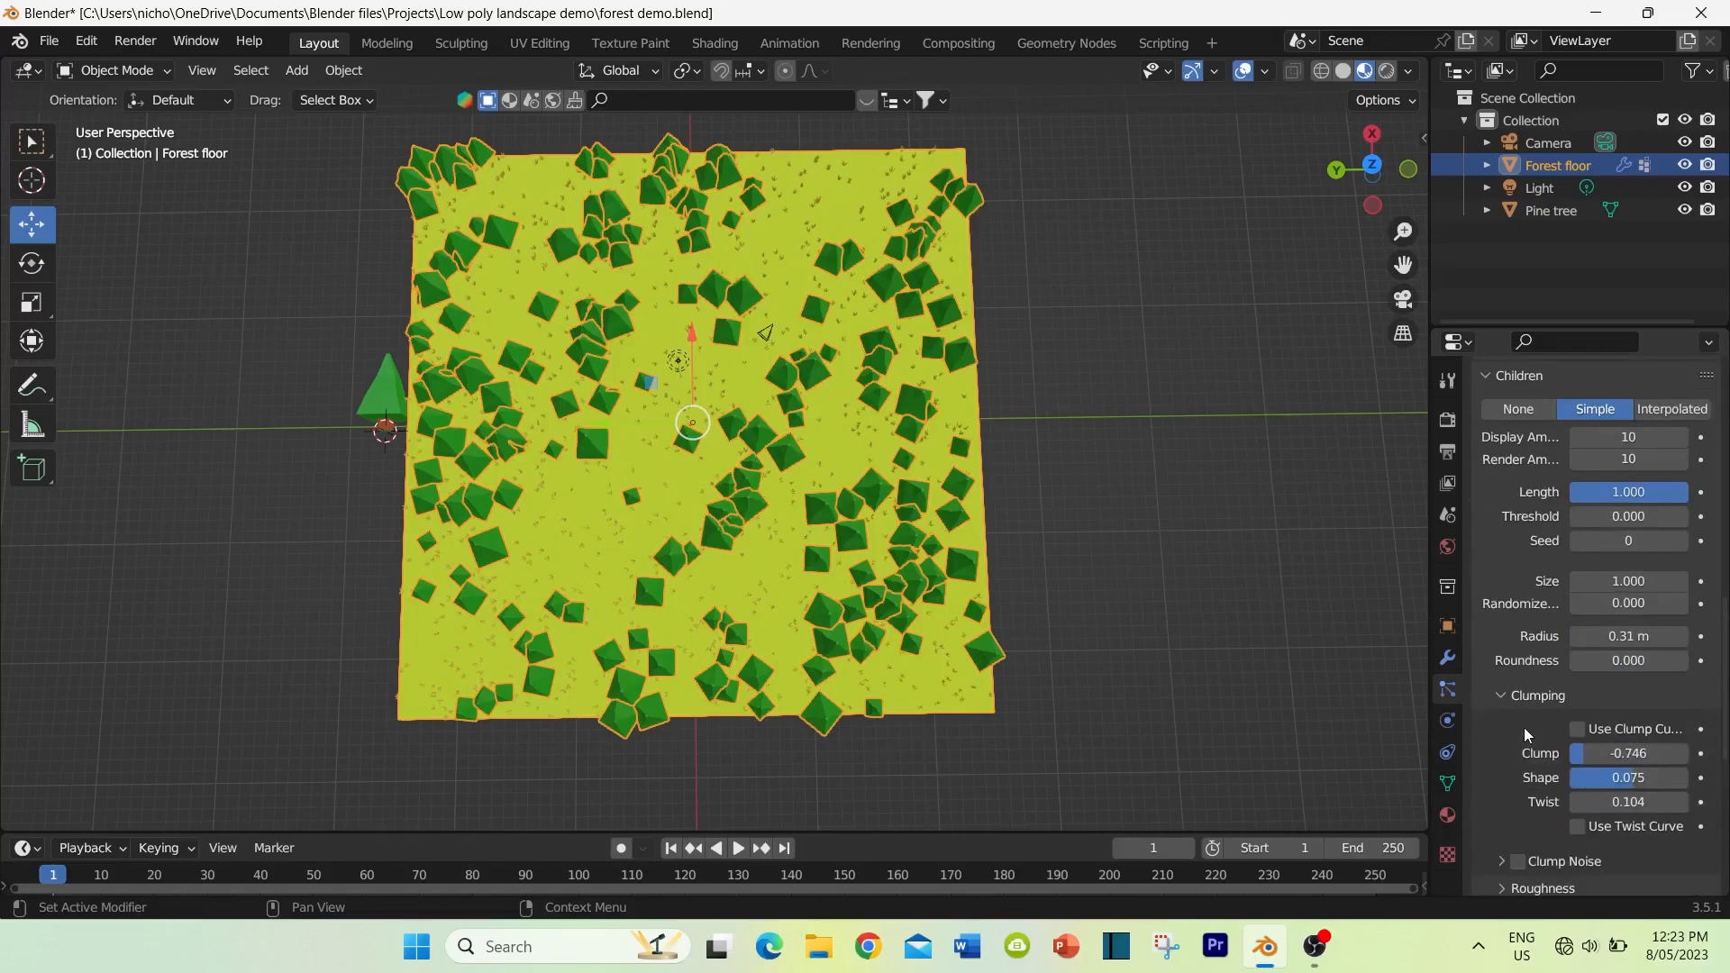
scroll(1522, 727, "down", 5)
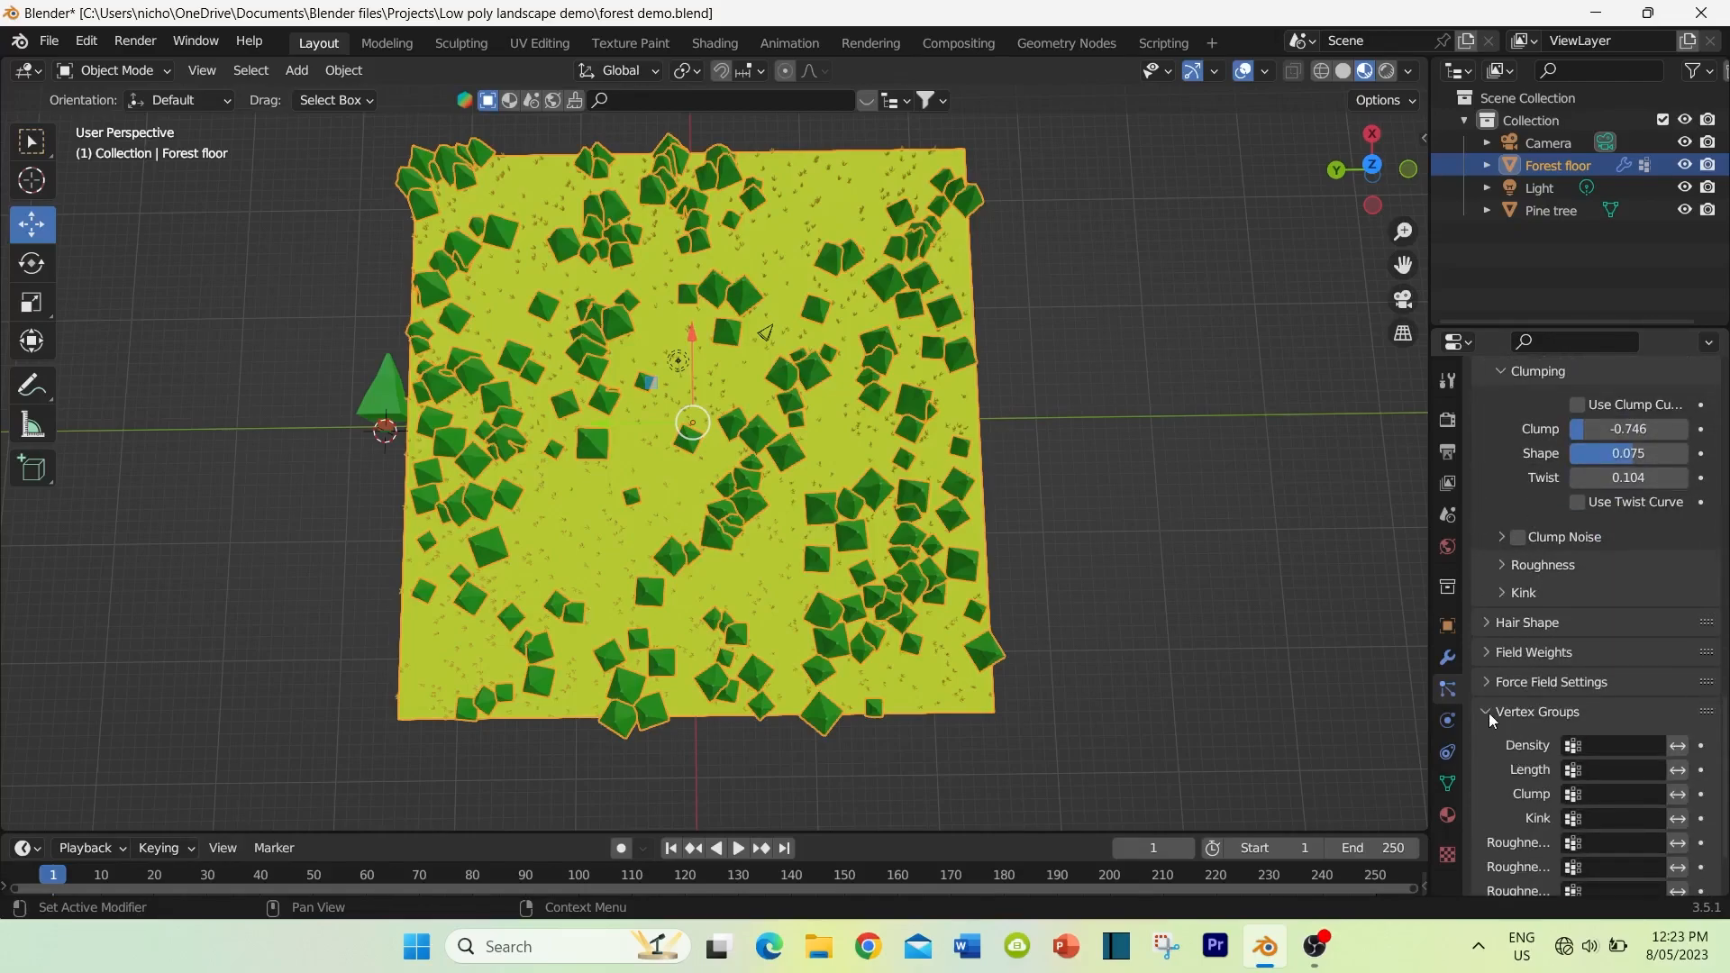
left_click(1575, 745)
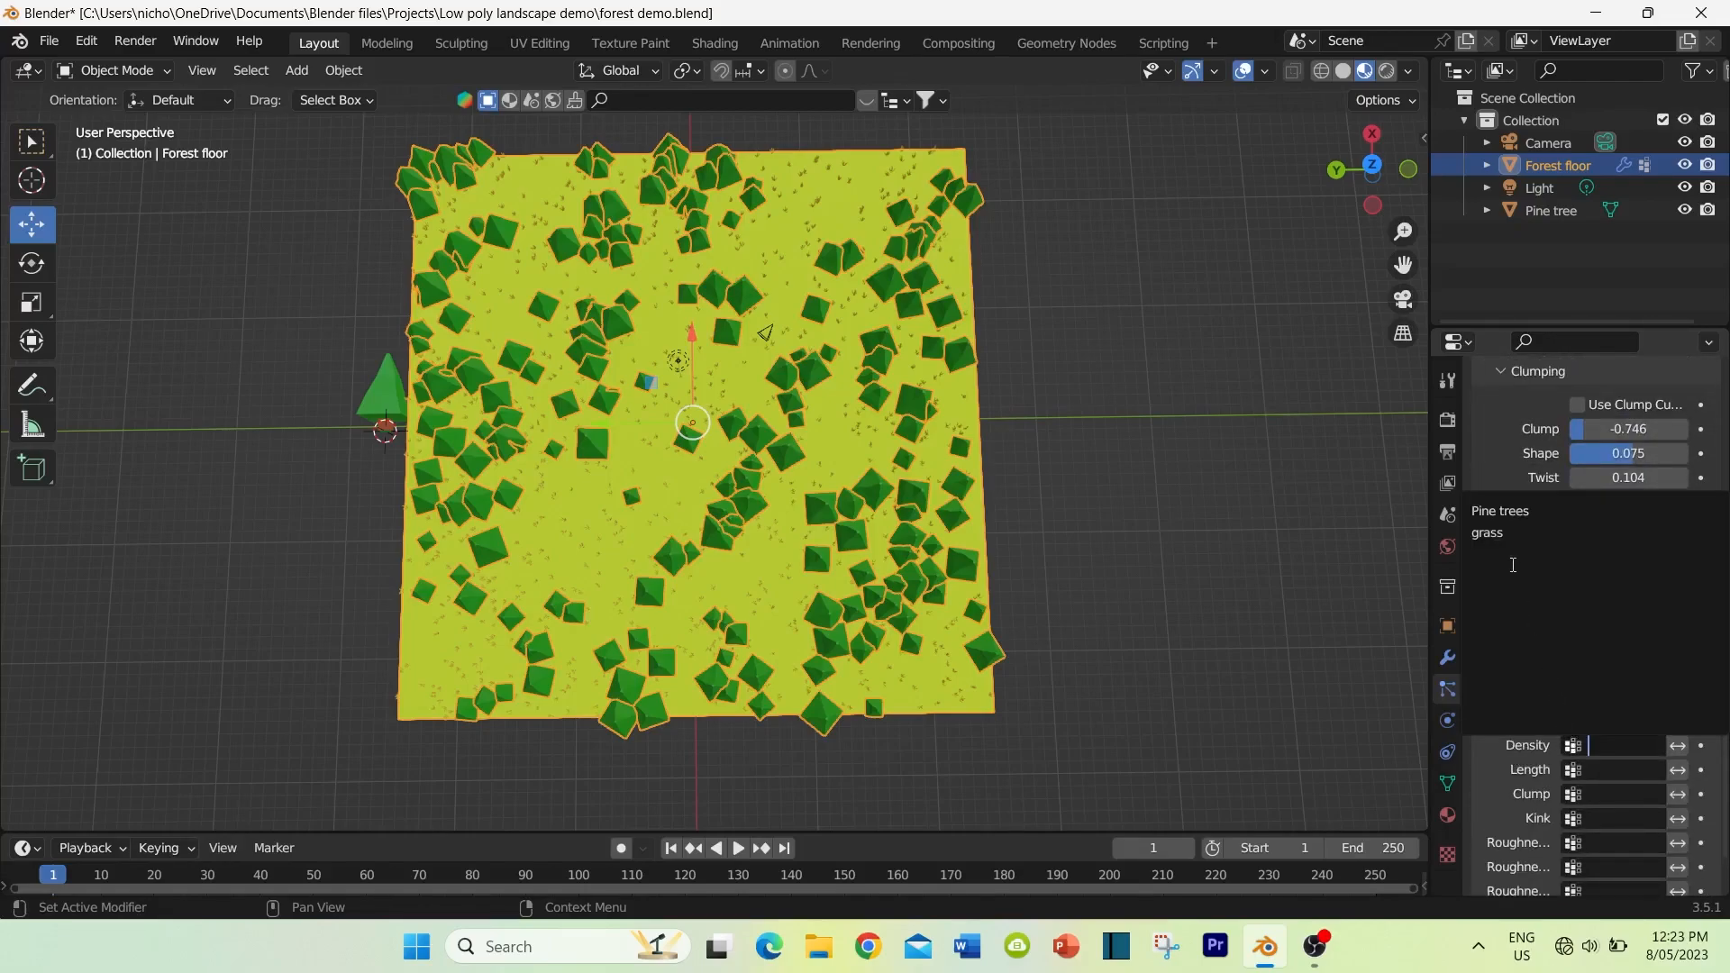
left_click(1495, 532)
Step: Inspect the grass distribution around the path up close and save the forest demo file
middle_click_drag(767, 684, 759, 546)
scroll(1490, 501, "up", 4)
scroll(1490, 501, "up", 15)
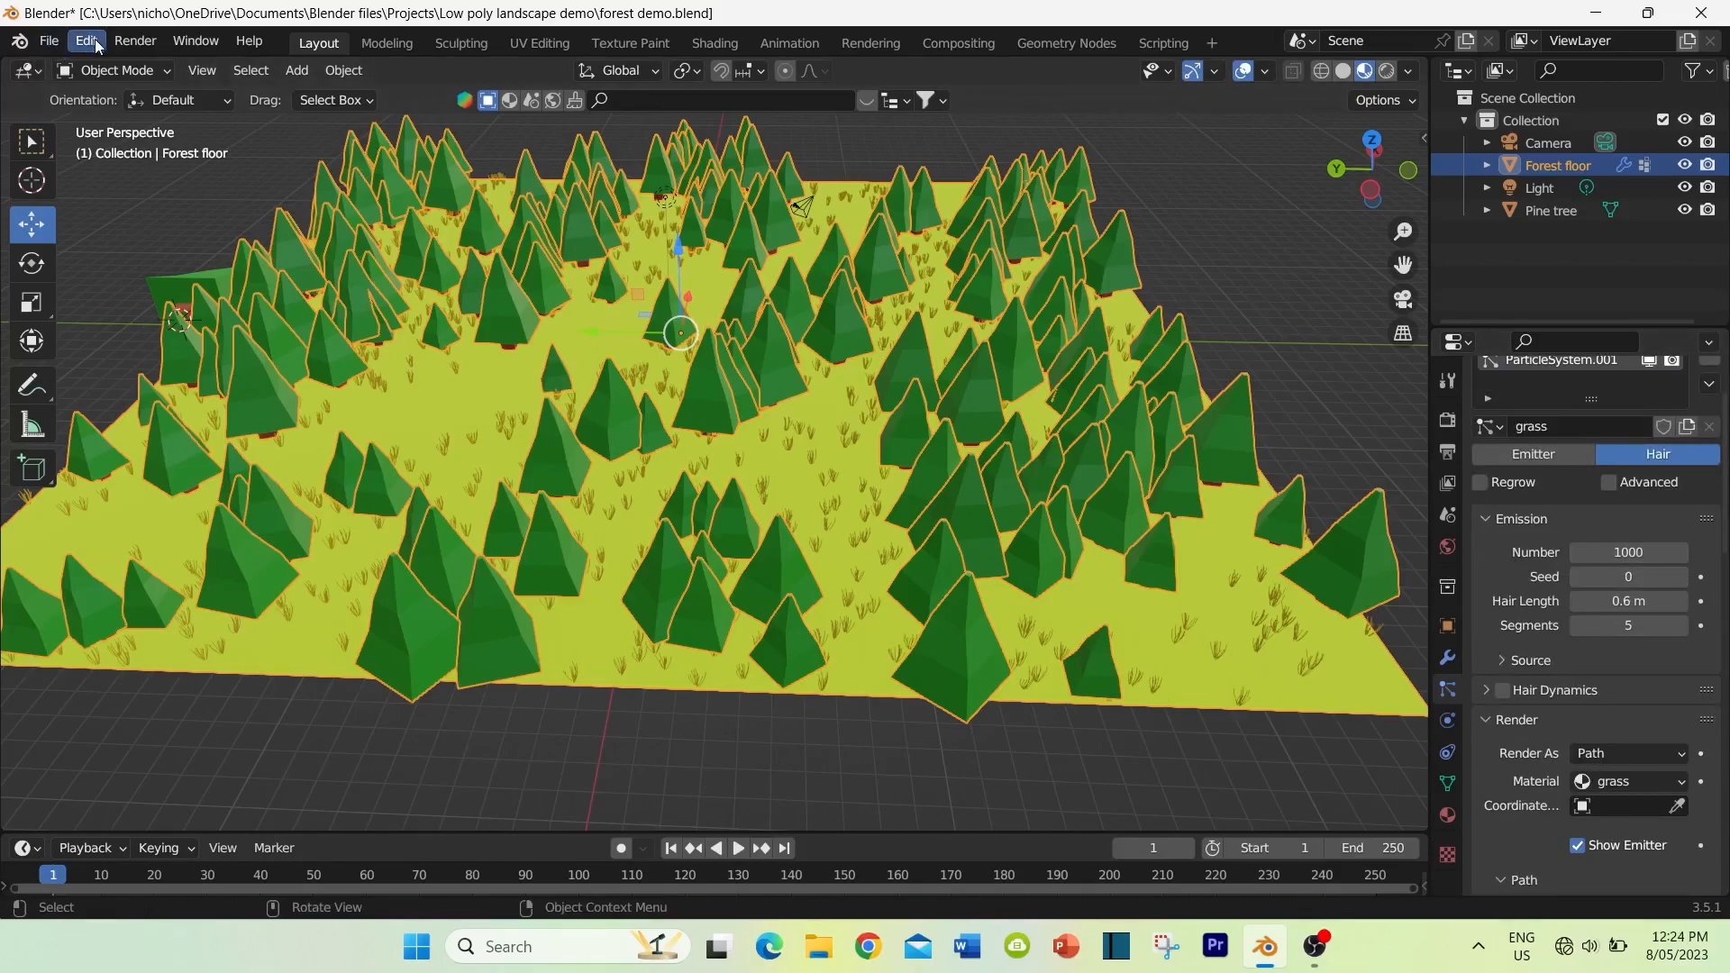
left_click(48, 41)
left_click(81, 189)
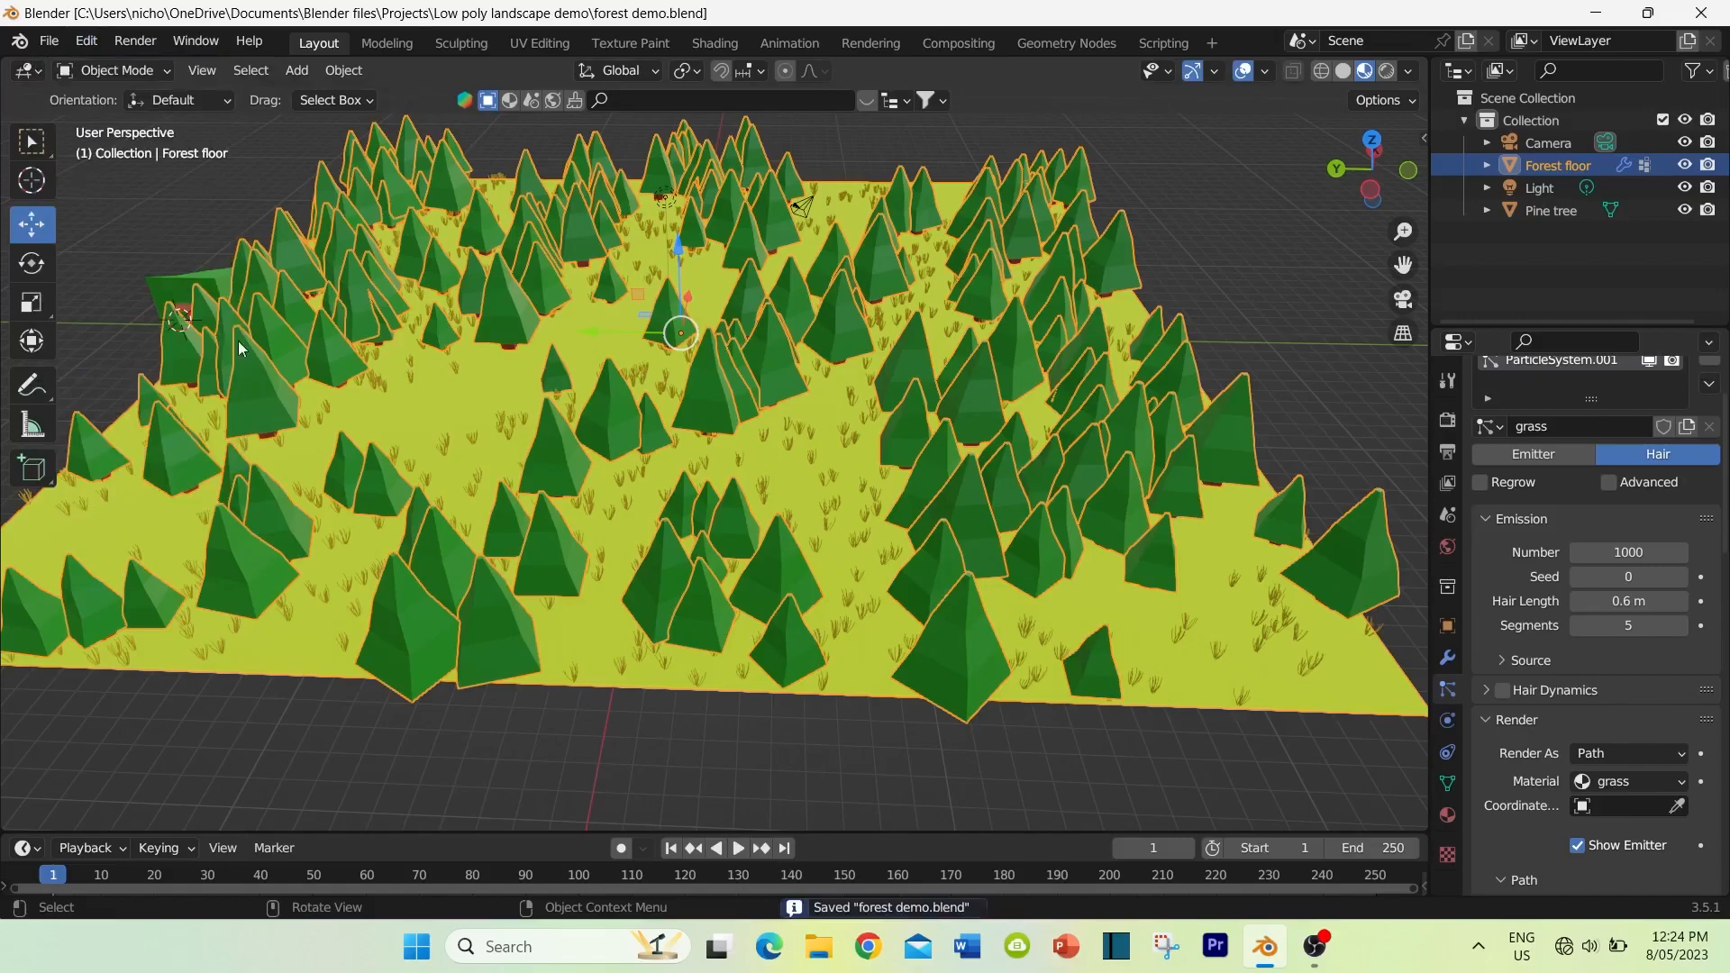